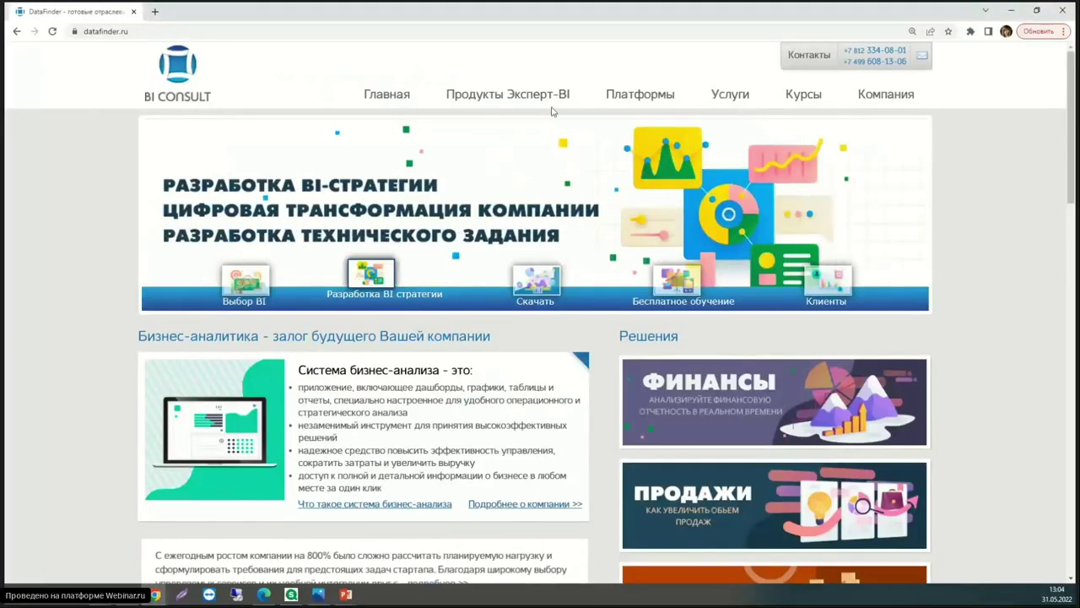
# Open the Analytic Workspace product page from the DataFinder site's Платформы menu.
pyautogui.moveTo(639, 102)
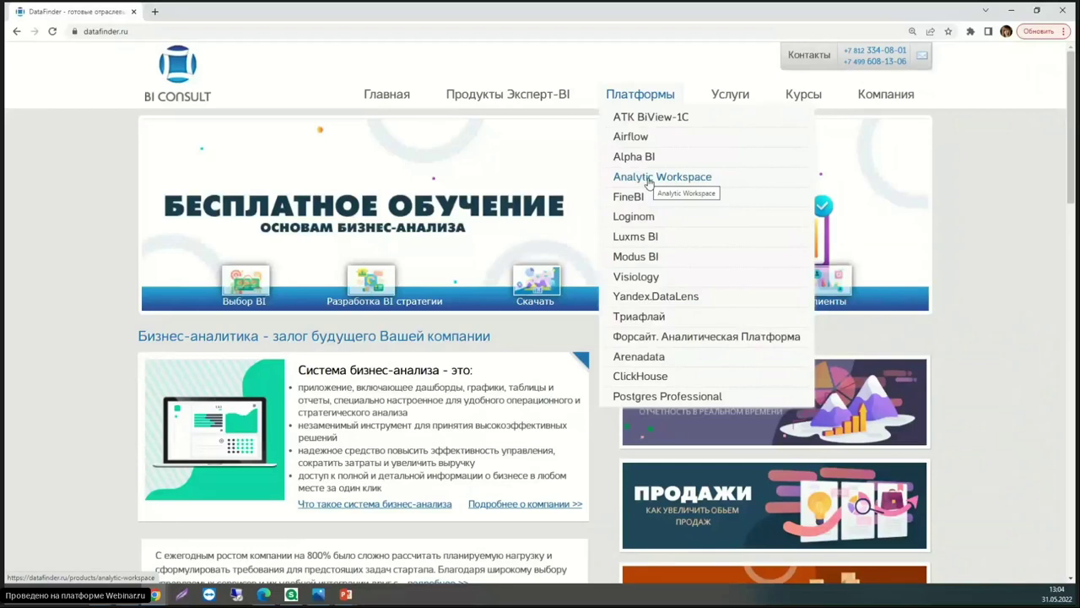
pyautogui.click(648, 179)
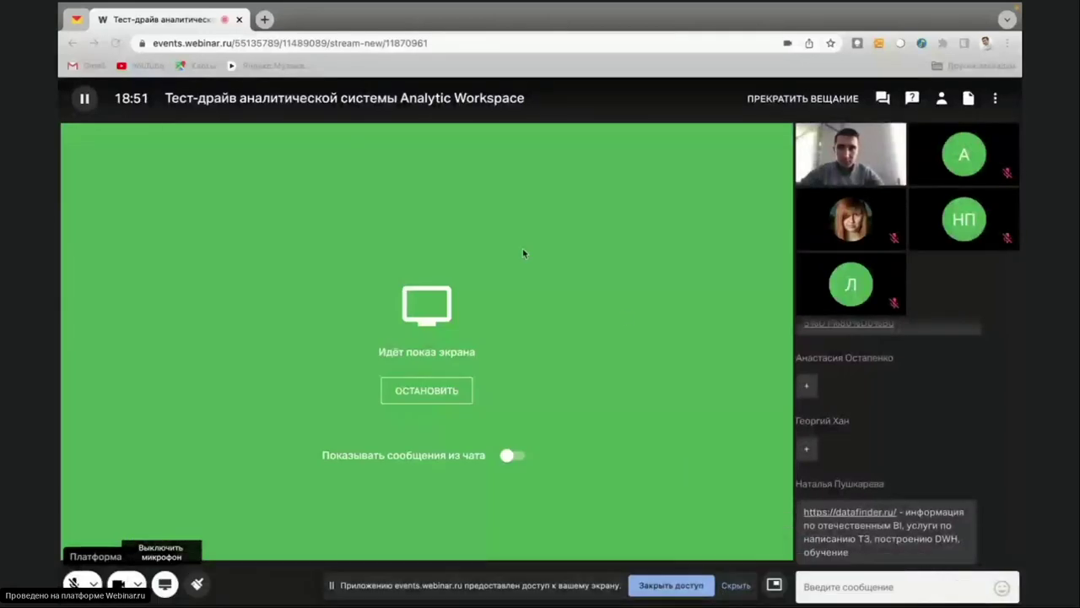
# Start the Analytic Workspace PowerPoint presentation as a slide show from the first slide.
pyautogui.hotkey('ctrl', 'Left')
pyautogui.click(425, 294)
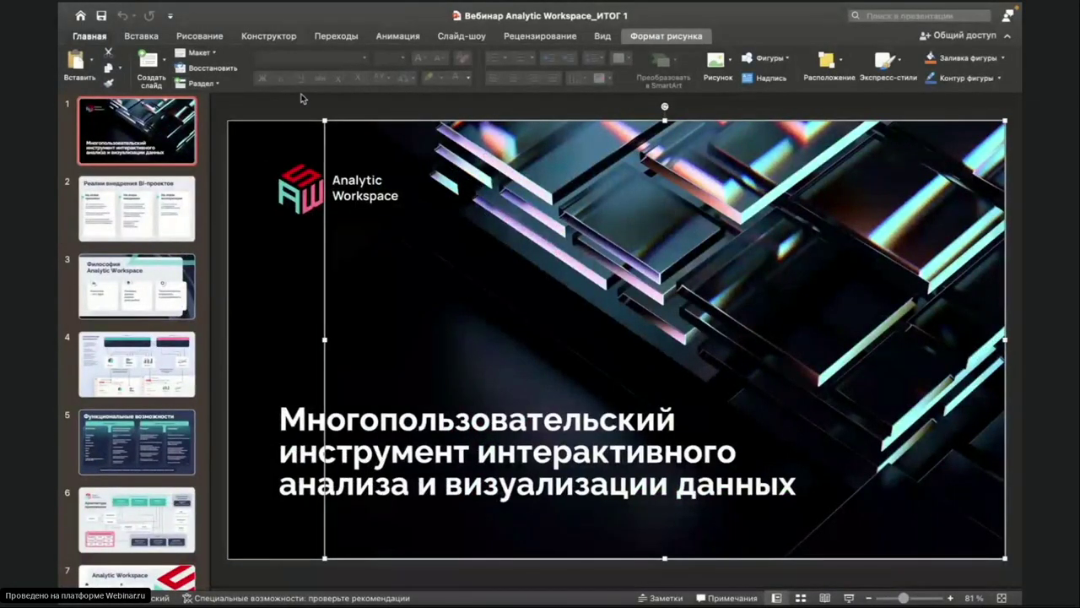
pyautogui.click(460, 36)
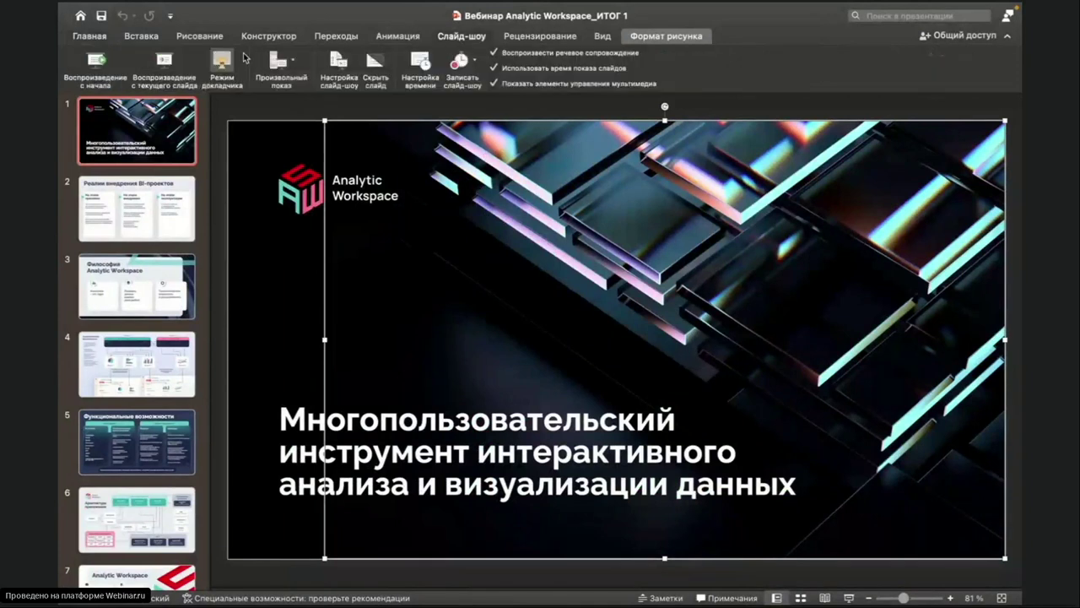
pyautogui.click(101, 67)
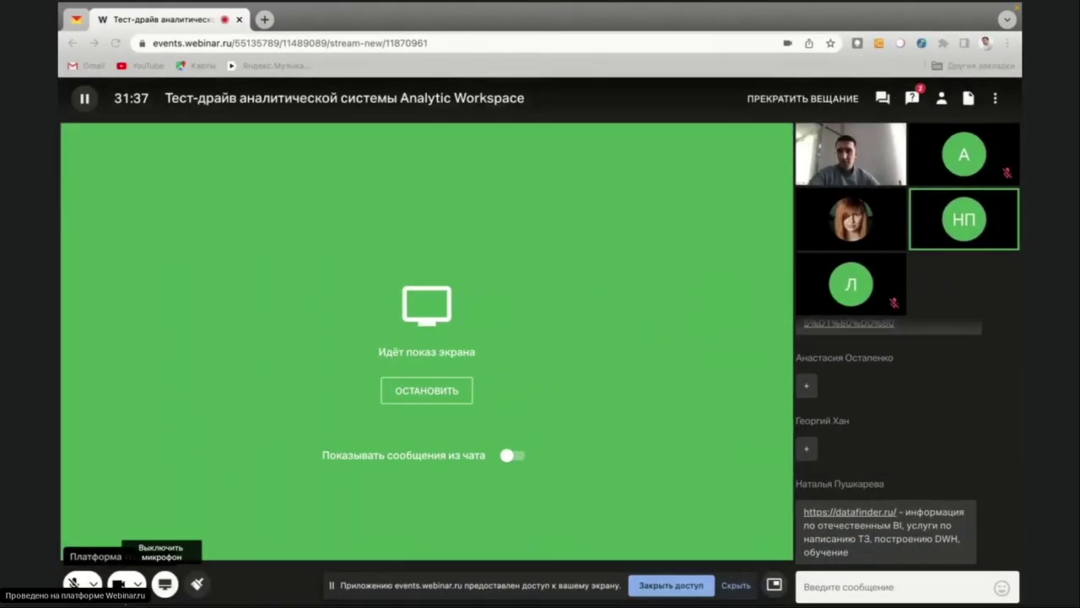
# Stop the current Webinar.ru screen share.
pyautogui.click(170, 591)
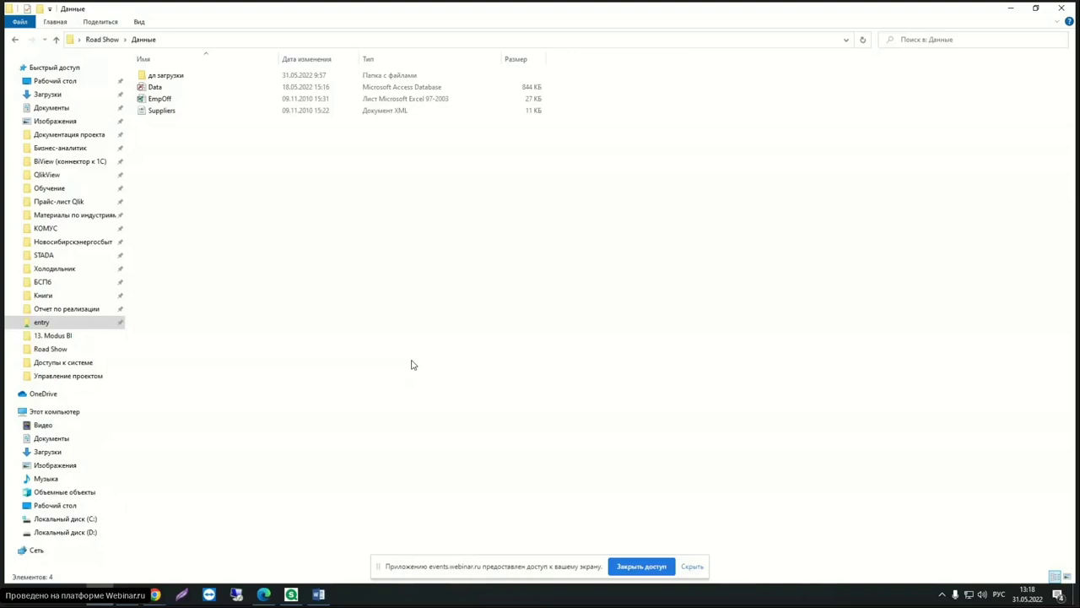
pyautogui.click(152, 100)
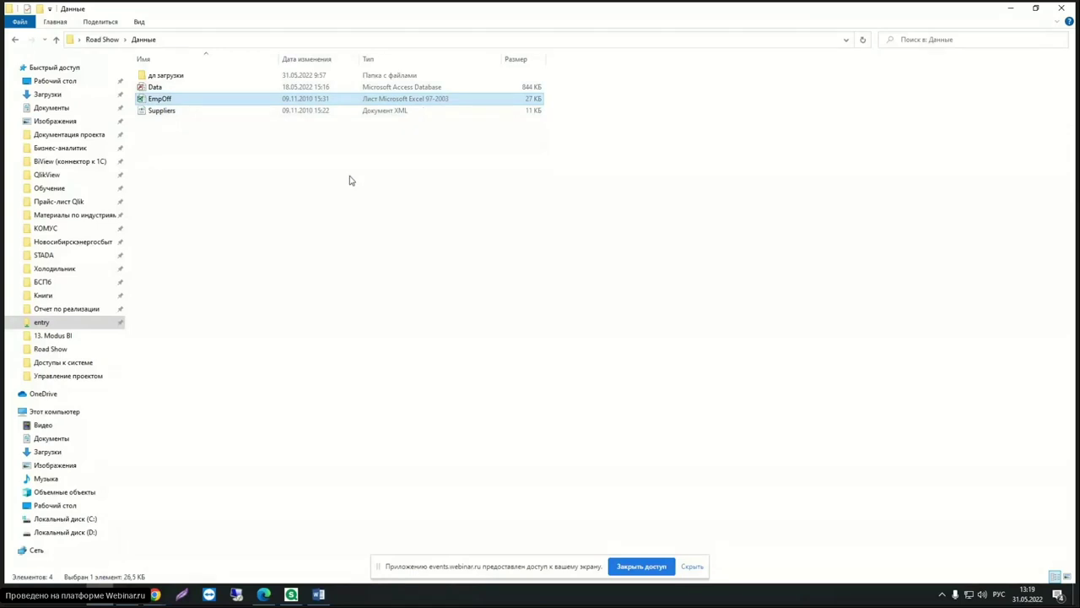
pyautogui.click(168, 89)
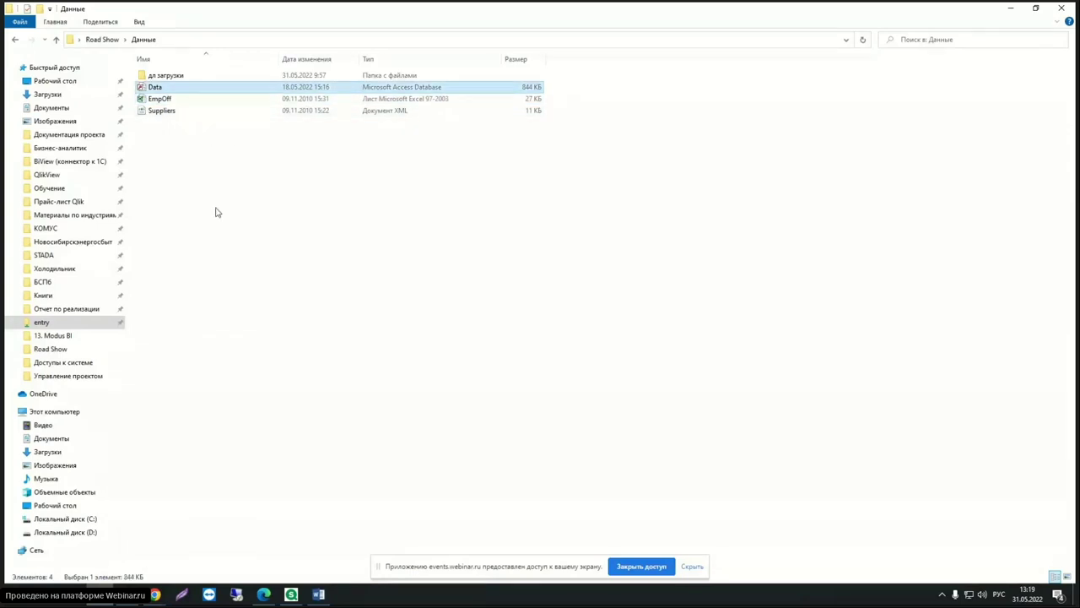
pyautogui.click(152, 113)
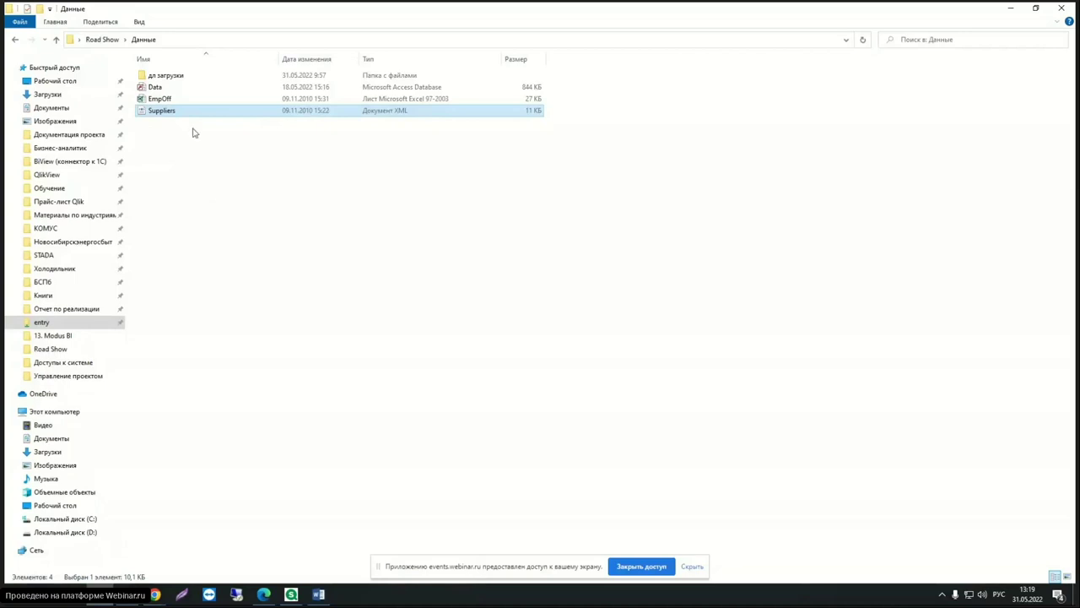
pyautogui.click(173, 99)
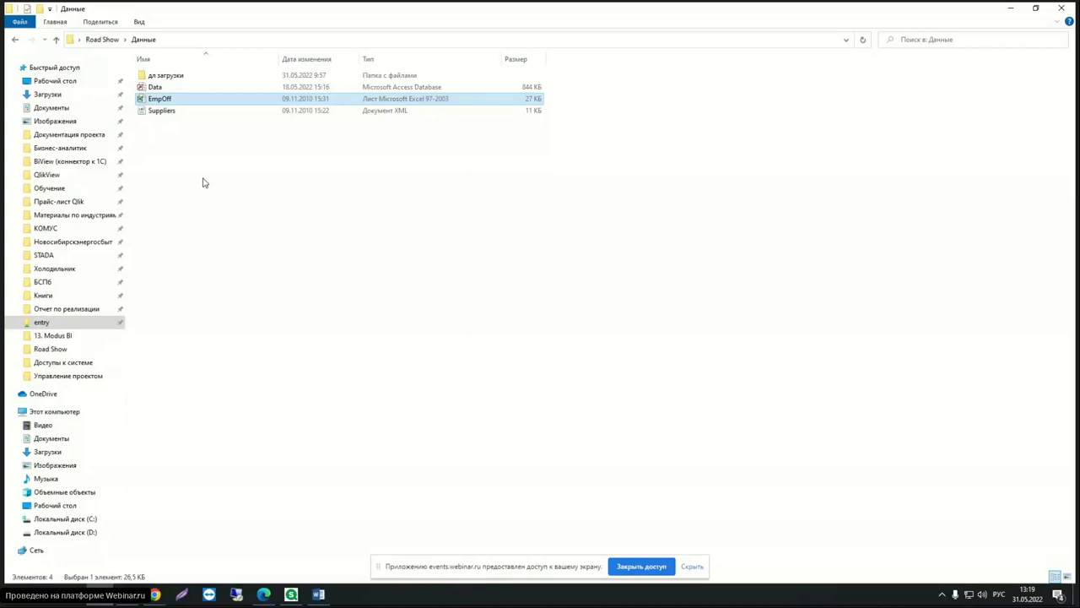
pyautogui.click(177, 87)
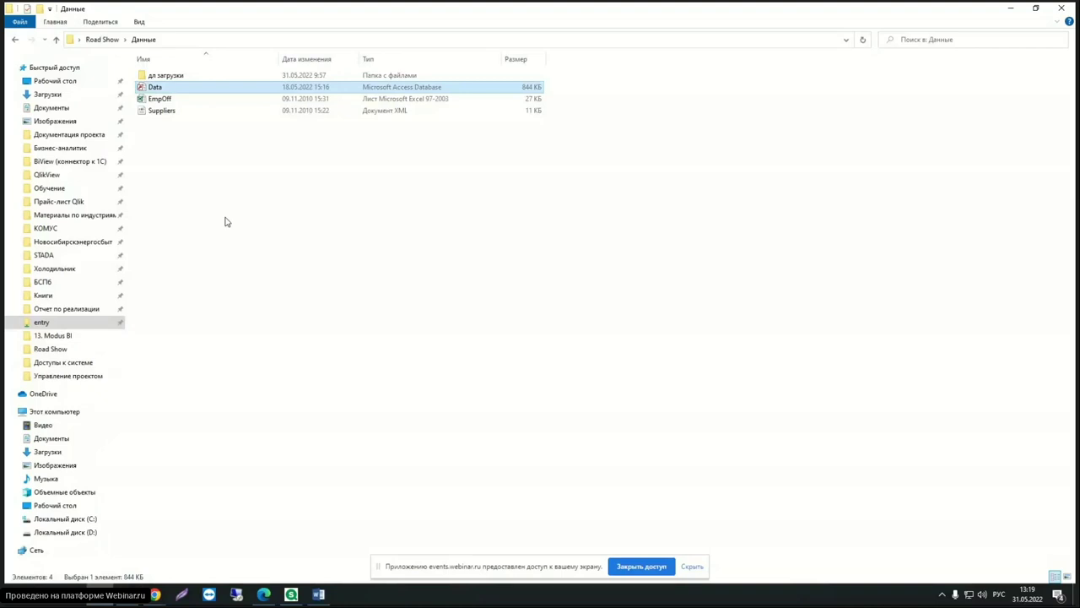
pyautogui.click(175, 114)
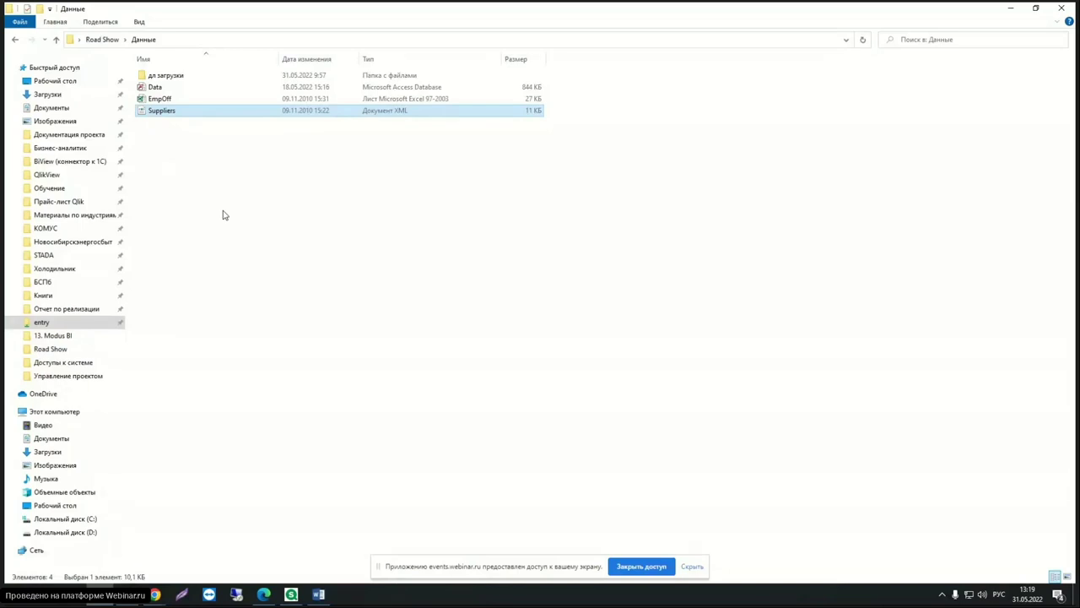
pyautogui.moveTo(155, 599)
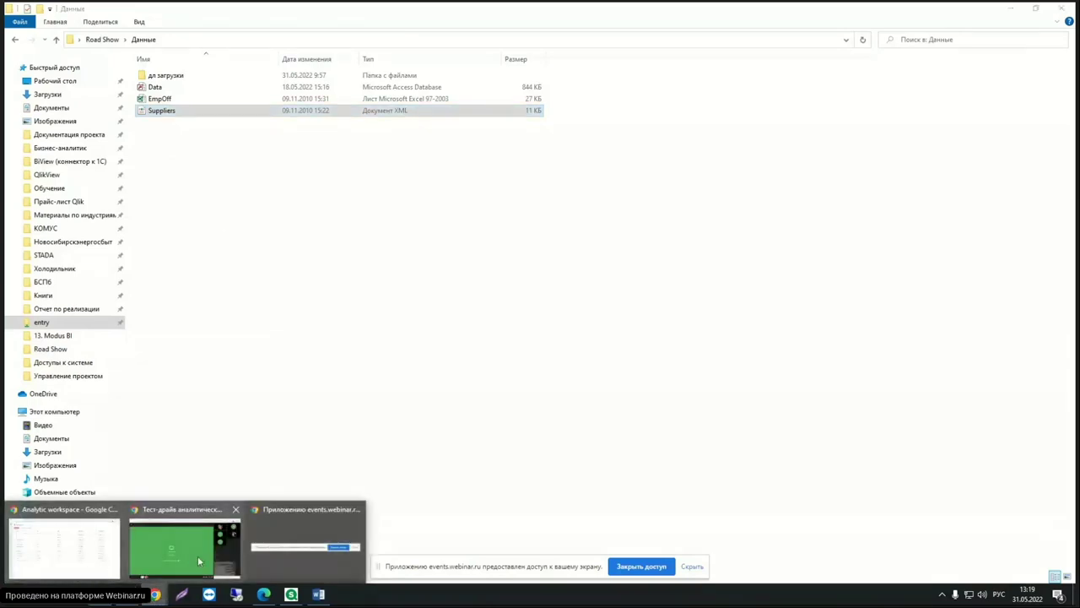
# Paste the formula =ТЕКСТ(E2;"ГГГГ-ММ-ДД") into the webinar chat and send it.
pyautogui.click(200, 560)
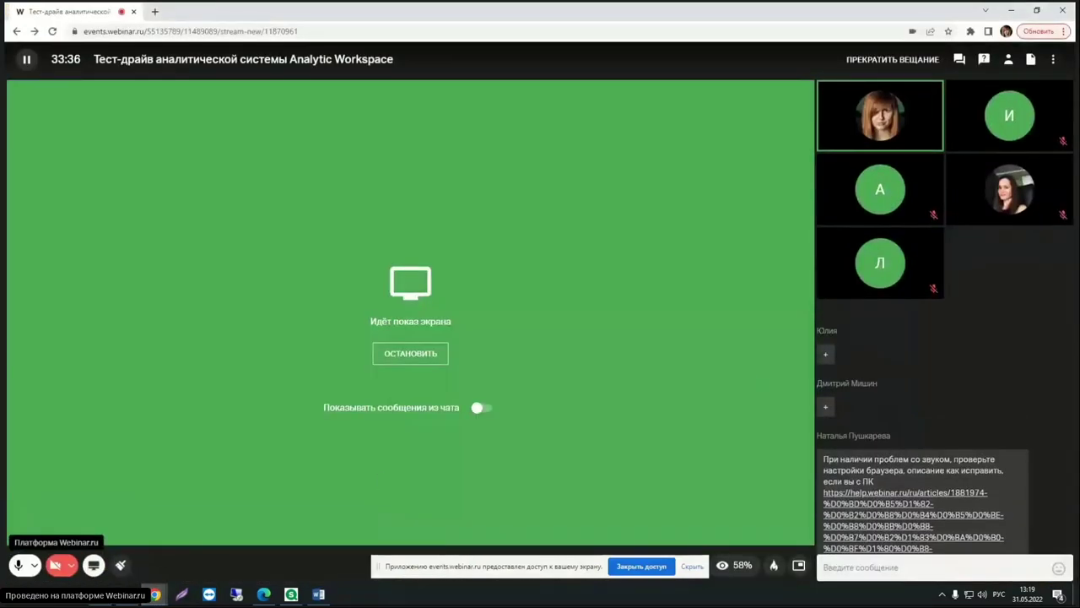
pyautogui.click(318, 595)
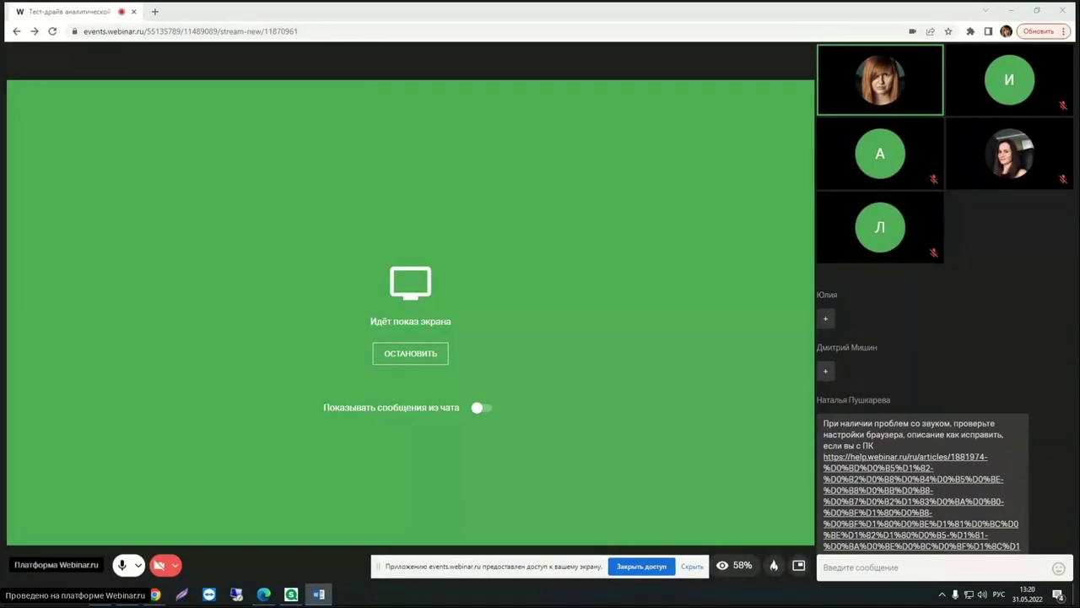
pyautogui.click(847, 567)
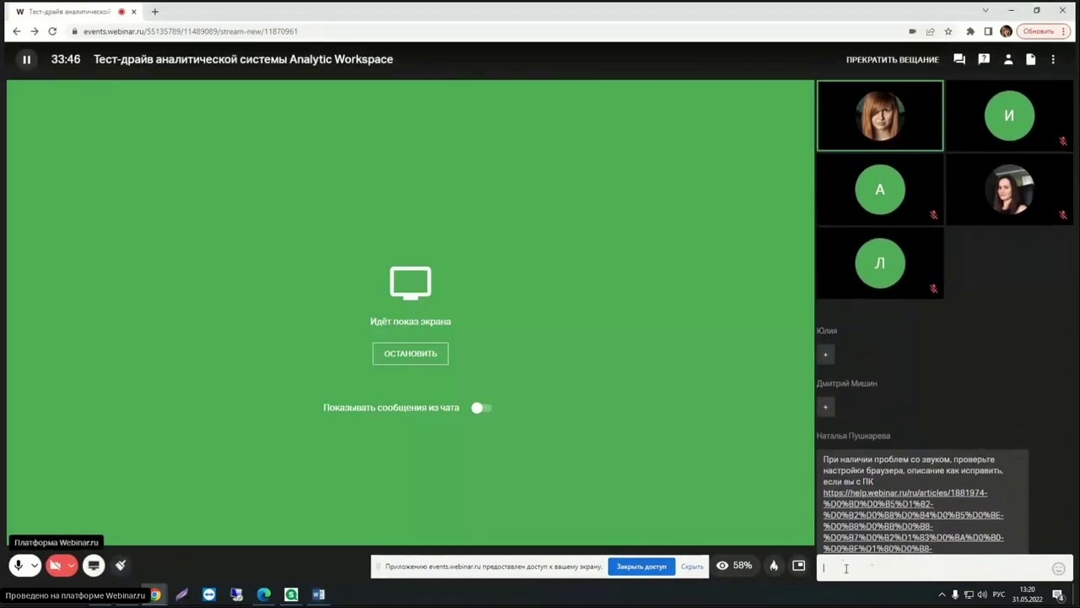
pyautogui.write('=ТЕКСТ(E2;"ГГГГ-ММ-ДД")')
pyautogui.press('Return')
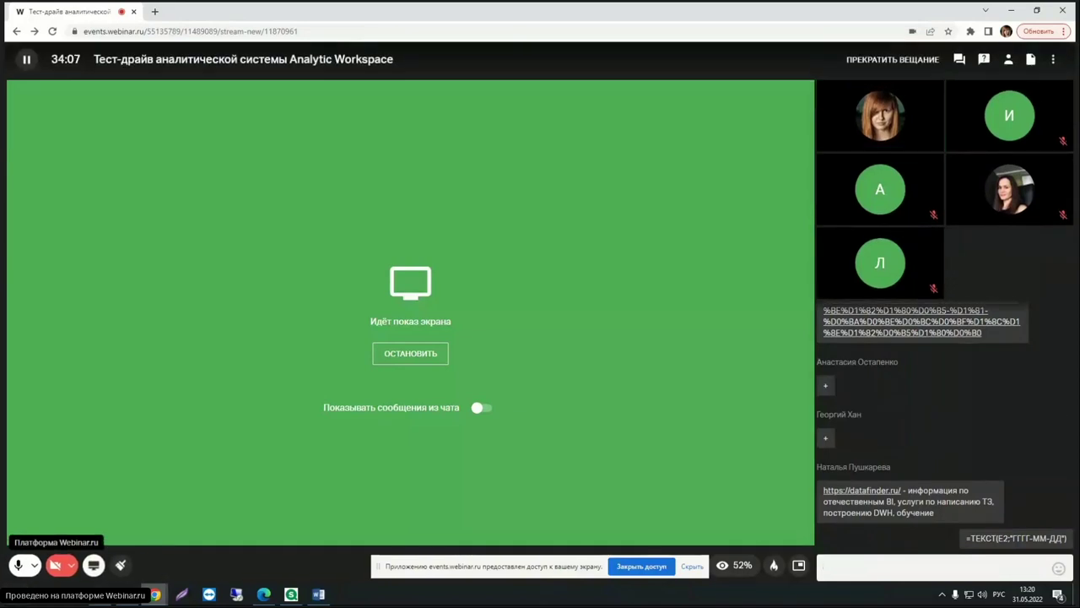
# Switch to the Analytic Workspace window and navigate the sidebar to the Источники данных page.
pyautogui.moveTo(155, 595)
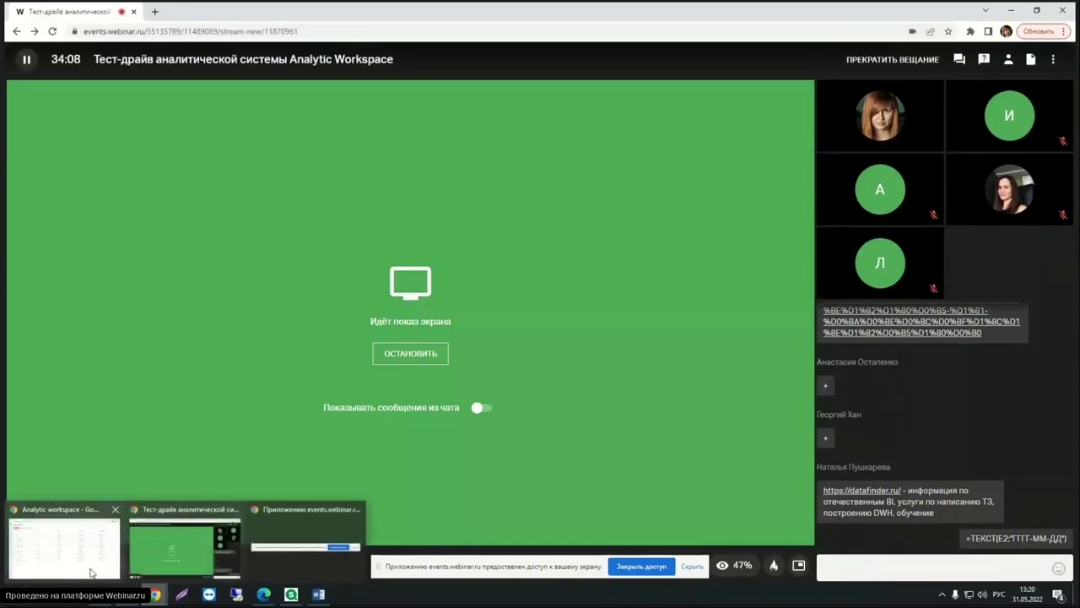
pyautogui.click(64, 547)
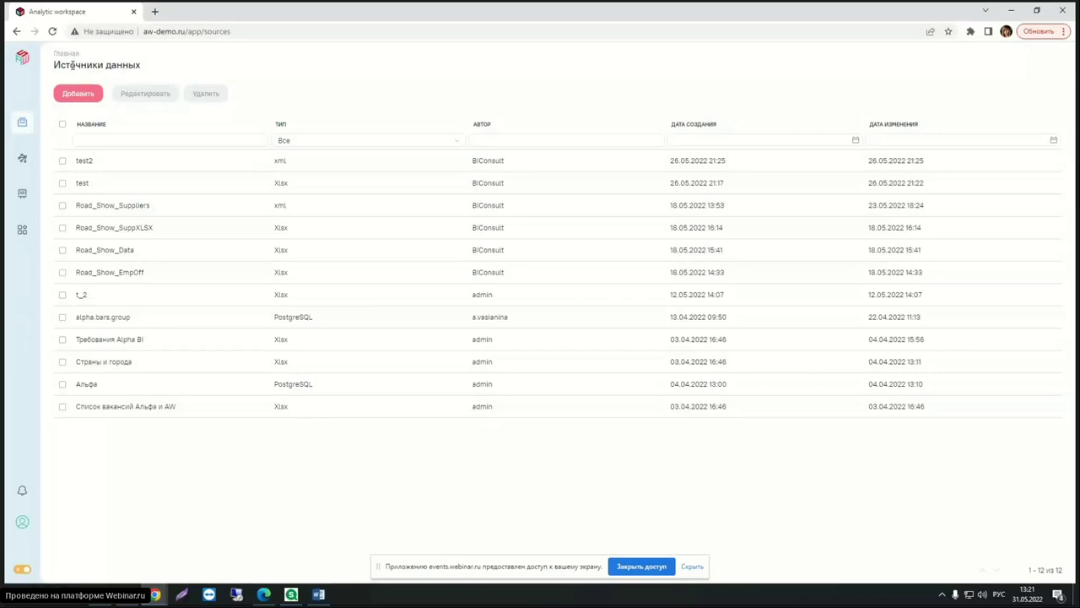
pyautogui.click(23, 160)
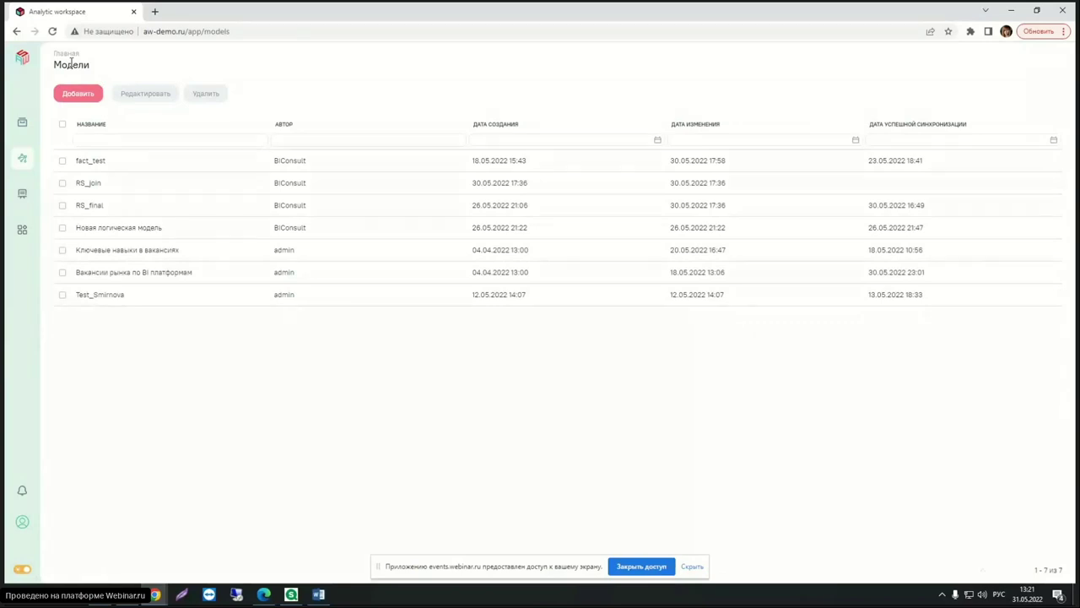
pyautogui.click(22, 196)
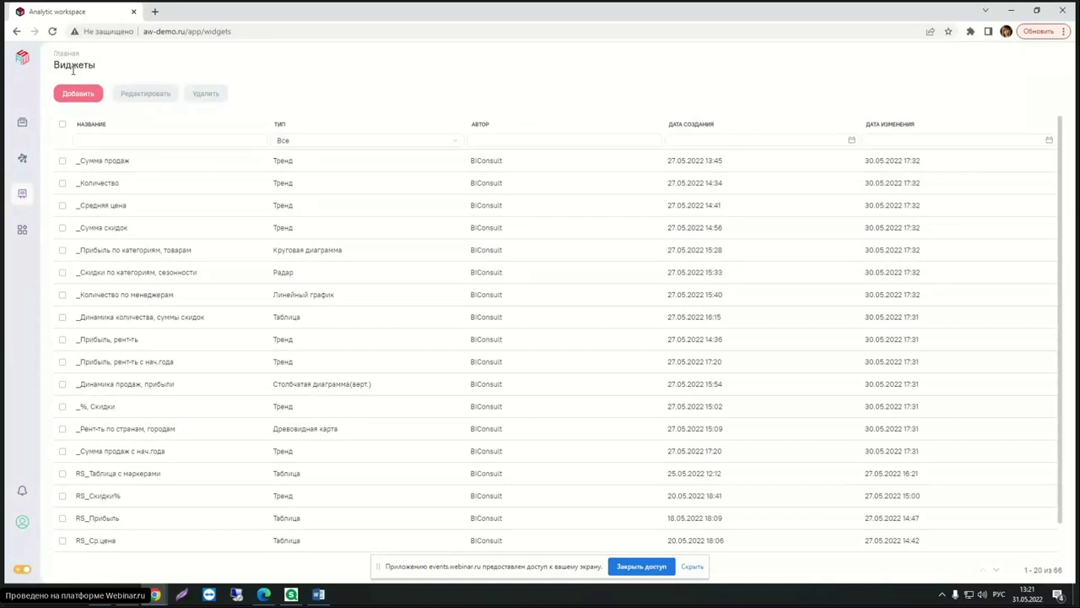
pyautogui.click(22, 229)
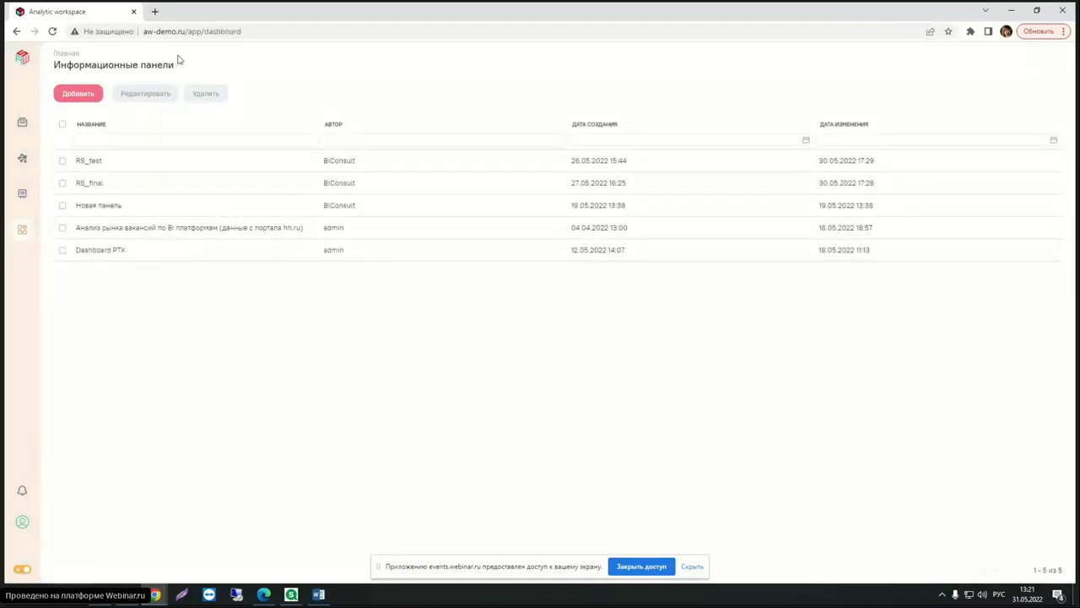
pyautogui.click(23, 124)
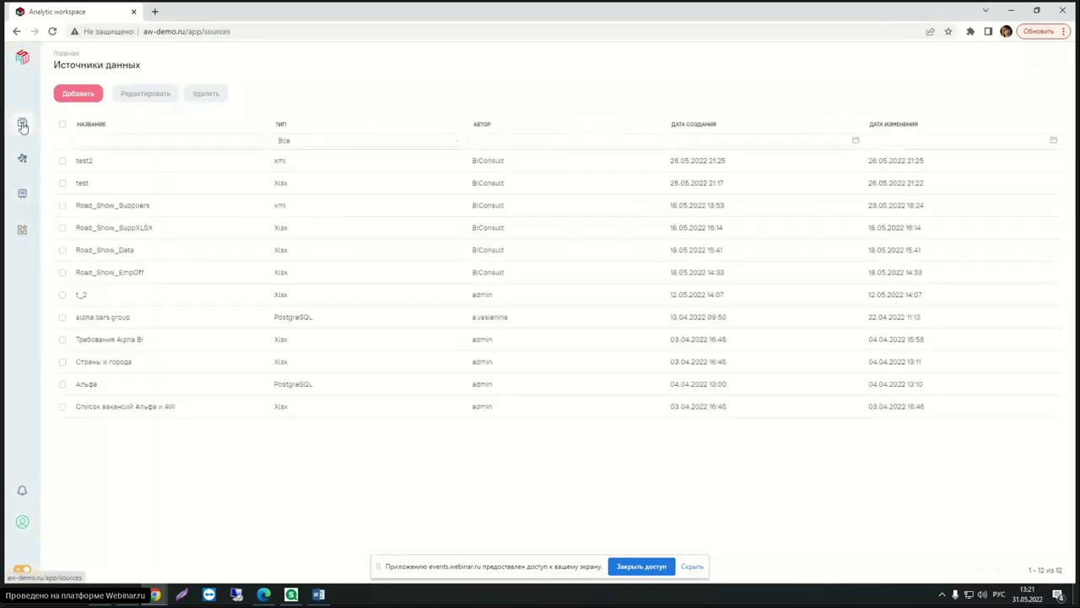
# Start a new Xlsx data source and name the connection EmpOff.
pyautogui.click(92, 94)
pyautogui.click(103, 135)
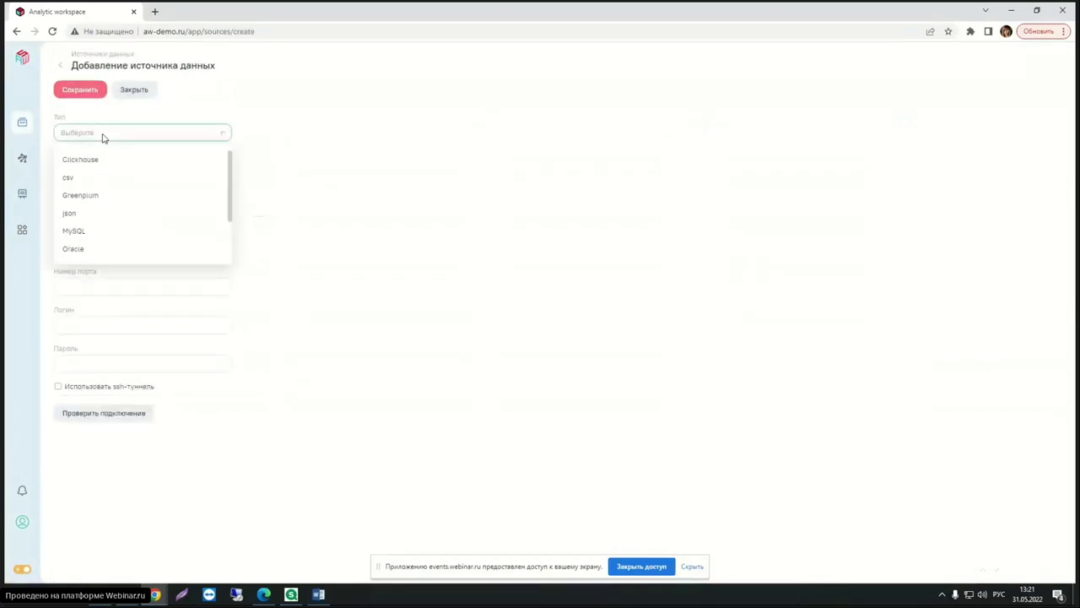
pyautogui.scroll(-2, 104, 212)
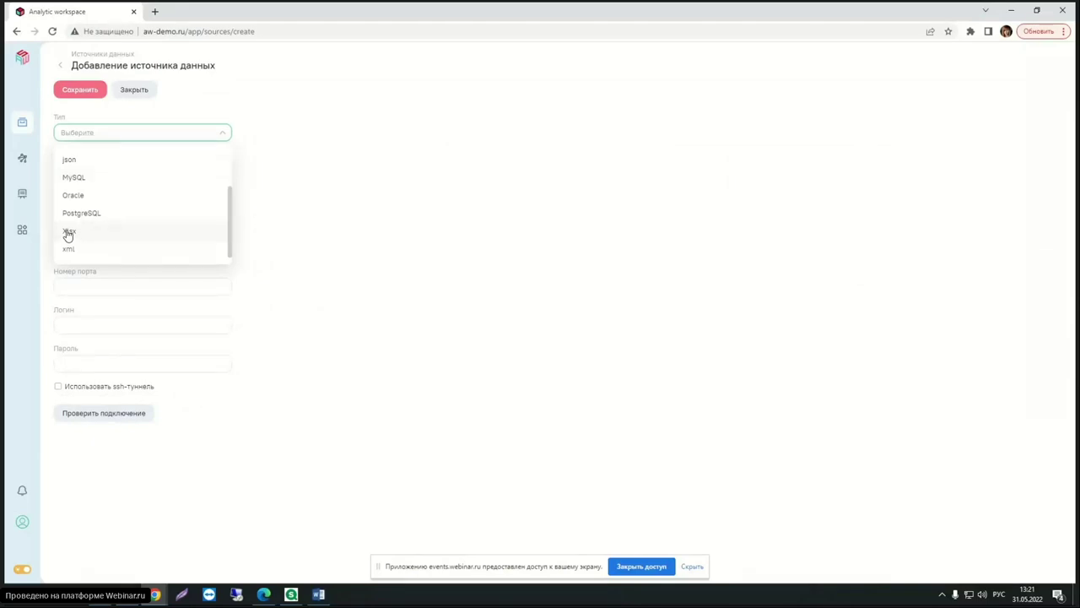
pyautogui.click(68, 232)
pyautogui.click(81, 171)
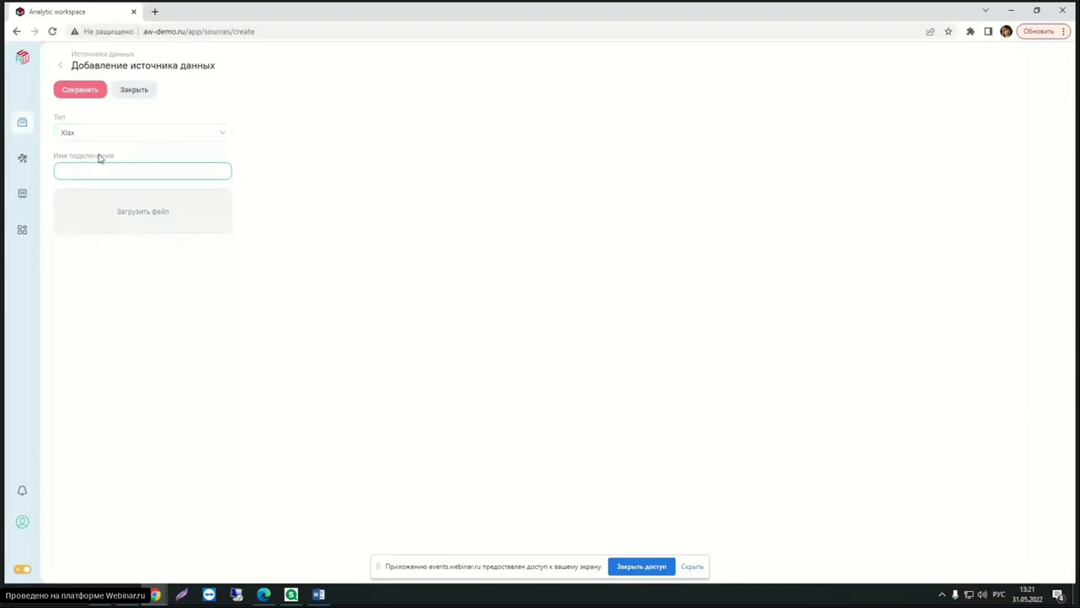
pyautogui.click(318, 595)
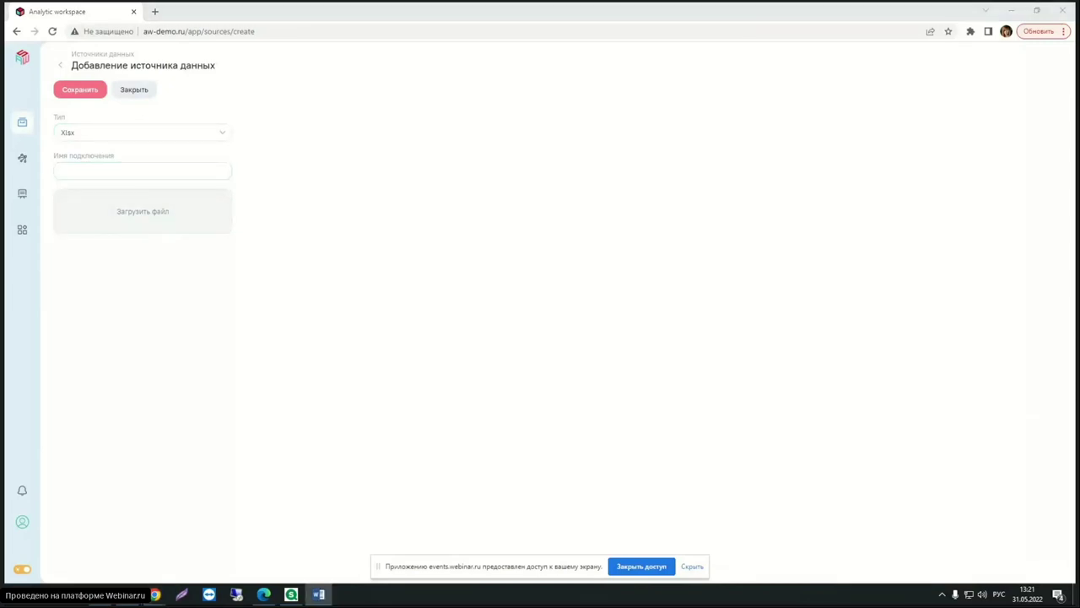
pyautogui.click(143, 170)
pyautogui.write('EmpOff')
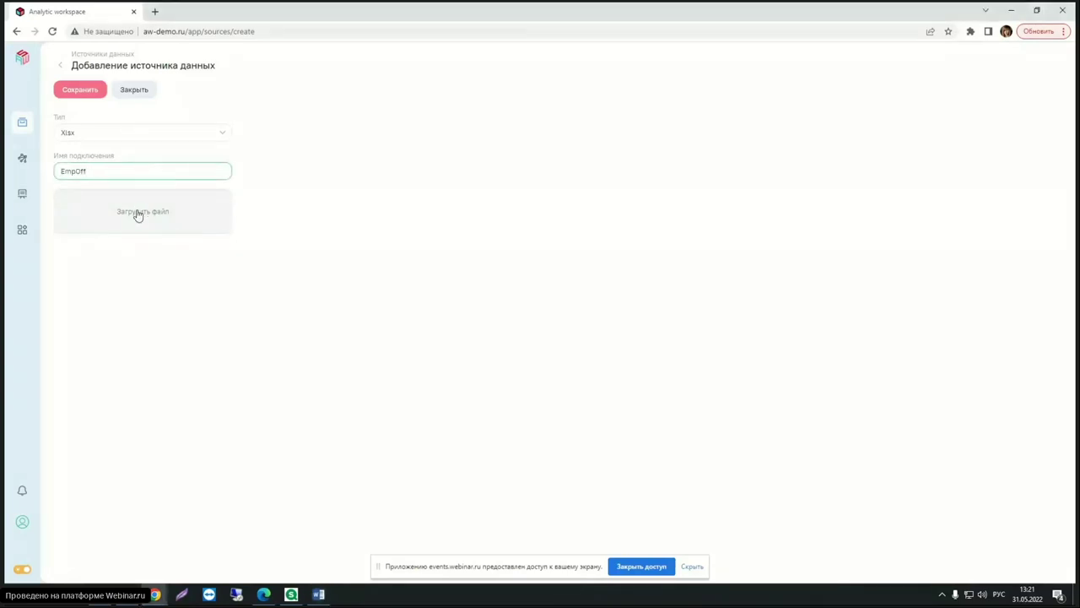
# Upload EmpOff.xlsx from the Данные folder and save the source.
pyautogui.click(137, 212)
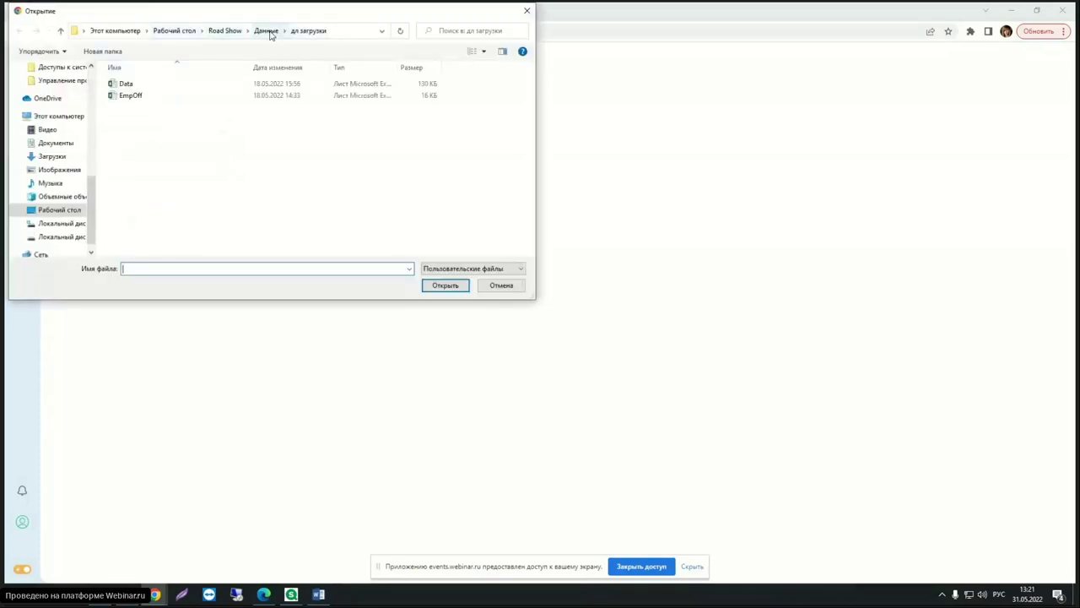
pyautogui.click(268, 31)
pyautogui.doubleClick(145, 83)
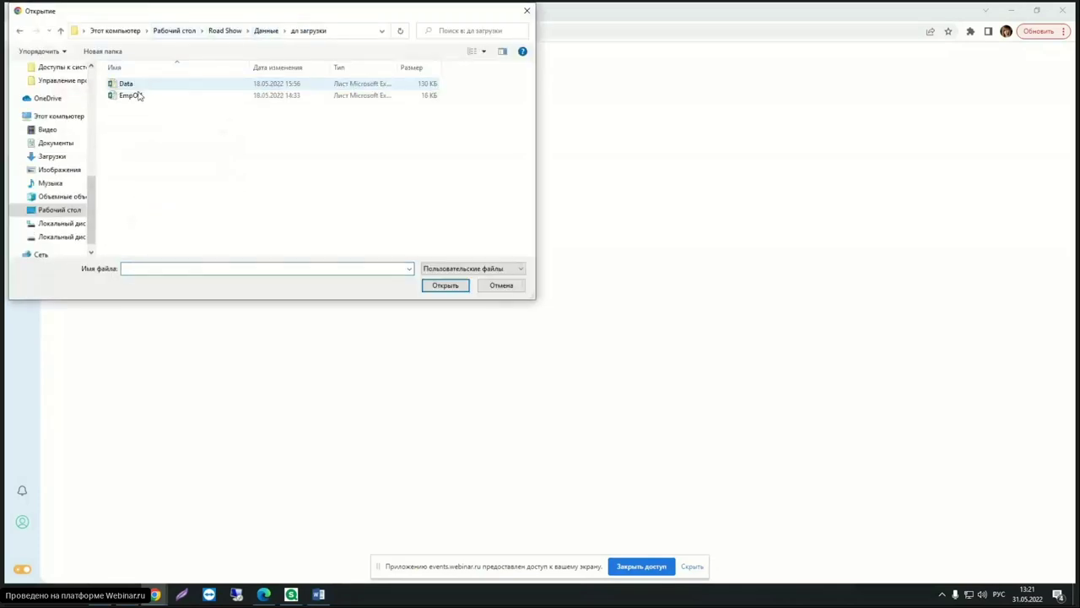
pyautogui.click(130, 96)
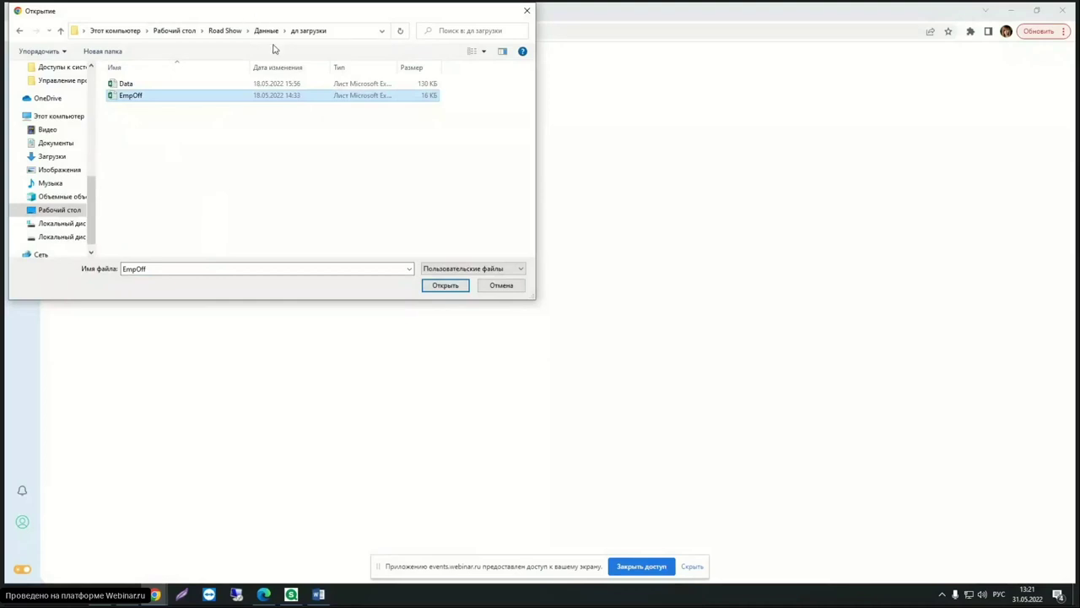
pyautogui.click(445, 285)
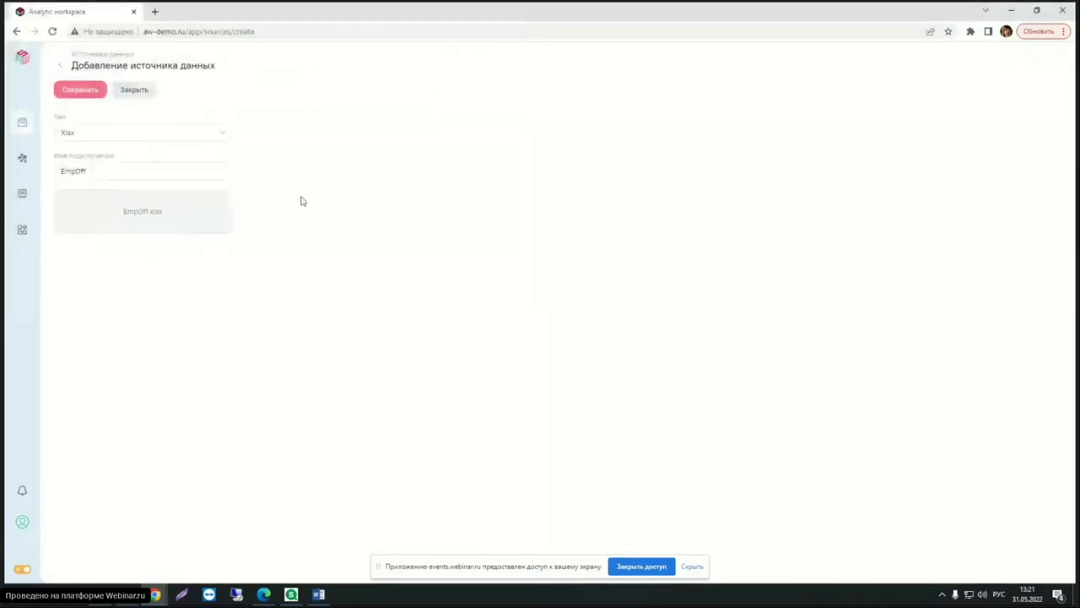
pyautogui.click(72, 95)
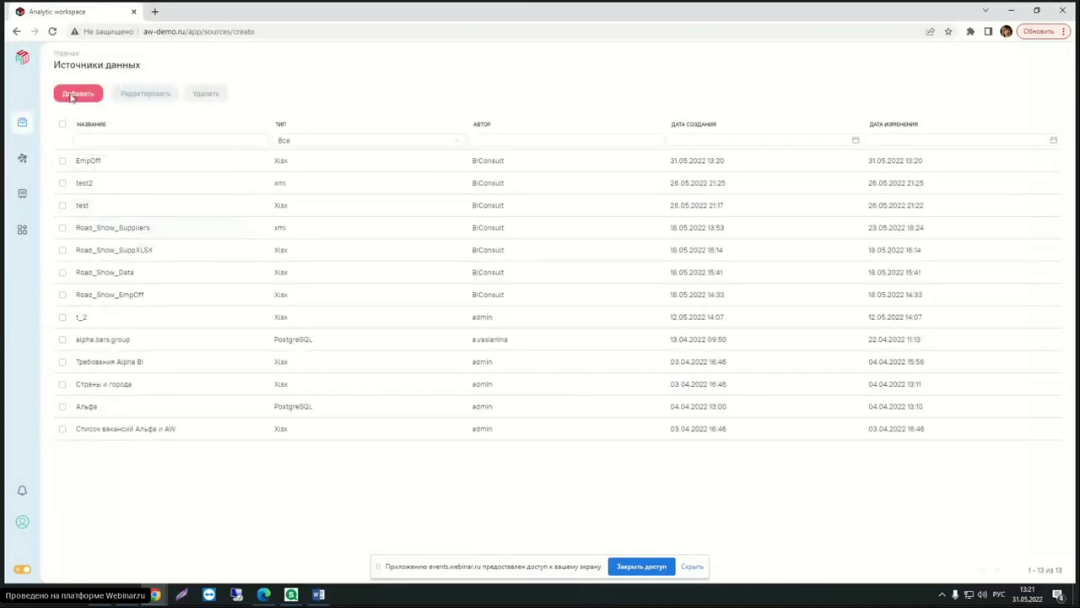
# Add an Xlsx data source named Data loaded from the Data file.
pyautogui.click(74, 94)
pyautogui.click(84, 90)
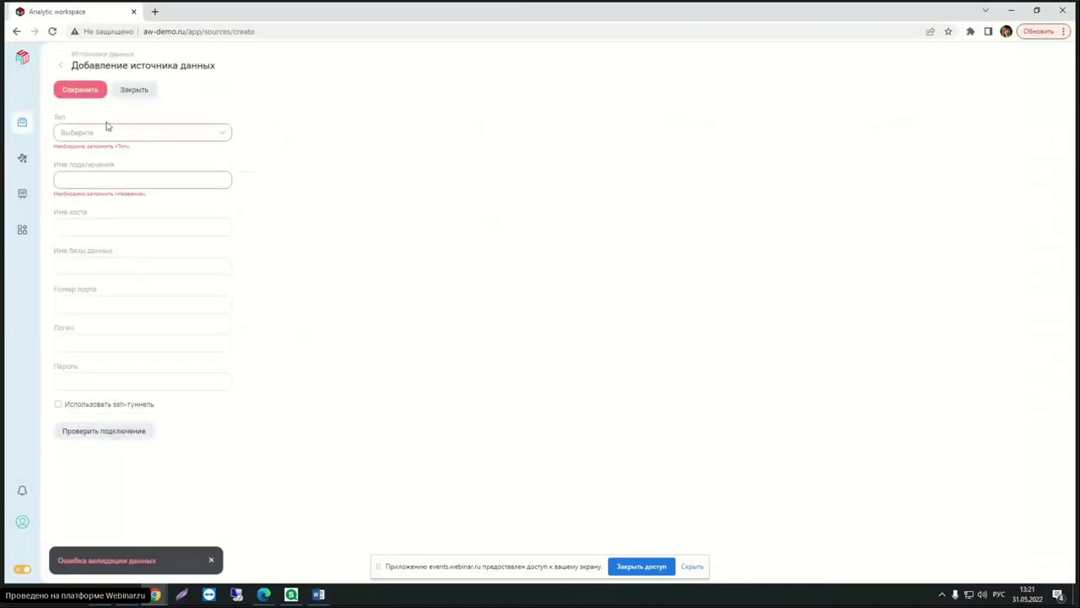
pyautogui.click(108, 131)
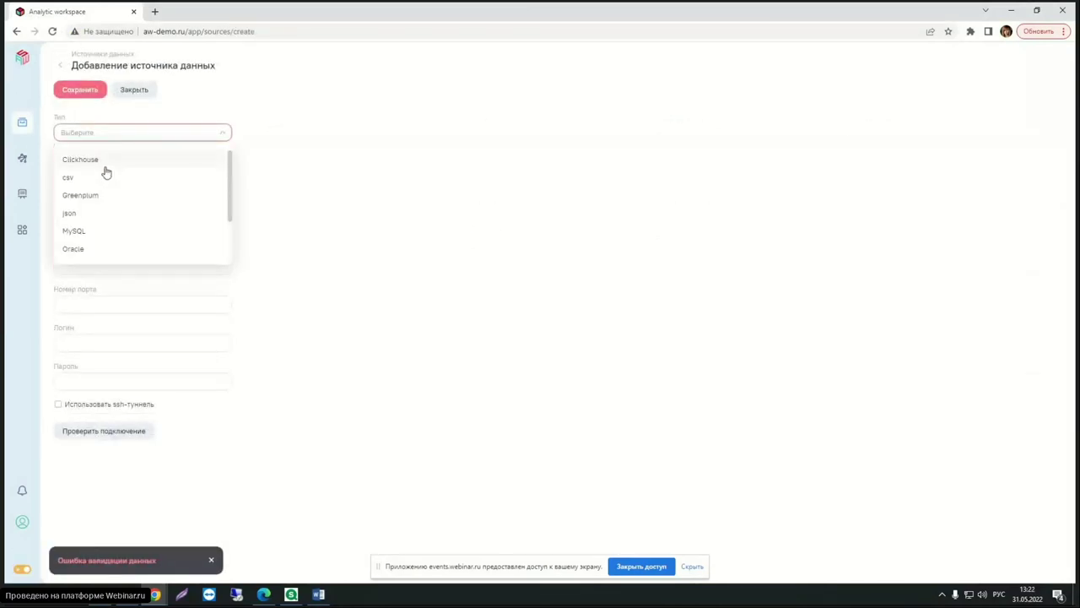
pyautogui.scroll(-2, 87, 239)
pyautogui.click(81, 233)
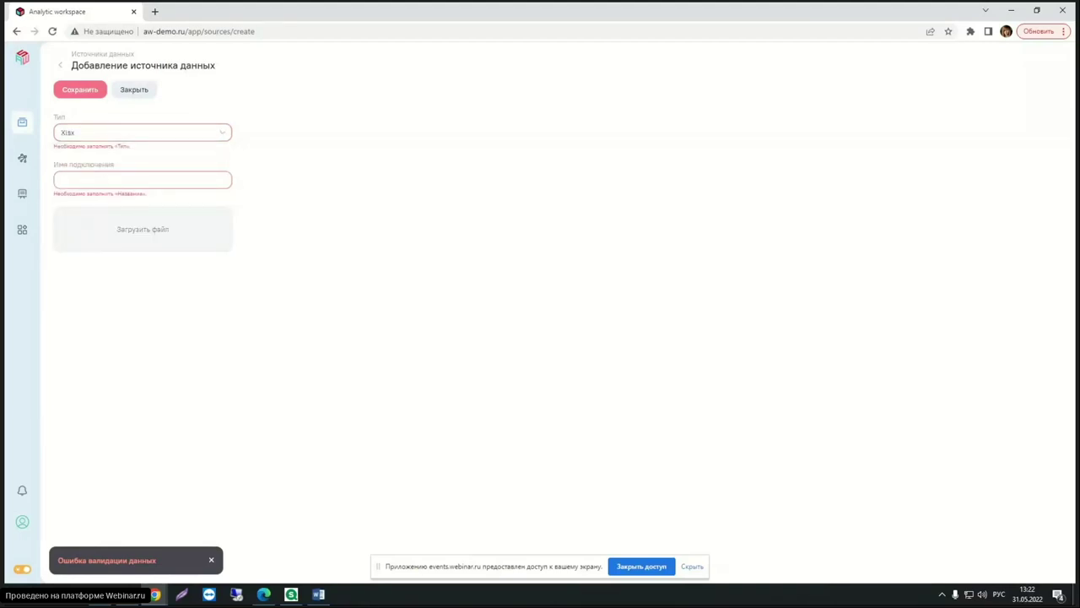
pyautogui.hotkey('alt', 'Tab')
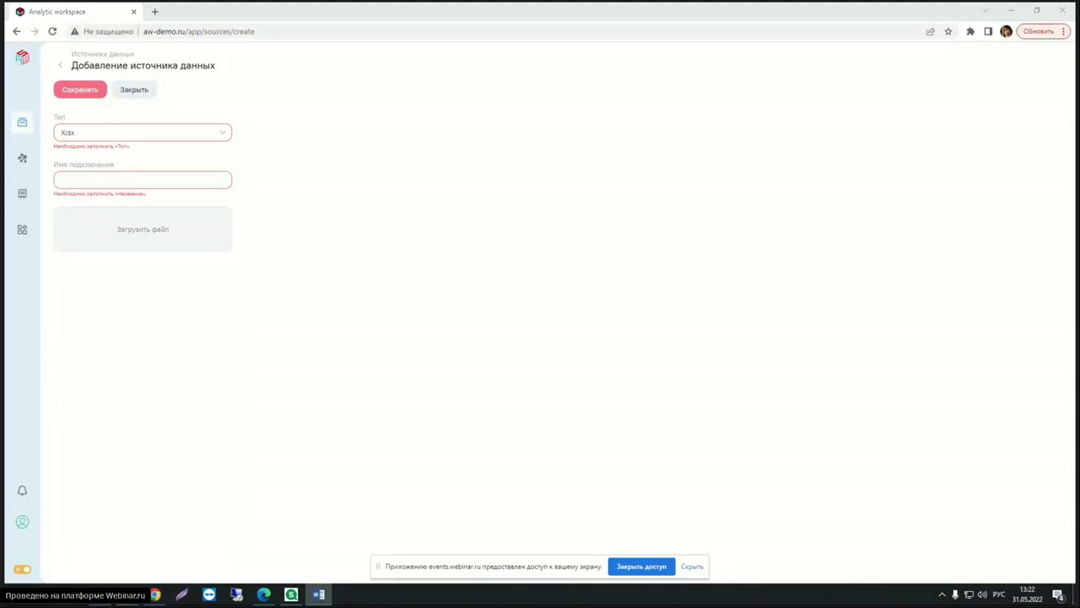
pyautogui.click(104, 180)
pyautogui.write('Data')
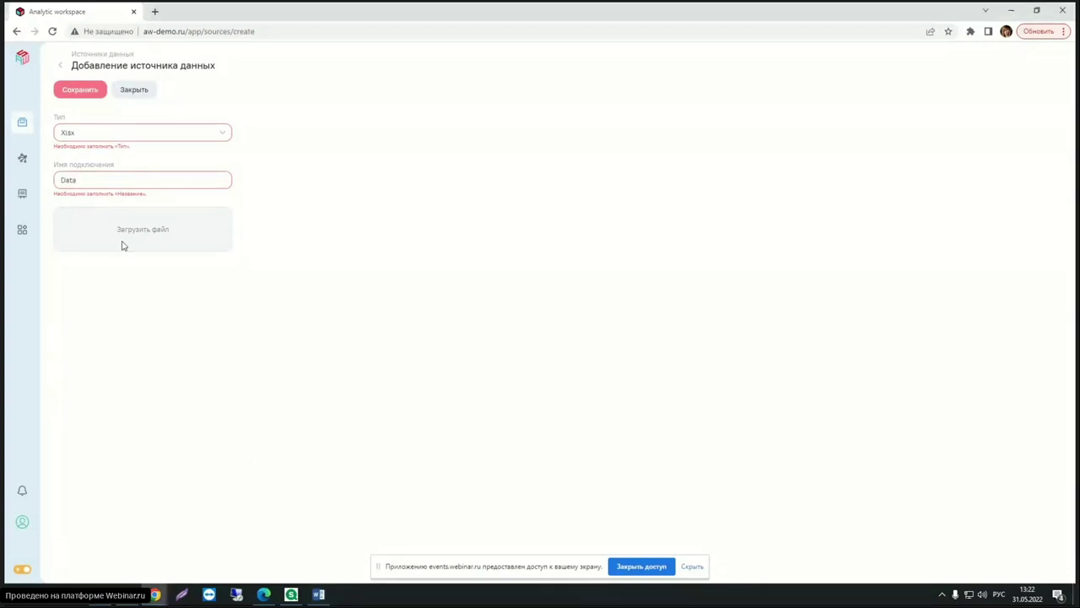
pyautogui.click(121, 246)
pyautogui.click(118, 84)
pyautogui.click(438, 287)
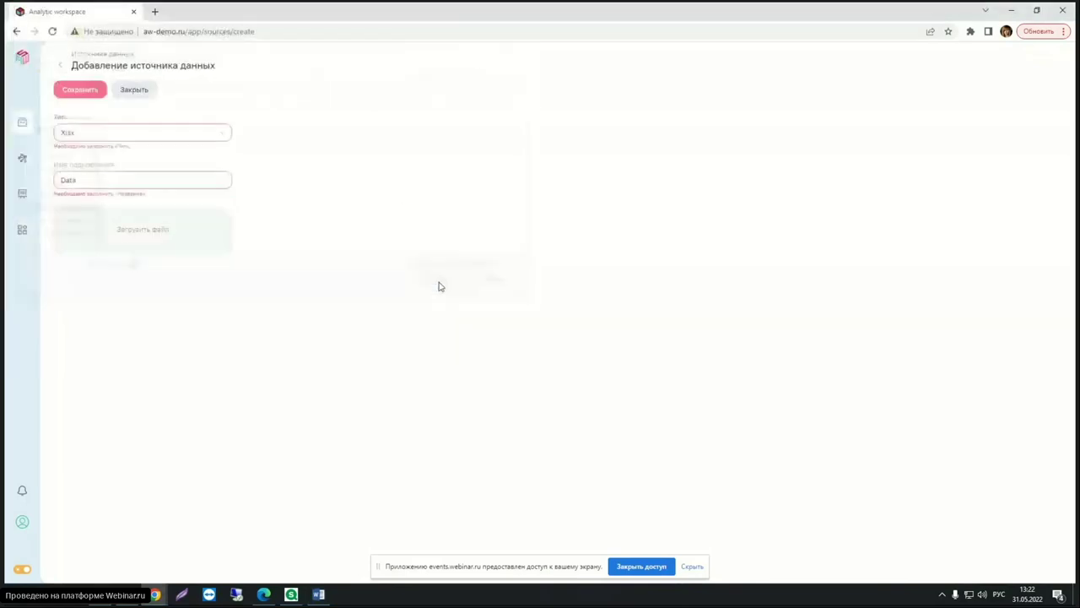
pyautogui.click(82, 90)
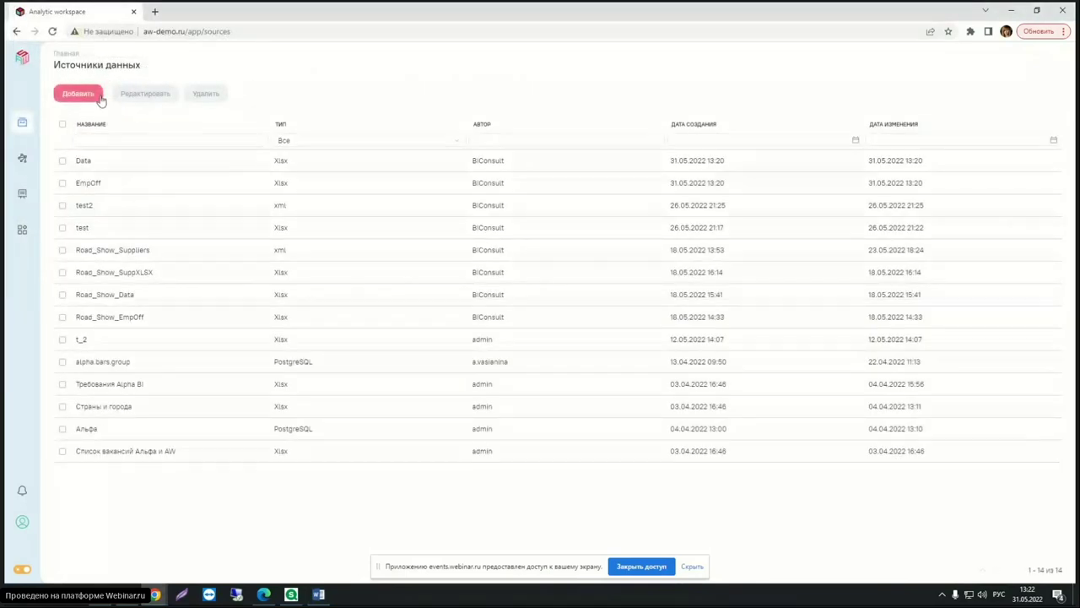
# Add an xml data source named Suppliers loaded from Suppliers.xml.
pyautogui.click(98, 96)
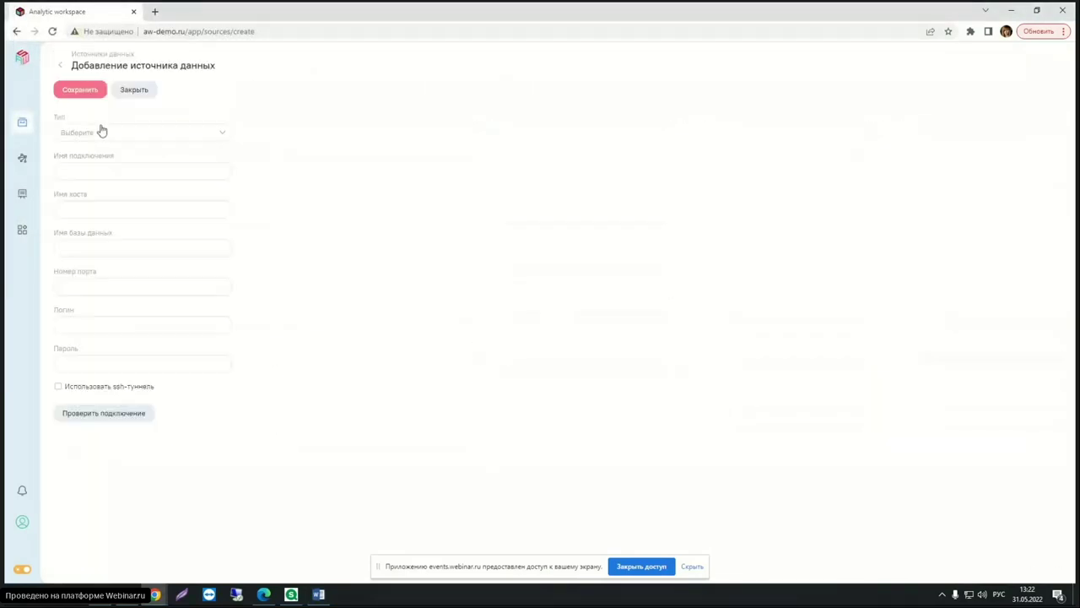
pyautogui.click(102, 130)
pyautogui.scroll(-2, 106, 226)
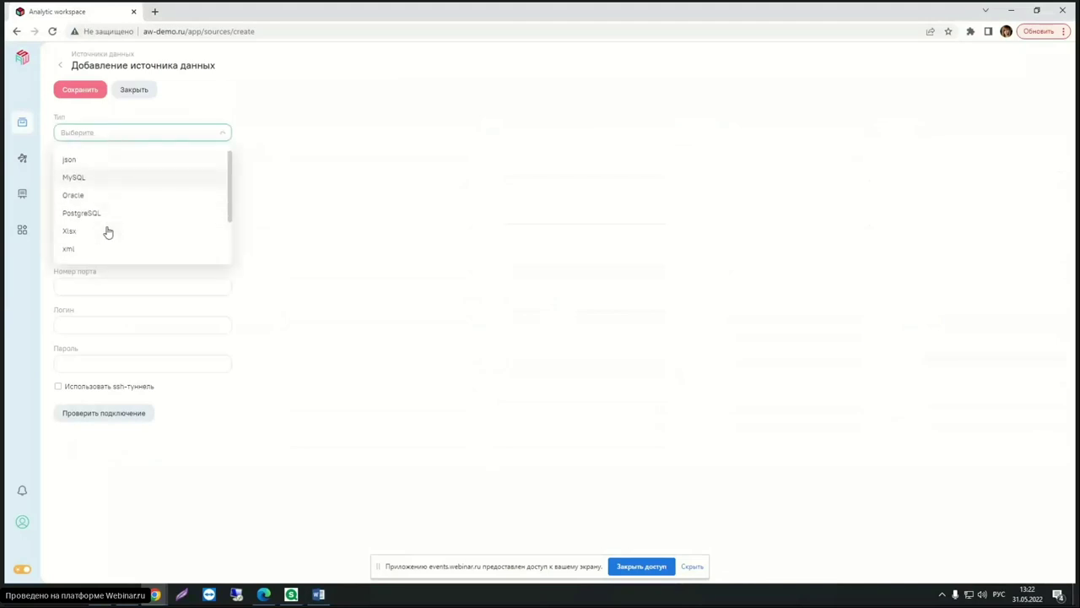
pyautogui.click(69, 250)
pyautogui.click(90, 171)
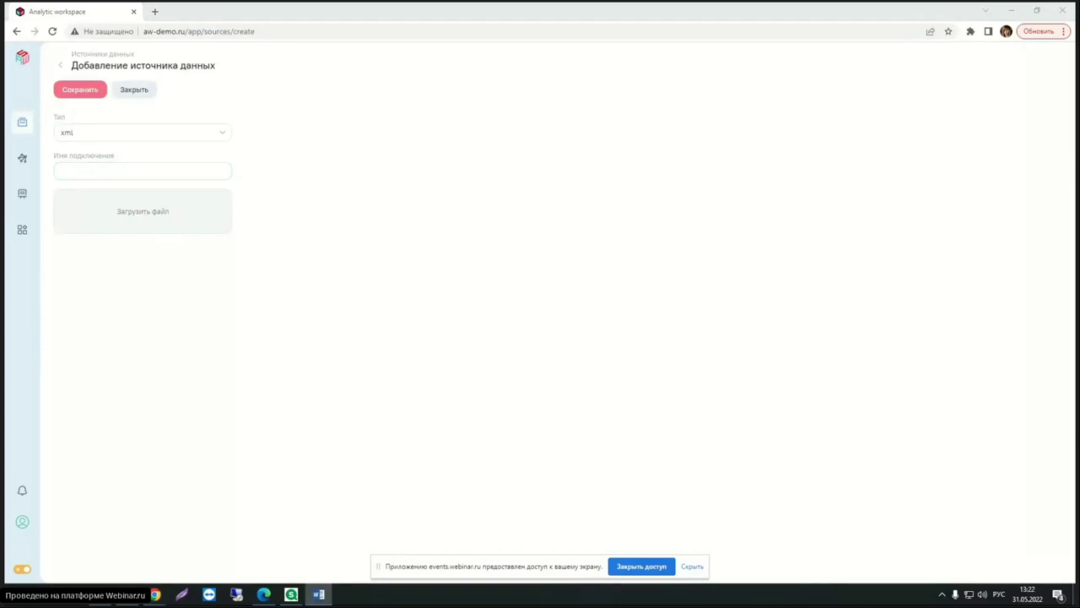
pyautogui.click(127, 174)
pyautogui.write('Suppliers')
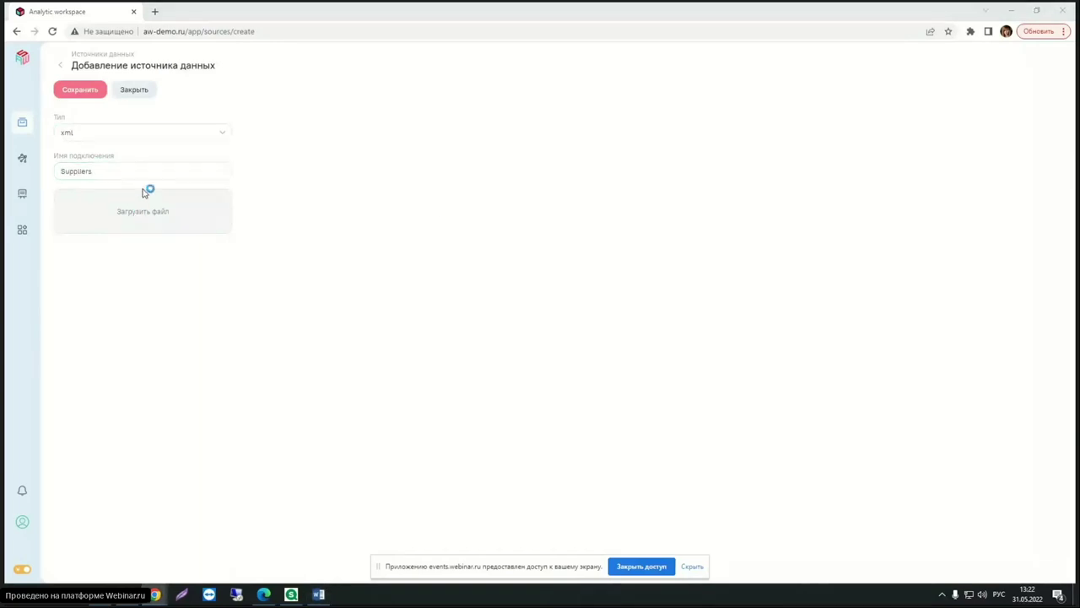
pyautogui.click(146, 194)
pyautogui.click(140, 85)
pyautogui.click(445, 285)
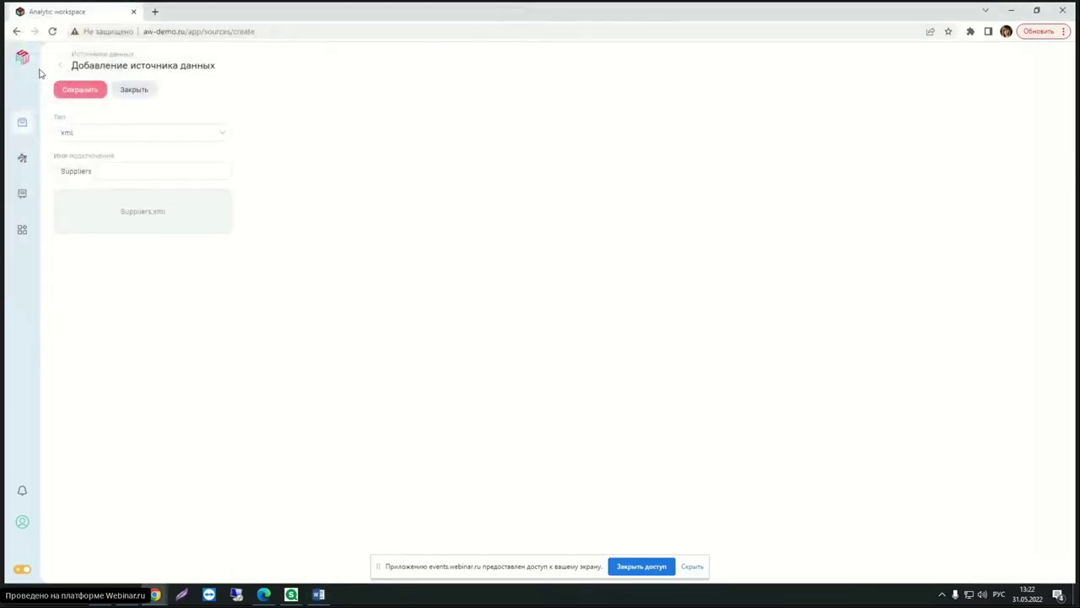
pyautogui.click(72, 94)
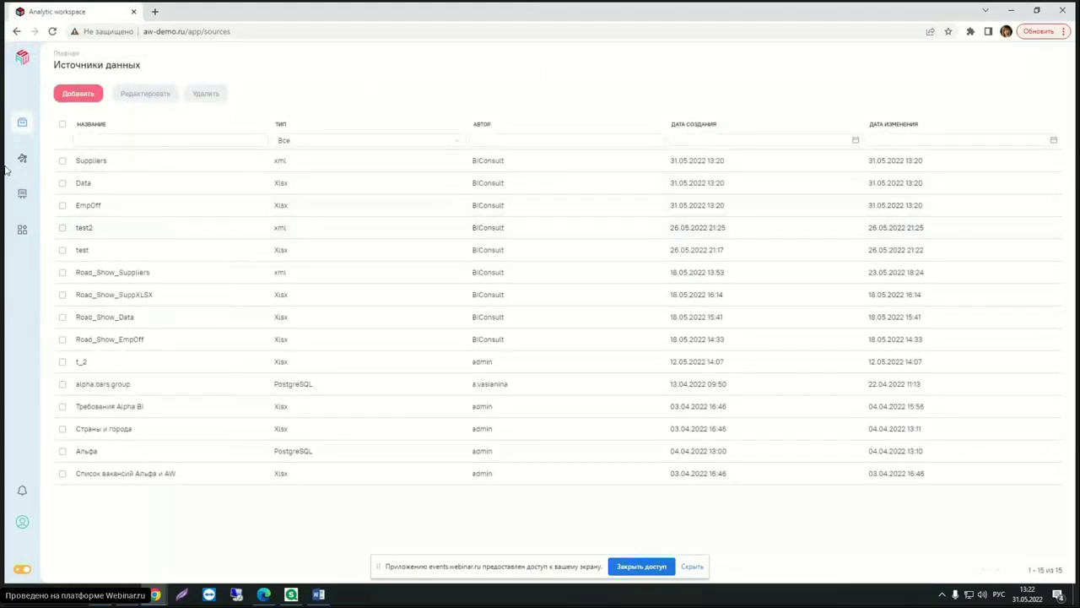
# Create Новая логическая модель in the Модели list and open it in the editor.
pyautogui.click(23, 159)
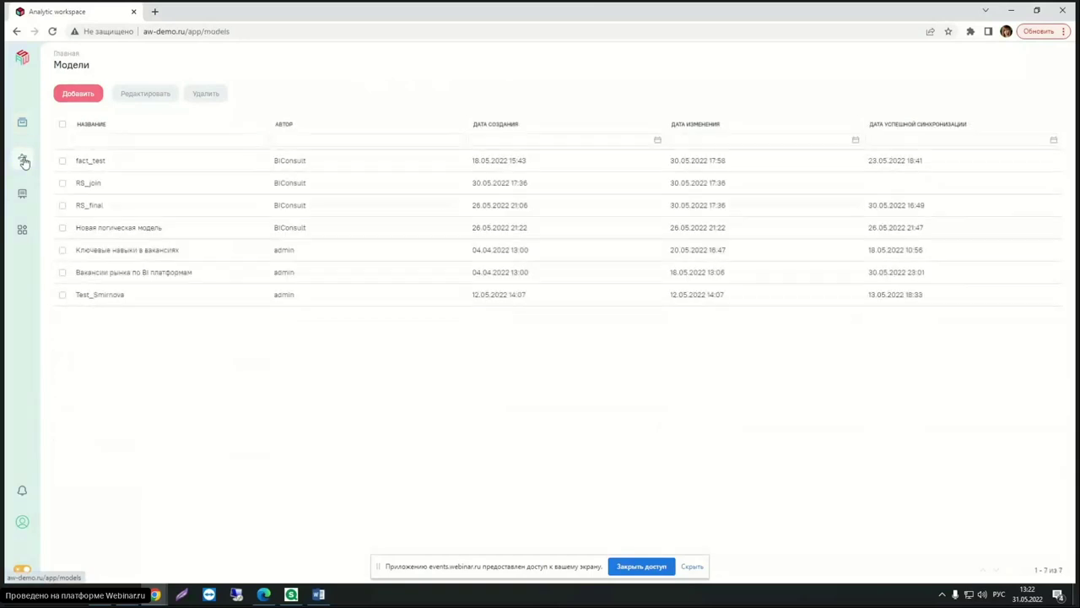
pyautogui.click(77, 93)
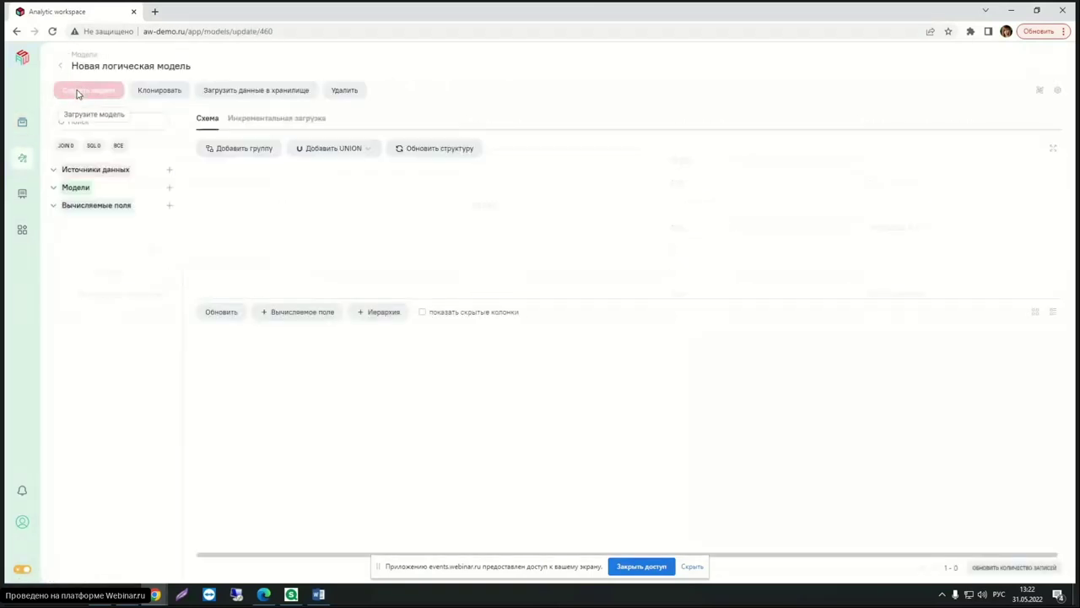
pyautogui.click(60, 65)
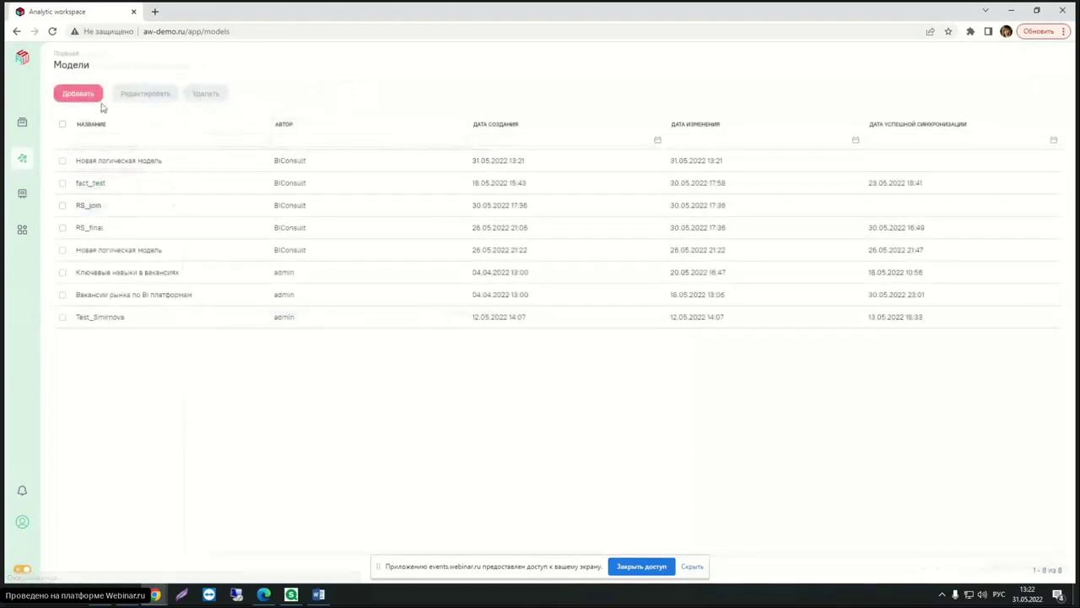
pyautogui.click(76, 95)
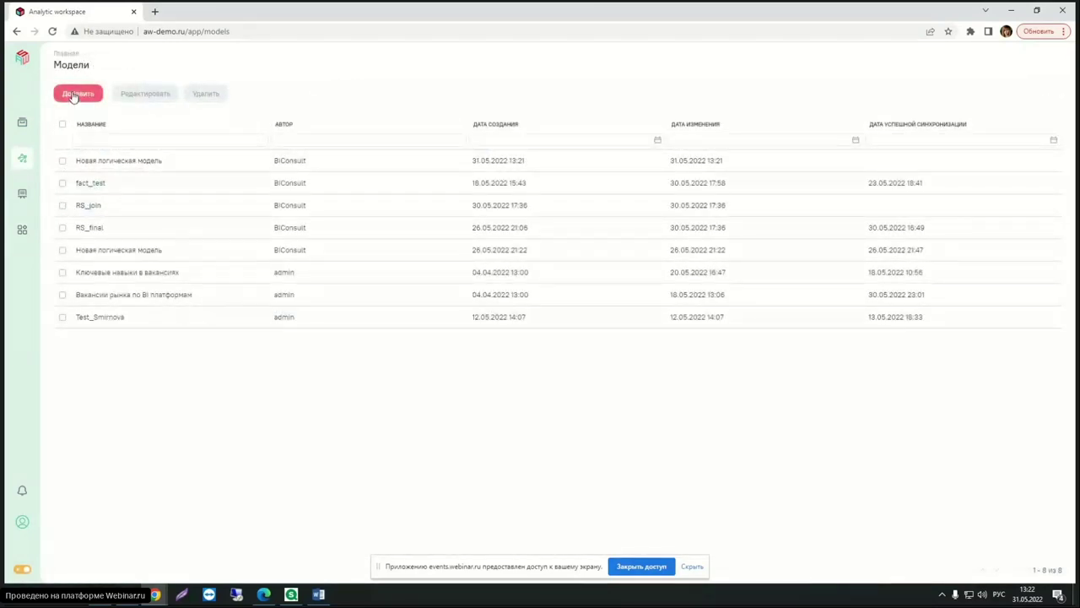
pyautogui.click(62, 161)
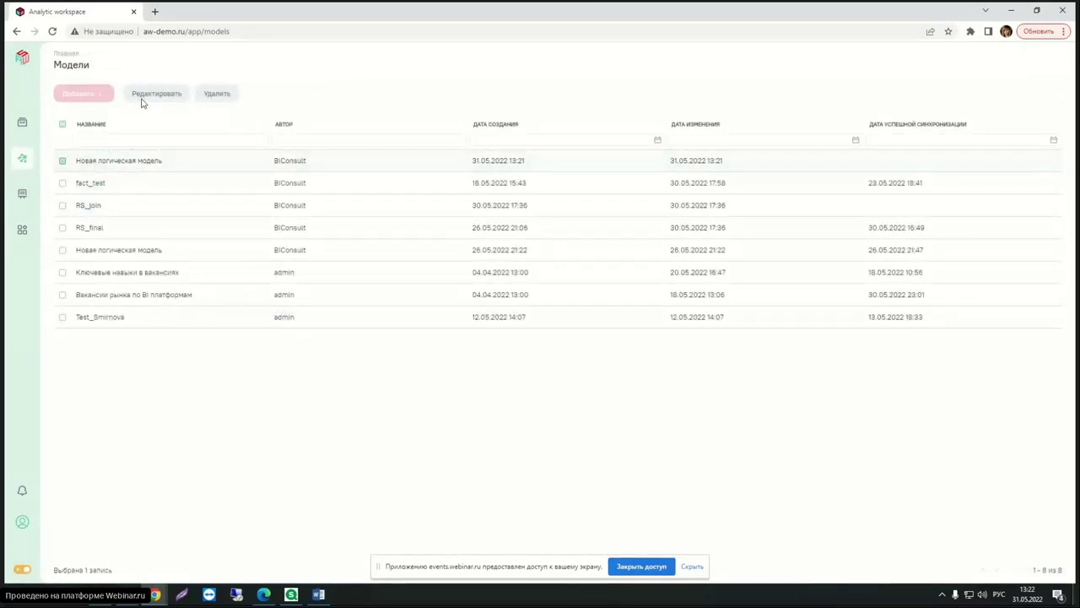
pyautogui.click(145, 95)
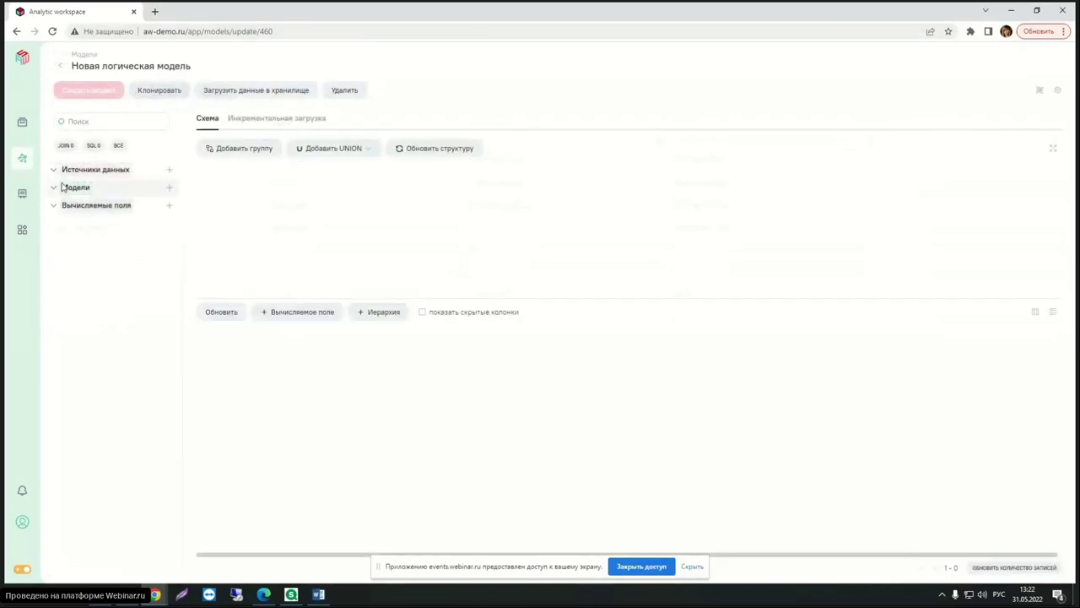
# Pick Suppliers, Data and EmpOff in the source picker and add them to the model.
pyautogui.click(170, 170)
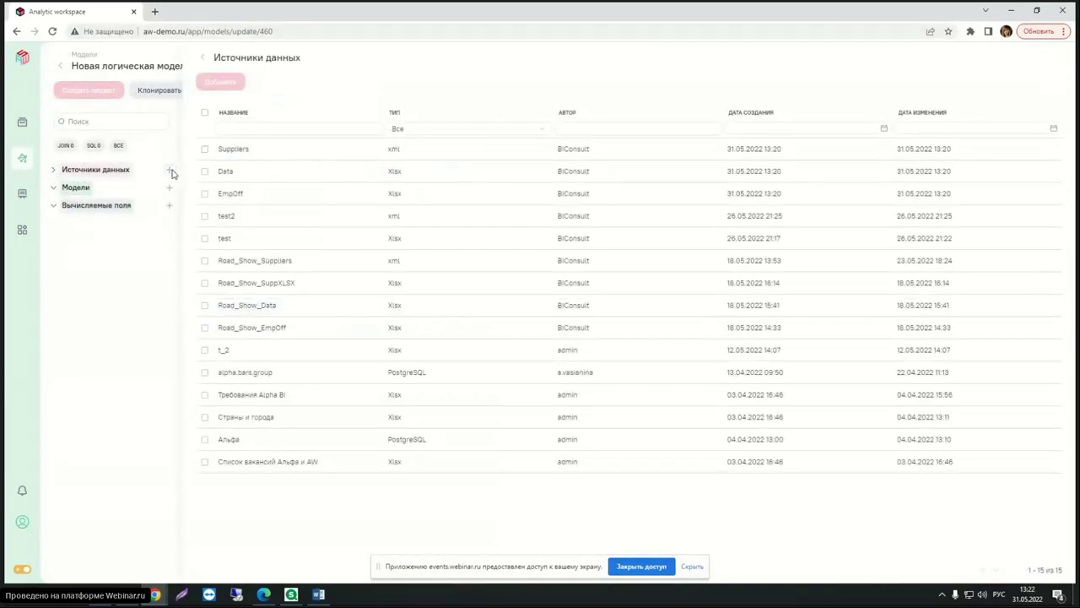
pyautogui.click(204, 148)
pyautogui.click(204, 172)
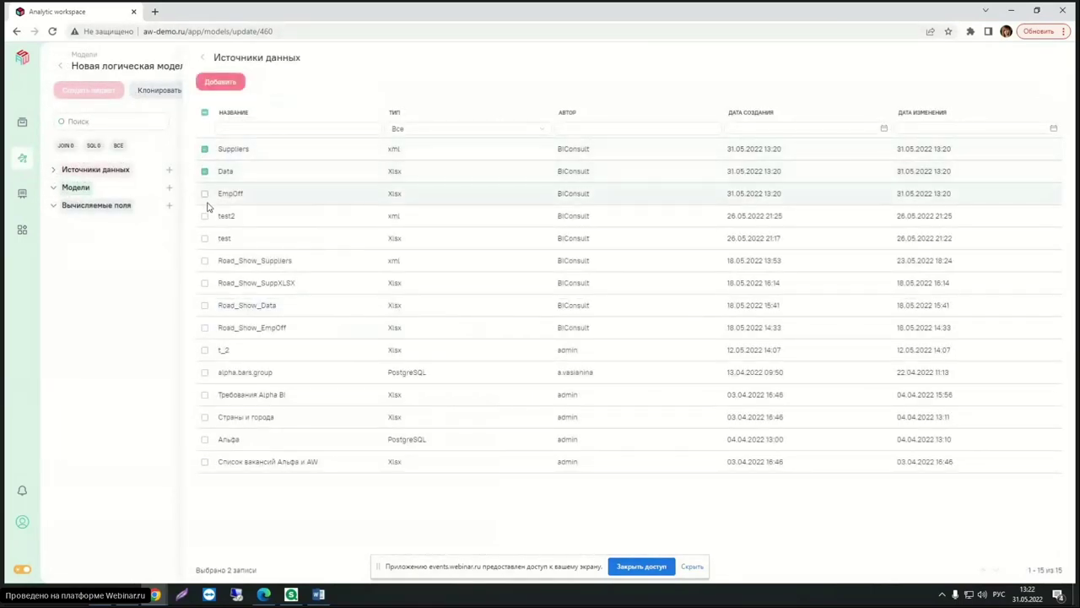
pyautogui.click(205, 194)
pyautogui.click(230, 86)
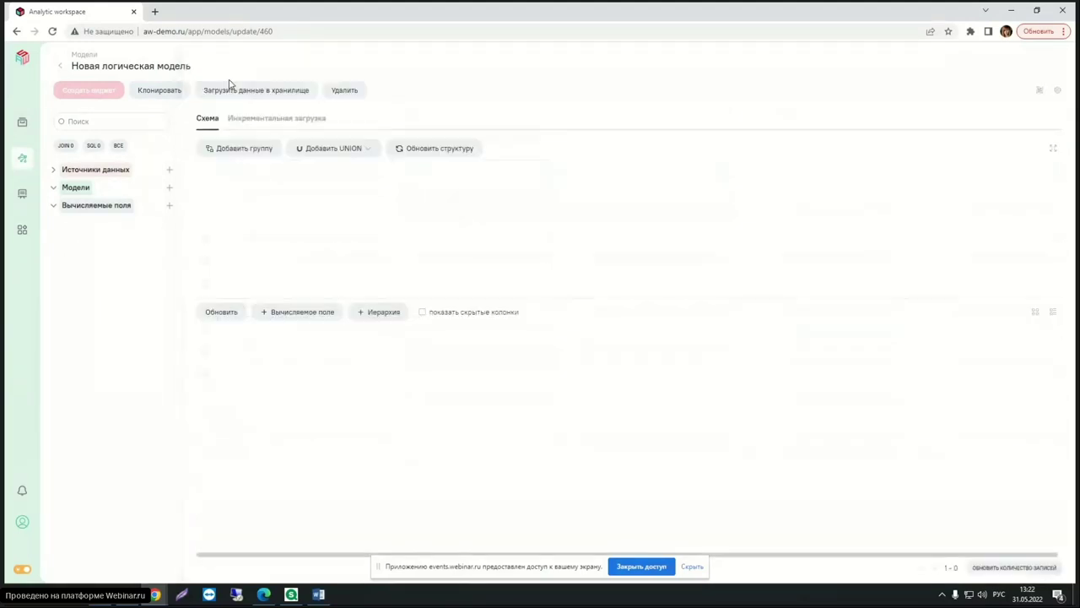
# Expand the model's Источники данных tree and the EmpOff and Data nodes to reveal their tables.
pyautogui.click(53, 170)
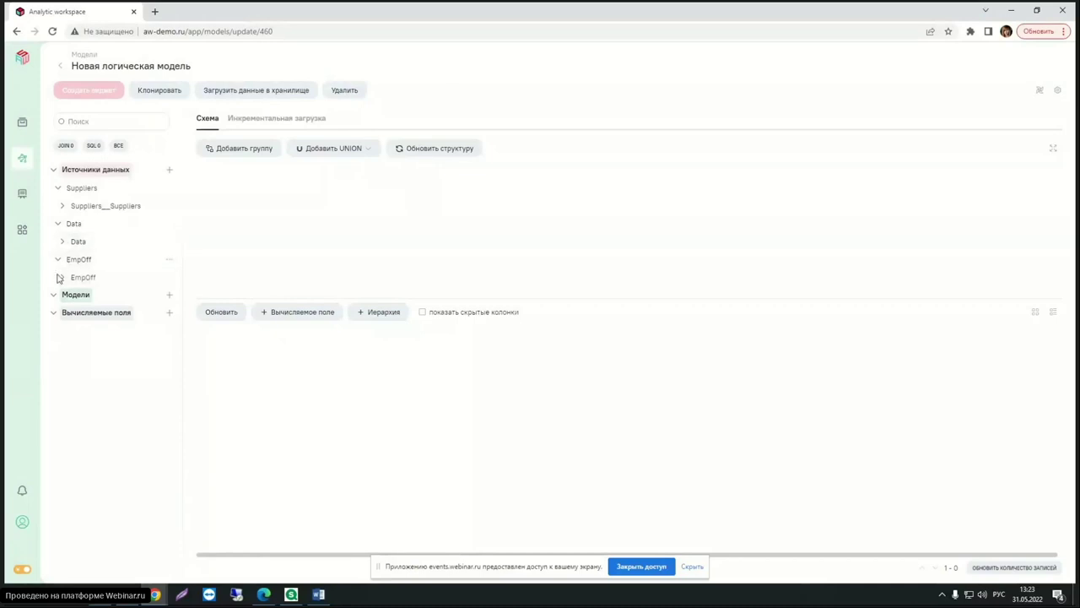
pyautogui.click(62, 278)
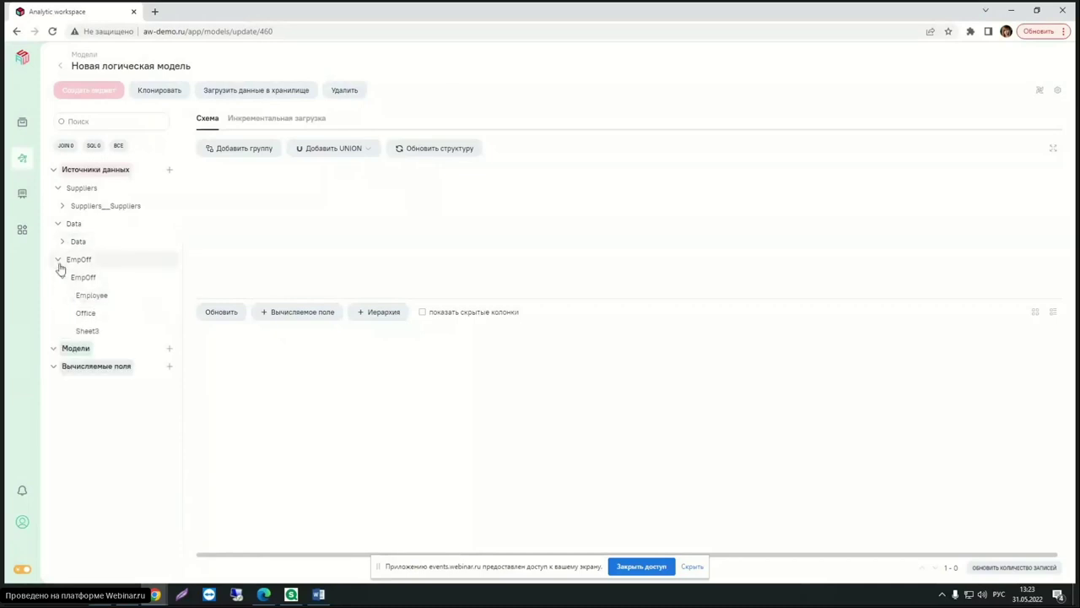
pyautogui.click(60, 243)
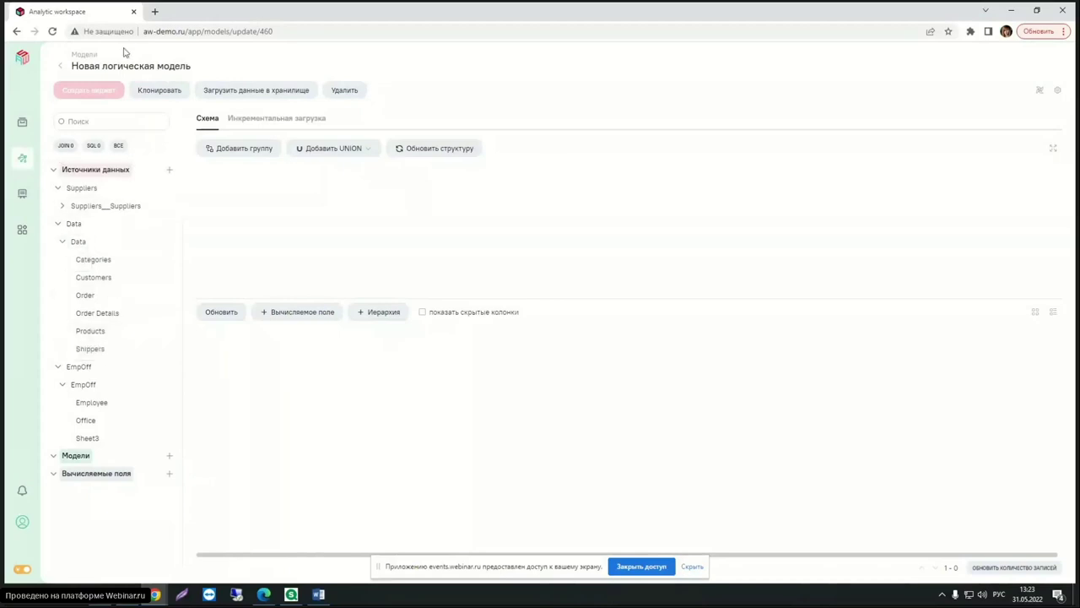
# Replace the new logical model's title with RS, typed in the English layout.
pyautogui.moveTo(71, 65); pyautogui.dragTo(198, 76)
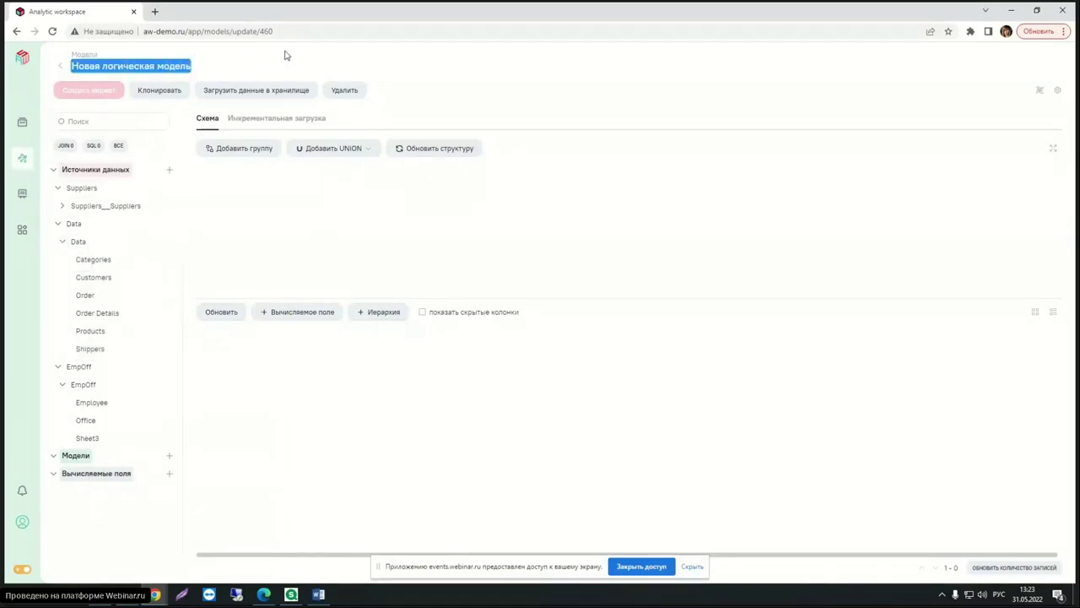
pyautogui.moveTo(73, 66); pyautogui.dragTo(277, 76)
pyautogui.press('BackSpace')
pyautogui.write('Ы')
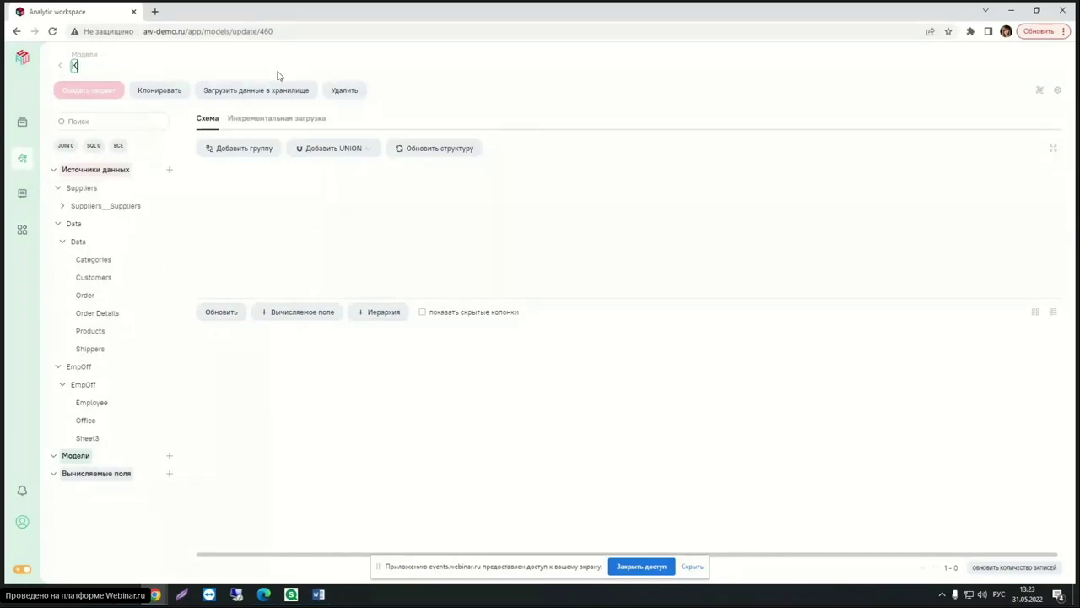
pyautogui.write('ф')
pyautogui.press('BackSpace')
pyautogui.press('BackSpace')
pyautogui.hotkey('alt', 'shift')
pyautogui.write('RS')
pyautogui.click(237, 54)
# Place the Data.Order table from the sources tree onto the RS schema canvas.
pyautogui.moveTo(85, 302); pyautogui.dragTo(86, 302)
pyautogui.moveTo(85, 301); pyautogui.dragTo(289, 234)
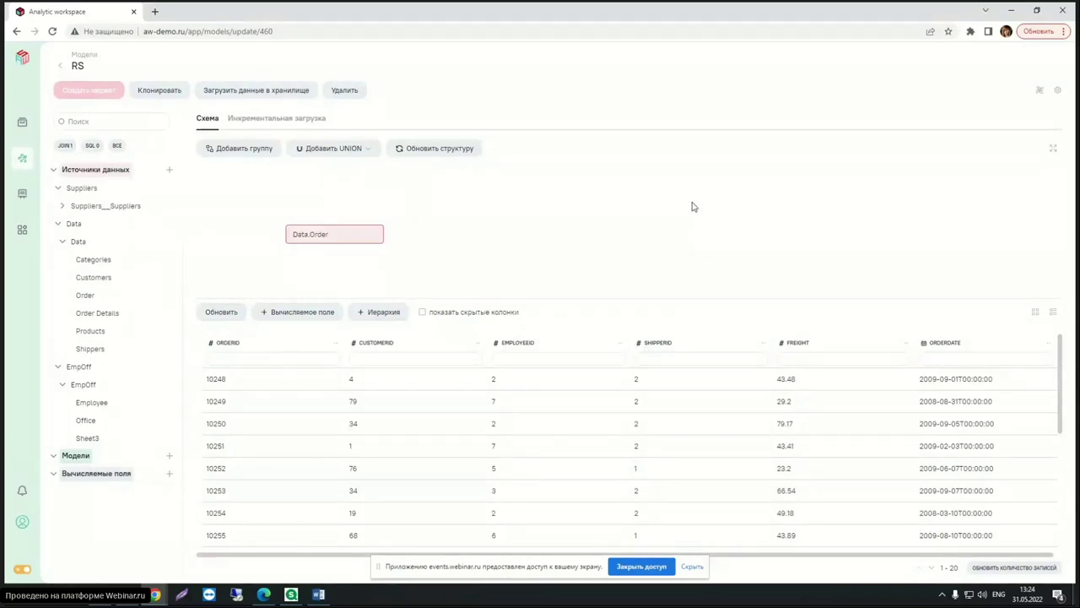
pyautogui.click(334, 358)
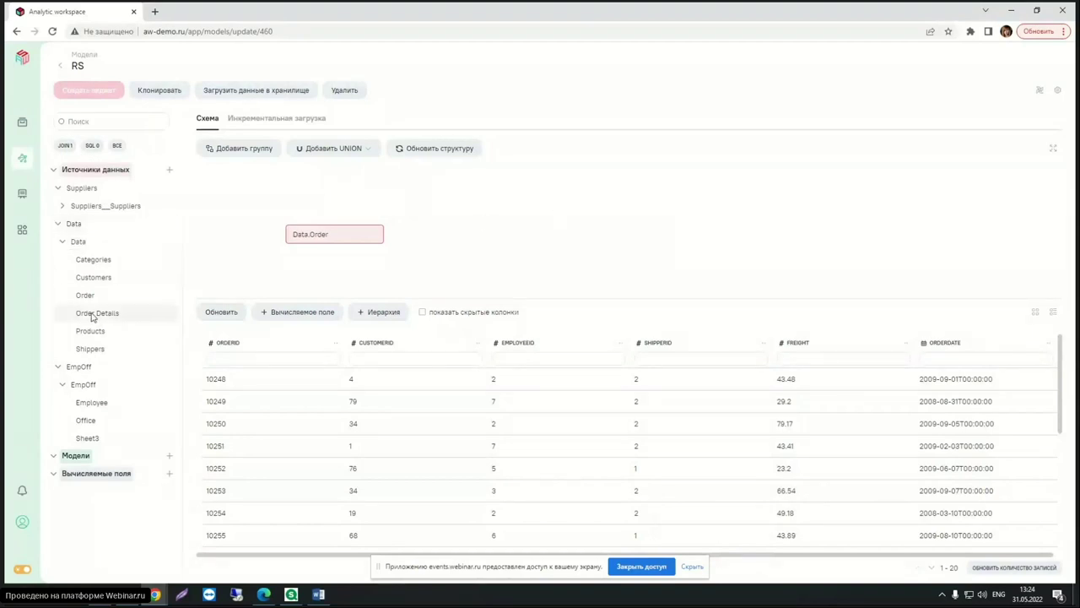
# Add Data.Order Details to the schema beside Data.Order and open Data.Order's node menu.
pyautogui.moveTo(89, 316); pyautogui.dragTo(472, 241)
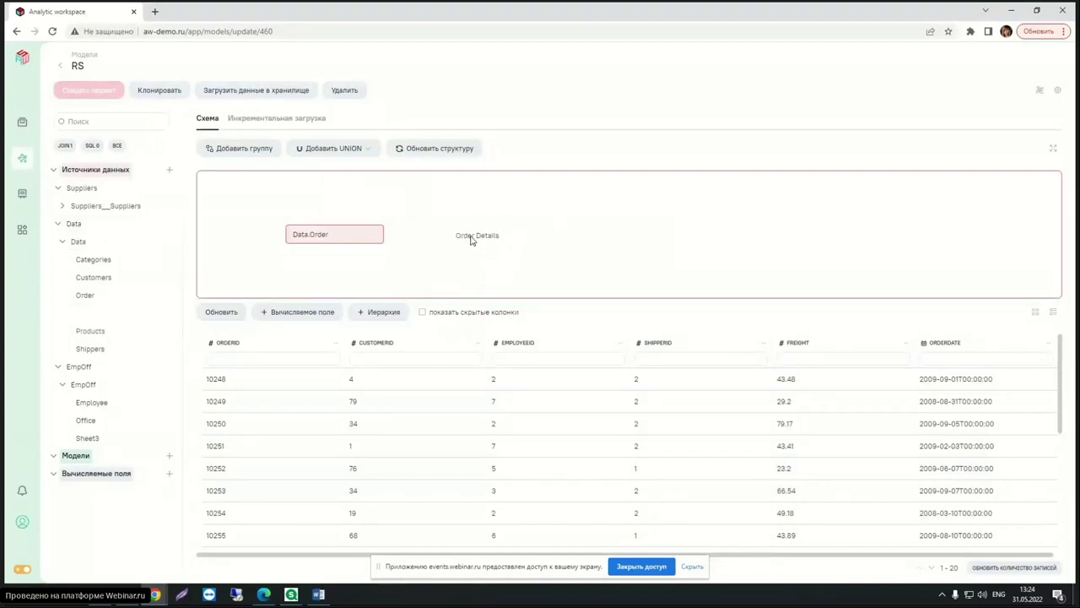
pyautogui.click(376, 237)
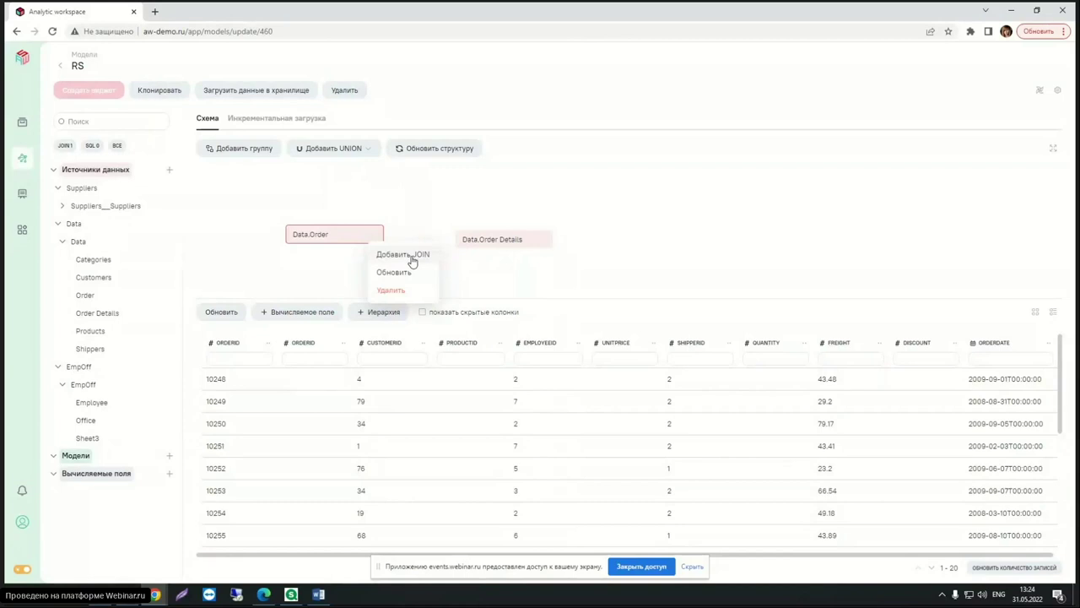
# Start a join from Data.Order and settle on the LEFT JOIN type.
pyautogui.click(411, 262)
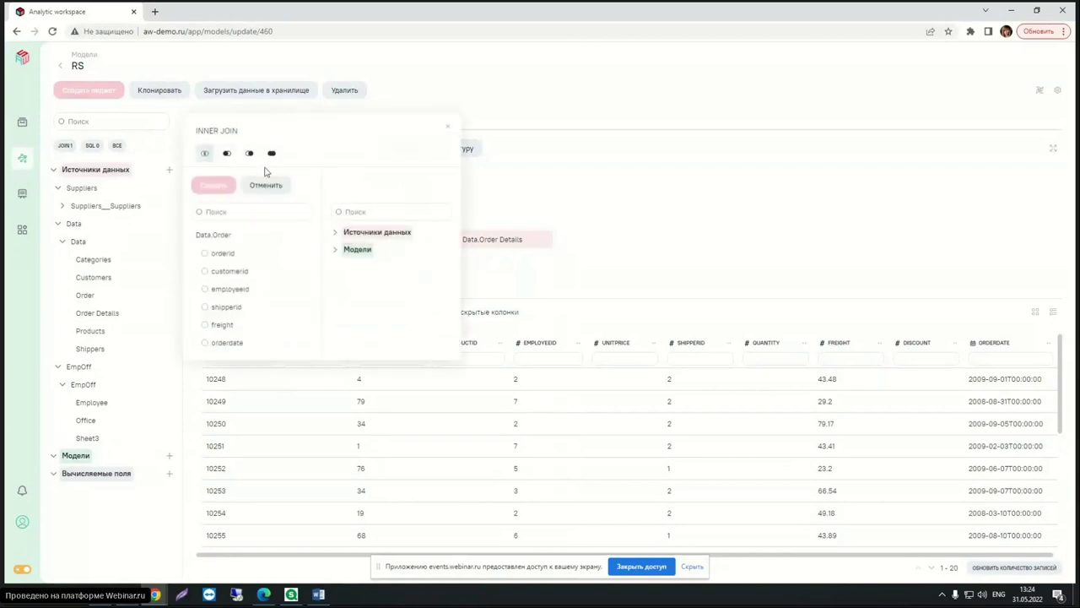
pyautogui.click(205, 152)
pyautogui.click(226, 153)
pyautogui.click(249, 153)
pyautogui.click(271, 153)
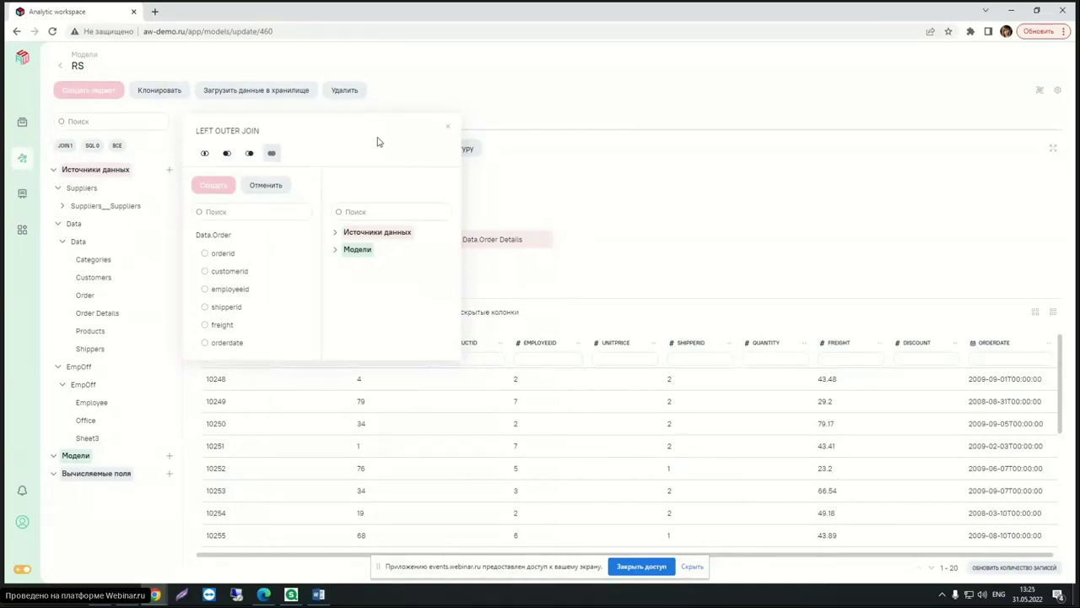
pyautogui.click(226, 153)
# Match orderid with Data.Order Details' order_details__orderid and create the join.
pyautogui.click(204, 255)
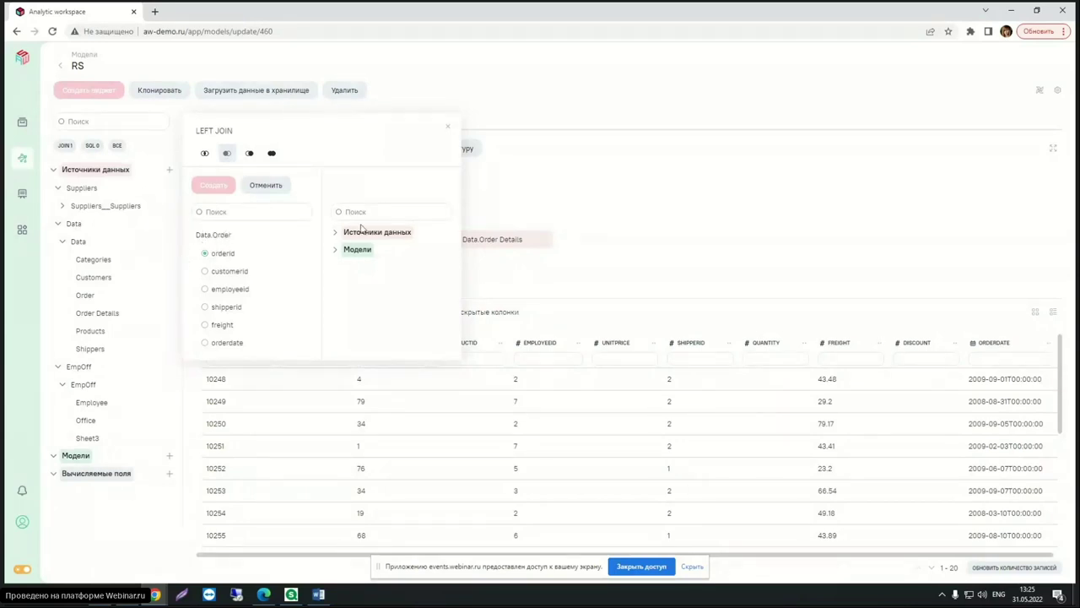
pyautogui.click(335, 232)
pyautogui.click(340, 249)
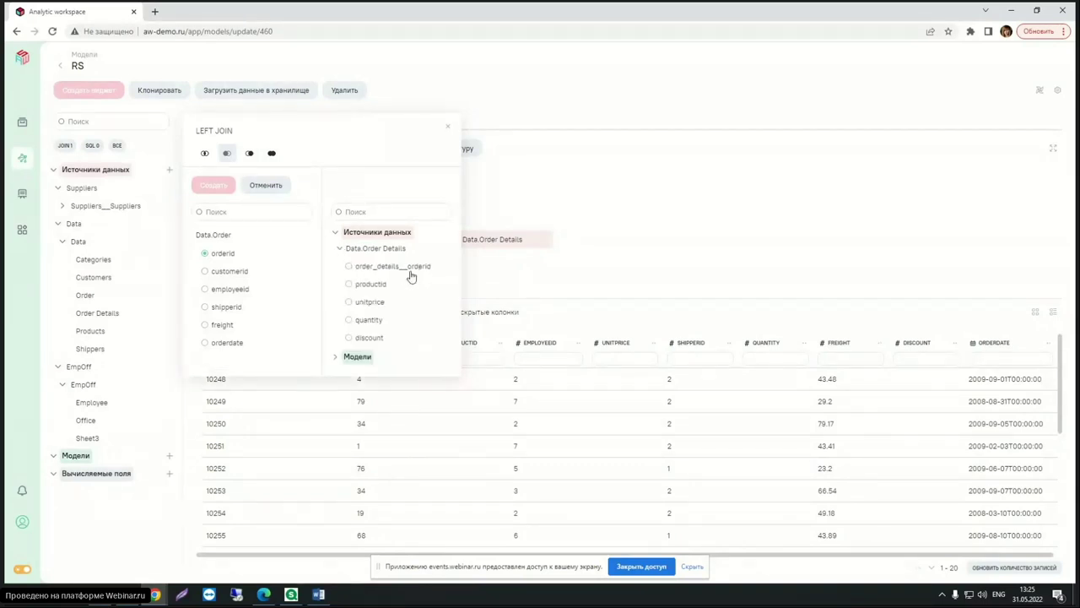
pyautogui.click(350, 266)
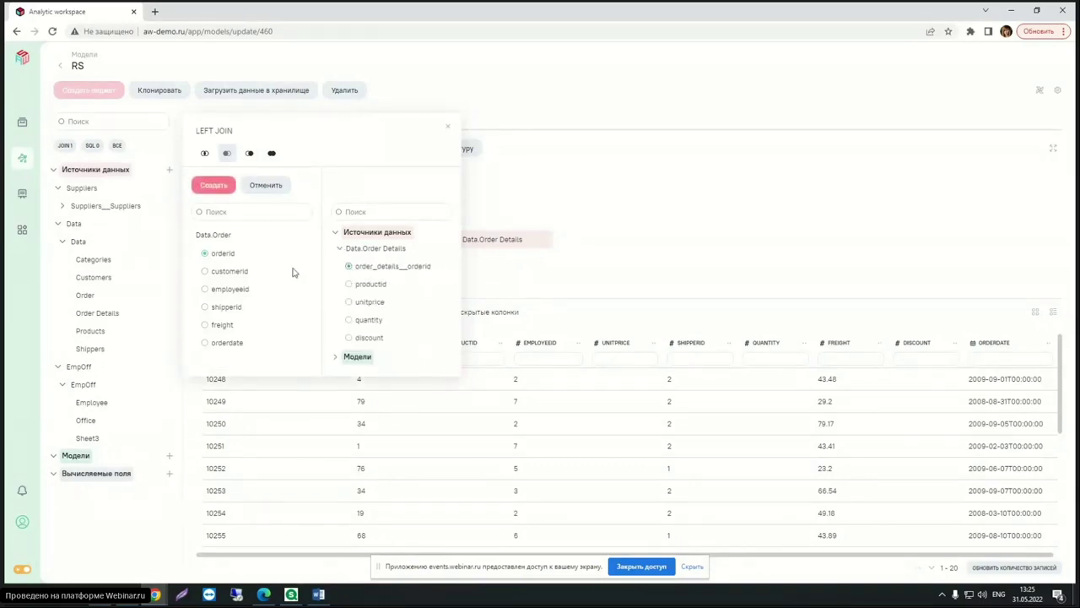
pyautogui.click(221, 190)
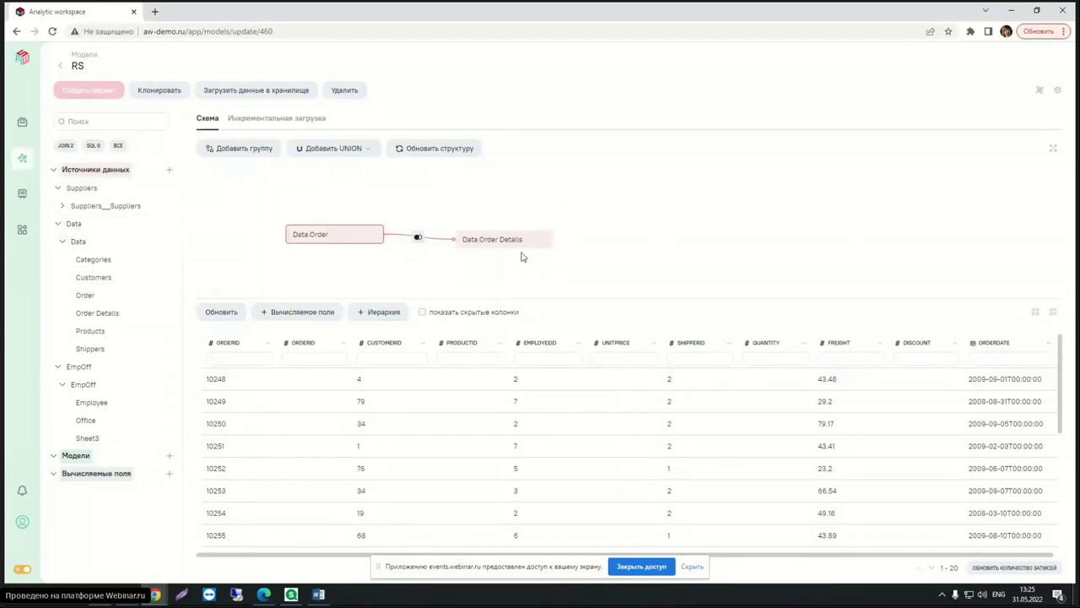
# Drag the Products table onto the RS schema canvas next to Data.Order Details.
pyautogui.moveTo(507, 249)
pyautogui.moveTo(86, 336); pyautogui.dragTo(642, 244)
pyautogui.click(86, 305)
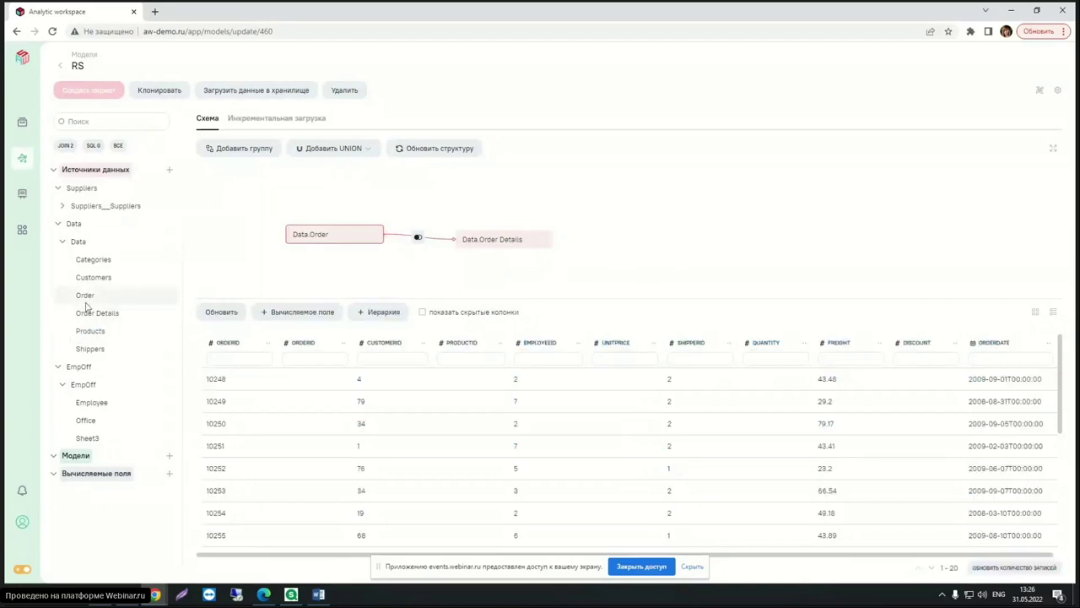
pyautogui.moveTo(88, 331); pyautogui.dragTo(646, 244)
# LEFT JOIN Data.Order Details to Data.Products, matching productid with products__productid.
pyautogui.click(544, 250)
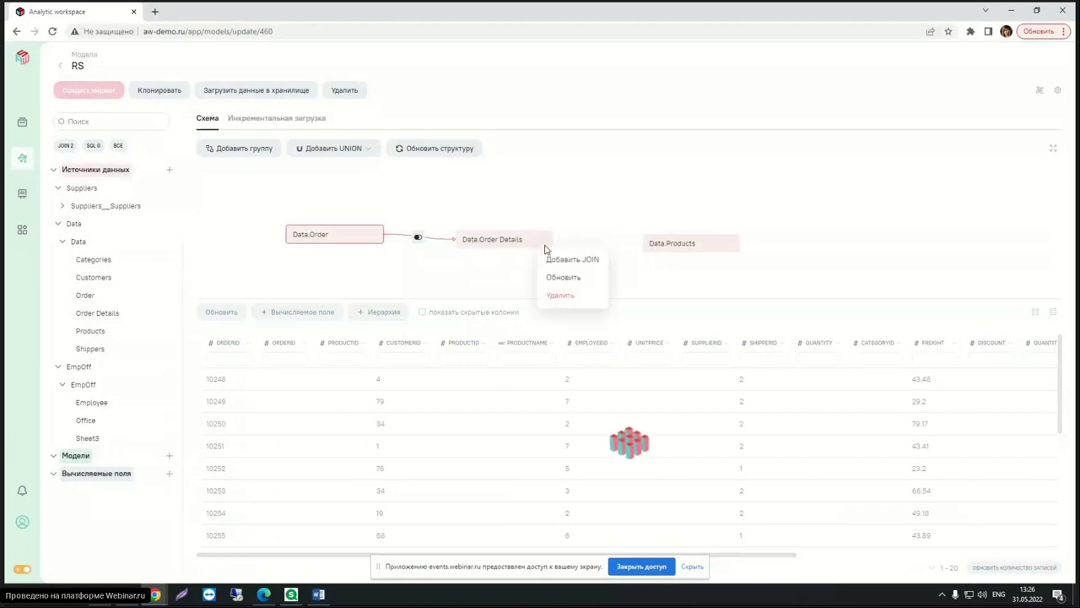
pyautogui.click(567, 259)
pyautogui.click(226, 153)
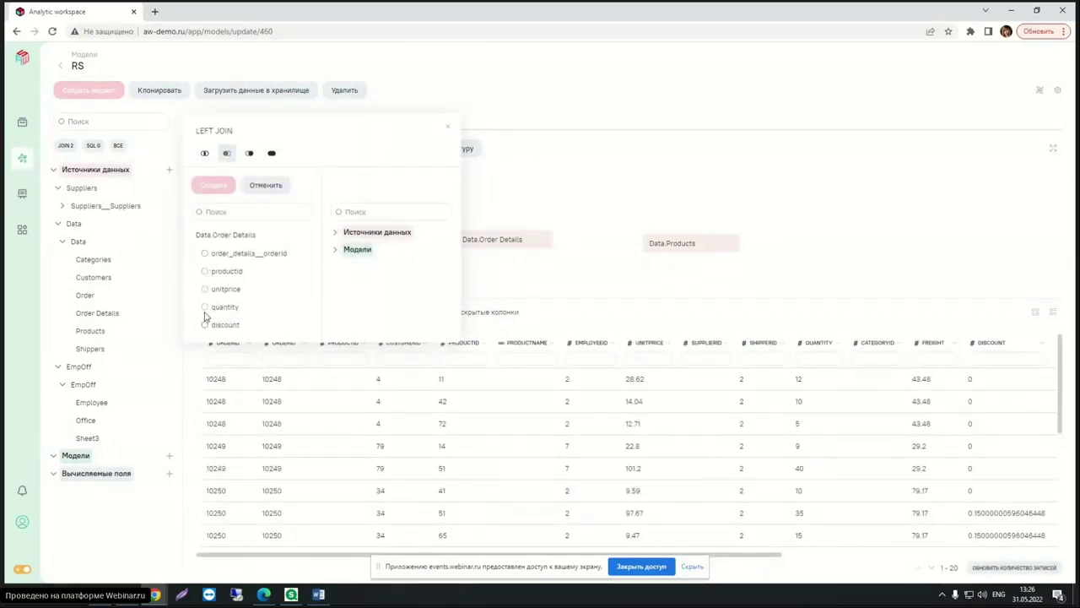
pyautogui.click(204, 271)
pyautogui.click(335, 232)
pyautogui.click(339, 266)
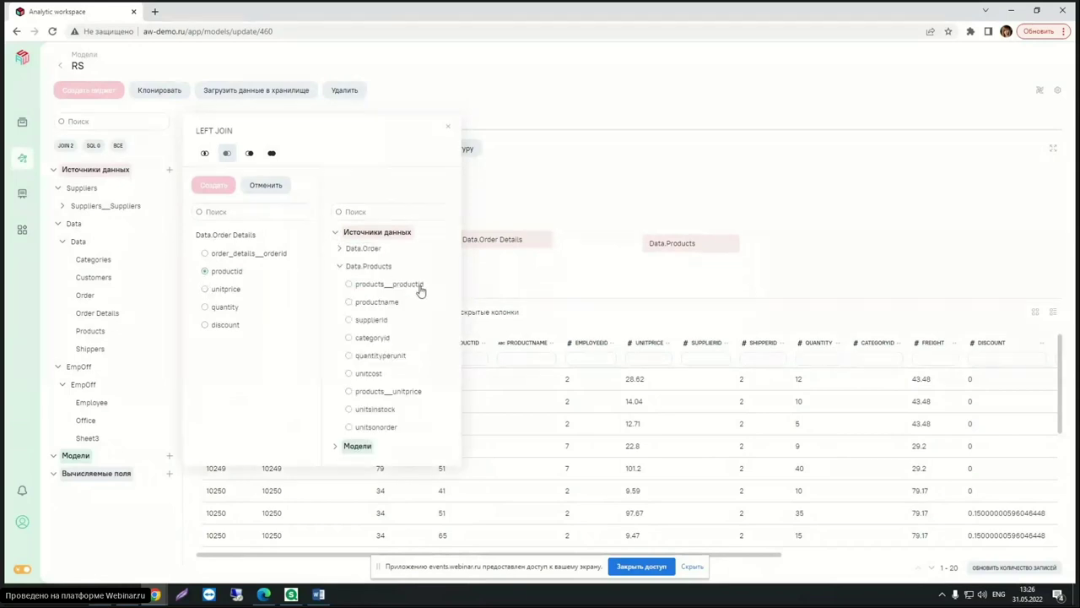
pyautogui.click(348, 283)
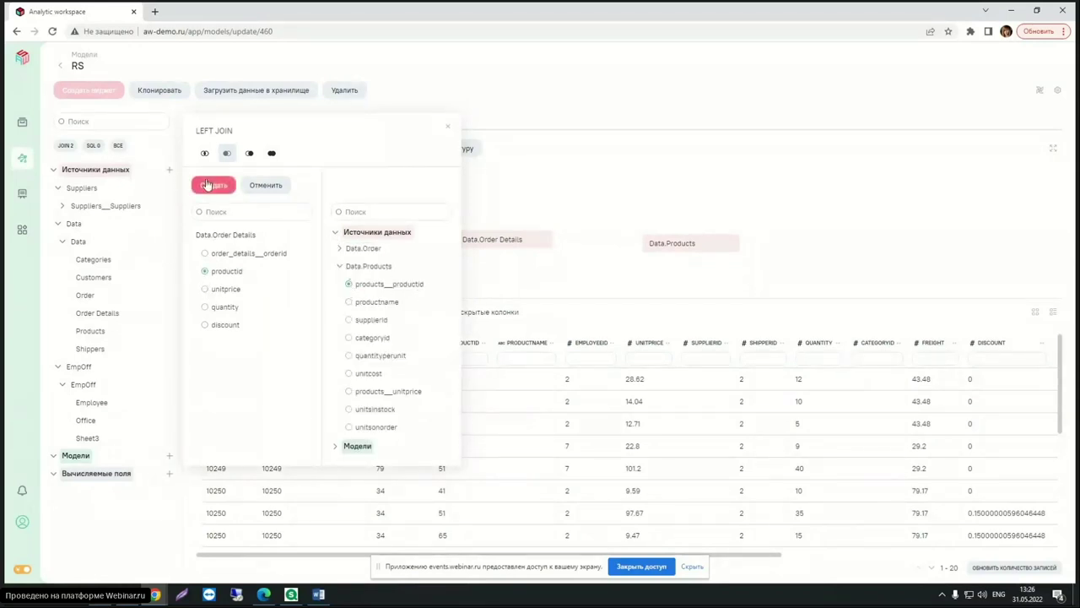
pyautogui.click(206, 185)
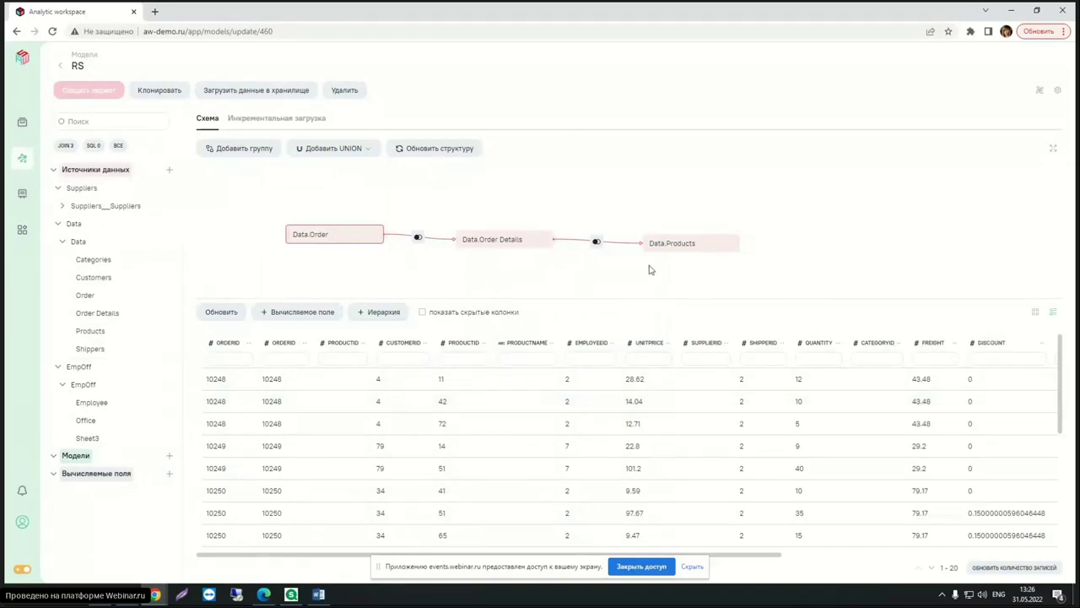
# Switch to the field-list view and open the OrderID field in Редактирование поля.
pyautogui.click(878, 359)
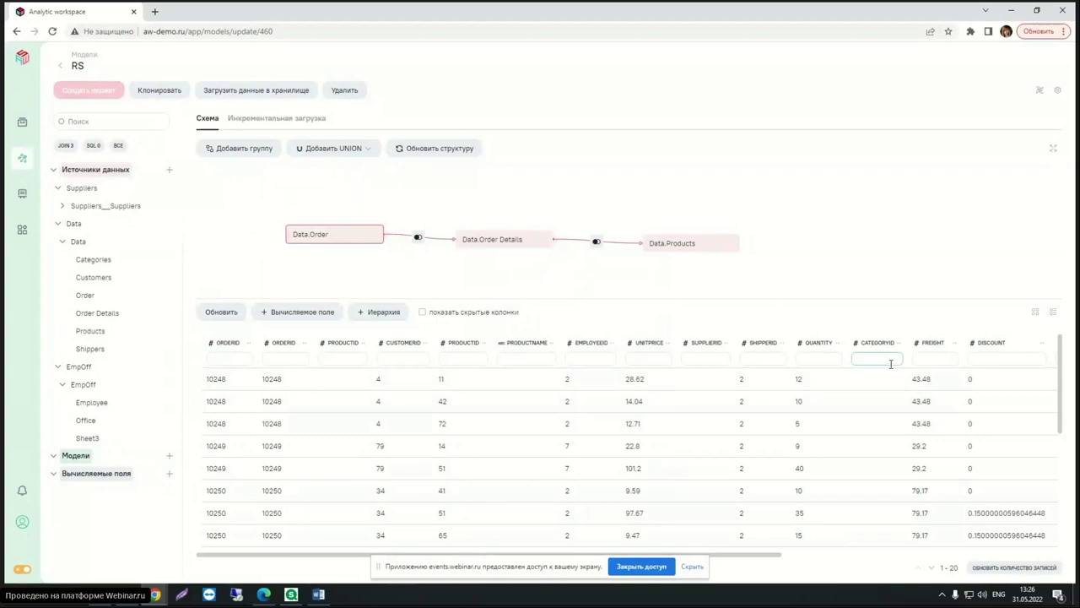
pyautogui.click(1054, 314)
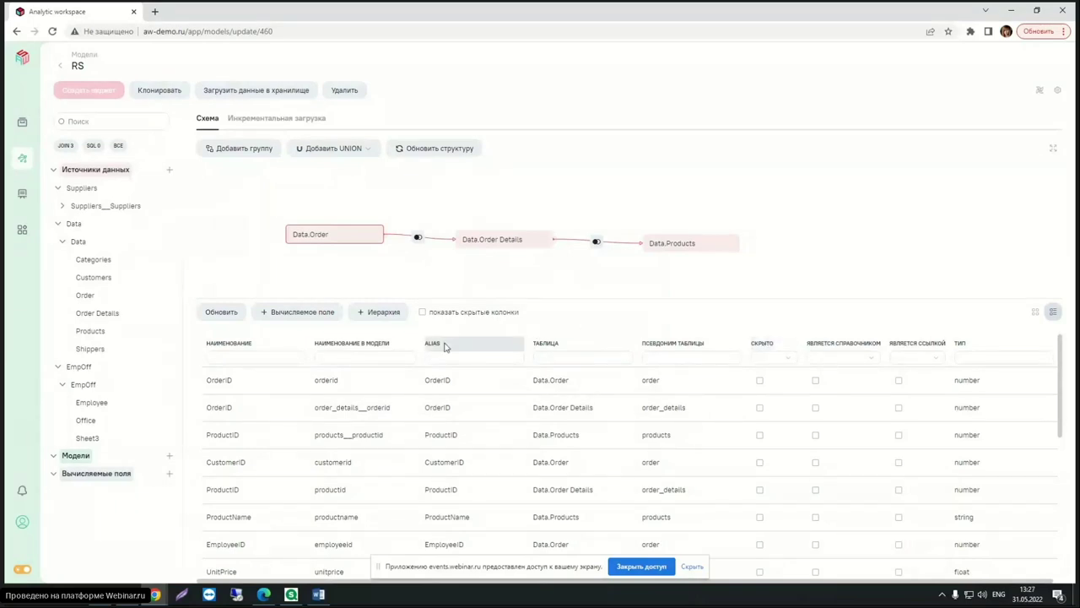
pyautogui.doubleClick(455, 382)
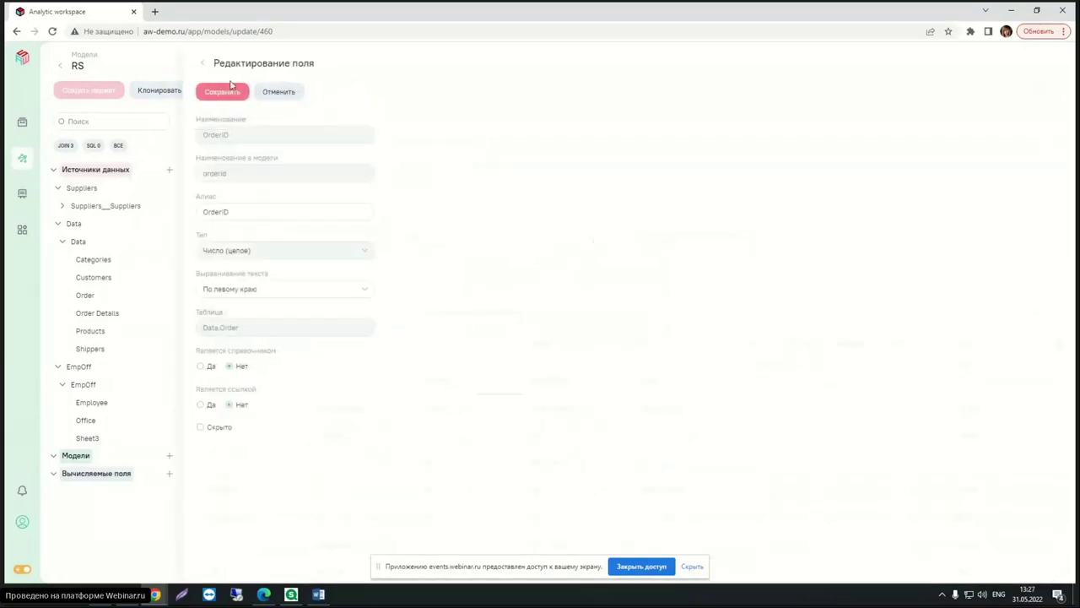
# Reopen the first OrderID field's editor, select and clear its alias in Russian layout.
pyautogui.moveTo(244, 213); pyautogui.dragTo(197, 210)
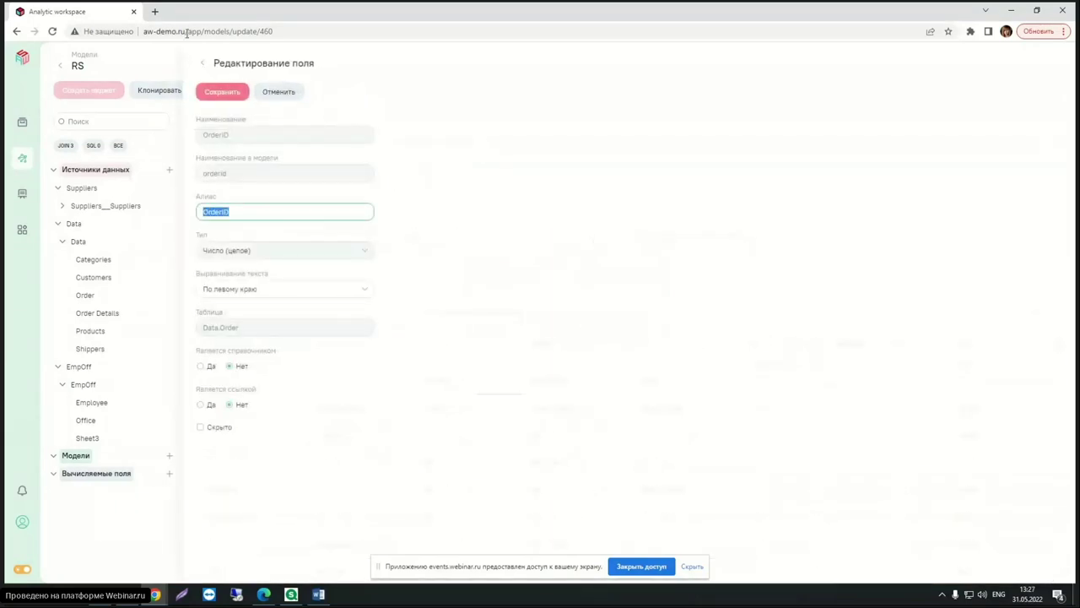
pyautogui.click(203, 62)
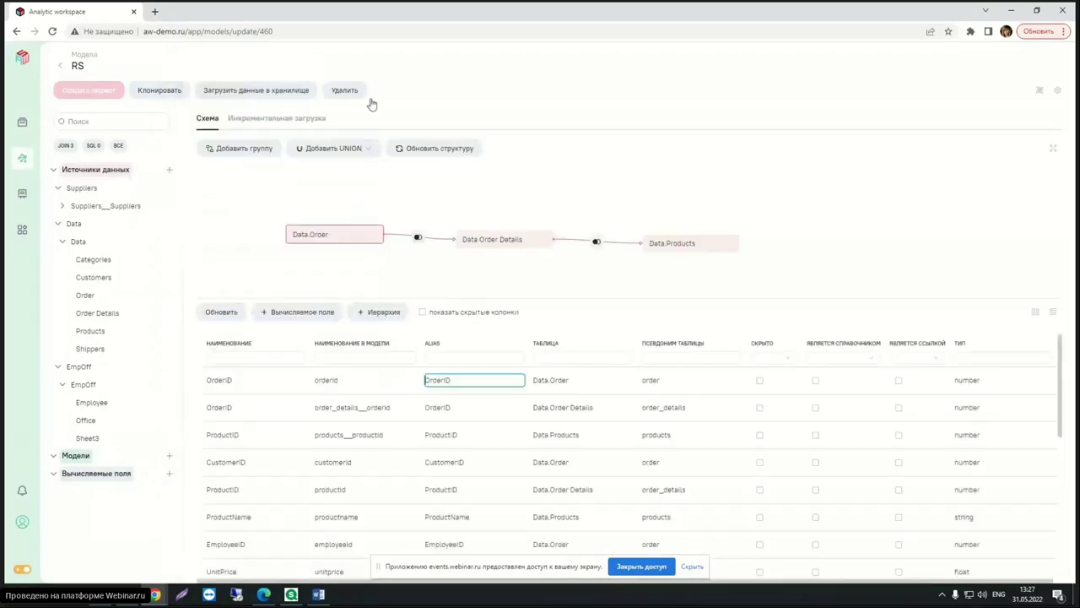
pyautogui.doubleClick(464, 383)
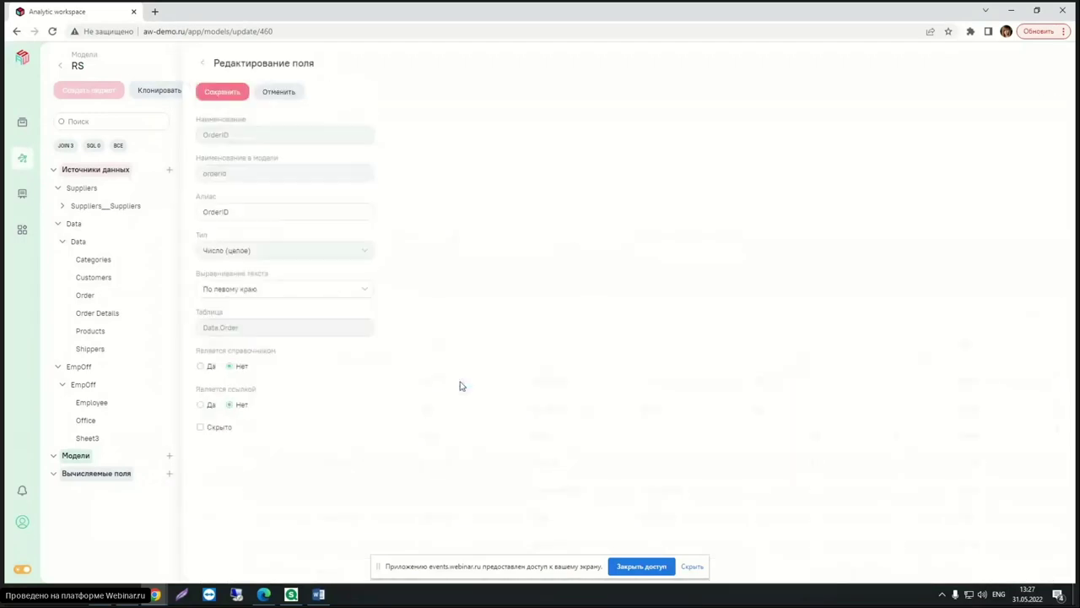
pyautogui.doubleClick(267, 211)
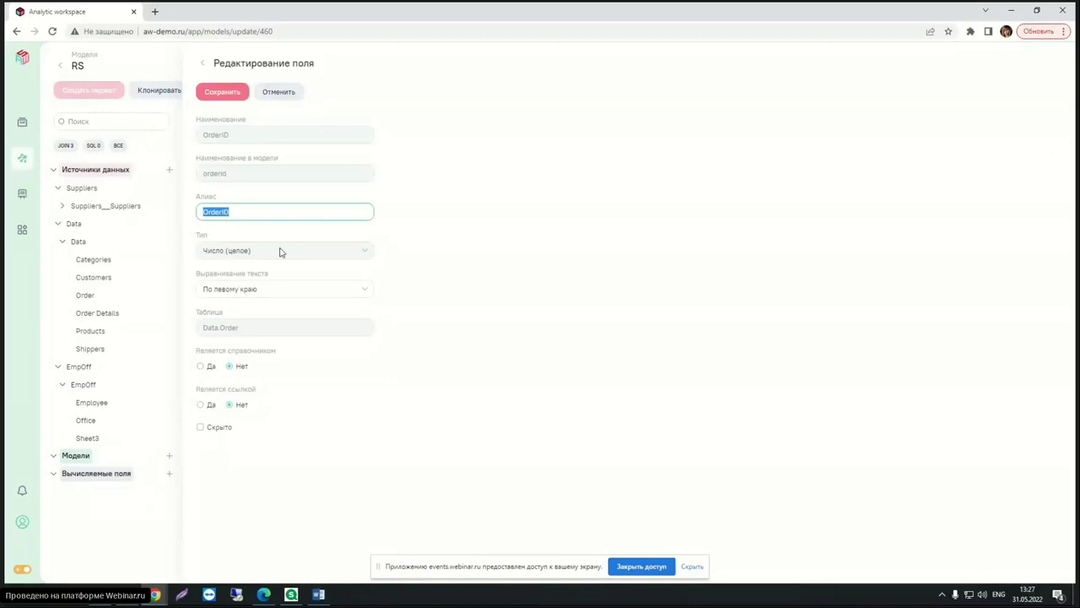
pyautogui.click(203, 65)
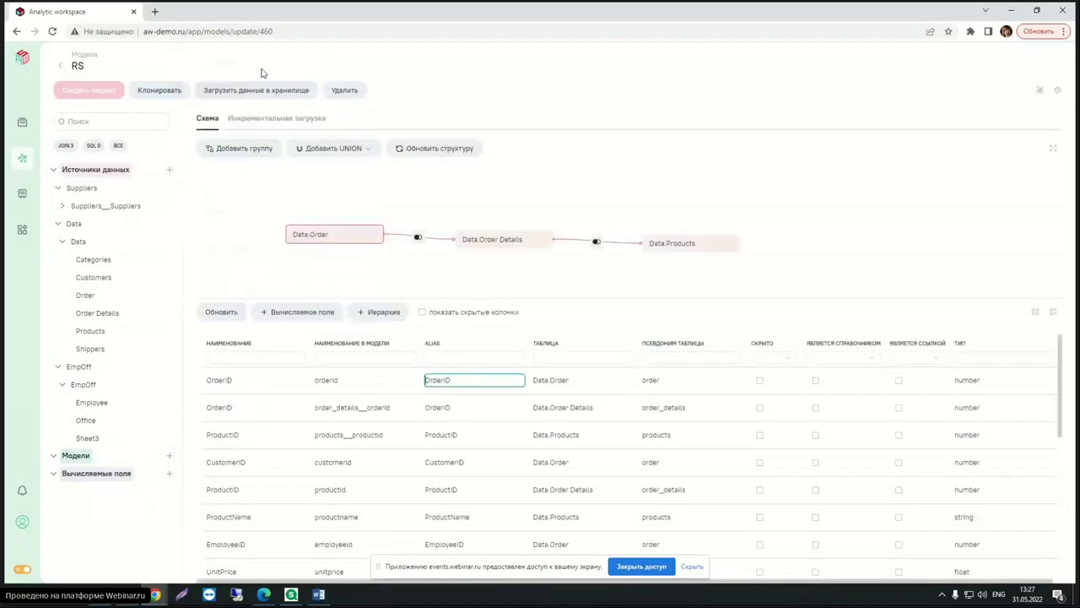
pyautogui.moveTo(459, 380); pyautogui.dragTo(405, 380)
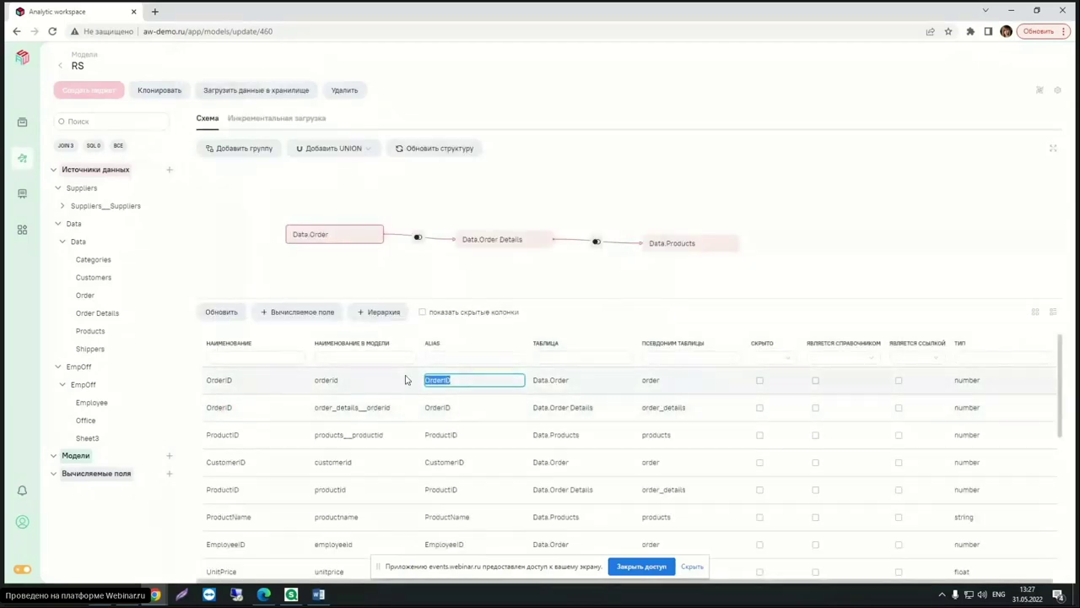
pyautogui.click(473, 384)
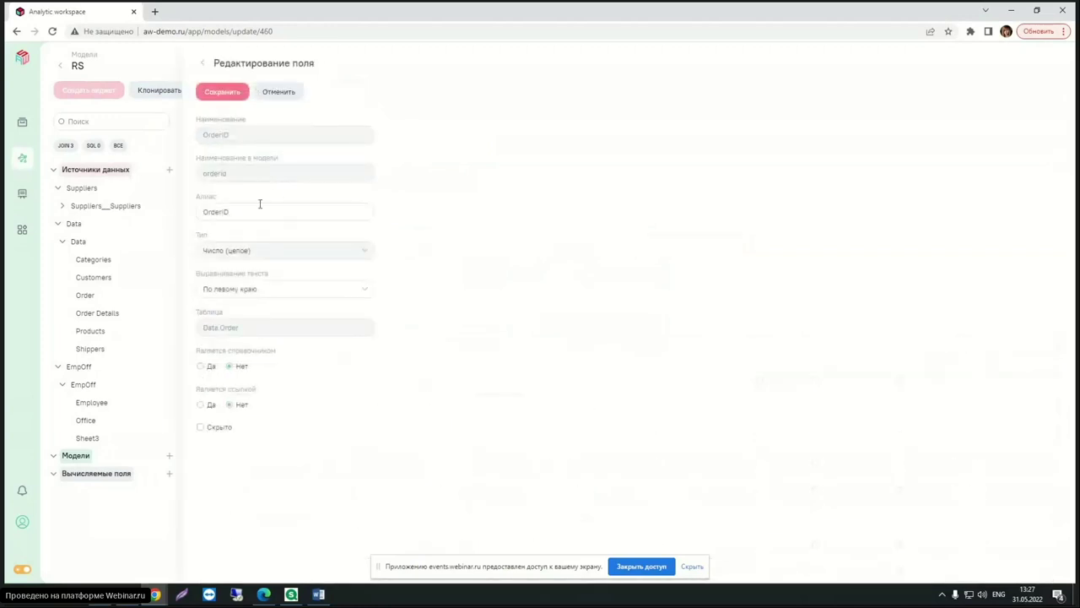
pyautogui.moveTo(260, 204); pyautogui.dragTo(205, 209)
pyautogui.hotkey('alt', 'shift')
pyautogui.press('BackSpace')
# Enter the alias Заказ, save the OrderID field, and scroll through the field list.
pyautogui.write('Заказ')
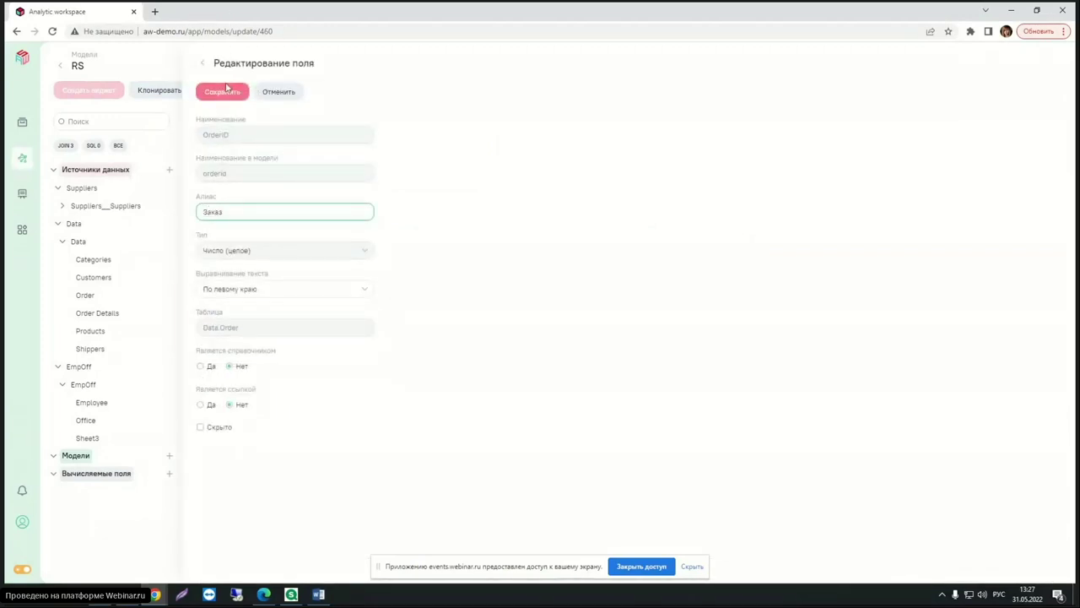
pyautogui.click(226, 90)
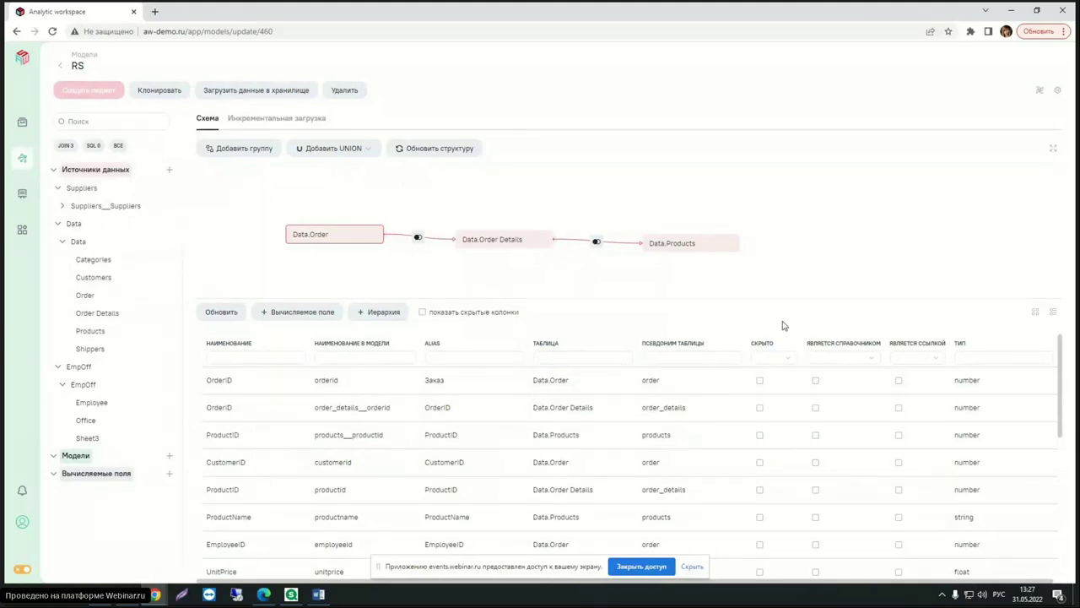
pyautogui.scroll(-10, 721, 446)
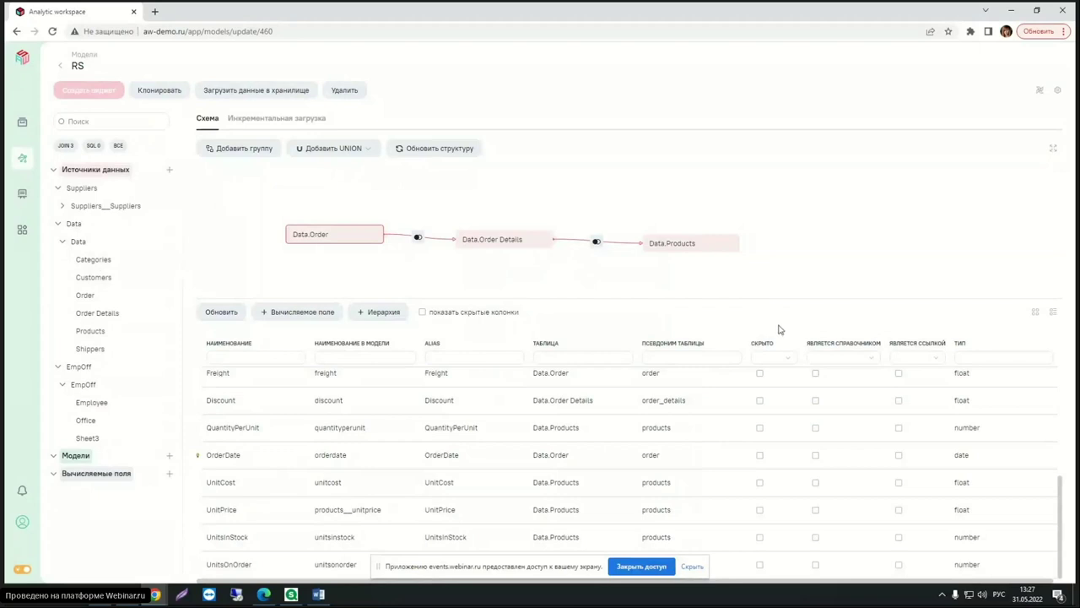
pyautogui.scroll(10, 770, 418)
pyautogui.scroll(3, 771, 417)
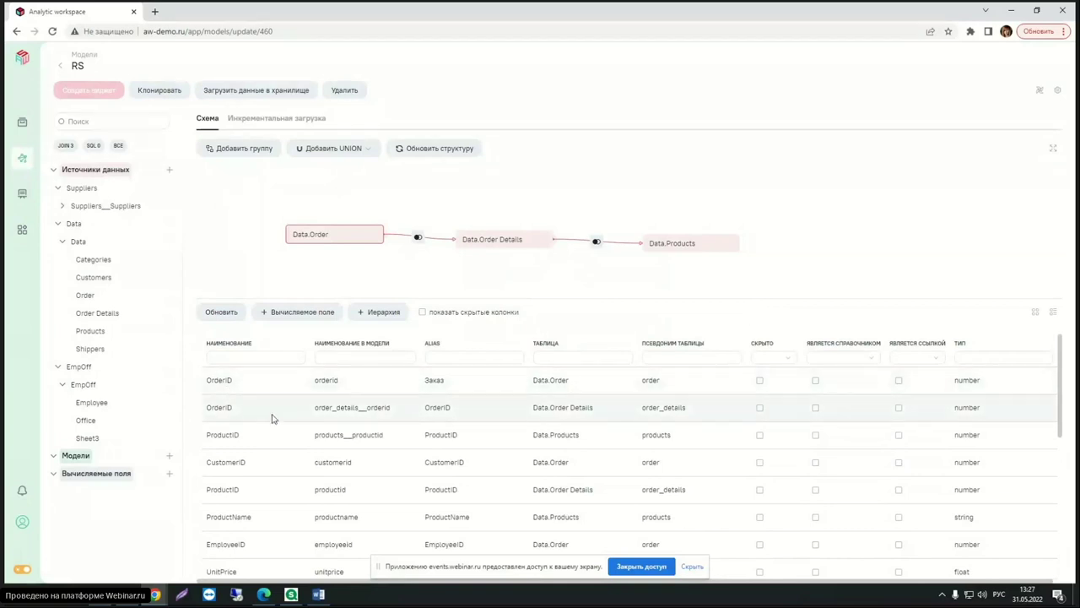
# Tick Скрыто for the OrderID fields from Data.Order and Data.Order Details.
pyautogui.click(761, 381)
pyautogui.click(760, 408)
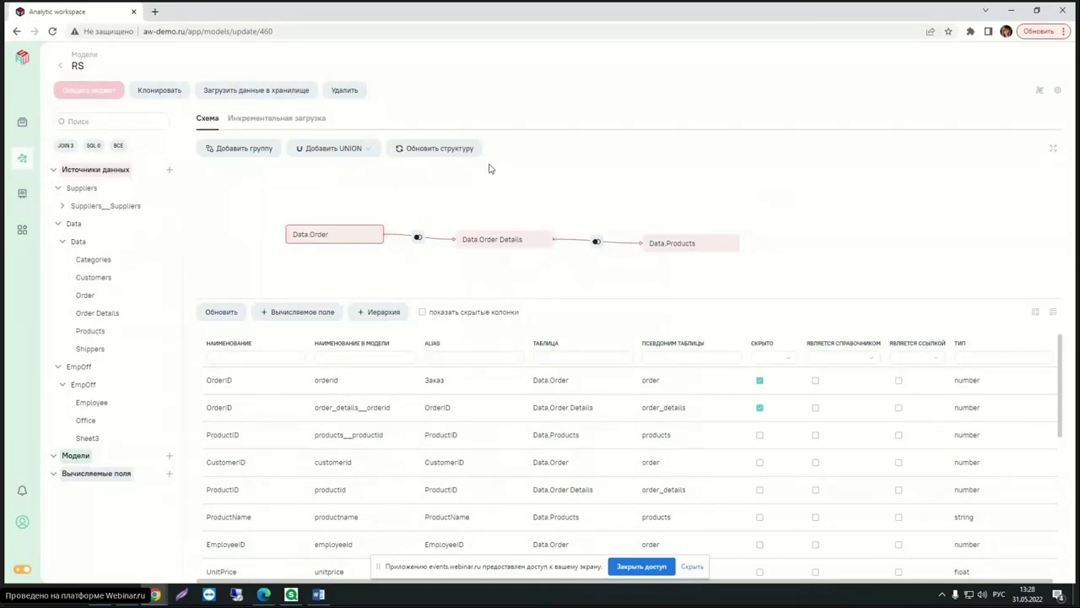
# Go back to the Модели list, select RS_join and open it in edit mode.
pyautogui.click(59, 69)
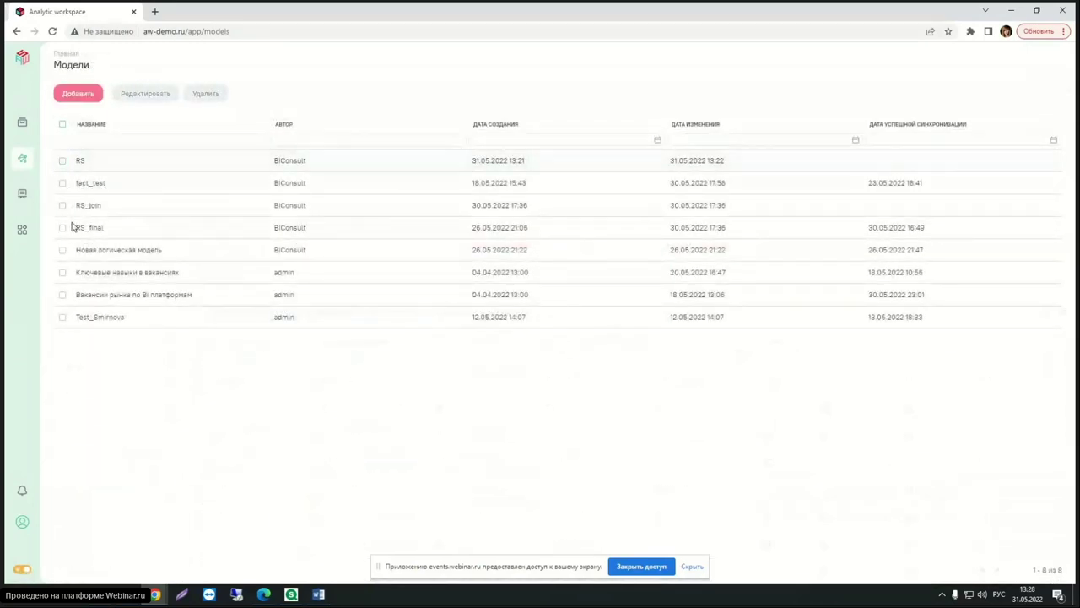
pyautogui.click(61, 205)
pyautogui.click(145, 98)
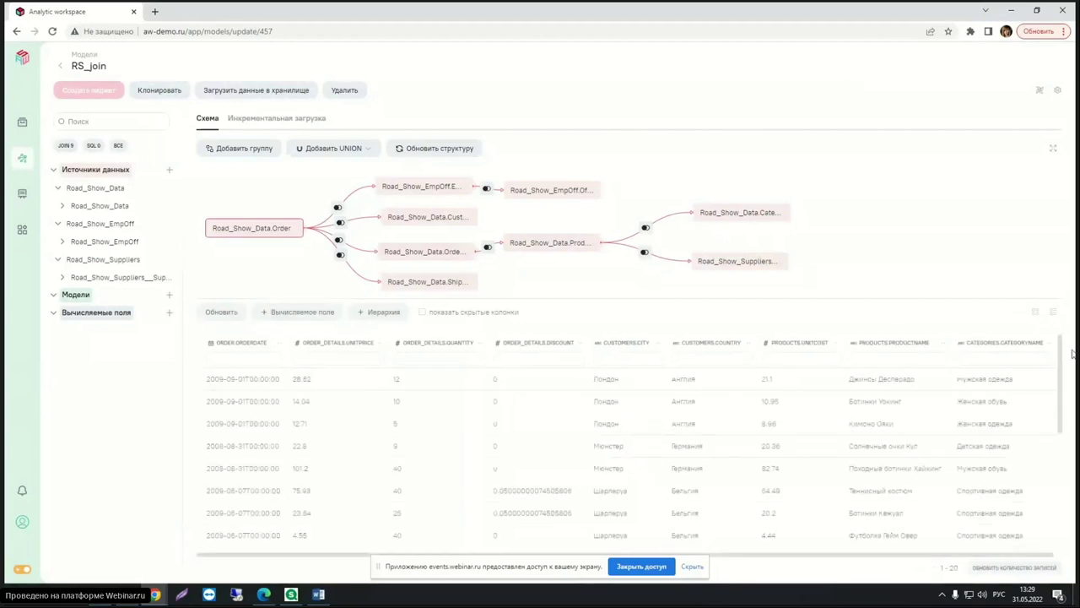
# Show RS_join's field settings filtered to Скрыто = Нет and review the visible fields.
pyautogui.click(1053, 312)
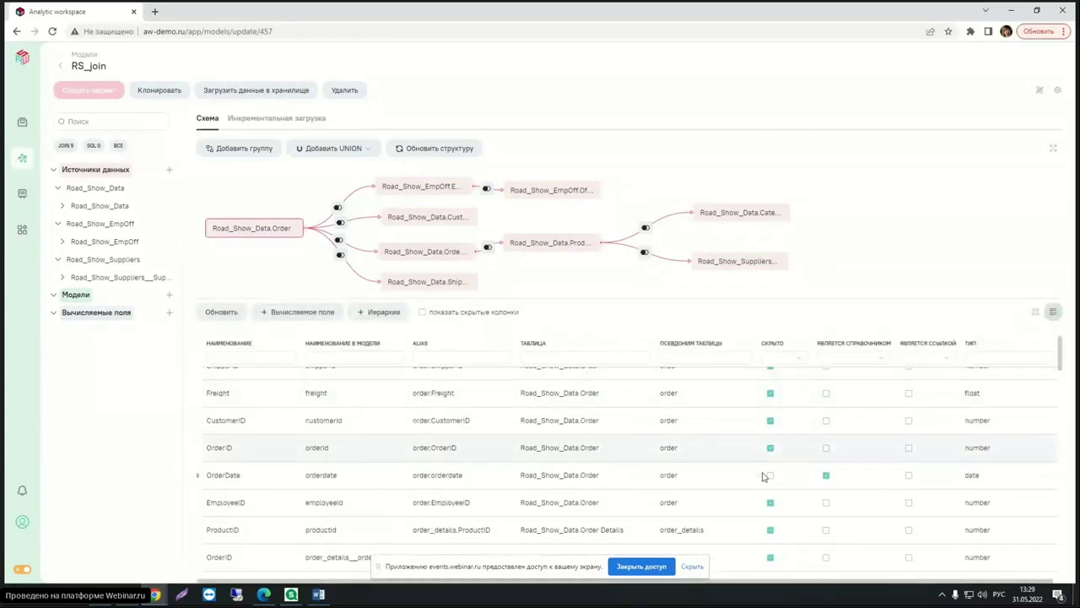
pyautogui.scroll(-5, 763, 477)
pyautogui.scroll(5, 764, 477)
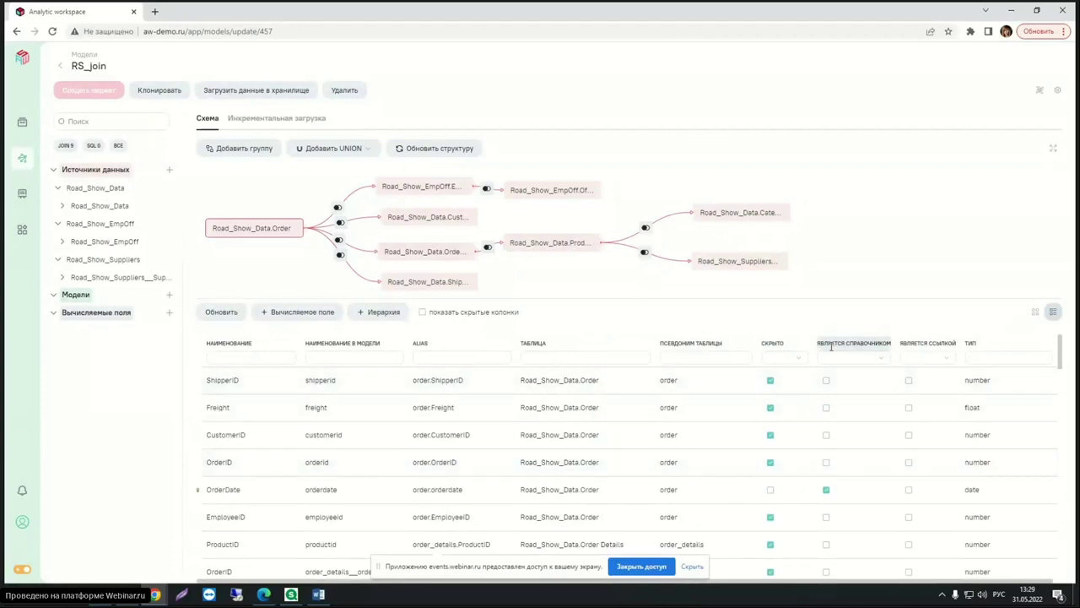
pyautogui.click(797, 358)
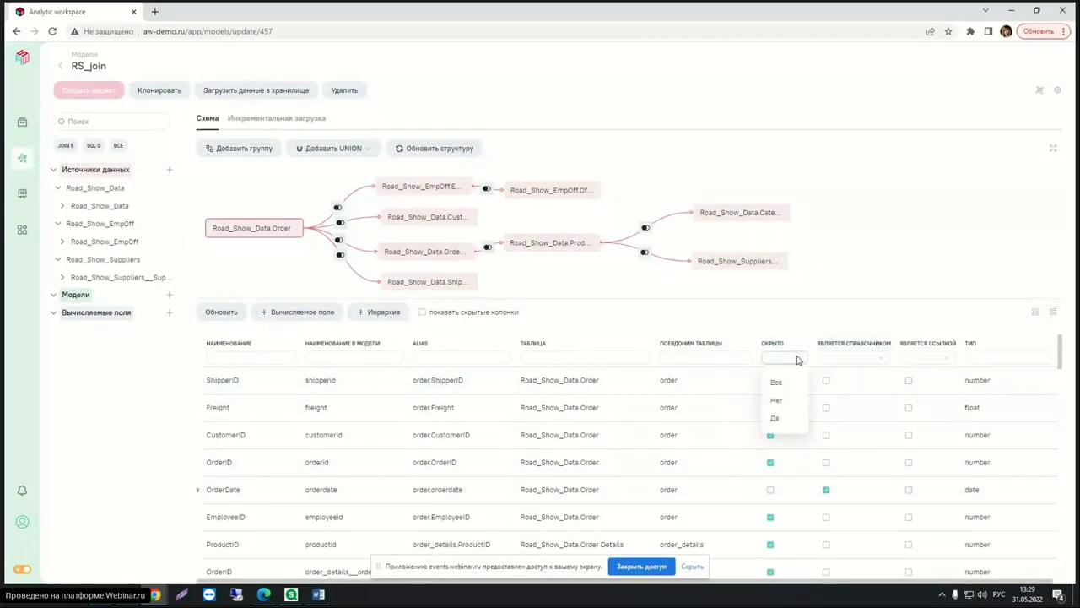
pyautogui.click(777, 400)
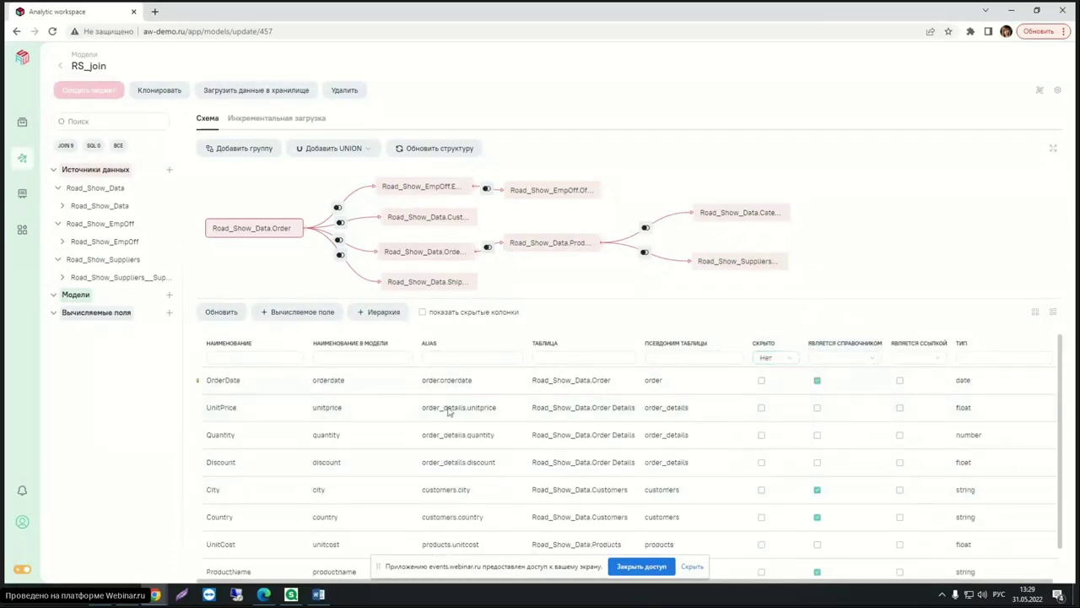
pyautogui.scroll(-2, 304, 403)
pyautogui.scroll(1, 302, 422)
pyautogui.scroll(-1, 301, 427)
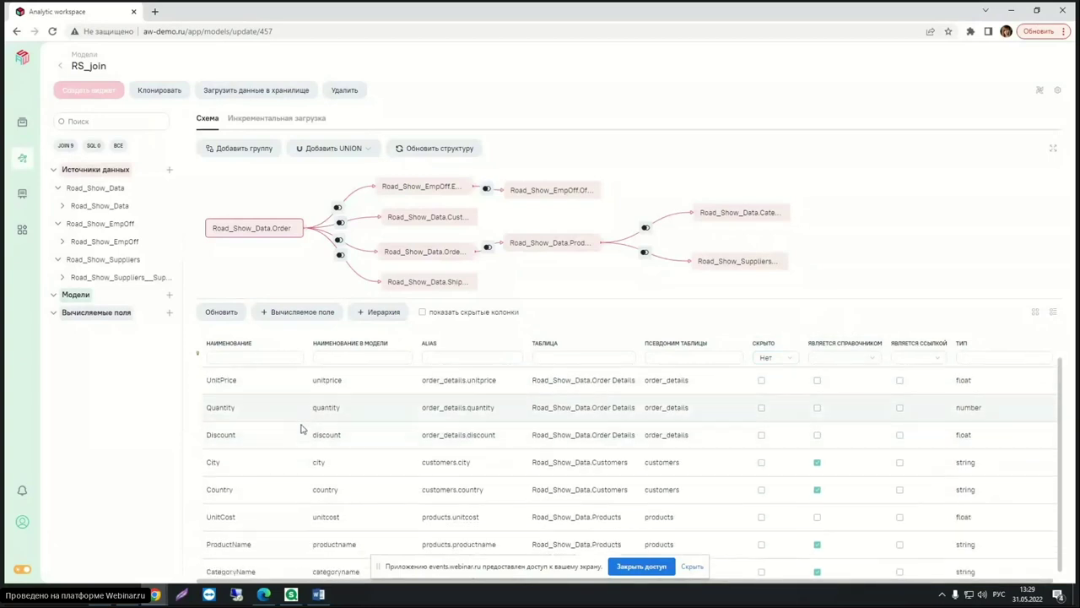
pyautogui.scroll(1, 301, 428)
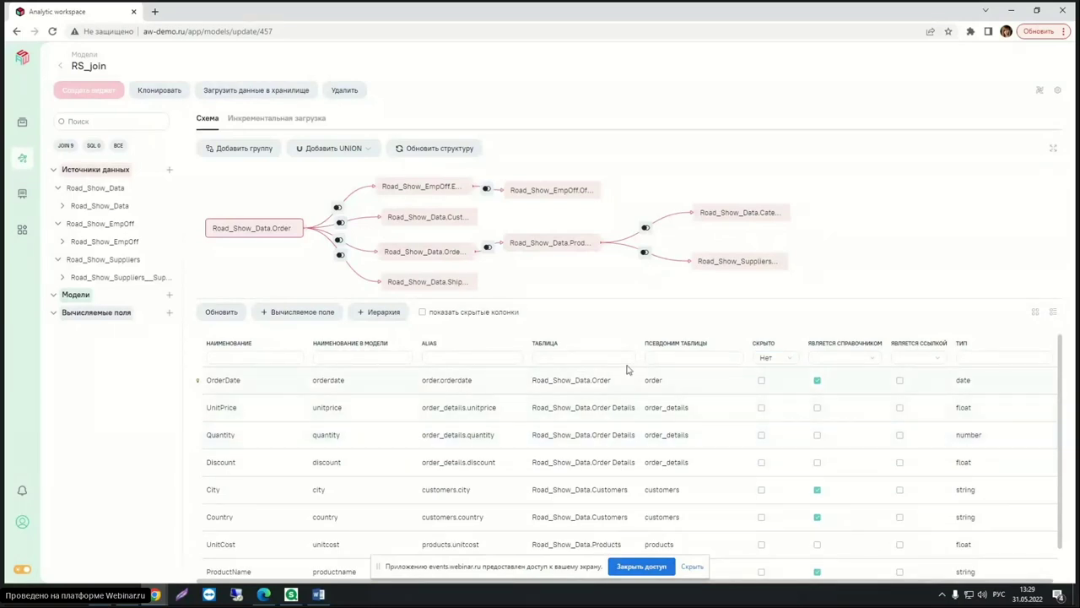
pyautogui.scroll(-1, 557, 452)
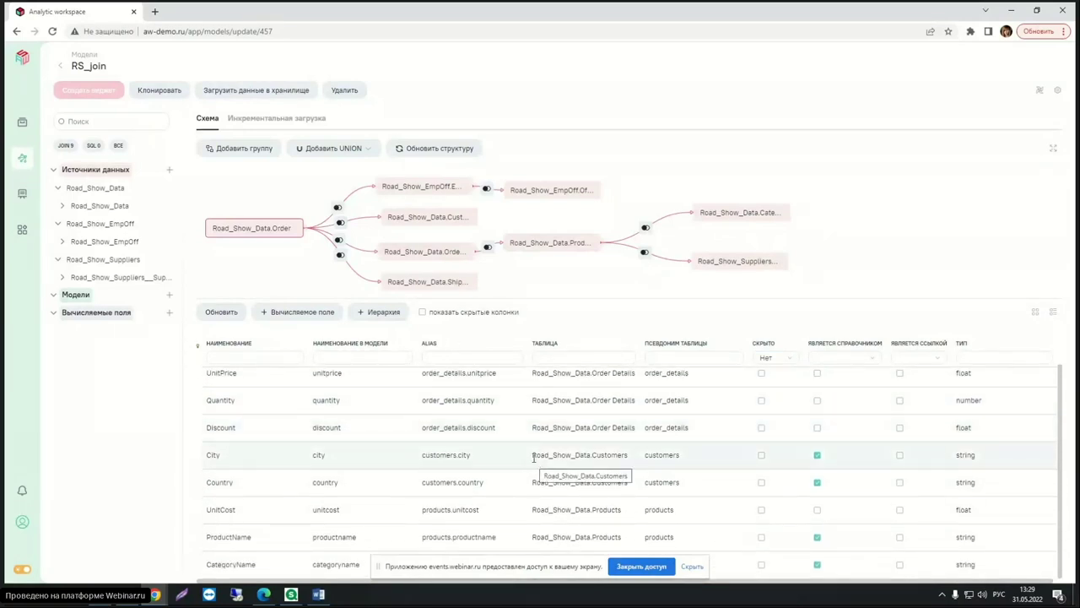
pyautogui.scroll(1, 535, 455)
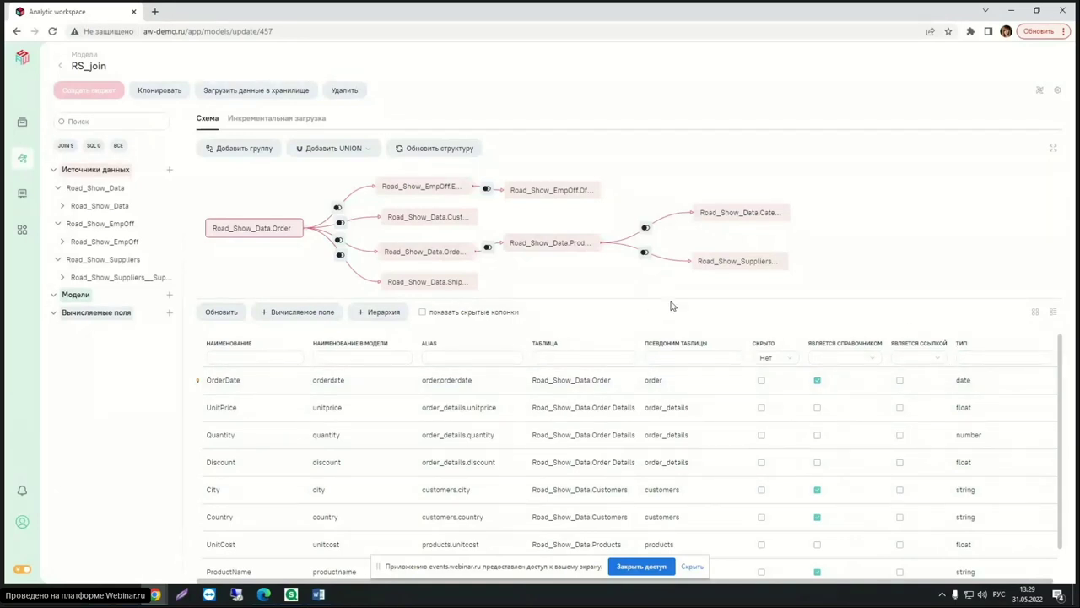
pyautogui.moveTo(196, 376)
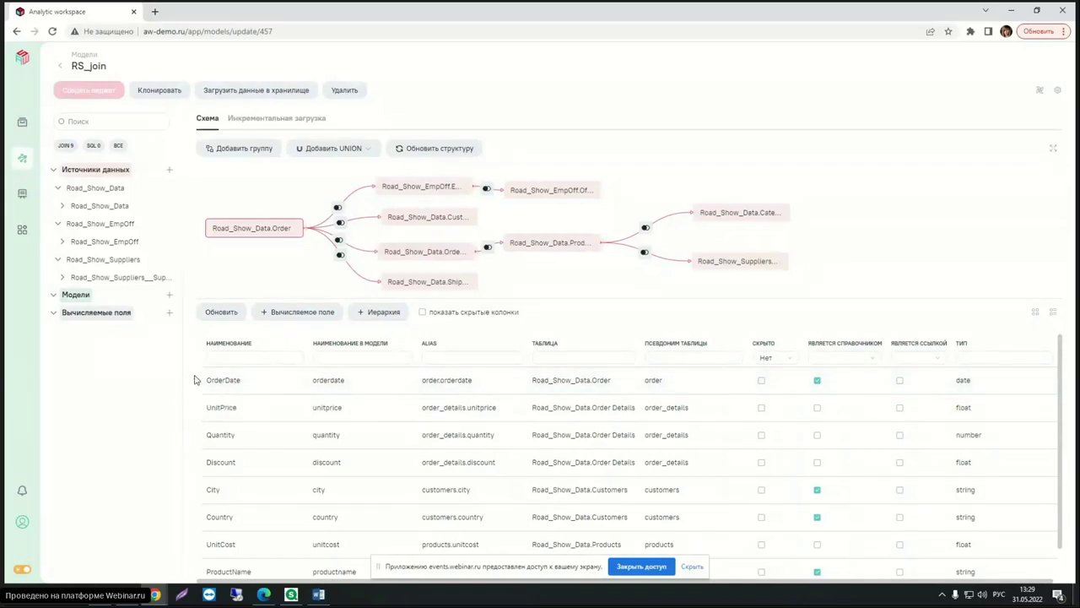
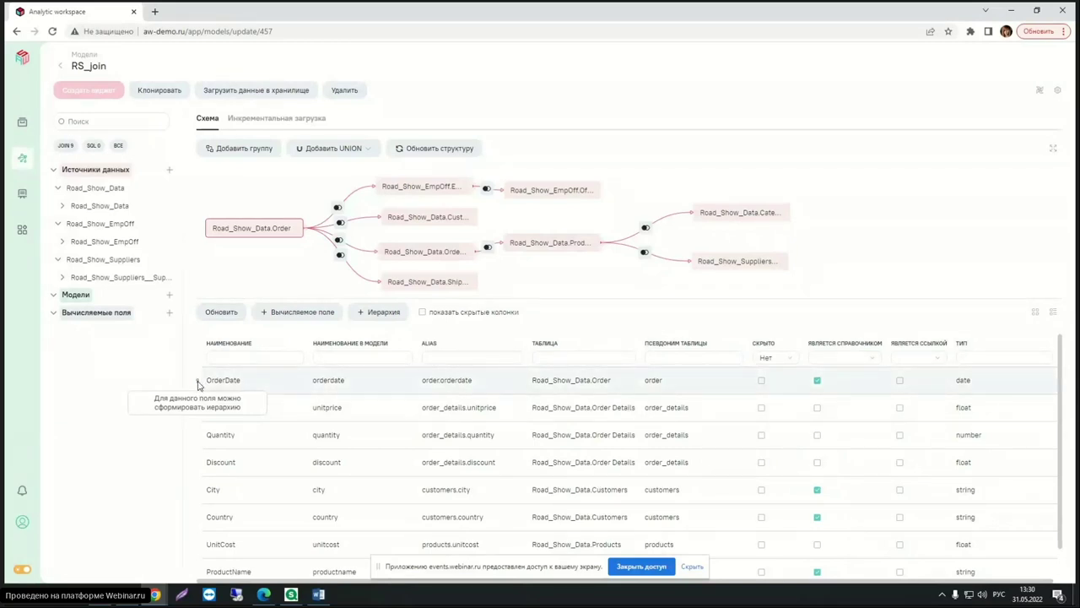
# Start a hierarchy on OrderDate named Calendar with alias Календарь.
pyautogui.doubleClick(198, 381)
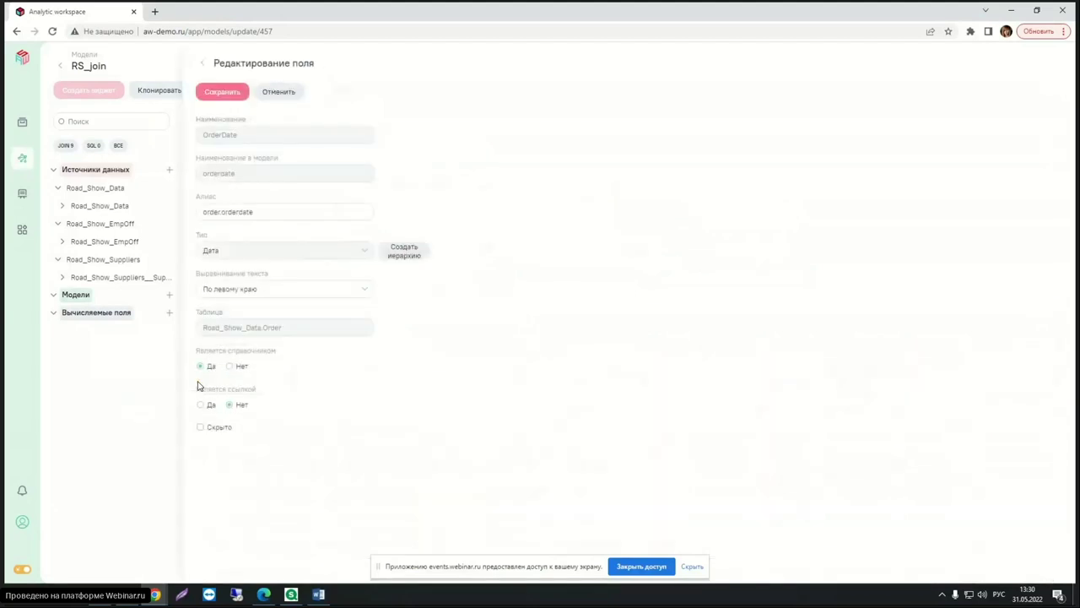
pyautogui.click(410, 253)
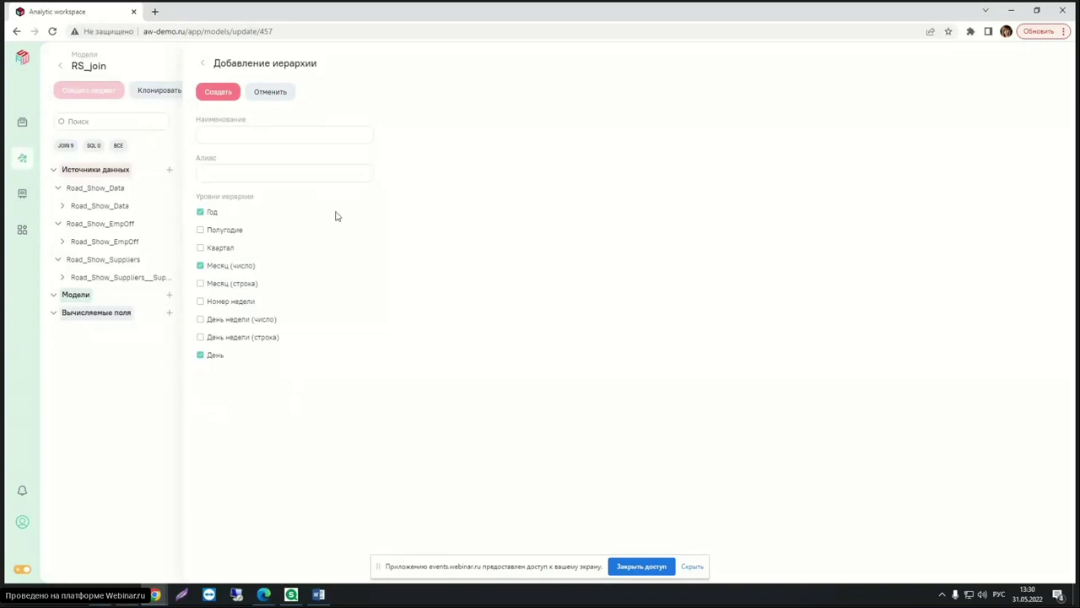
pyautogui.click(295, 134)
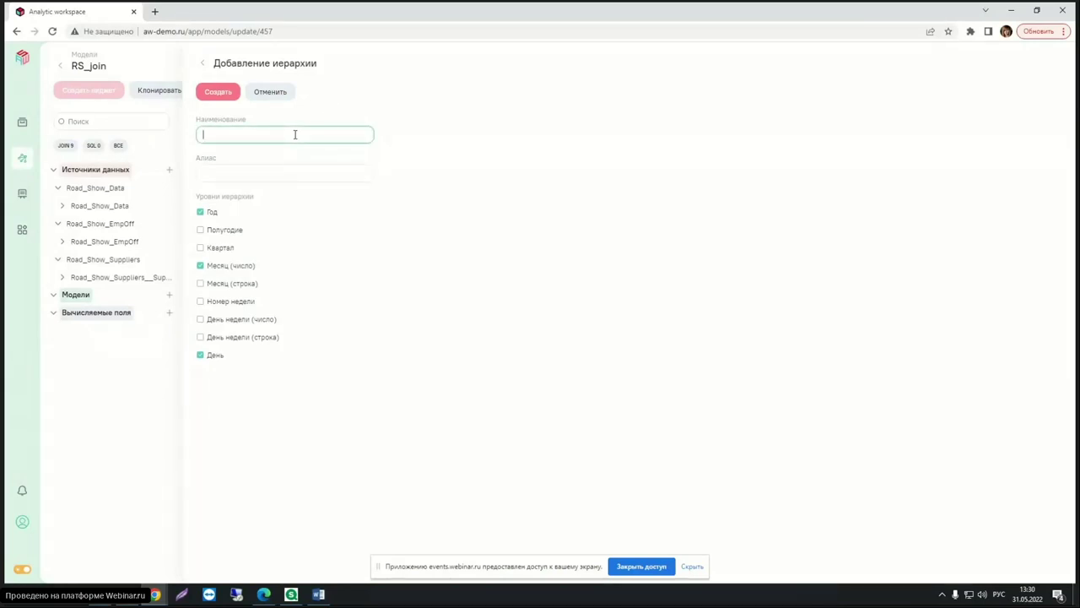
pyautogui.hotkey('alt', 'shift')
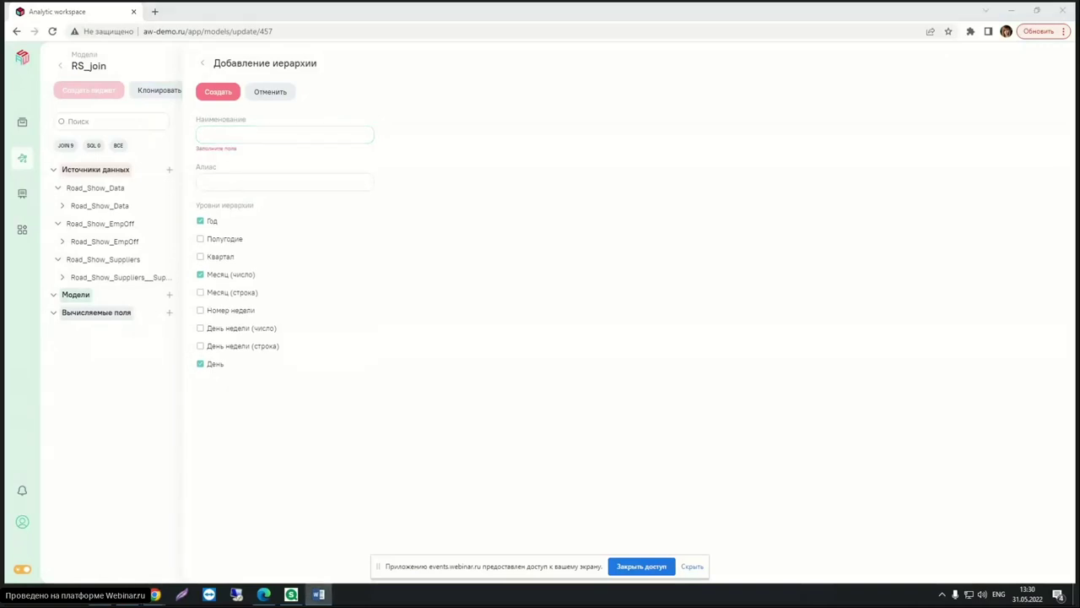
pyautogui.click(252, 132)
pyautogui.write('Calendar')
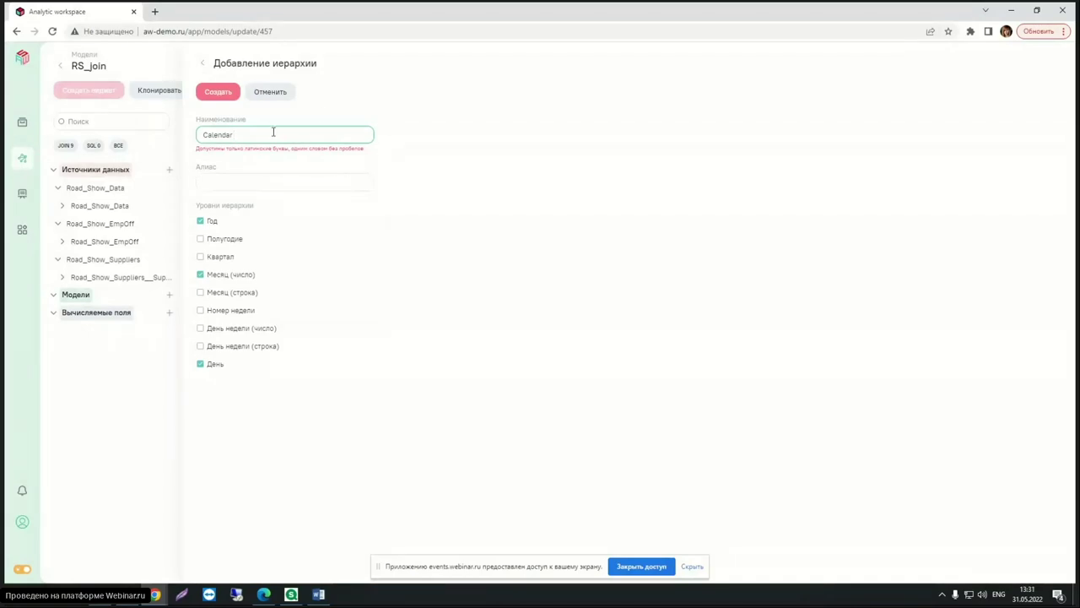
pyautogui.press('BackSpace')
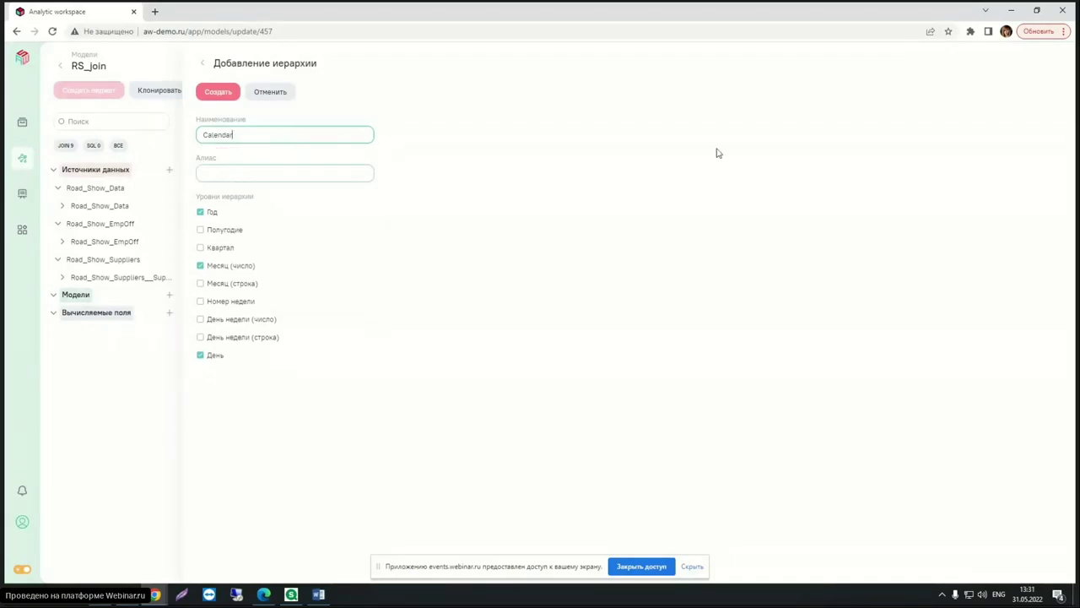
pyautogui.hotkey('alt', 'Tab')
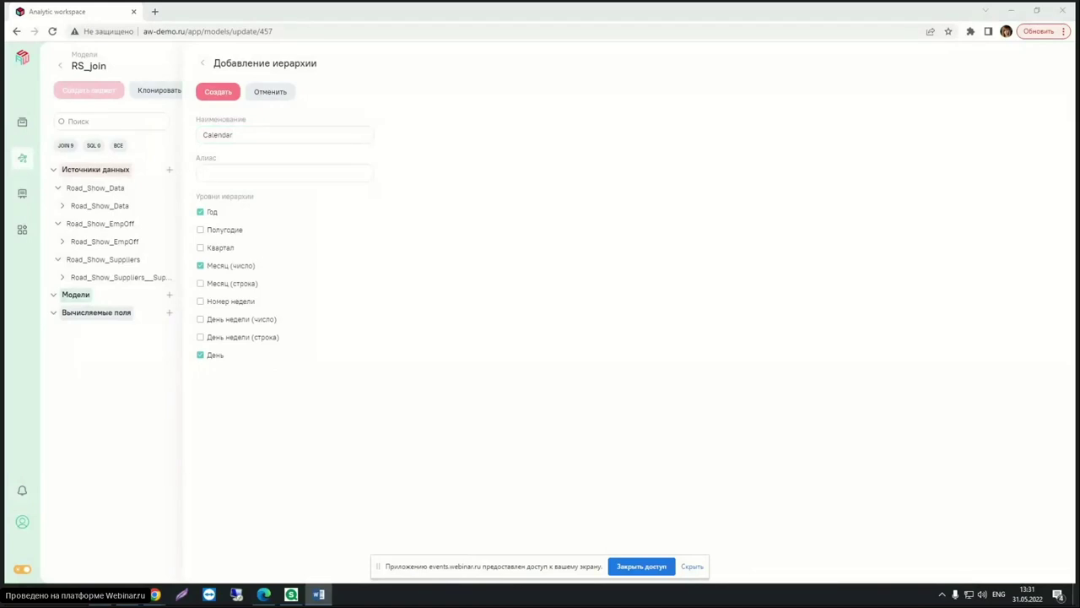
pyautogui.click(227, 173)
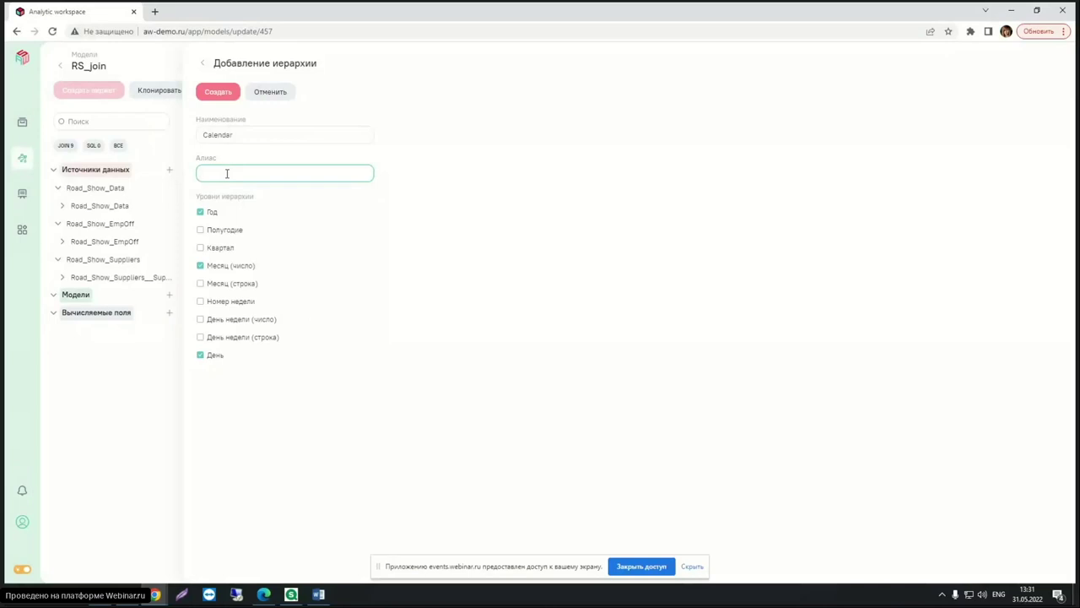
pyautogui.write('Календарь')
# Use Год, Месяц (строка) and День as the levels and create the Calendar hierarchy.
pyautogui.click(201, 265)
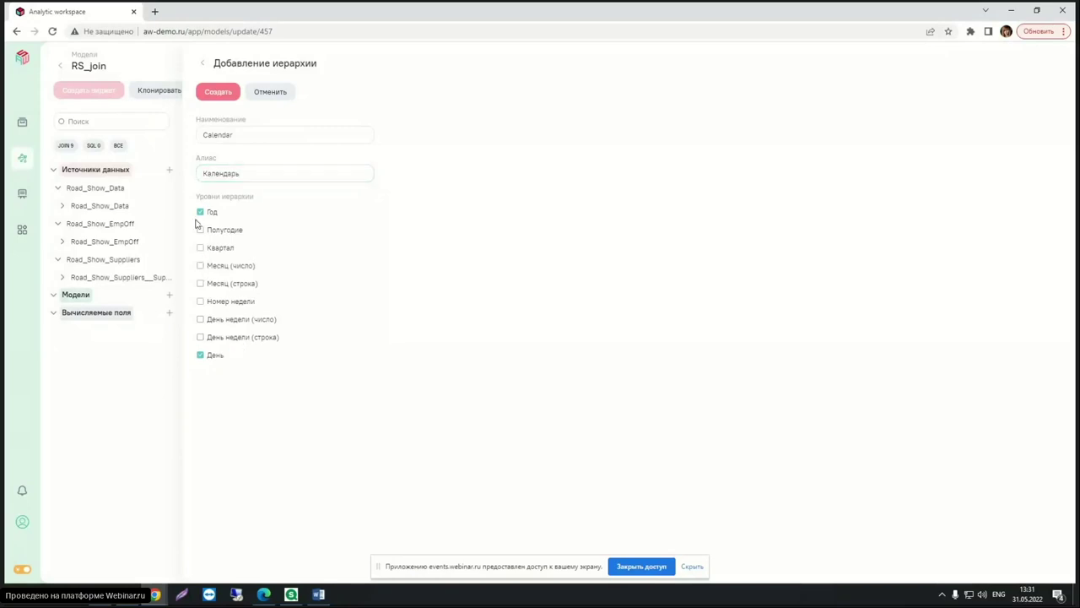
pyautogui.click(200, 285)
pyautogui.click(218, 91)
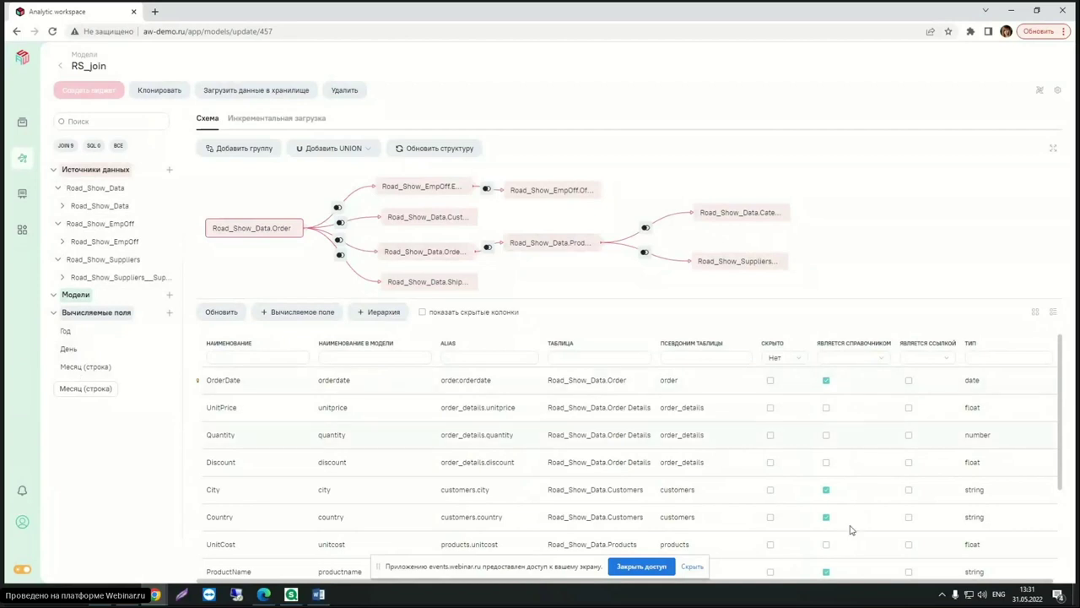
# Preview the data rows to check the new Год, День and Месяц (строка) columns, then return to the field list.
pyautogui.click(1035, 311)
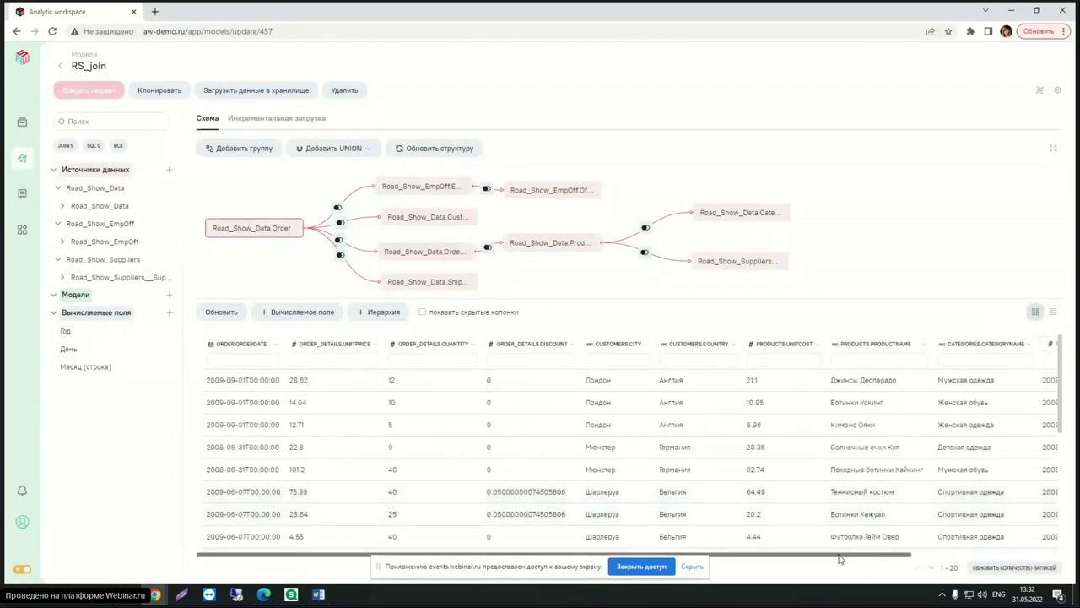
pyautogui.moveTo(838, 555); pyautogui.dragTo(985, 555)
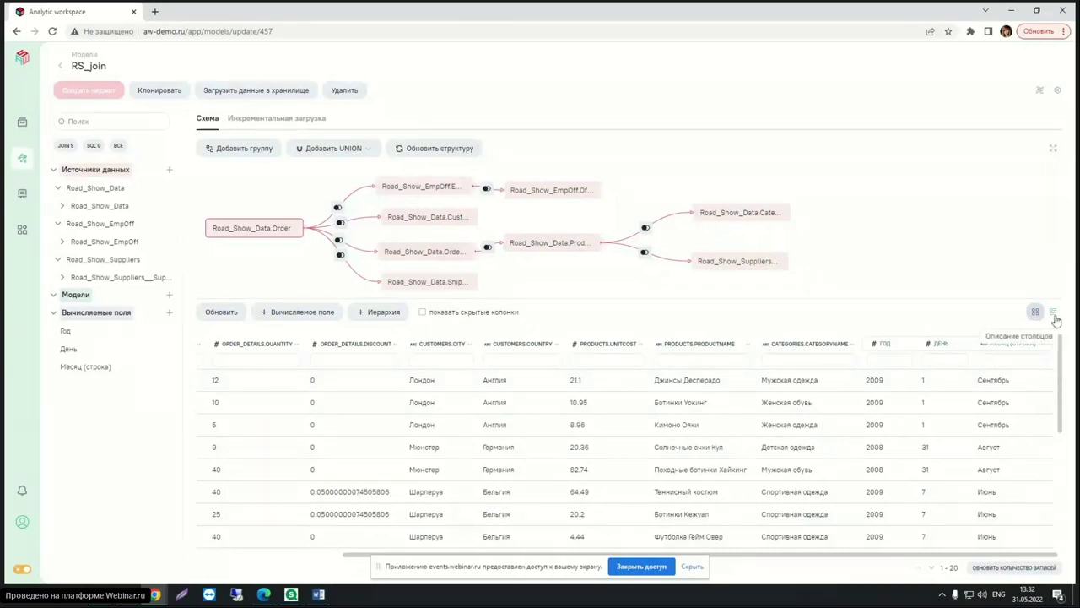
pyautogui.click(1054, 312)
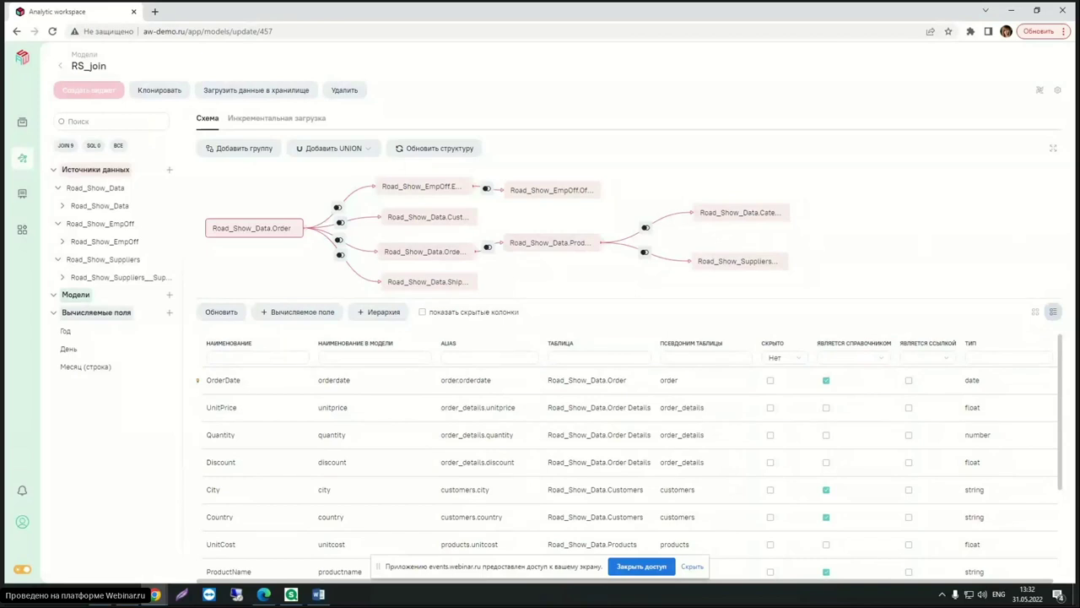
# Add a calculated field named Profit with alias Прибыль and start its formula with an order field.
pyautogui.moveTo(118, 372)
pyautogui.click(169, 315)
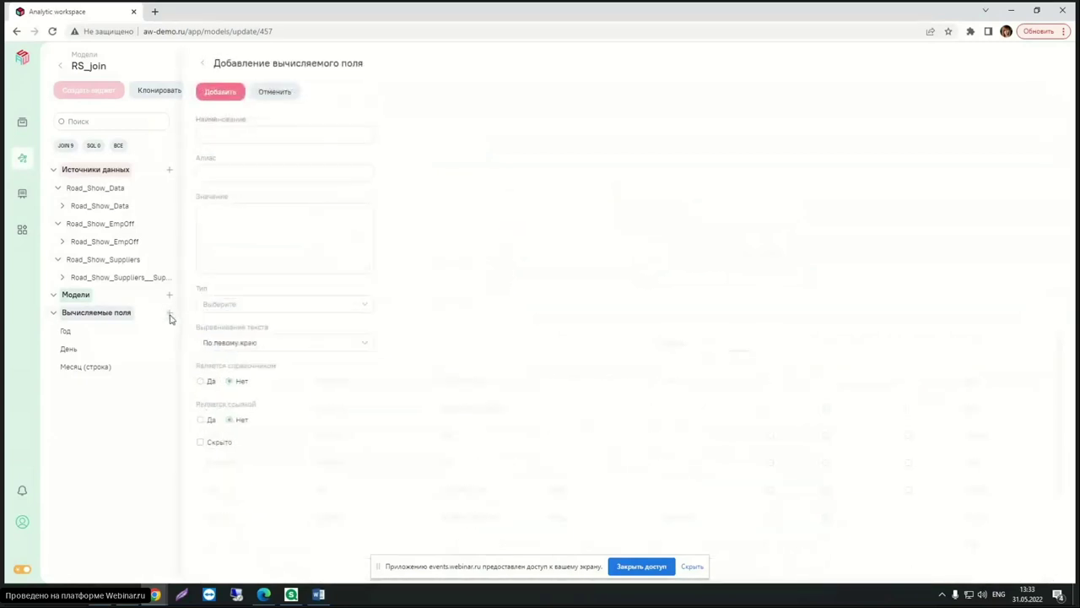
pyautogui.click(302, 135)
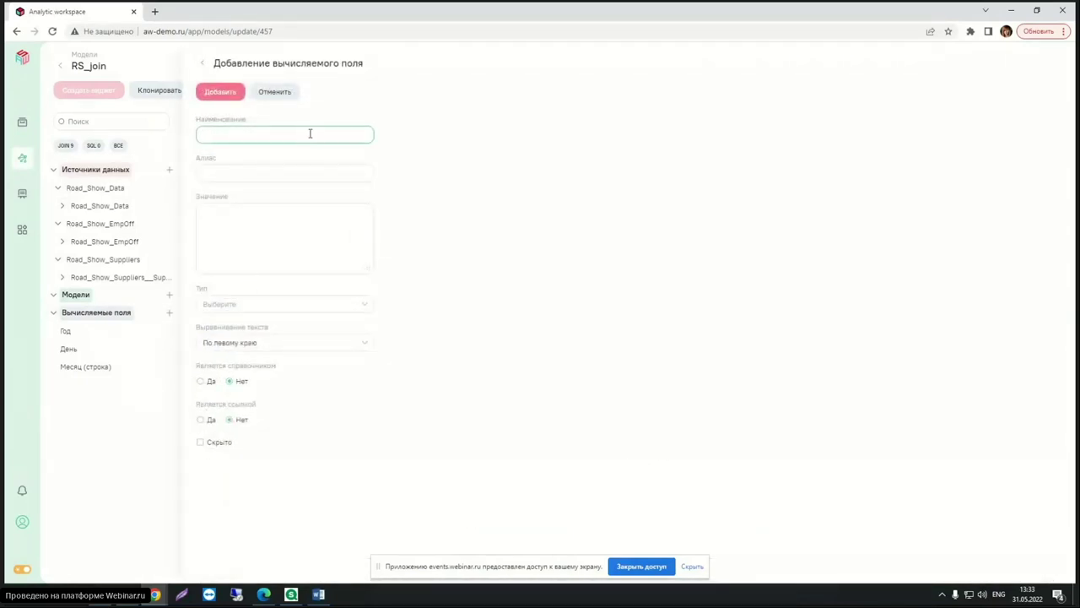
pyautogui.hotkey('alt', 'Tab')
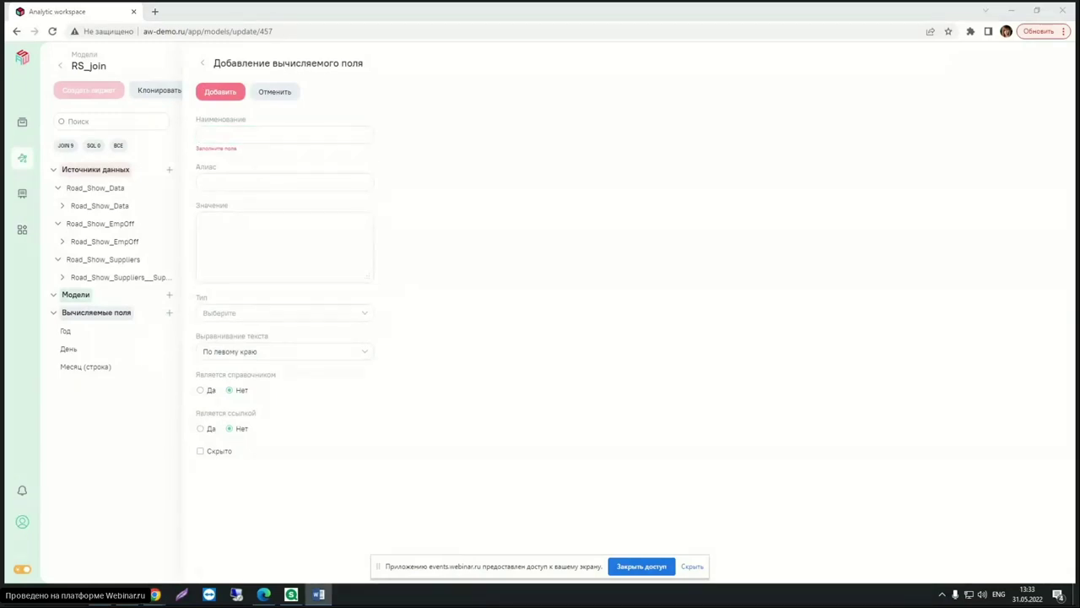
pyautogui.click(239, 137)
pyautogui.write('Profit')
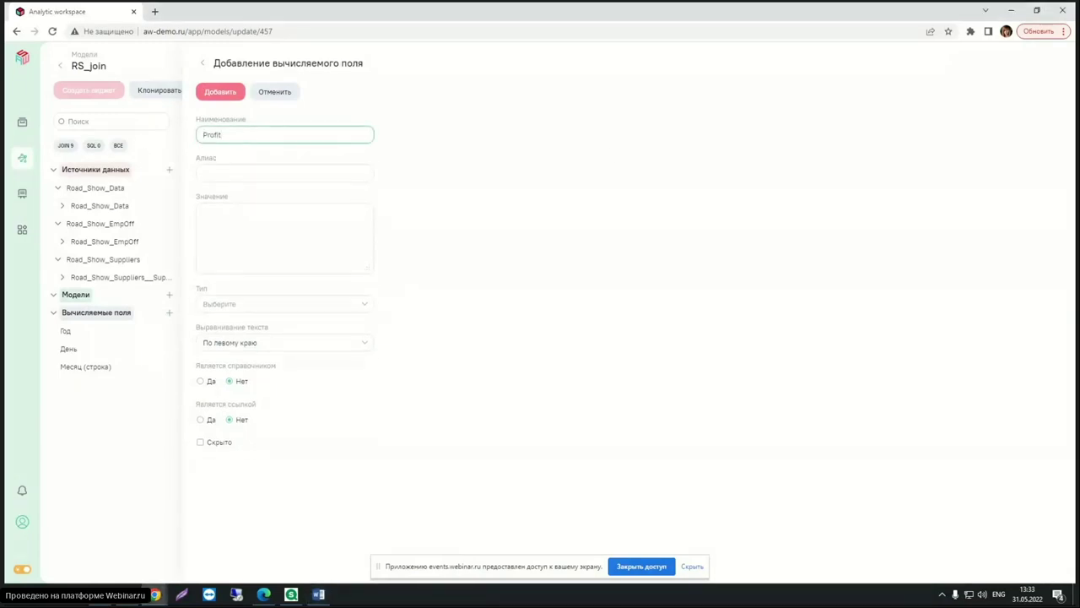
pyautogui.hotkey('alt', 'Tab')
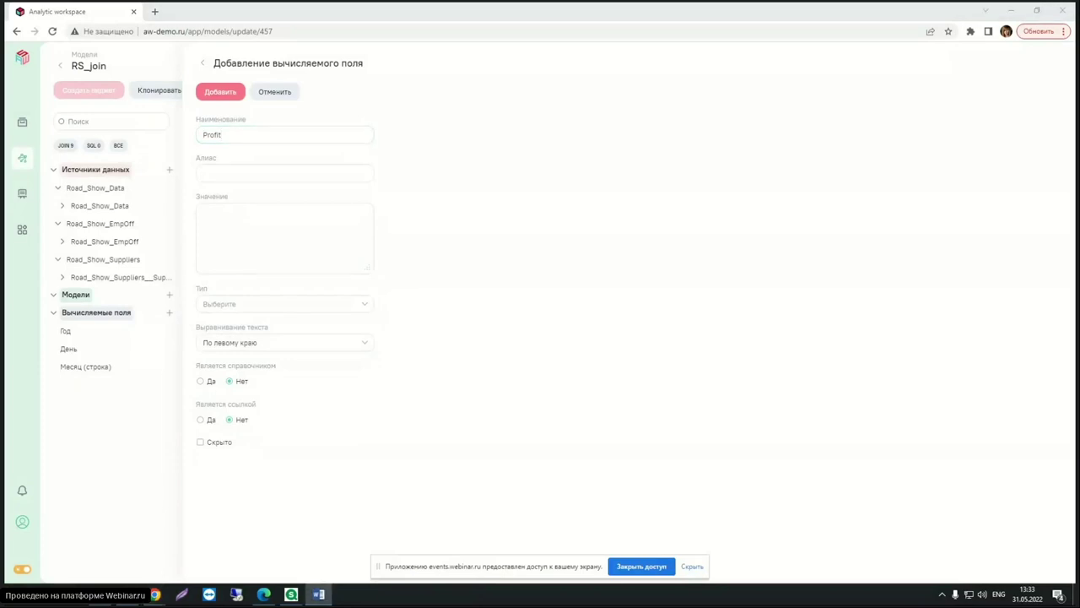
pyautogui.click(258, 178)
pyautogui.write('Прибыль')
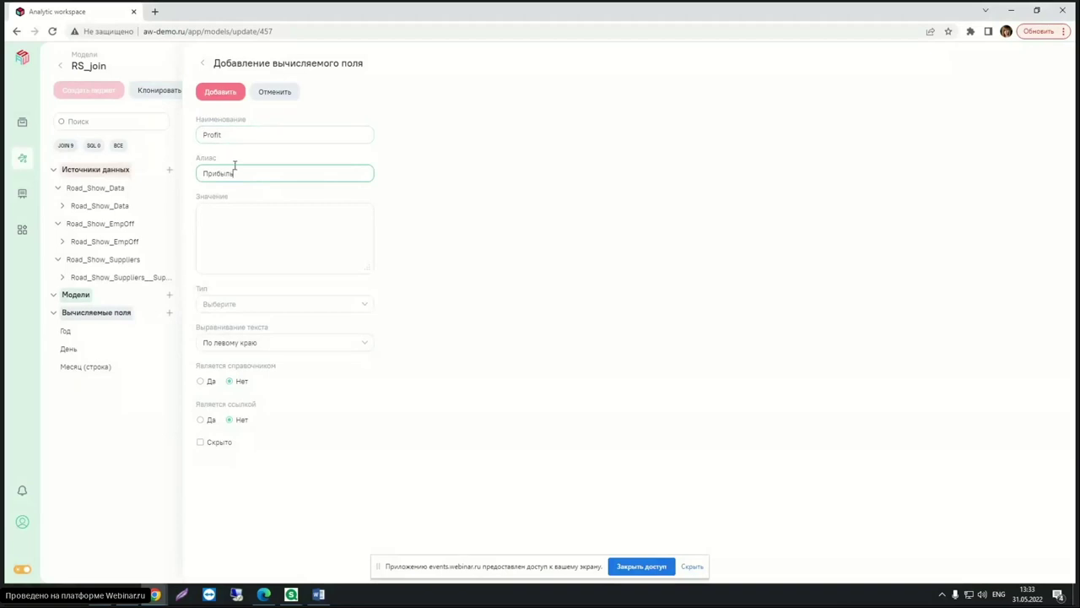
pyautogui.click(268, 221)
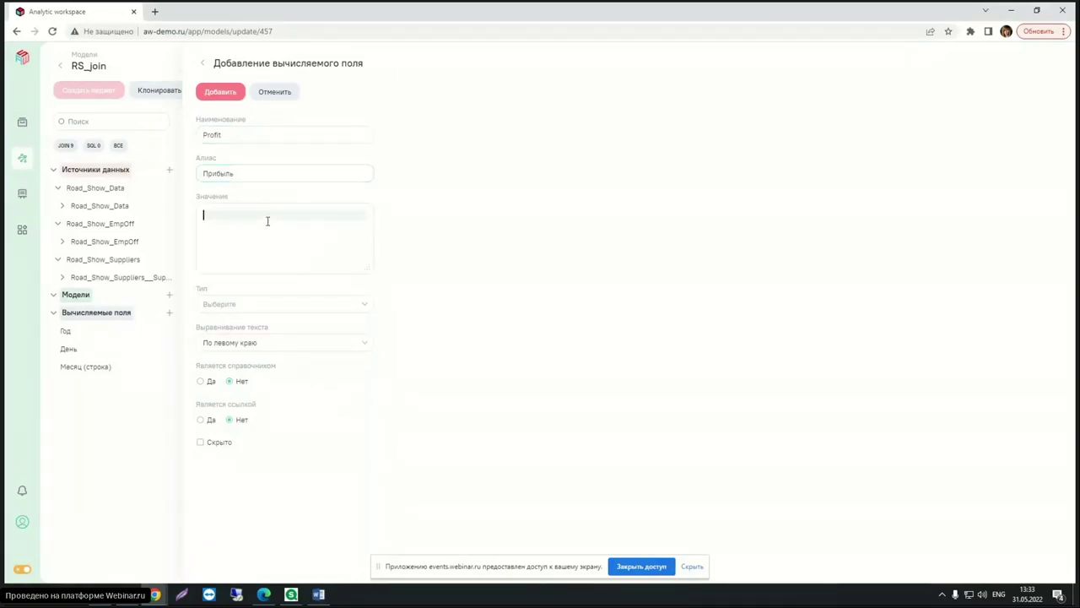
pyautogui.click(268, 221)
pyautogui.write('or')
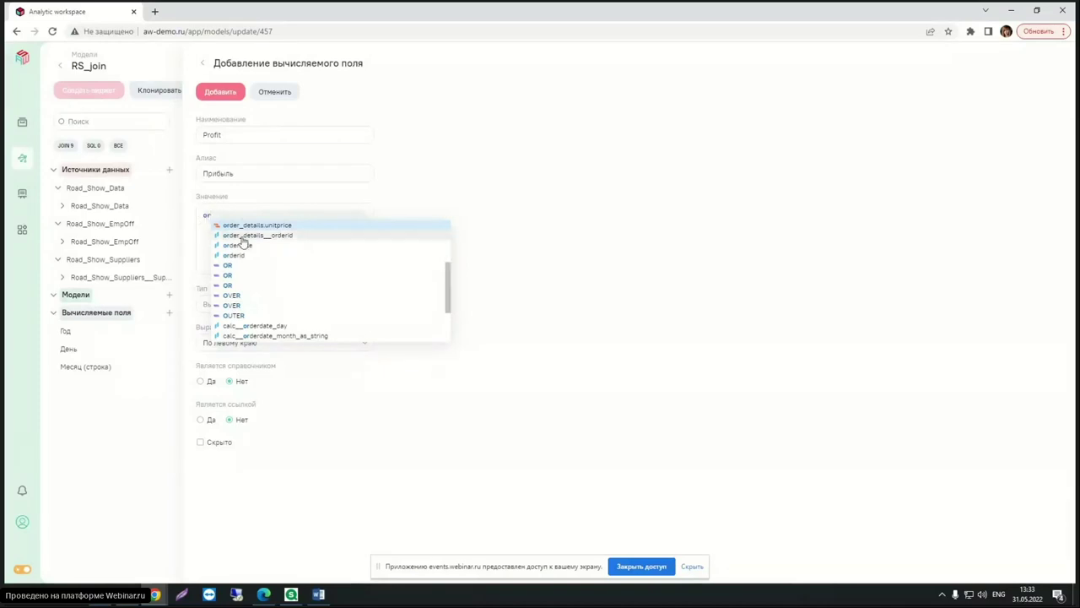
# Build the formula order_details.unitprice - products.unitcost from the autocomplete suggestions.
pyautogui.click(251, 226)
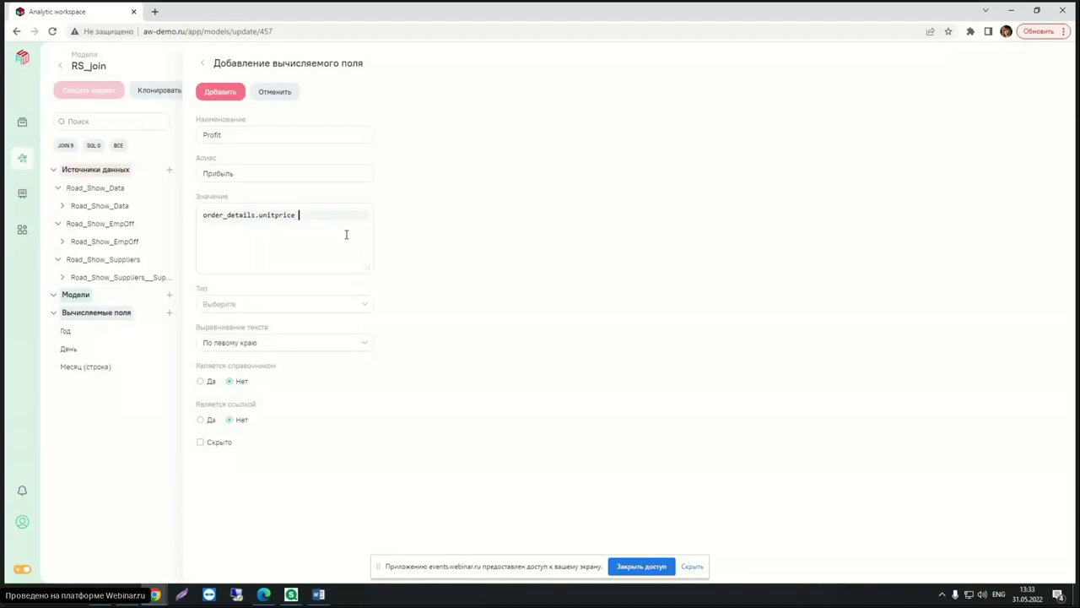
pyautogui.write('* ')
pyautogui.write('pr')
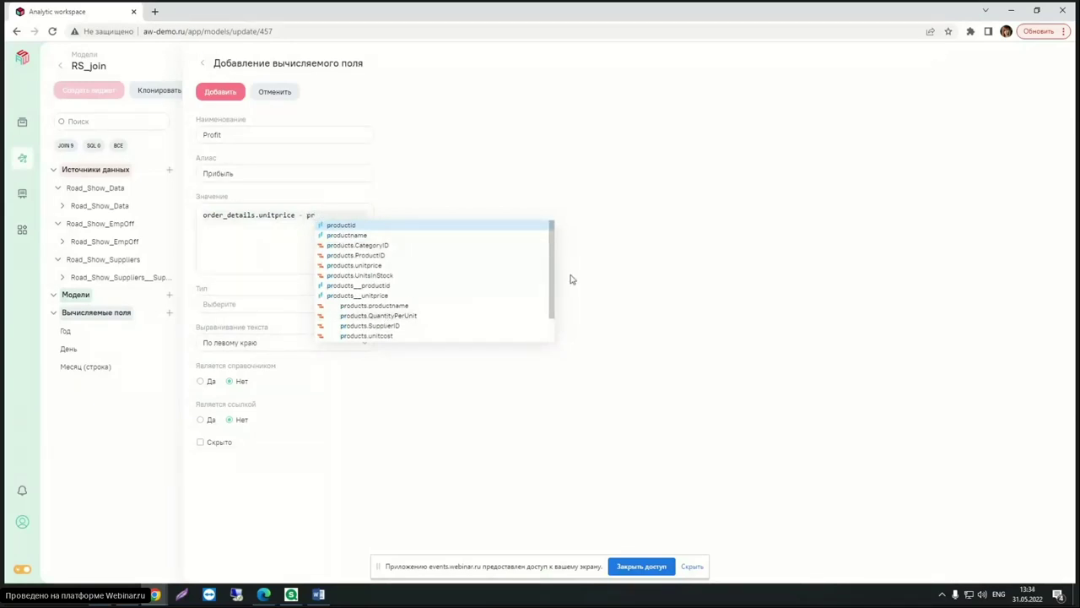
pyautogui.moveTo(551, 270)
pyautogui.mouseDown()
pyautogui.moveTo(552, 322)
pyautogui.moveTo(566, 227)
pyautogui.mouseUp()
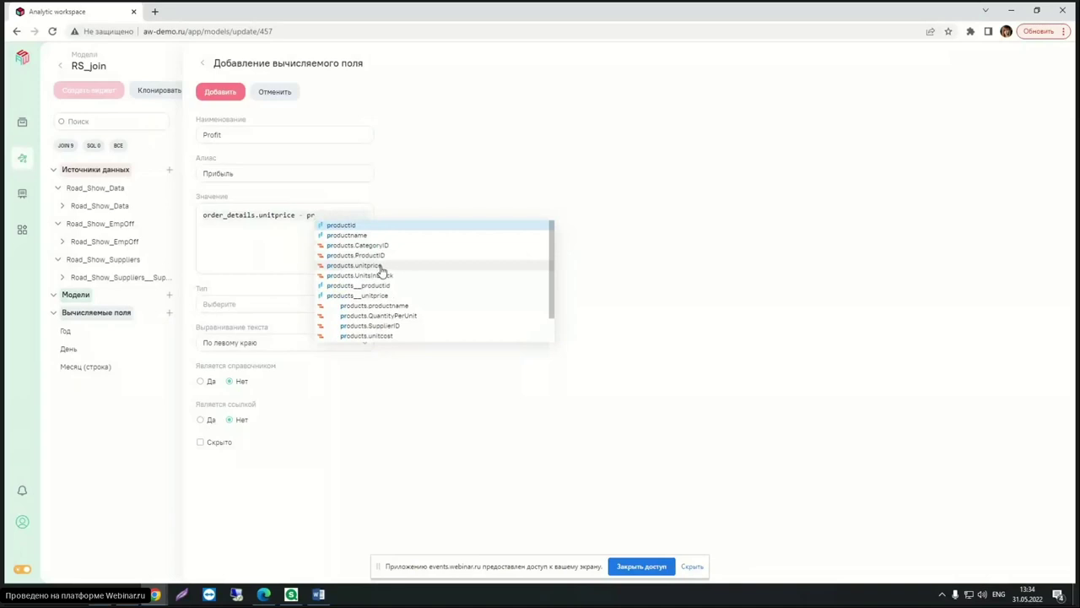
pyautogui.scroll(-1, 441, 280)
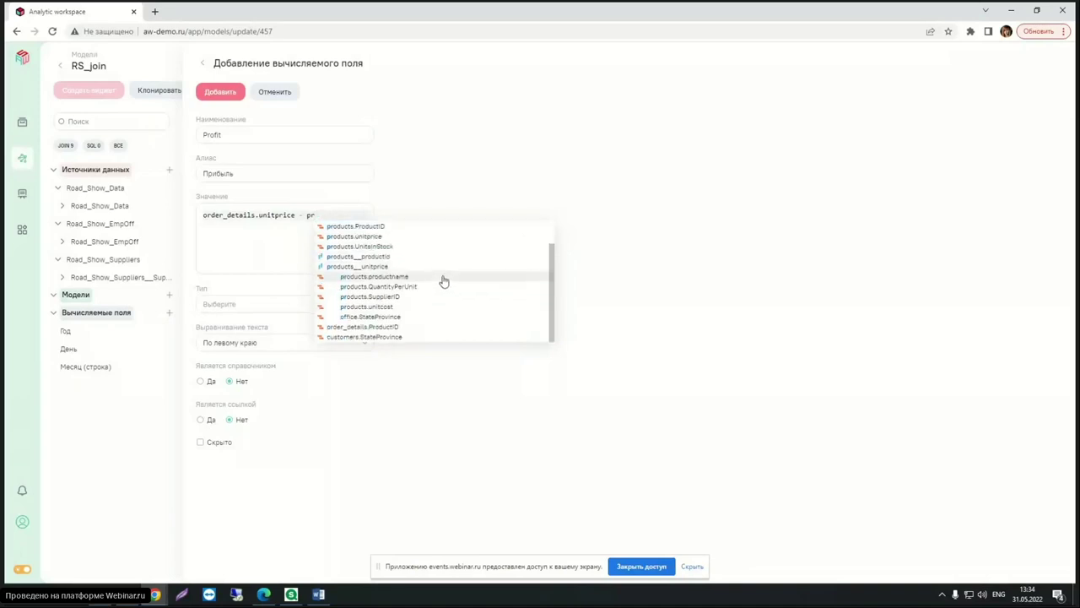
pyautogui.click(371, 306)
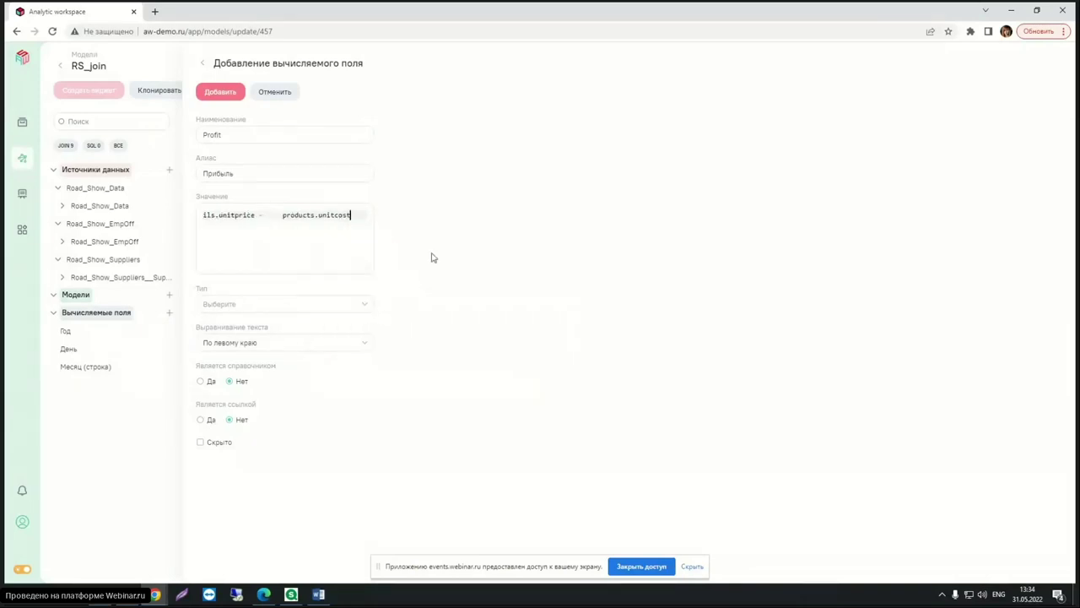
pyautogui.click(282, 215)
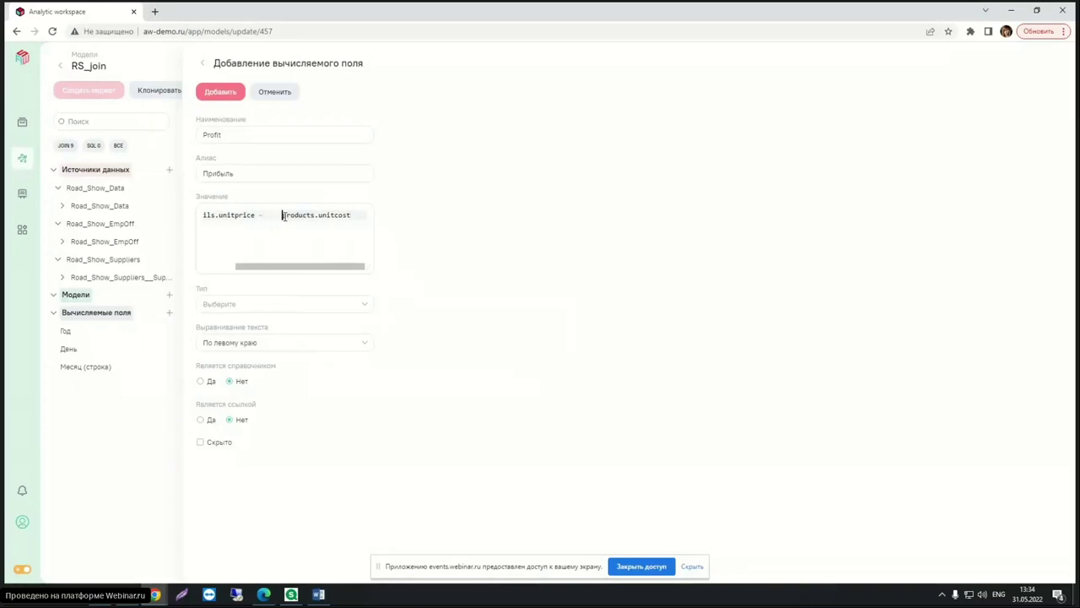
pyautogui.press('BackSpace')
pyautogui.press('BackSpace')
pyautogui.press('BackSpace')
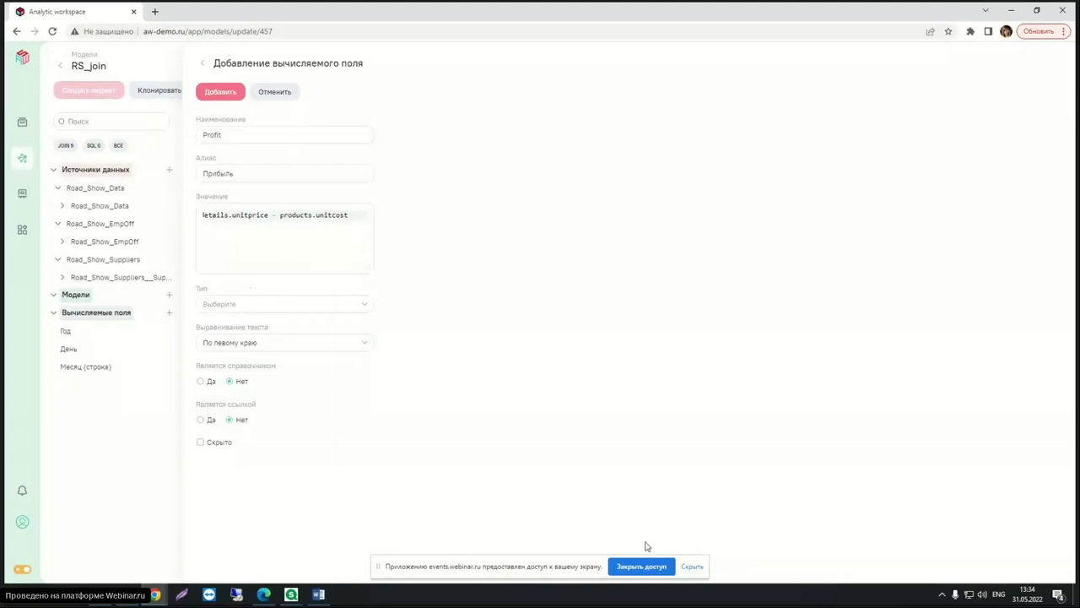
pyautogui.moveTo(348, 216); pyautogui.dragTo(331, 216)
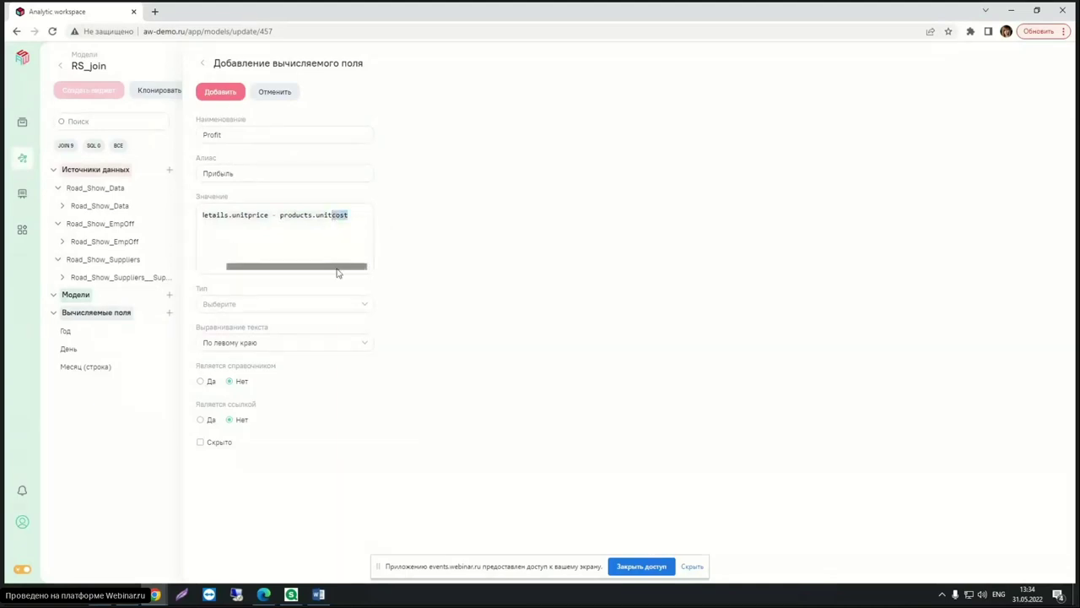
pyautogui.moveTo(336, 271); pyautogui.dragTo(237, 273)
# Wrap the formula in round( … , 2) to round the margin to two decimals.
pyautogui.click(204, 216)
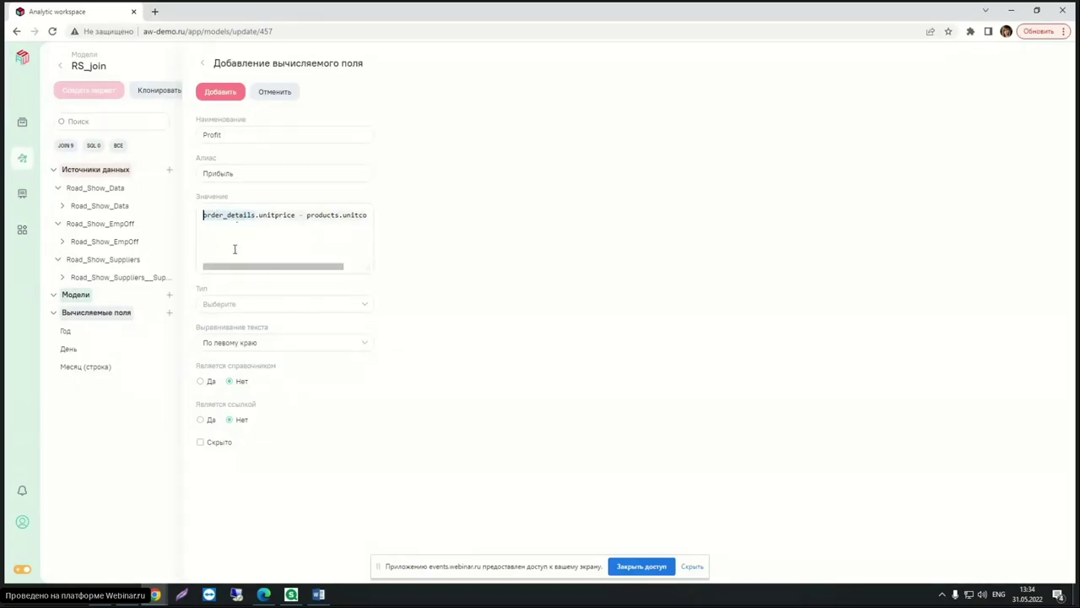
pyautogui.write('ro')
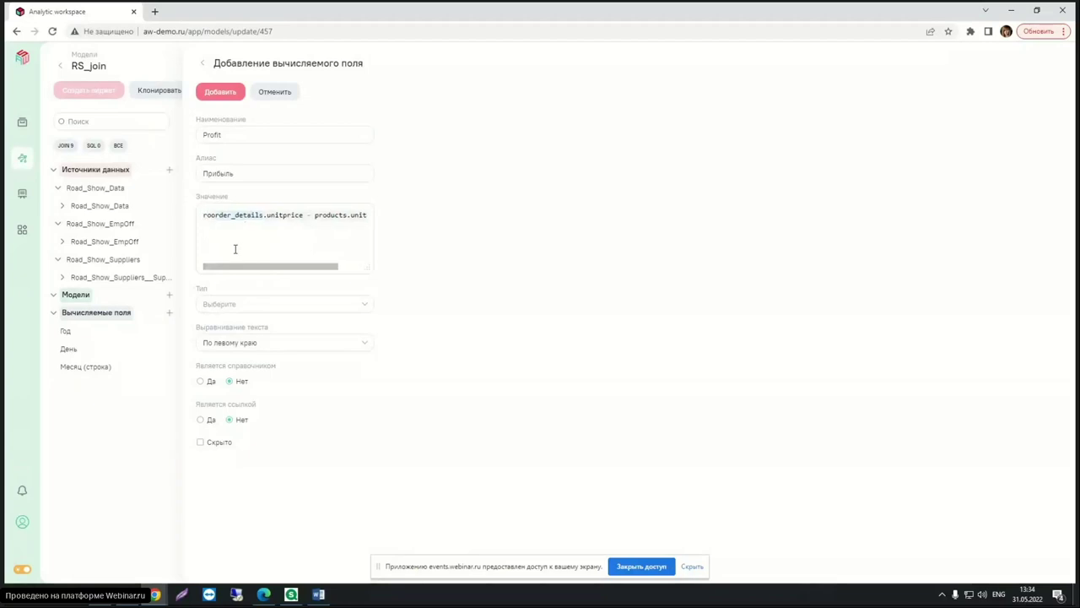
pyautogui.write('und(')
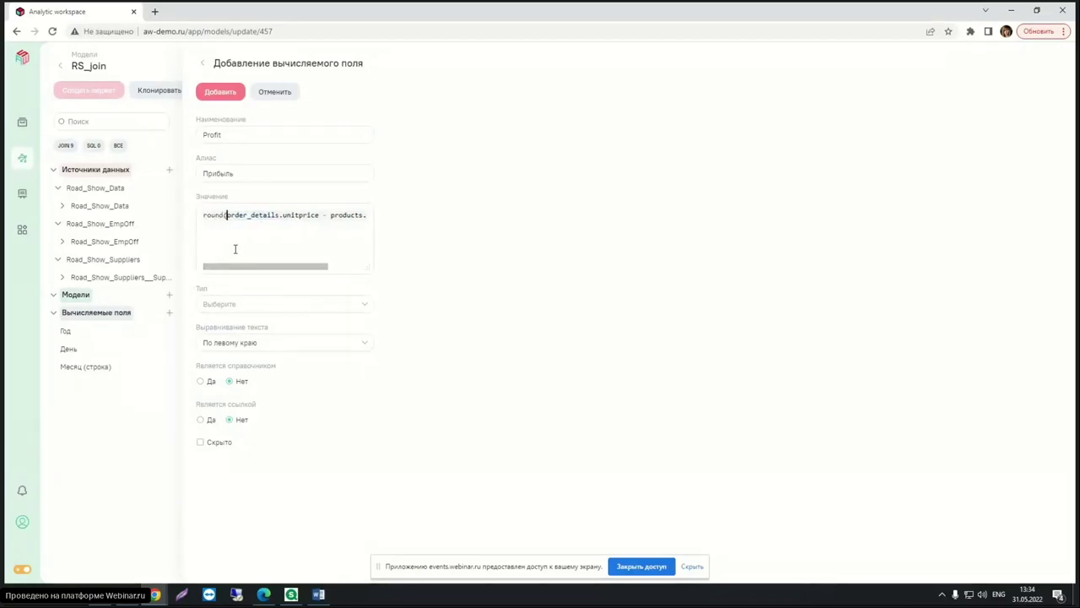
pyautogui.click(211, 216)
pyautogui.moveTo(243, 268); pyautogui.dragTo(360, 226)
pyautogui.click(359, 216)
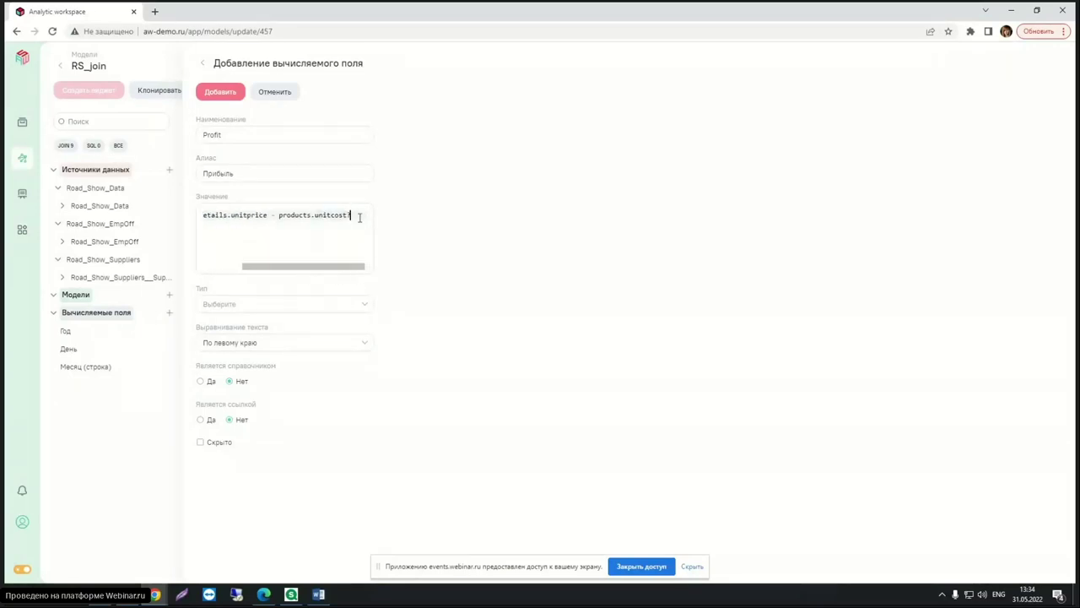
pyautogui.write(', 2')
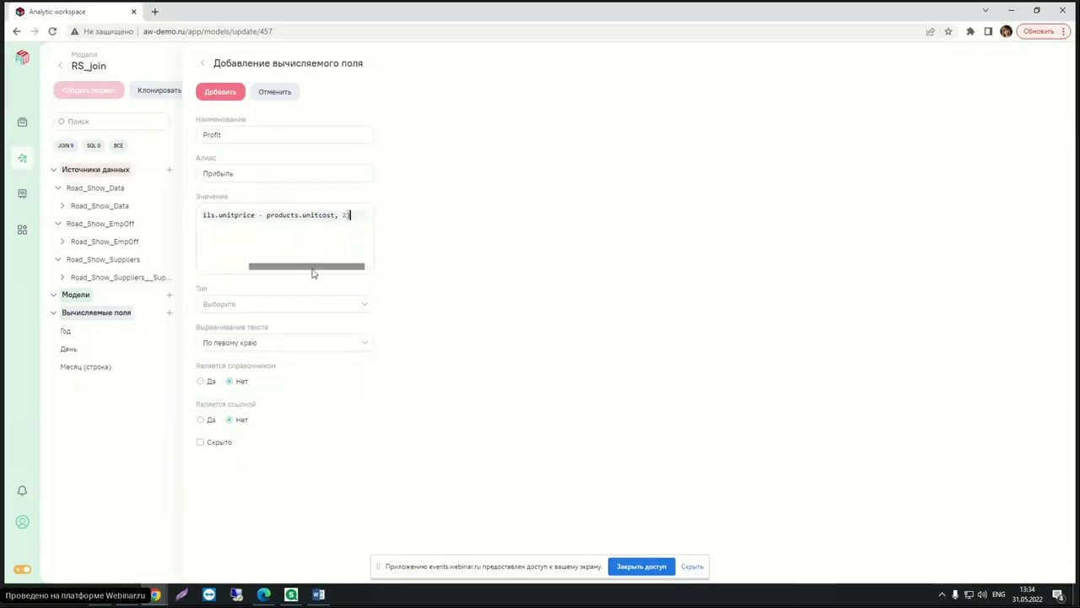
pyautogui.moveTo(313, 268); pyautogui.dragTo(232, 271)
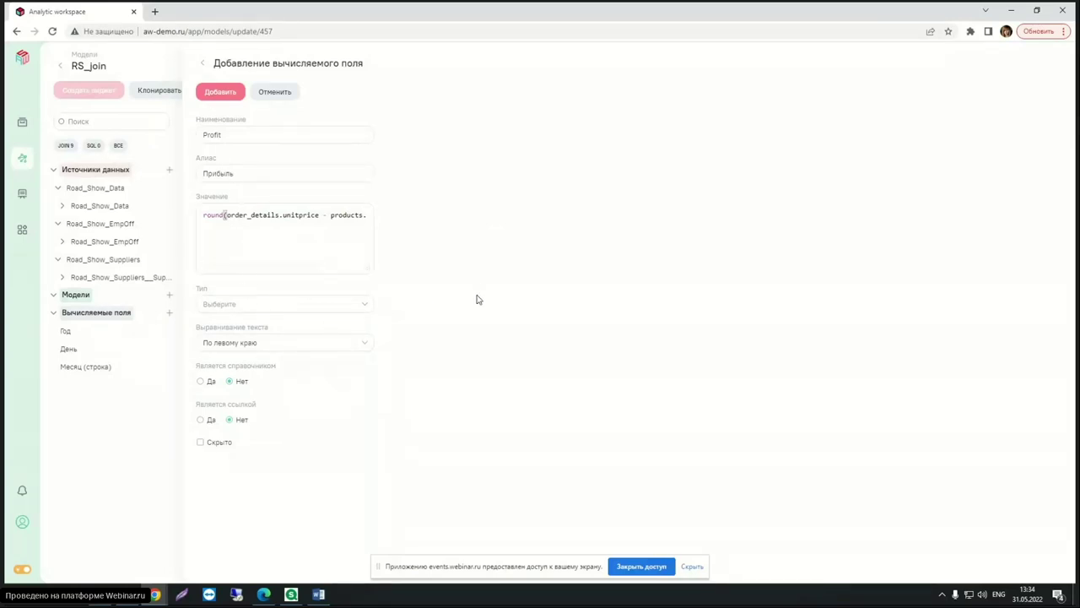
# Set Profit to Число (дробное) with 2 decimals and a comma separator, then add it.
pyautogui.click(361, 313)
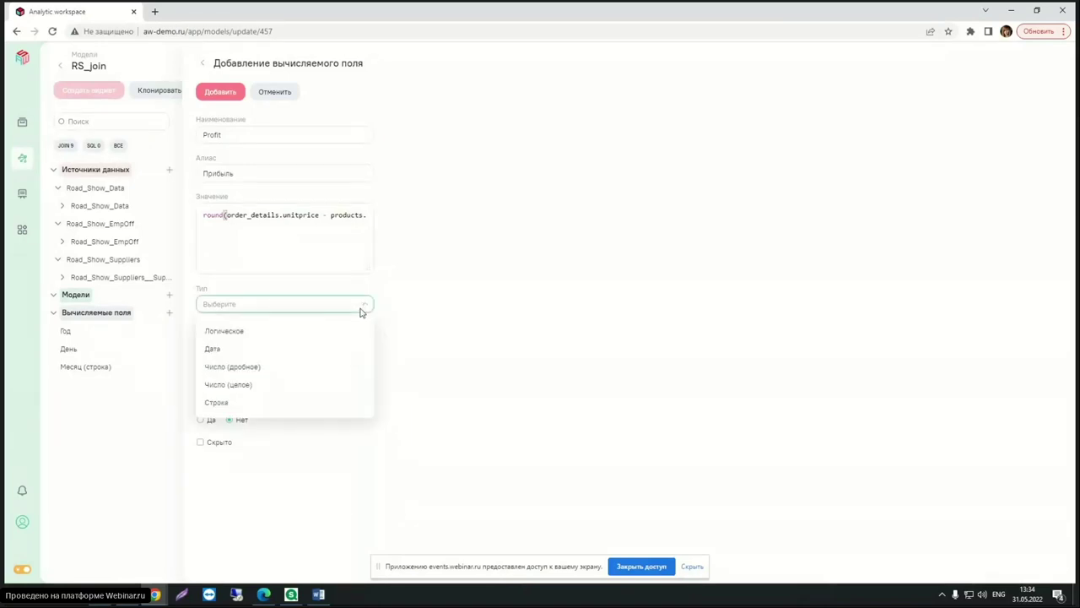
pyautogui.click(224, 366)
pyautogui.moveTo(246, 342); pyautogui.dragTo(194, 336)
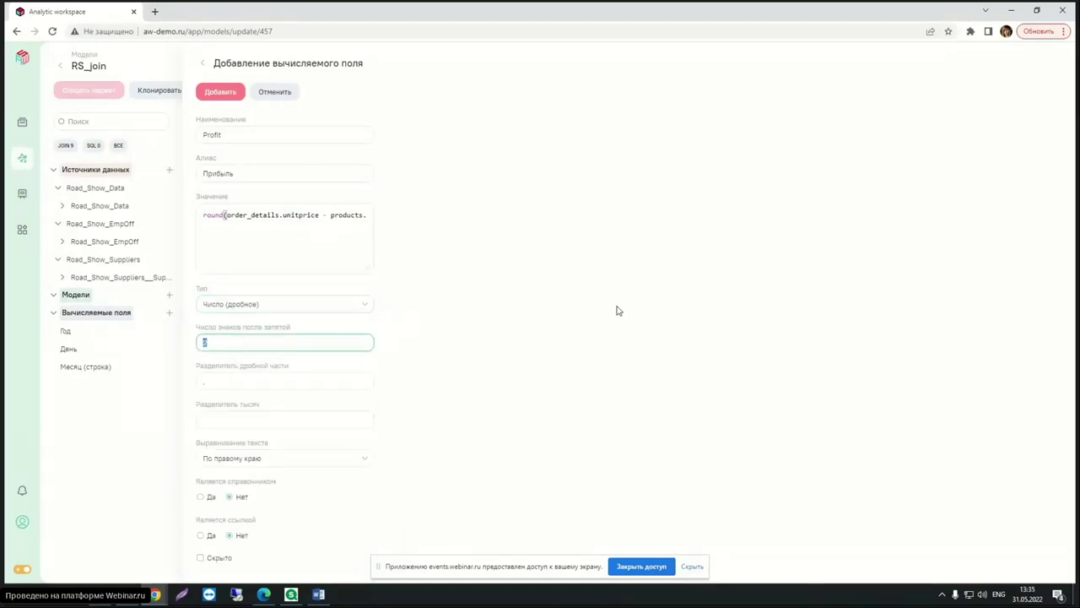
pyautogui.click(235, 384)
pyautogui.press('BackSpace')
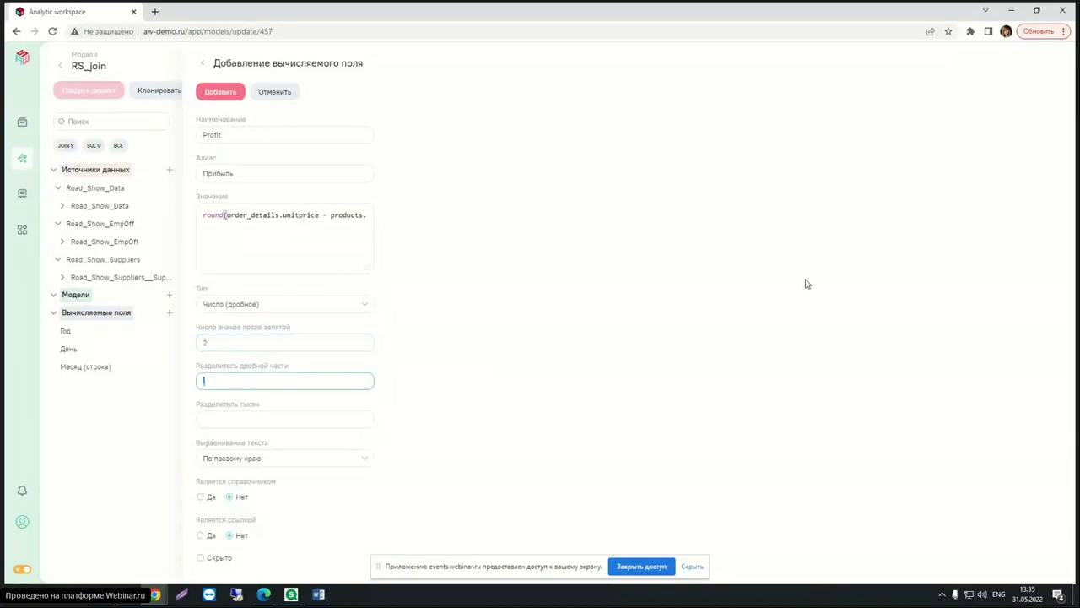
pyautogui.write(',')
pyautogui.click(245, 419)
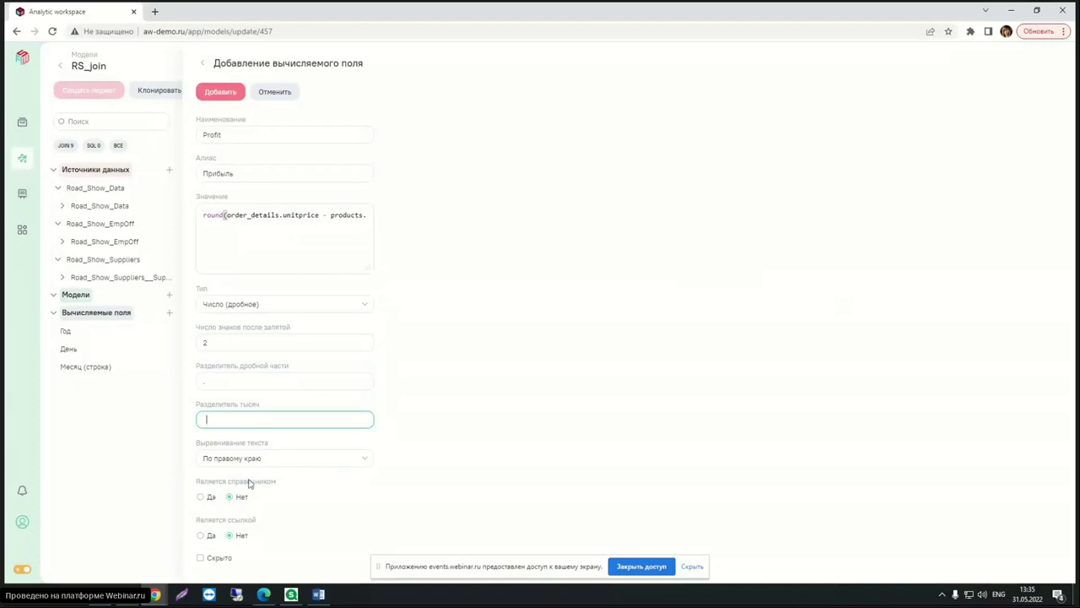
pyautogui.click(213, 94)
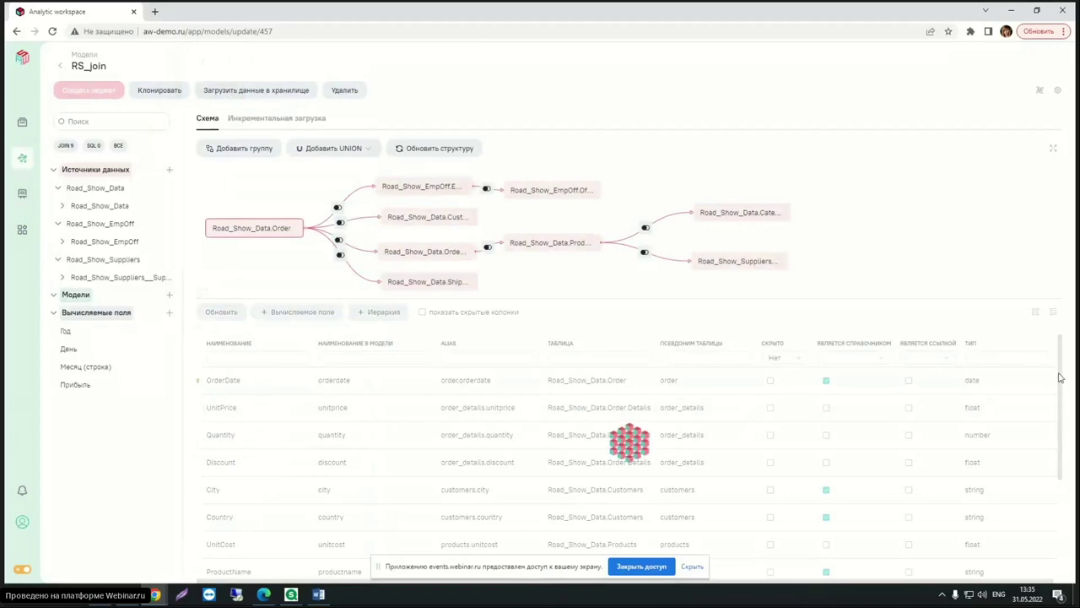
# Check the Прибыль column in the data preview, then reopen Прибыль for editing.
pyautogui.click(1037, 318)
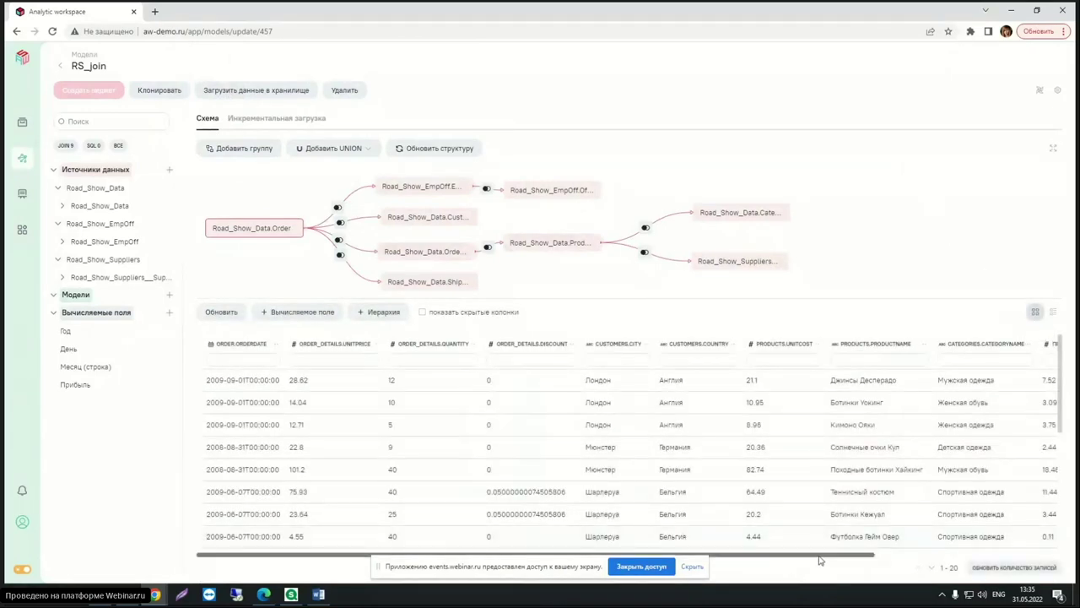
pyautogui.moveTo(818, 556); pyautogui.dragTo(962, 556)
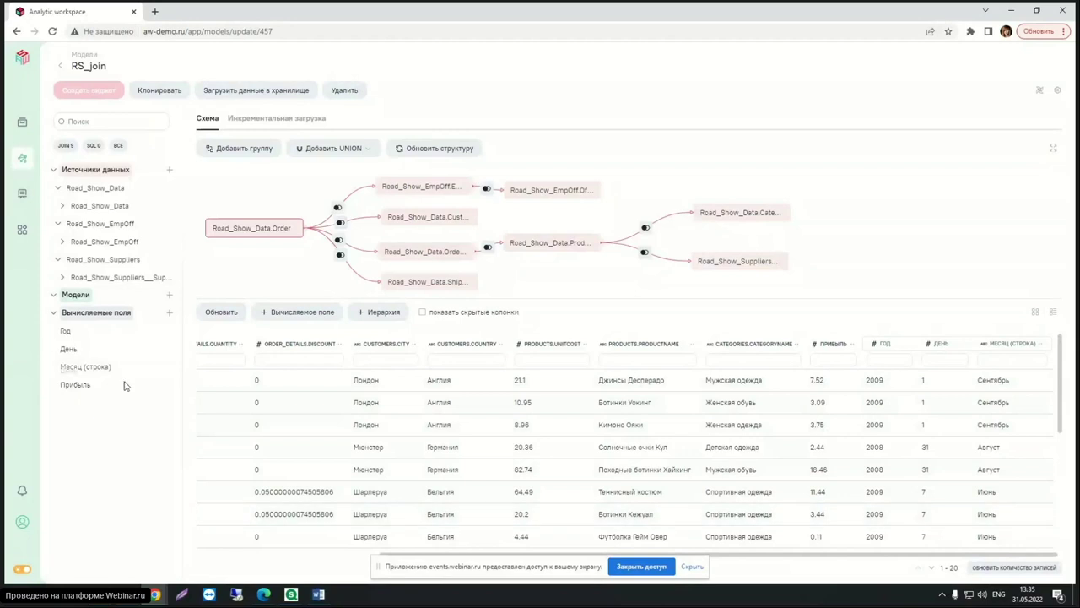
pyautogui.click(168, 385)
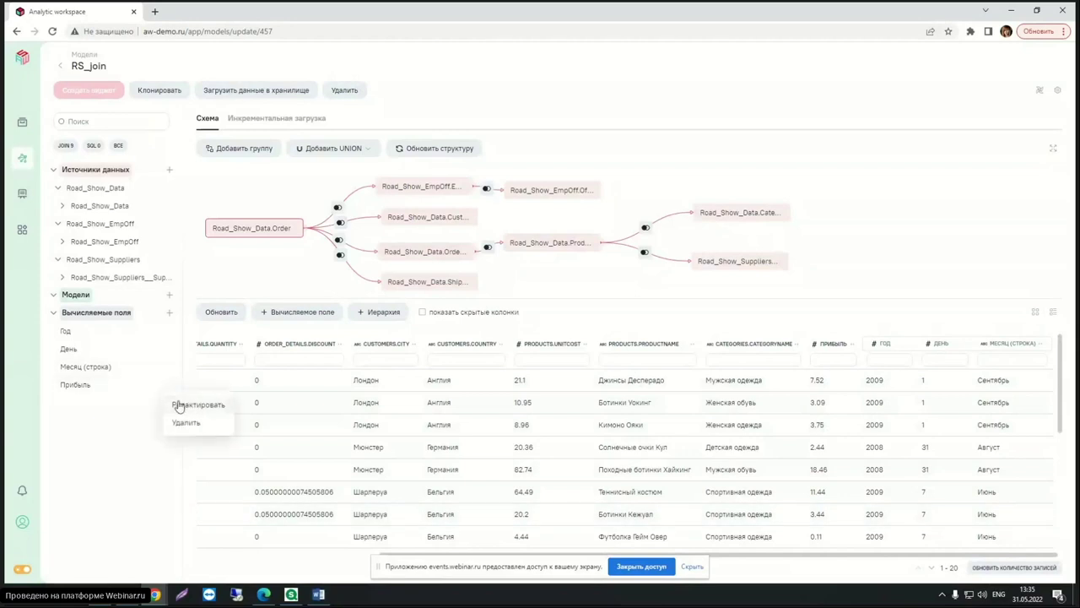
pyautogui.click(188, 405)
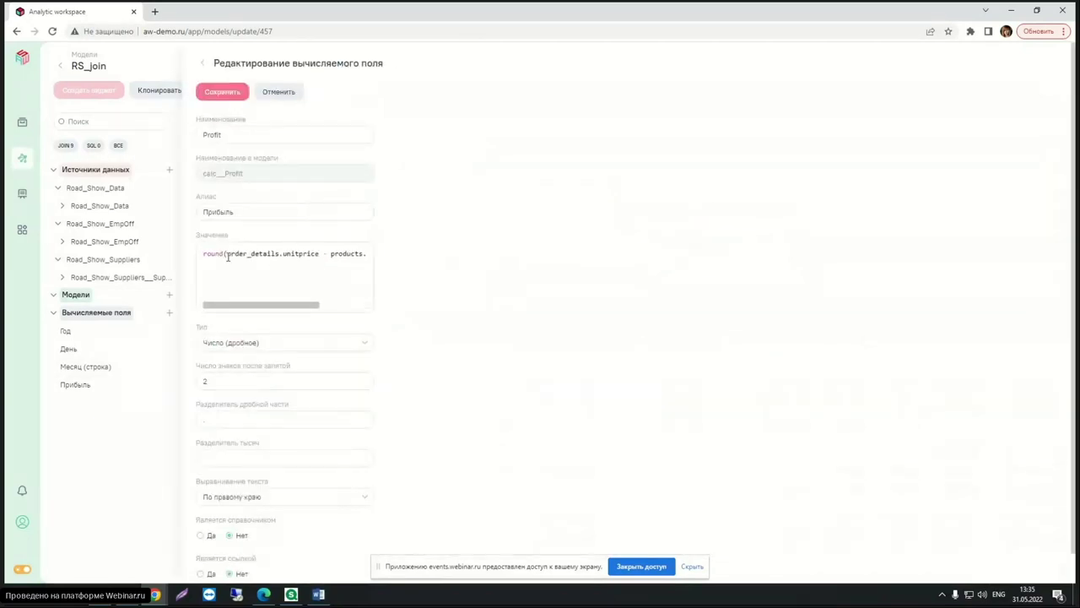
# Strip round( and , 2) from the Profit formula, save it, and inspect the table columns.
pyautogui.moveTo(225, 256); pyautogui.dragTo(178, 264)
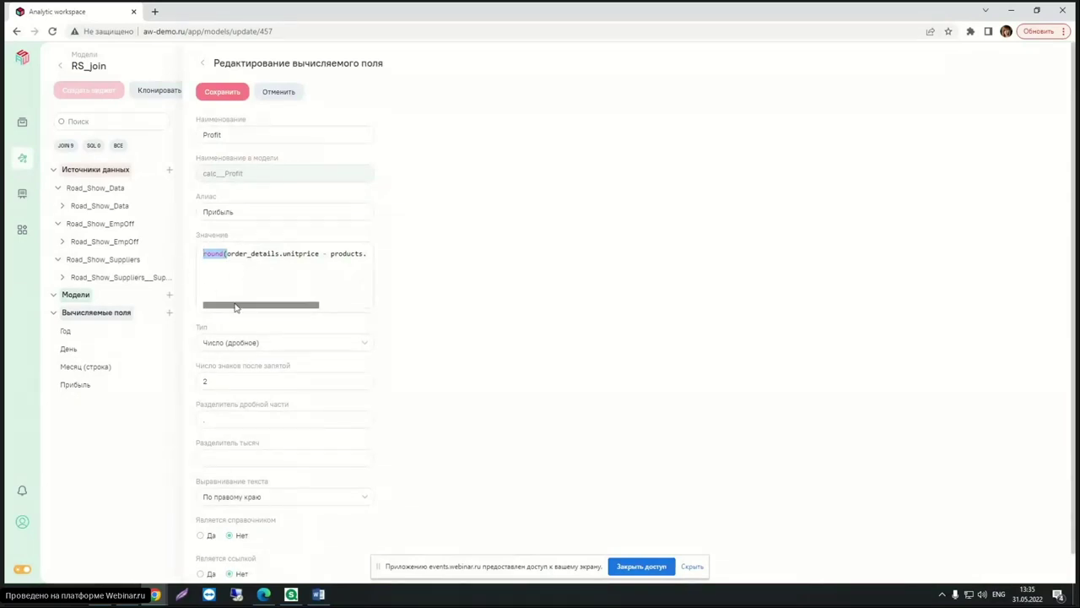
pyautogui.press('Delete')
pyautogui.moveTo(237, 308)
pyautogui.mouseDown()
pyautogui.moveTo(339, 285)
pyautogui.moveTo(354, 260)
pyautogui.mouseUp()
pyautogui.press('Delete')
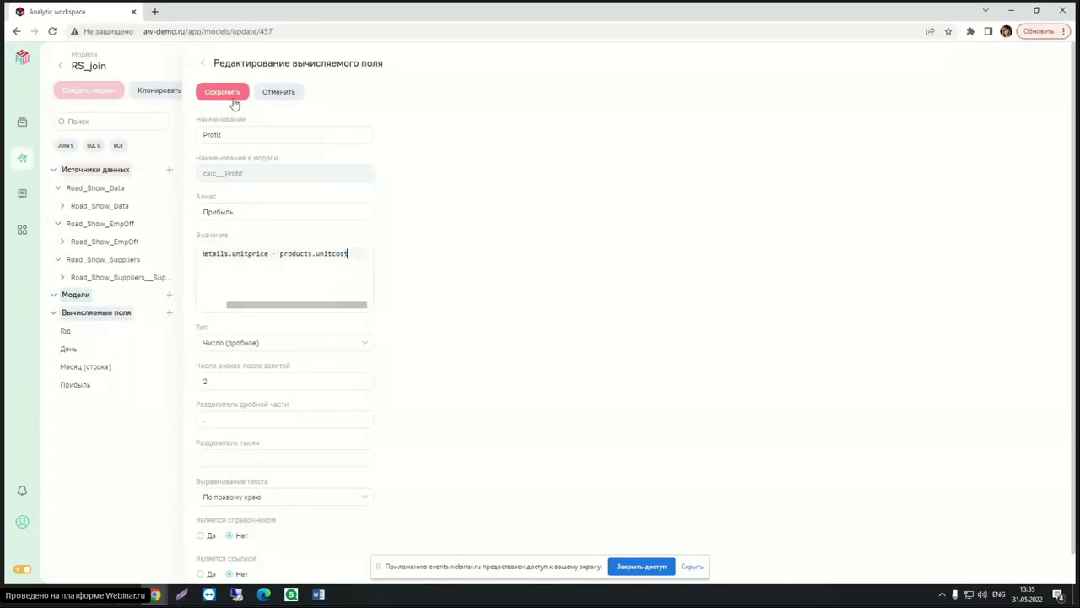
pyautogui.click(216, 92)
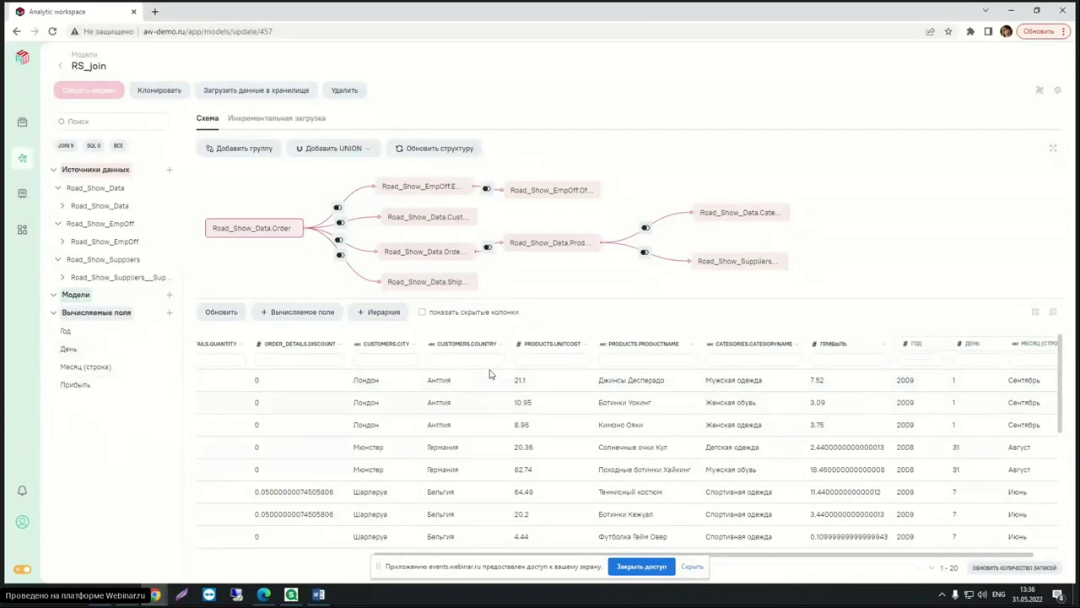
pyautogui.doubleClick(467, 342)
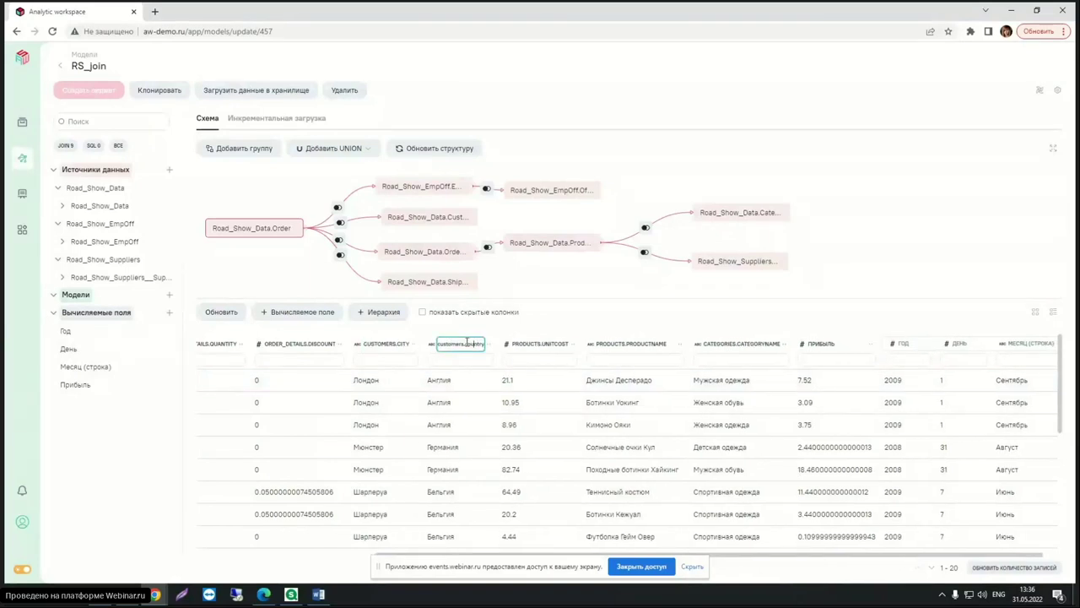
pyautogui.doubleClick(544, 343)
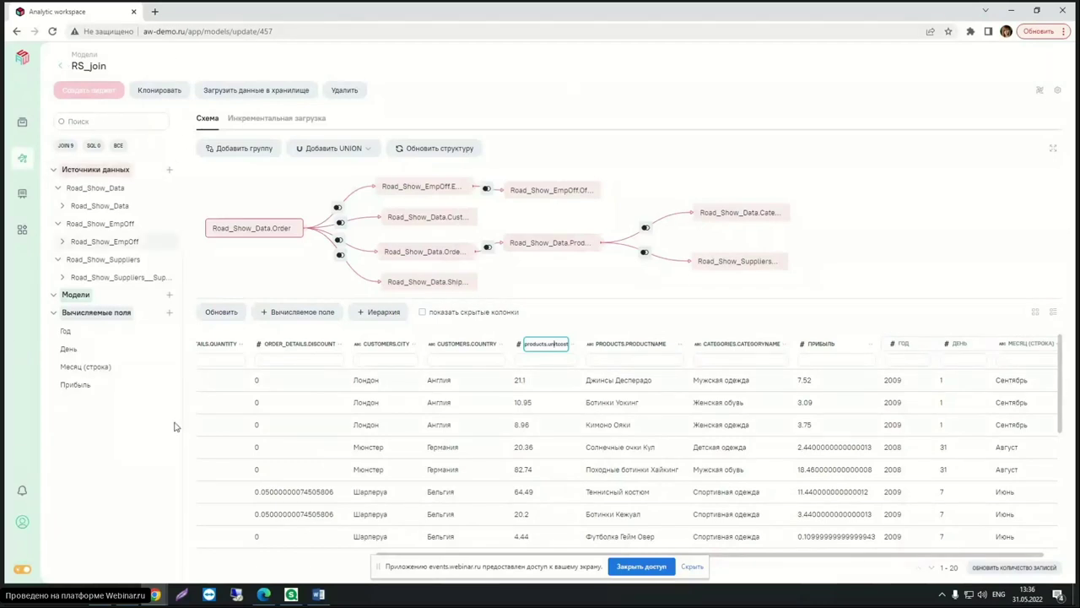
# Open the RS_final model and scroll to its Прибыль, Скидка and СрЦена columns.
pyautogui.click(59, 69)
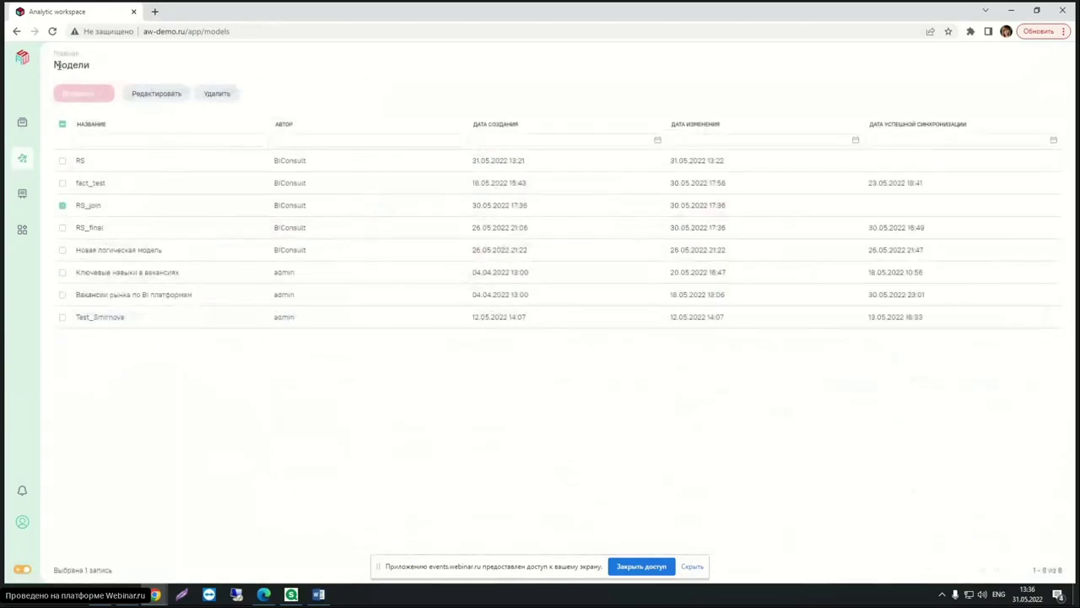
pyautogui.click(62, 229)
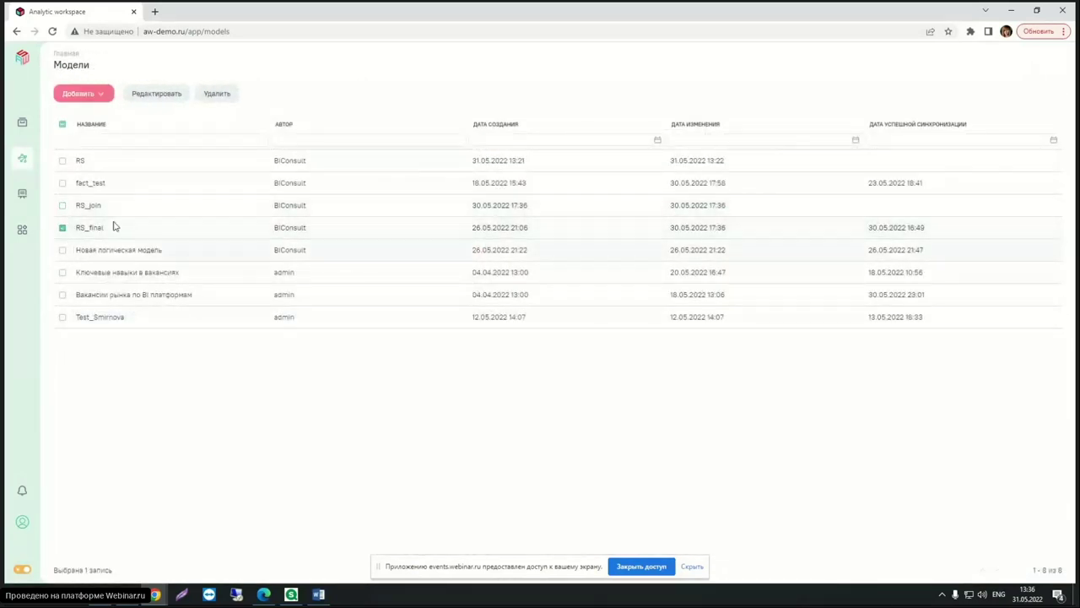
pyautogui.click(152, 95)
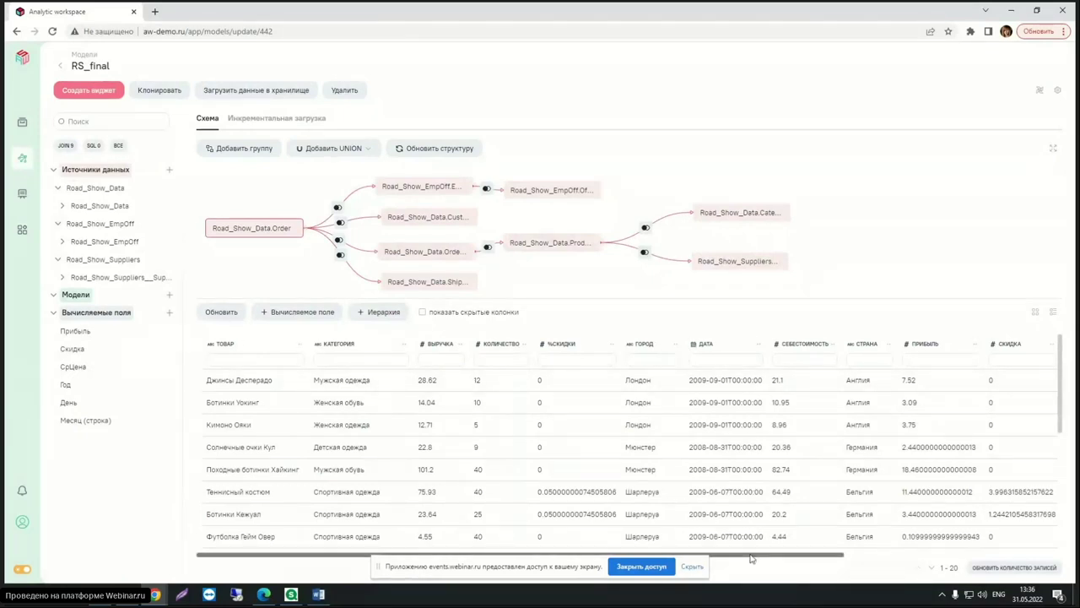
pyautogui.moveTo(751, 558); pyautogui.dragTo(967, 558)
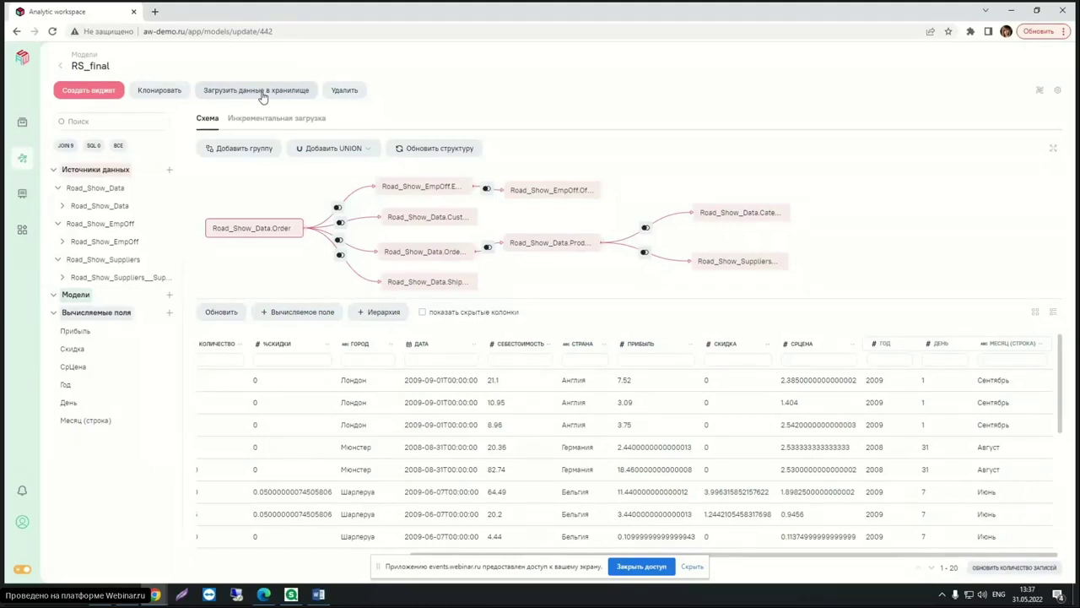
# Load the RS_final model's data into storage.
pyautogui.click(263, 96)
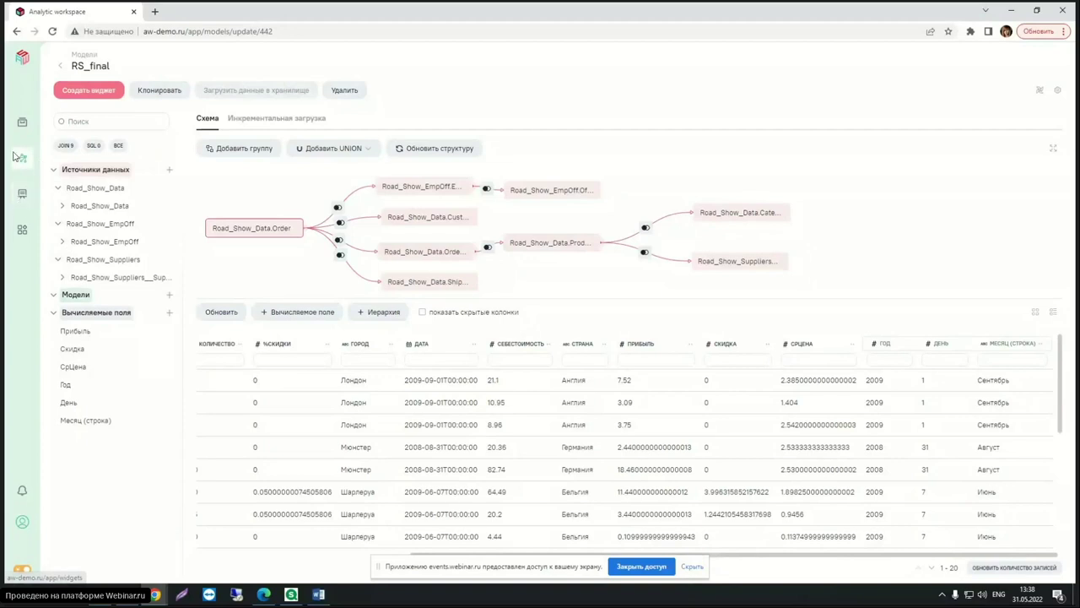
# Return to the Models list.
pyautogui.click(22, 160)
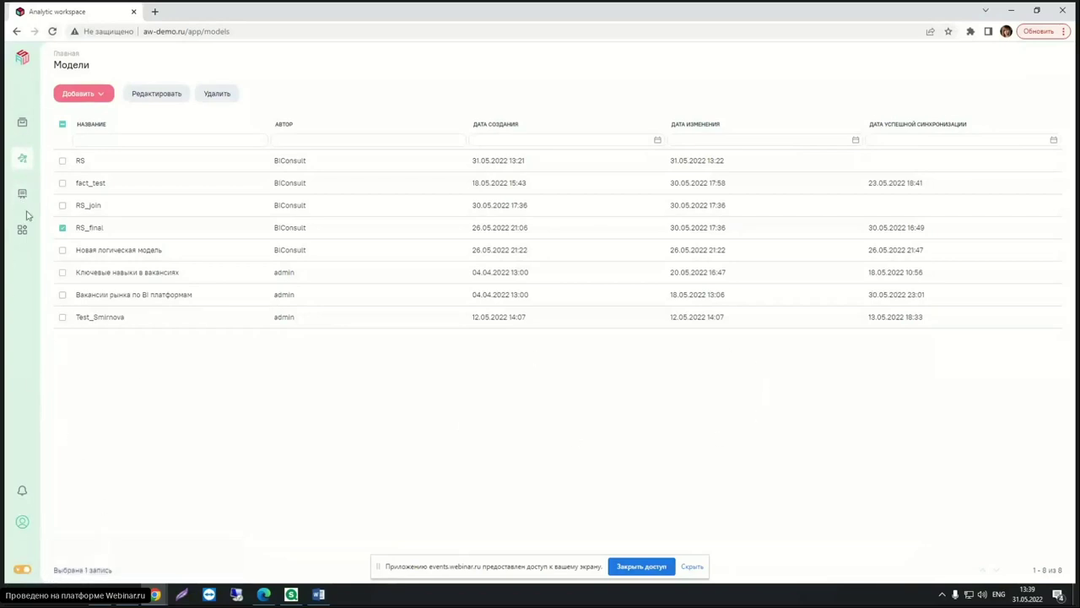
# Create a new widget from the Виджеты list and show the six models it can attach.
pyautogui.click(20, 125)
pyautogui.click(23, 159)
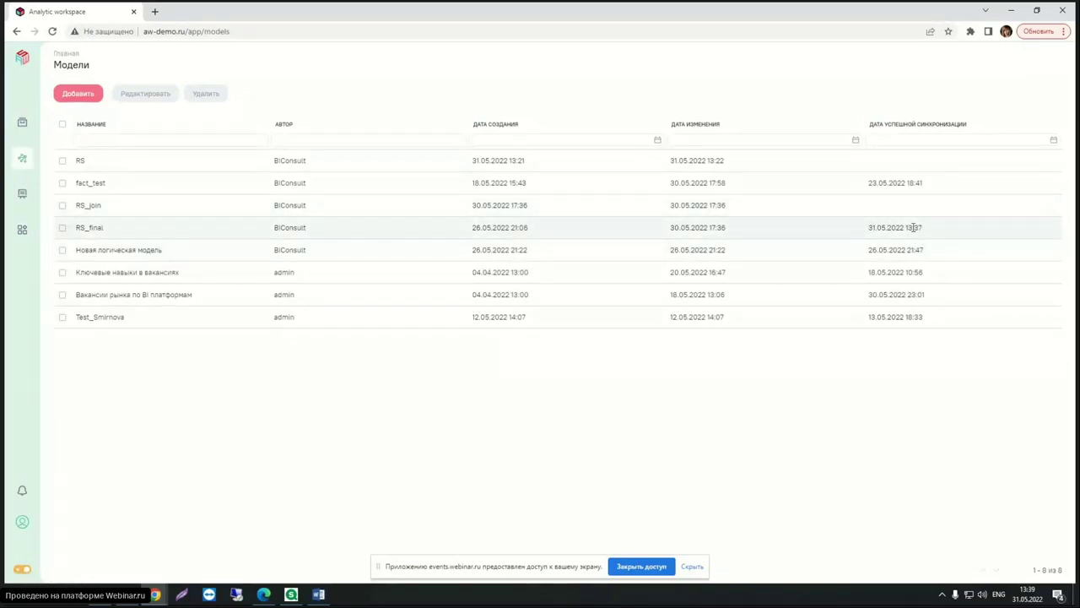
pyautogui.click(24, 196)
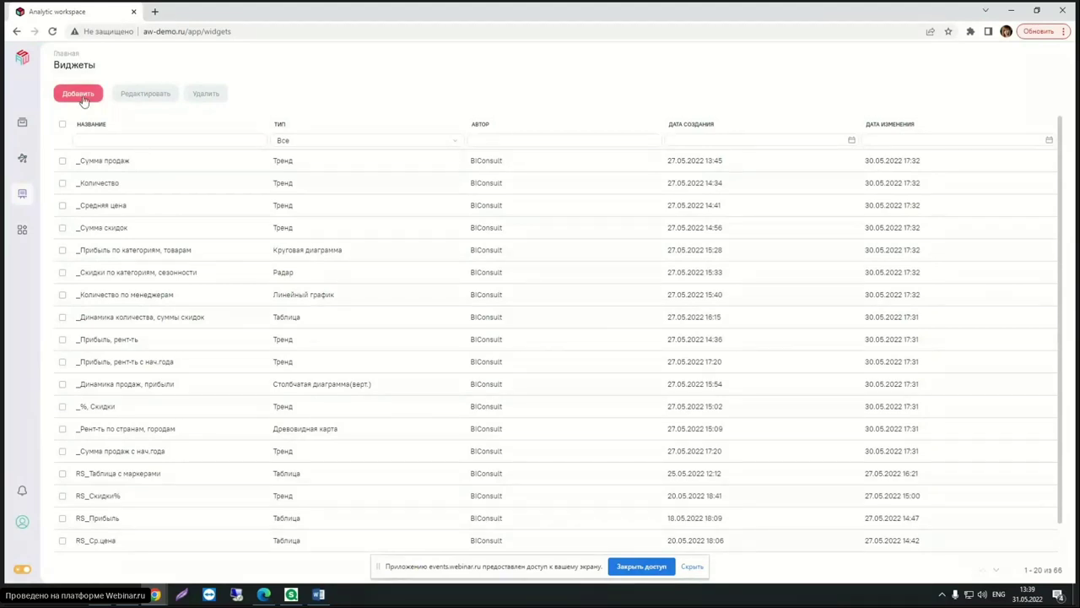
pyautogui.click(79, 93)
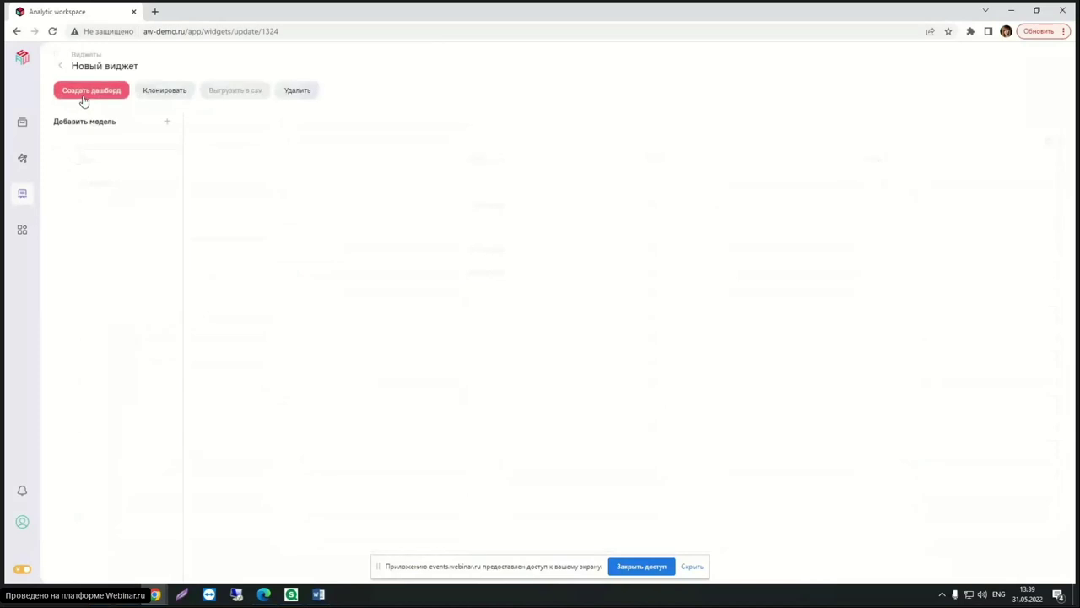
pyautogui.click(166, 121)
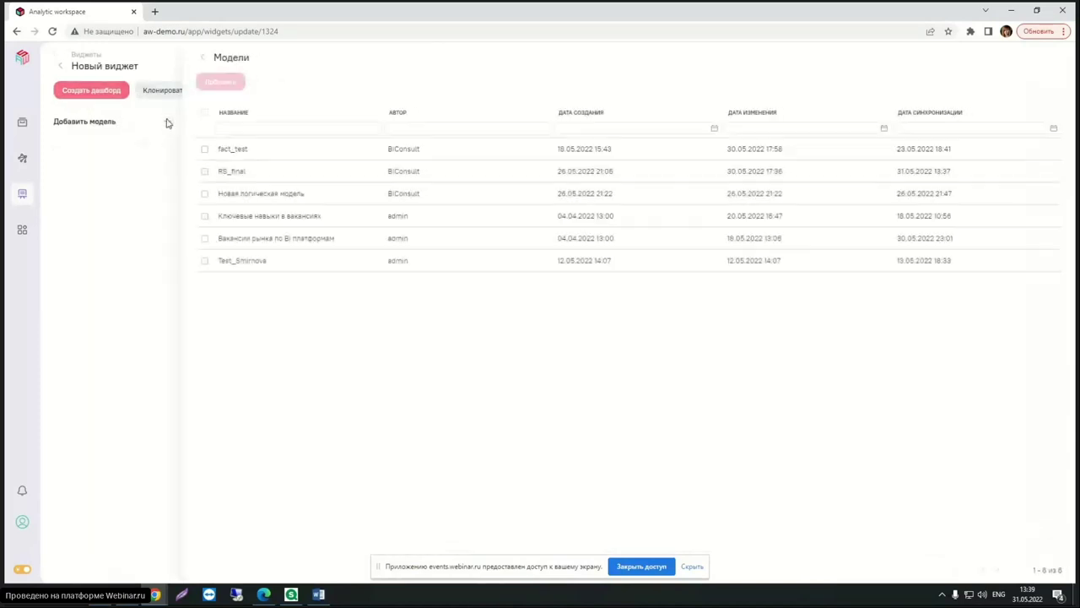
# Tick RS_final in the Модели list and add it to the new widget.
pyautogui.click(204, 171)
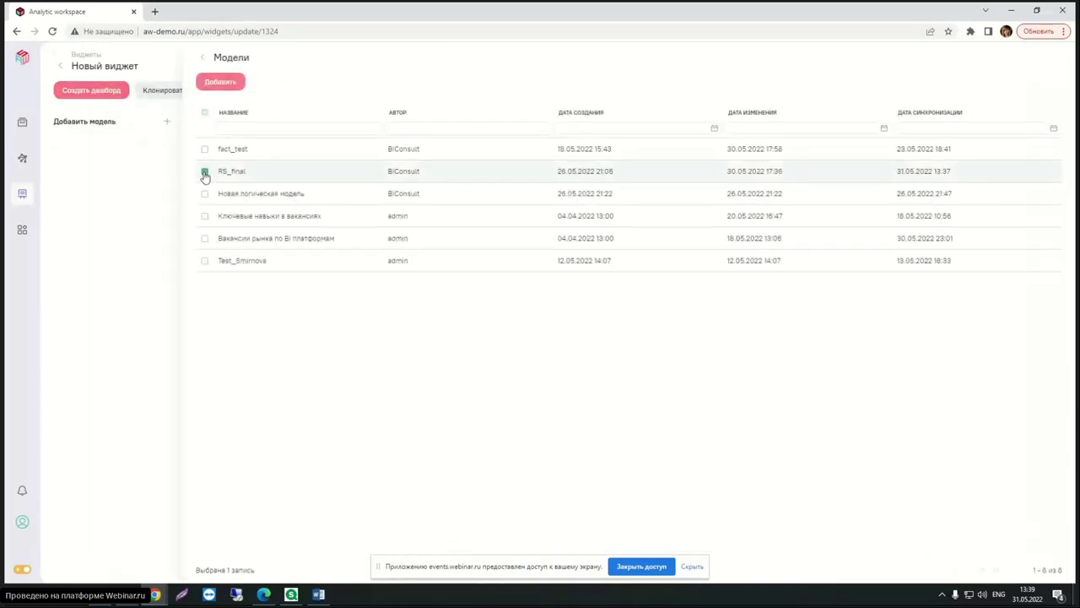
pyautogui.click(216, 84)
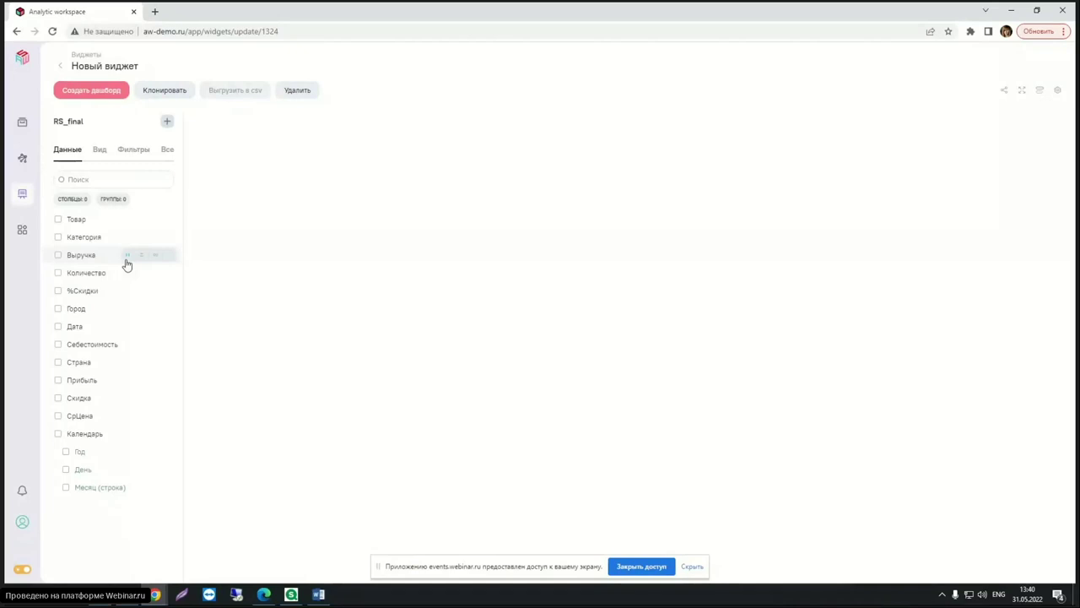
# Add Выручка grouped by Календарь > Год and bring up Выручка's field settings.
pyautogui.click(126, 262)
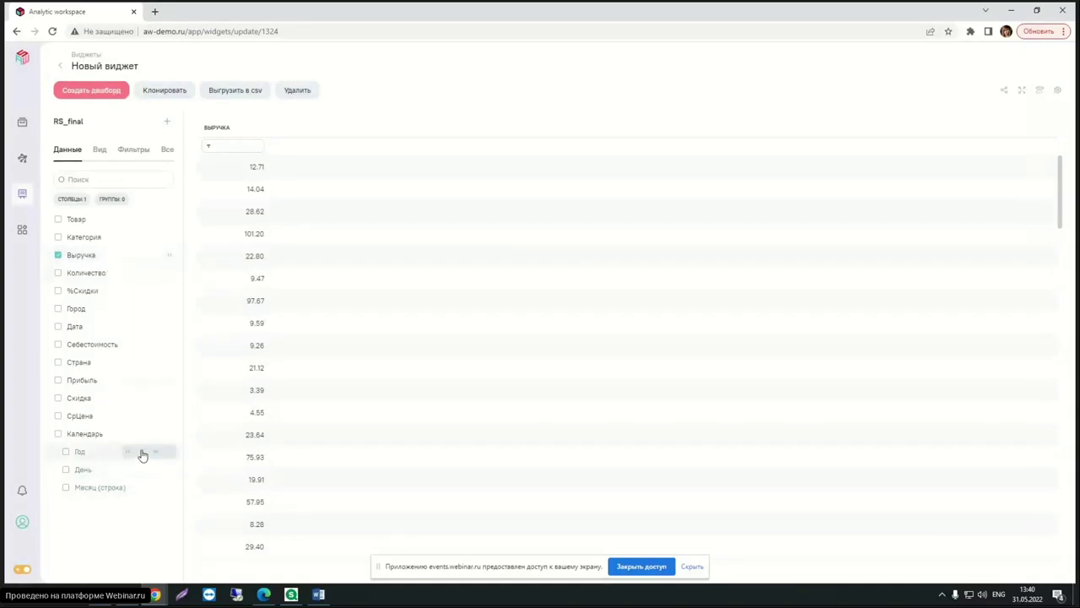
pyautogui.click(143, 454)
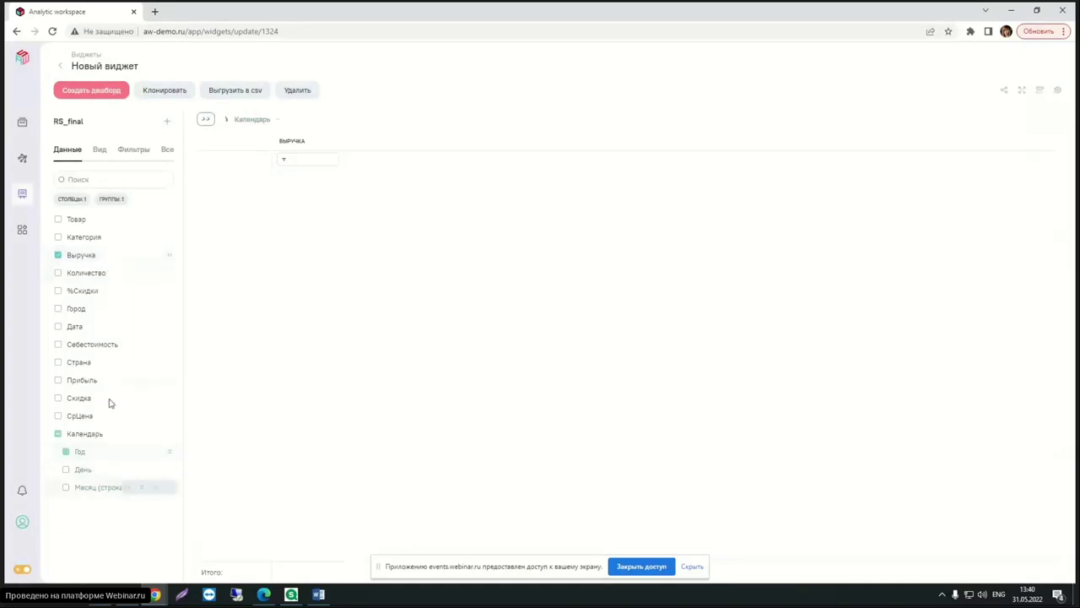
pyautogui.click(170, 256)
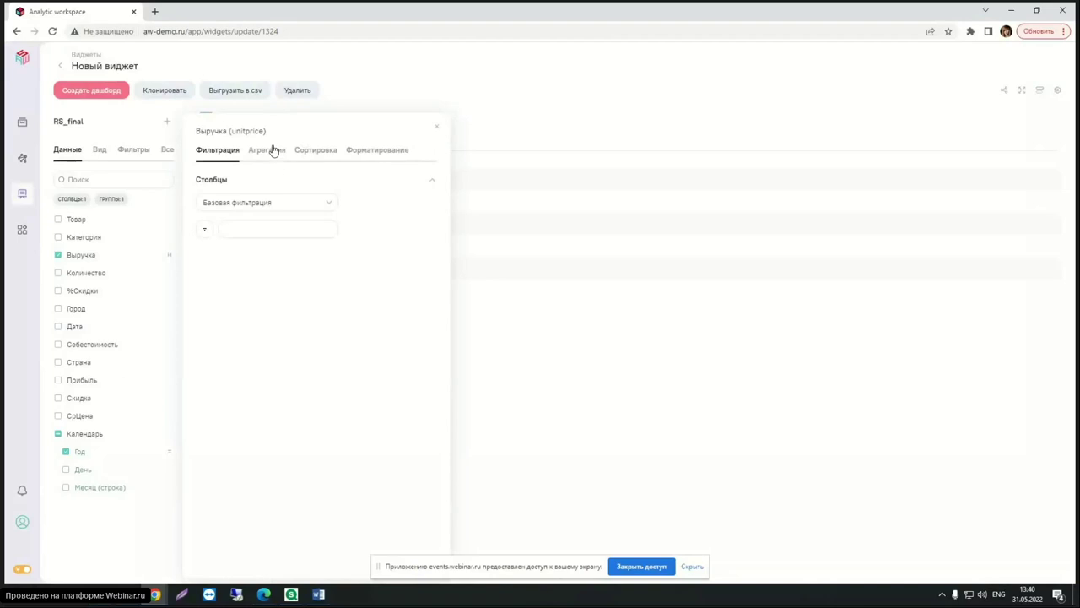
# Aggregate Выручка as Сумма for both overall total and yearly subtotals, totalling 70 326.57.
pyautogui.click(436, 126)
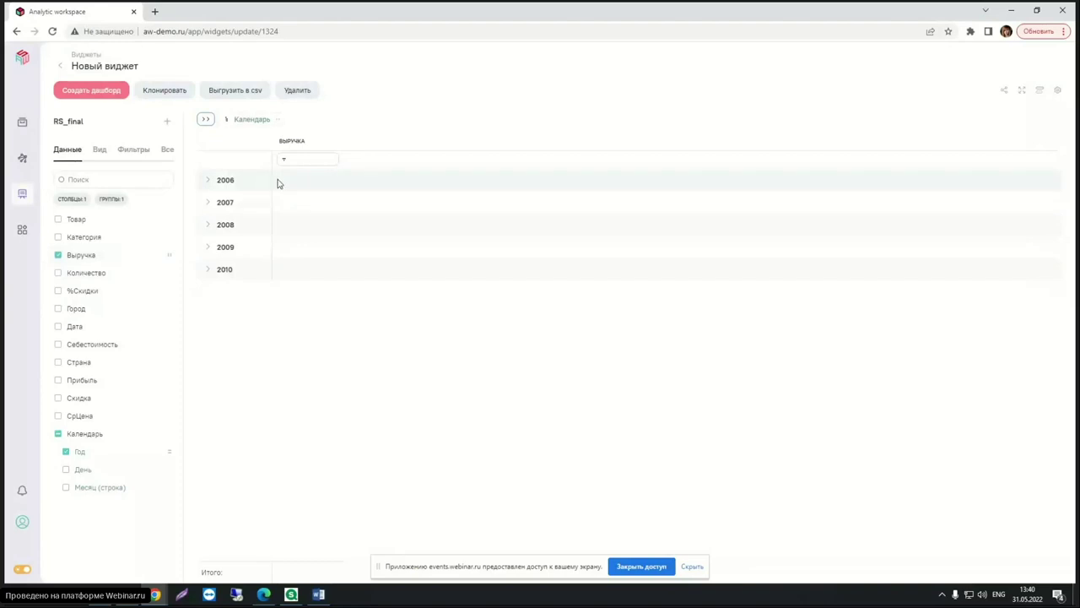
pyautogui.click(171, 261)
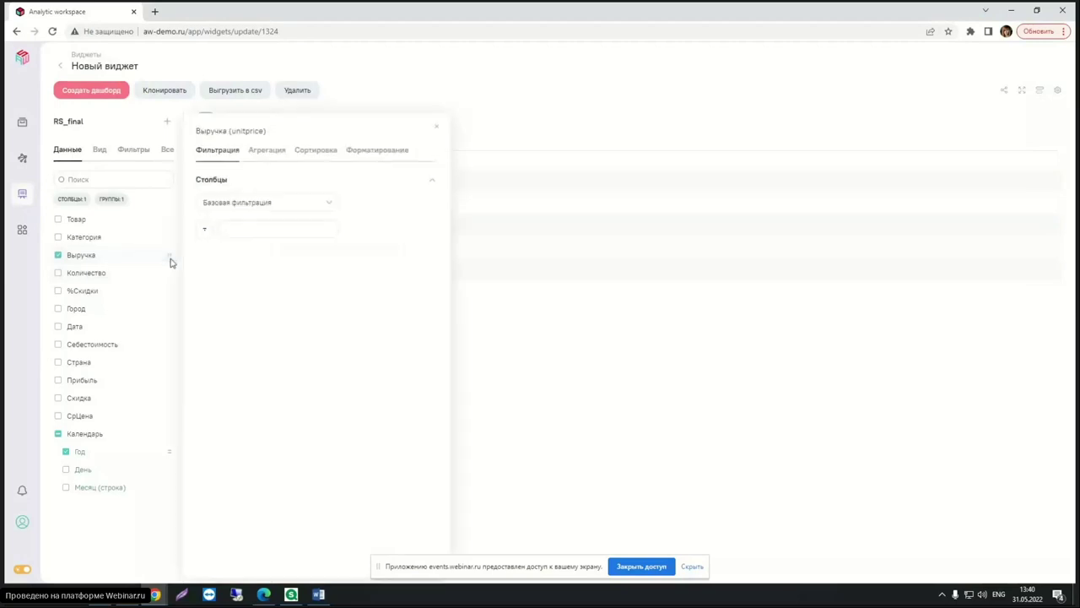
pyautogui.click(265, 152)
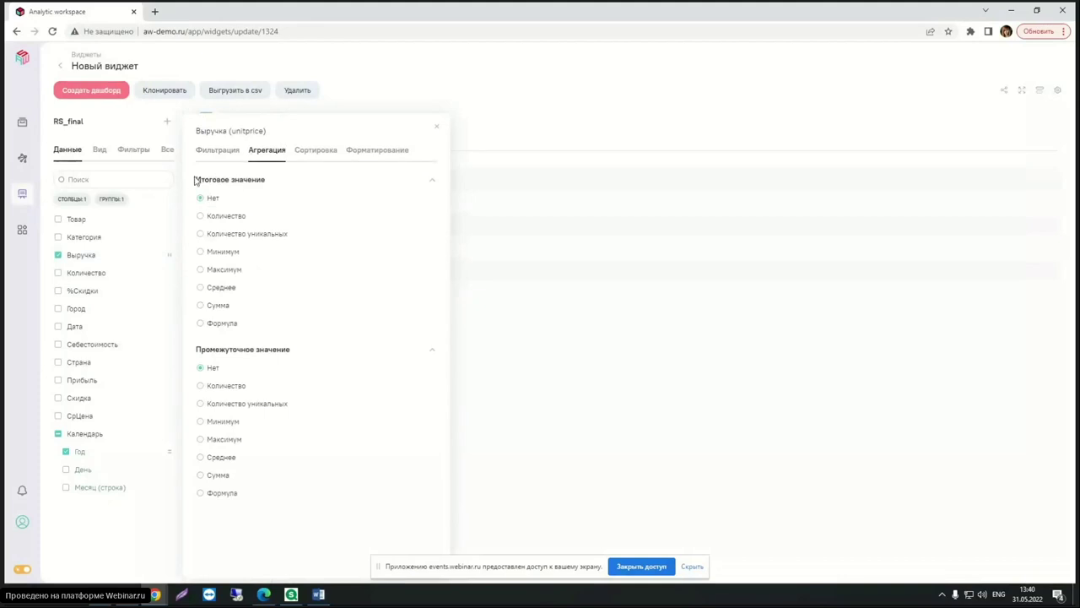
pyautogui.click(211, 310)
pyautogui.click(217, 478)
pyautogui.click(435, 132)
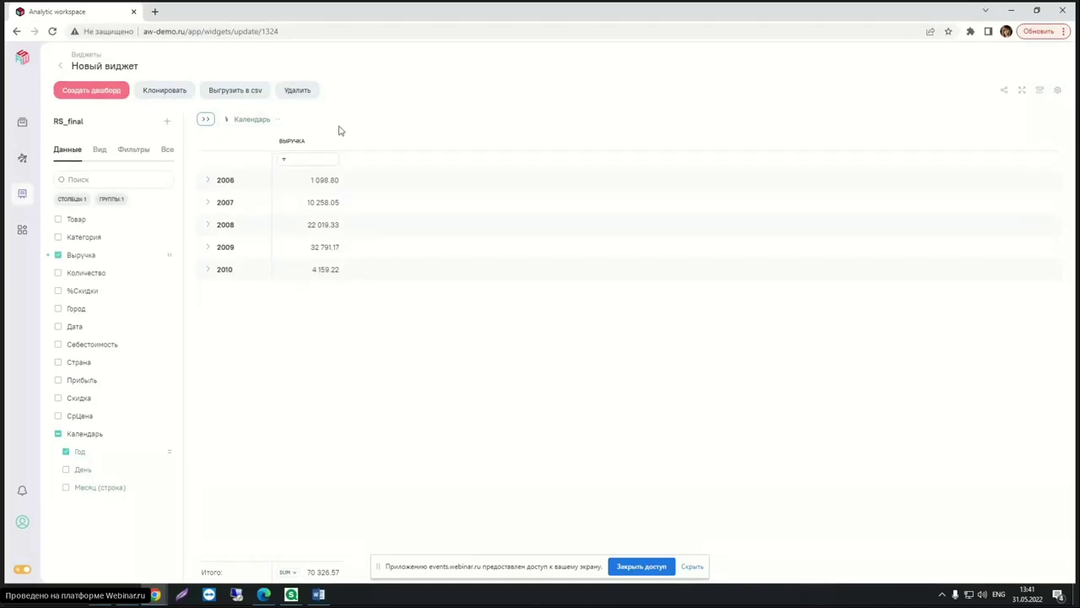
# Switch the widget to the Тренд view, showing 1 098.80 against 70 326.57.
pyautogui.click(101, 150)
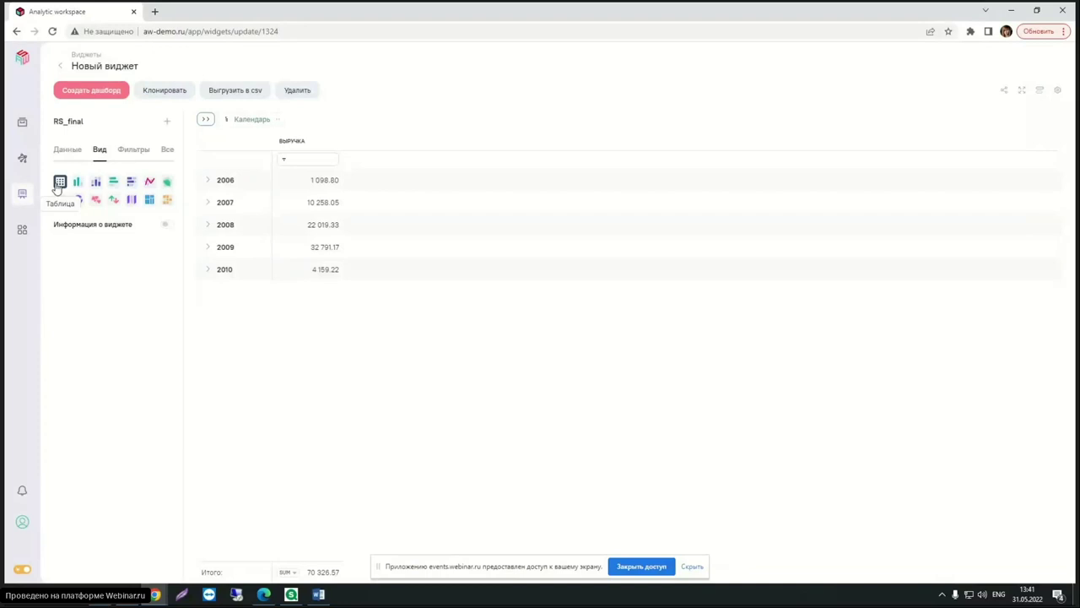
pyautogui.click(112, 203)
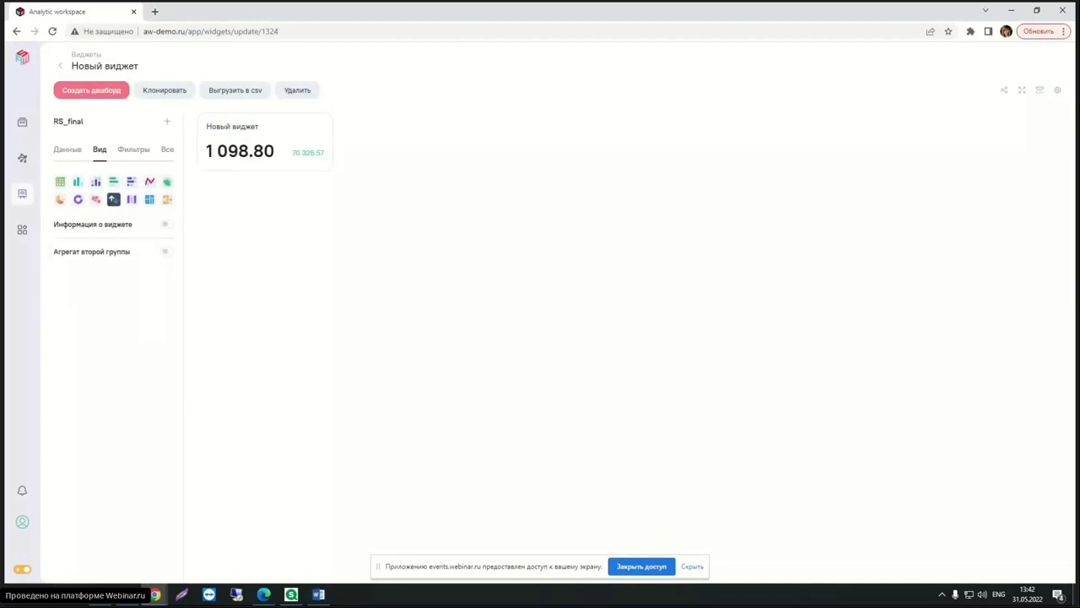
pyautogui.hotkey('alt', 'Tab')
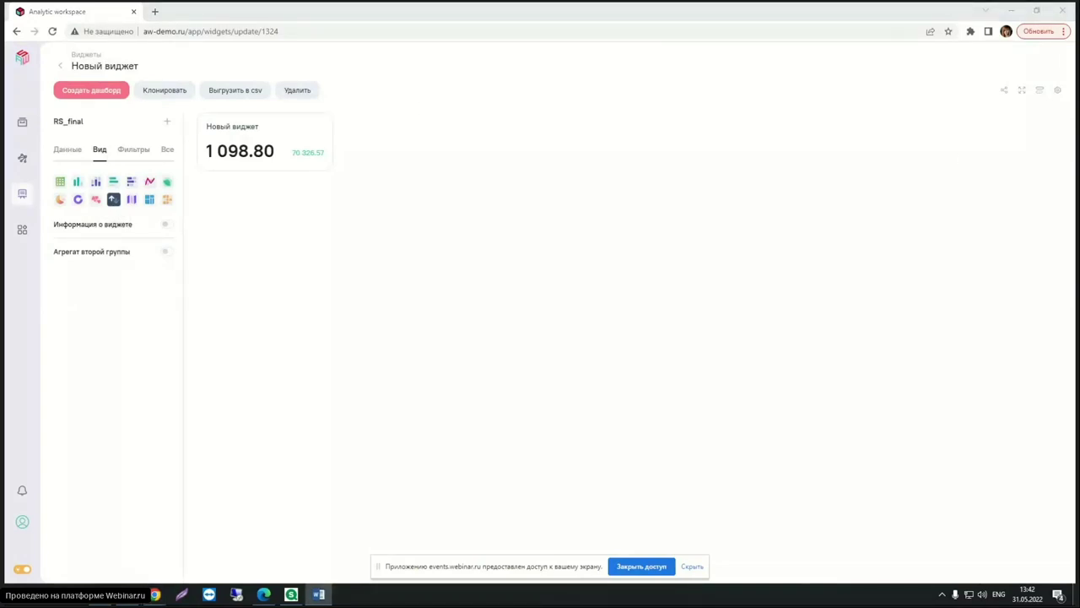
# Rename the widget to 'Сумма продаж' and switch its view back to Таблица.
pyautogui.click(127, 66)
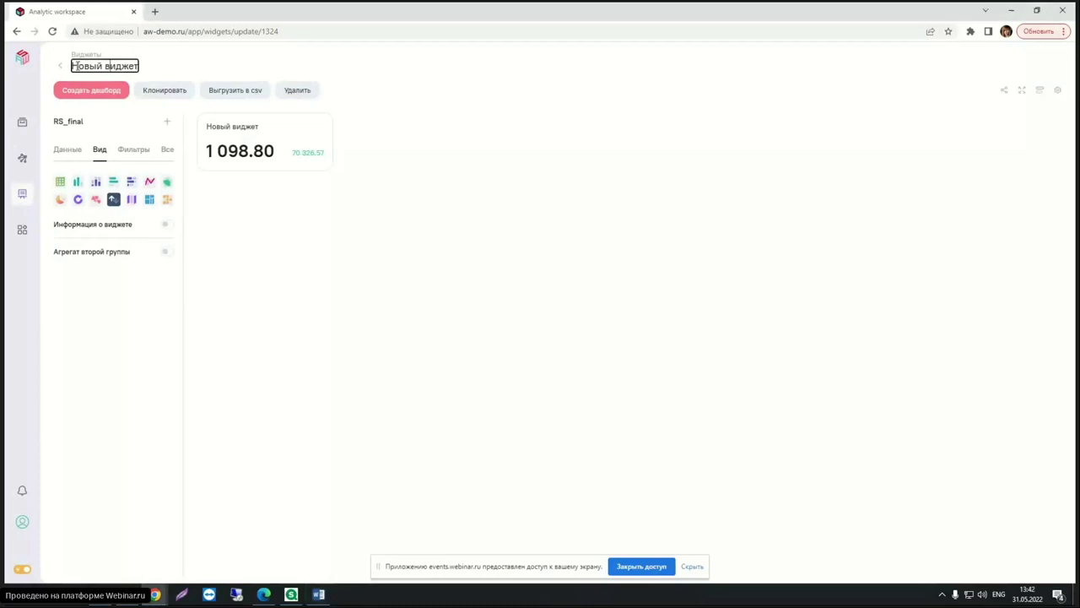
pyautogui.moveTo(72, 66); pyautogui.dragTo(139, 67)
pyautogui.write('Сумма продаж')
pyautogui.click(263, 60)
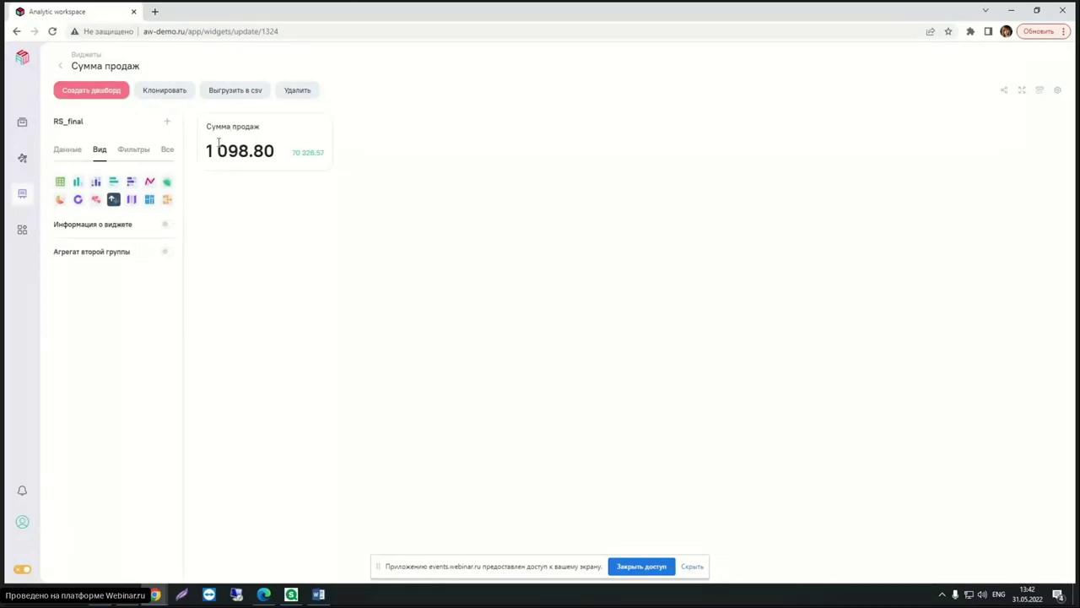
pyautogui.click(61, 182)
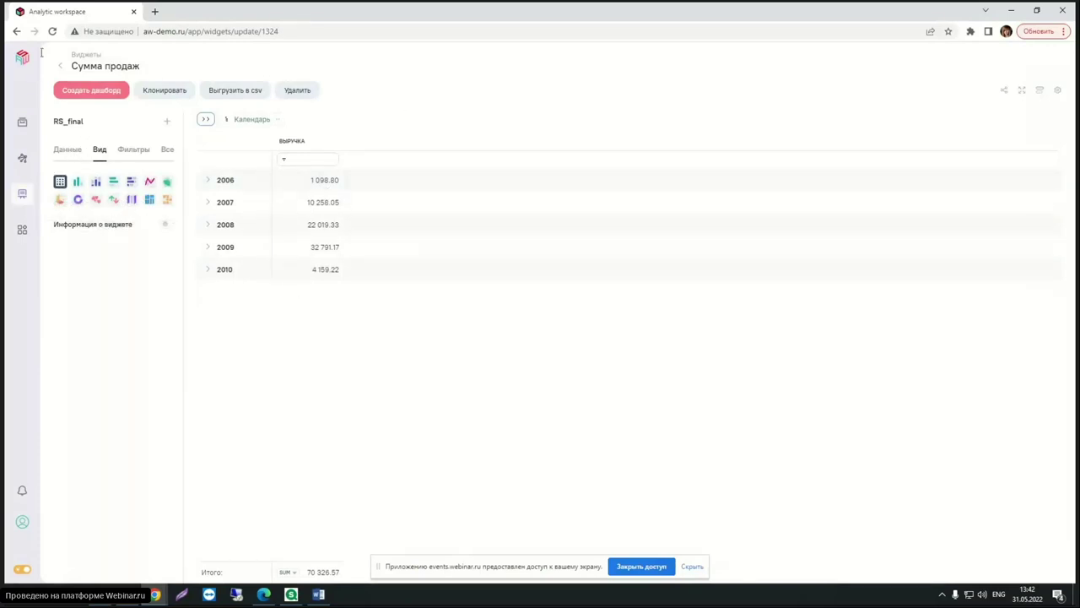
# Set Выручка's Промежуточное значение aggregation to Нет, removing the per-year subtotals.
pyautogui.click(68, 152)
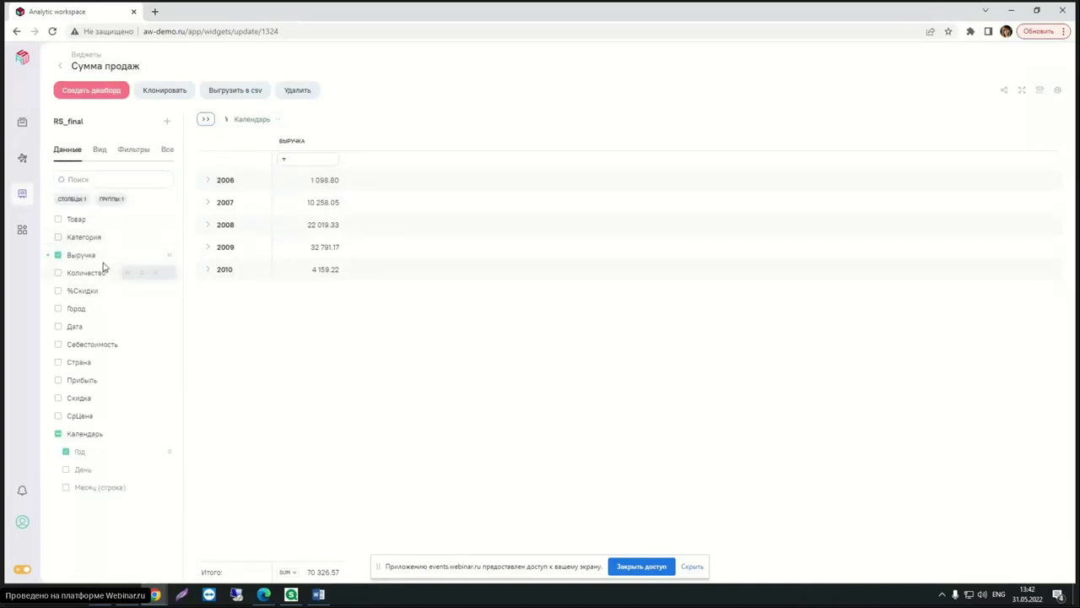
pyautogui.click(170, 257)
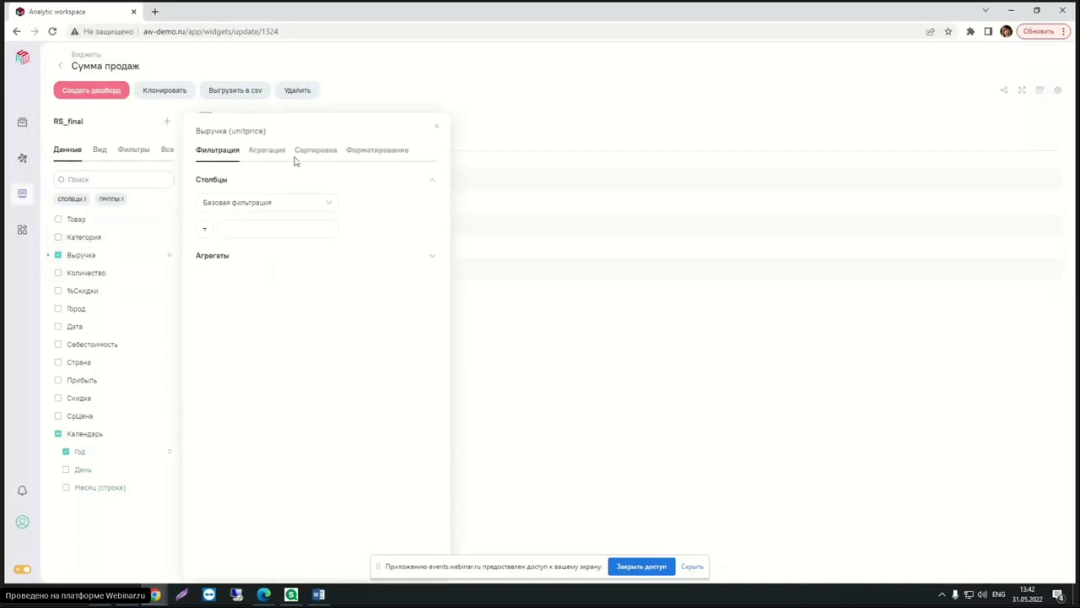
pyautogui.click(258, 155)
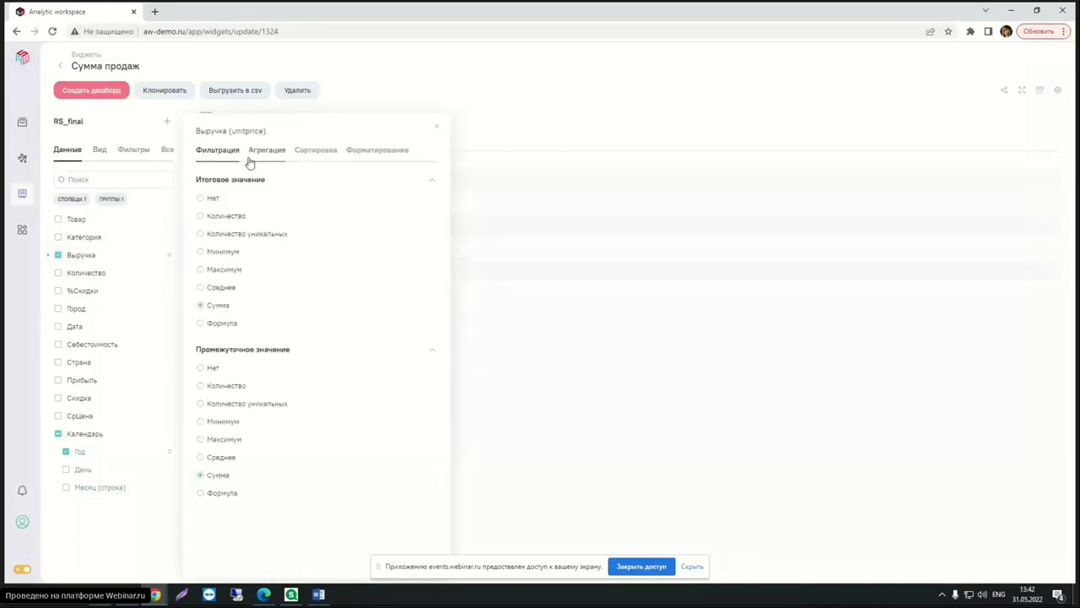
pyautogui.click(204, 369)
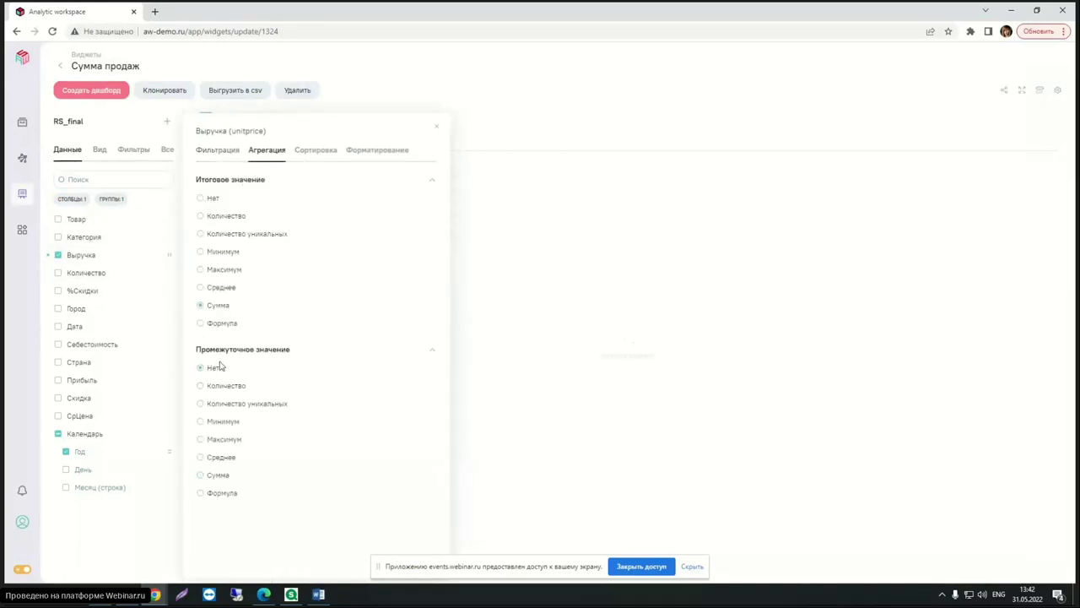
pyautogui.click(436, 127)
# Show the widget as a Тренд card again, then go to the Models list.
pyautogui.click(99, 149)
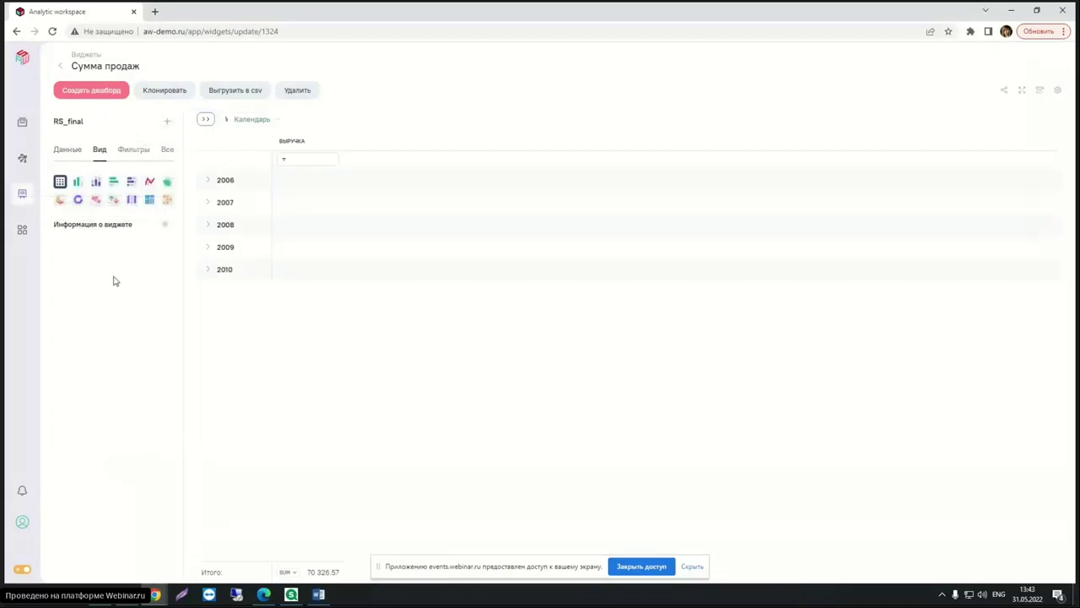
pyautogui.click(114, 199)
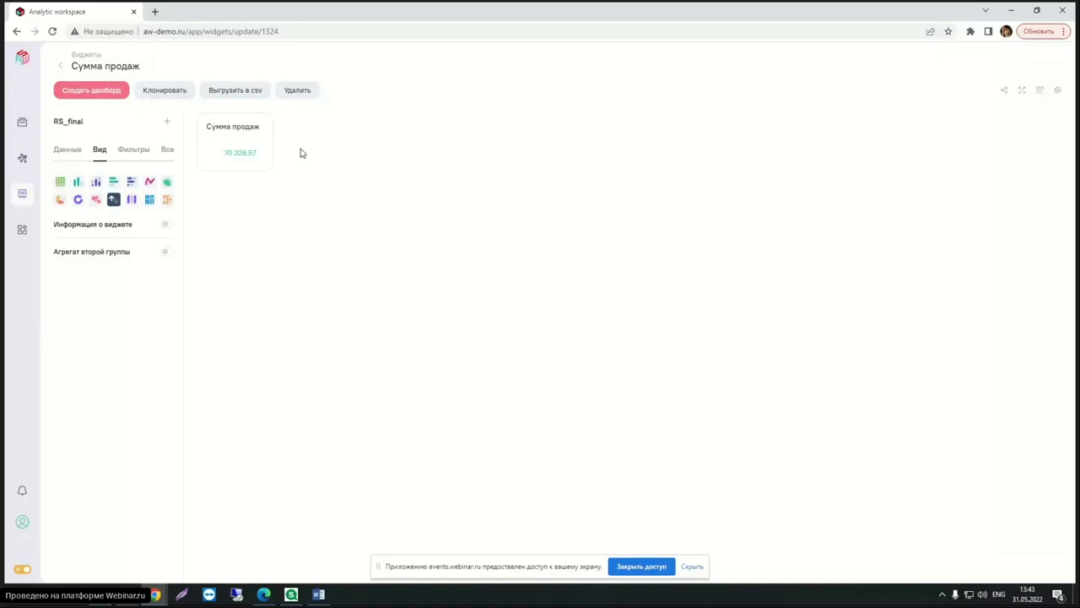
pyautogui.click(24, 157)
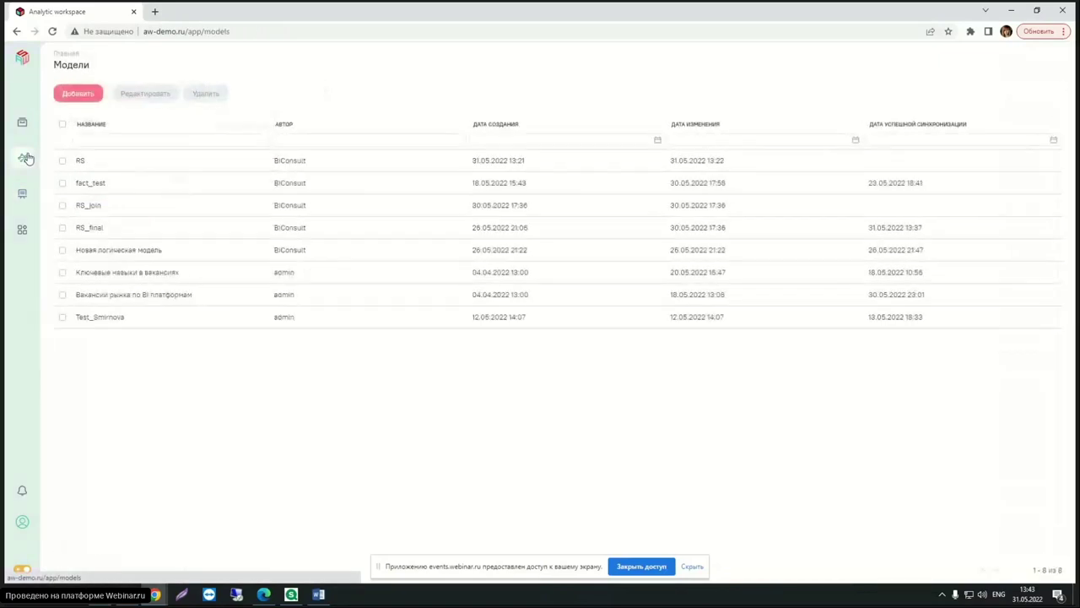
# Open RS_final for editing and start a new calculated field named Trend.
pyautogui.click(62, 227)
pyautogui.click(165, 96)
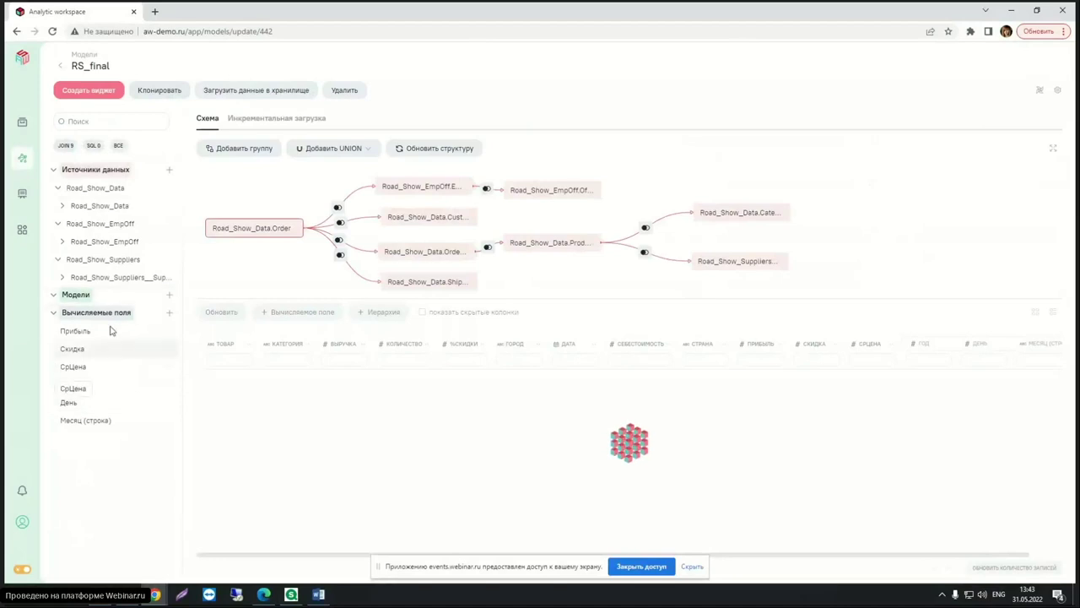
pyautogui.click(169, 312)
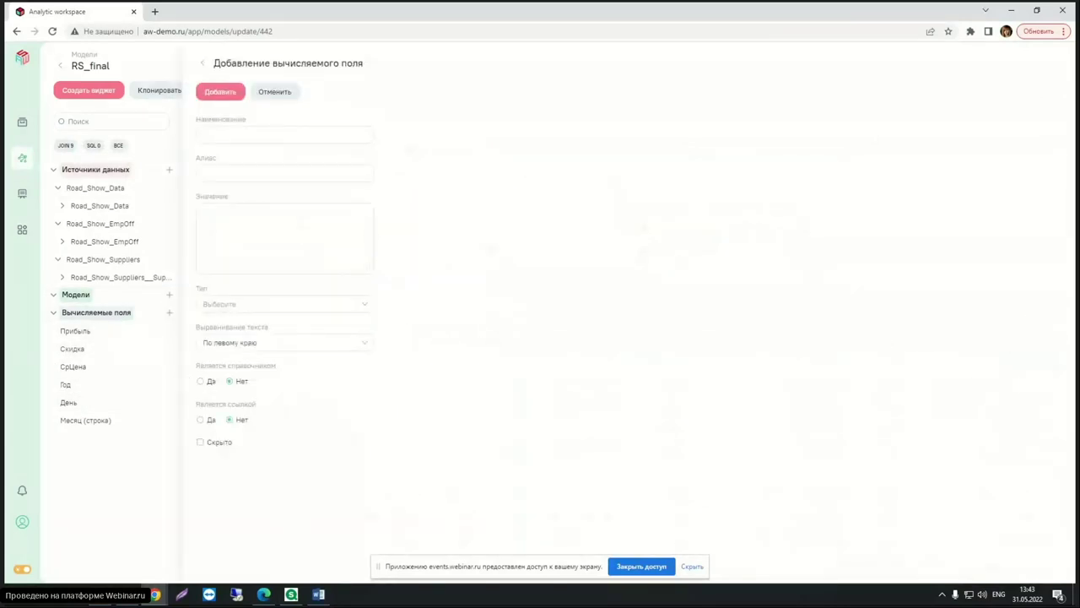
pyautogui.hotkey('alt', 'Tab')
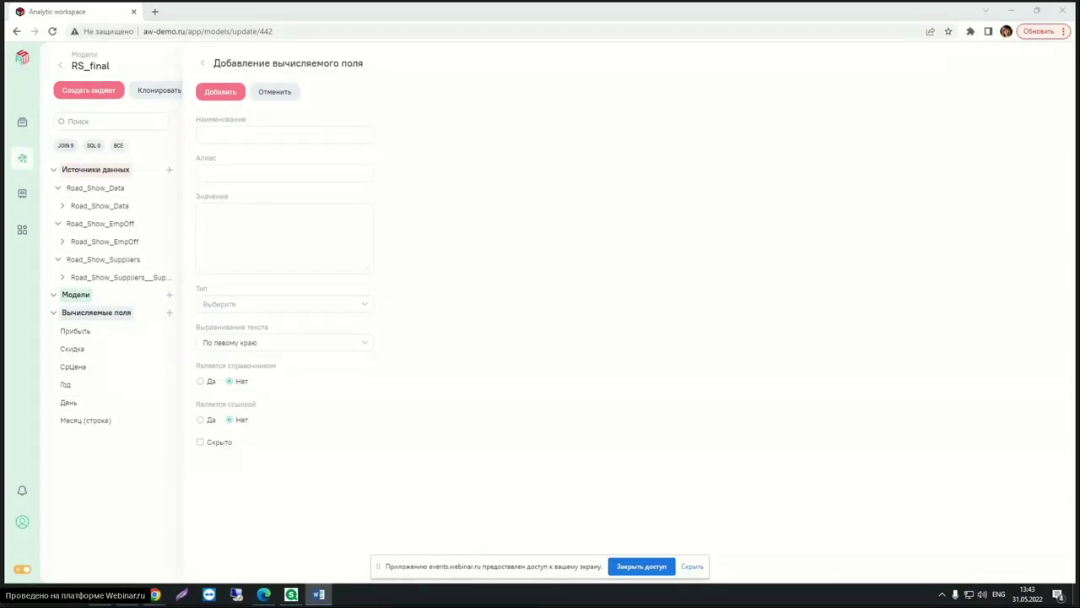
pyautogui.click(295, 135)
pyautogui.write('Trend')
pyautogui.hotkey('alt', 'Tab')
# Give the field alias Тренд, paste its expression, set type Строка, and create it.
pyautogui.click(221, 173)
pyautogui.write('Тренд')
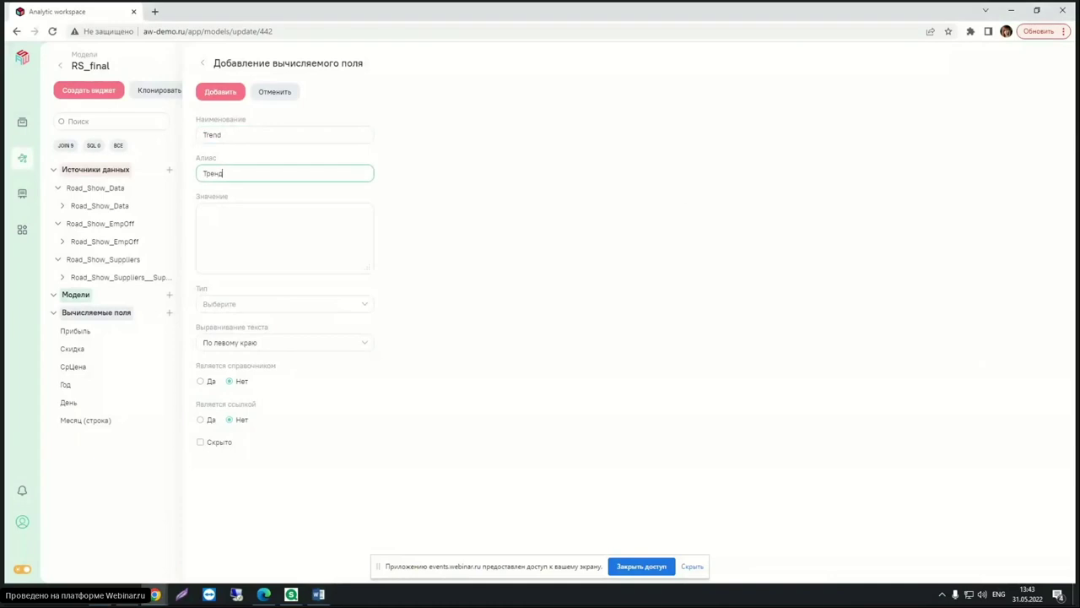
pyautogui.hotkey('alt', 'Tab')
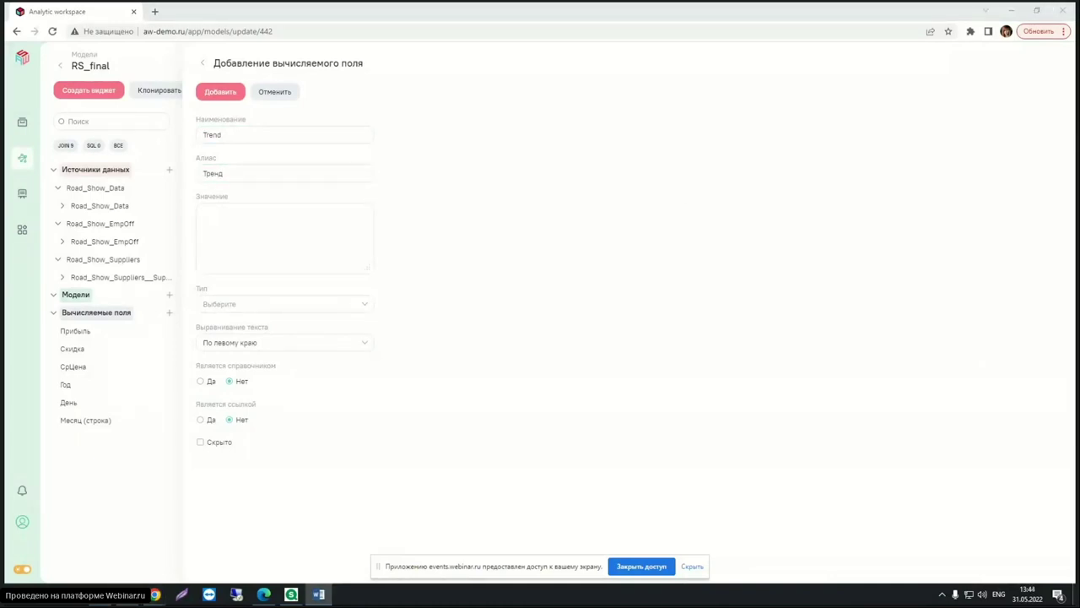
pyautogui.click(268, 233)
pyautogui.hotkey('ctrl', 'v')
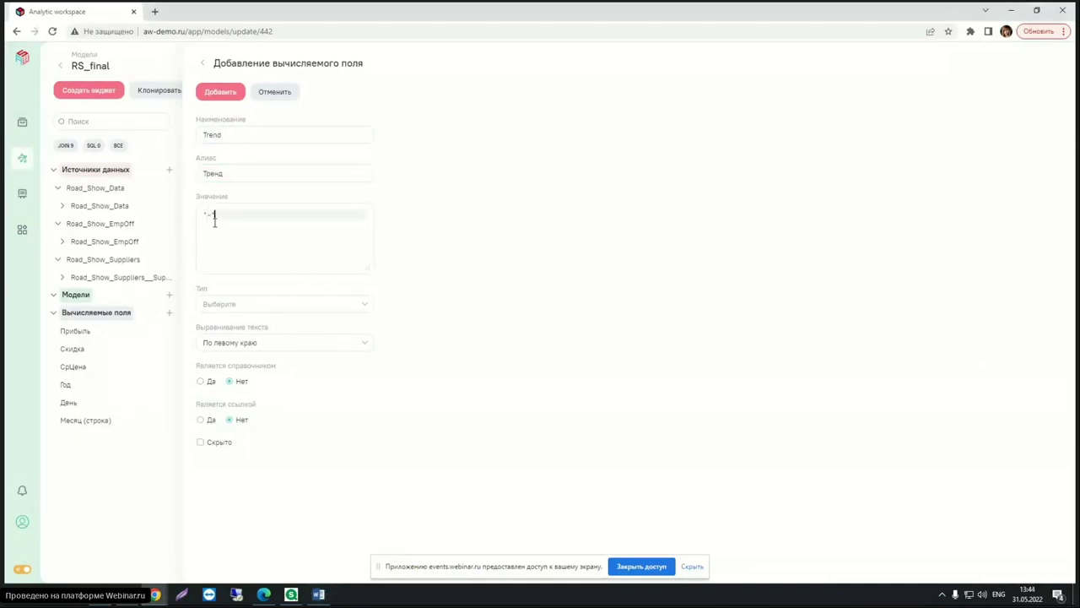
pyautogui.click(478, 207)
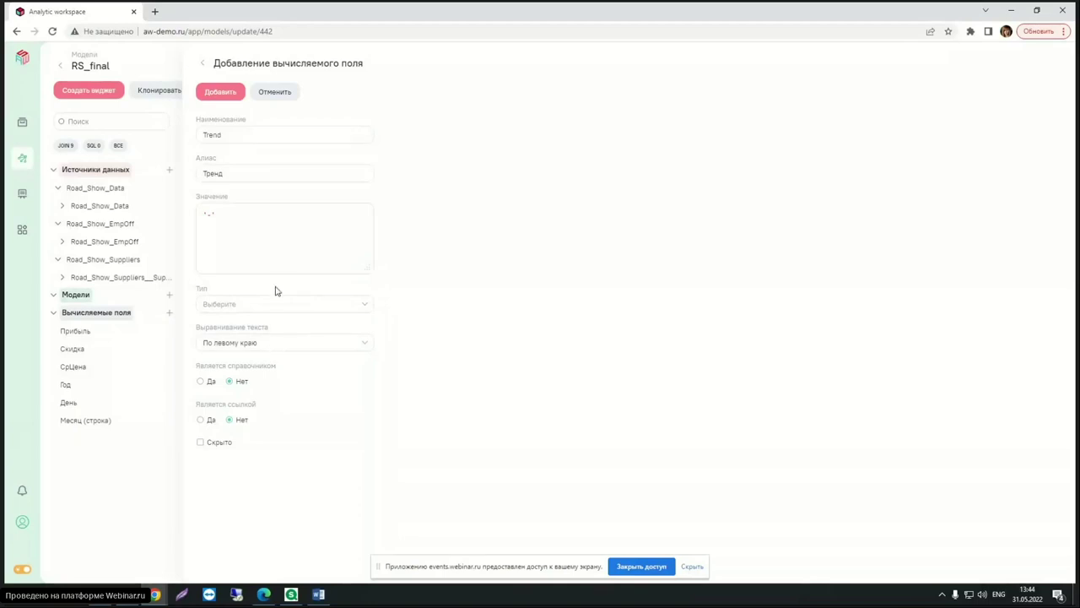
pyautogui.click(258, 307)
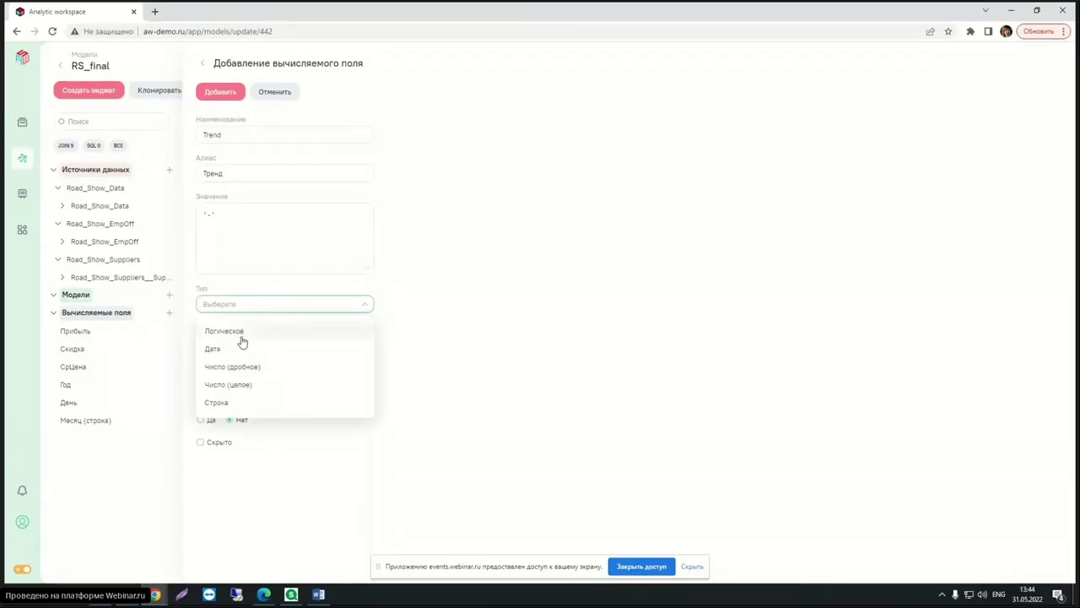
pyautogui.click(232, 403)
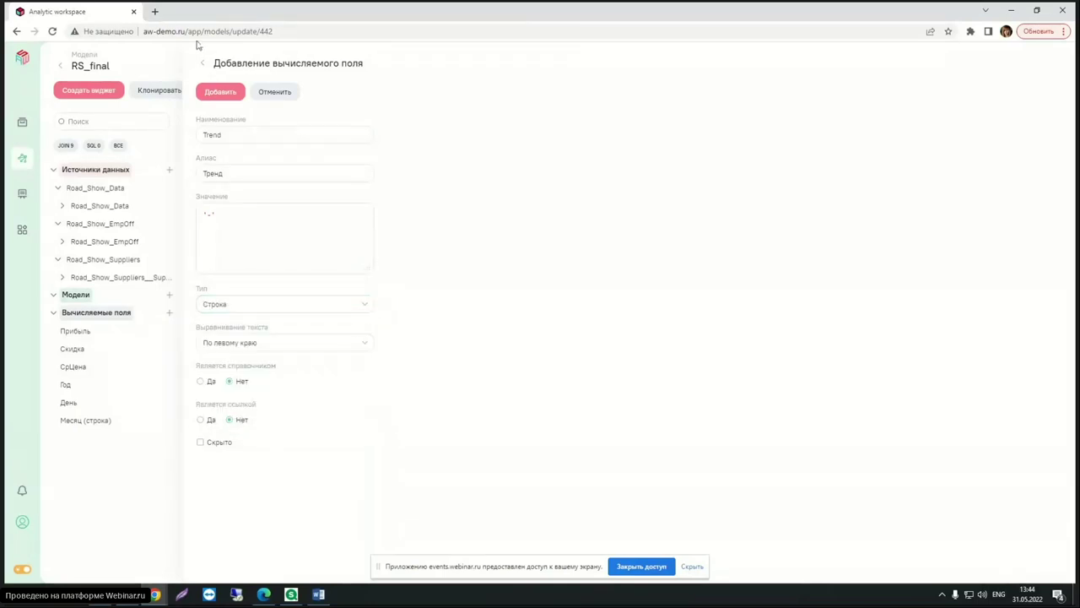
pyautogui.click(225, 92)
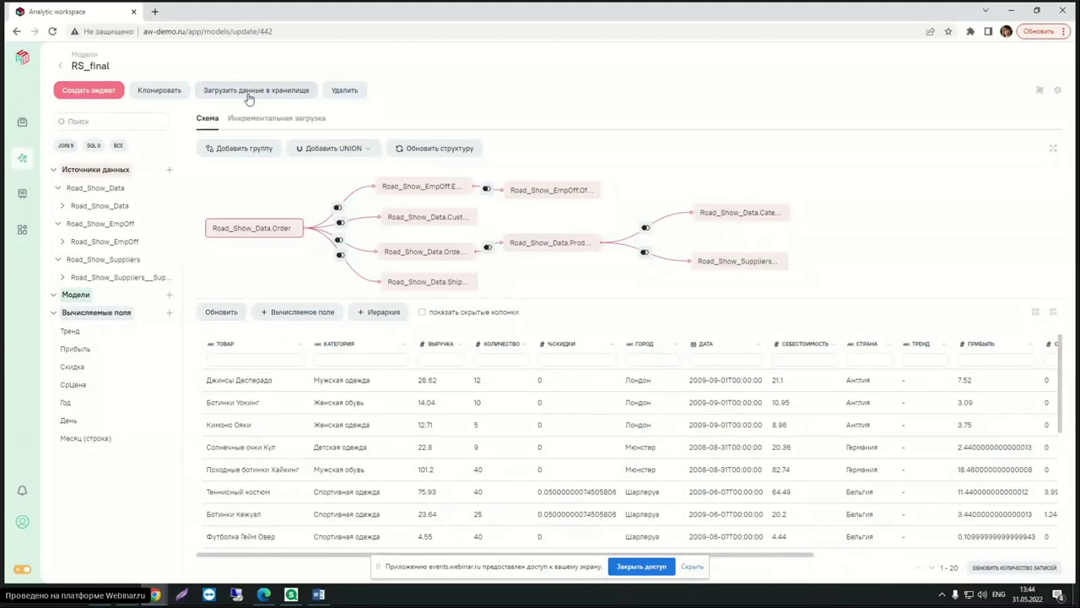
# Start loading RS_final into storage and view its incremental-load fragments 1–7.
pyautogui.click(249, 97)
pyautogui.click(258, 124)
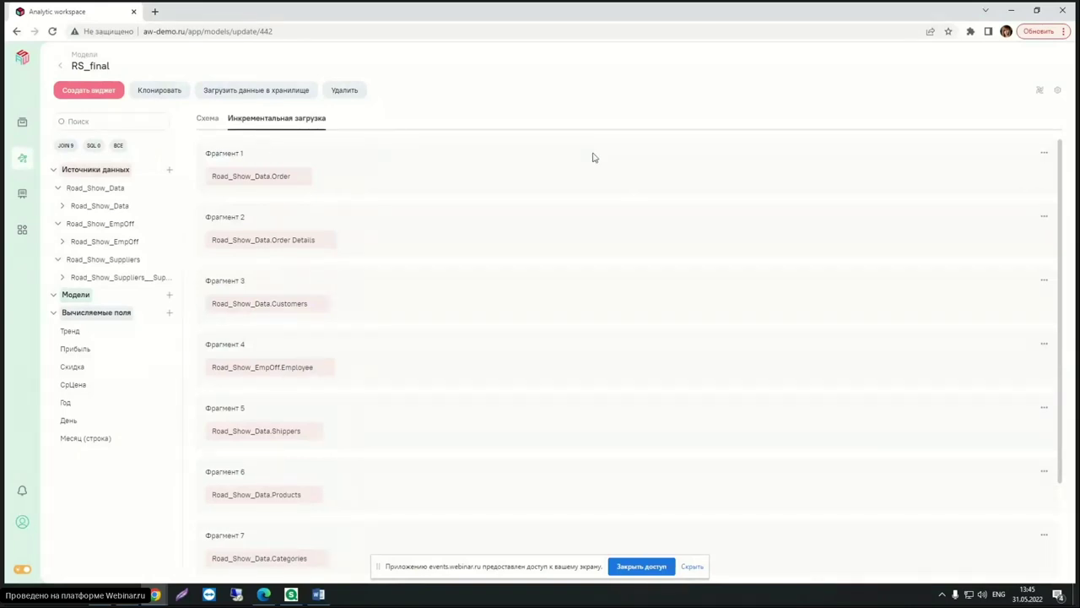
pyautogui.click(1046, 155)
pyautogui.click(1021, 171)
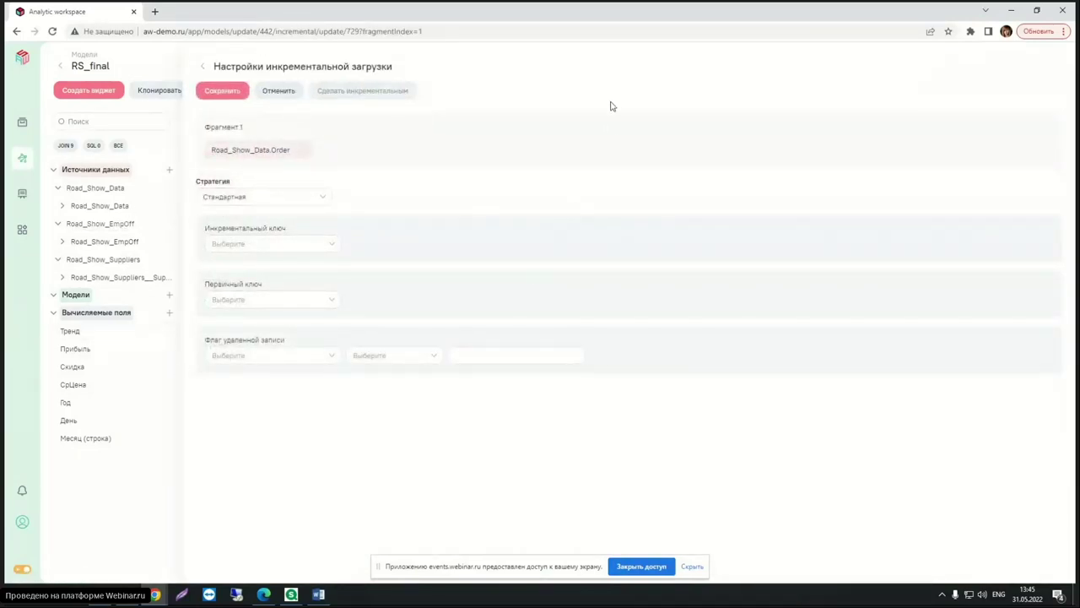
pyautogui.click(204, 70)
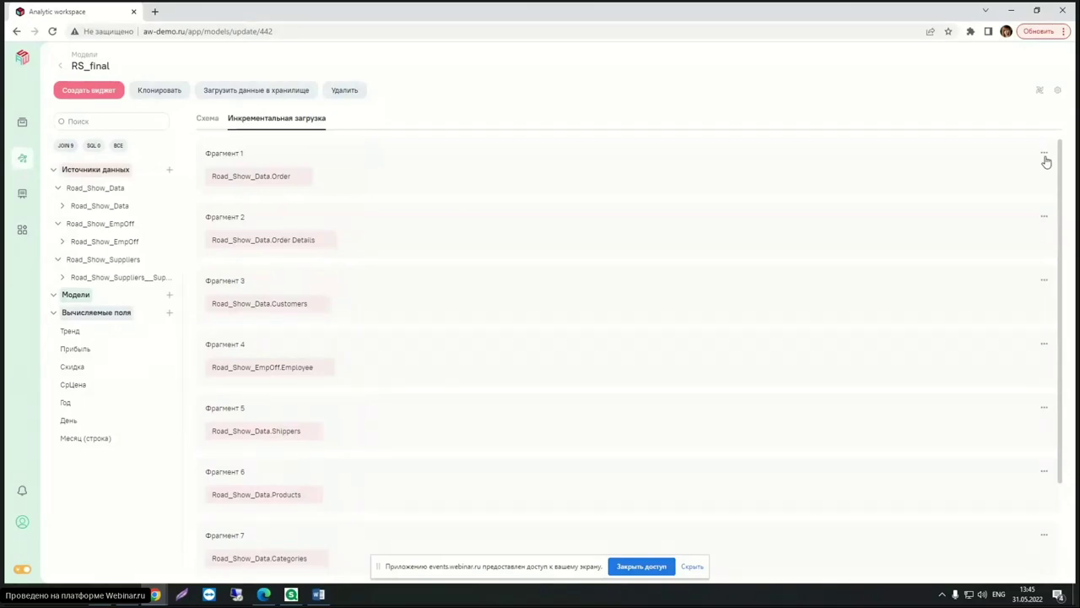
# In RS_final's settings, try adding an access rule, then open the weekly Планировщик settings.
pyautogui.click(1059, 93)
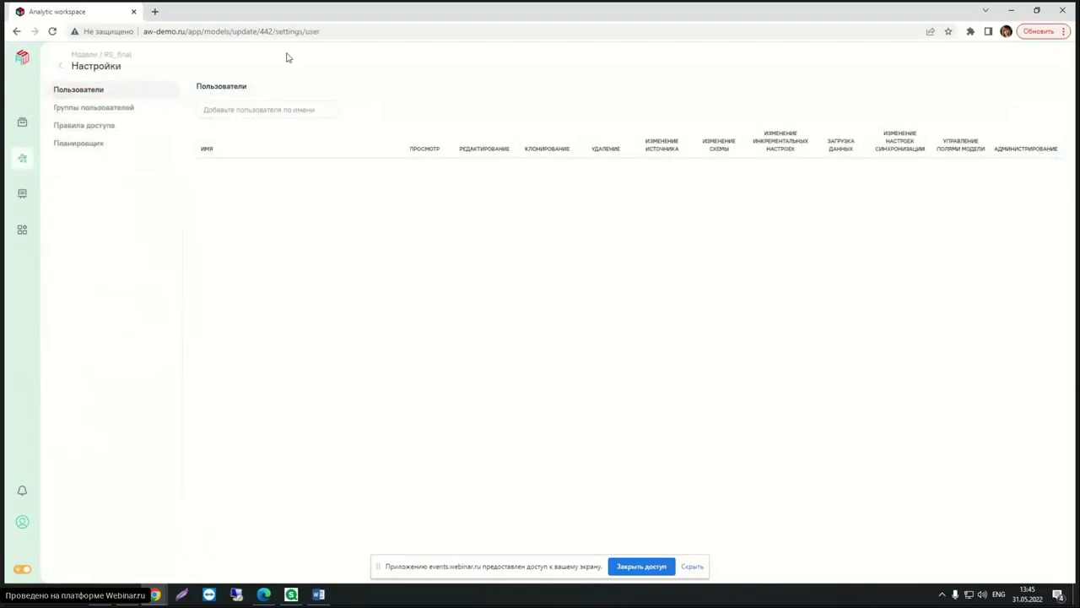
pyautogui.click(93, 129)
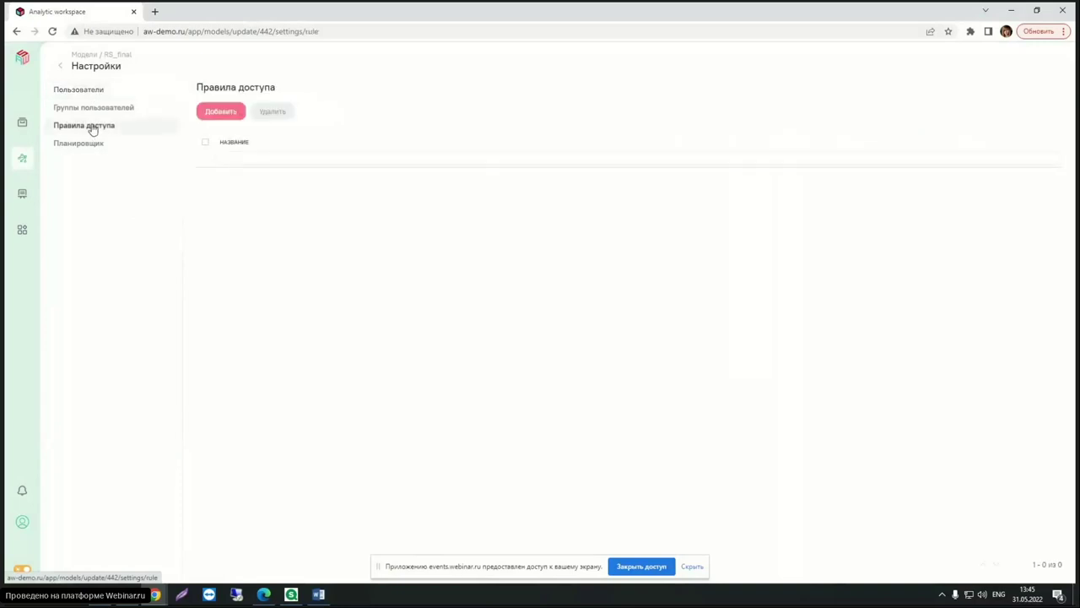
pyautogui.click(221, 111)
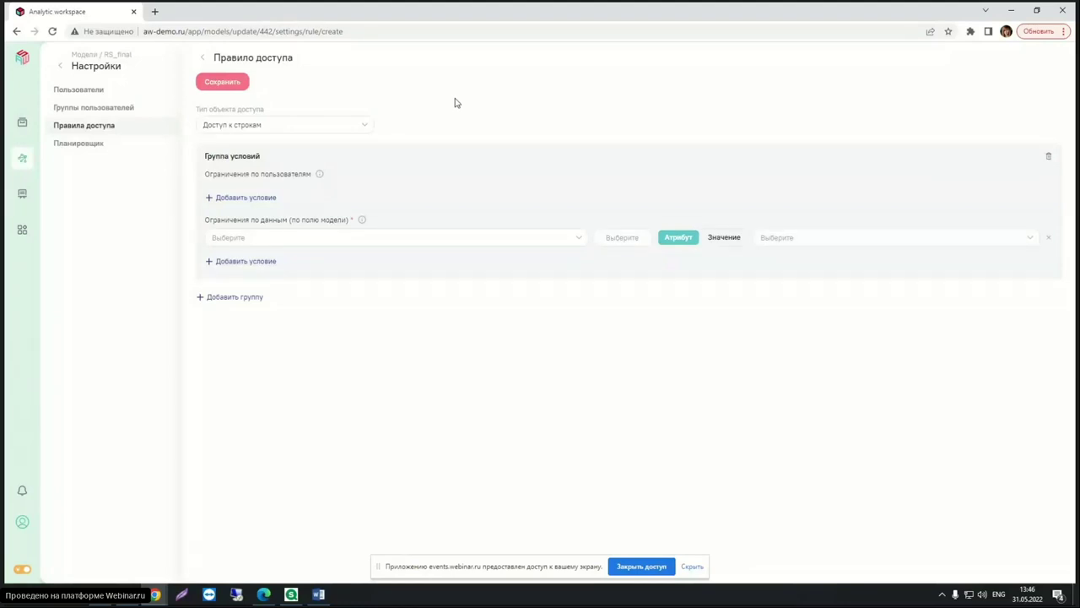
pyautogui.click(203, 57)
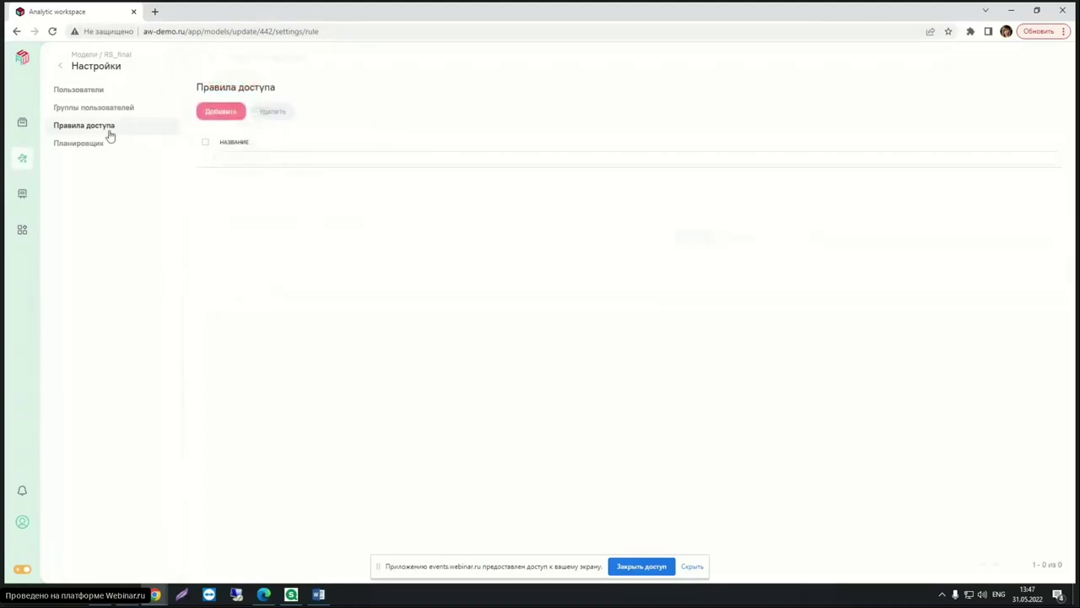
pyautogui.click(101, 144)
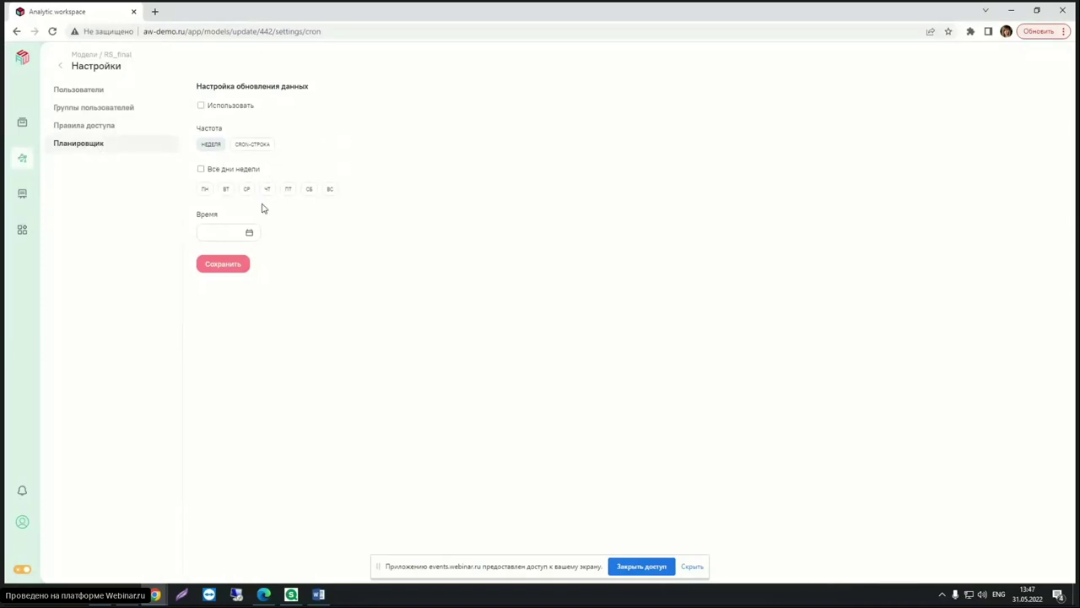
# Choose CRON-СТРОКА as the update frequency, then go back to the RS_final model page.
pyautogui.click(252, 145)
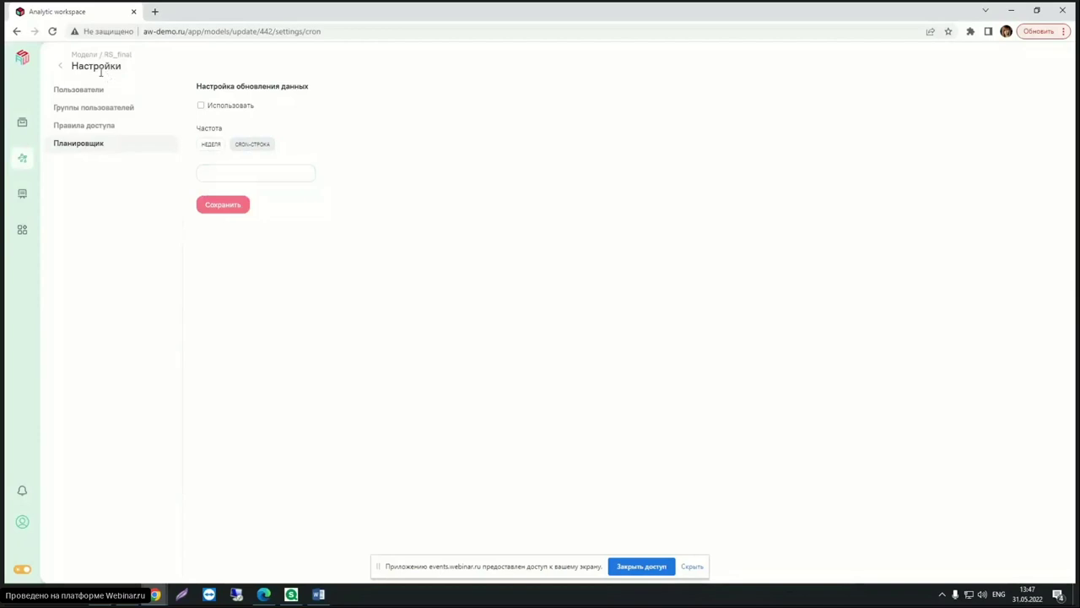
pyautogui.click(60, 66)
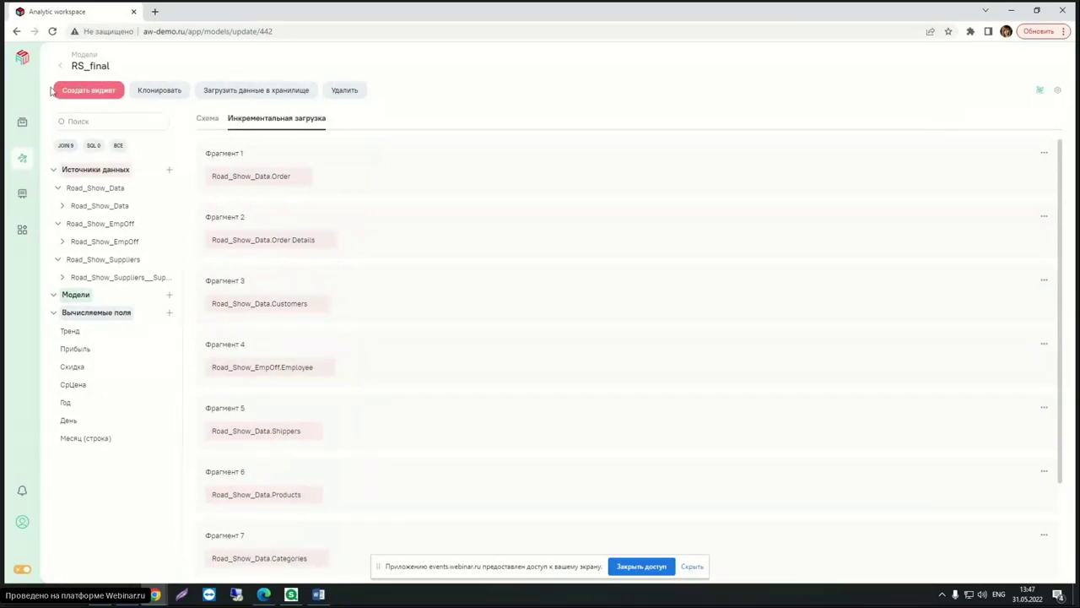
# From the widget list, open the Сумма продаж trend widget (70 326.57) for editing.
pyautogui.click(20, 196)
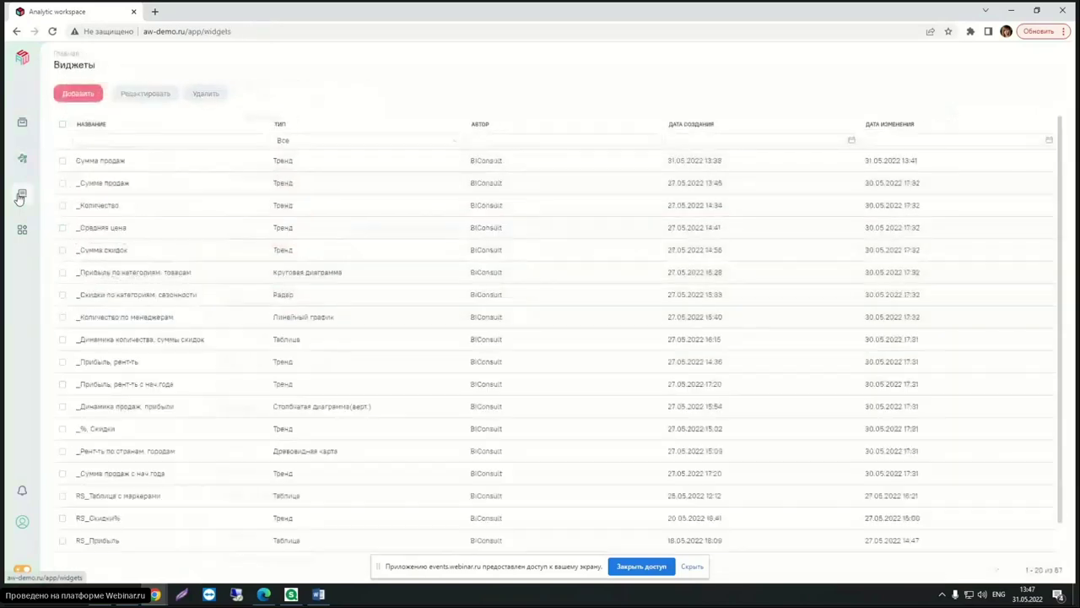
pyautogui.click(62, 161)
pyautogui.click(167, 95)
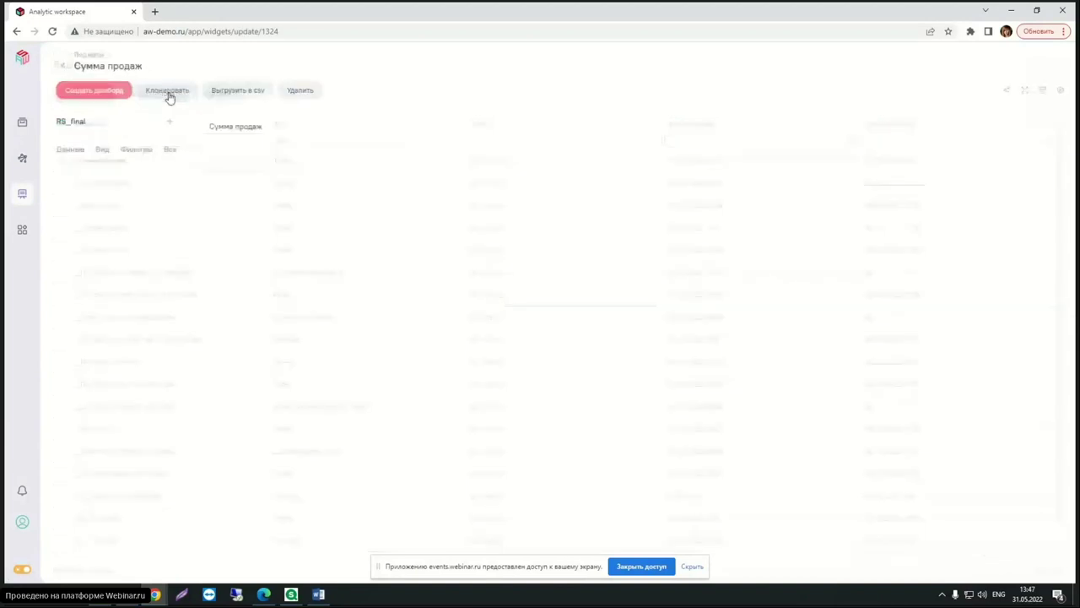
pyautogui.click(60, 66)
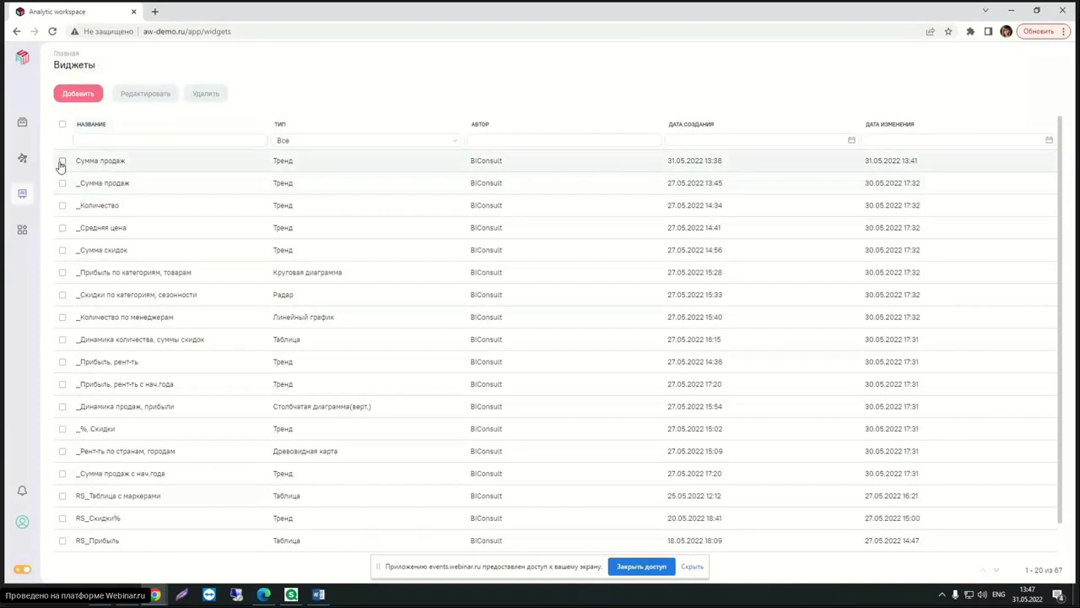
pyautogui.click(61, 161)
pyautogui.click(164, 95)
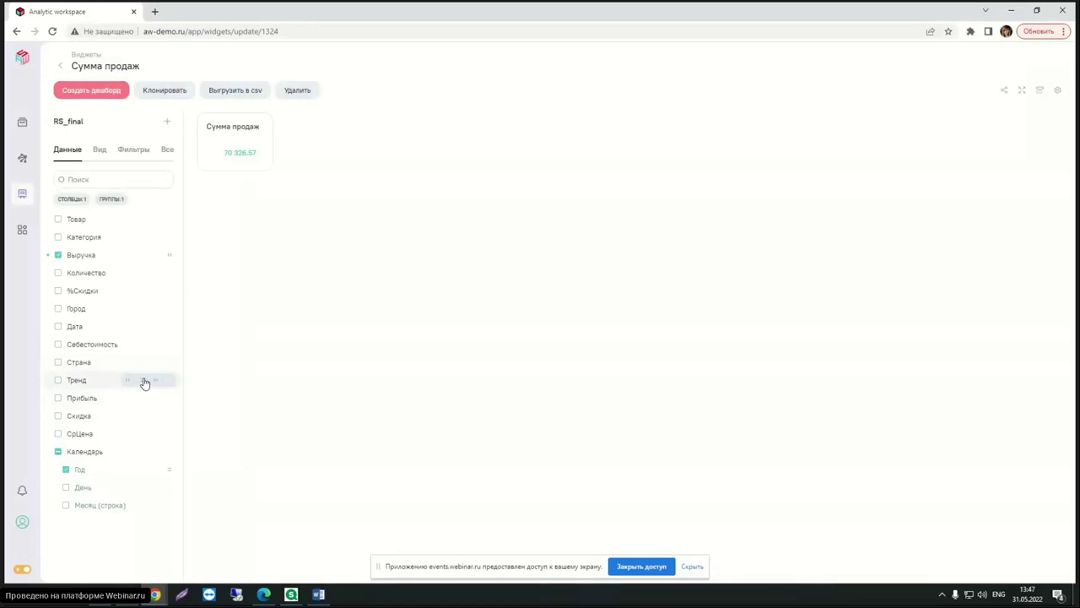
# Group the Сумма продаж widget by the Тренд field instead of Год.
pyautogui.click(66, 471)
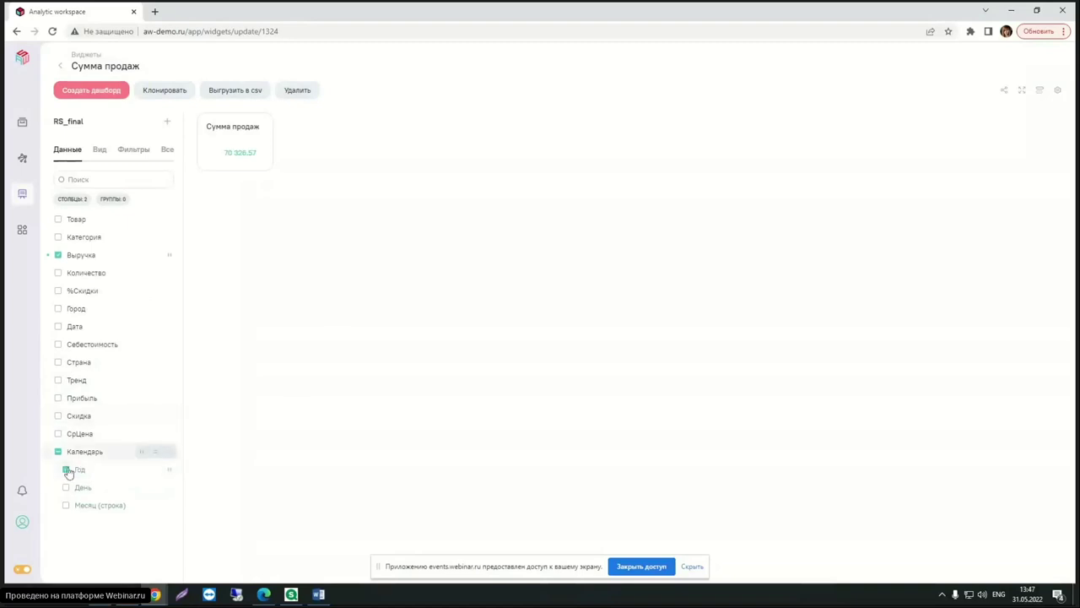
pyautogui.click(65, 469)
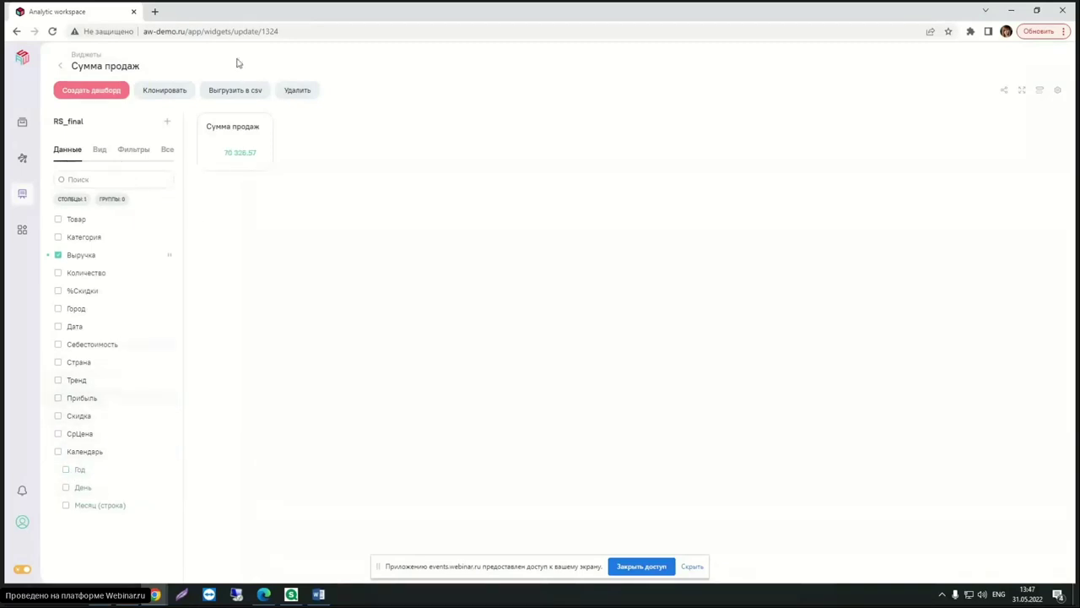
pyautogui.click(142, 384)
# Set Выручка's aggregation to Промежуточное Сумма and Итоговое Нет, keeping the 70 326.57 total.
pyautogui.click(170, 255)
pyautogui.click(259, 153)
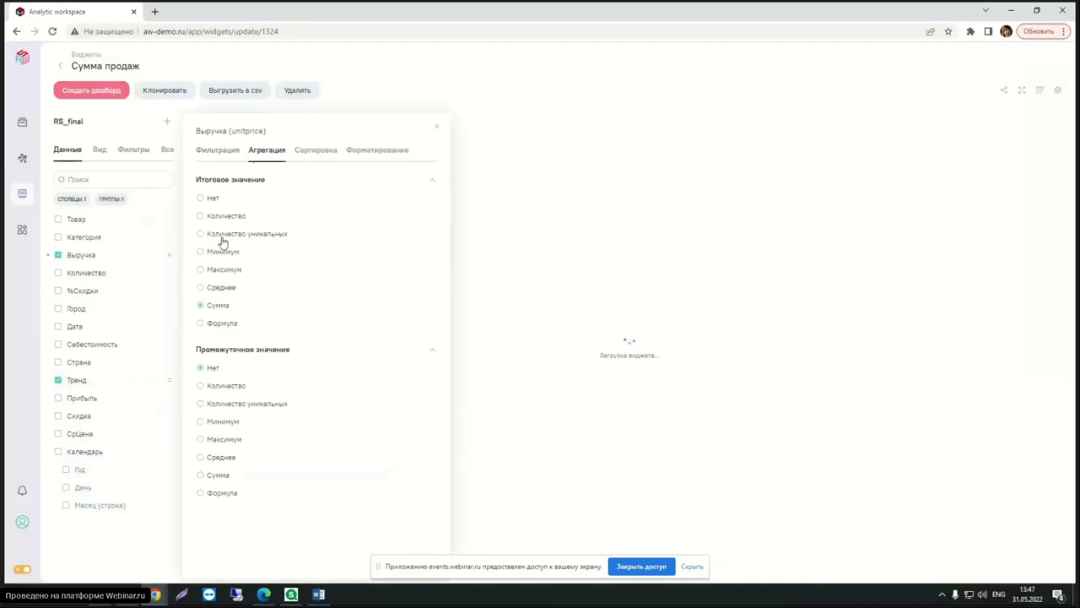
pyautogui.click(200, 305)
pyautogui.click(200, 476)
pyautogui.click(201, 199)
pyautogui.click(437, 130)
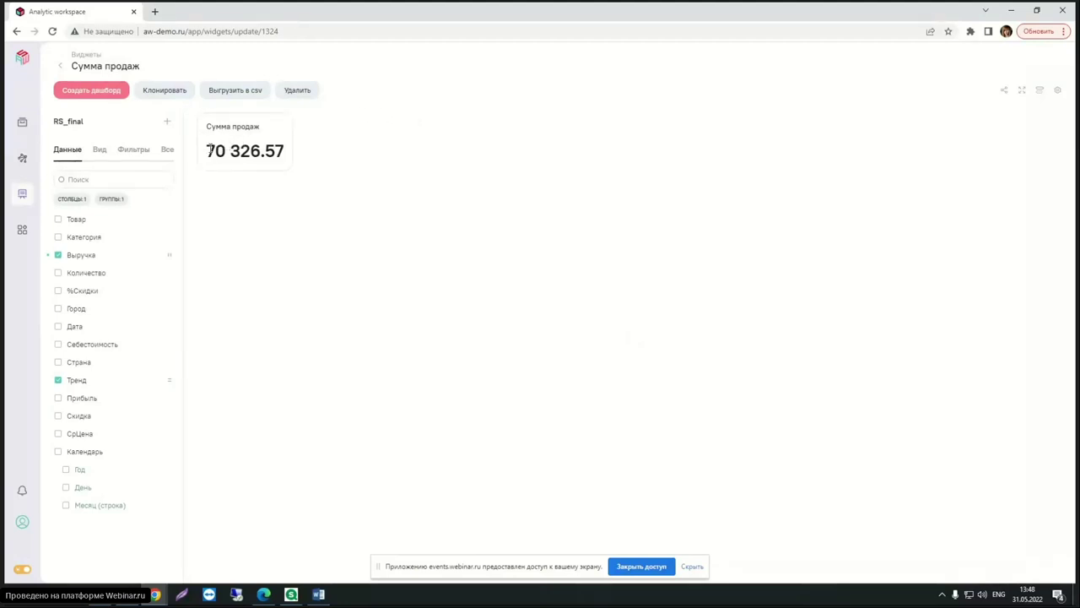
pyautogui.moveTo(207, 151); pyautogui.dragTo(260, 150)
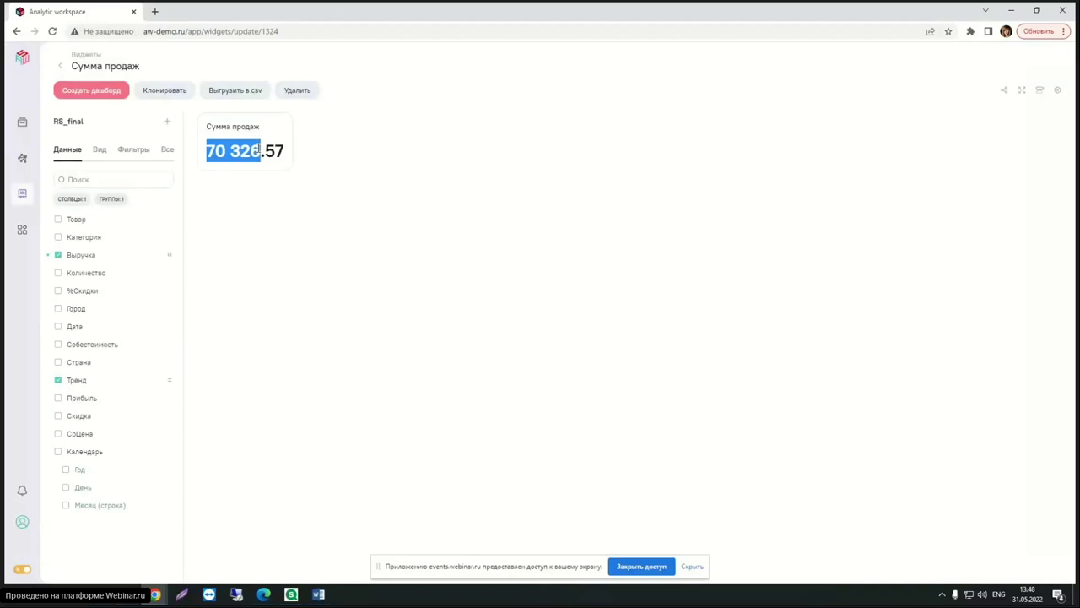
pyautogui.click(260, 151)
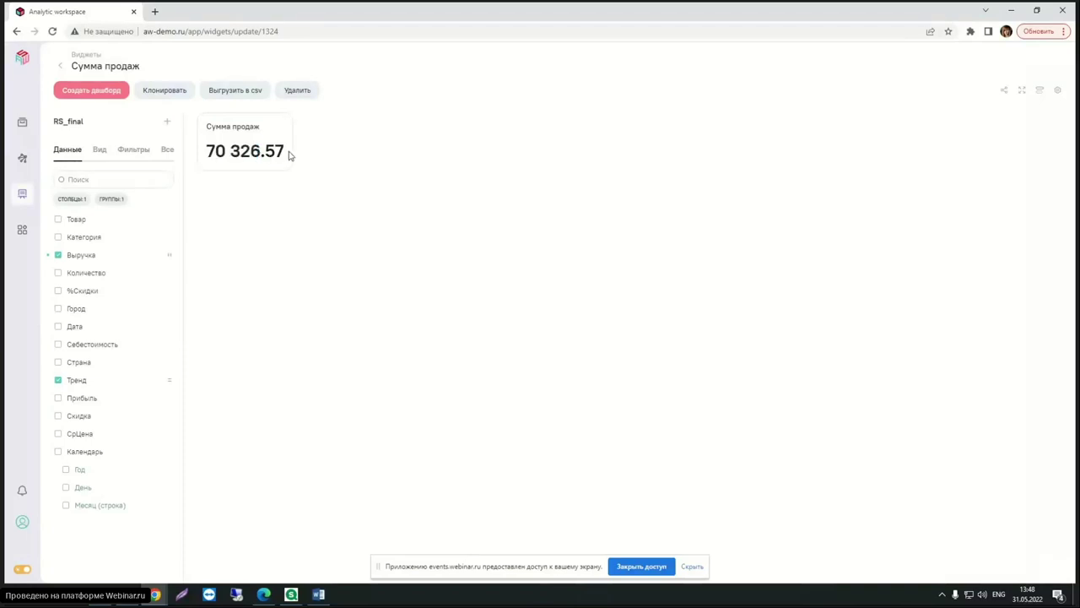
pyautogui.moveTo(285, 149); pyautogui.dragTo(261, 151)
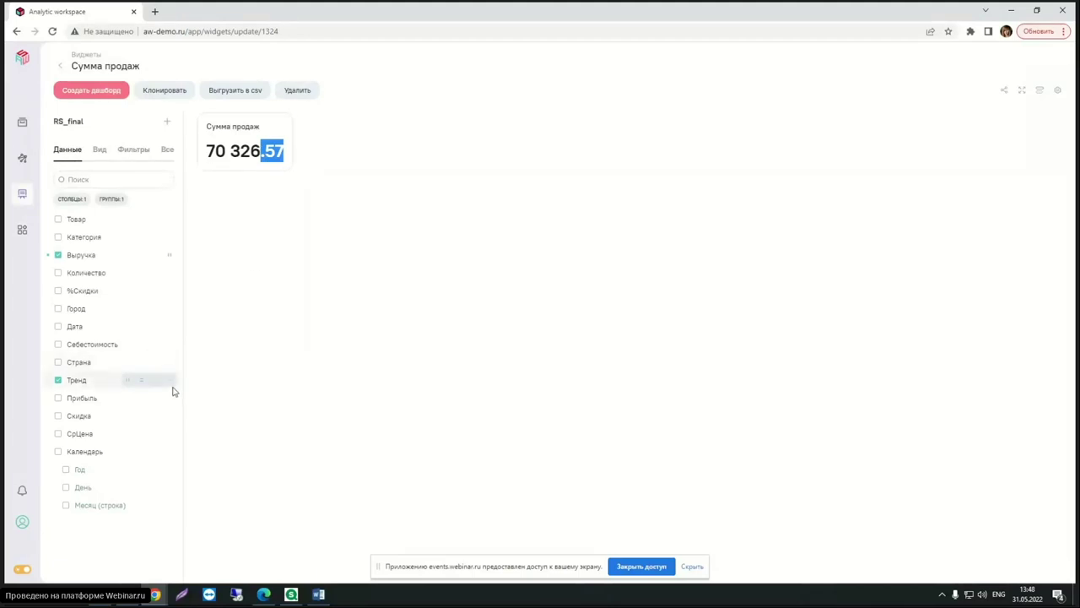
# Switch Выручка's intermediate aggregation to a custom Формула.
pyautogui.click(173, 257)
pyautogui.click(272, 153)
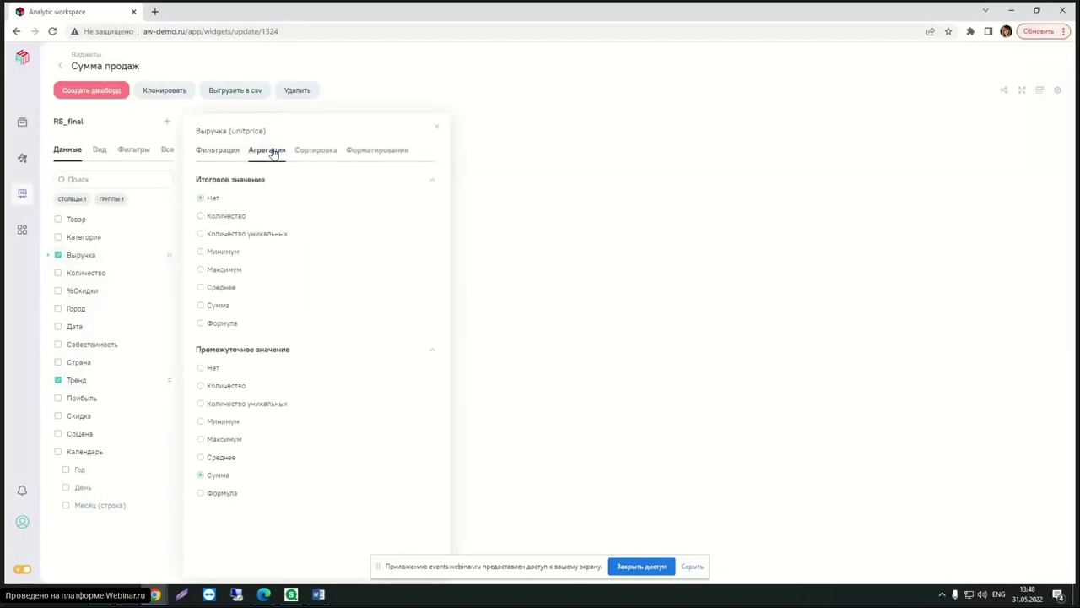
pyautogui.click(221, 493)
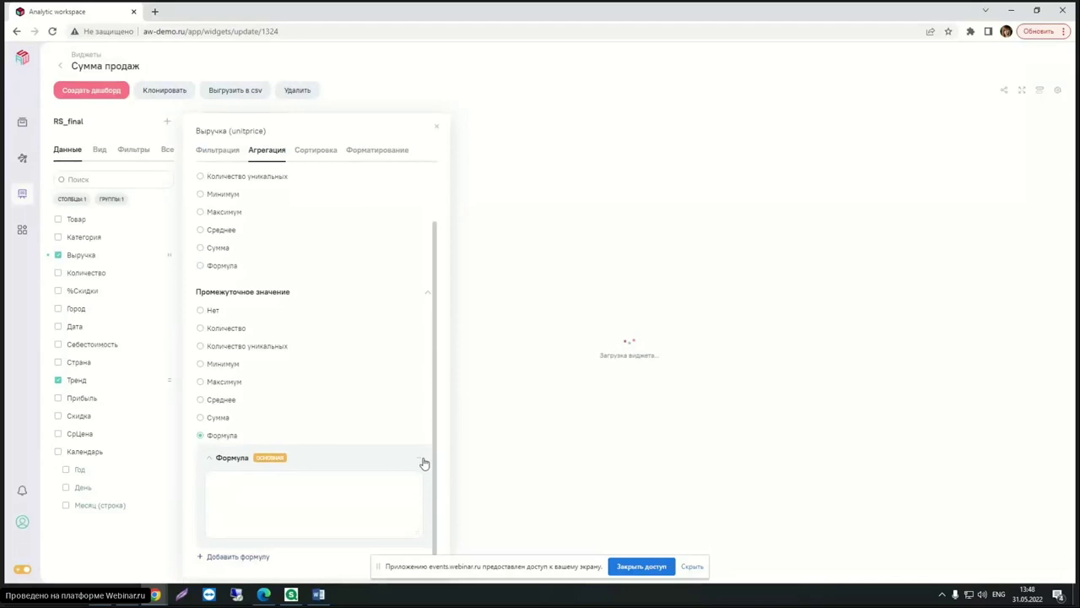
pyautogui.click(419, 459)
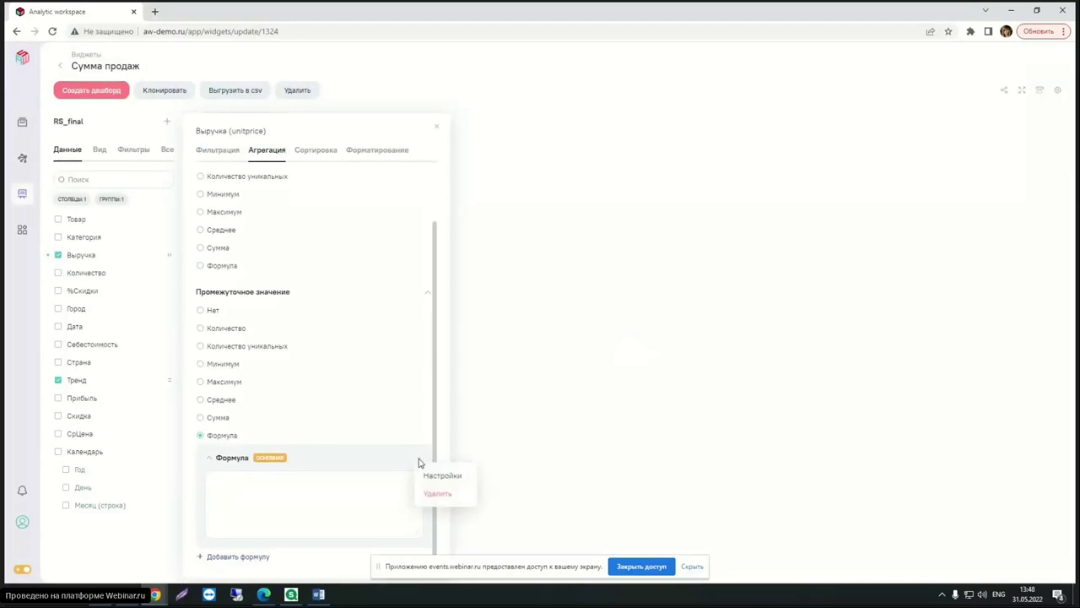
pyautogui.click(323, 489)
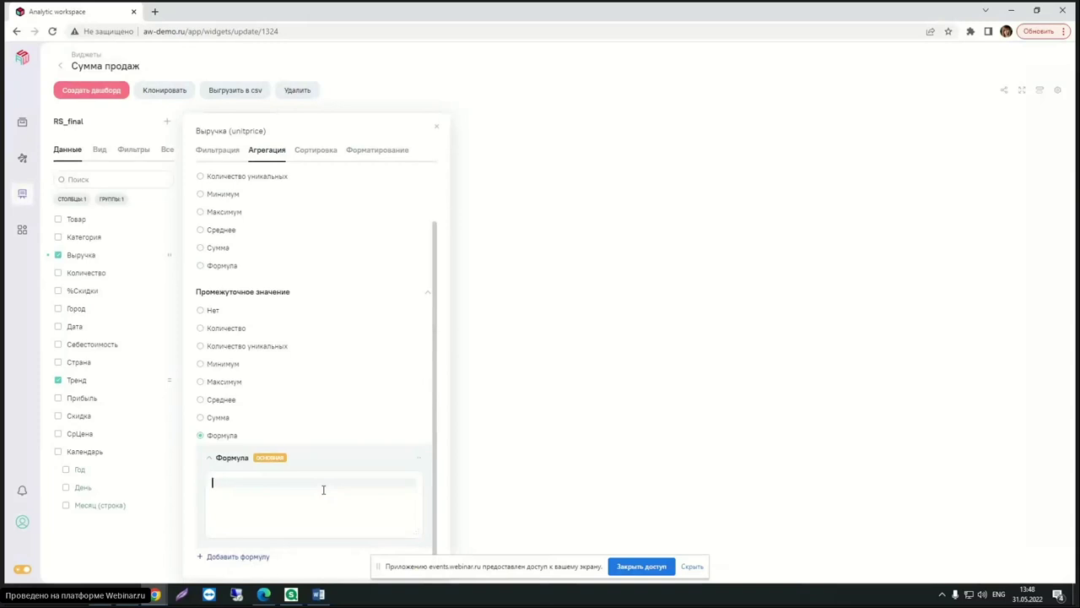
# Write the formula sum(unitprice) and open its number-format Настройки.
pyautogui.write('sum')
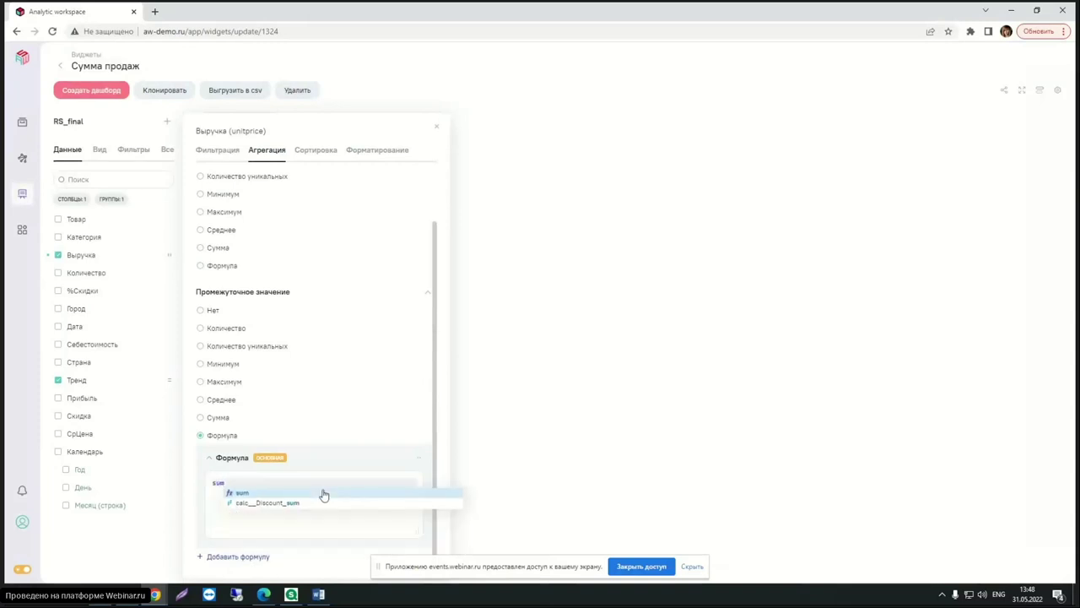
pyautogui.click(324, 490)
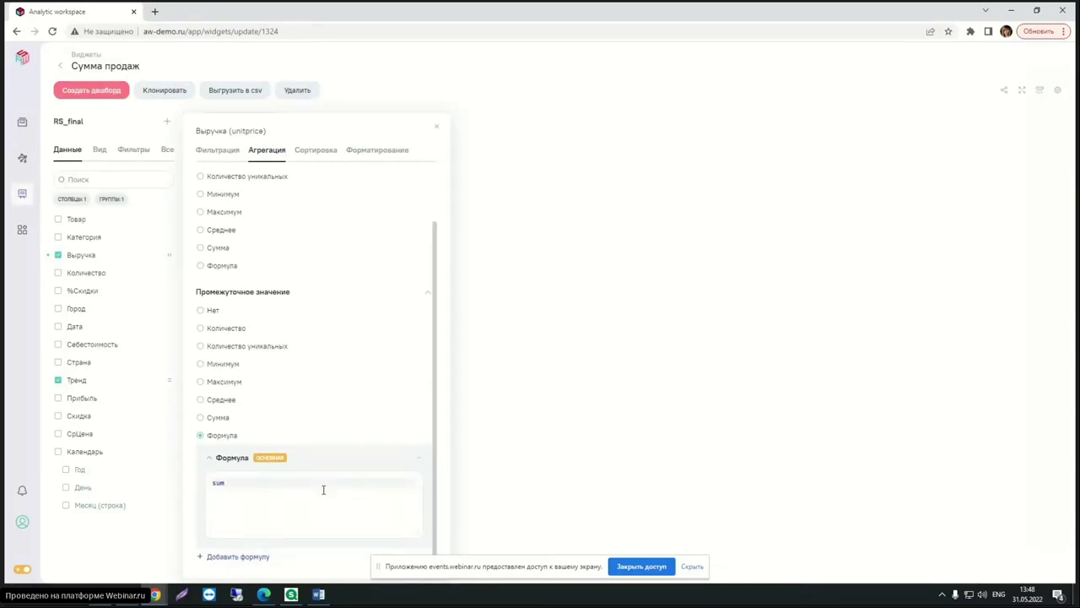
pyautogui.write('(')
pyautogui.moveTo(233, 131); pyautogui.dragTo(264, 132)
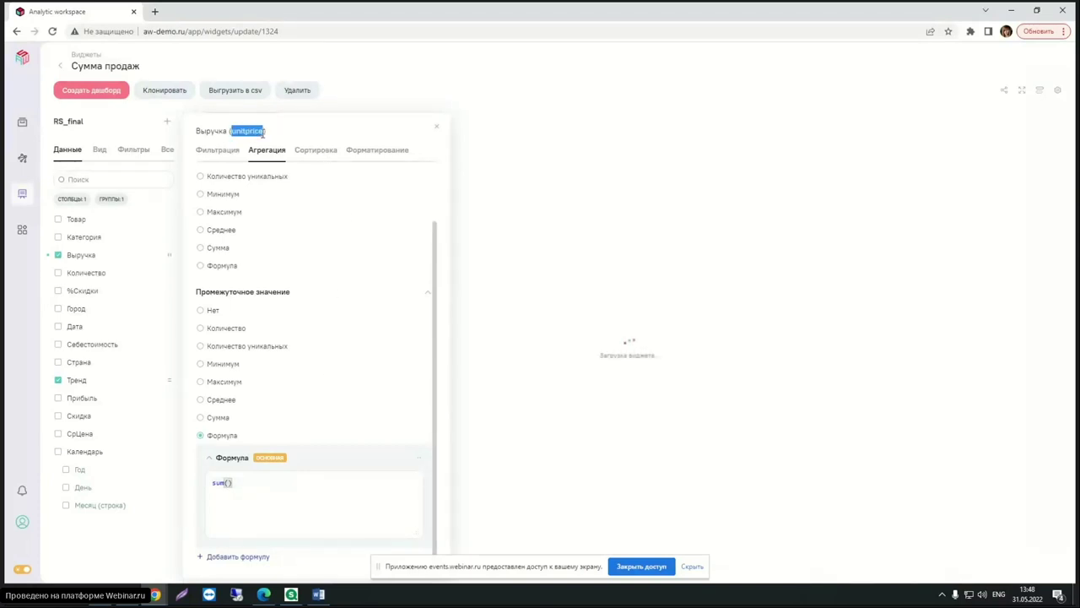
pyautogui.click(227, 482)
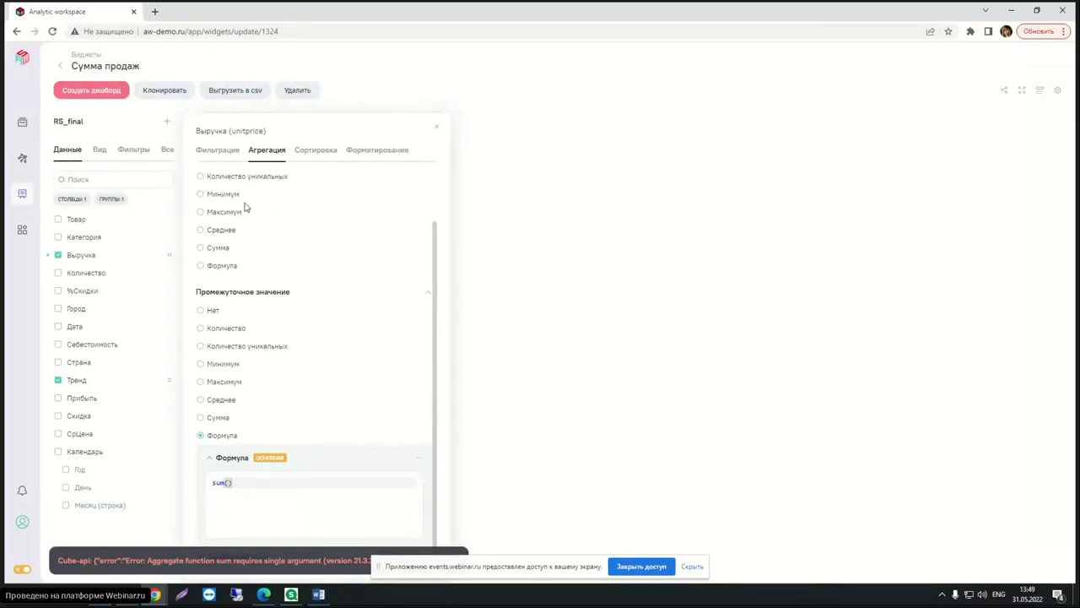
pyautogui.write('unitprice')
pyautogui.click(422, 458)
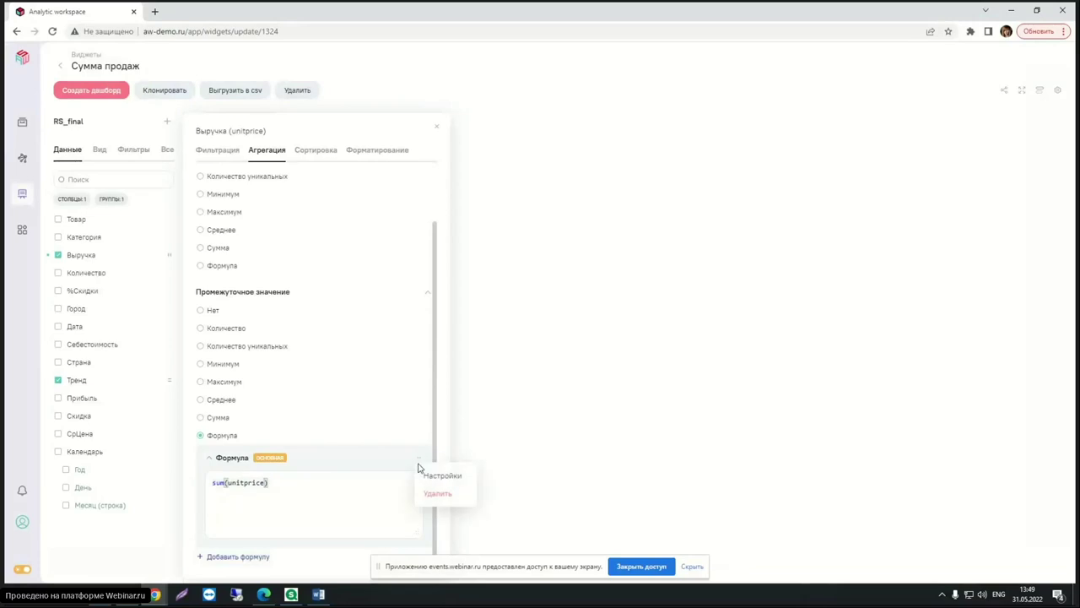
pyautogui.click(455, 479)
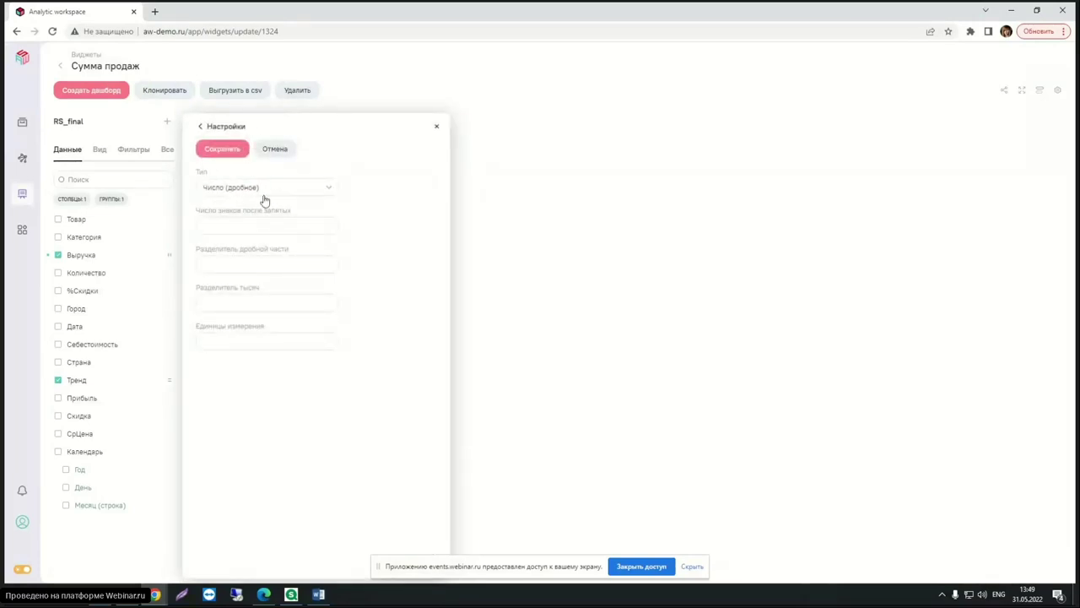
# Save 0 decimal places for the sales total so the card reads 70 327.
pyautogui.click(229, 227)
pyautogui.click(240, 264)
pyautogui.click(238, 227)
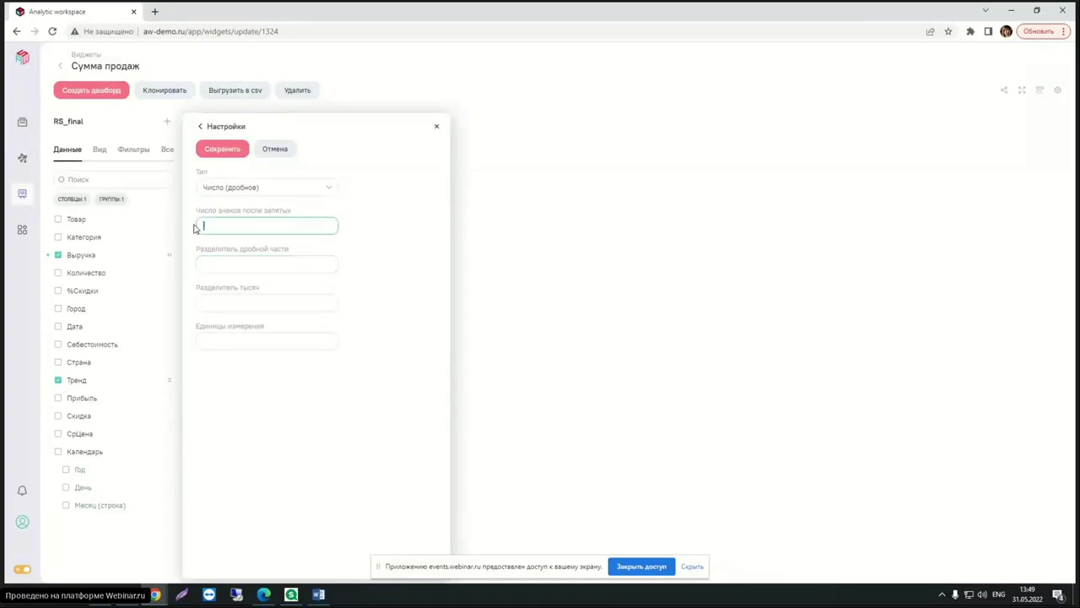
pyautogui.write('0')
pyautogui.click(211, 263)
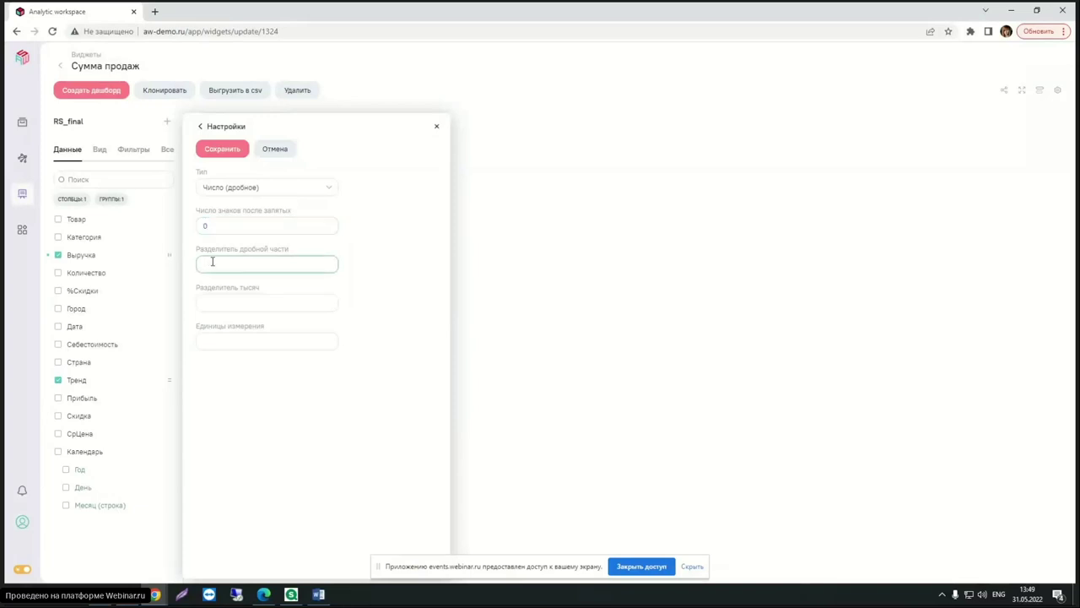
pyautogui.click(218, 303)
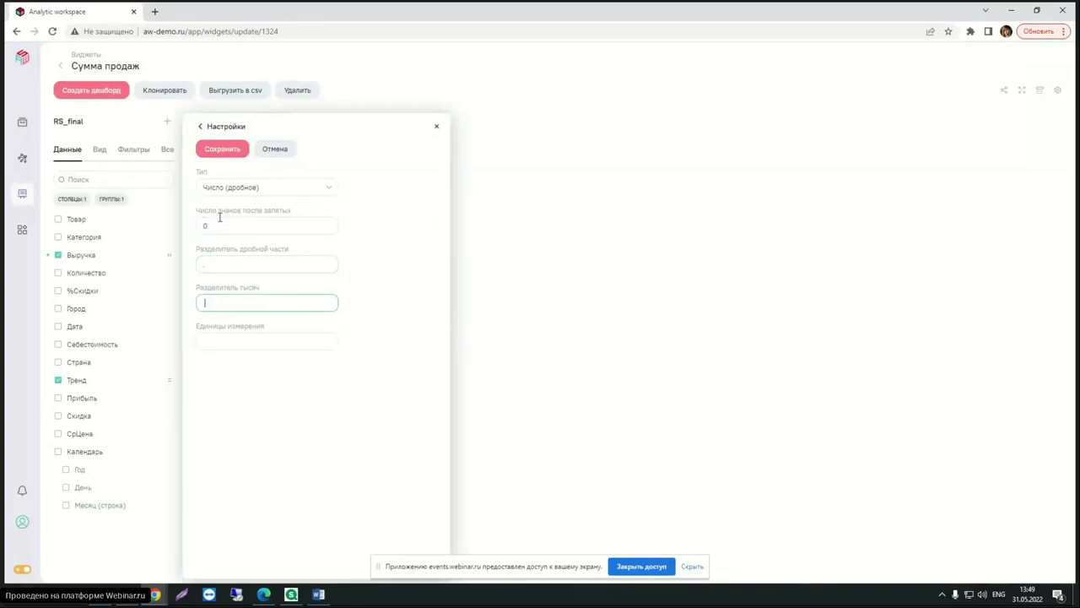
pyautogui.click(223, 150)
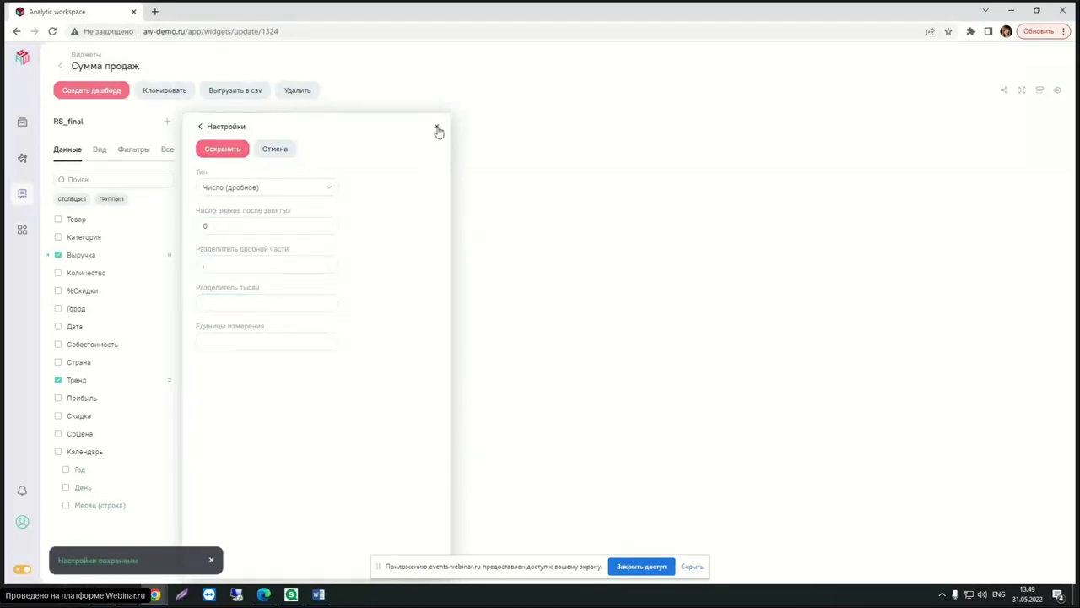
pyautogui.click(438, 131)
pyautogui.click(434, 132)
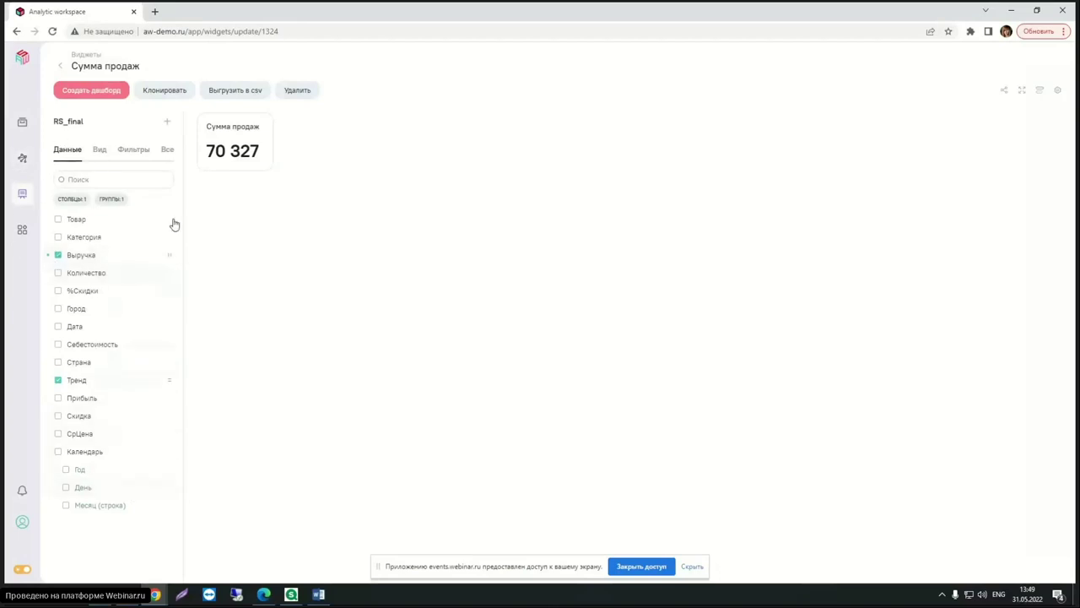
# Clone the Сумма продаж widget and open the clone for editing.
pyautogui.click(162, 100)
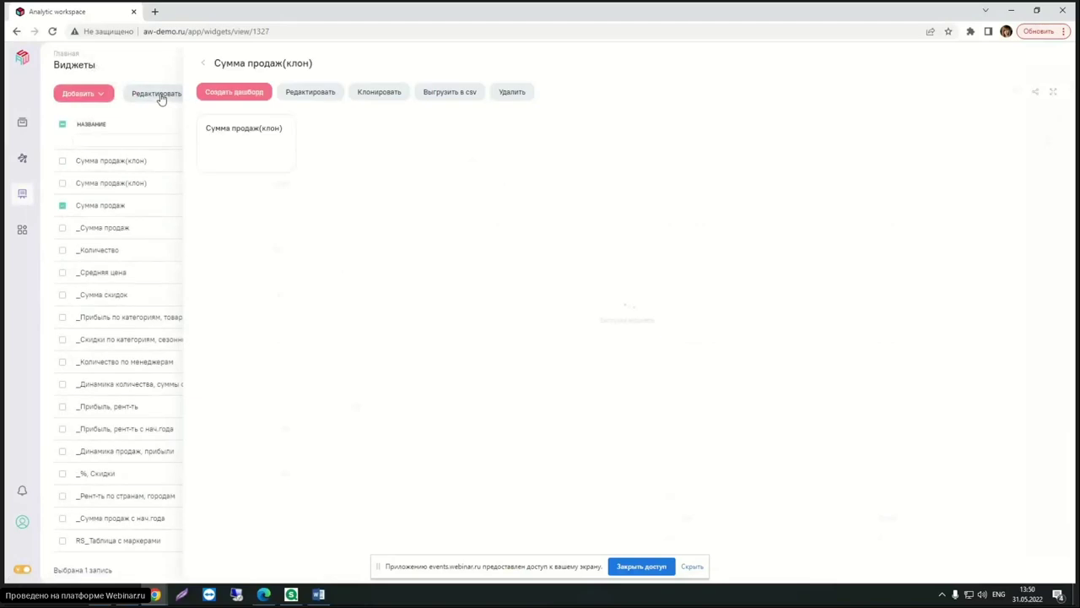
pyautogui.click(304, 93)
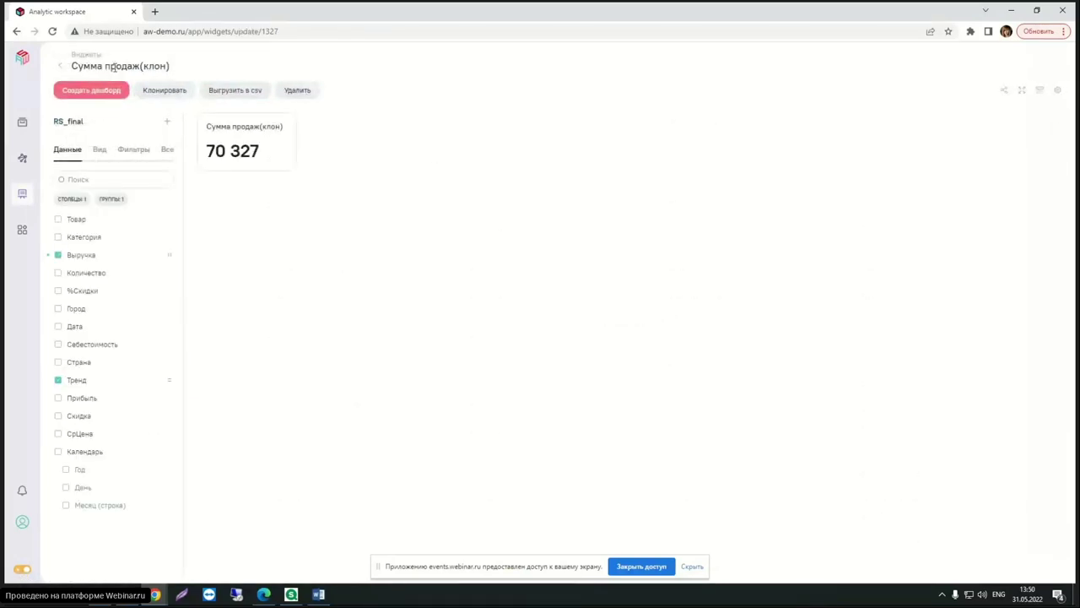
pyautogui.click(113, 68)
pyautogui.moveTo(114, 67); pyautogui.dragTo(214, 73)
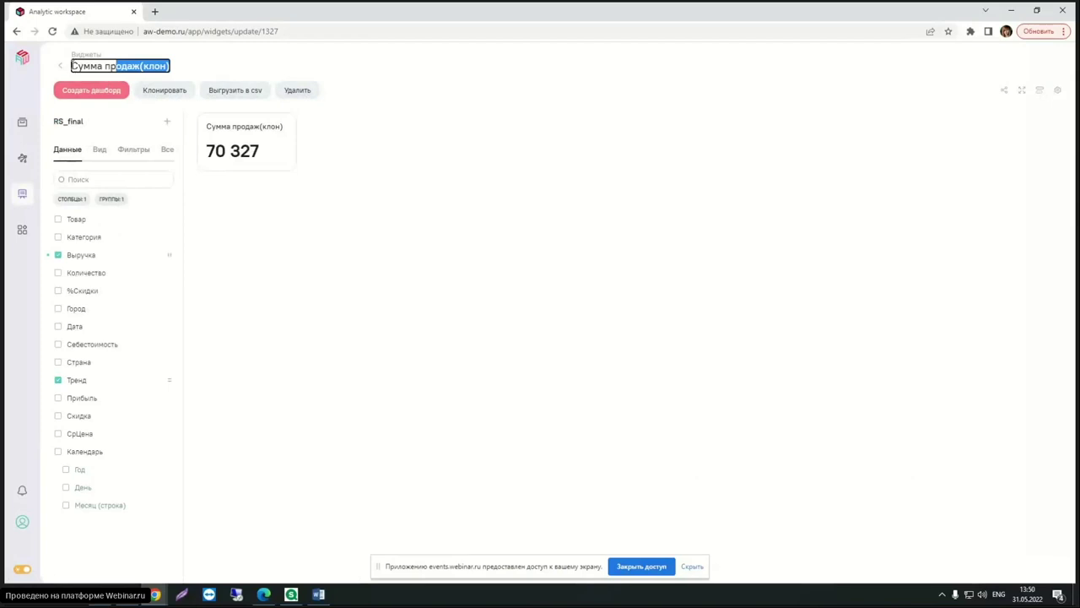
pyautogui.hotkey('ctrl', 'a')
pyautogui.write('Ghb,sk')
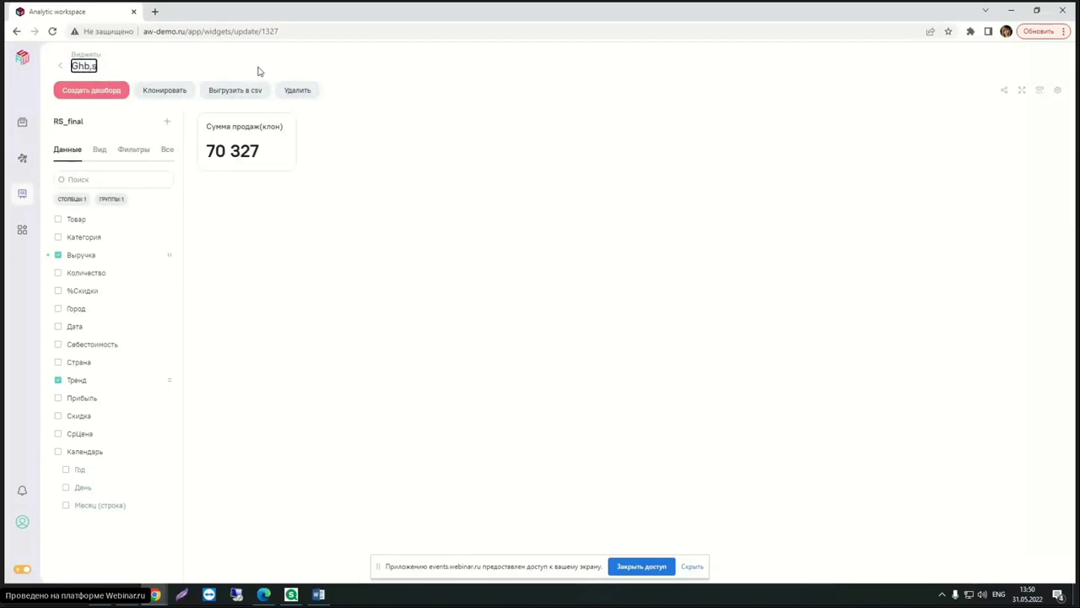
pyautogui.press('BackSpace')
pyautogui.press('BackSpace')
pyautogui.press('BackSpace')
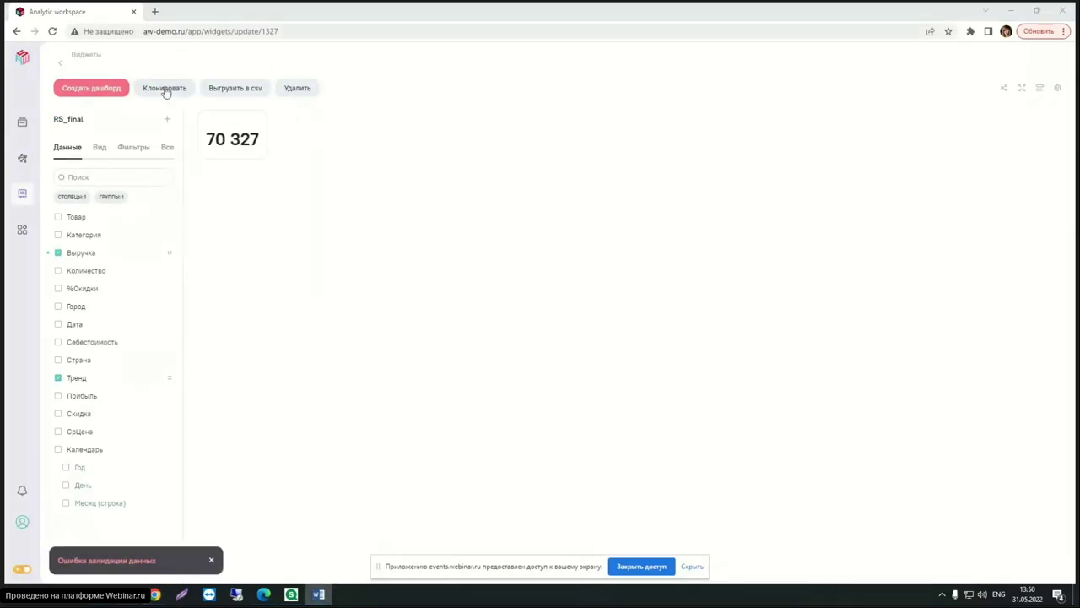
pyautogui.click(166, 91)
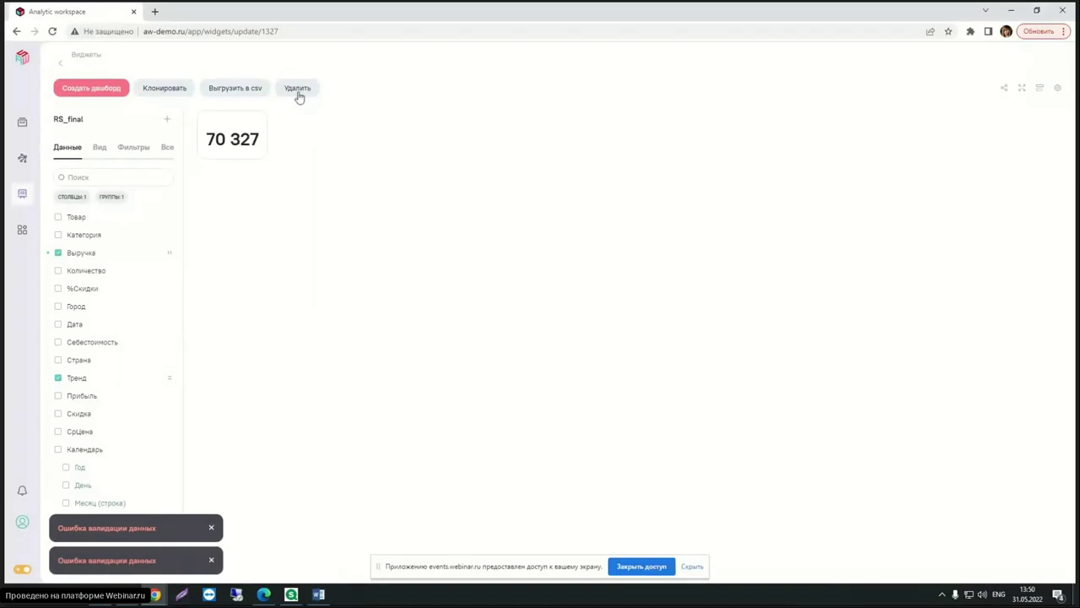
# Delete the extra Сумма продаж(клон) duplicate and open the remaining clone.
pyautogui.click(59, 65)
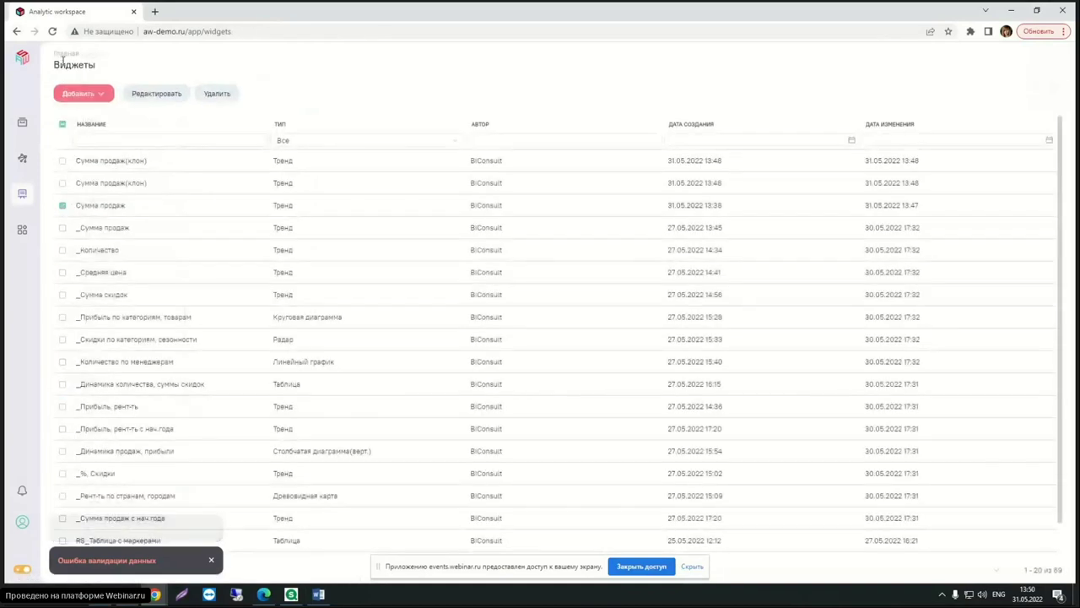
pyautogui.click(62, 182)
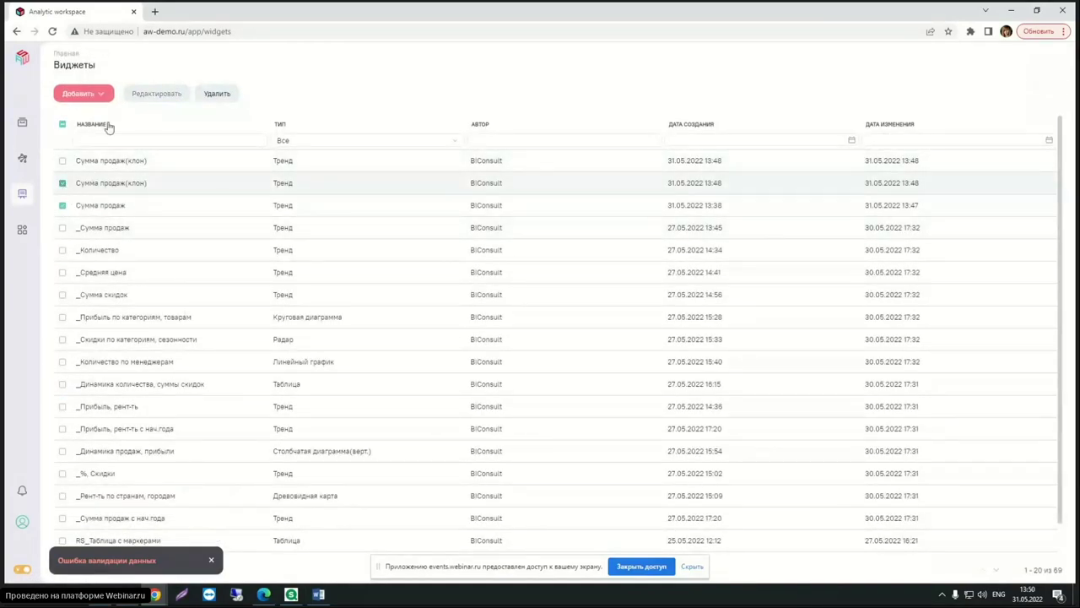
pyautogui.click(62, 205)
pyautogui.click(220, 94)
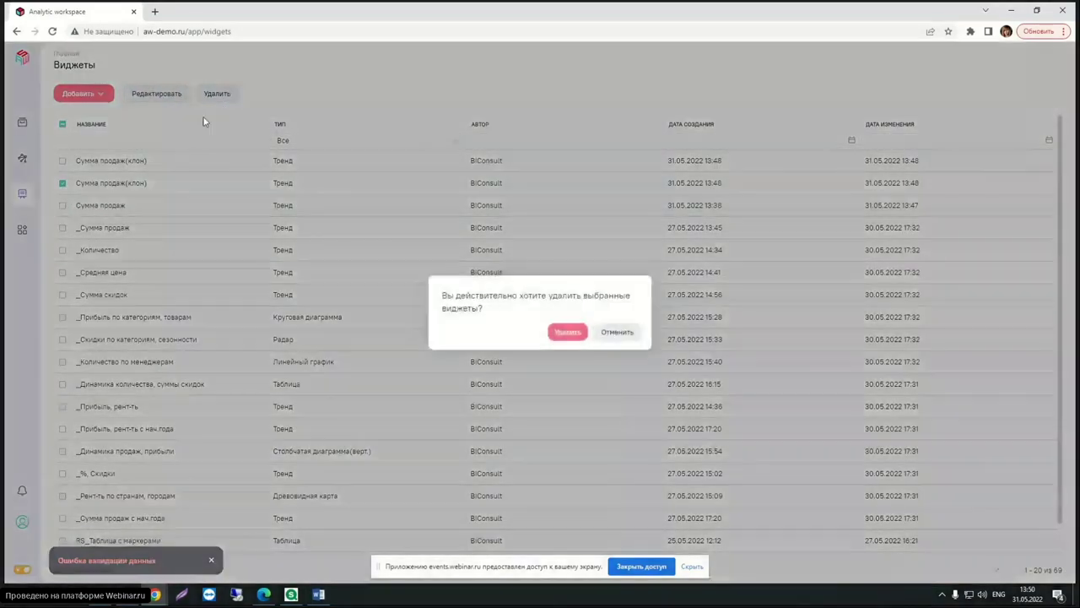
pyautogui.click(568, 333)
pyautogui.click(62, 160)
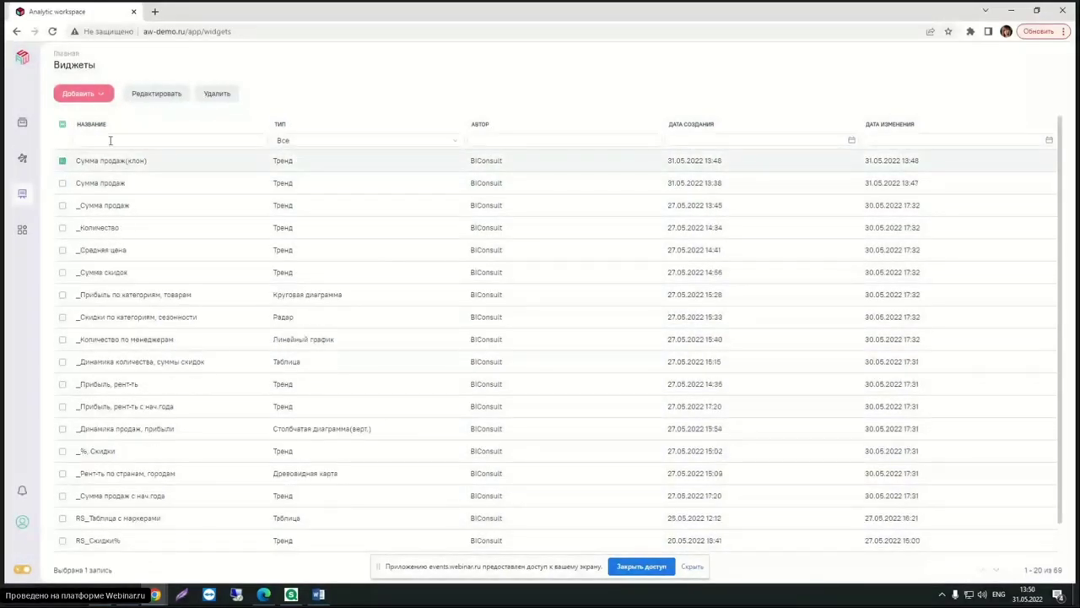
pyautogui.click(160, 93)
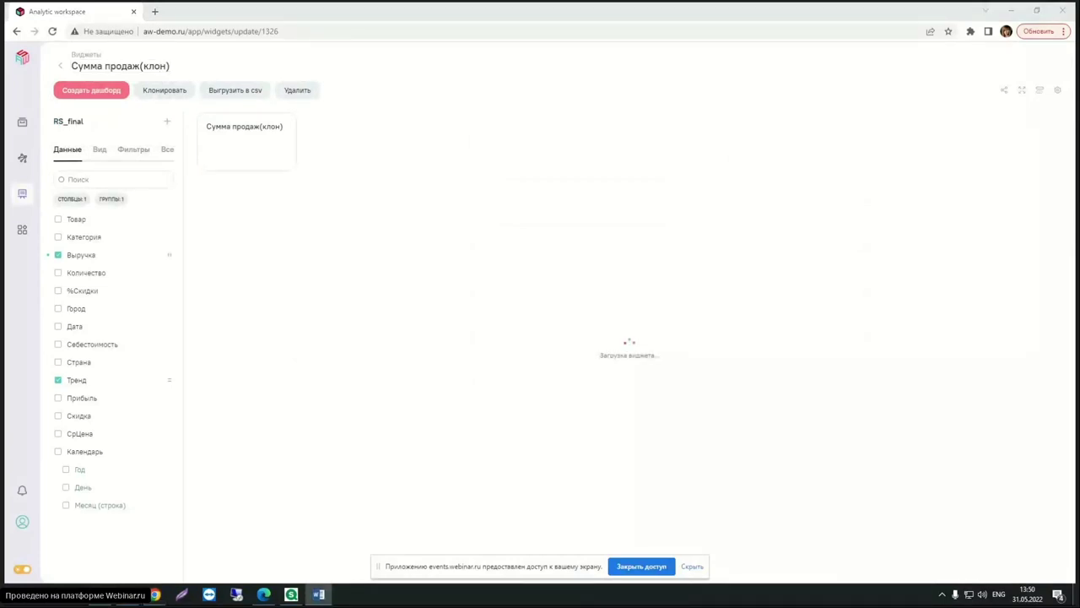
# Rename the cloned widget to Прибыль.
pyautogui.moveTo(88, 67); pyautogui.dragTo(200, 75)
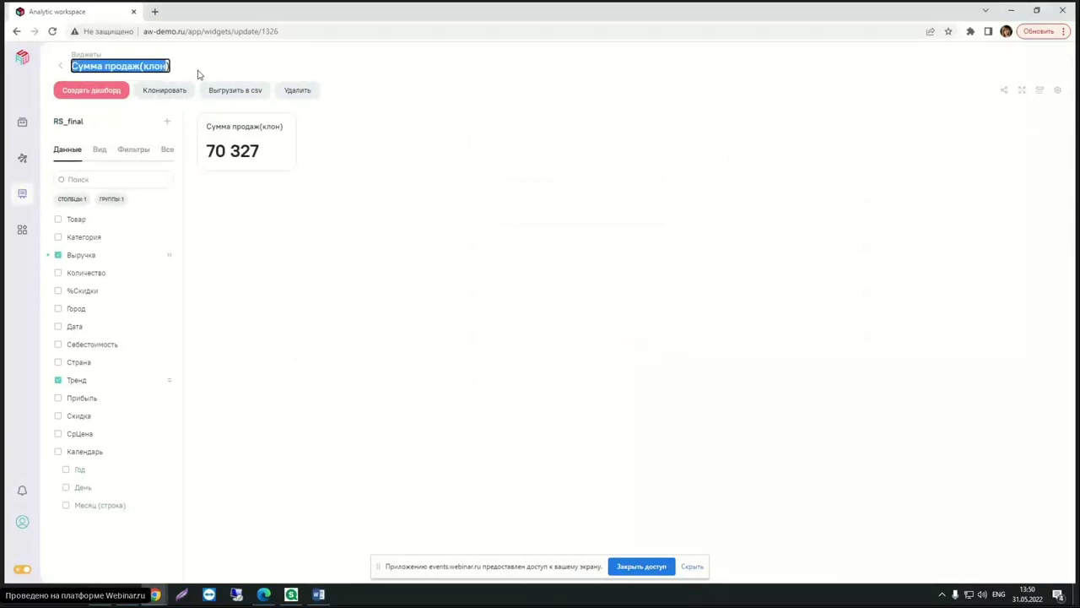
pyautogui.write('Прибыль')
pyautogui.press('Return')
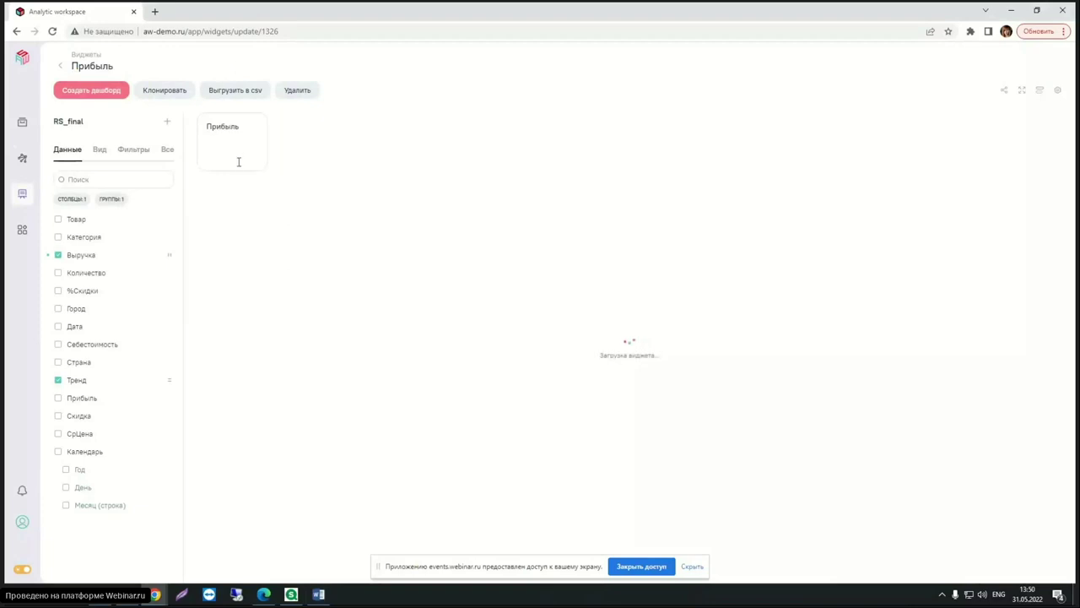
# Replace Выручка with Прибыль as the measure, summed as the intermediate value (12 771).
pyautogui.click(58, 255)
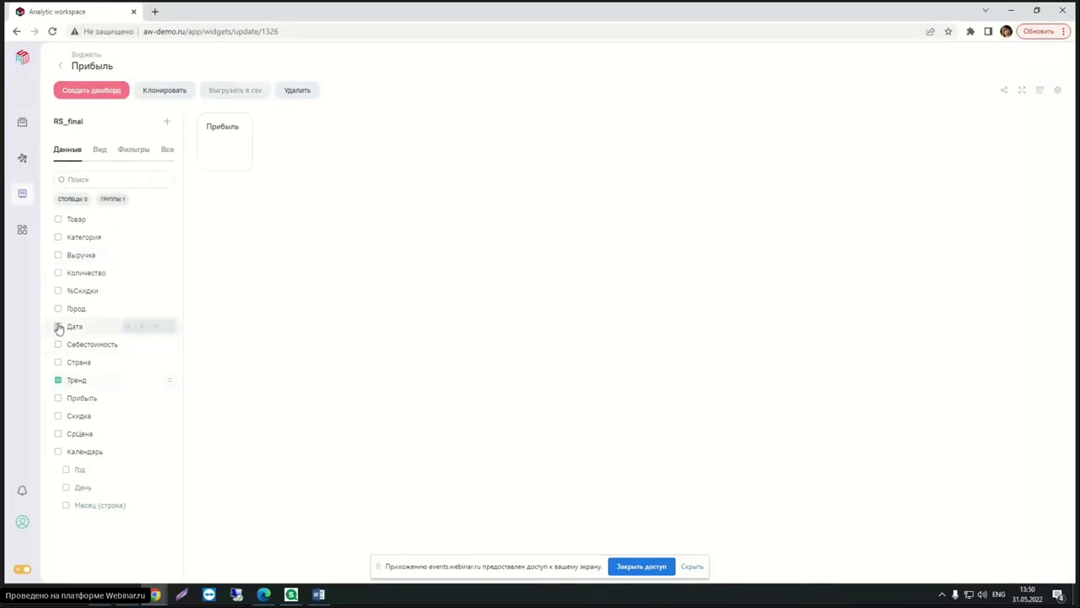
pyautogui.click(127, 403)
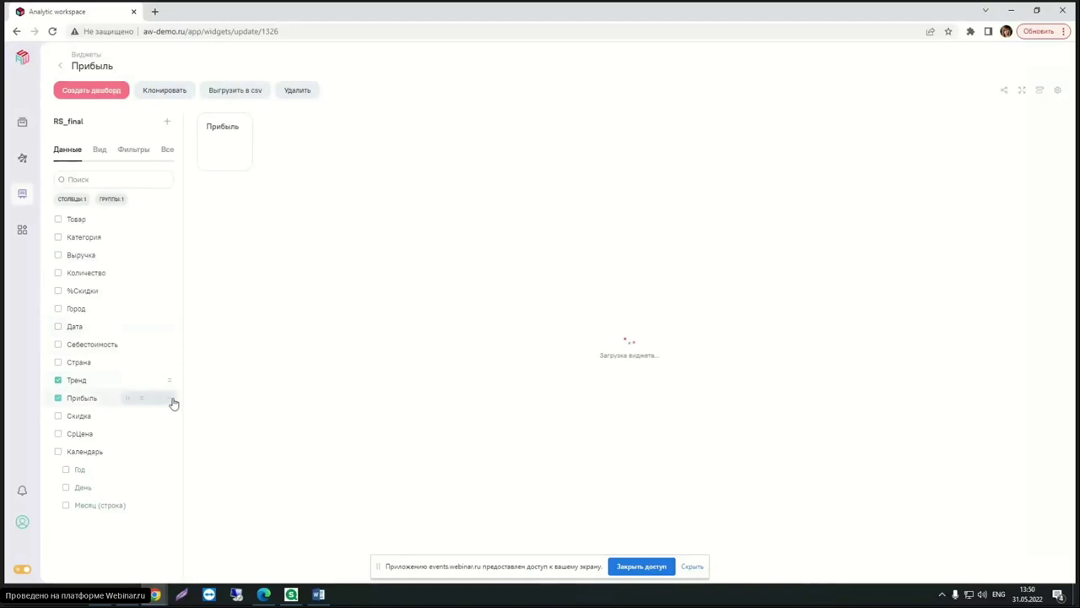
pyautogui.click(171, 398)
pyautogui.click(267, 150)
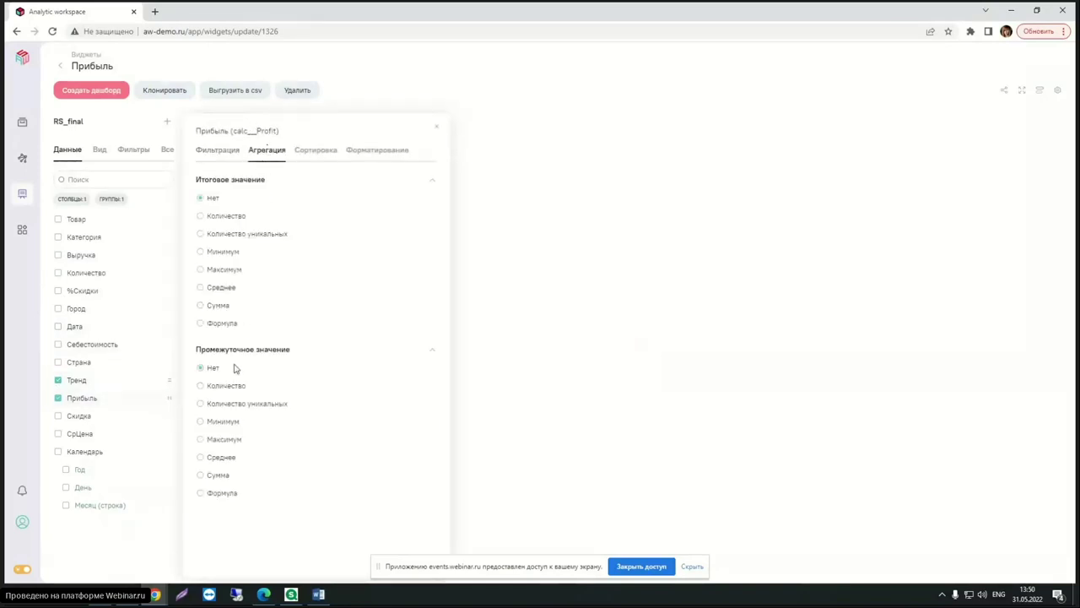
pyautogui.click(200, 475)
pyautogui.click(437, 129)
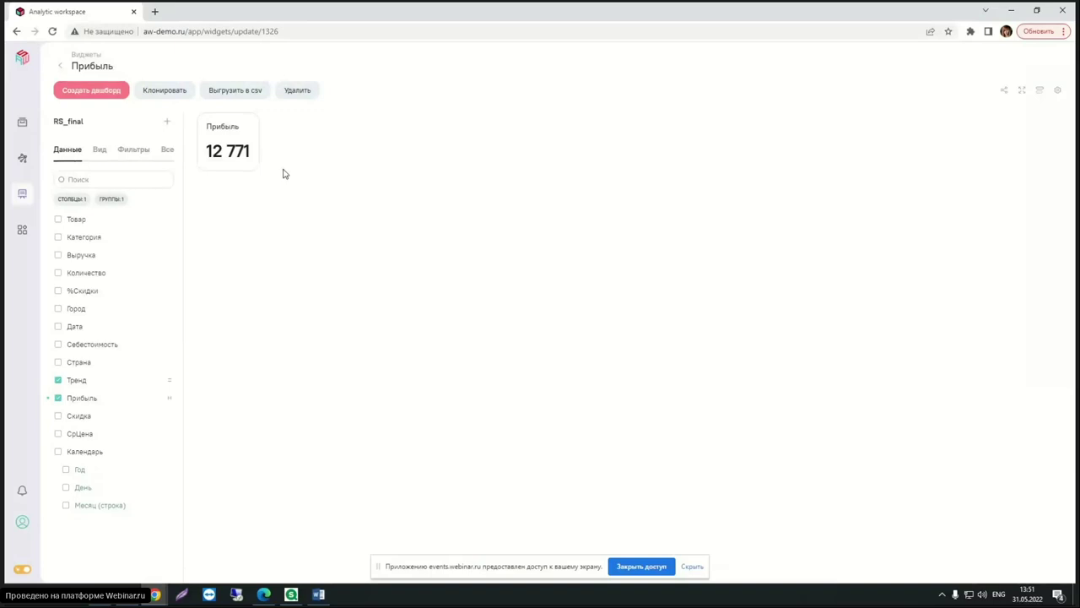
# Set Прибыль's Итоговое значение to the formula sum (calc__Profit) / sum (unitprice) * 100.
pyautogui.click(172, 402)
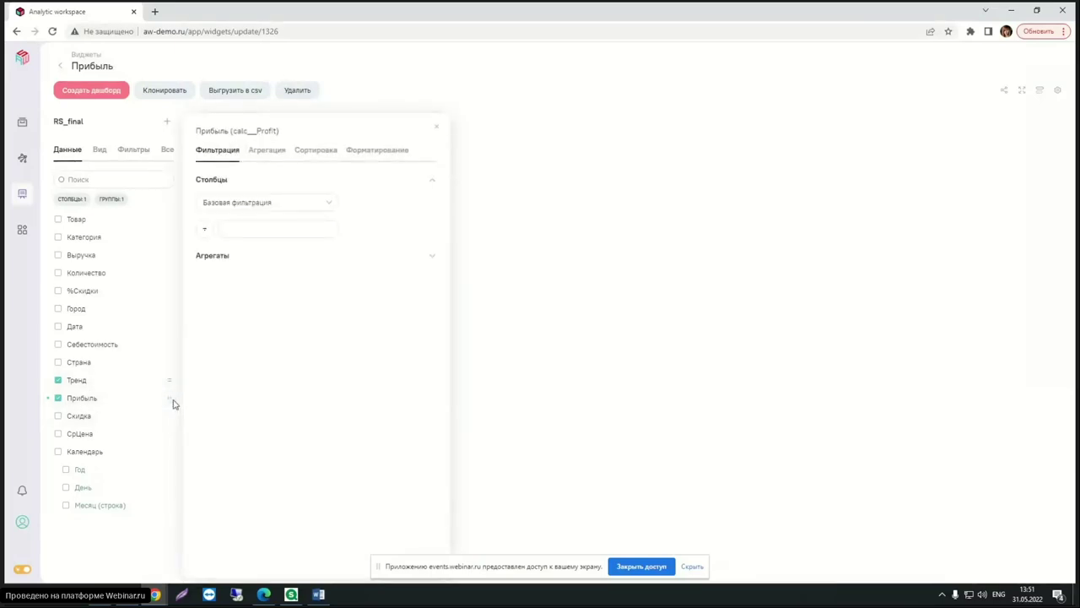
pyautogui.click(267, 151)
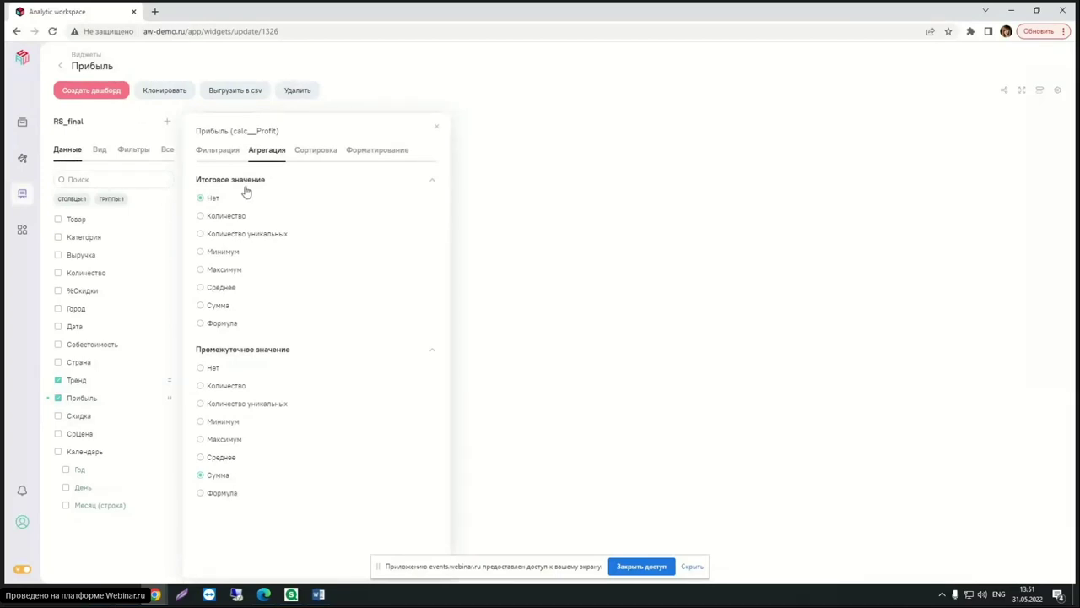
pyautogui.click(216, 324)
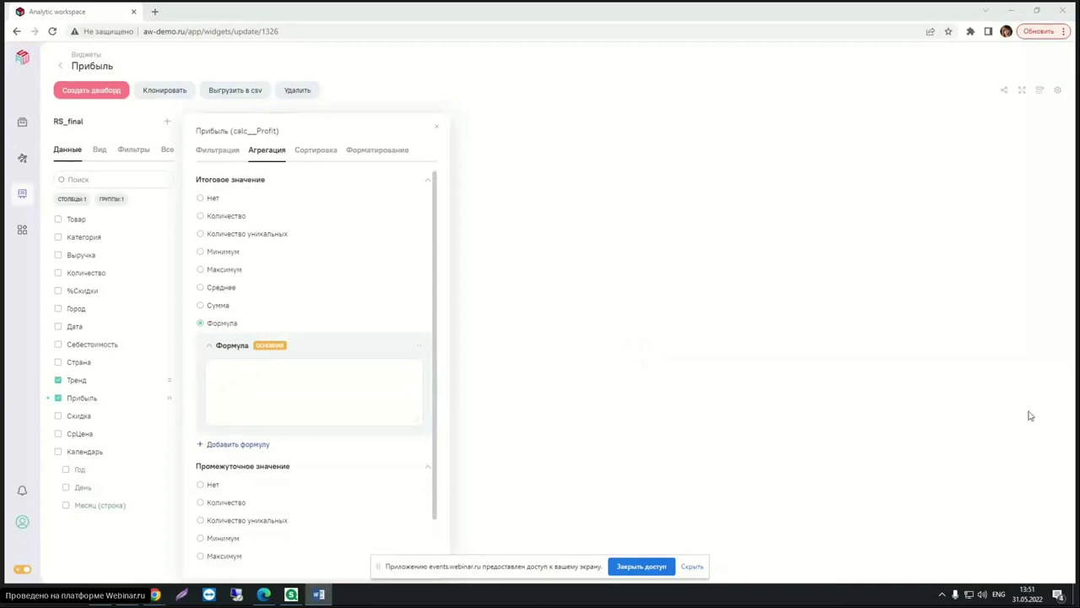
pyautogui.click(234, 372)
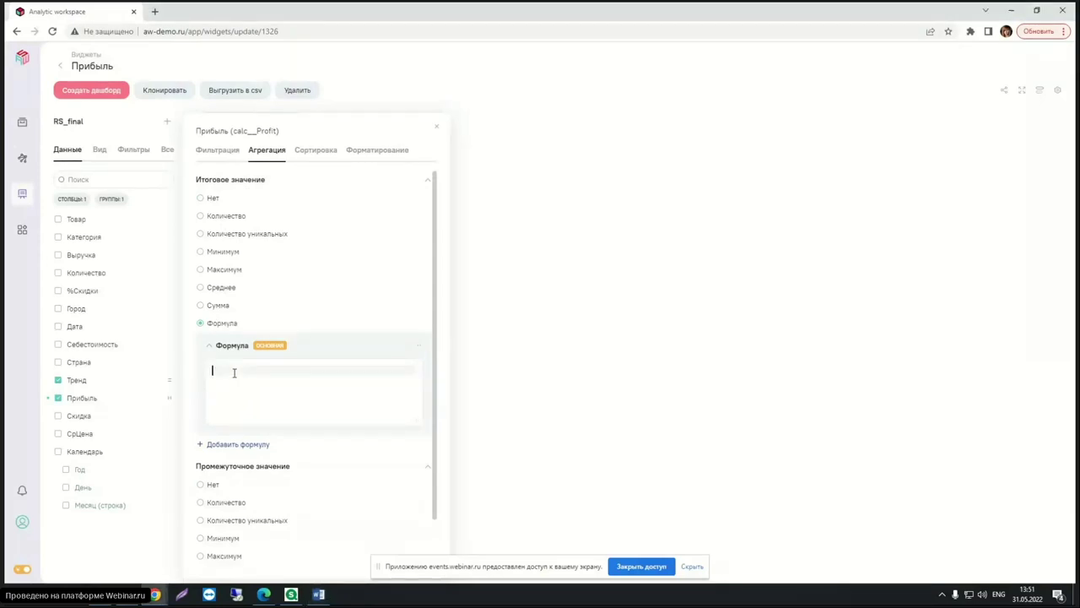
pyautogui.write('sum (calc__Profit) / sum (unitprice) * 100')
pyautogui.moveTo(212, 370); pyautogui.dragTo(235, 370)
pyautogui.click(233, 371)
pyautogui.moveTo(232, 131); pyautogui.dragTo(277, 133)
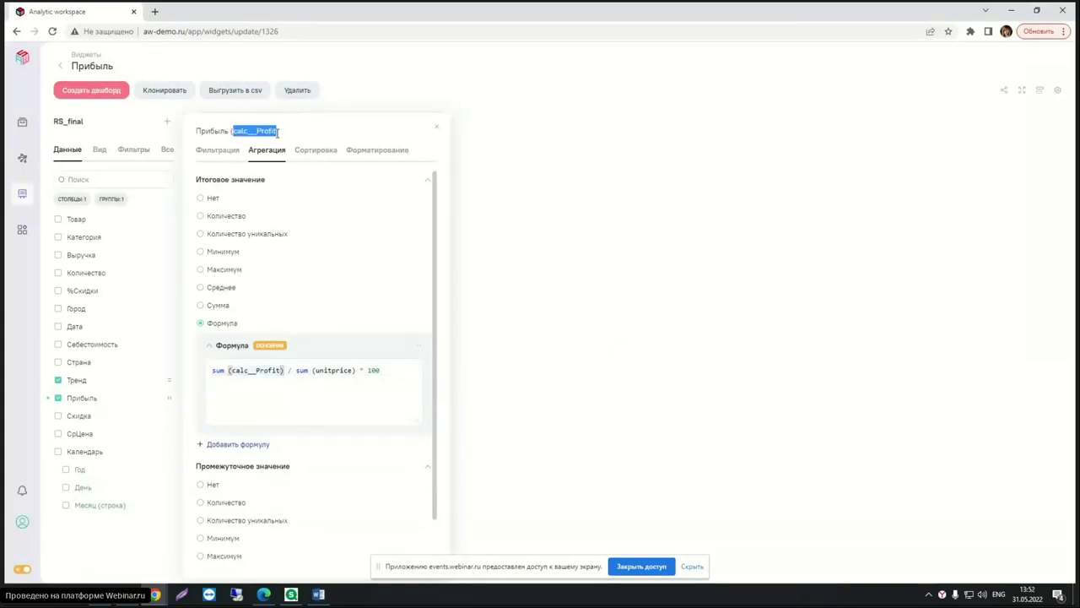
pyautogui.click(319, 371)
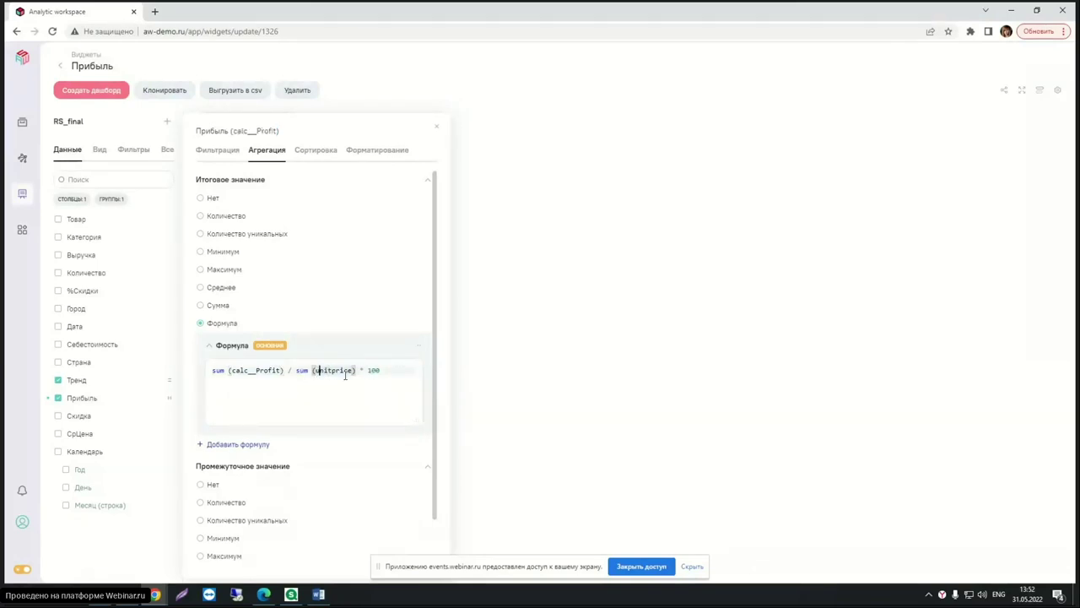
pyautogui.click(385, 372)
pyautogui.click(421, 349)
# Save 2 decimal places with a '.' separator for the profit formula, showing 18.16.
pyautogui.click(435, 362)
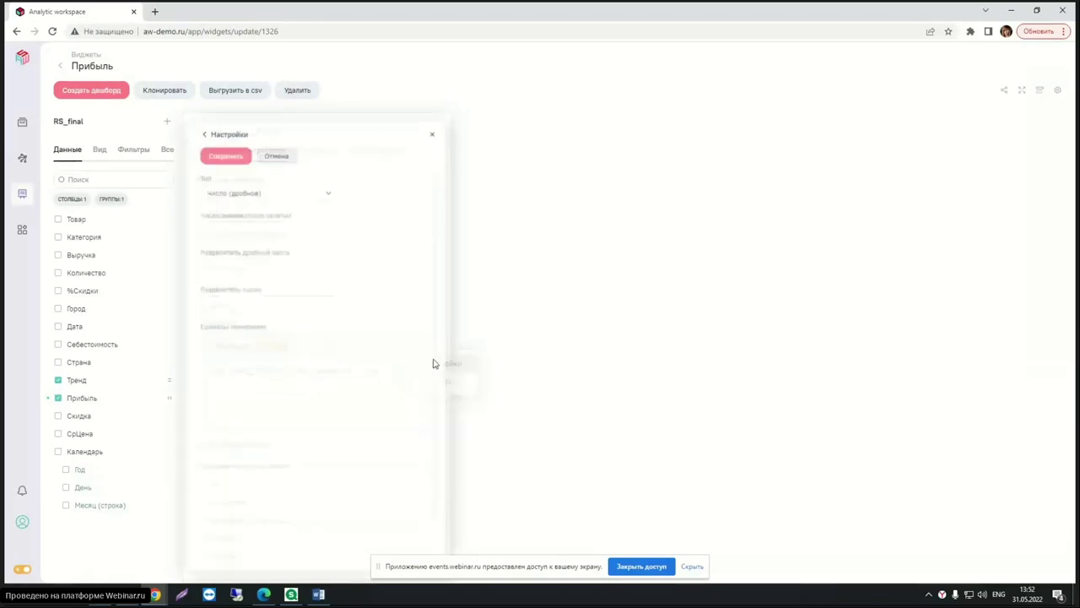
pyautogui.click(243, 223)
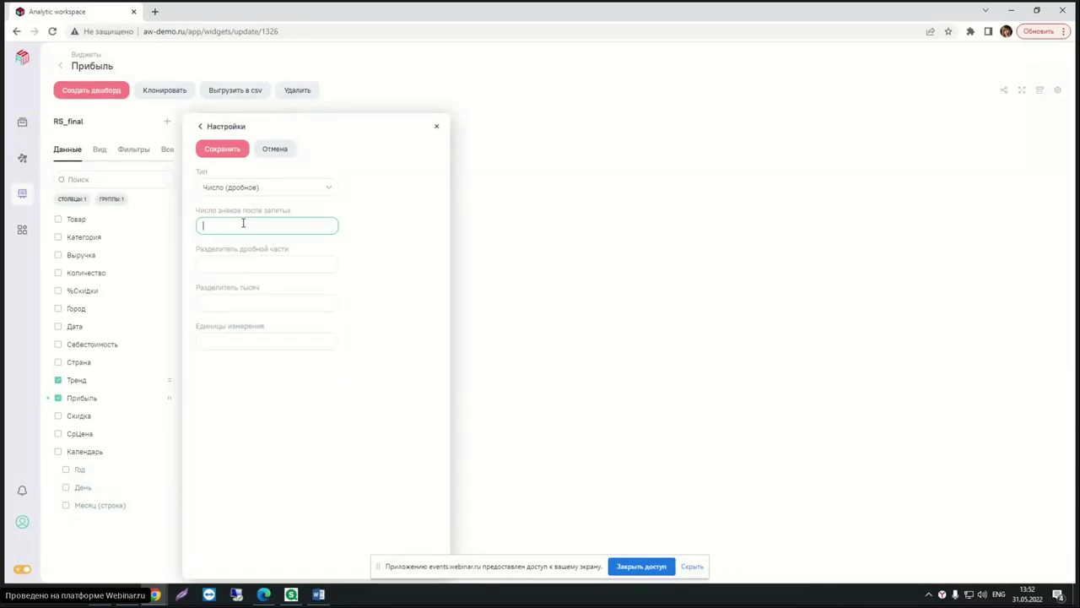
pyautogui.write('2')
pyautogui.click(243, 266)
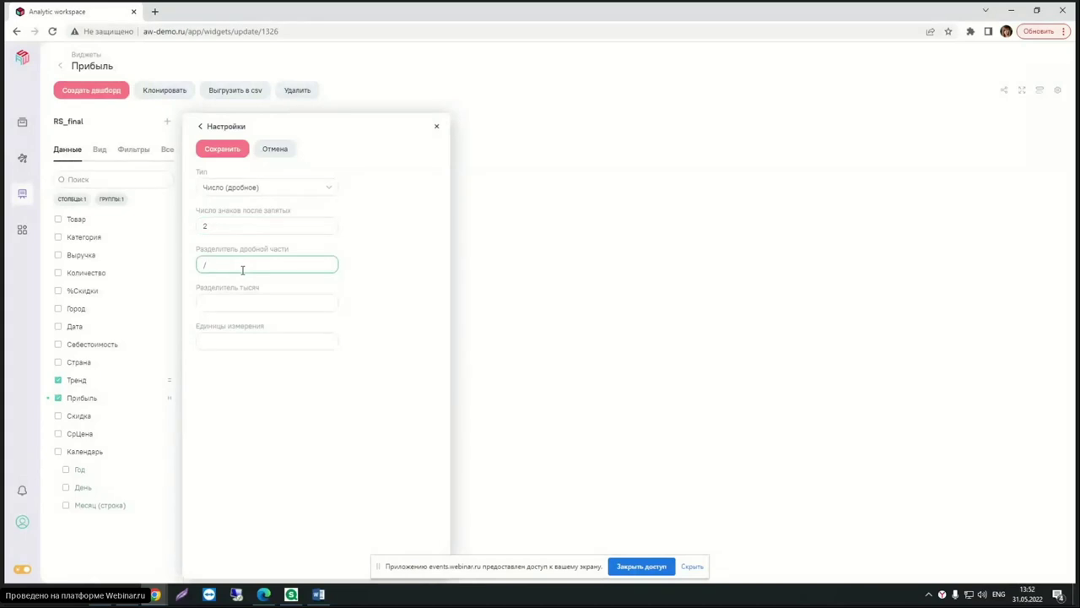
pyautogui.click(251, 302)
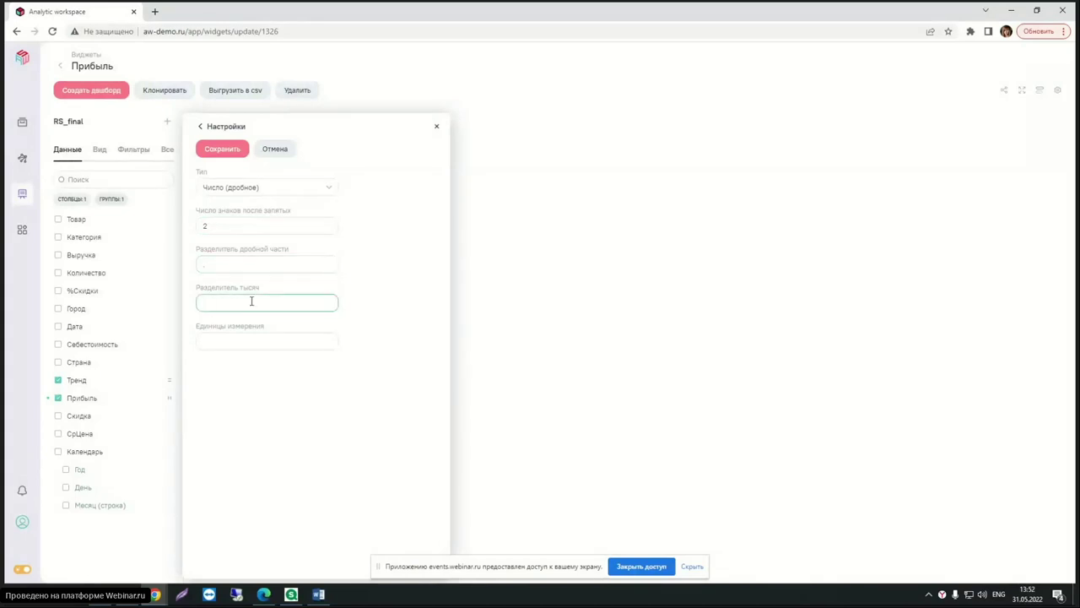
pyautogui.click(228, 148)
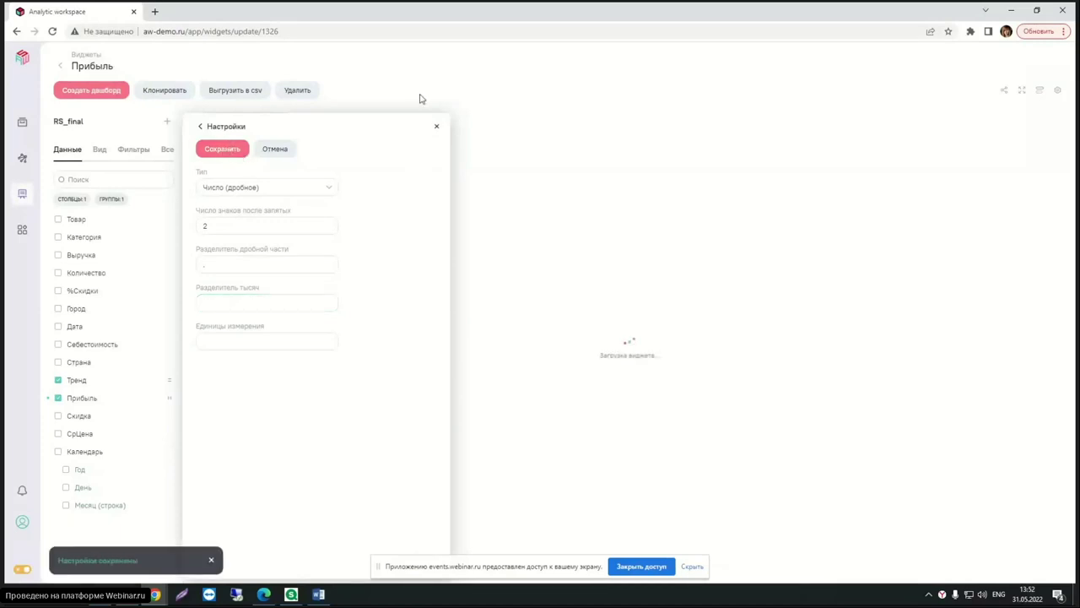
pyautogui.click(437, 126)
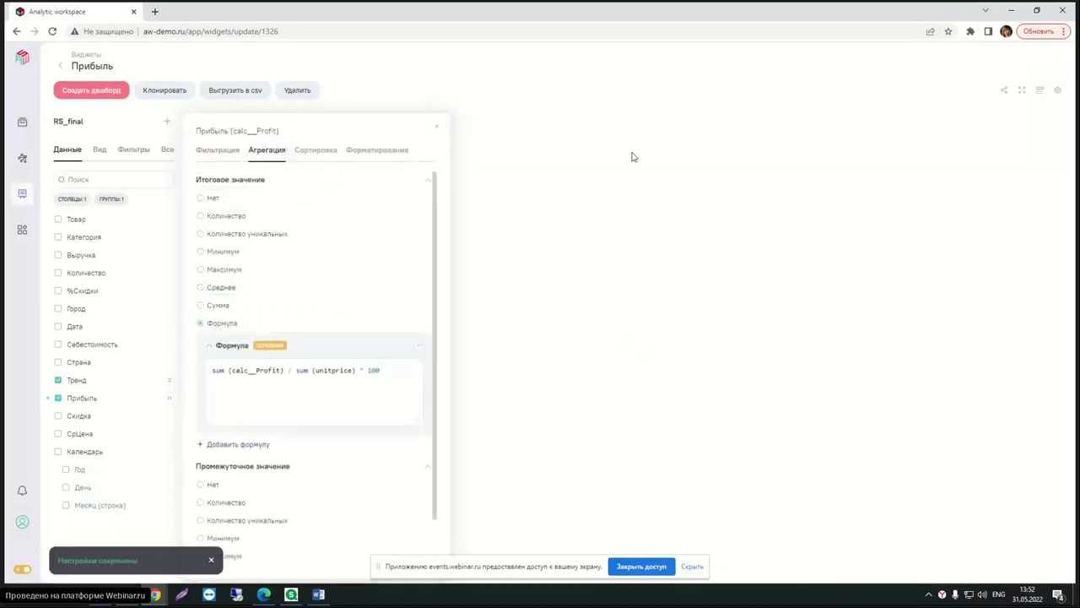
pyautogui.click(435, 128)
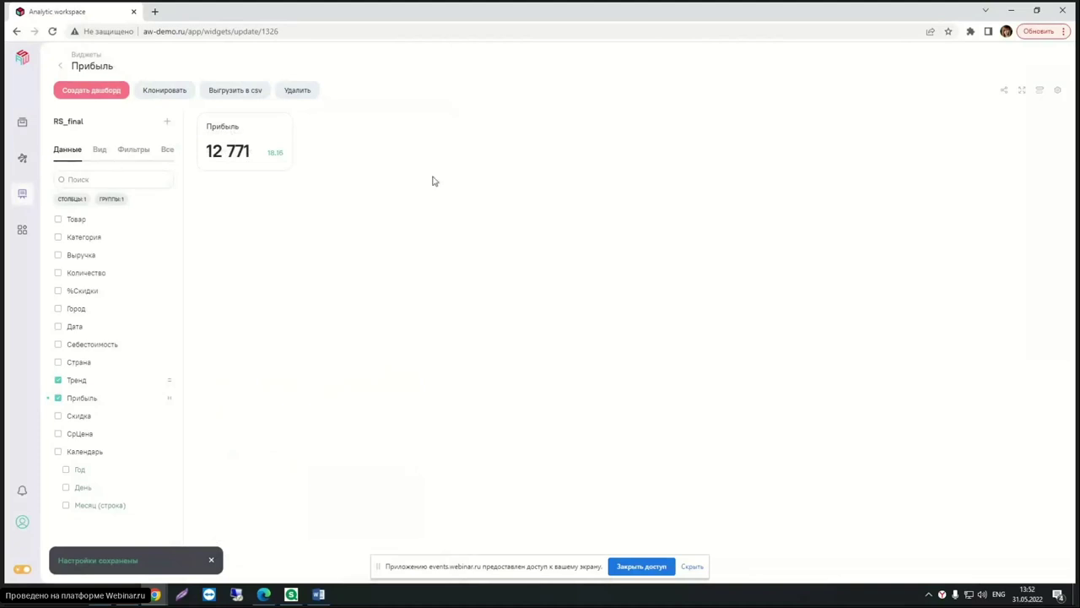
# Retitle the widget 'Прибыль, рент-ть', fixing the mistyped first attempt.
pyautogui.click(101, 64)
pyautogui.doubleClick(93, 66)
pyautogui.click(113, 67)
pyautogui.write('? htyn-')
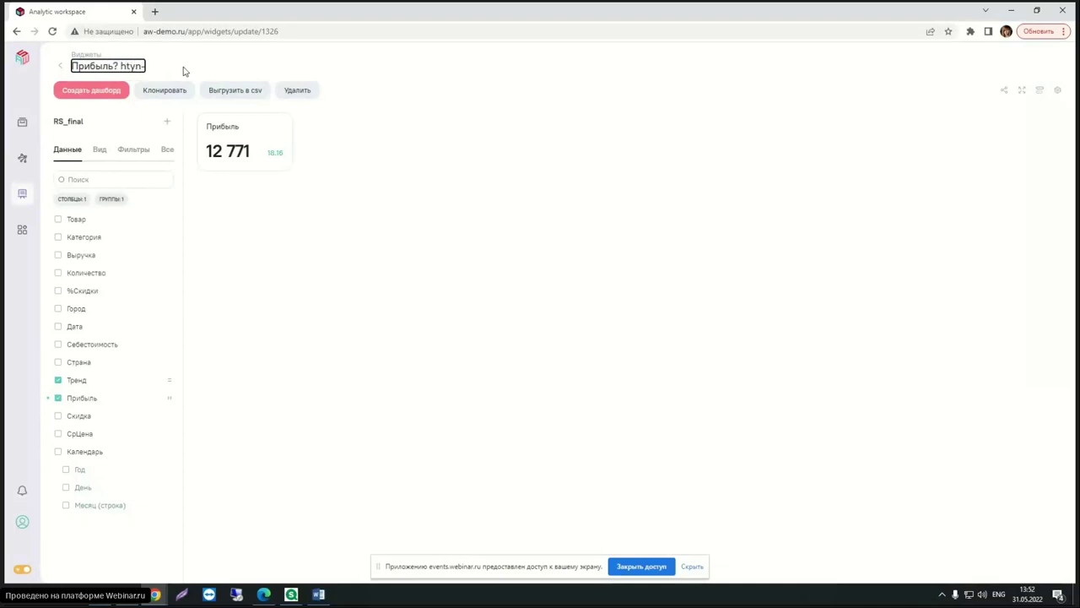
pyautogui.write('nm')
pyautogui.press('BackSpace')
pyautogui.hotkey('alt', 'Tab')
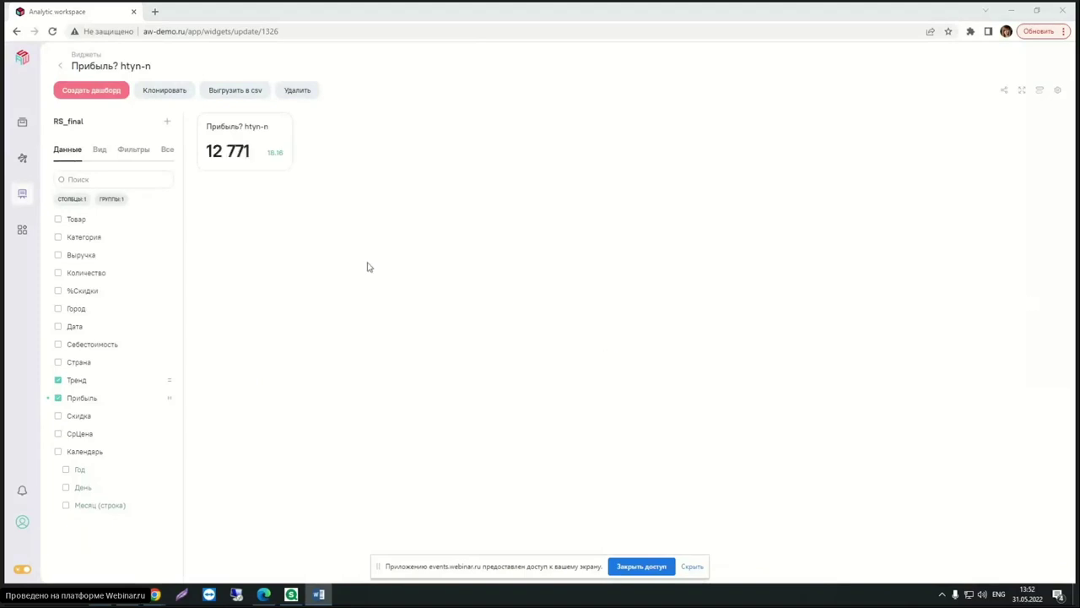
pyautogui.click(94, 67)
pyautogui.moveTo(74, 67); pyautogui.dragTo(156, 68)
pyautogui.write('Прибыль, рент-ть')
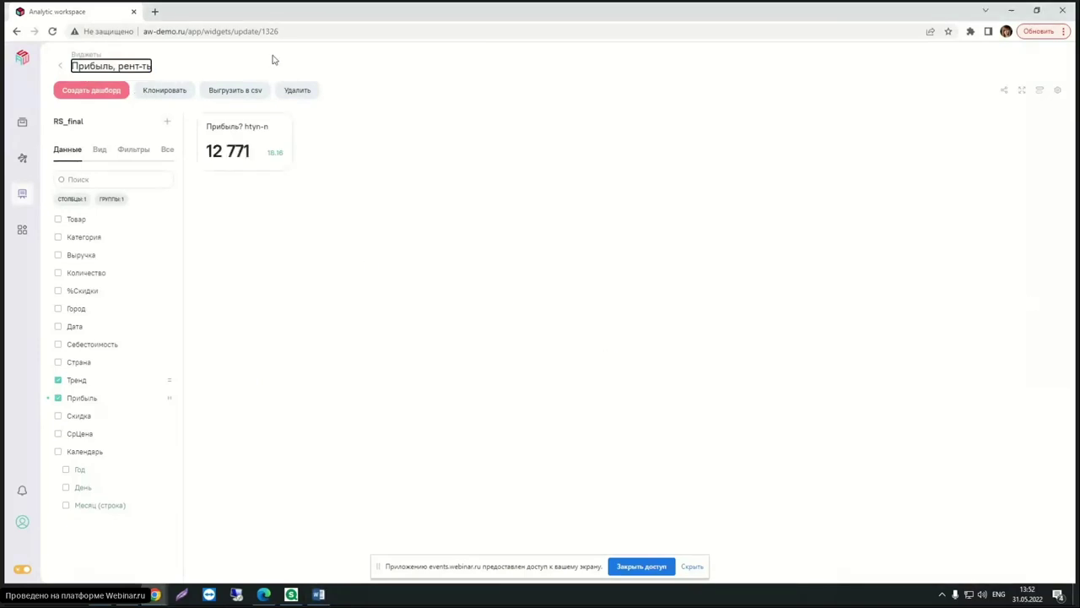
pyautogui.press('Return')
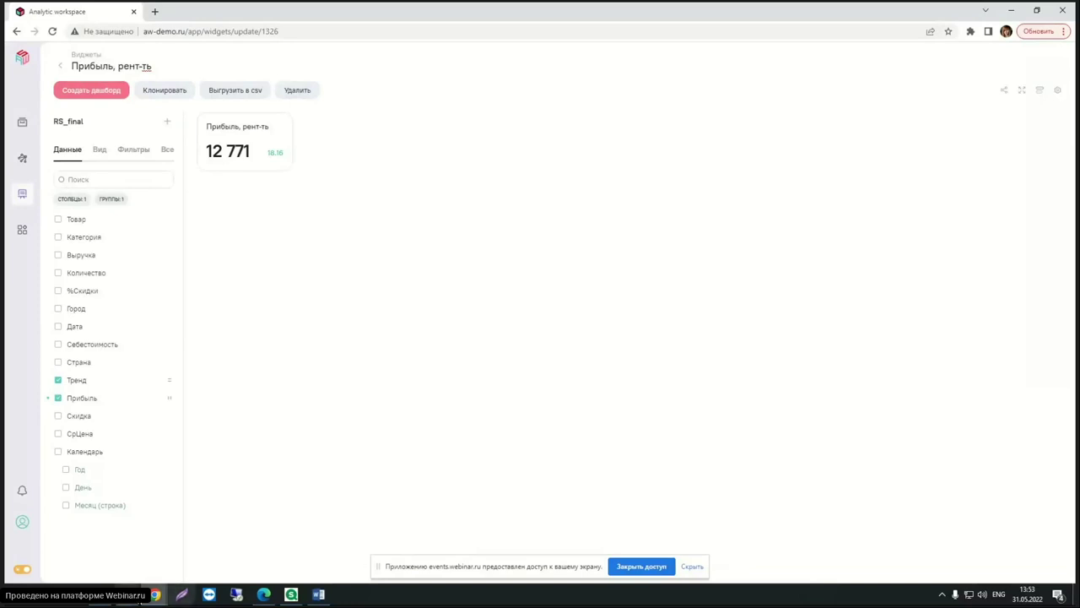
pyautogui.click(155, 594)
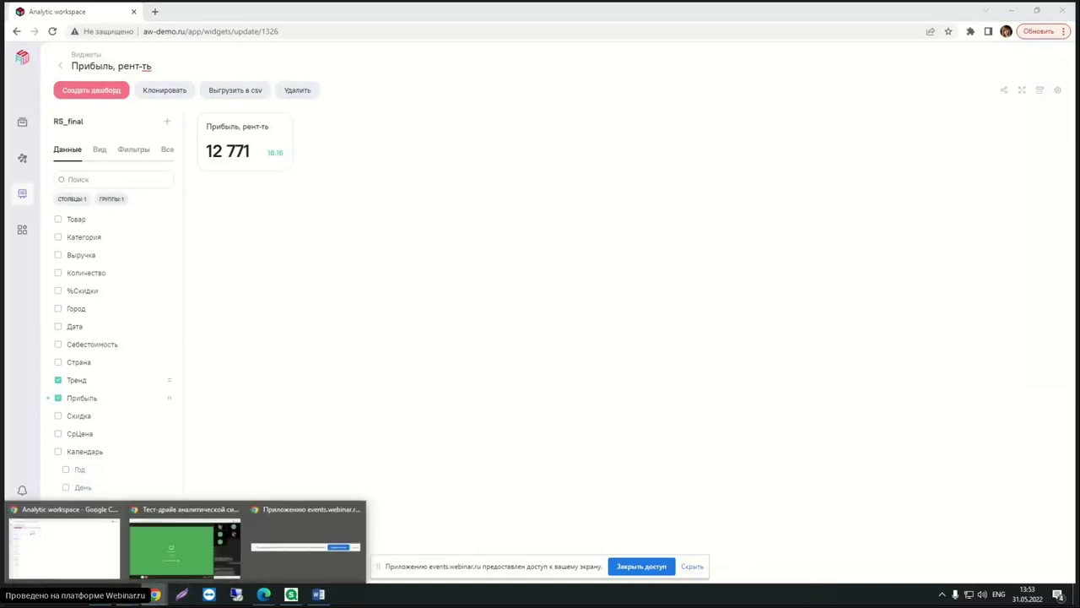
# Mute the microphone in the Webinar.ru broadcast and go back to Analytic Workspace.
pyautogui.click(160, 564)
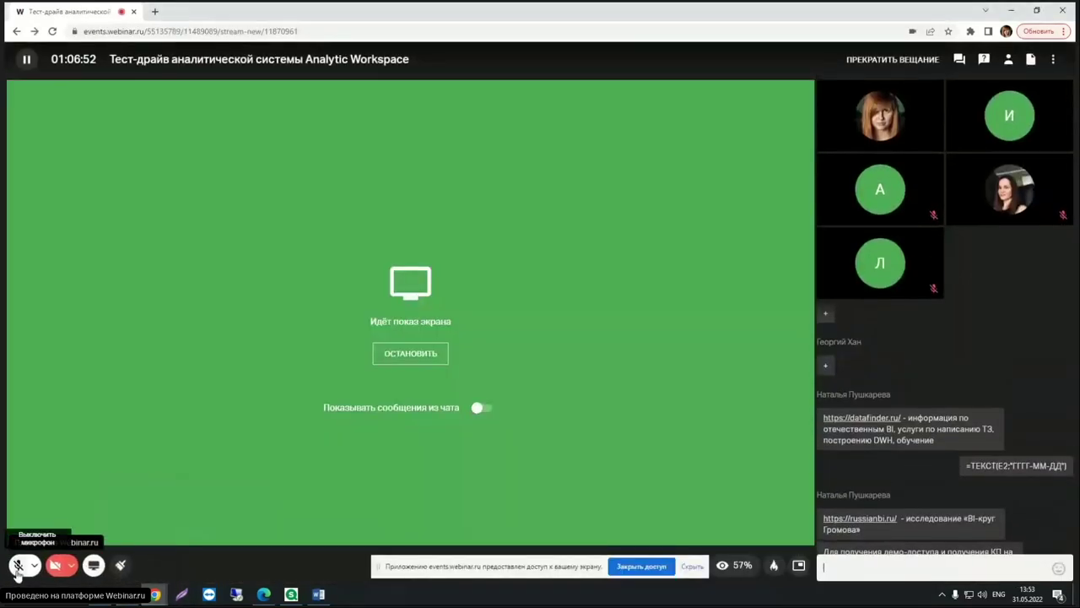
pyautogui.click(18, 569)
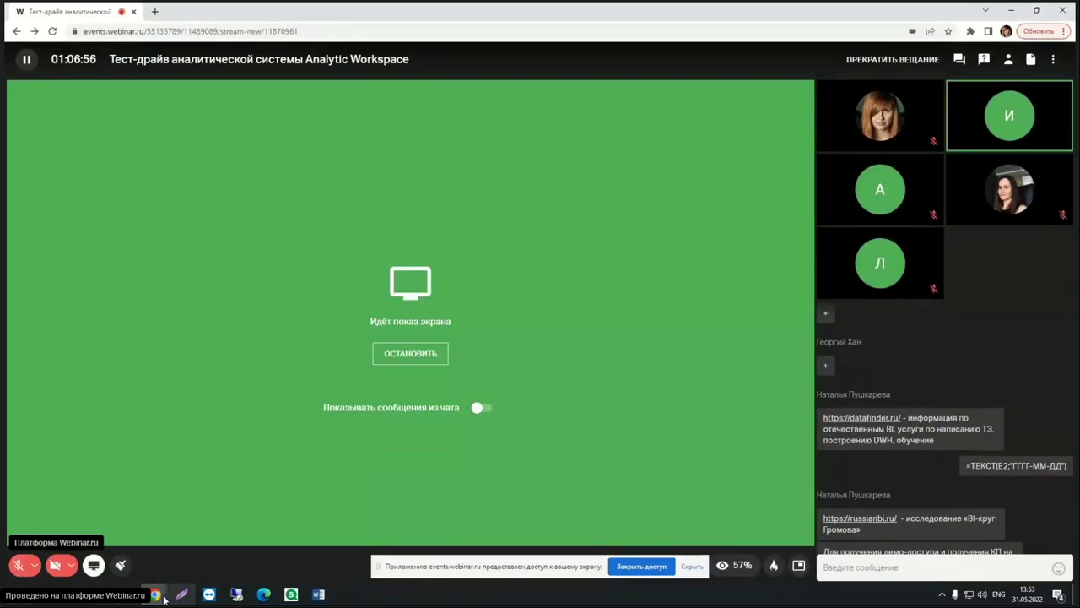
pyautogui.moveTo(151, 595)
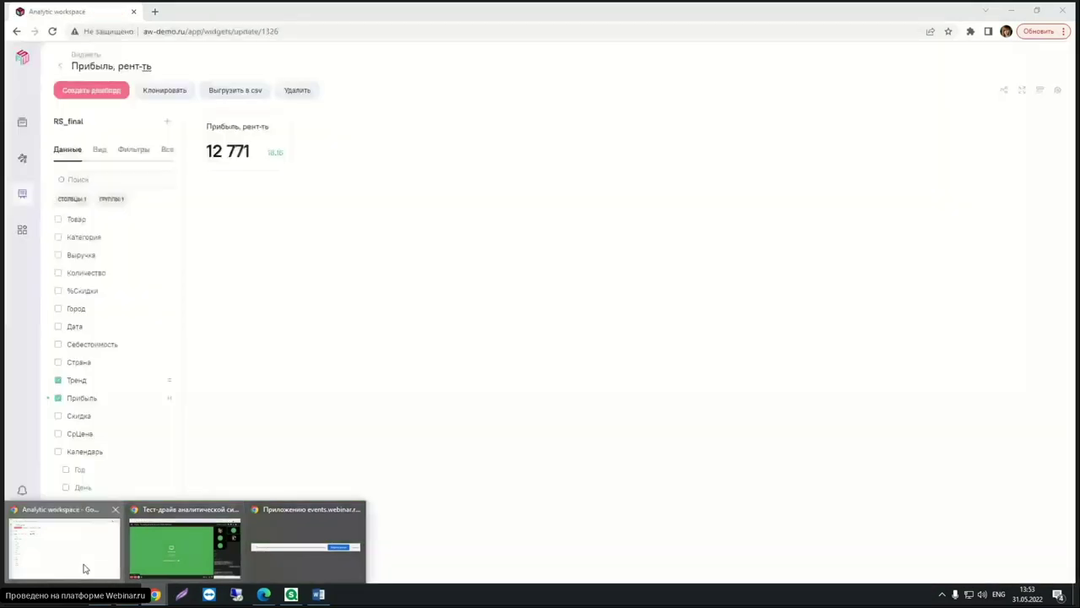
pyautogui.click(84, 569)
# Return to the widget list and clone the Сумма продаж widget.
pyautogui.click(59, 68)
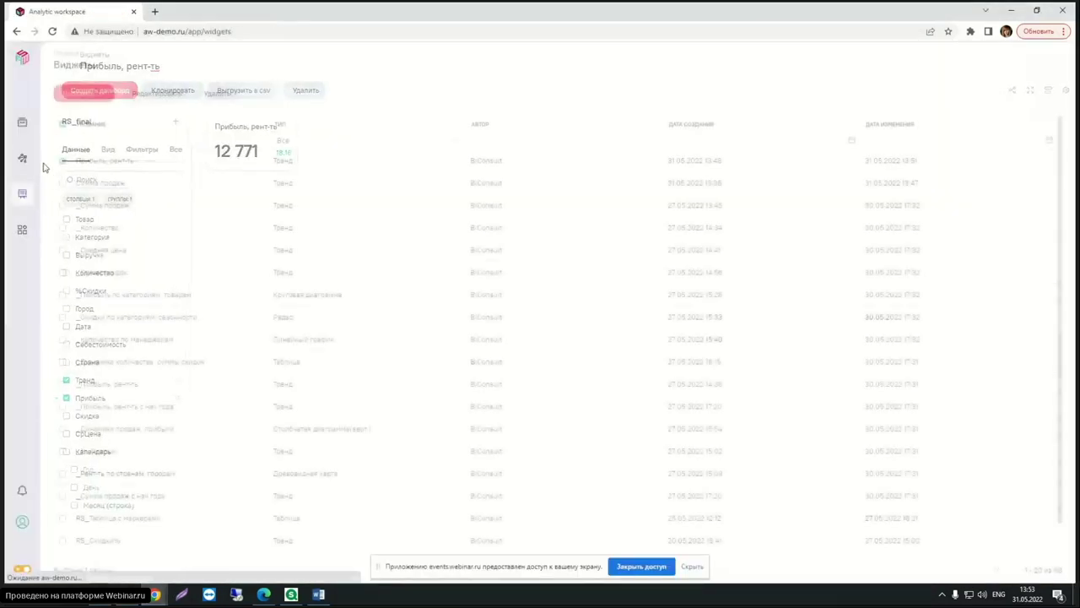
pyautogui.click(62, 160)
pyautogui.click(62, 182)
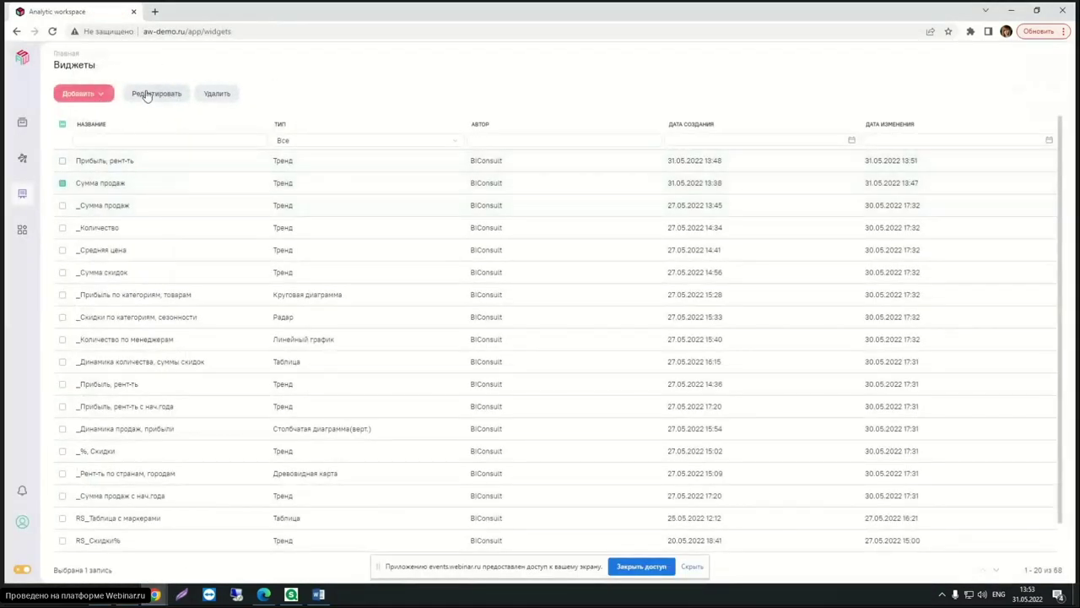
pyautogui.click(147, 95)
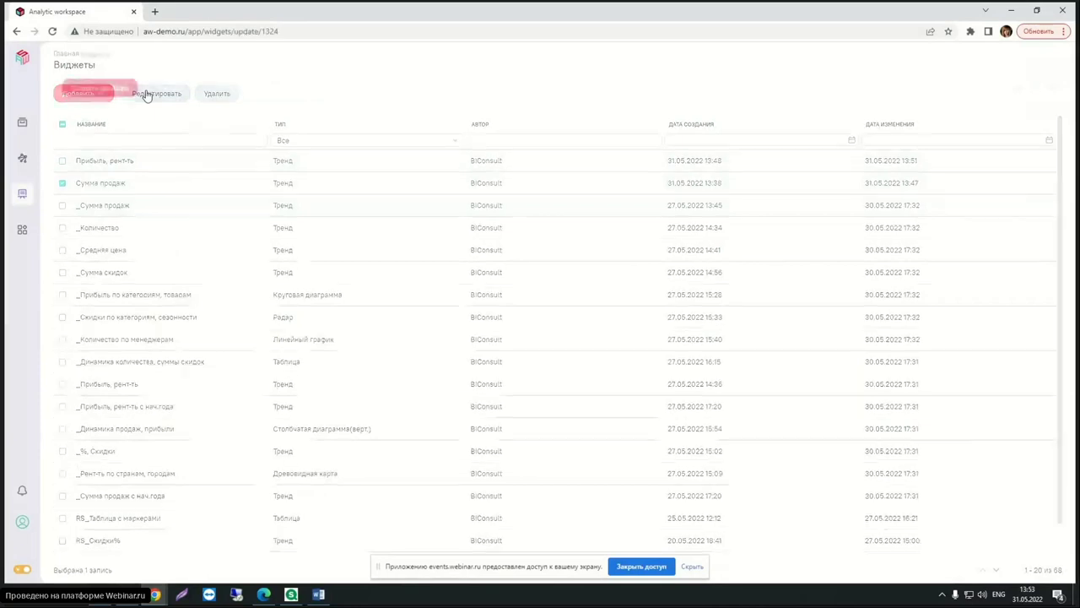
pyautogui.click(161, 93)
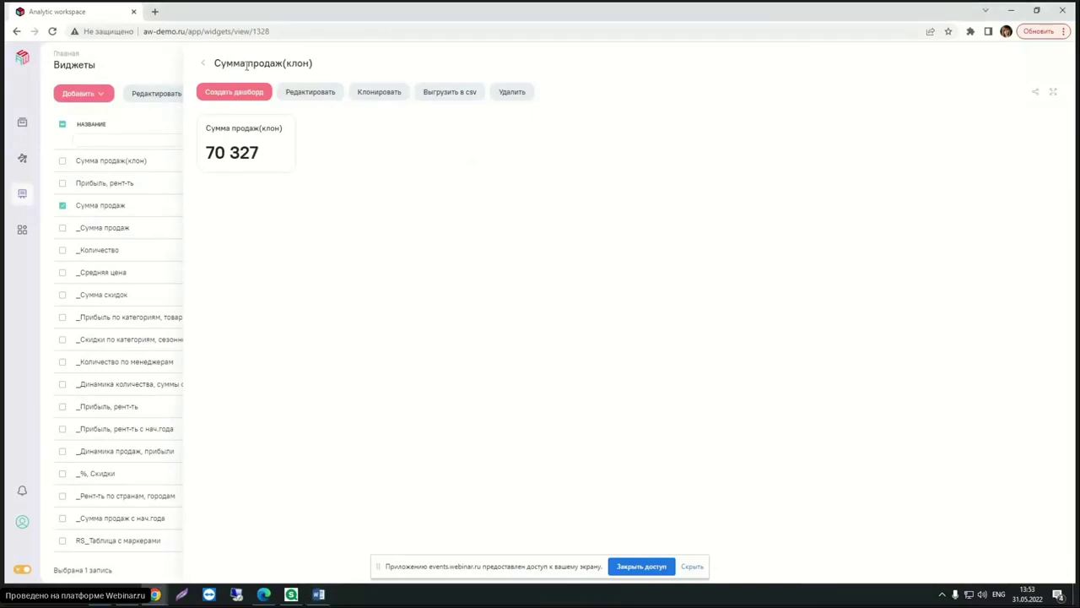
# Rename the cloned widget 'Количество'.
pyautogui.click(313, 93)
pyautogui.click(140, 68)
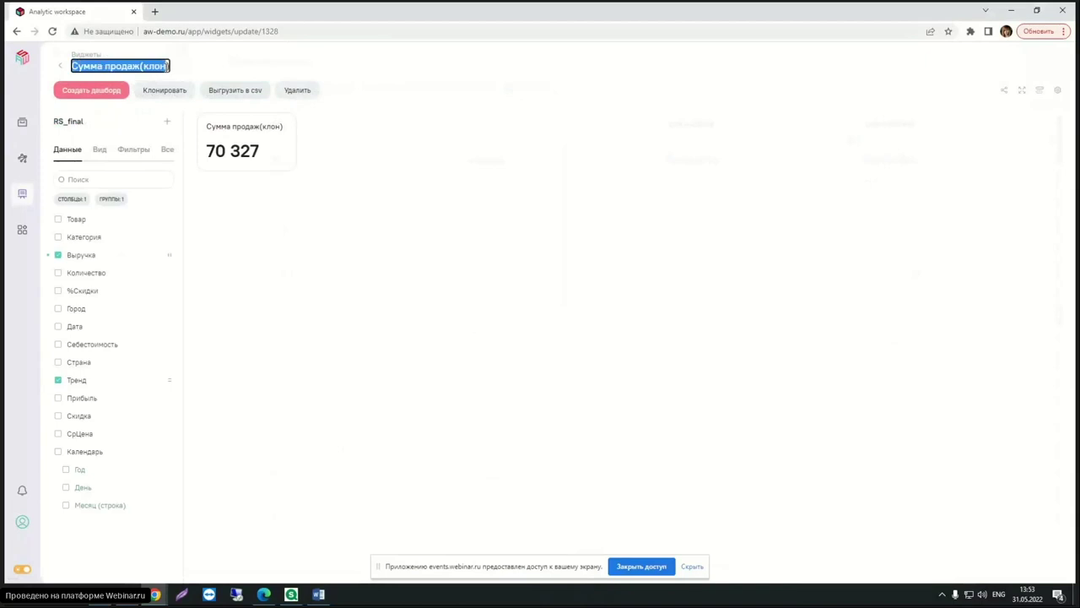
pyautogui.write('Количество')
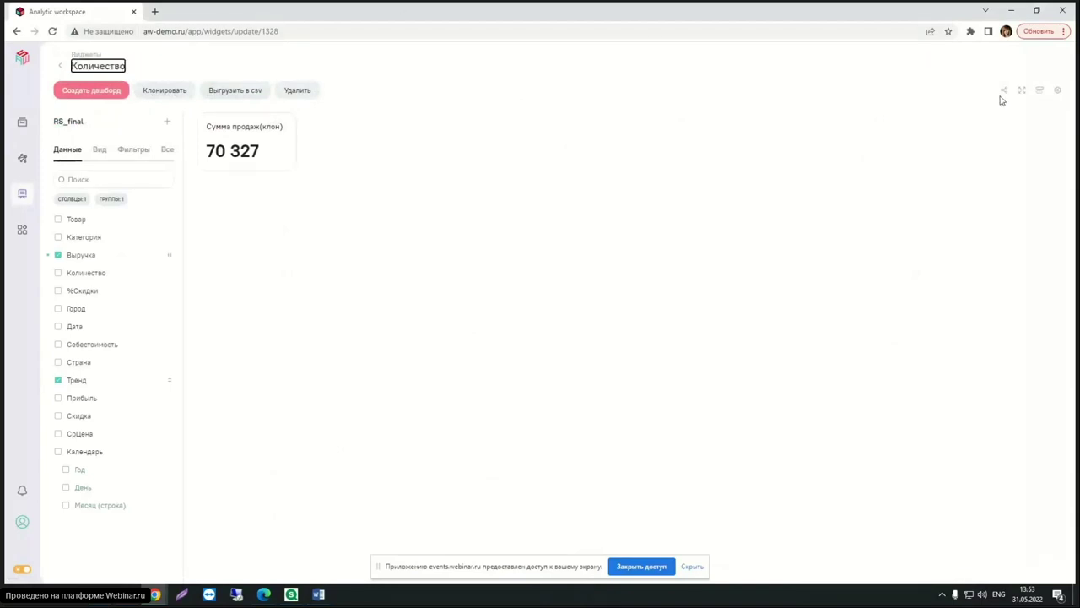
pyautogui.press('Return')
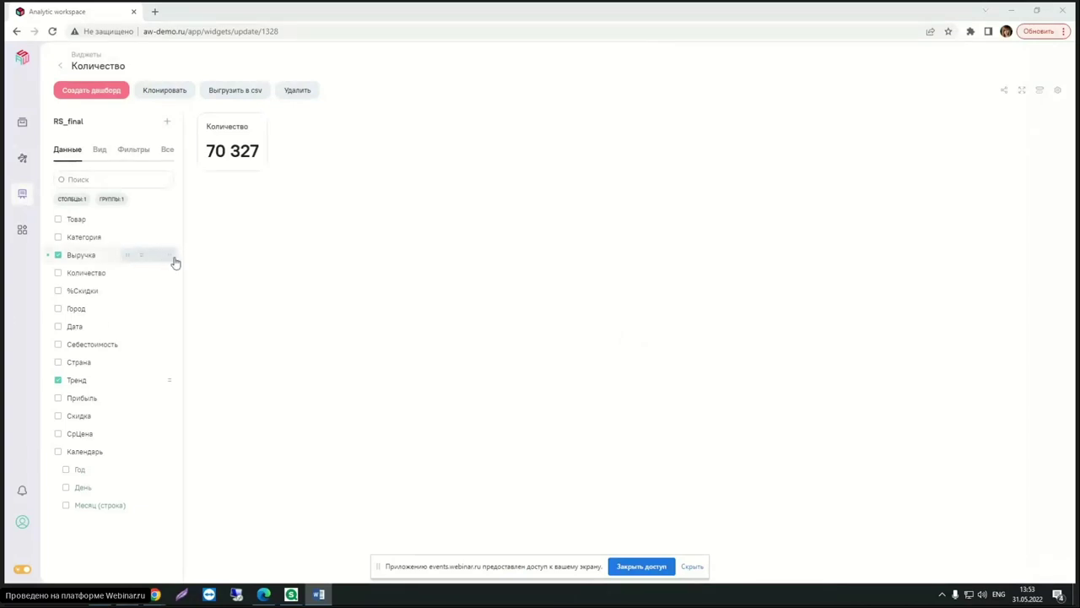
# Replace Выручка with the Количество column and show its aggregation options.
pyautogui.click(58, 256)
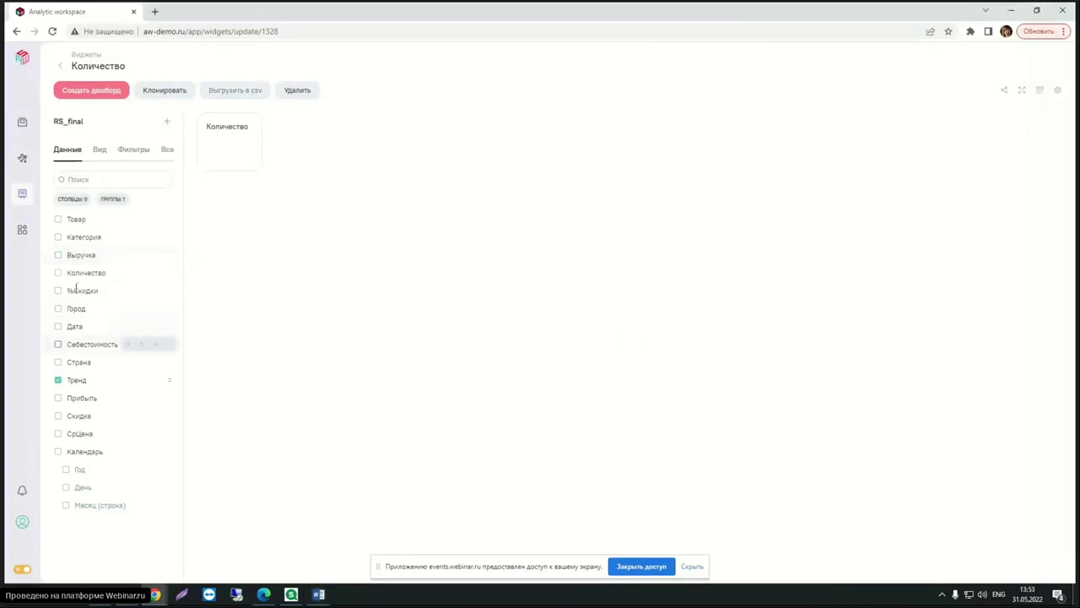
pyautogui.click(131, 275)
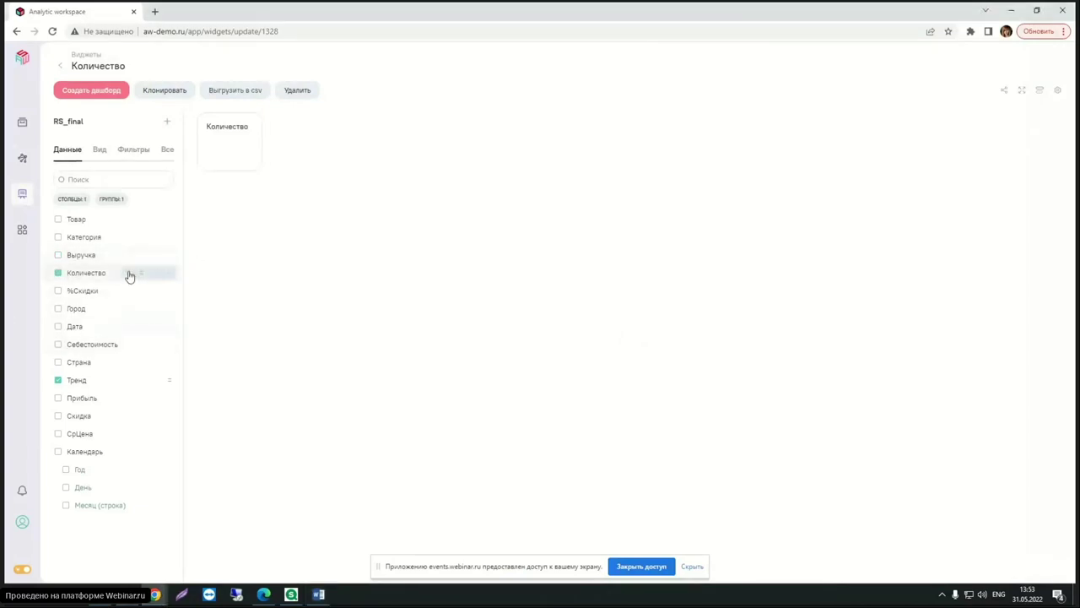
pyautogui.click(169, 273)
pyautogui.click(278, 151)
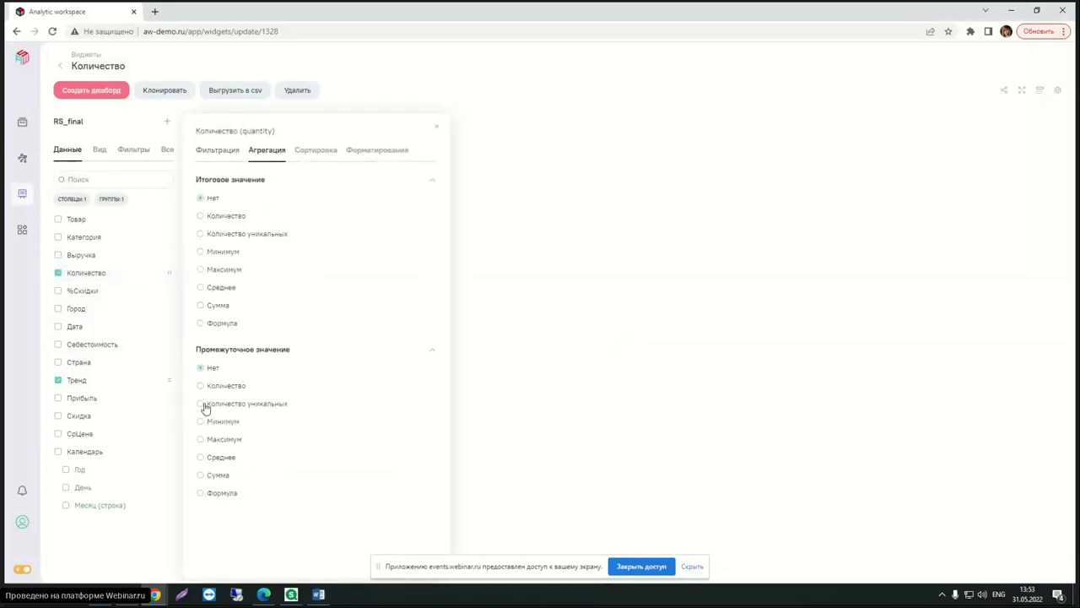
# Set the intermediate value to the formula sum(quantity) and open its number format settings.
pyautogui.click(200, 493)
pyautogui.click(265, 542)
pyautogui.write('sum(quantity)')
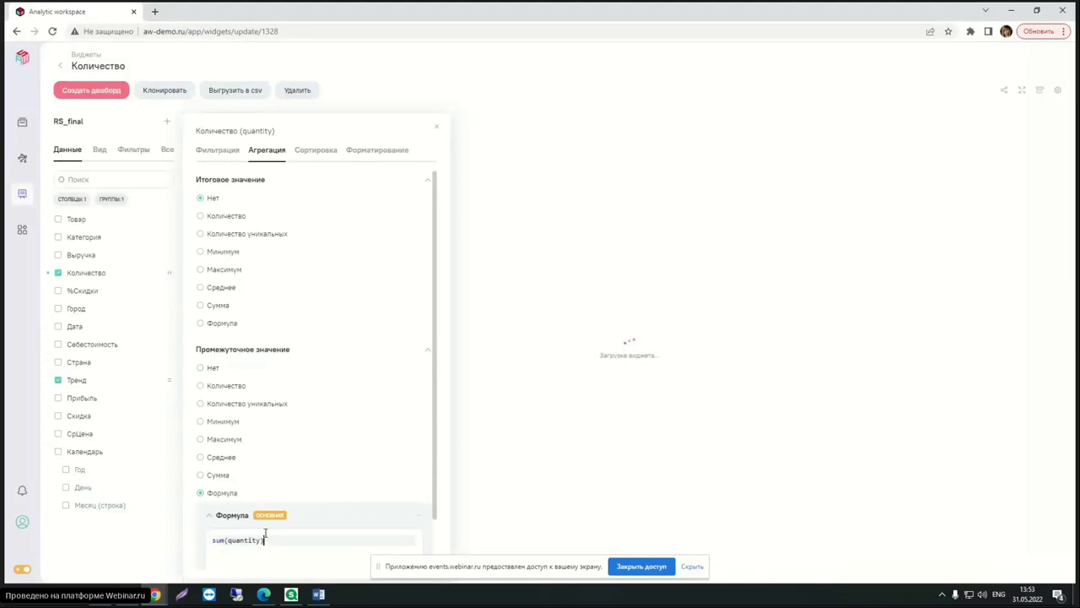
pyautogui.scroll(-1, 265, 540)
pyautogui.click(419, 464)
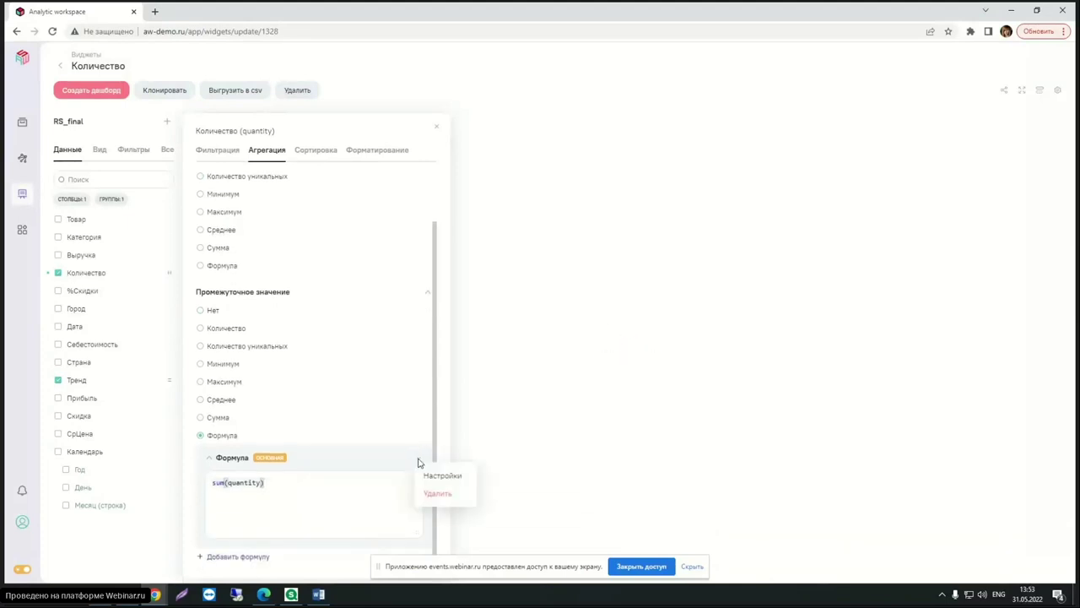
pyautogui.click(439, 475)
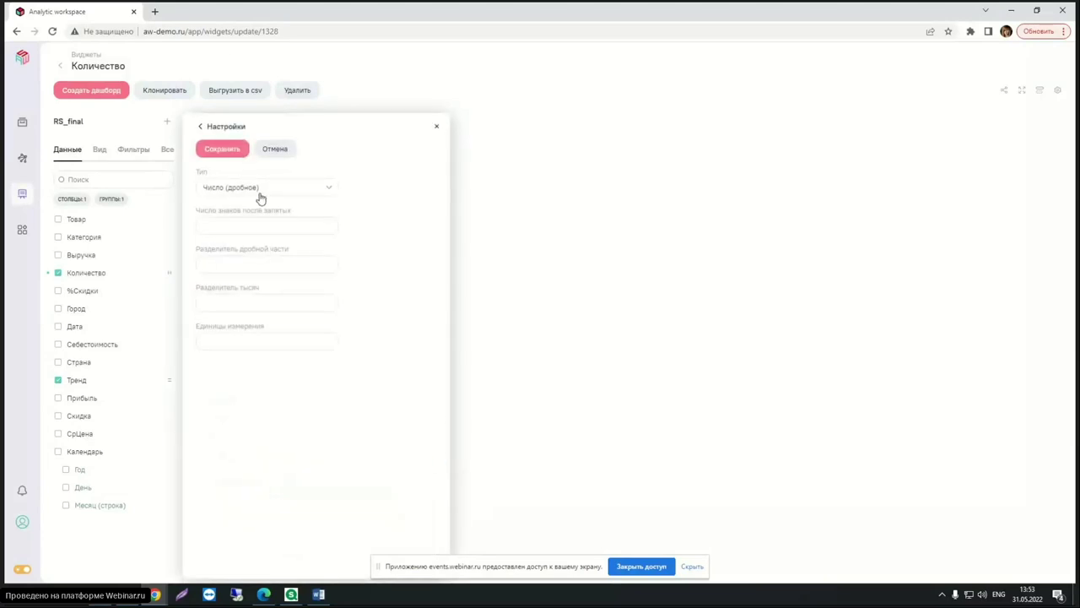
# Format the sum(quantity) value with 0 decimals and '.' separator, save, and close the column settings.
pyautogui.click(243, 226)
pyautogui.write('0')
pyautogui.click(243, 262)
pyautogui.write('.')
pyautogui.click(237, 302)
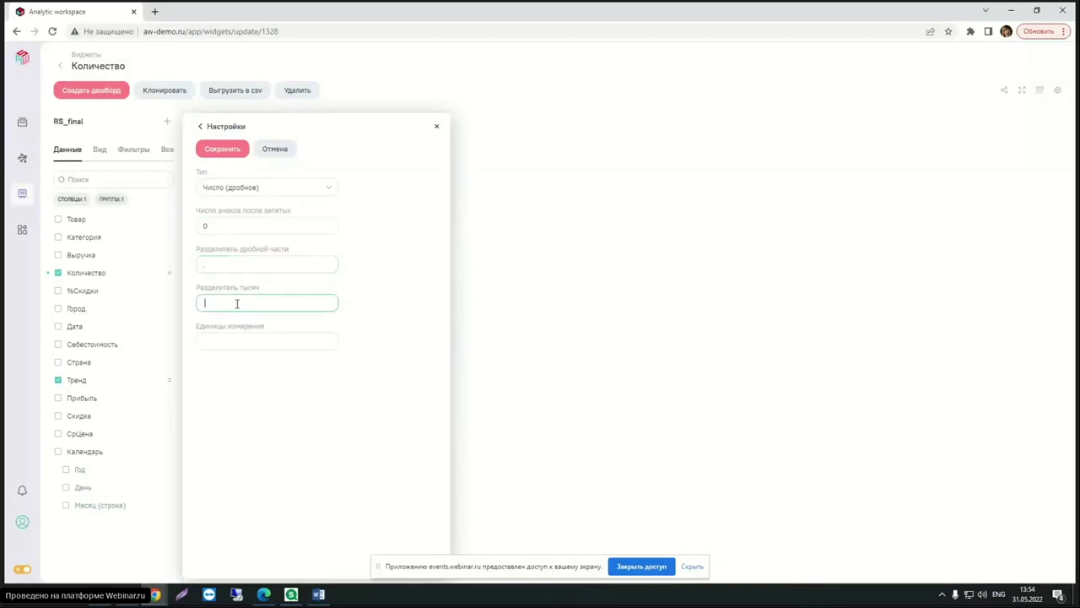
pyautogui.click(225, 149)
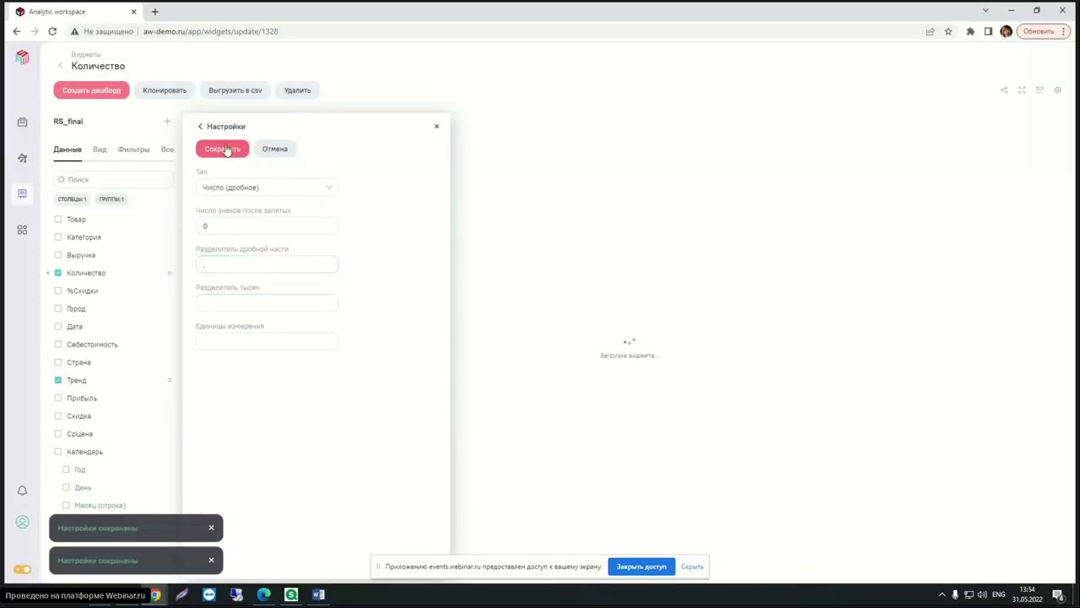
pyautogui.click(437, 128)
pyautogui.click(437, 130)
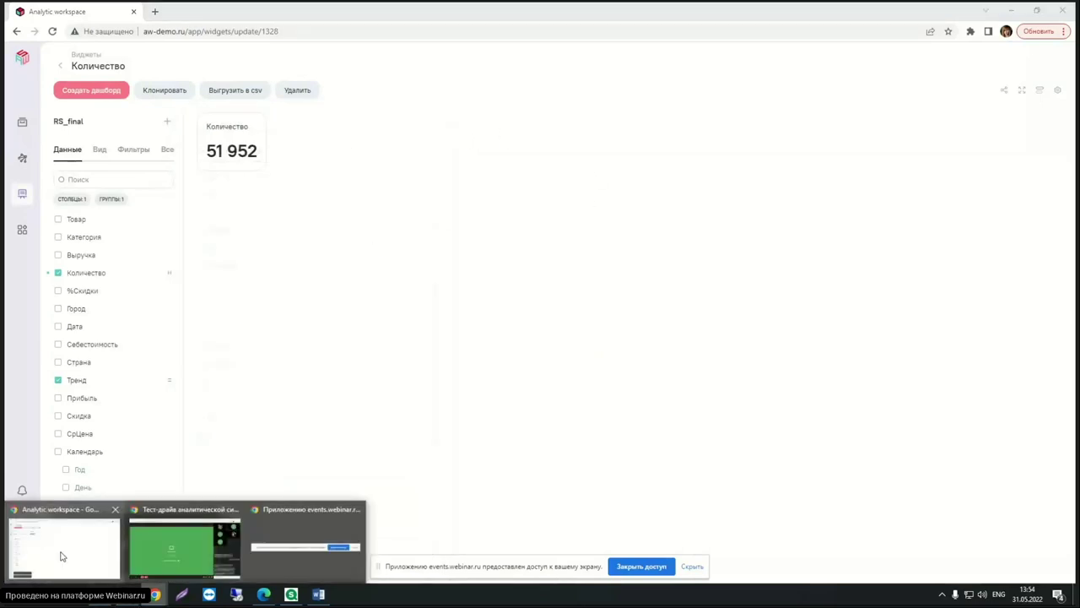
# Unmute to speak briefly in the webinar, mute again, and minimise the broadcast window.
pyautogui.moveTo(155, 594)
pyautogui.click(85, 540)
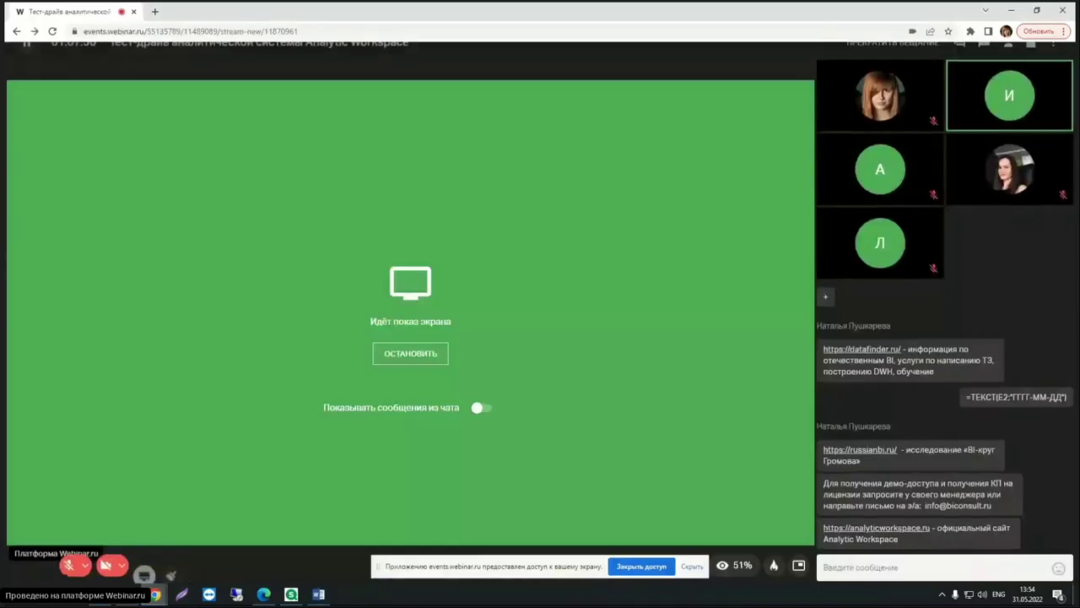
pyautogui.click(25, 566)
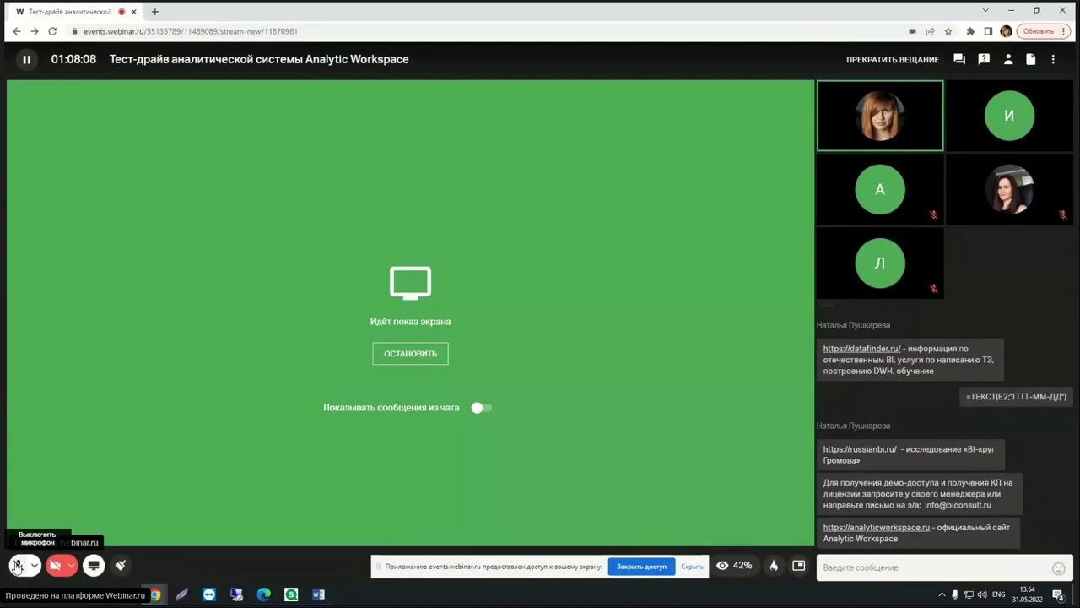
pyautogui.click(17, 566)
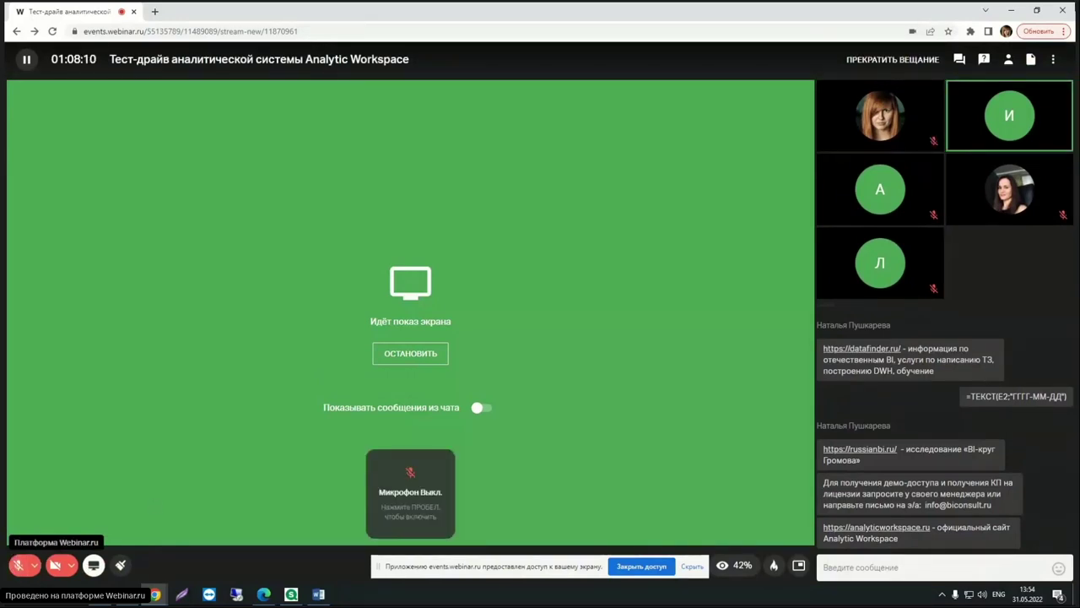
pyautogui.click(1011, 10)
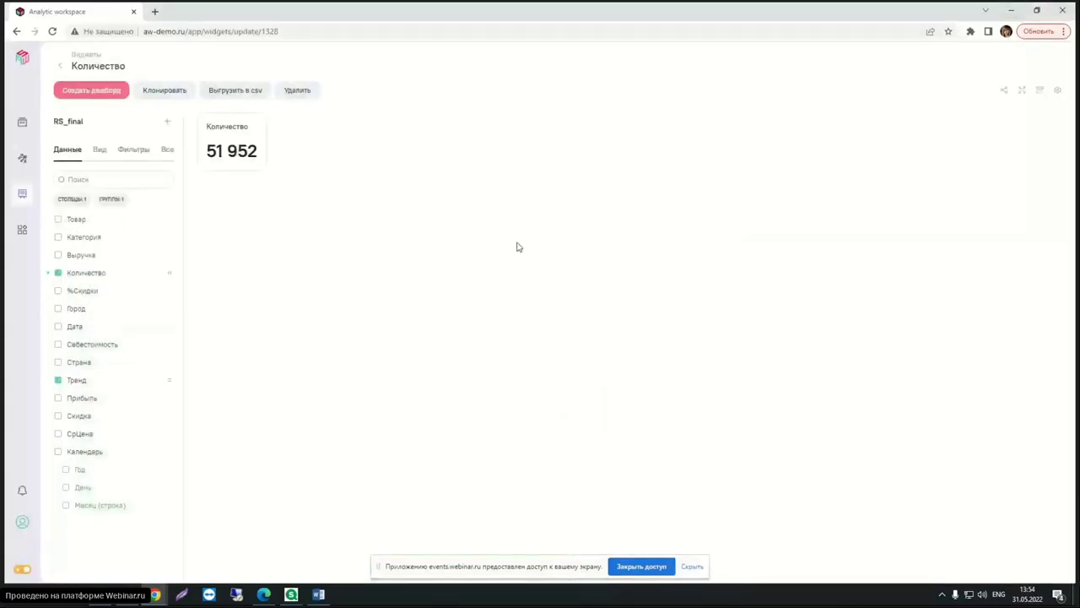
# Clone Сумма продаж from the widget list and title the new copy 'Сумма скидок'.
pyautogui.click(59, 65)
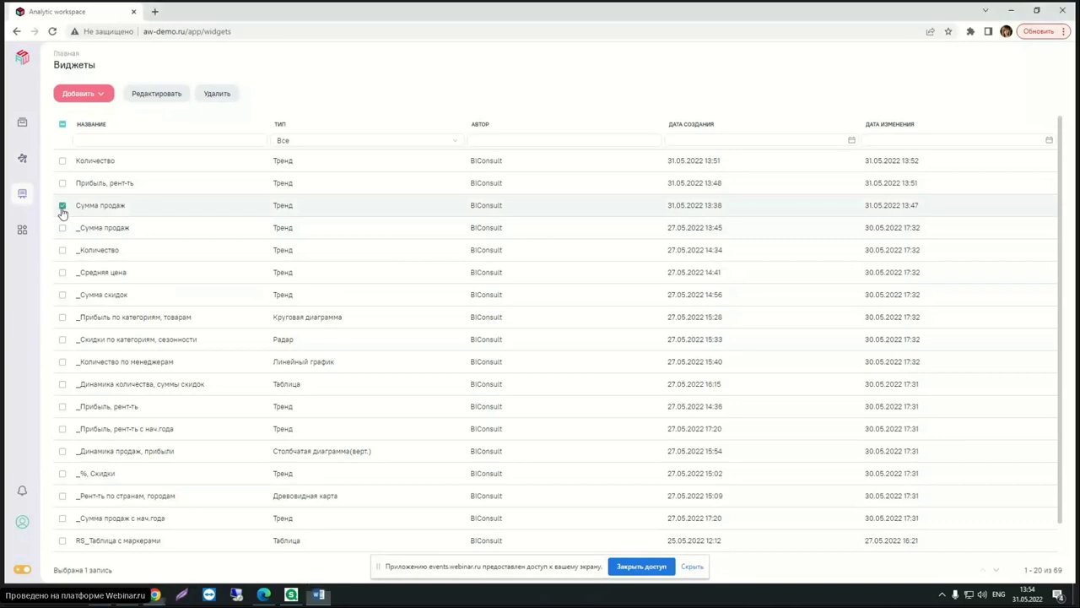
pyautogui.click(62, 209)
pyautogui.click(62, 207)
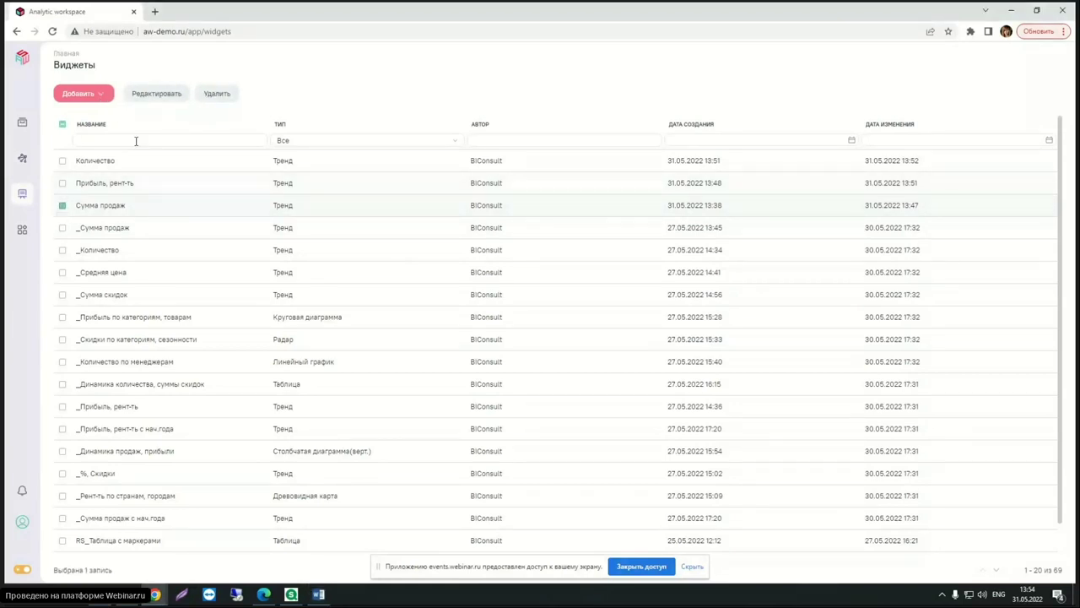
pyautogui.click(157, 94)
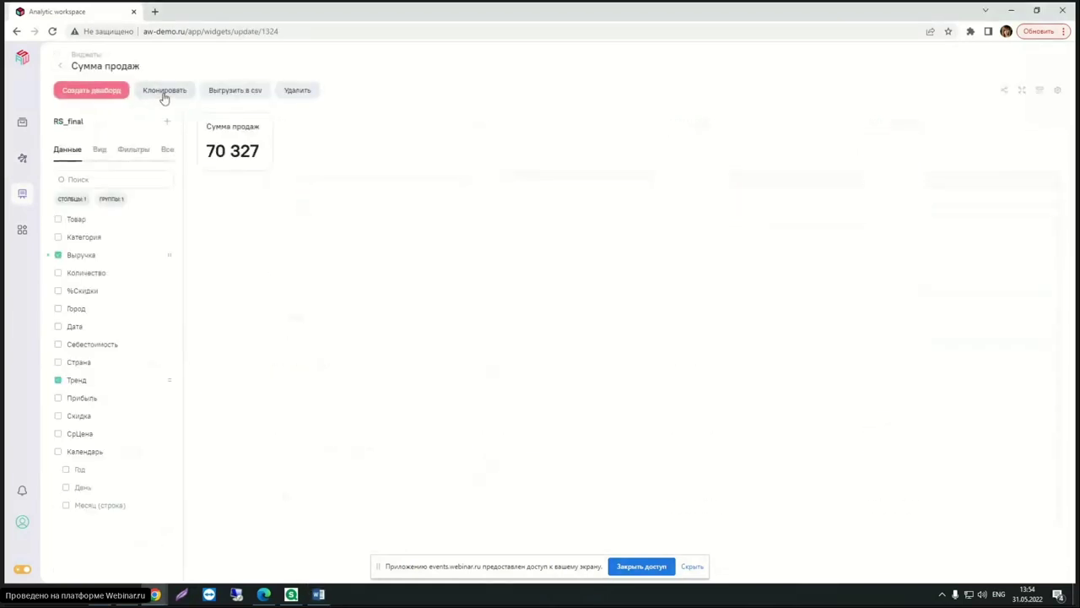
pyautogui.click(164, 96)
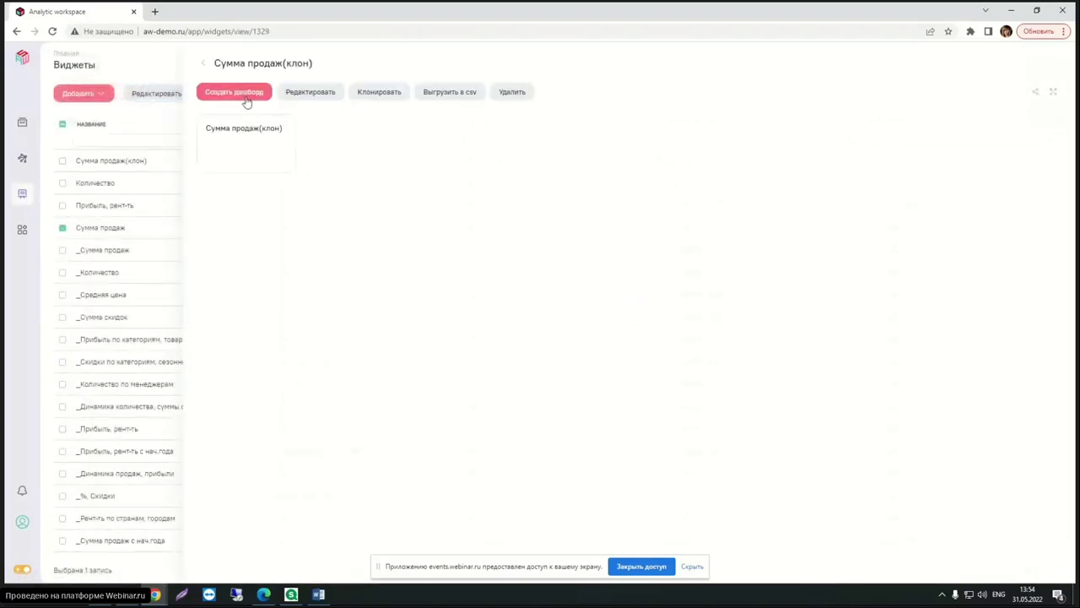
pyautogui.click(304, 94)
pyautogui.write('Сумма скидок')
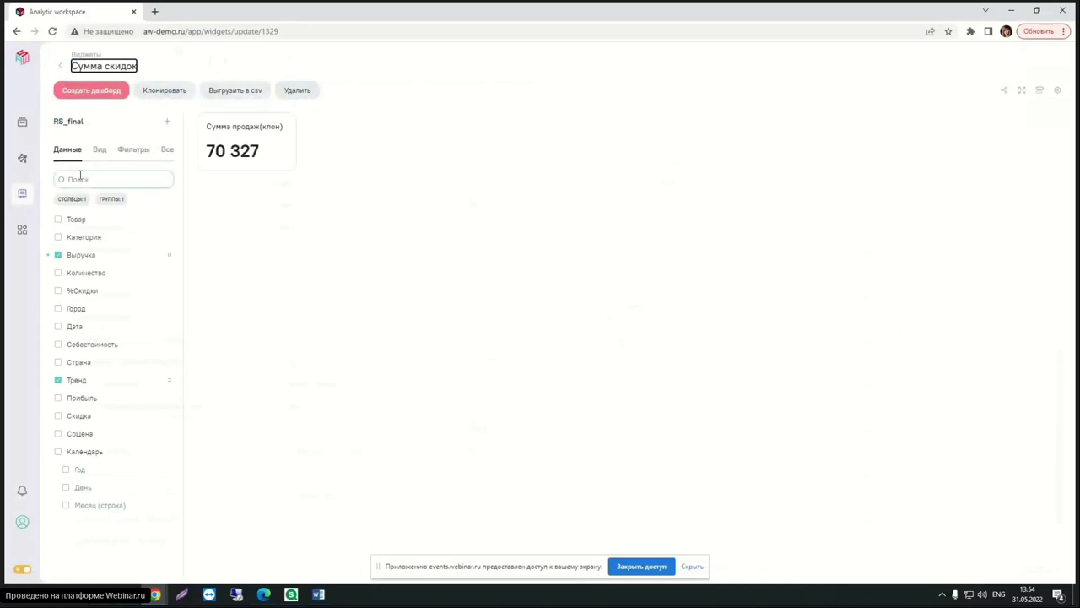
# Swap Выручка for Скидка aggregated as Сумма, then go back to the widget list.
pyautogui.click(58, 256)
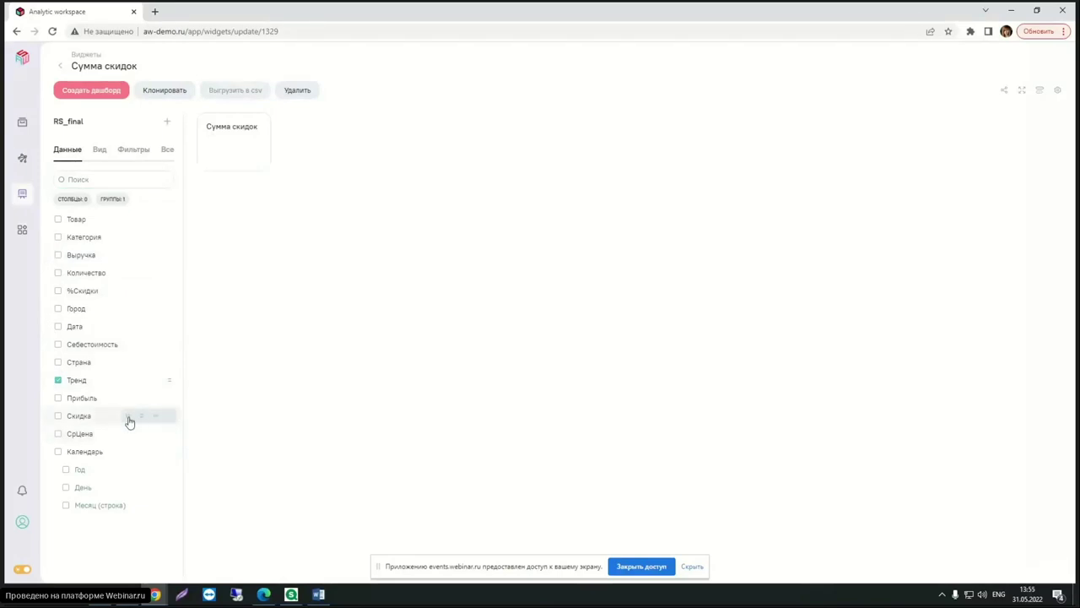
pyautogui.click(164, 422)
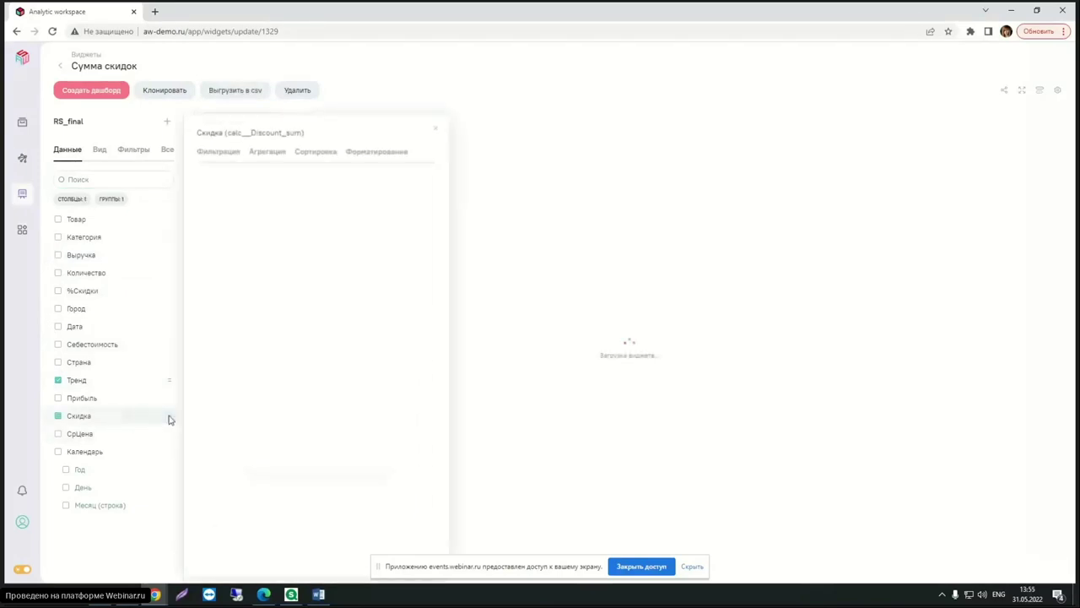
pyautogui.click(268, 152)
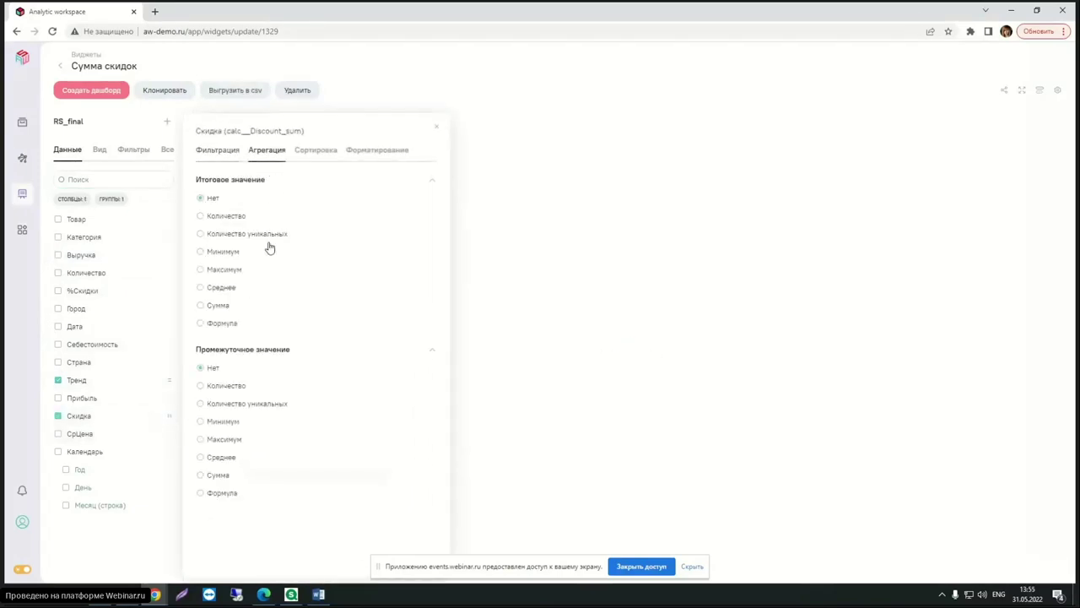
pyautogui.click(218, 475)
pyautogui.click(436, 128)
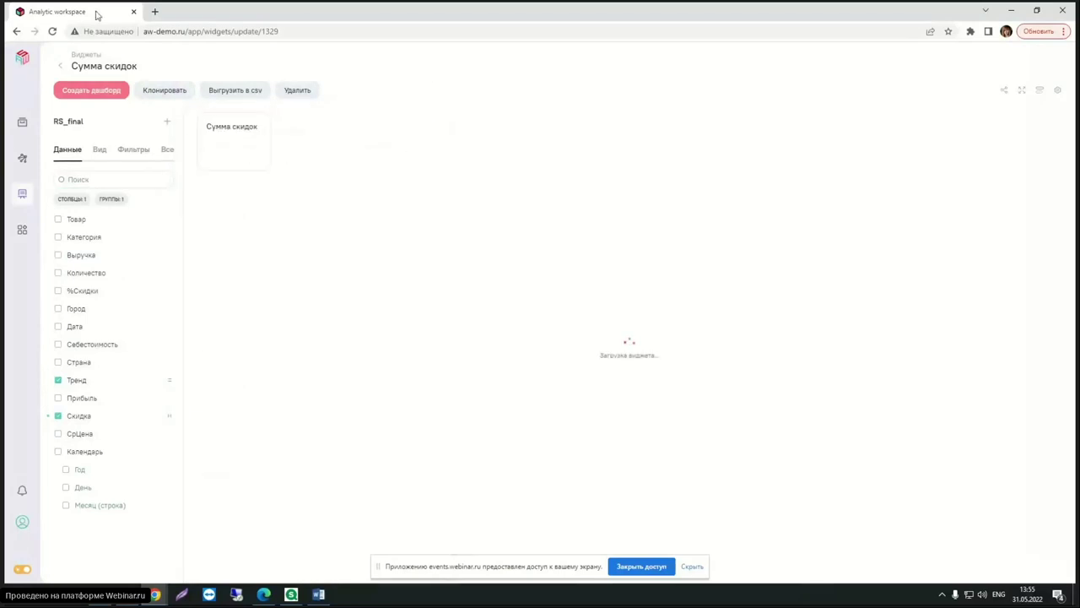
pyautogui.click(60, 65)
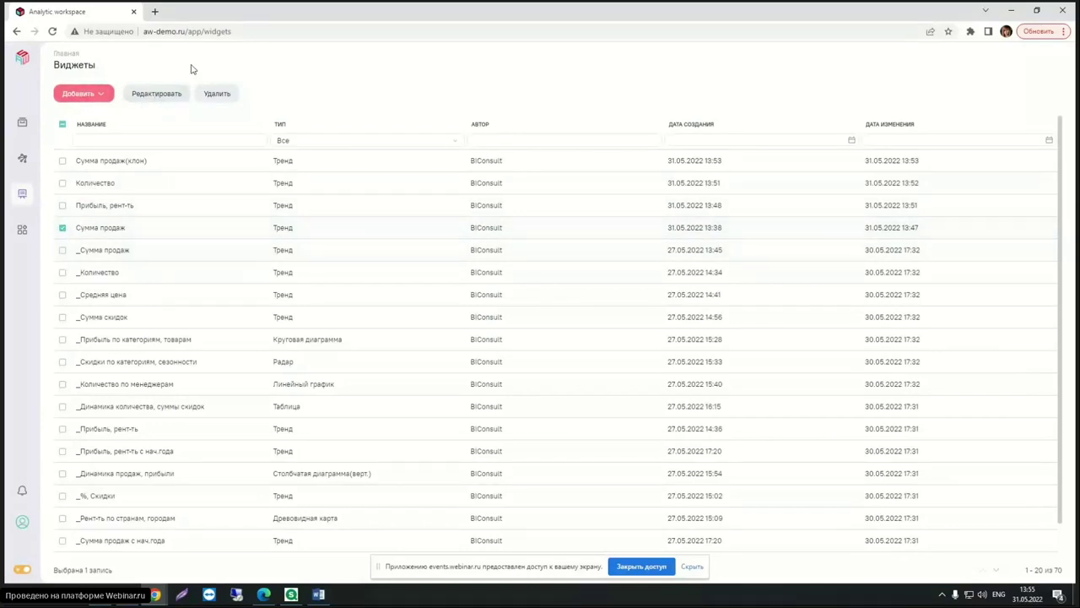
# Clone the Сумма продаж widget once more and open the copy for editing.
pyautogui.click(152, 96)
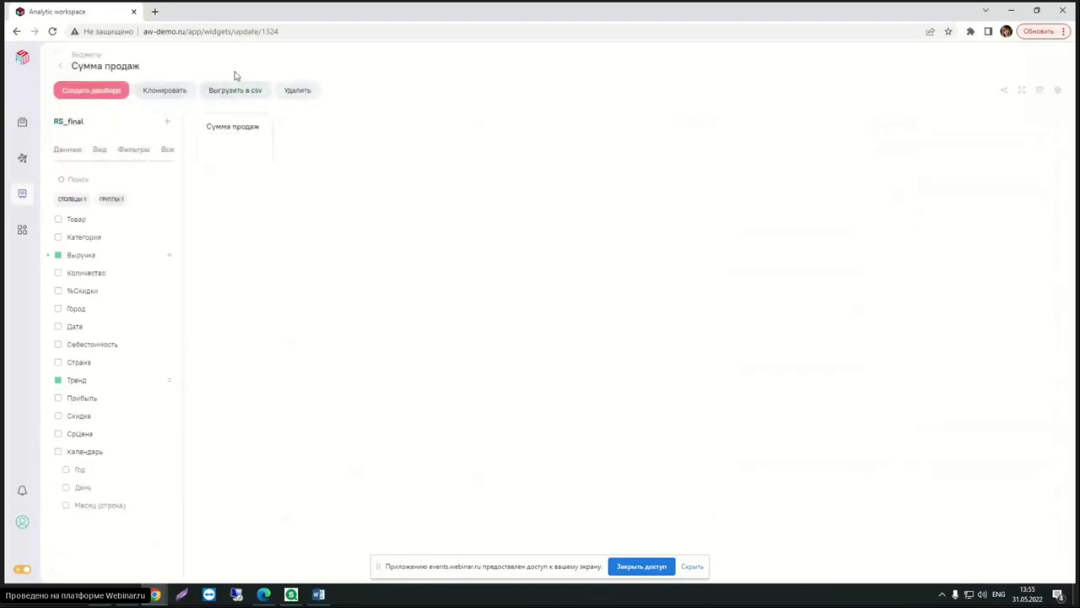
pyautogui.click(181, 95)
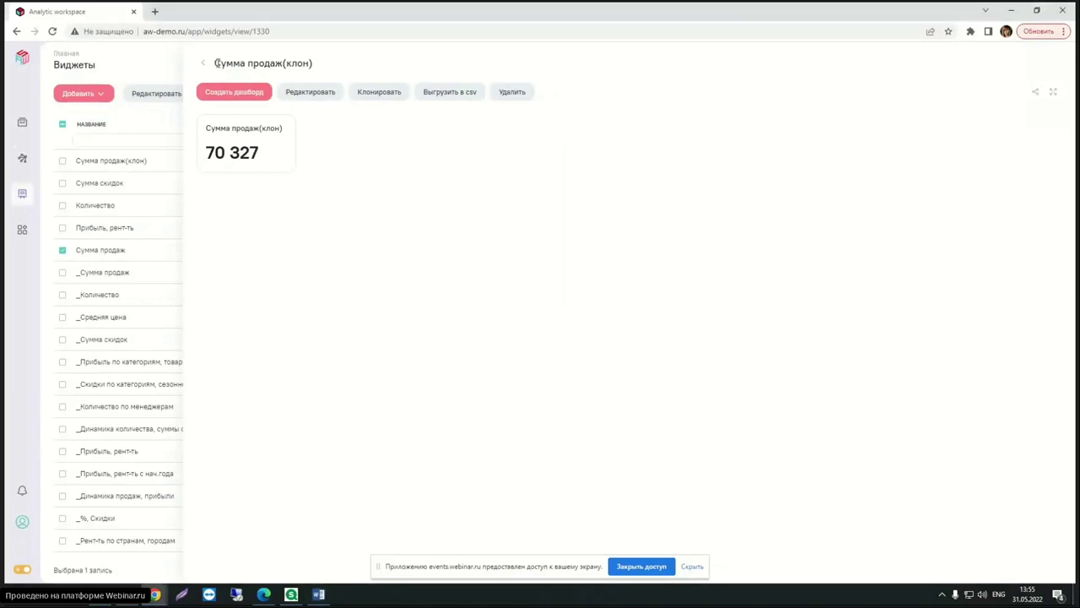
pyautogui.click(305, 92)
# Title the copy '%, Скидки' and remove Выручка from its data.
pyautogui.click(160, 66)
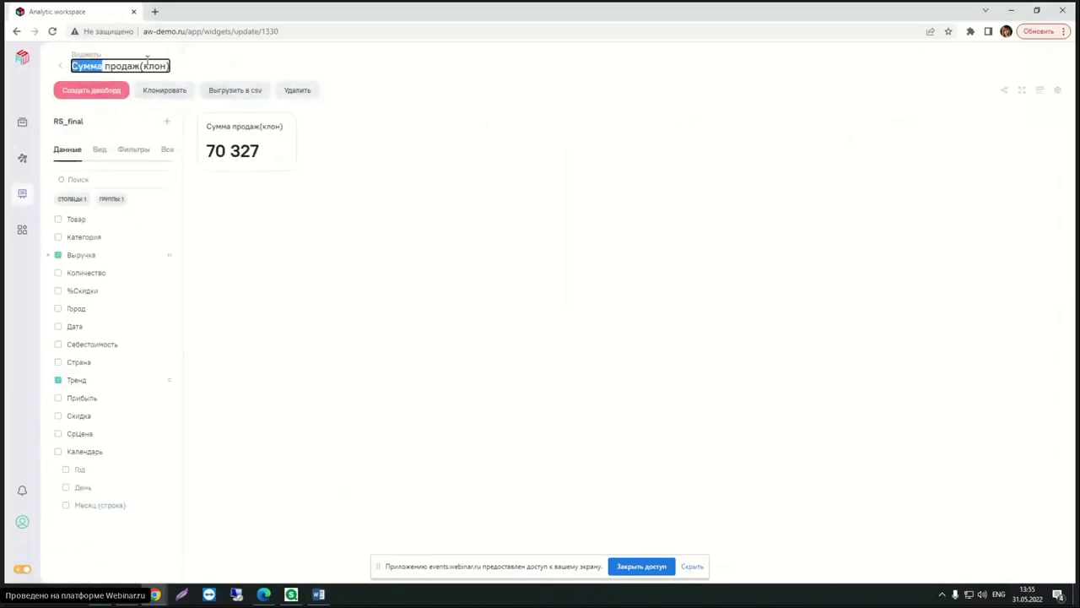
pyautogui.write('Скидки%')
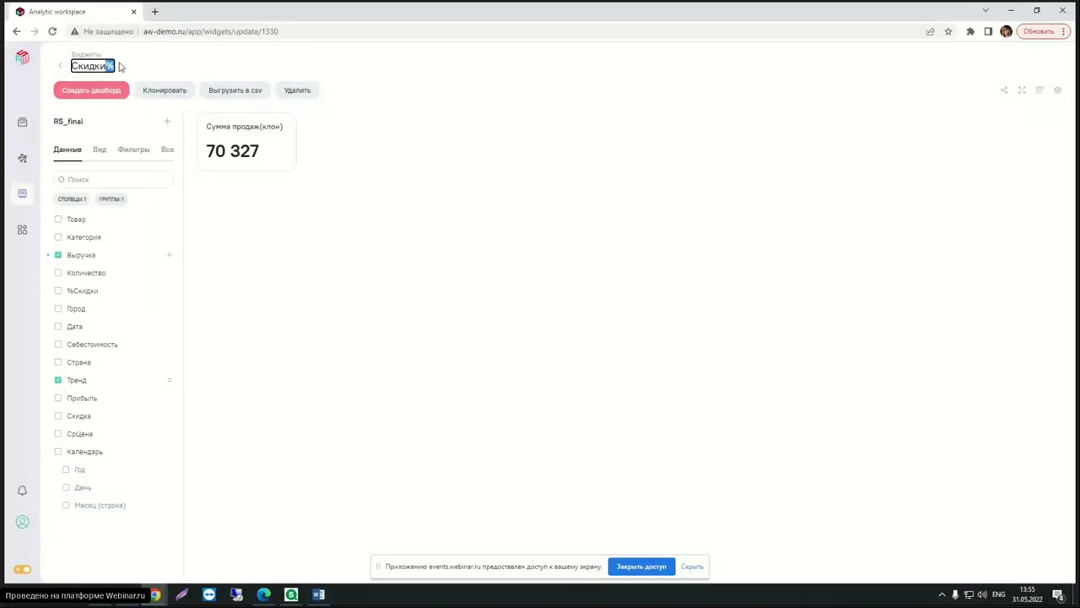
pyautogui.press('BackSpace')
pyautogui.press('Home')
pyautogui.write('%,')
pyautogui.click(58, 254)
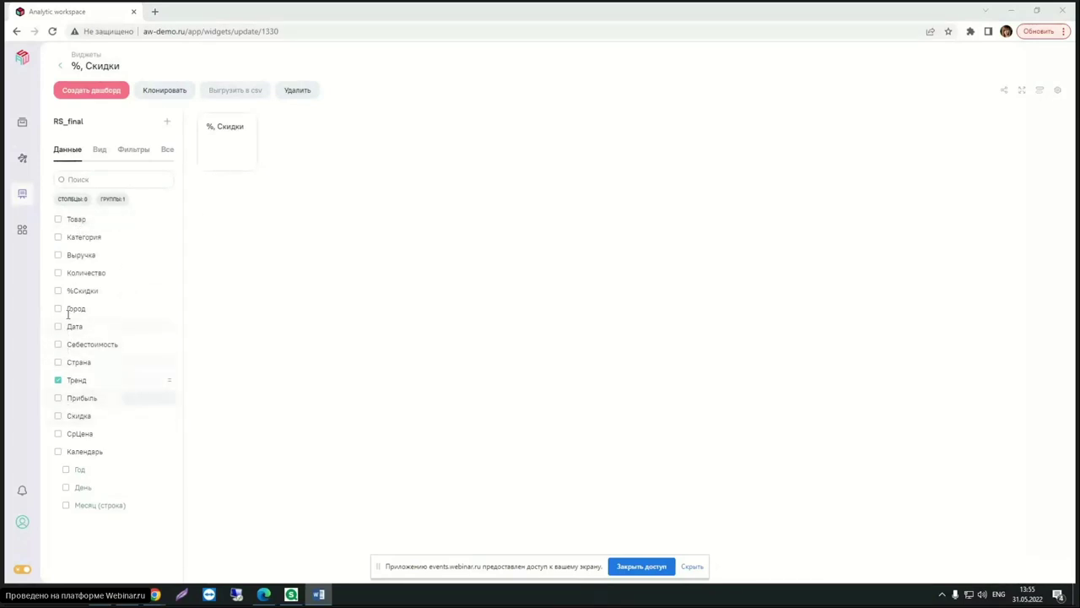
# Add %Скидки with the pasted discount-percentage formula as its intermediate value.
pyautogui.click(129, 293)
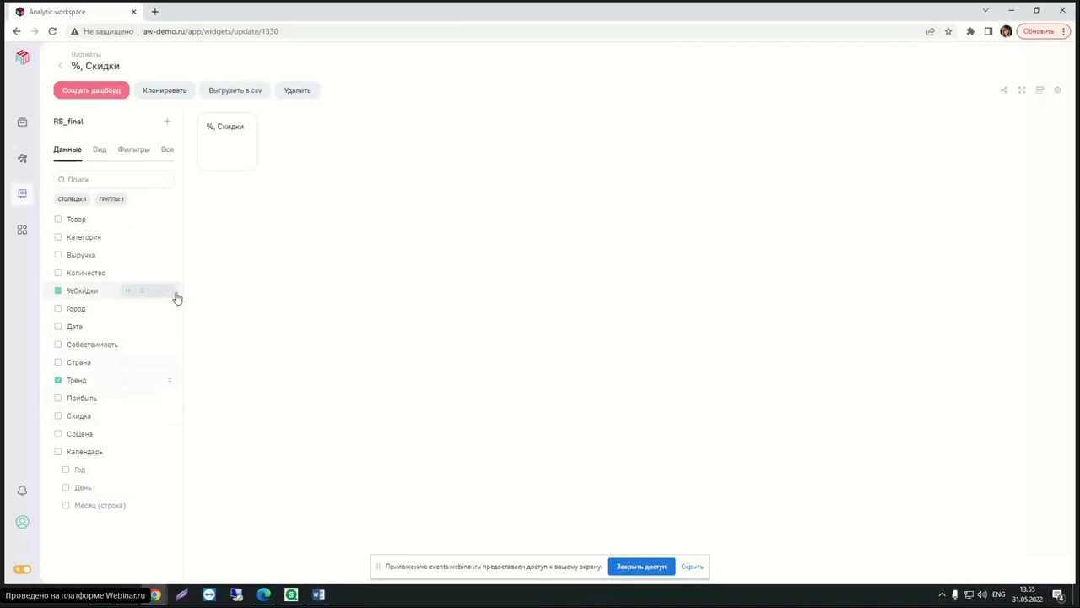
pyautogui.click(170, 292)
pyautogui.click(263, 150)
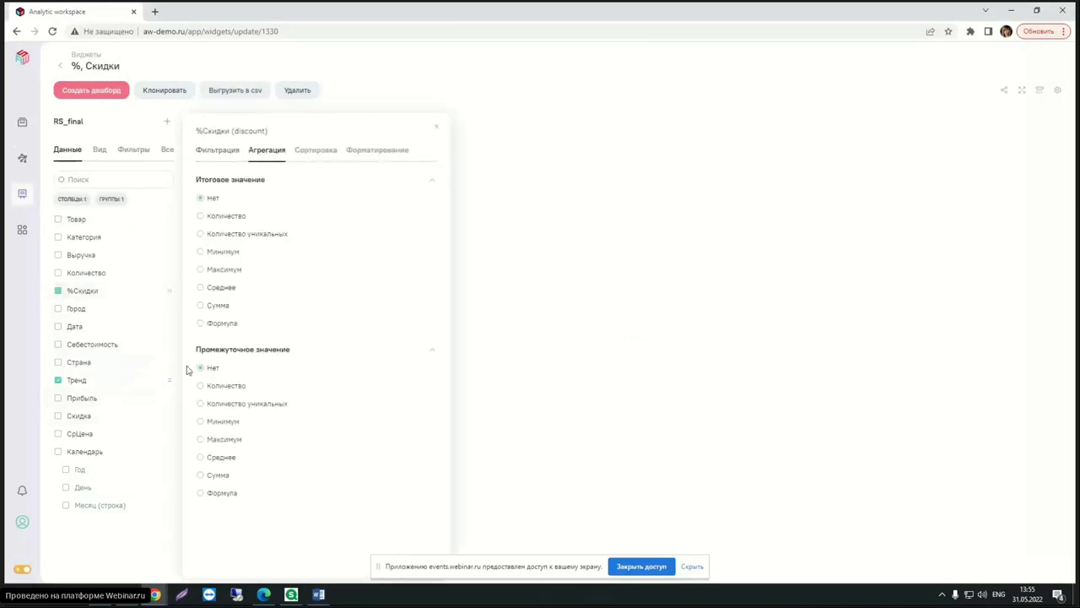
pyautogui.click(200, 492)
pyautogui.hotkey('ctrl', 'v')
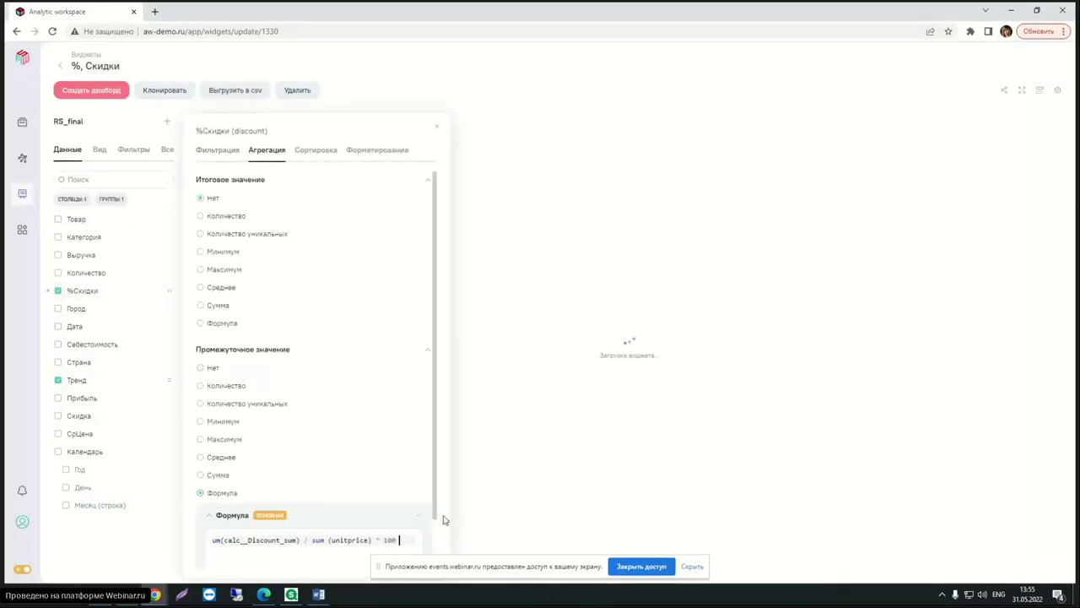
pyautogui.click(418, 514)
pyautogui.click(444, 532)
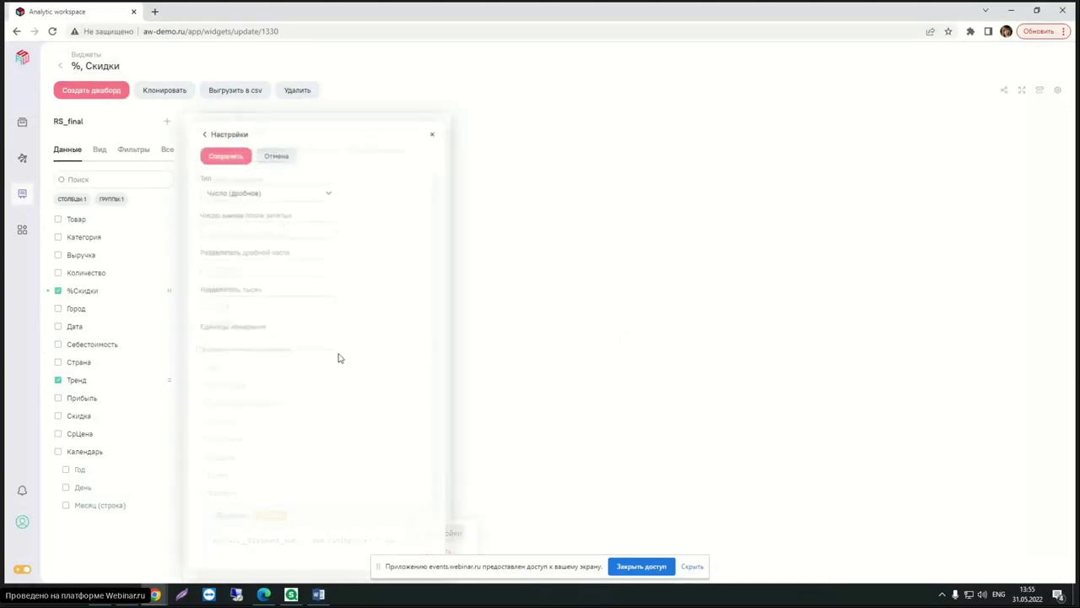
# Format the %Скидки value with 2 decimals and '.' separator, save, and return to the widget list.
pyautogui.click(234, 221)
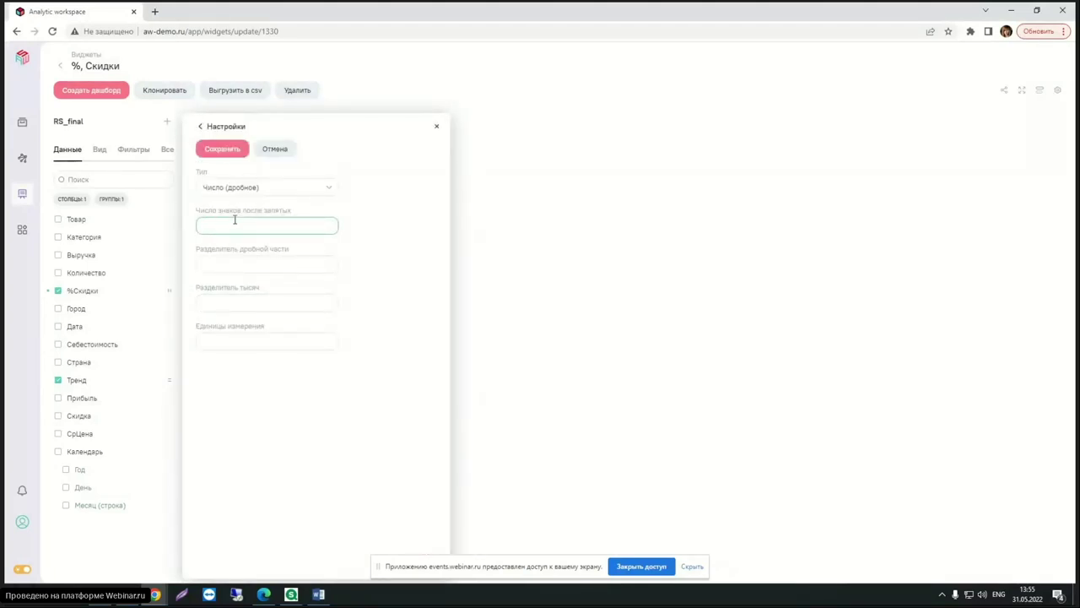
pyautogui.write('2')
pyautogui.click(240, 264)
pyautogui.write('.')
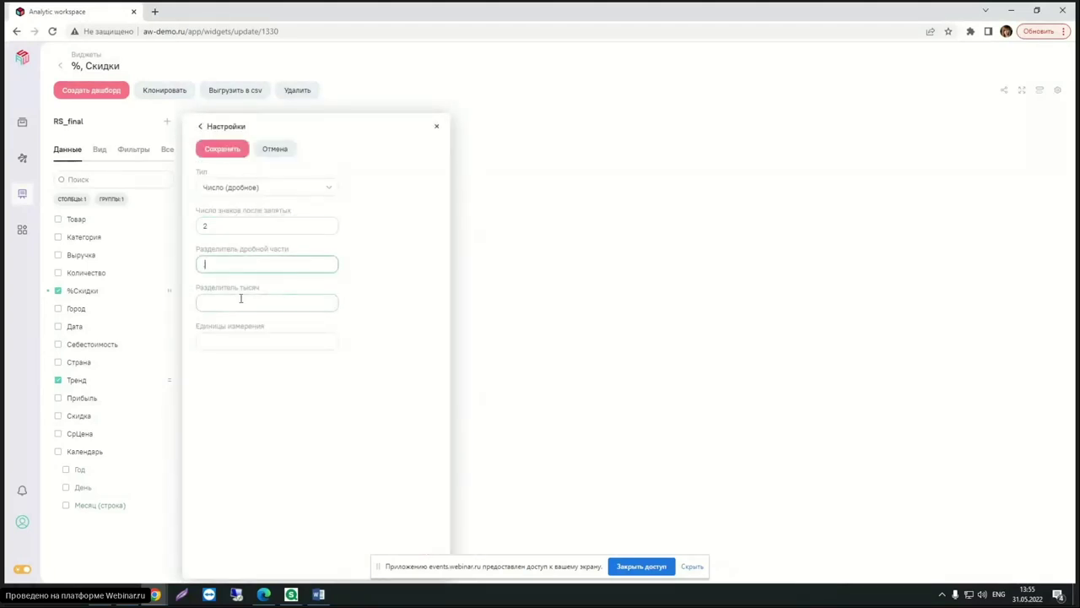
pyautogui.click(253, 302)
pyautogui.click(223, 152)
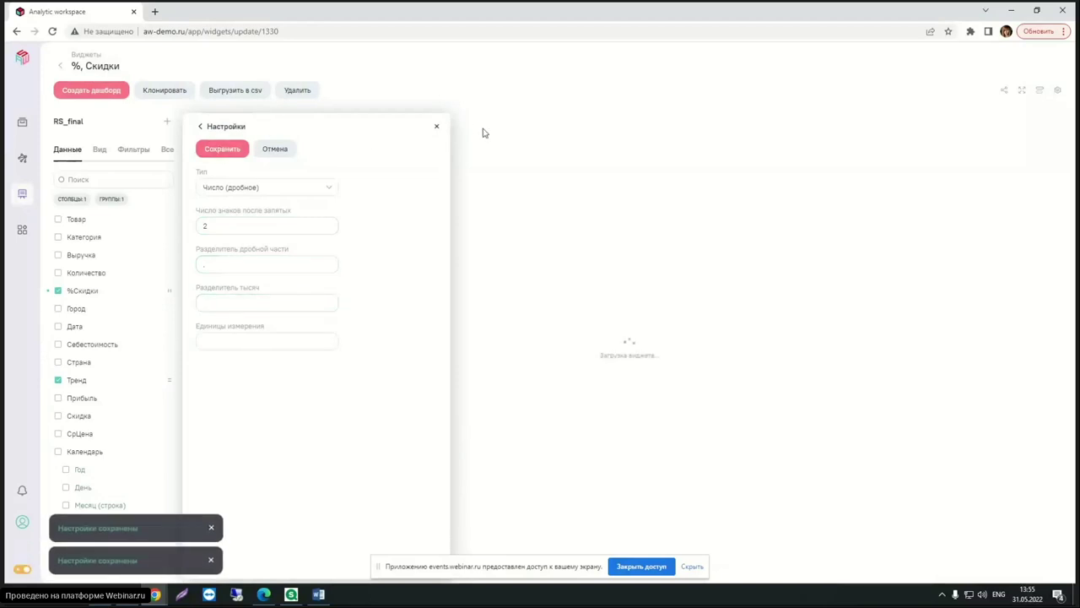
pyautogui.click(437, 127)
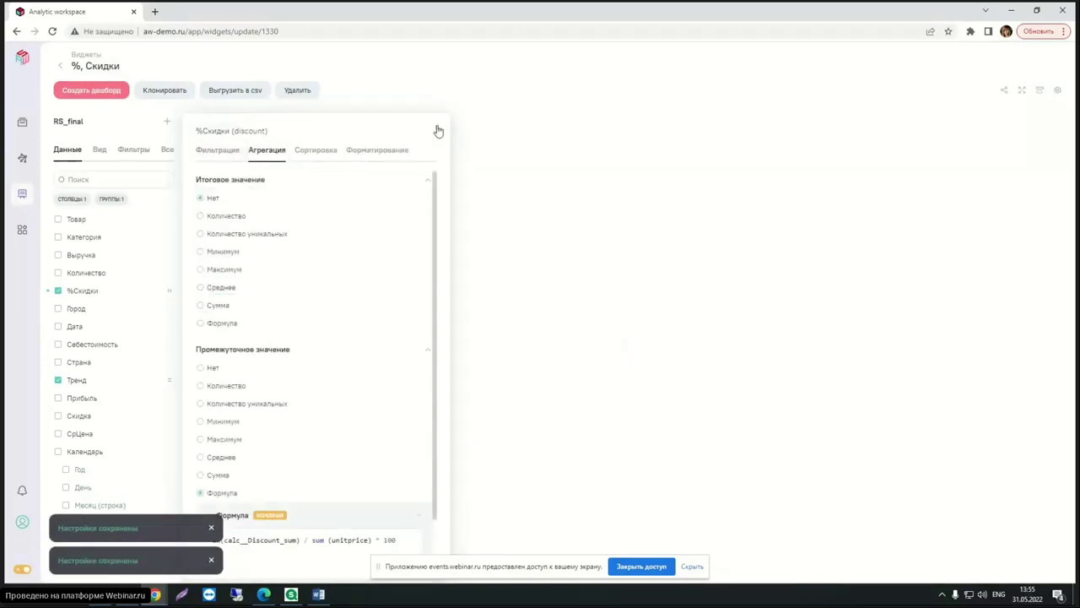
pyautogui.click(437, 127)
pyautogui.click(63, 68)
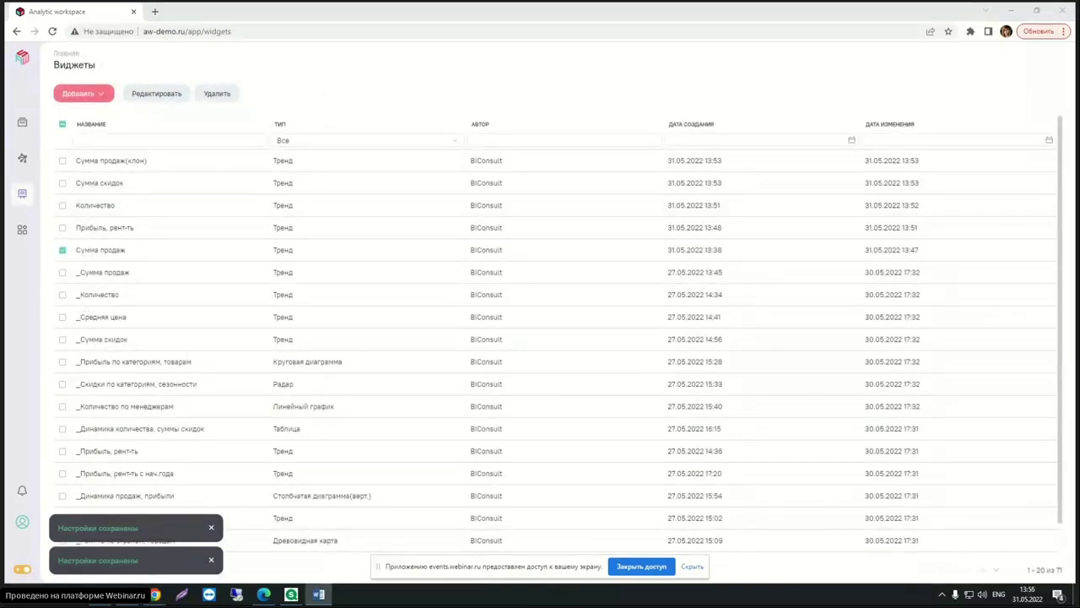
# Clone the Сумма продаж widget and open the copy for editing.
pyautogui.click(63, 251)
pyautogui.click(62, 251)
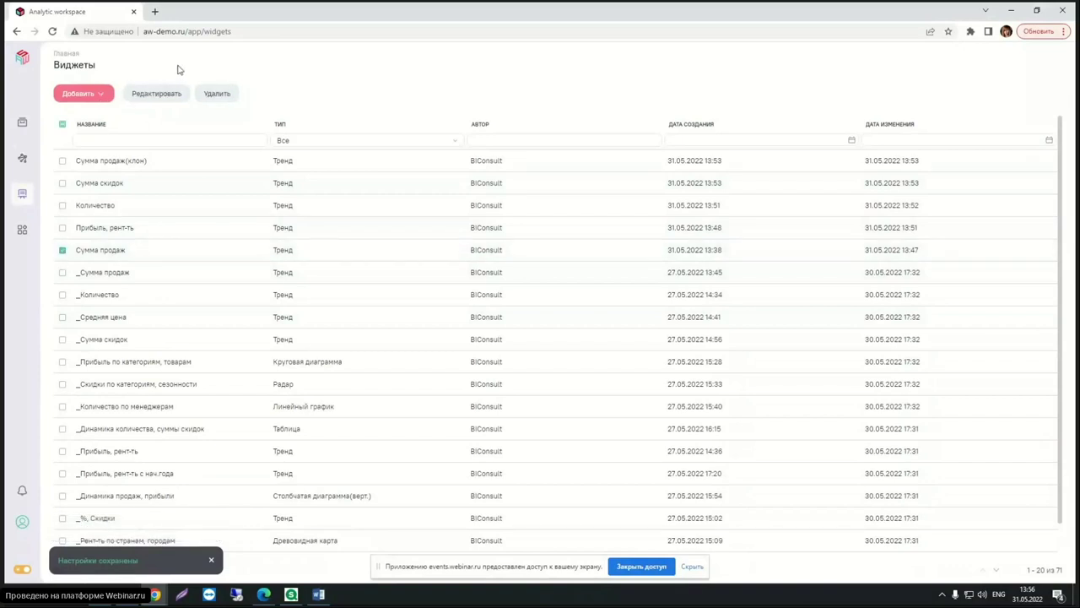
pyautogui.click(152, 92)
pyautogui.click(162, 91)
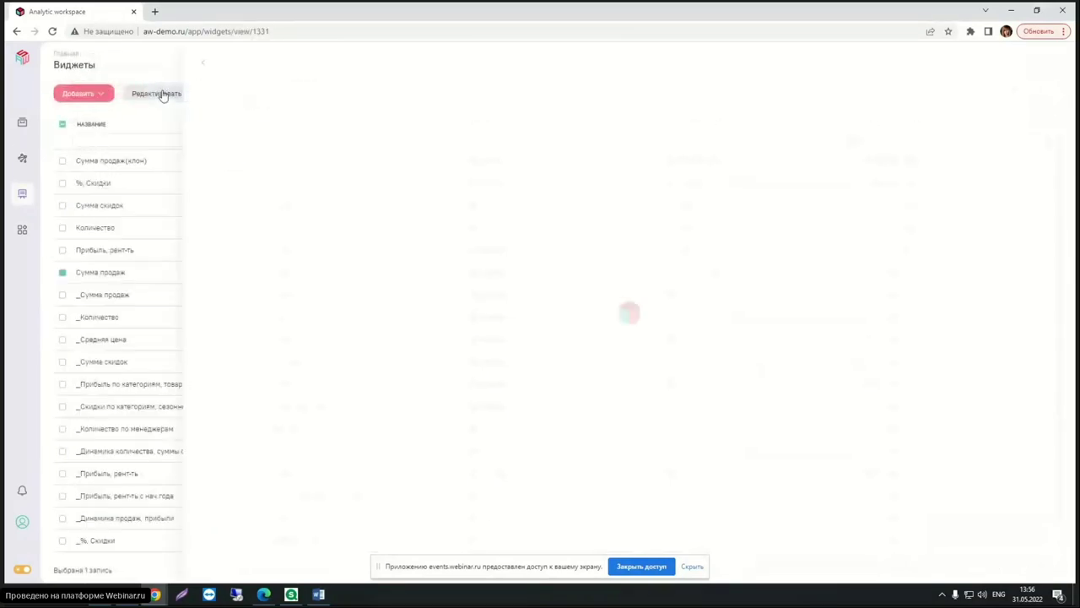
pyautogui.click(297, 93)
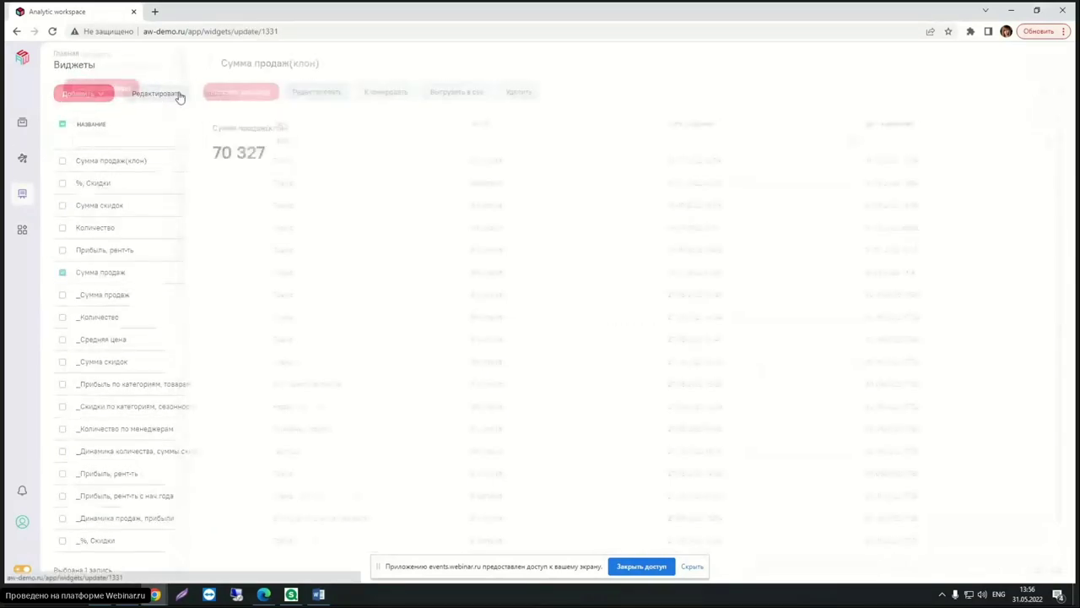
# Title the copy 'СрЦена' and remove Выручка from its data, keeping Тренд.
pyautogui.write('Средняя цена')
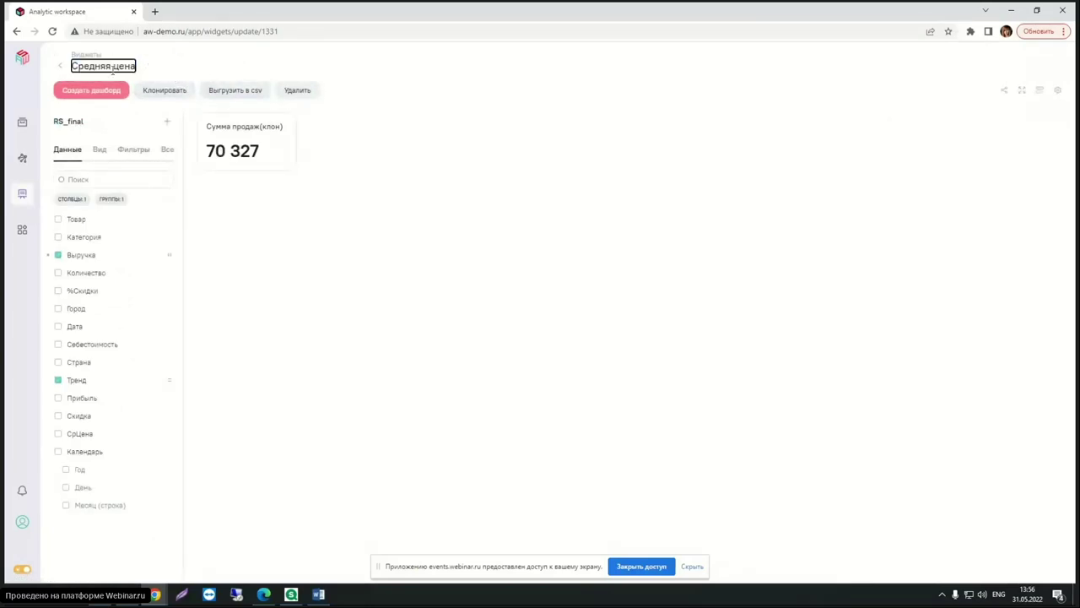
pyautogui.moveTo(119, 66); pyautogui.dragTo(86, 66)
pyautogui.write('Ц')
pyautogui.click(415, 300)
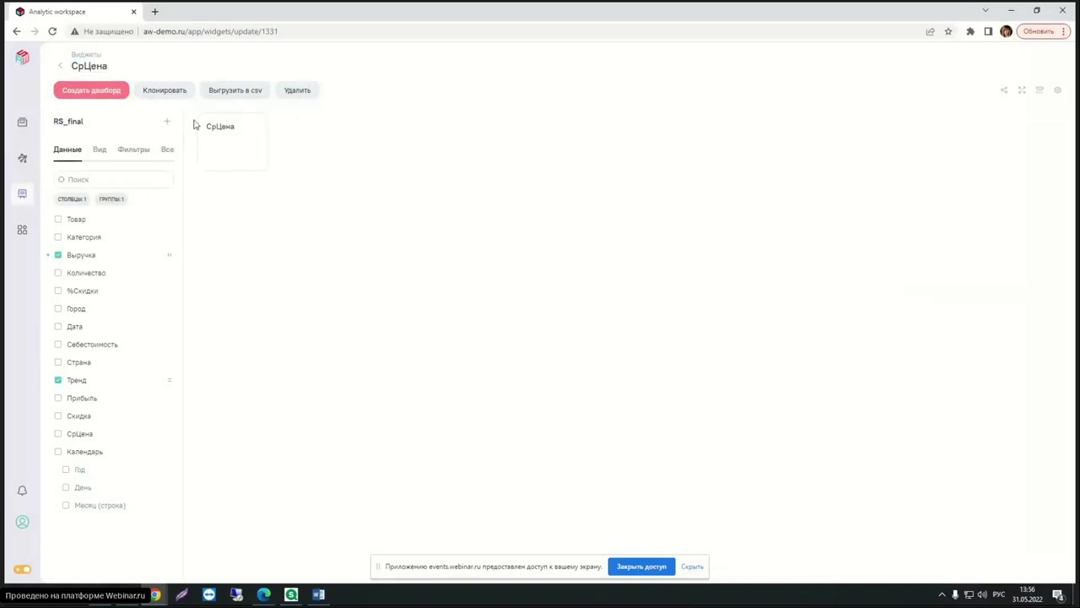
pyautogui.click(56, 255)
pyautogui.click(319, 594)
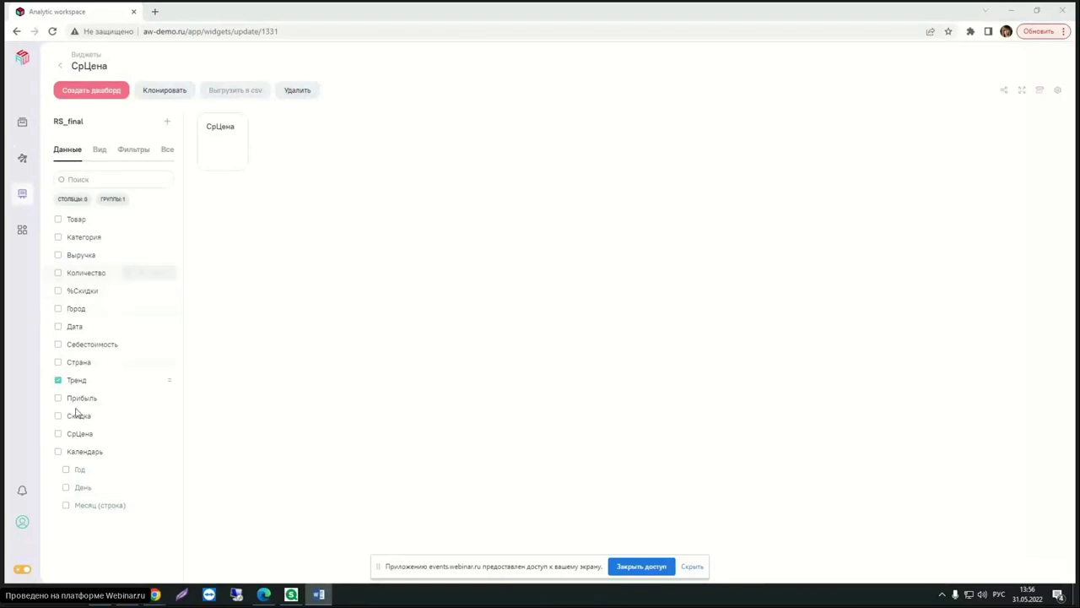
pyautogui.click(59, 380)
pyautogui.click(58, 380)
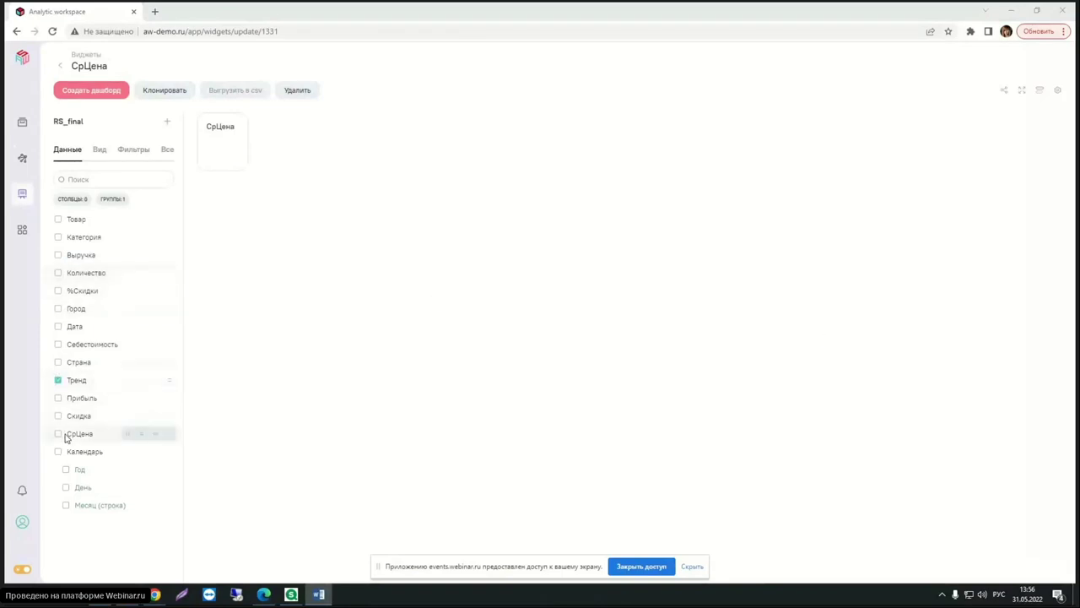
# Add the СрЦена field to the widget and aggregate its intermediate value by Формула.
pyautogui.click(132, 436)
pyautogui.click(172, 435)
pyautogui.click(264, 152)
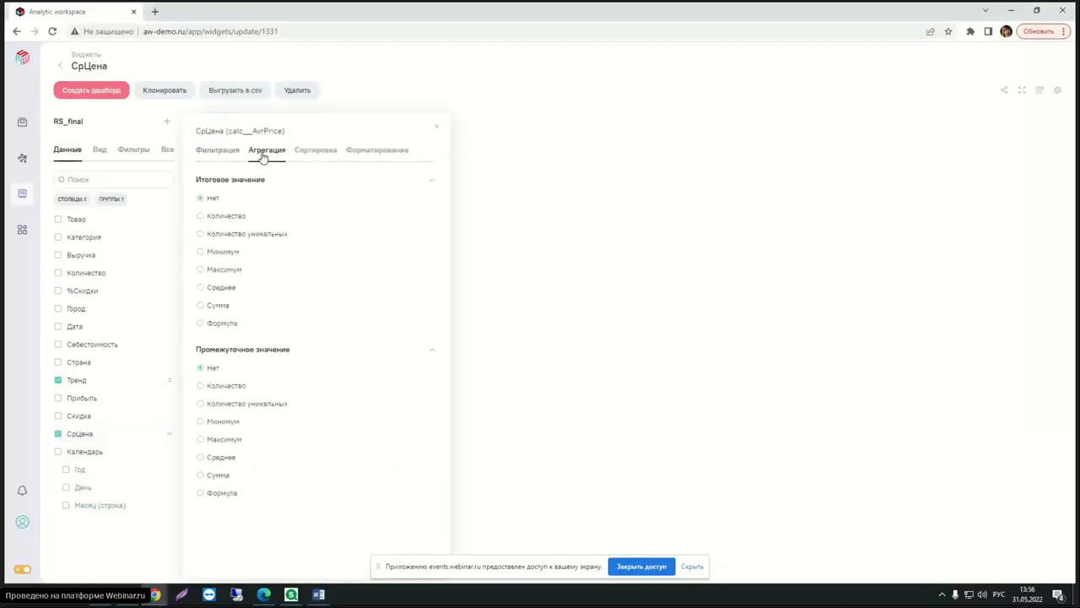
pyautogui.click(216, 496)
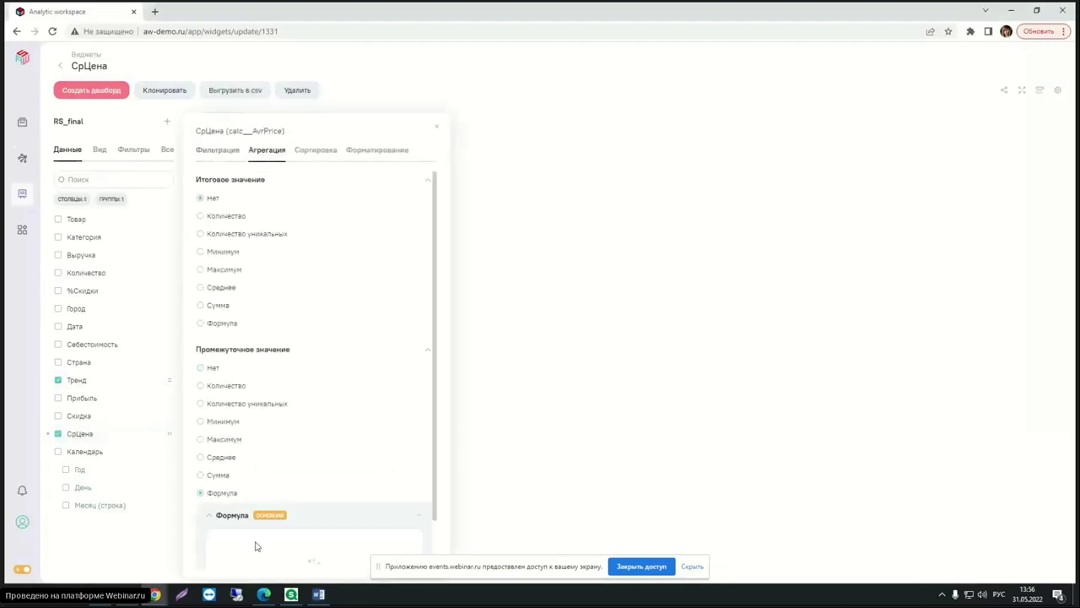
pyautogui.scroll(-1, 337, 464)
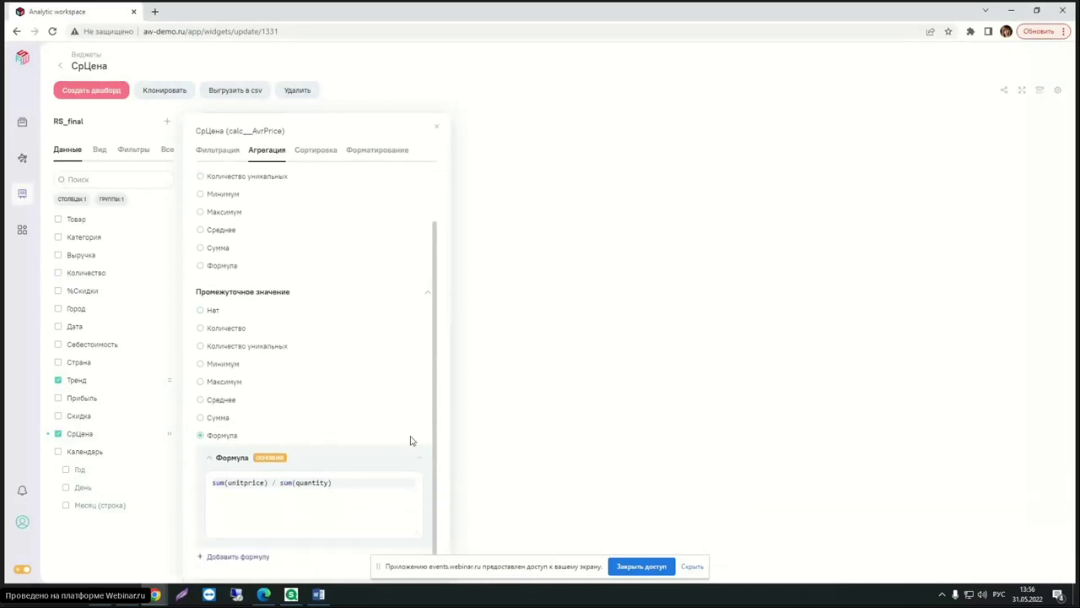
# Format the СрЦена formula with 3 decimal places and a '.' separator, save it, and return to the widgets list.
pyautogui.click(418, 458)
pyautogui.click(462, 477)
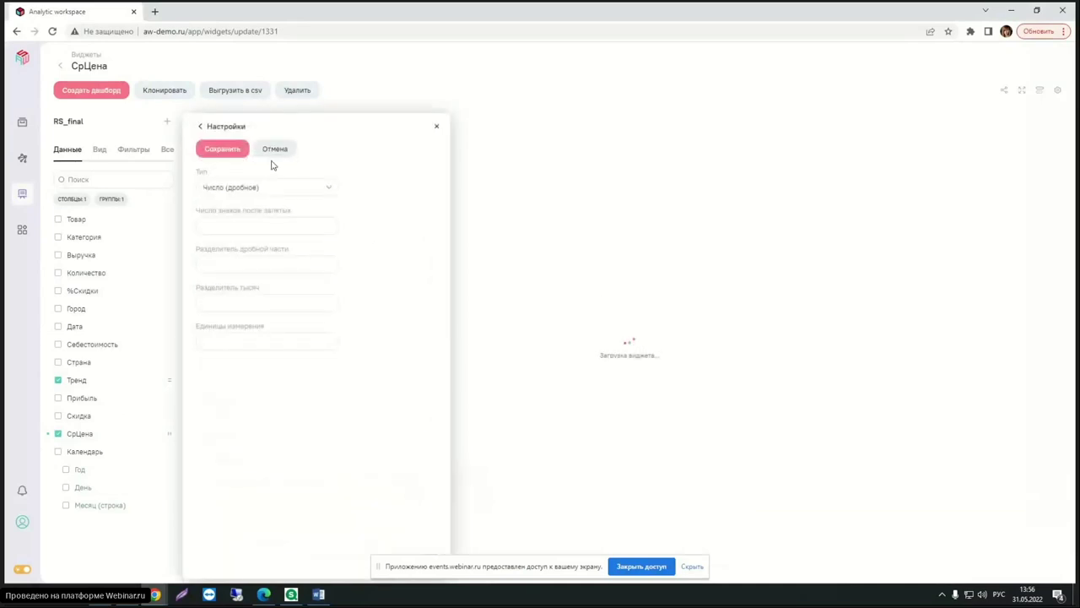
pyautogui.click(244, 225)
pyautogui.write('3')
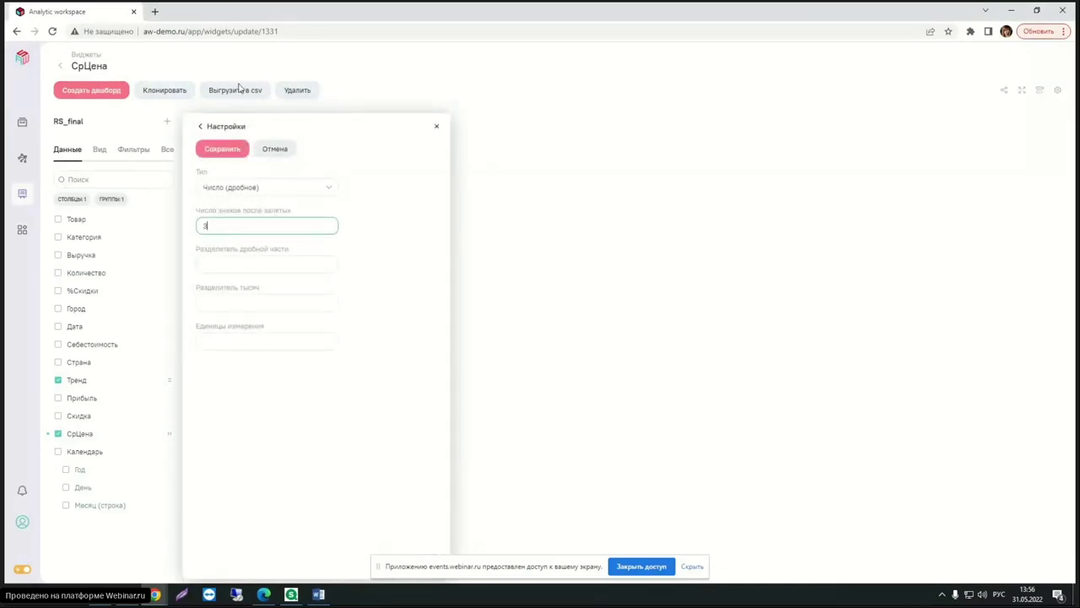
pyautogui.click(236, 263)
pyautogui.write('.')
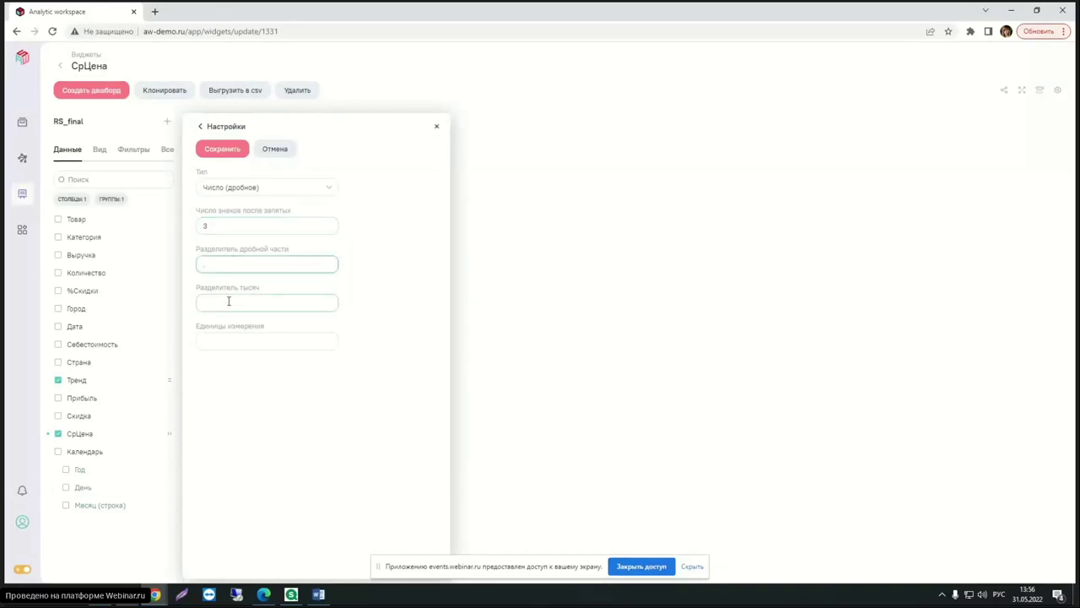
pyautogui.click(233, 302)
pyautogui.click(220, 149)
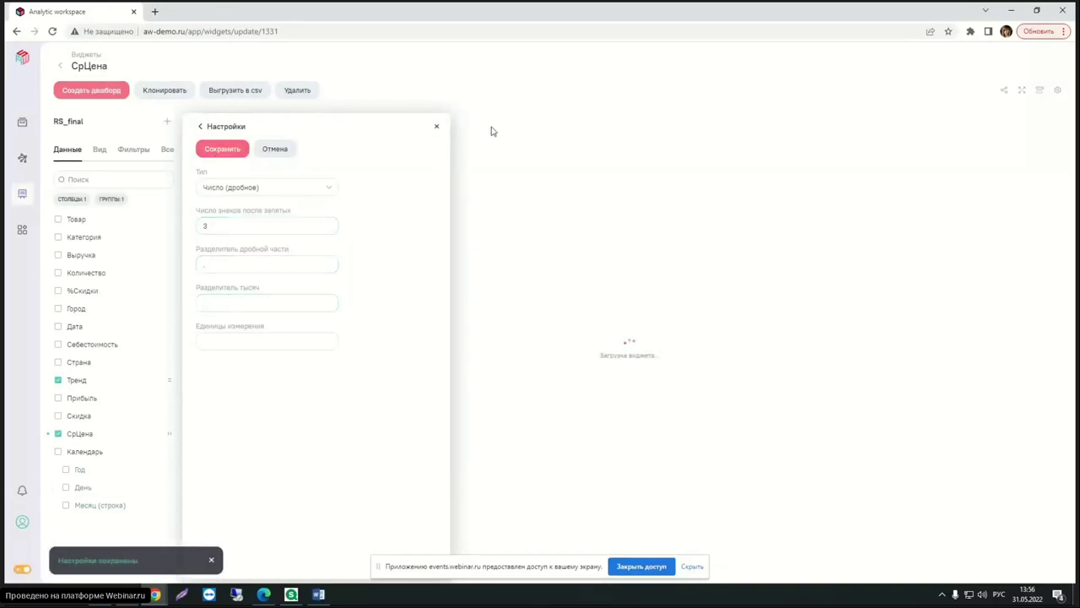
pyautogui.click(437, 126)
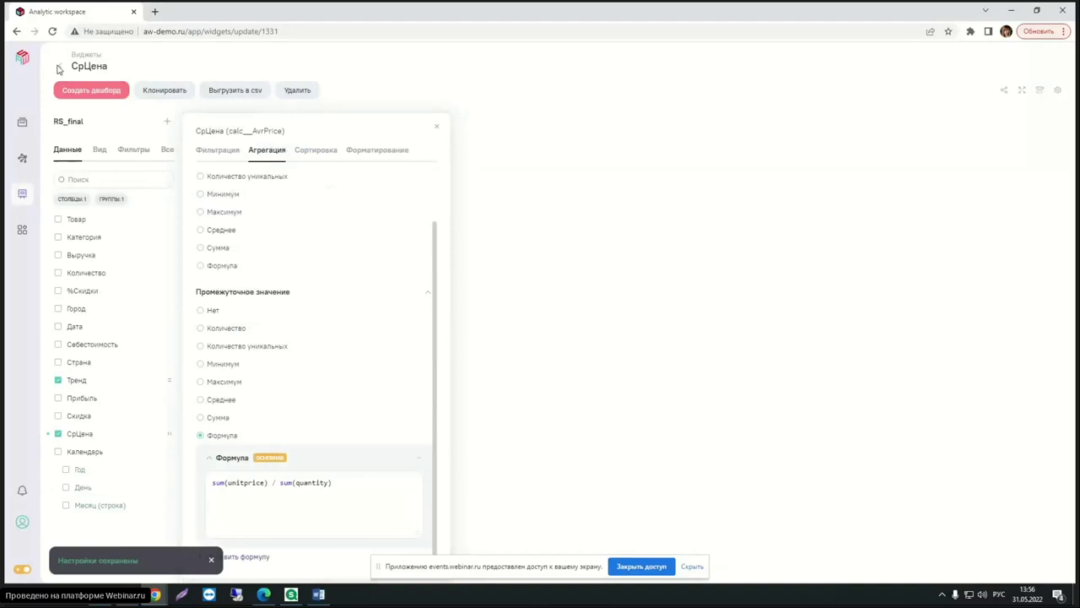
pyautogui.click(436, 125)
pyautogui.click(59, 66)
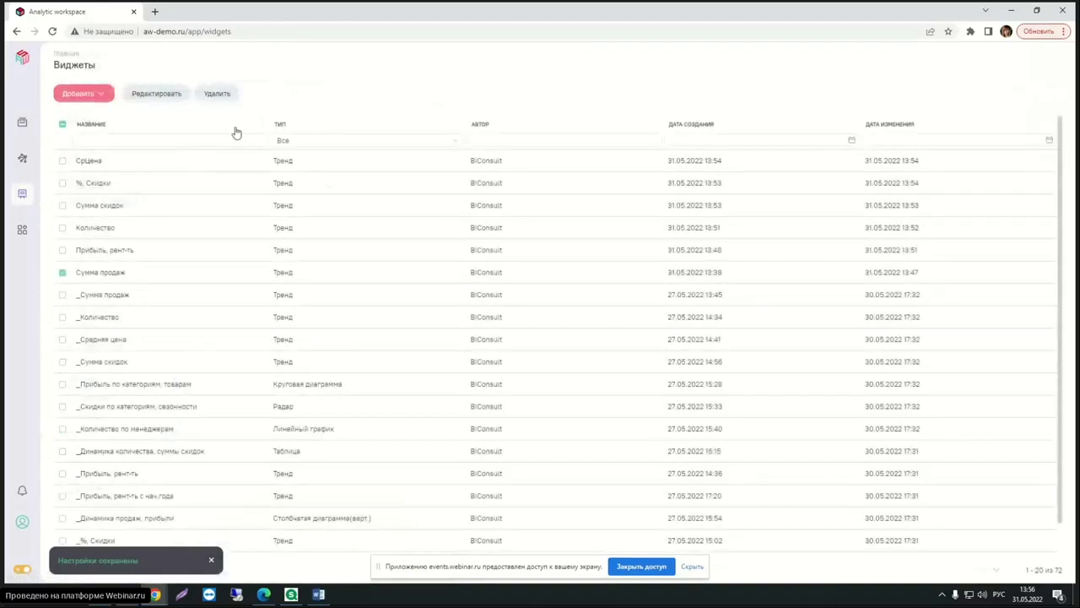
# Select the СрЦена widget in the list and open it for editing.
pyautogui.click(62, 273)
pyautogui.click(62, 273)
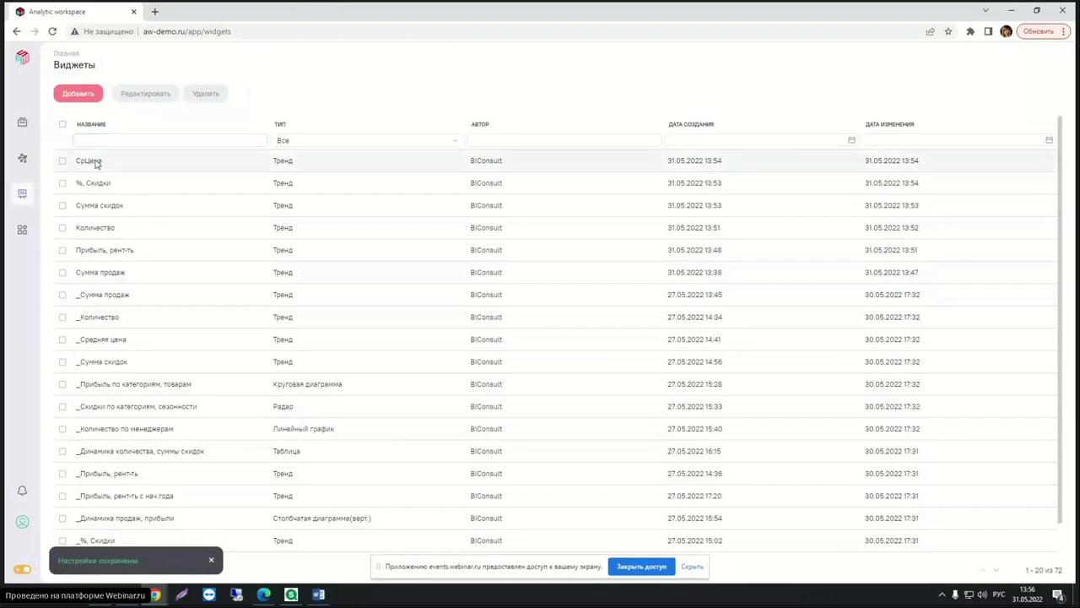
pyautogui.click(62, 161)
pyautogui.click(144, 100)
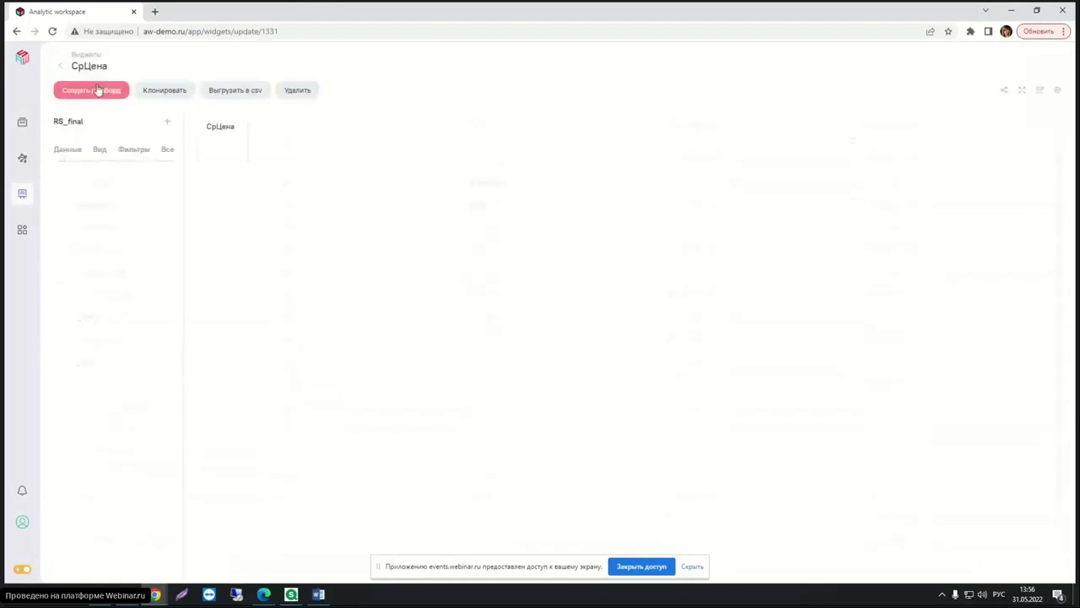
# Insert 'едняя' into the title so it reads 'Средняя Цена', then go back to Виджеты.
pyautogui.hotkey('alt', 'shift')
pyautogui.click(86, 65)
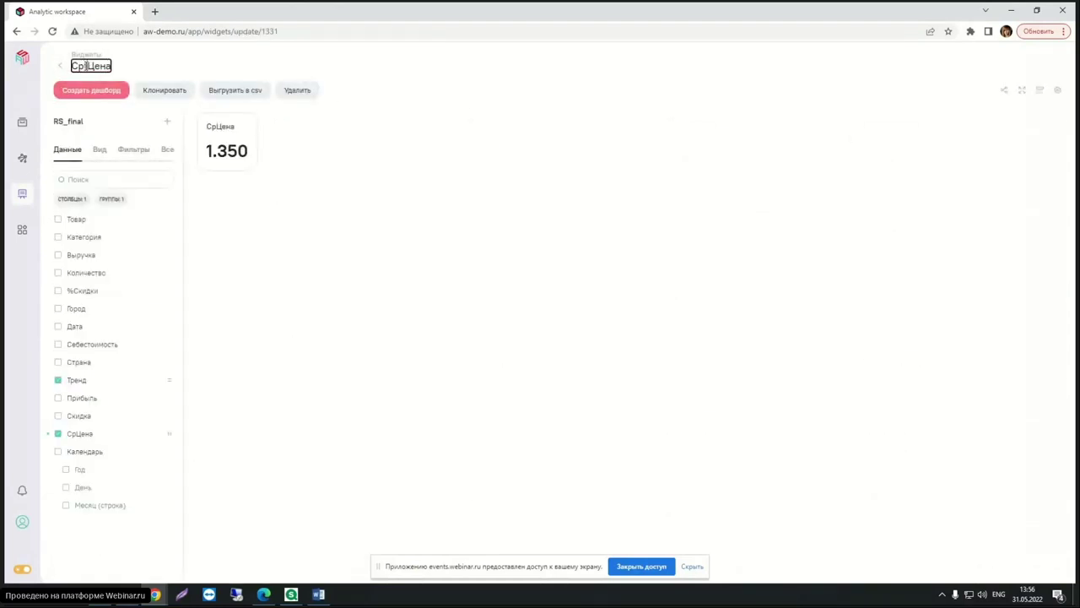
pyautogui.hotkey('alt', 'shift')
pyautogui.write('едняя')
pyautogui.hotkey('alt', 'shift')
pyautogui.click(58, 67)
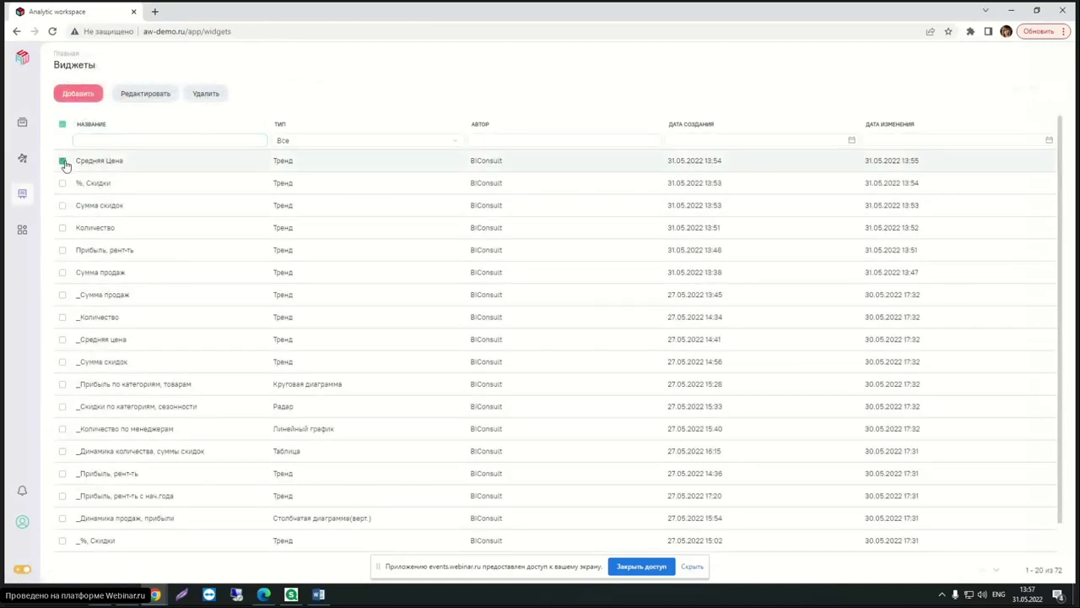
pyautogui.click(63, 160)
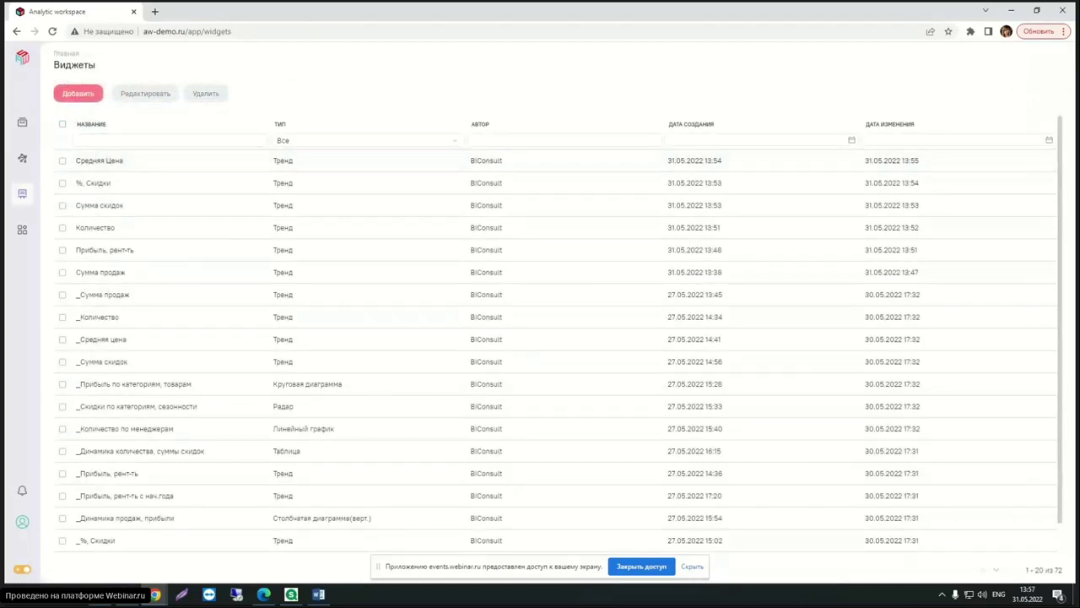
pyautogui.hotkey('alt', 'Tab')
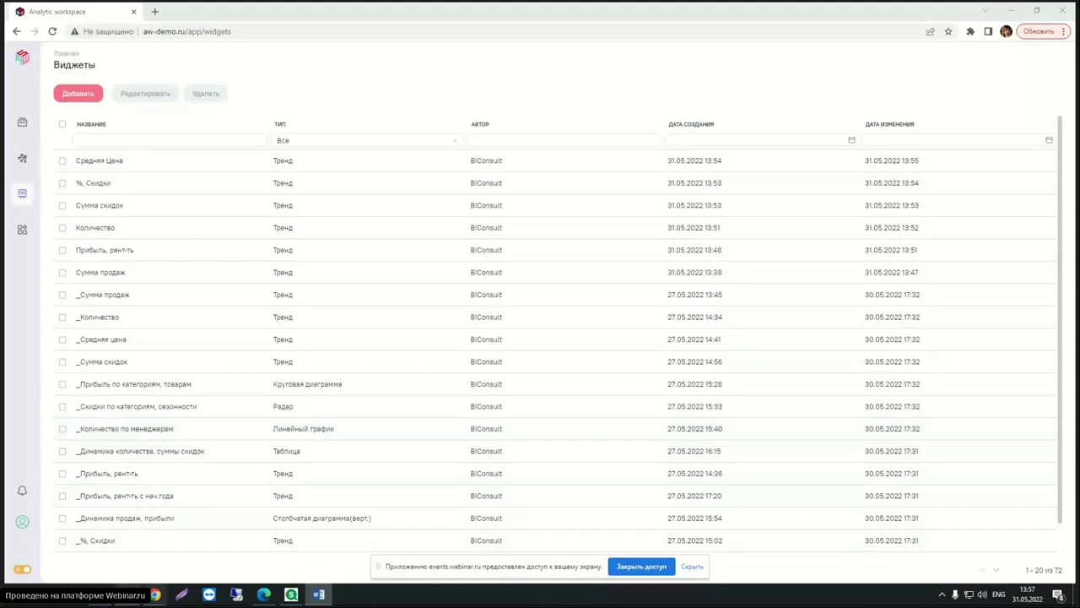
pyautogui.moveTo(150, 595)
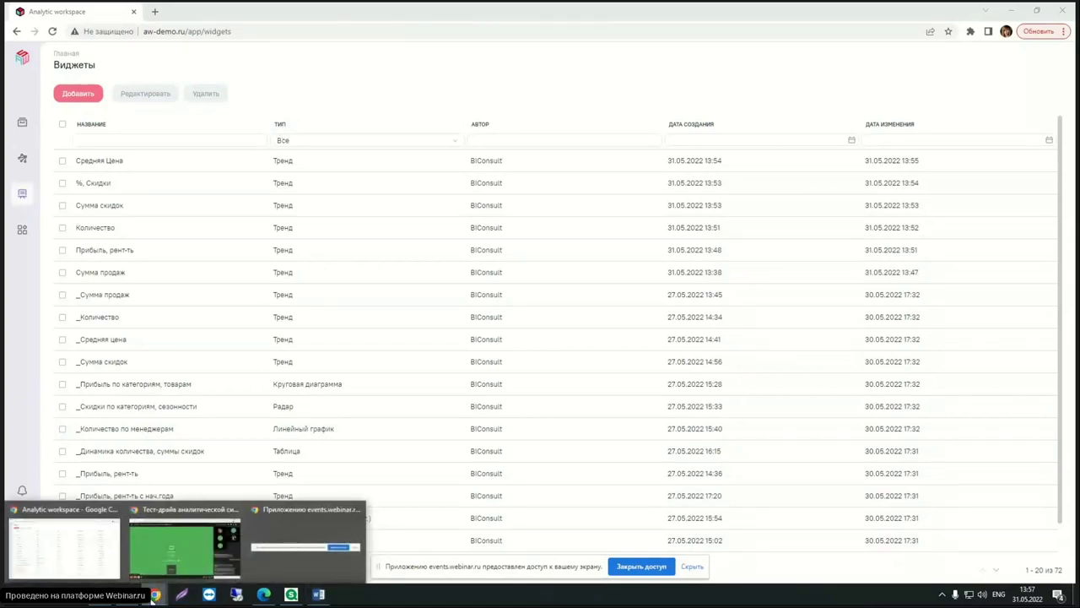
# Unmute the microphone in the Webinar.ru window via the Вопросы panel, then minimize that window.
pyautogui.click(148, 556)
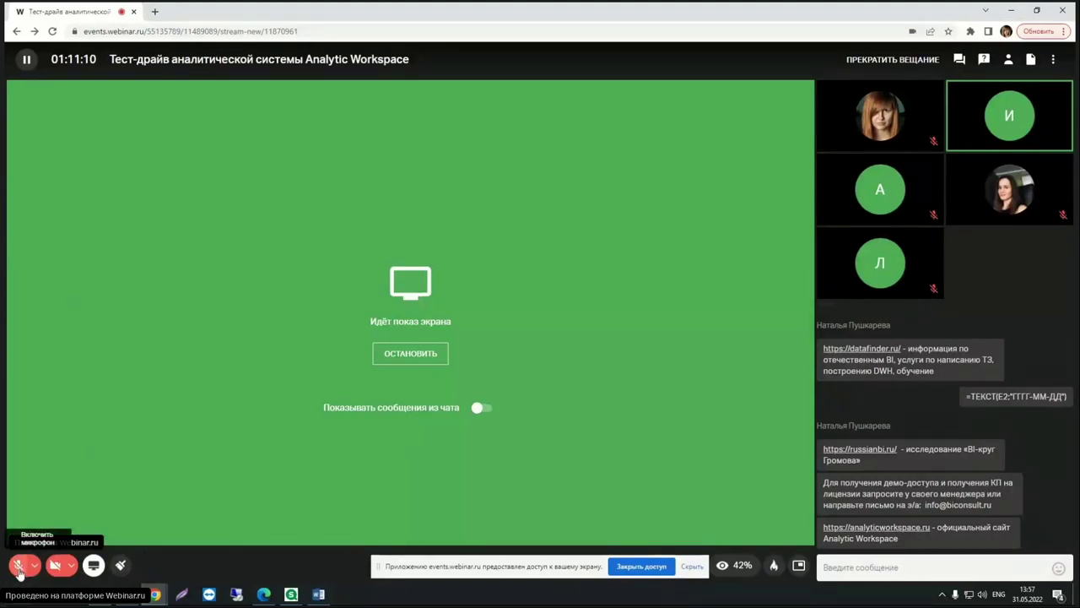
pyautogui.click(984, 59)
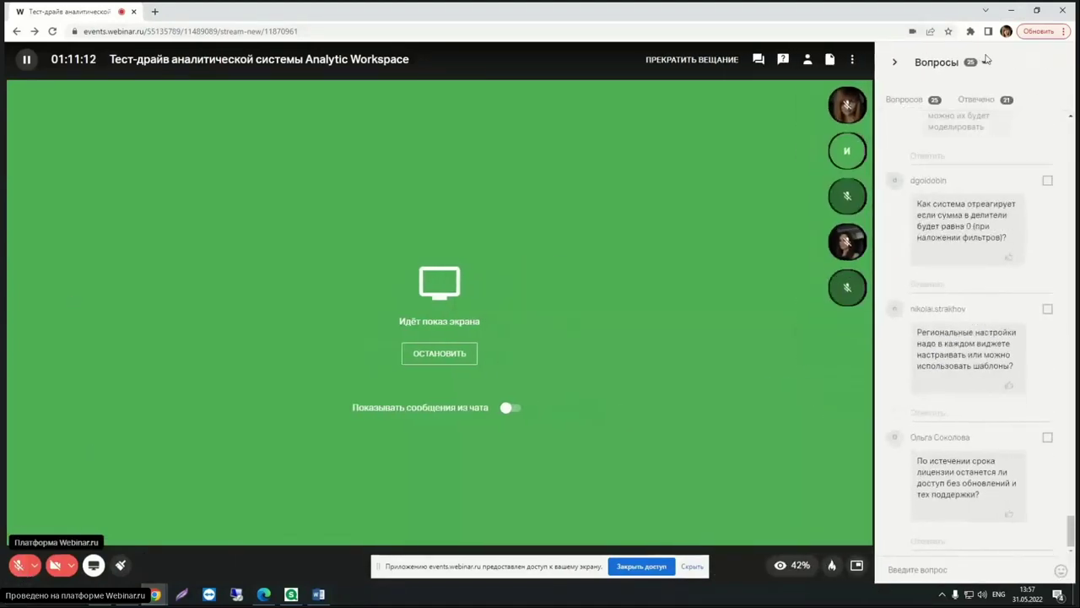
pyautogui.scroll(2, 1059, 267)
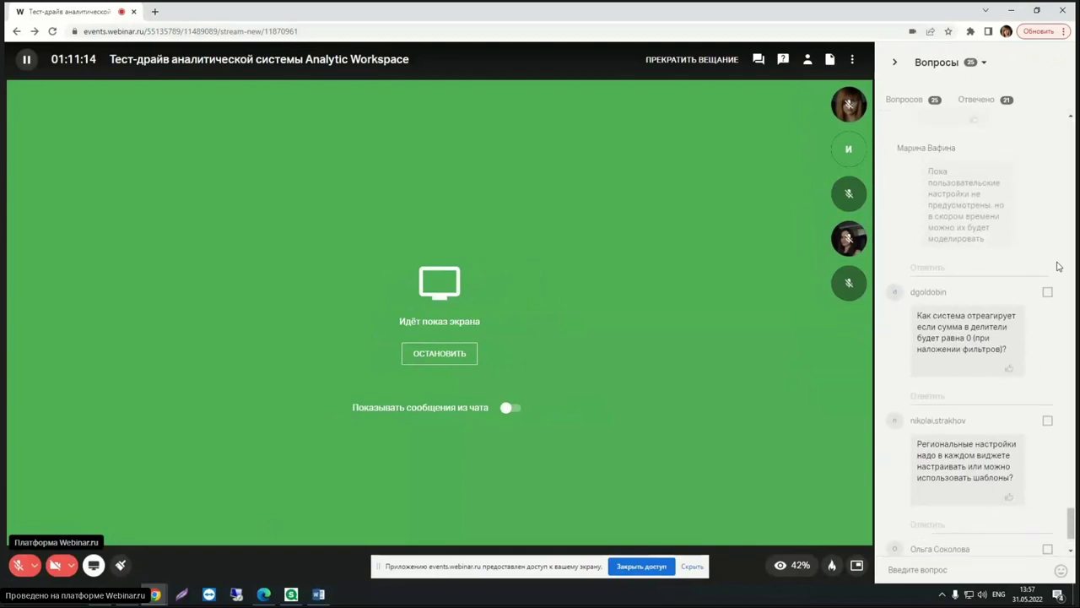
pyautogui.scroll(-2, 1059, 267)
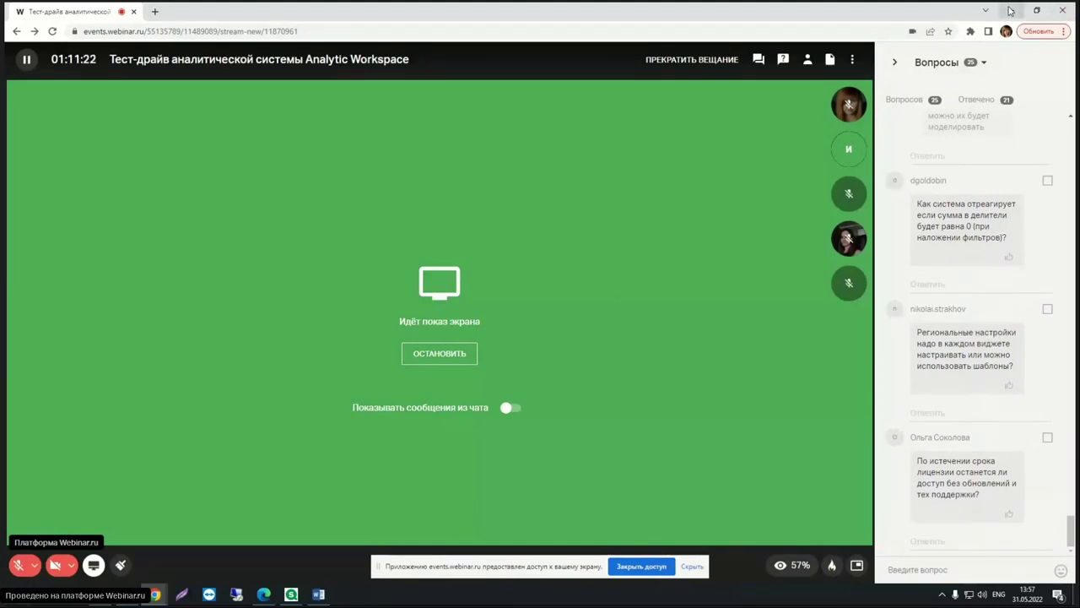
pyautogui.click(19, 565)
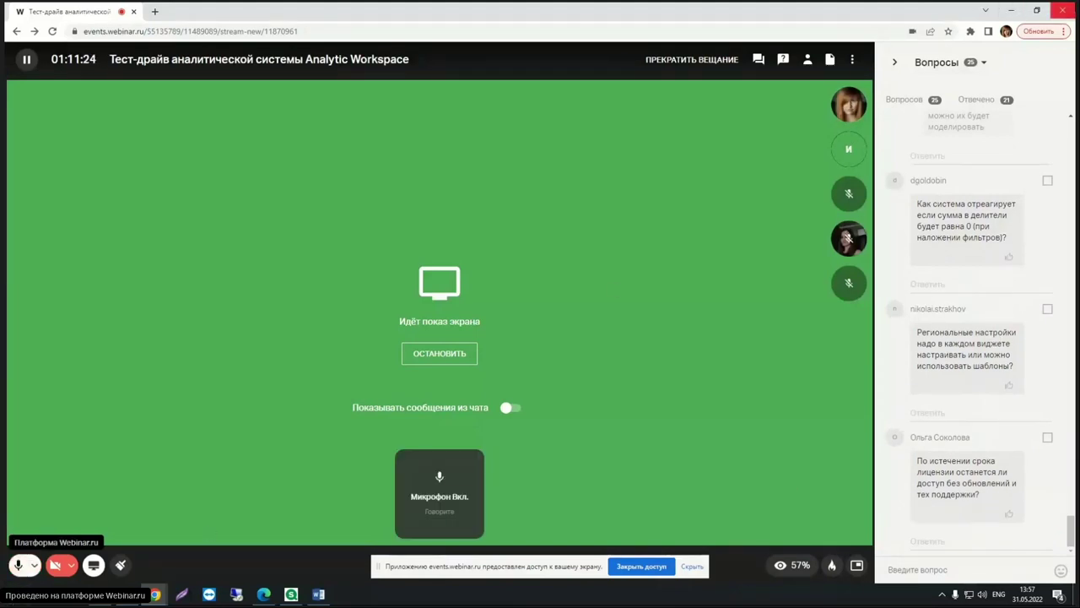
pyautogui.click(1011, 10)
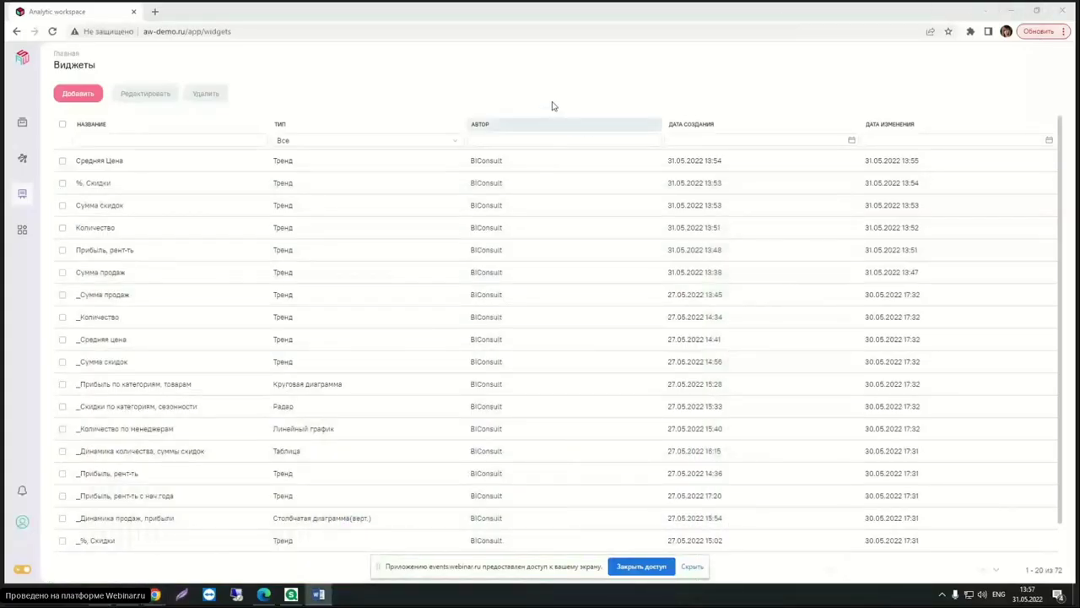
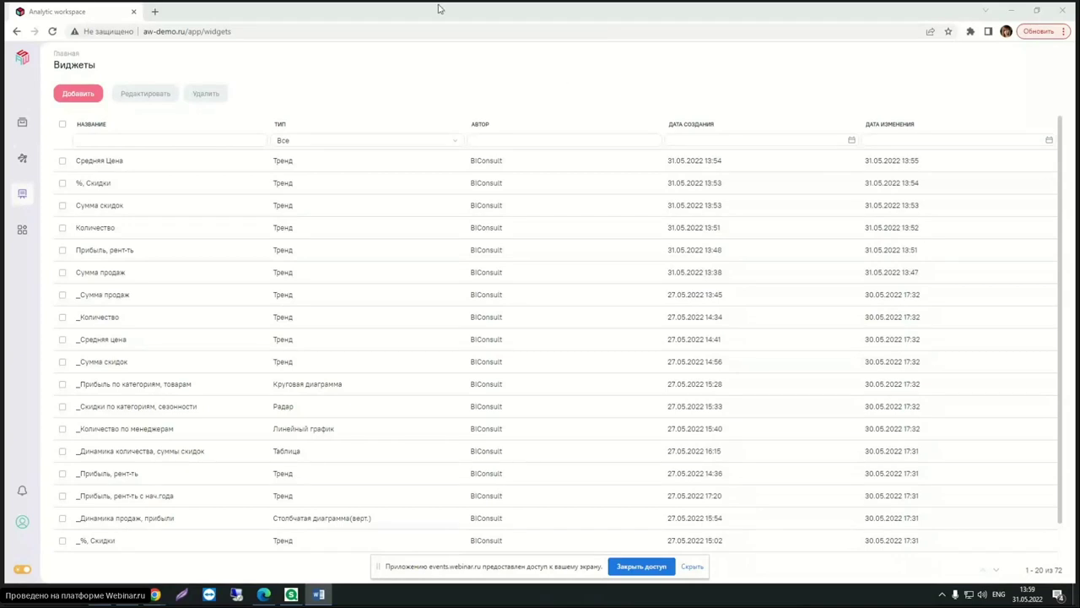
# Create a new widget and attach the RS_final data model to it.
pyautogui.click(76, 92)
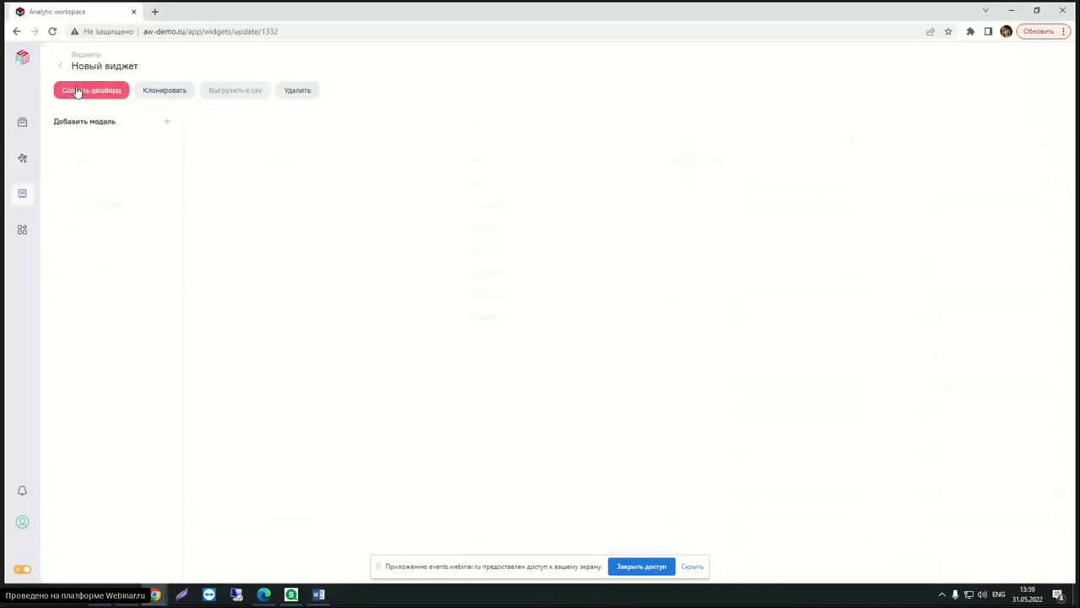
pyautogui.click(166, 121)
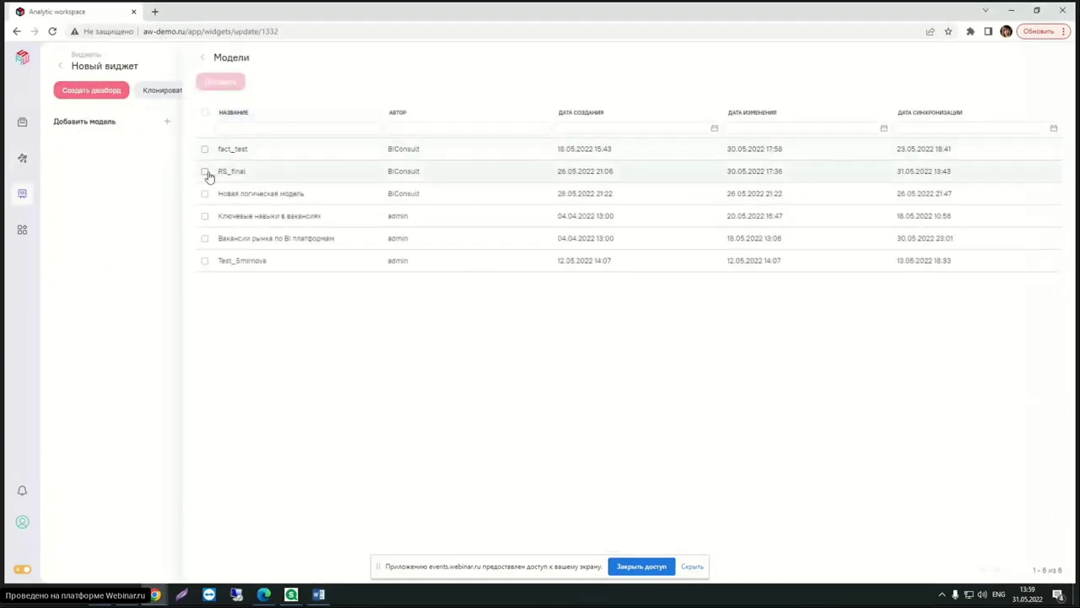
pyautogui.click(204, 170)
pyautogui.click(238, 88)
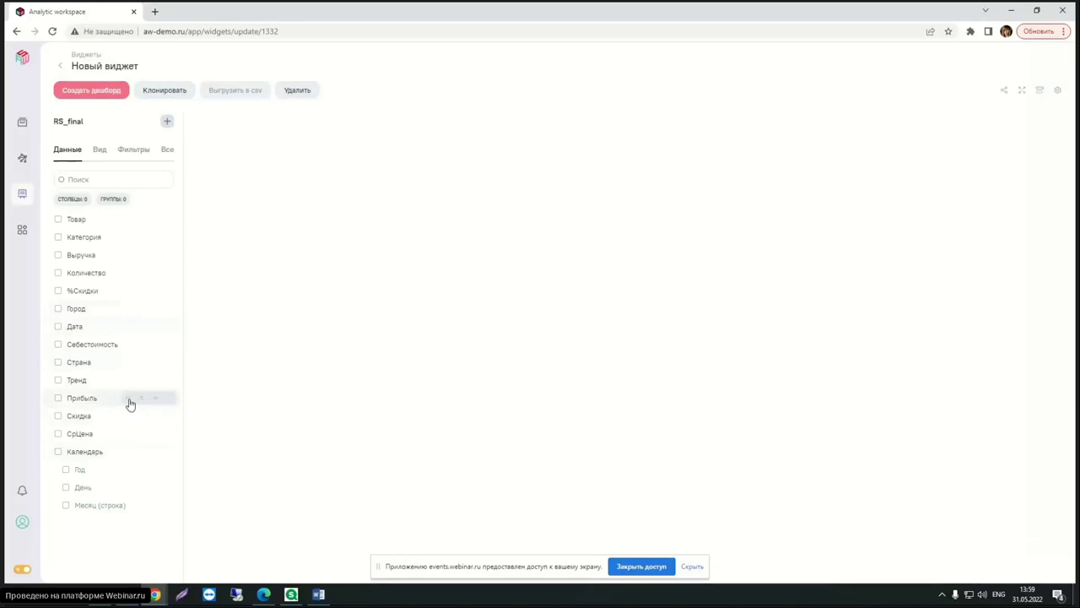
# Add the Прибыль column, grouped first by Страна and then by Город.
pyautogui.click(129, 399)
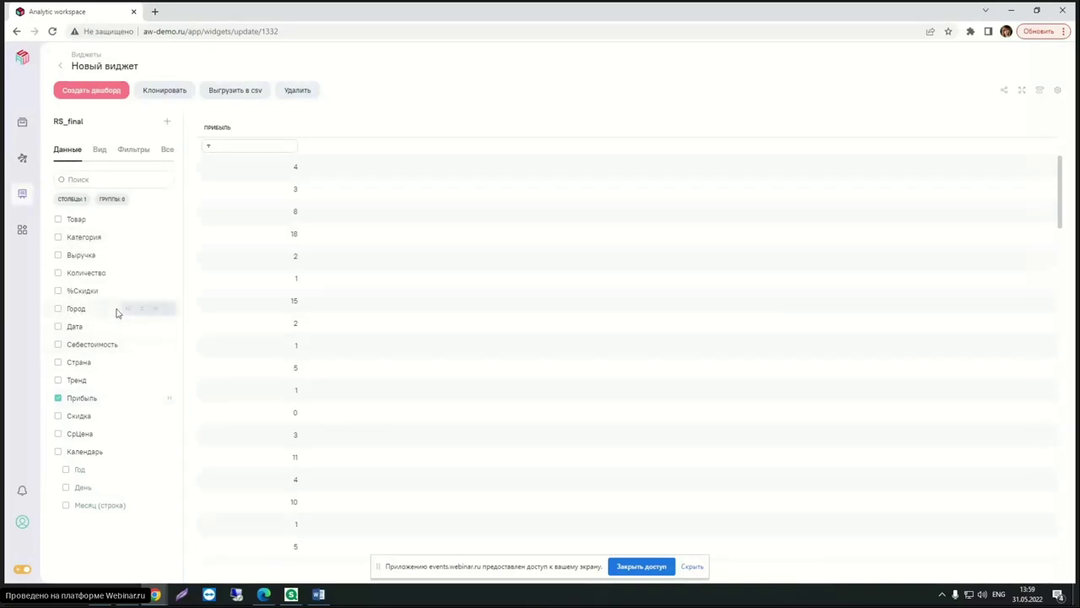
pyautogui.click(145, 312)
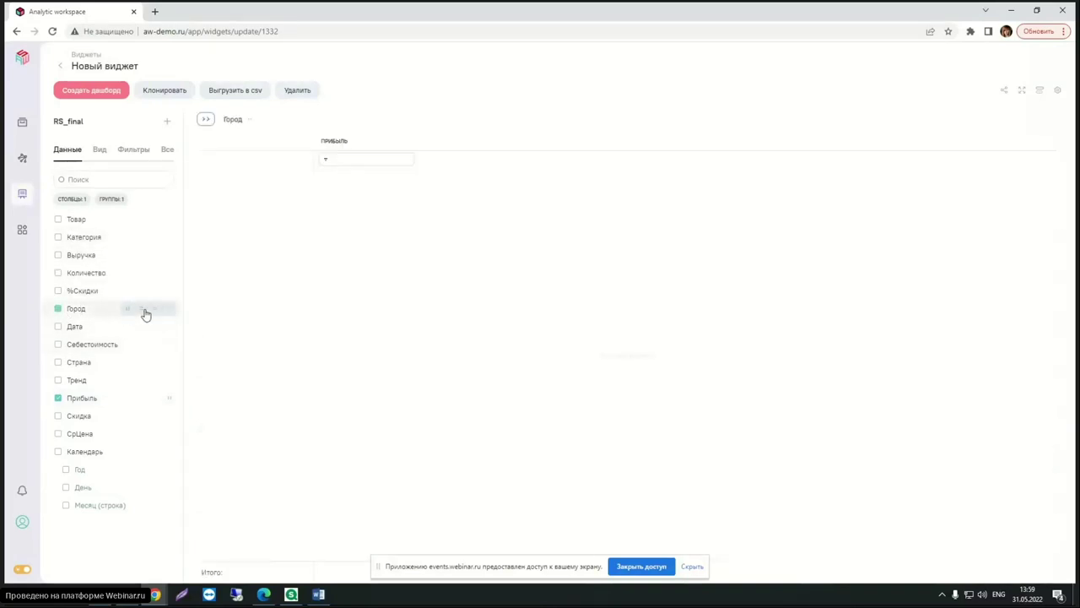
pyautogui.click(143, 365)
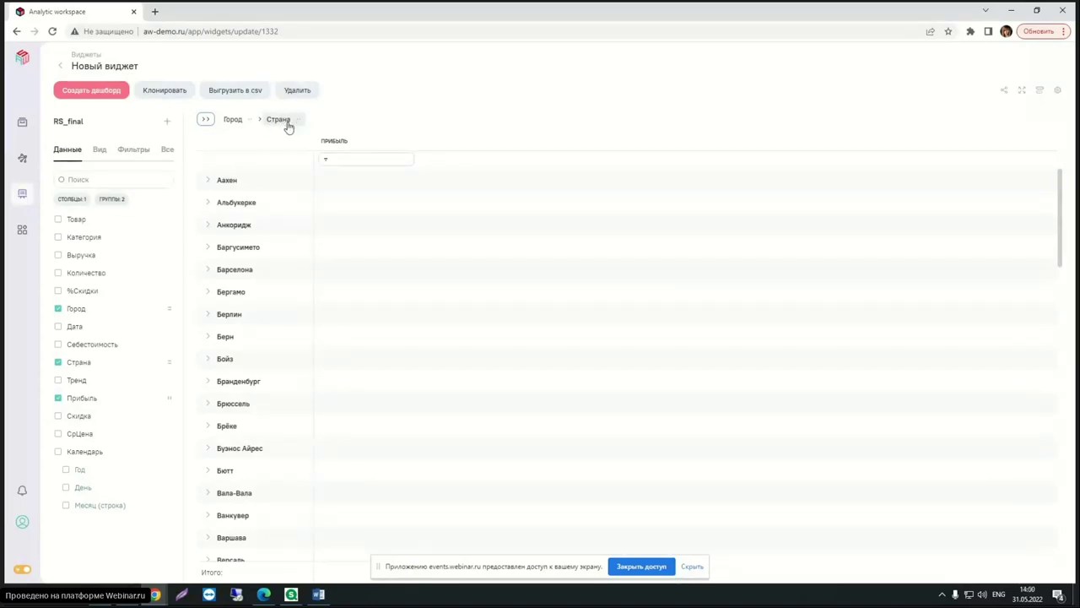
pyautogui.moveTo(288, 126); pyautogui.dragTo(251, 125)
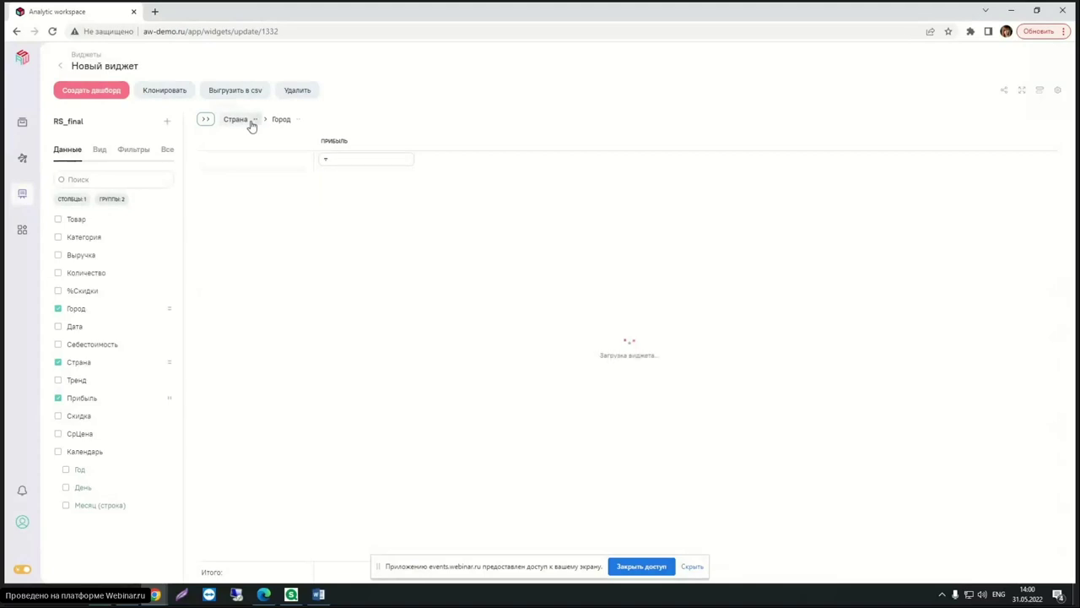
# Set Прибыль's total and intermediate aggregation to the formula sum (calc__Profit) / sum (unitprice) * 100.
pyautogui.click(169, 399)
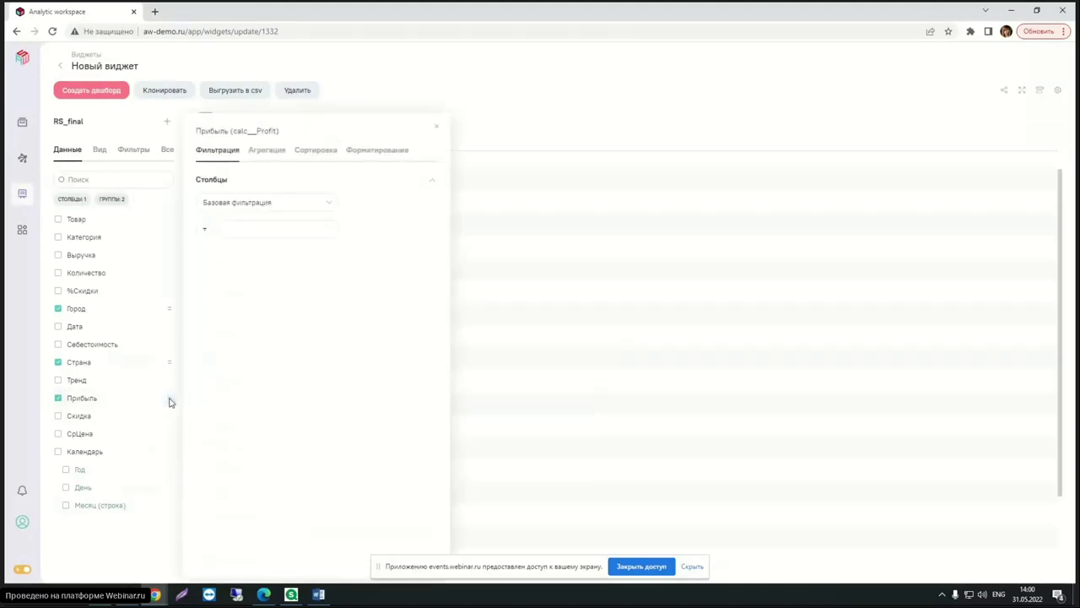
pyautogui.click(269, 150)
pyautogui.click(225, 321)
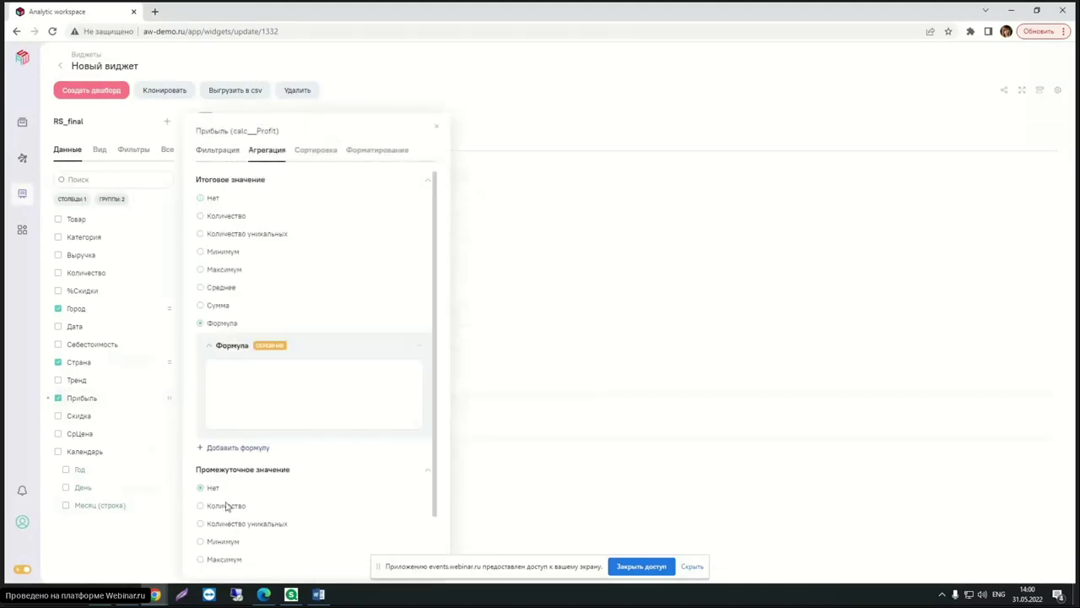
pyautogui.scroll(-1, 247, 524)
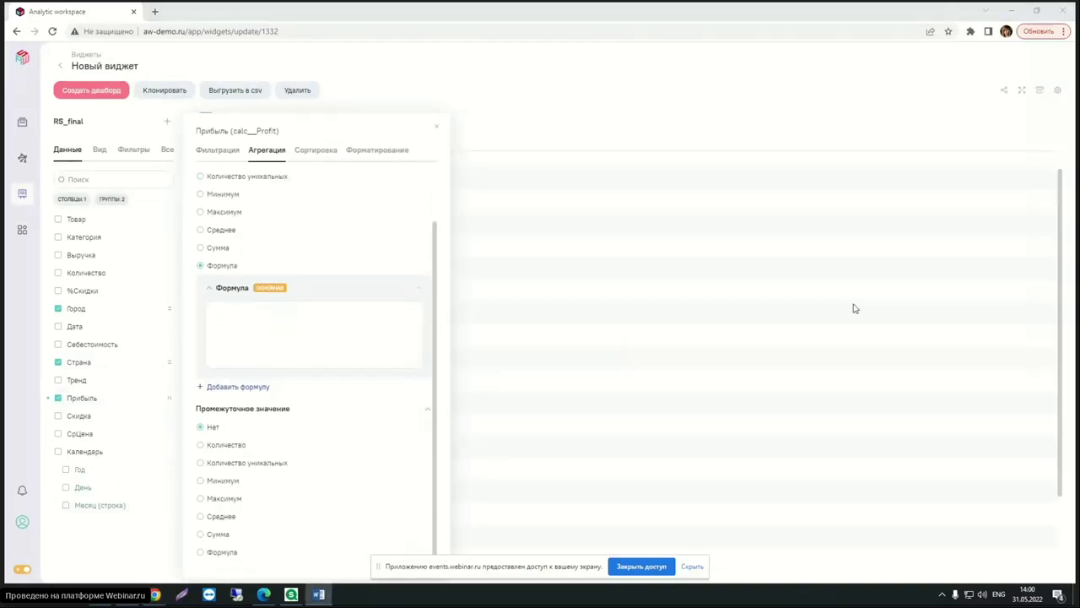
pyautogui.click(229, 313)
pyautogui.write('sum (calc__Profit) / sum (unitprice) * 100')
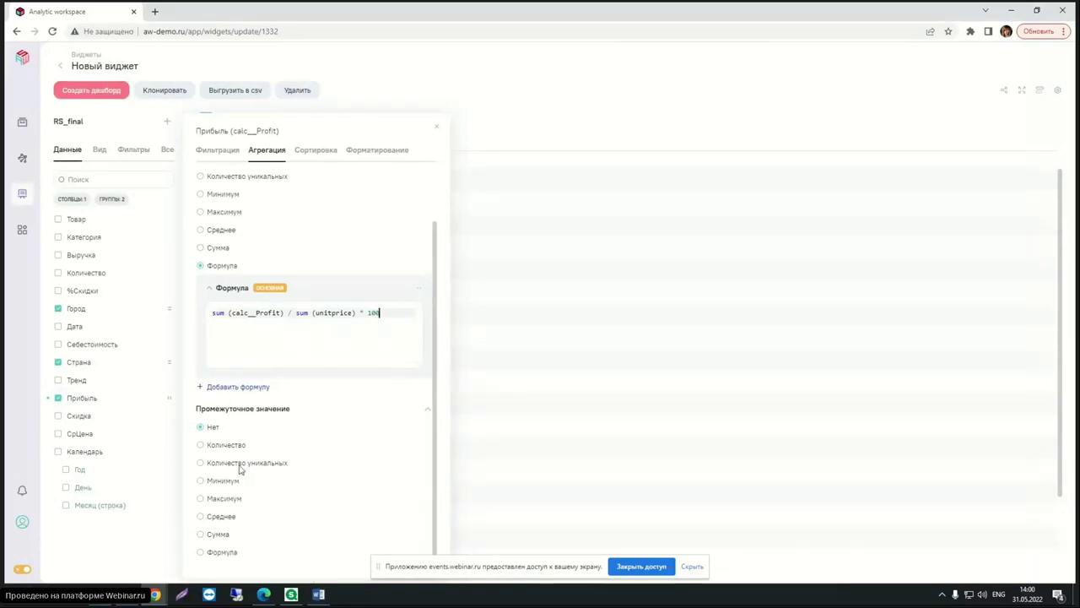
pyautogui.click(200, 552)
pyautogui.click(235, 507)
pyautogui.write('sum (calc__Profit) / sum (unitprice) * 100')
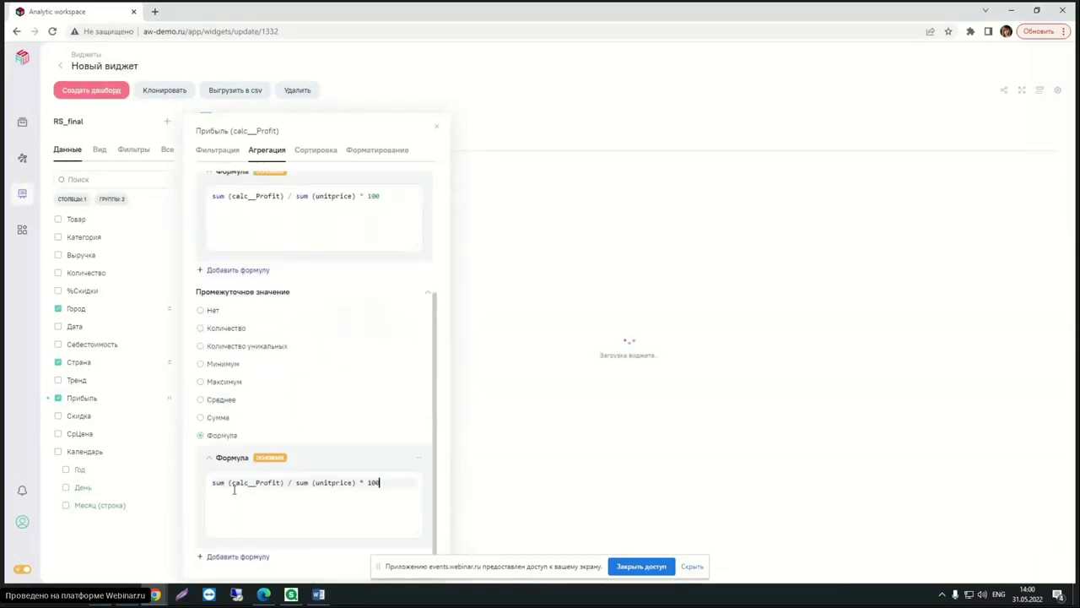
pyautogui.click(437, 131)
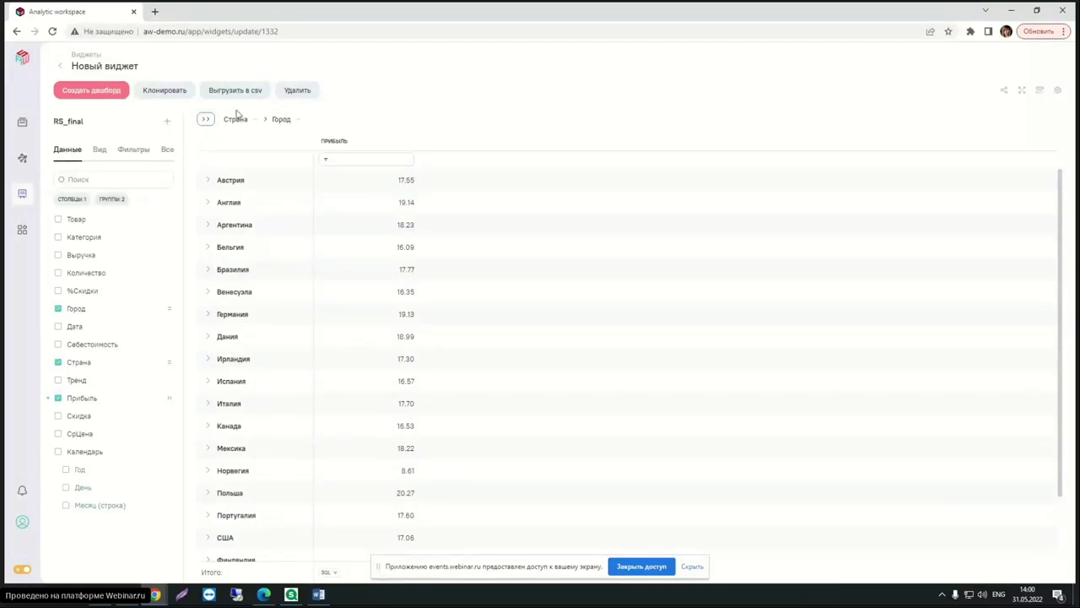
pyautogui.click(100, 151)
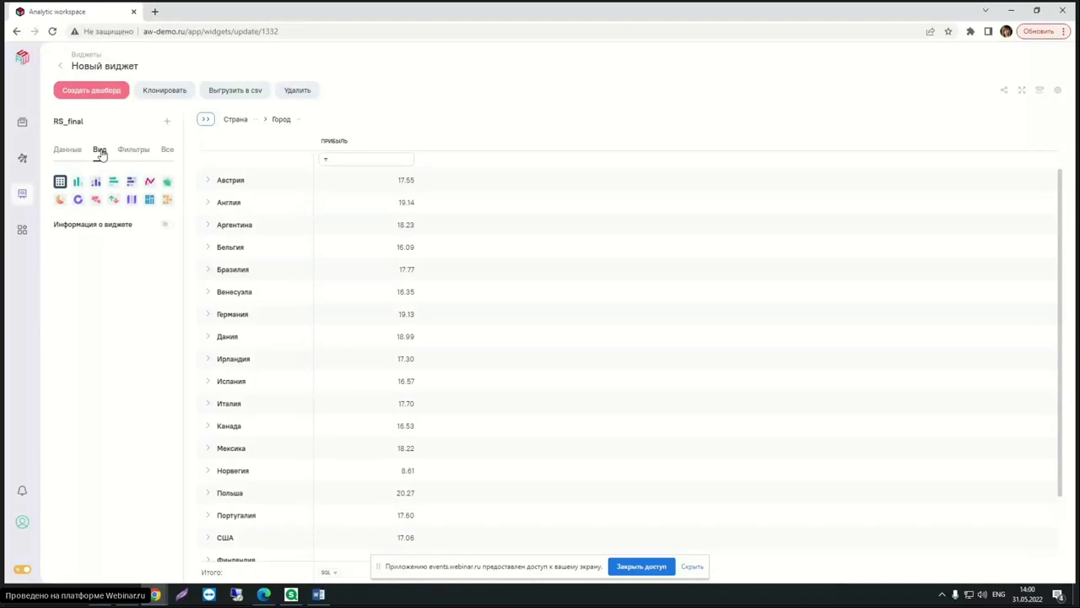
# Switch the widget's visualisation to a treemap (Древовидная карта).
pyautogui.click(132, 201)
pyautogui.click(131, 201)
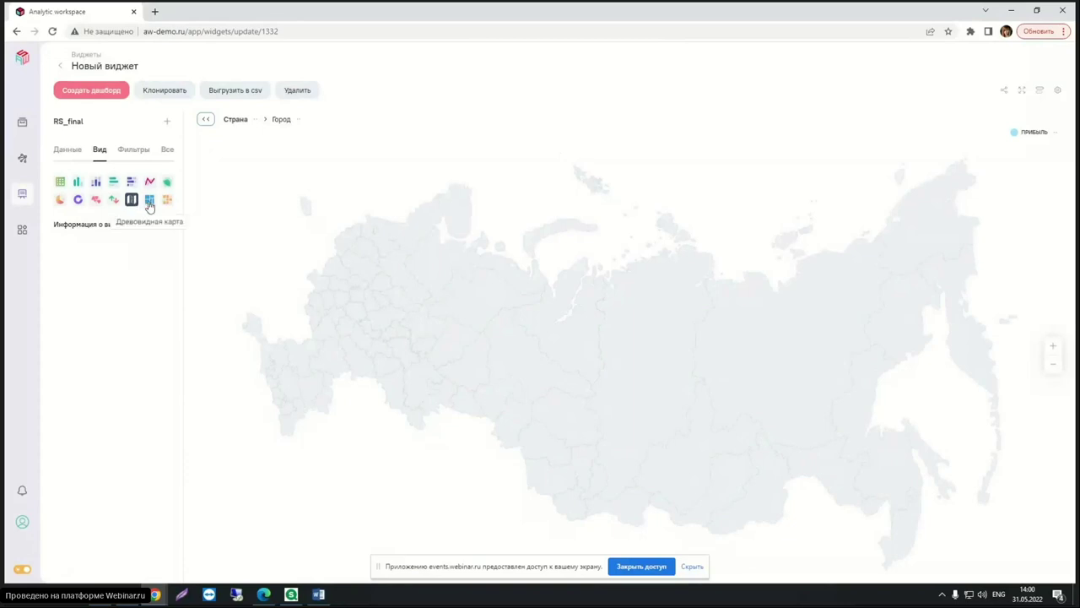
pyautogui.click(150, 201)
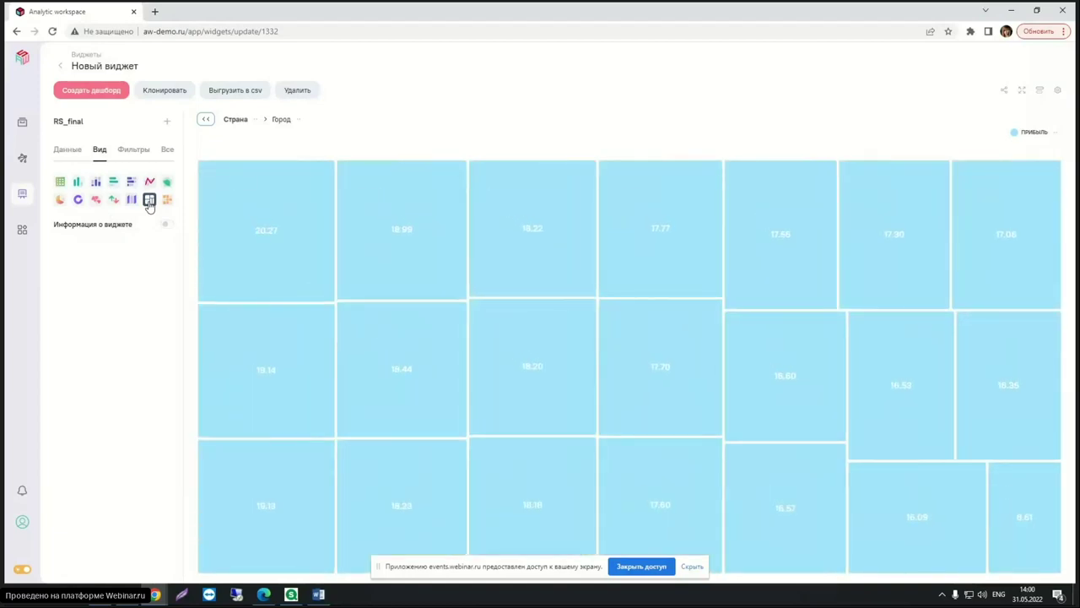
pyautogui.moveTo(283, 203)
# Add an aggregate formatting rule colouring Прибыль values ≥ 22 green.
pyautogui.click(1057, 136)
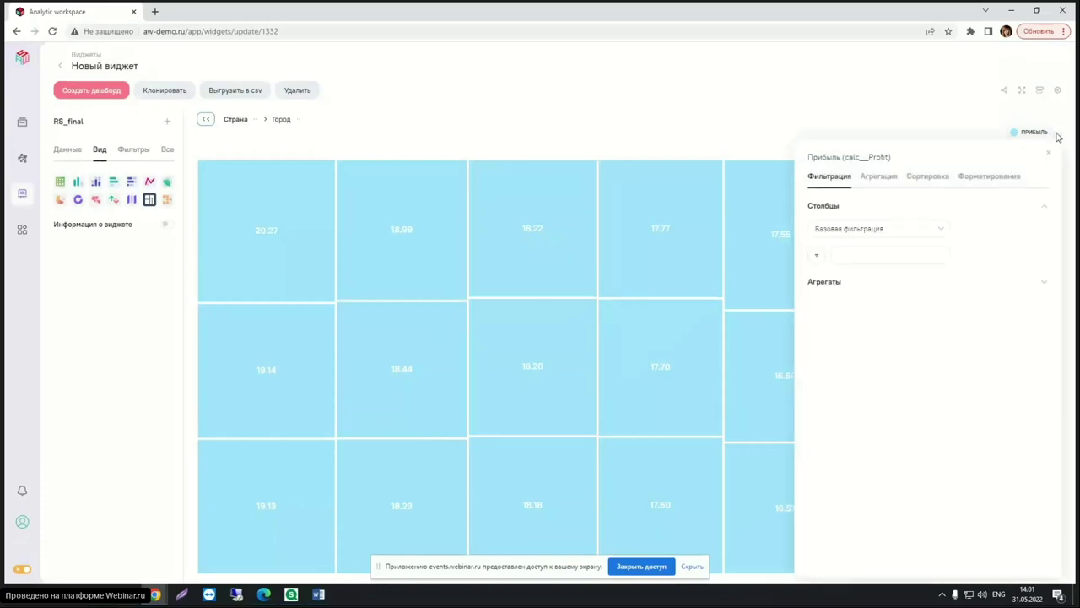
pyautogui.click(766, 116)
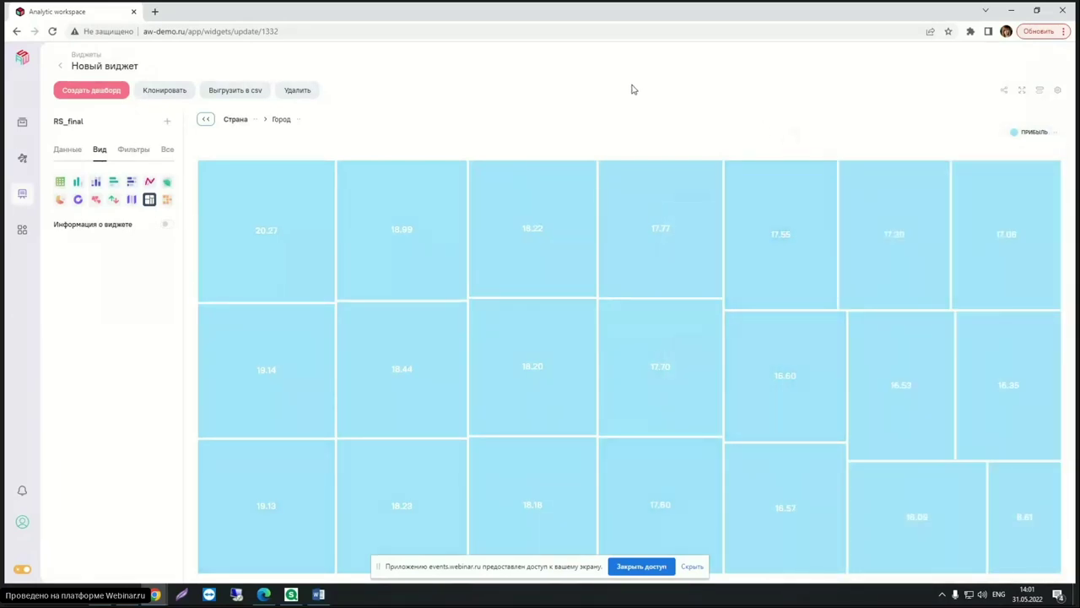
pyautogui.click(1057, 137)
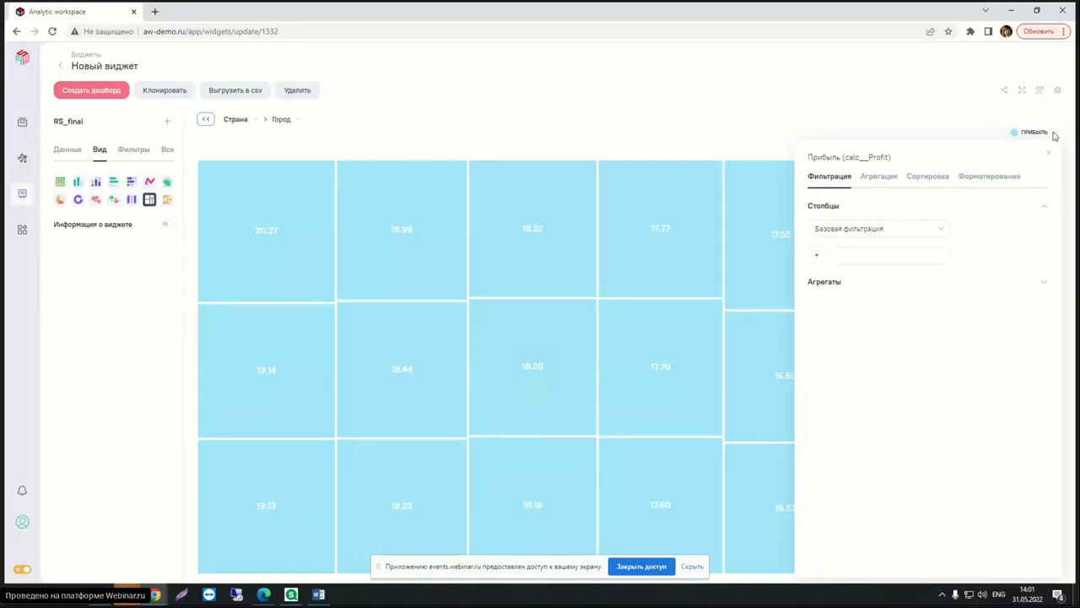
pyautogui.click(984, 179)
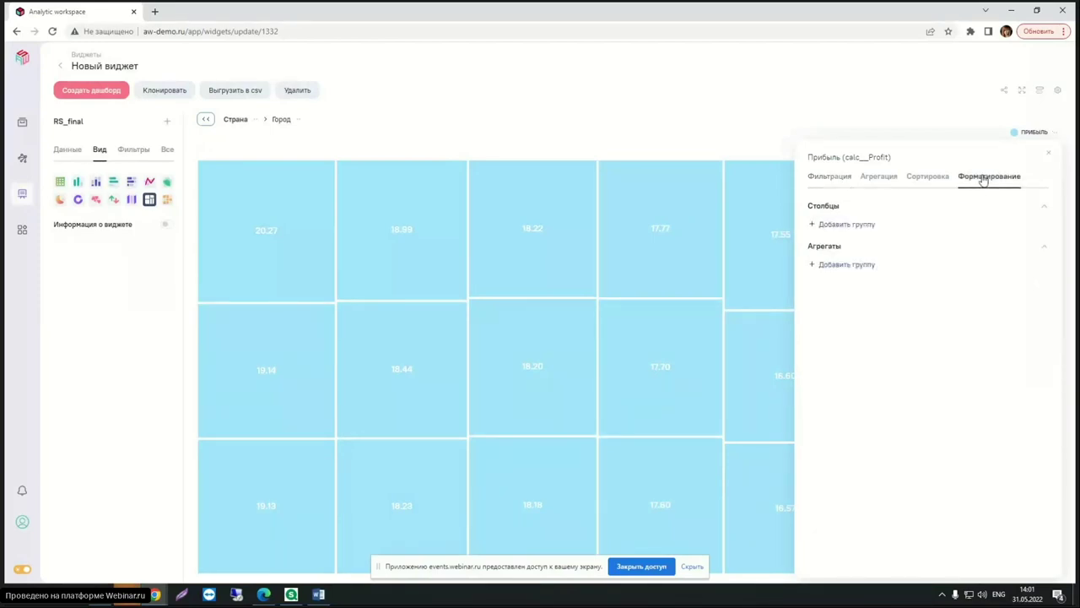
pyautogui.click(839, 265)
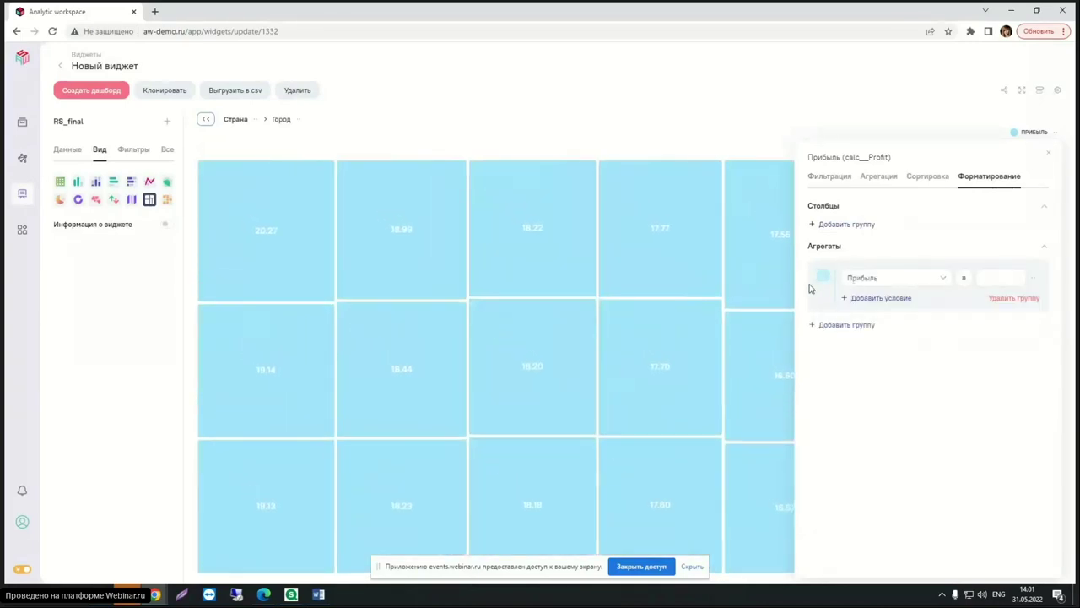
pyautogui.click(963, 278)
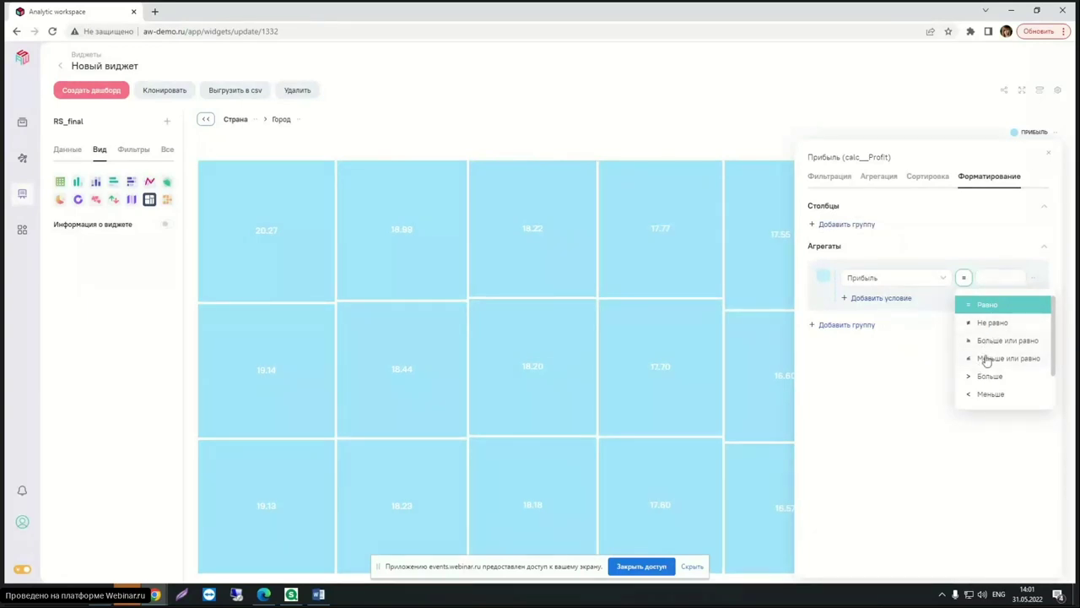
pyautogui.click(990, 341)
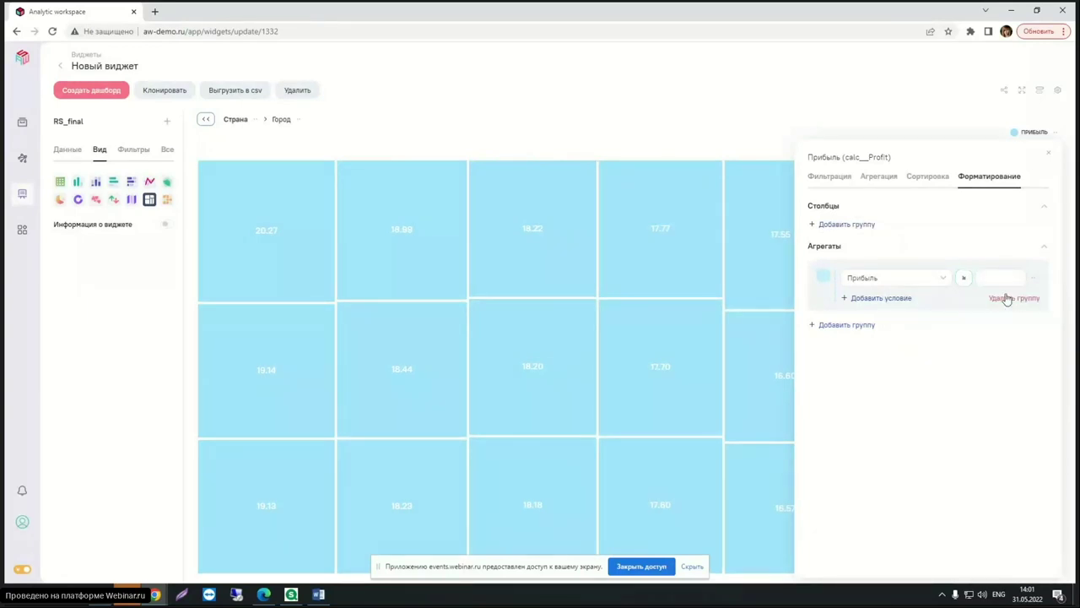
pyautogui.click(1000, 278)
pyautogui.write('22')
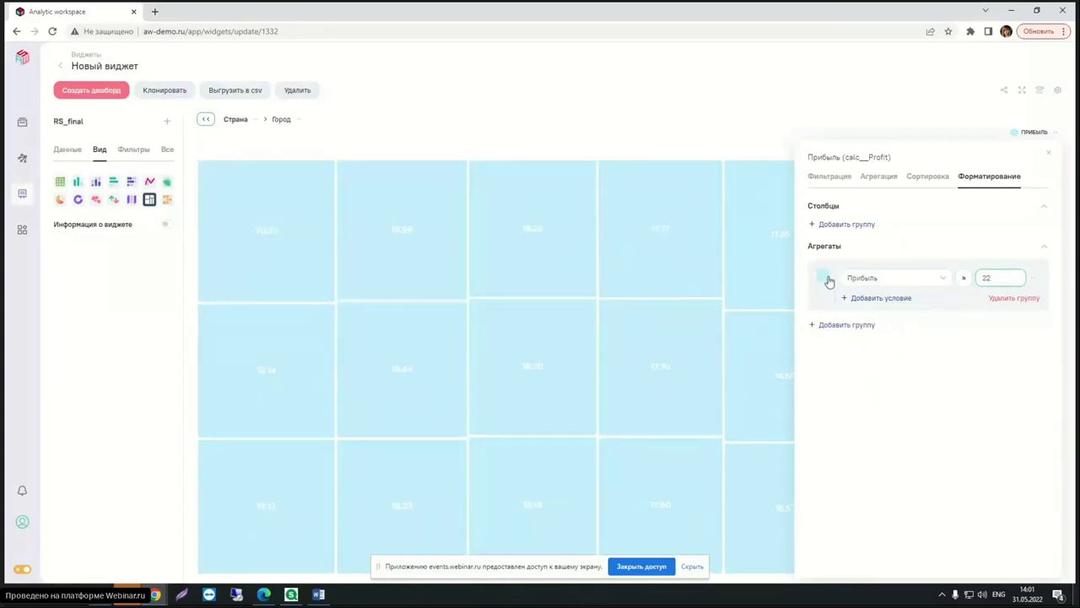
pyautogui.click(823, 277)
pyautogui.click(886, 336)
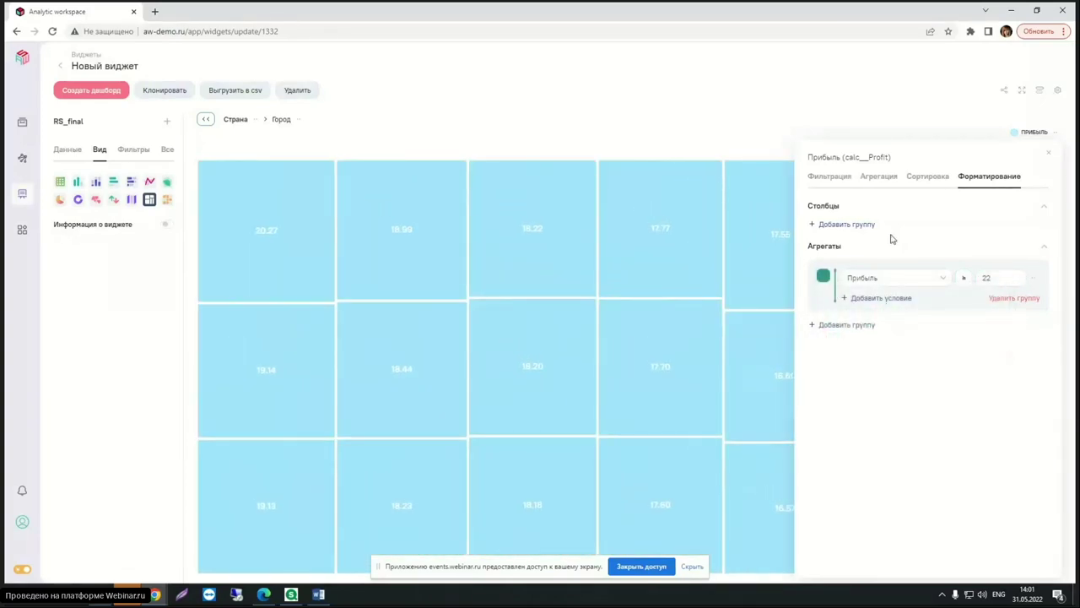
# Add a light-green rule for Прибыль below 22 and at least 20, then a third rule group.
pyautogui.click(847, 325)
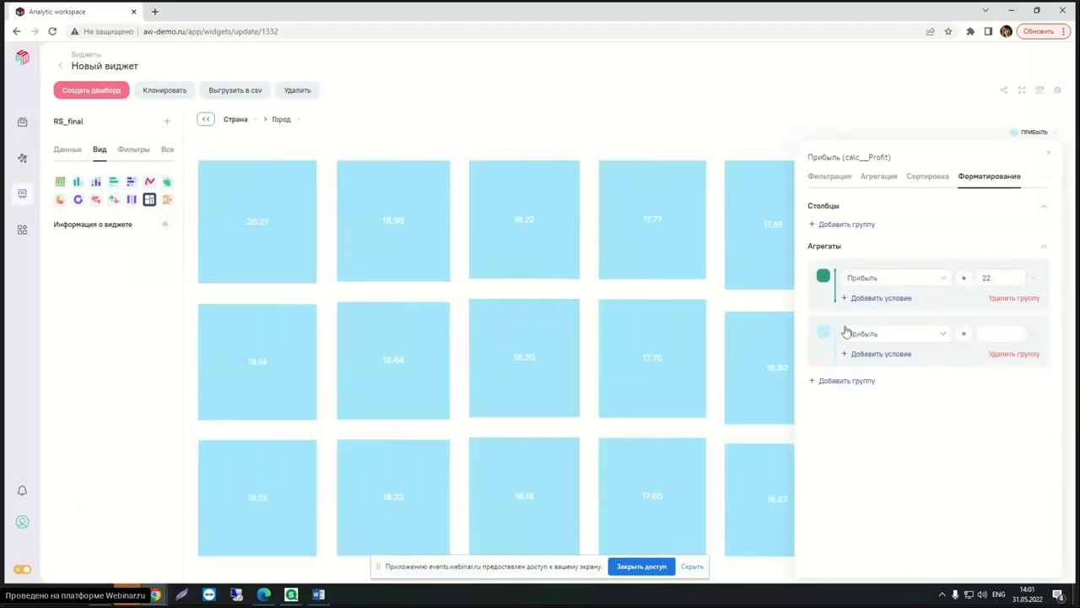
pyautogui.click(966, 335)
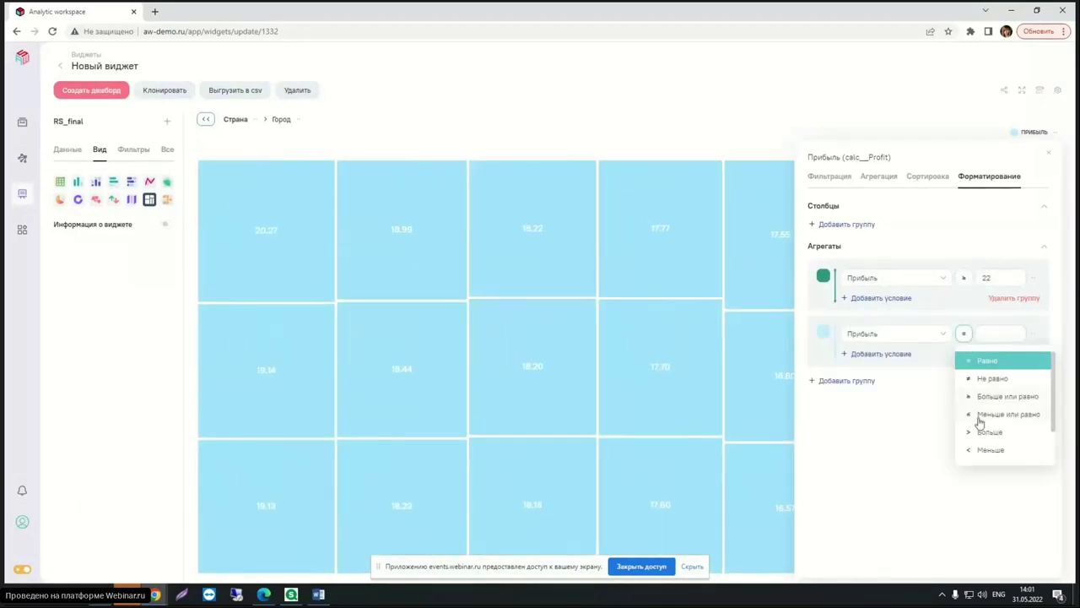
pyautogui.click(979, 447)
pyautogui.write('22')
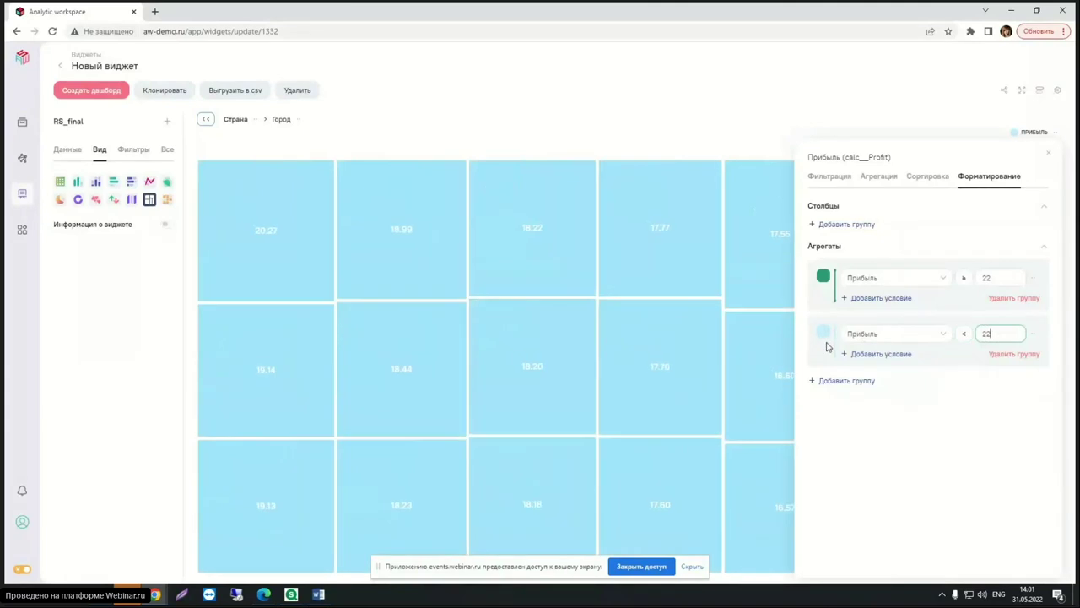
pyautogui.click(882, 355)
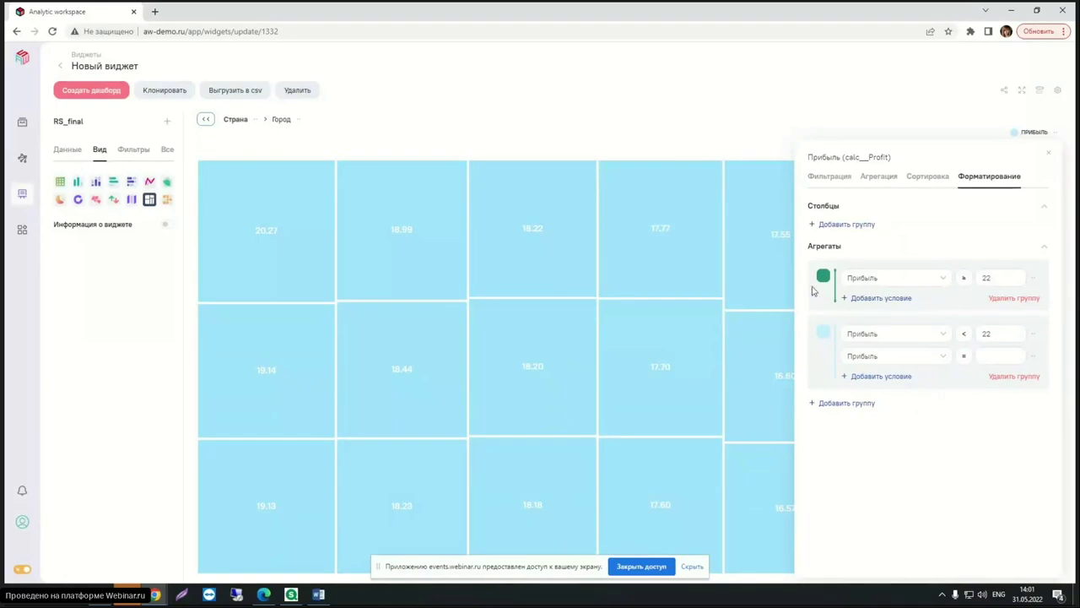
pyautogui.click(960, 358)
pyautogui.click(996, 419)
pyautogui.click(993, 358)
pyautogui.write('0')
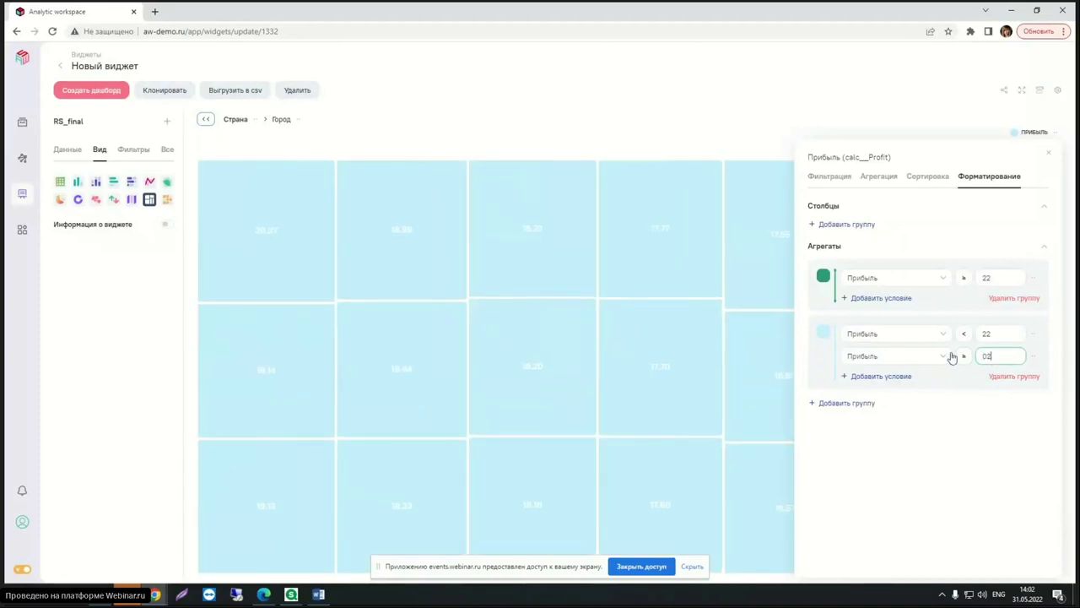
pyautogui.click(822, 333)
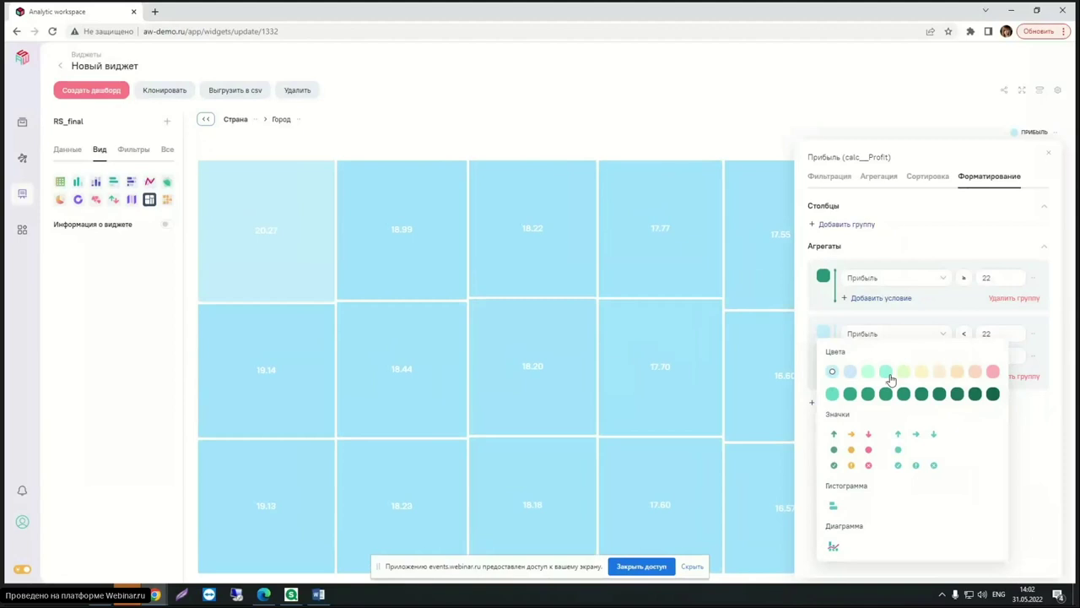
pyautogui.click(886, 373)
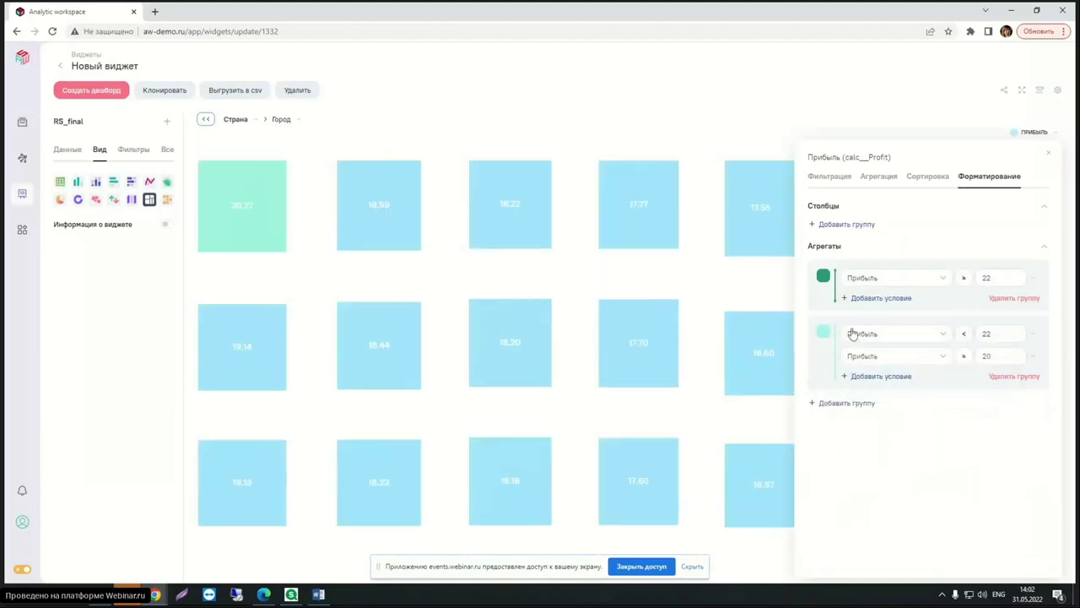
pyautogui.click(817, 404)
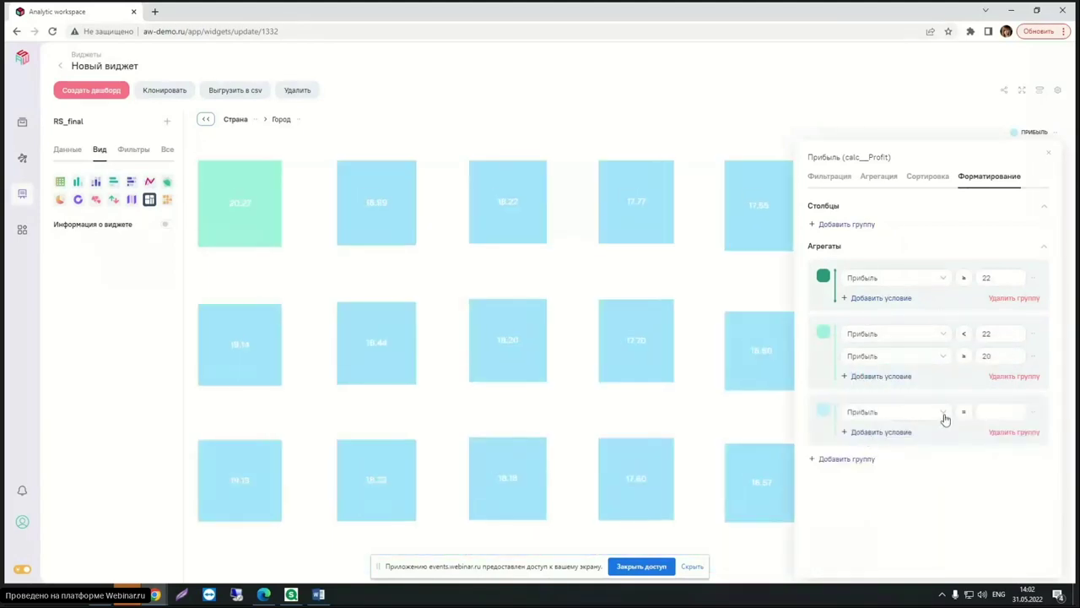
# Set the third rule to Прибыль below 20 and at least 18, coloured peach.
pyautogui.click(967, 412)
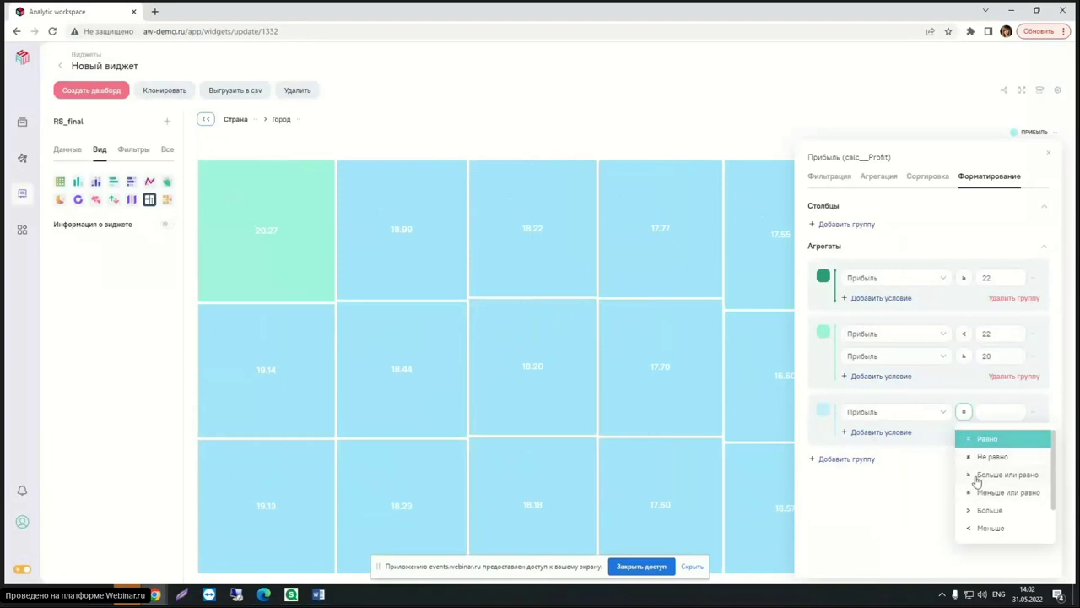
pyautogui.click(988, 528)
pyautogui.click(1014, 411)
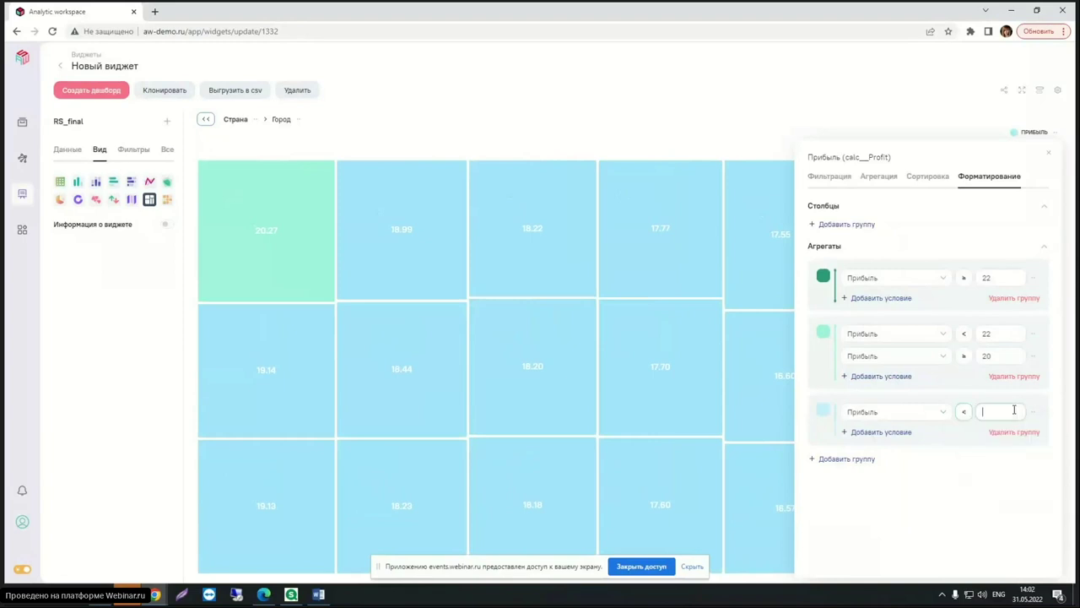
pyautogui.write('20')
pyautogui.click(850, 432)
pyautogui.click(964, 434)
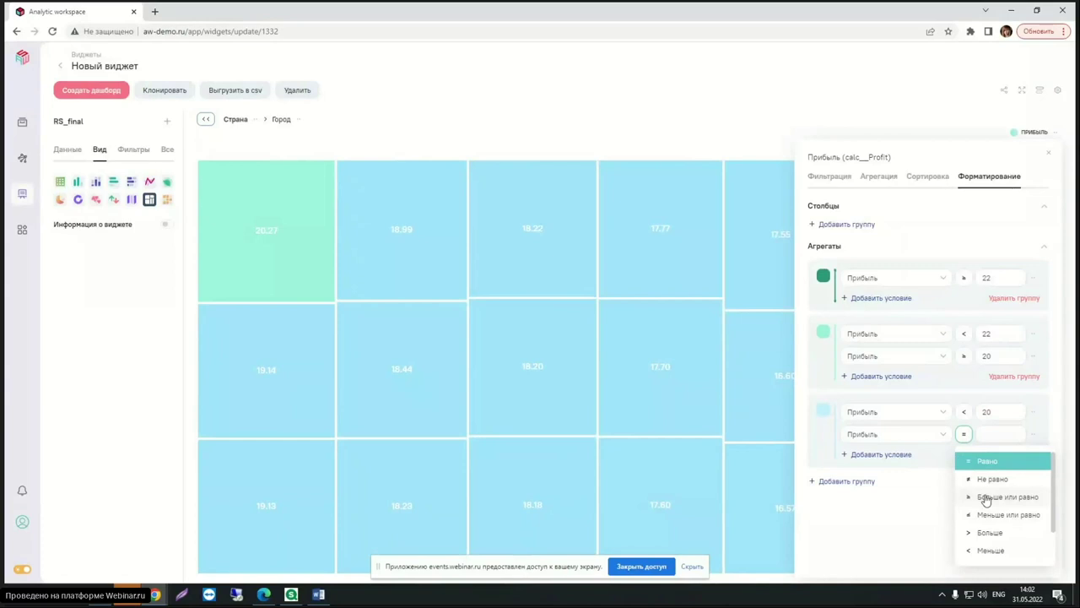
pyautogui.click(986, 498)
pyautogui.click(987, 434)
pyautogui.write('18')
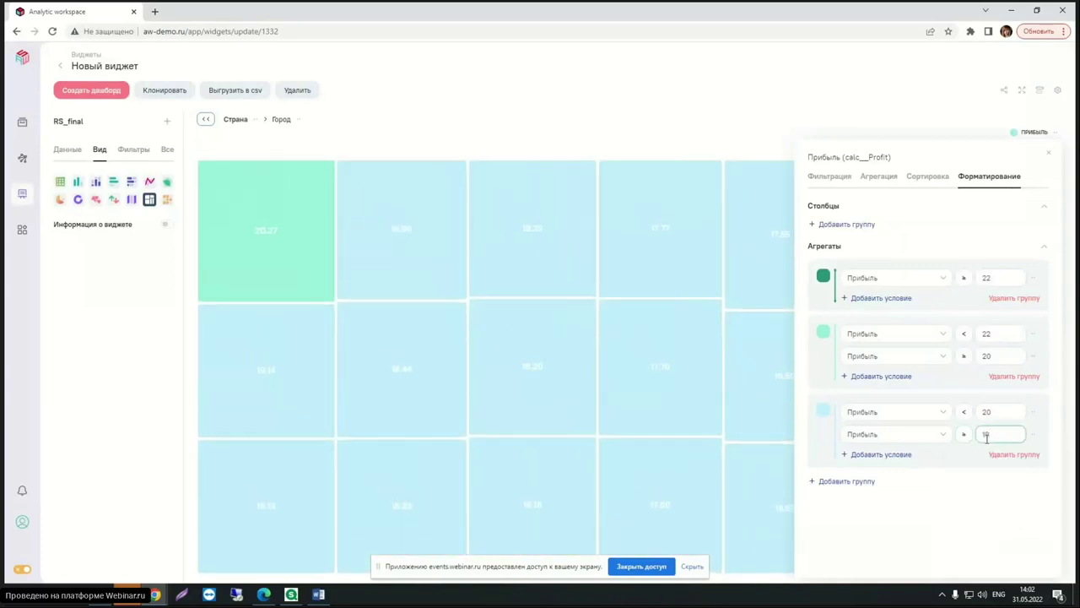
pyautogui.click(824, 411)
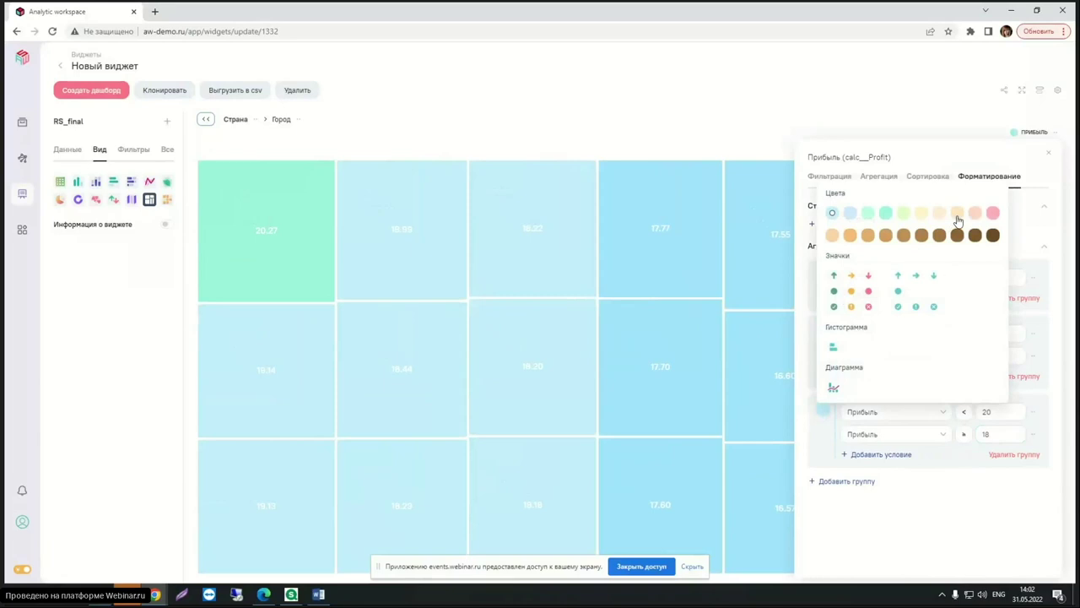
pyautogui.click(834, 236)
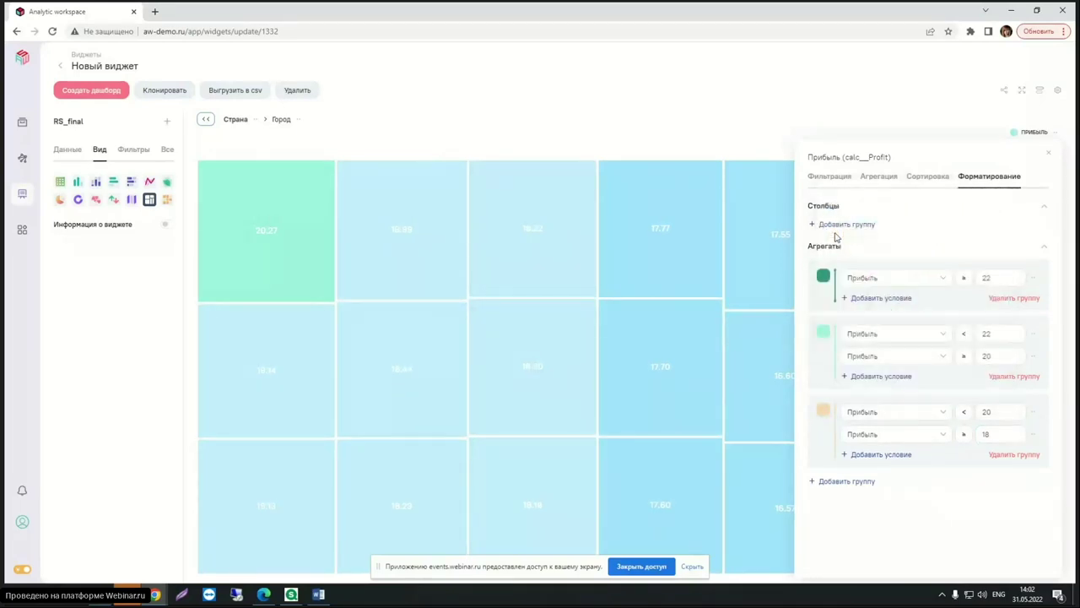
# Add a fourth rule for Прибыль from 15 to under 18, coloured pink.
pyautogui.click(828, 483)
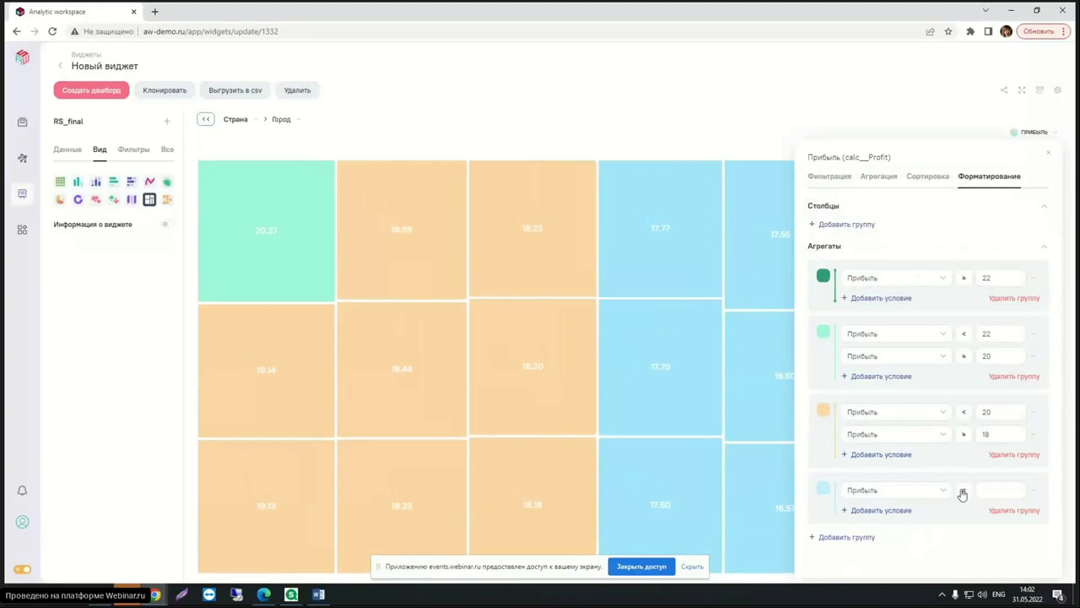
pyautogui.click(963, 491)
pyautogui.click(972, 502)
pyautogui.click(995, 491)
pyautogui.write('18')
pyautogui.click(878, 511)
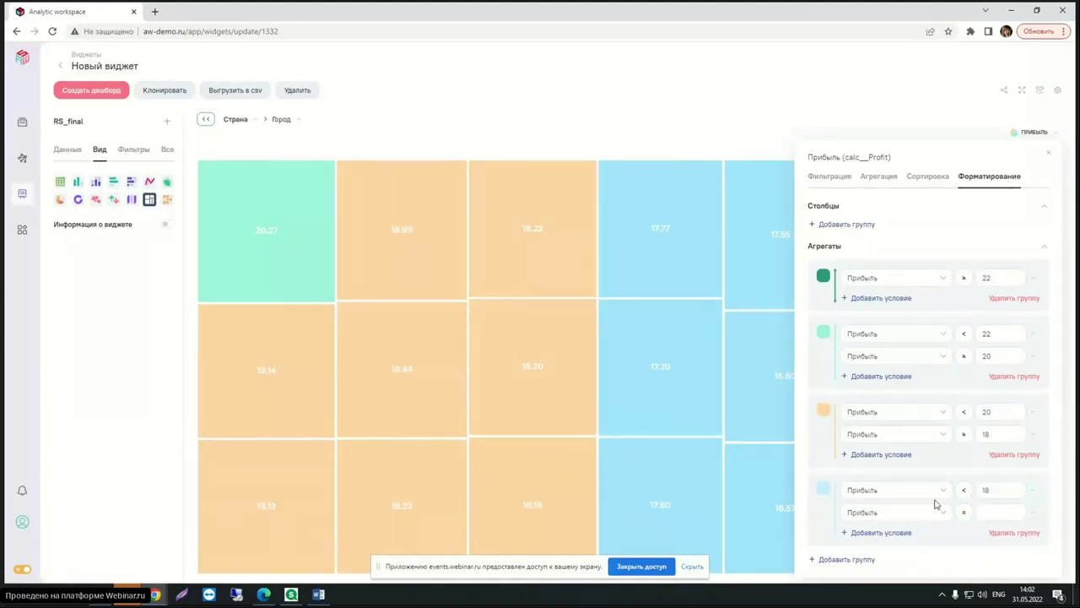
pyautogui.click(963, 512)
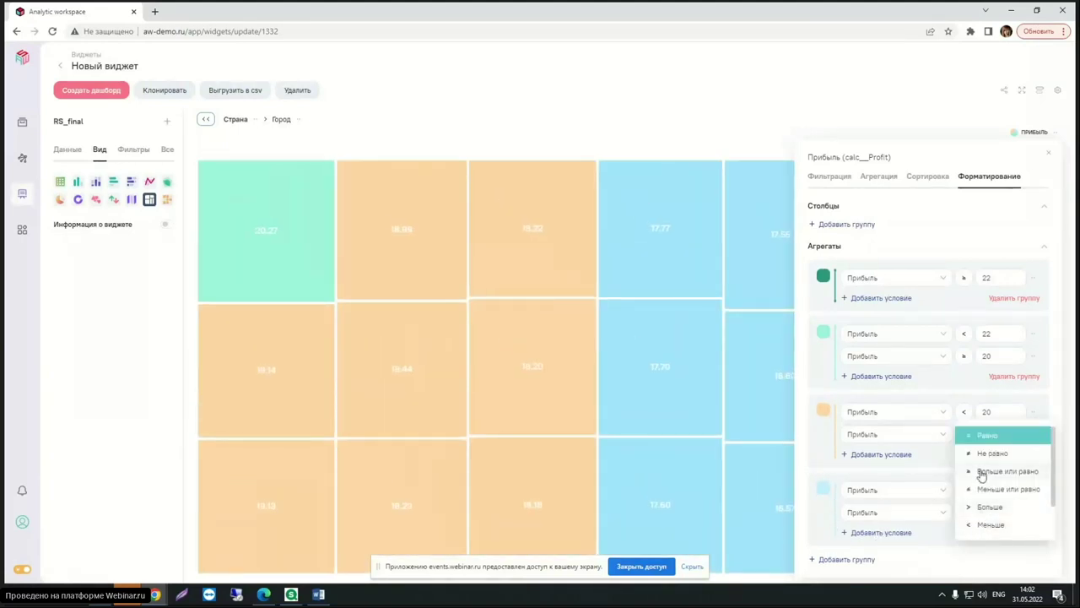
pyautogui.click(979, 471)
pyautogui.click(998, 512)
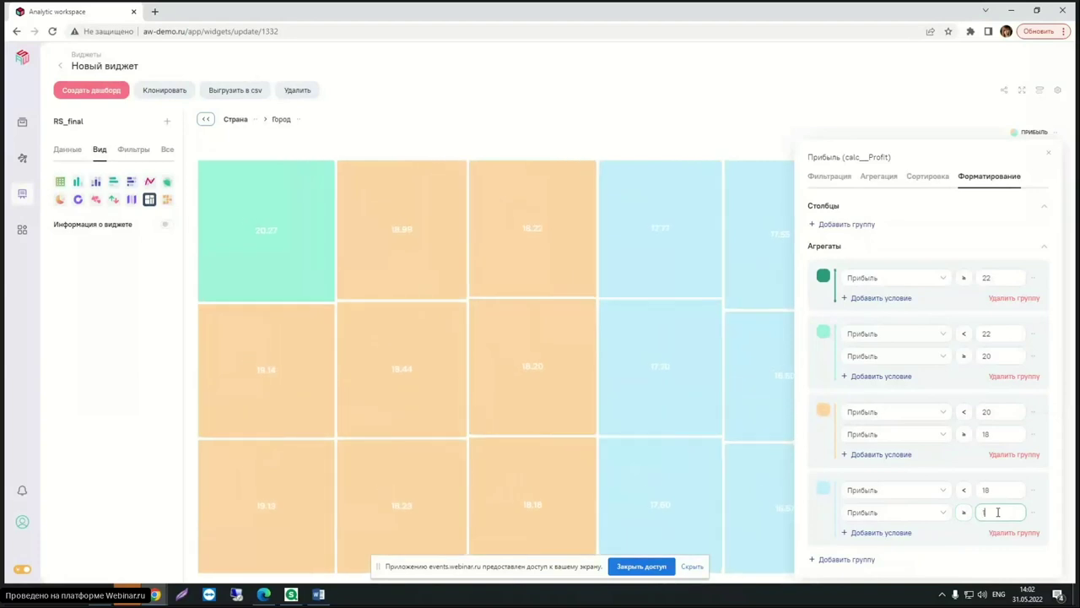
pyautogui.write('156')
pyautogui.click(823, 489)
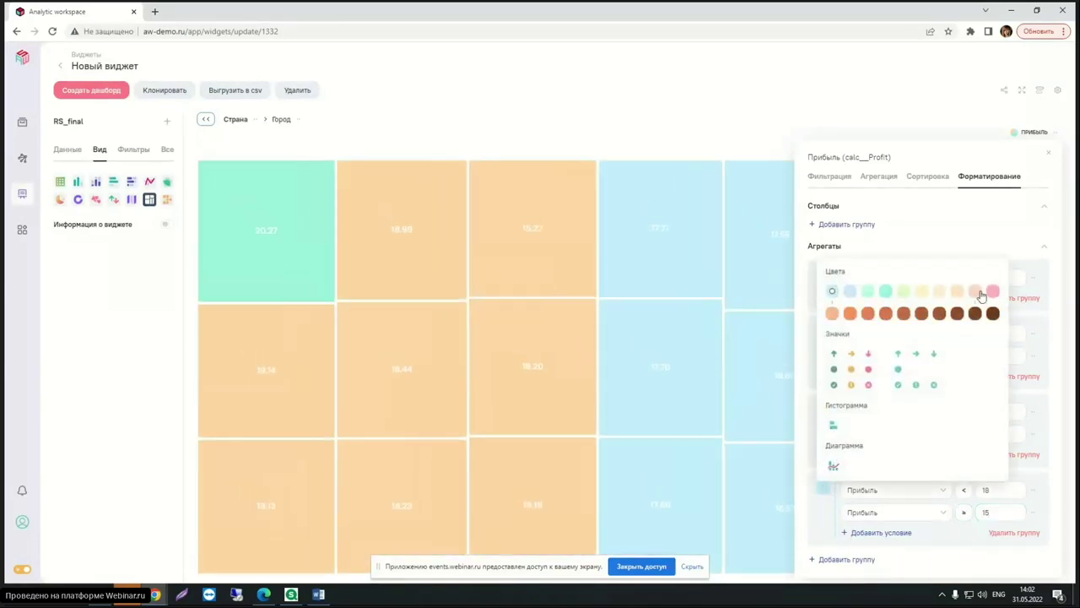
pyautogui.click(991, 300)
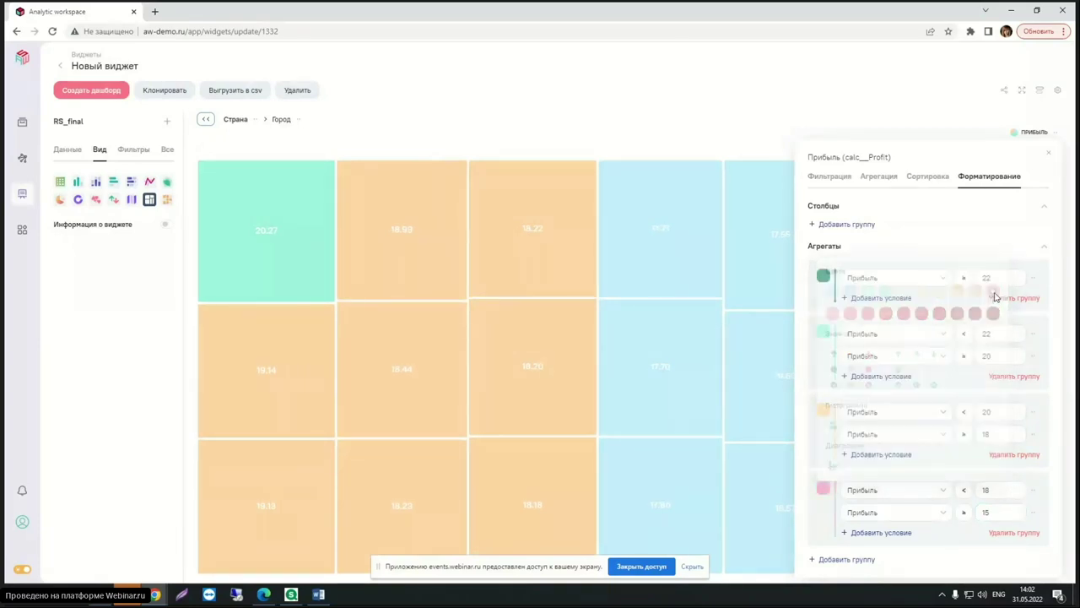
# Add a fifth rule colouring Прибыль below 15 crimson, then close the formatting panel.
pyautogui.click(836, 559)
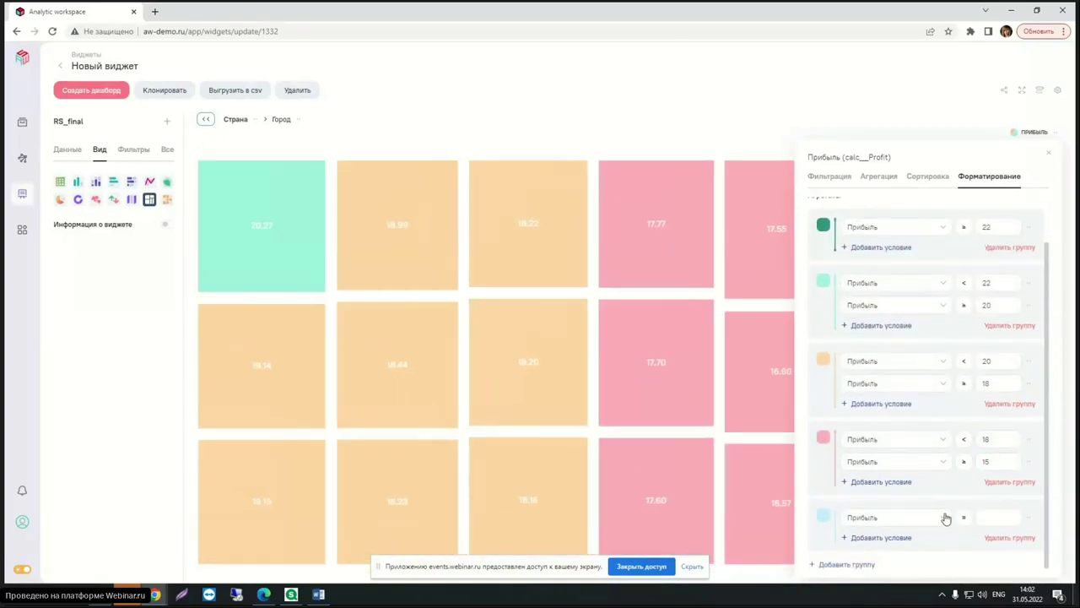
pyautogui.click(823, 515)
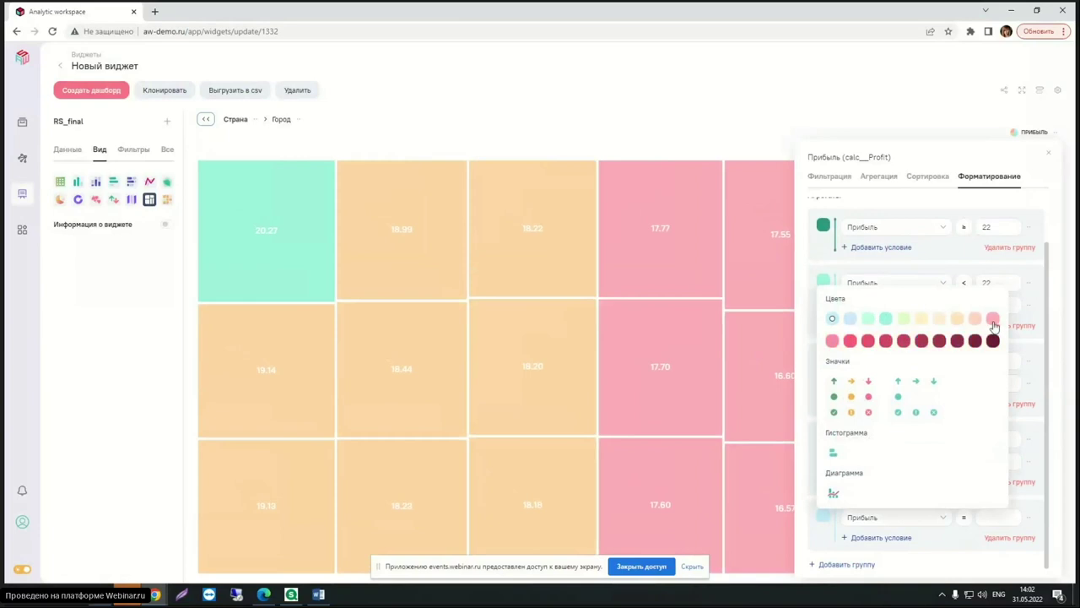
pyautogui.click(885, 341)
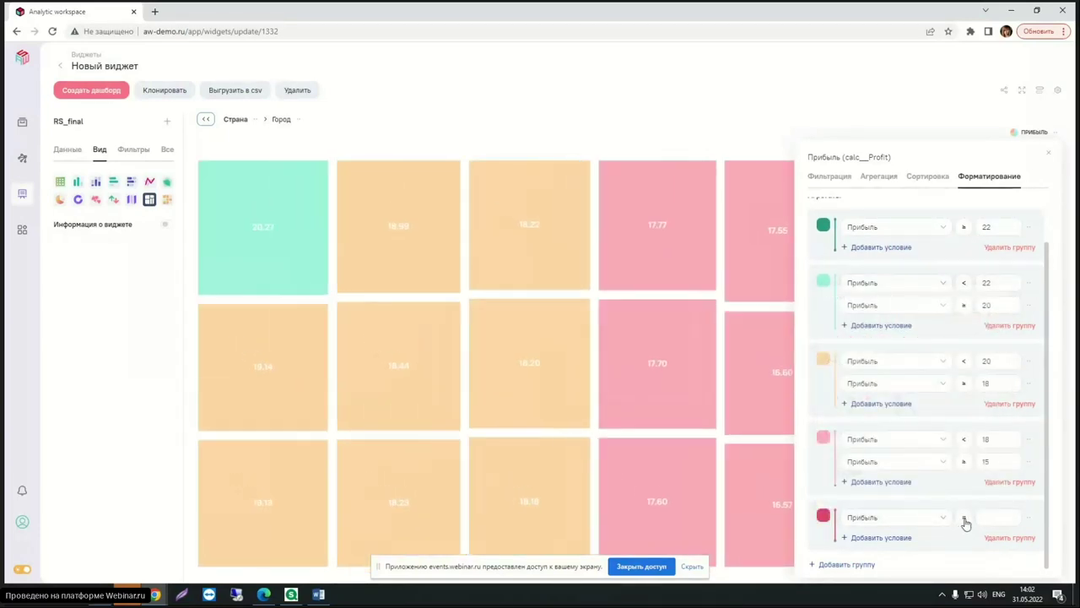
pyautogui.click(962, 518)
pyautogui.click(991, 528)
pyautogui.click(1004, 519)
pyautogui.write('15')
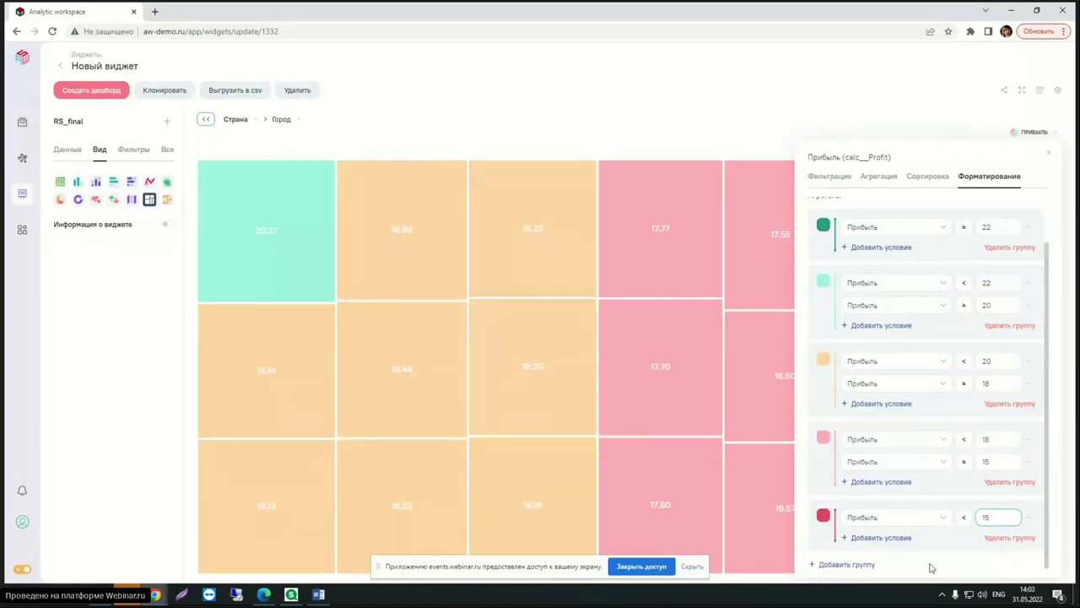
pyautogui.click(1050, 157)
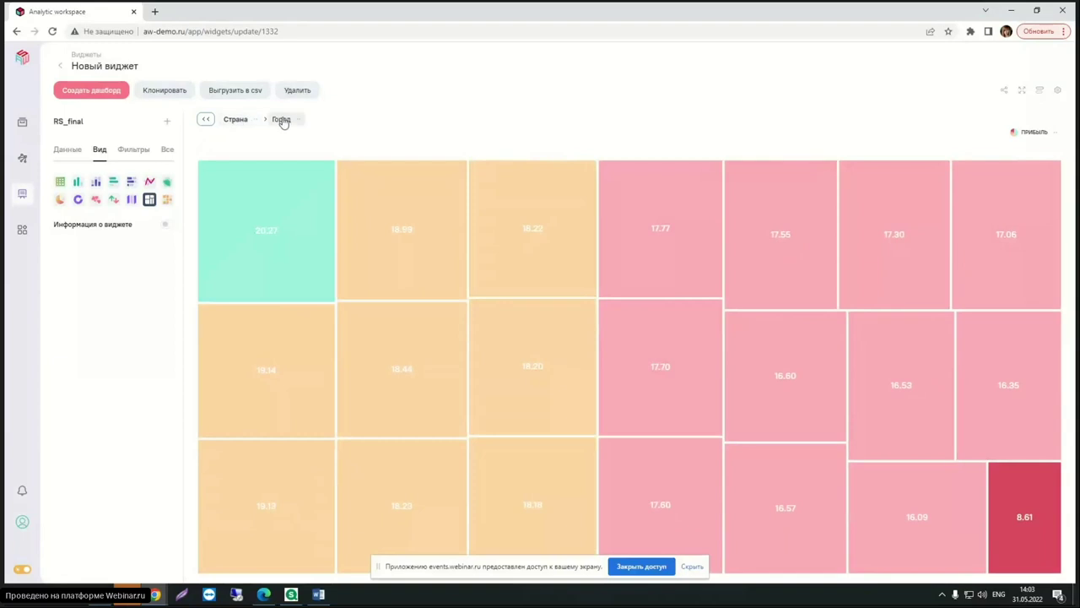
# Rename the treemap widget to 'Рентабельность по странам, городам' and return to the Виджеты list.
pyautogui.click(273, 174)
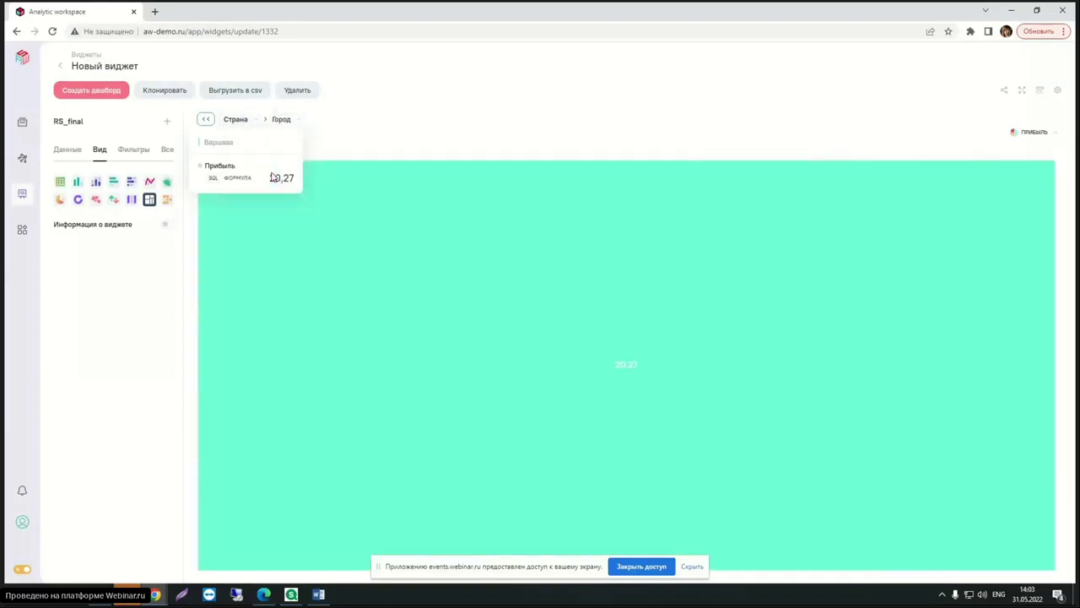
pyautogui.click(206, 119)
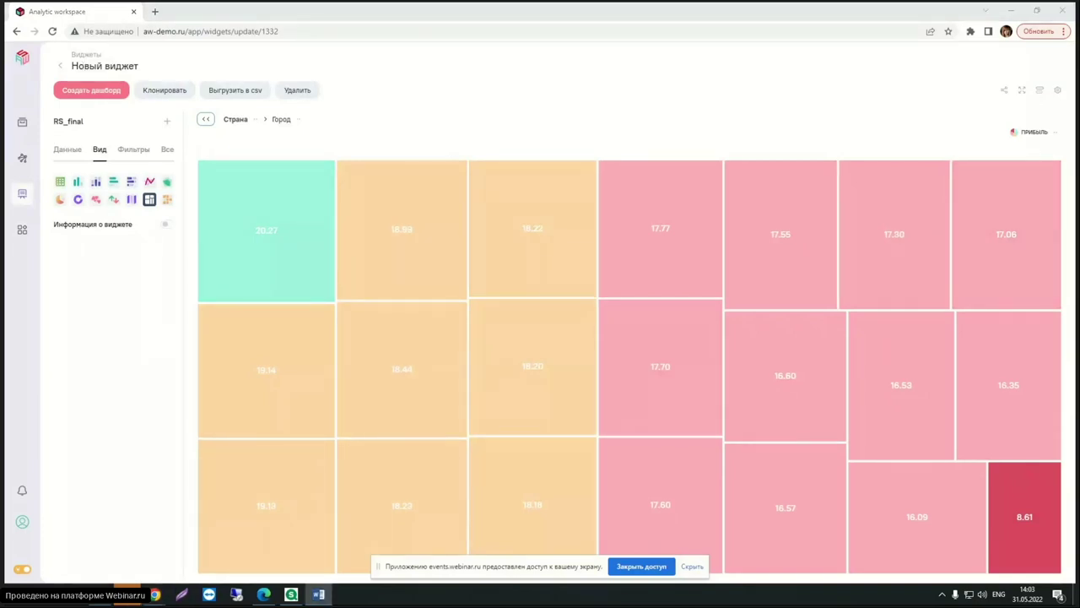
pyautogui.click(108, 66)
pyautogui.moveTo(73, 66); pyautogui.dragTo(162, 68)
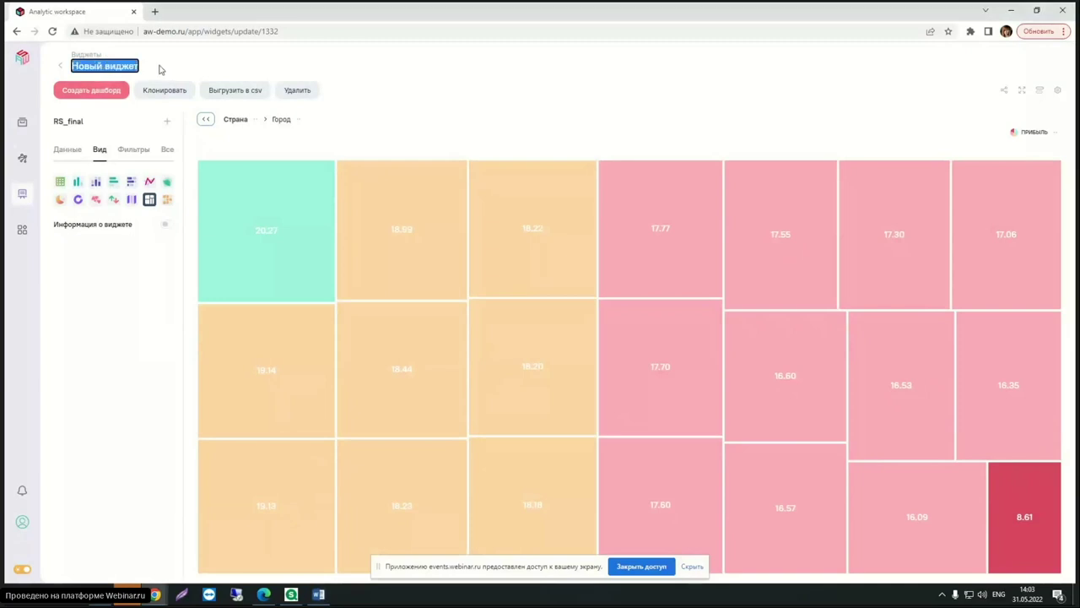
pyautogui.write('Рентабельность по странам, городам')
pyautogui.click(62, 67)
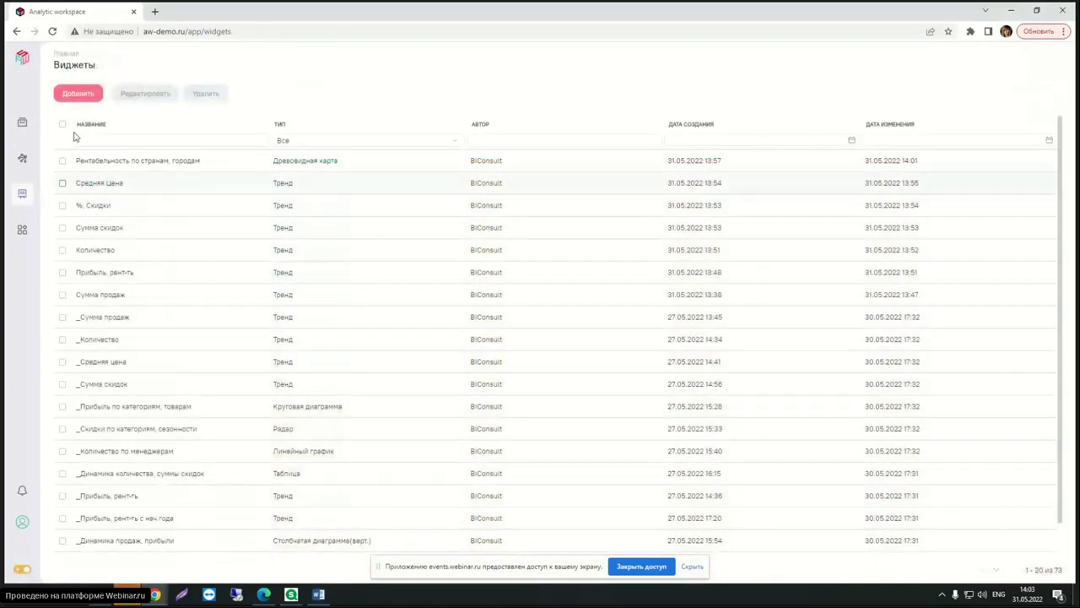
# Create another new widget and attach the RS_final data model to it.
pyautogui.click(82, 99)
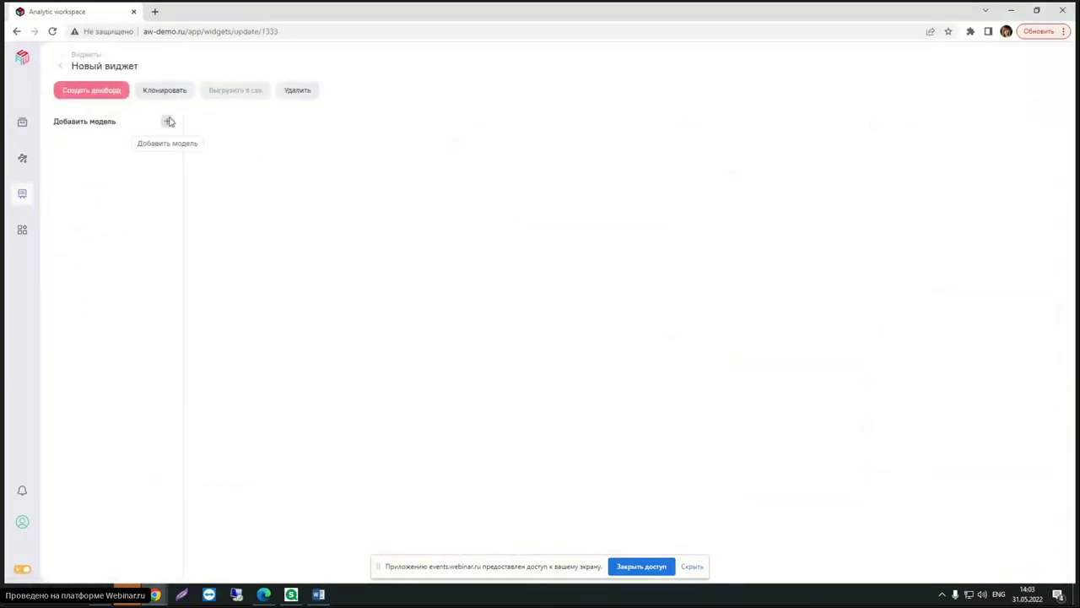
pyautogui.click(169, 122)
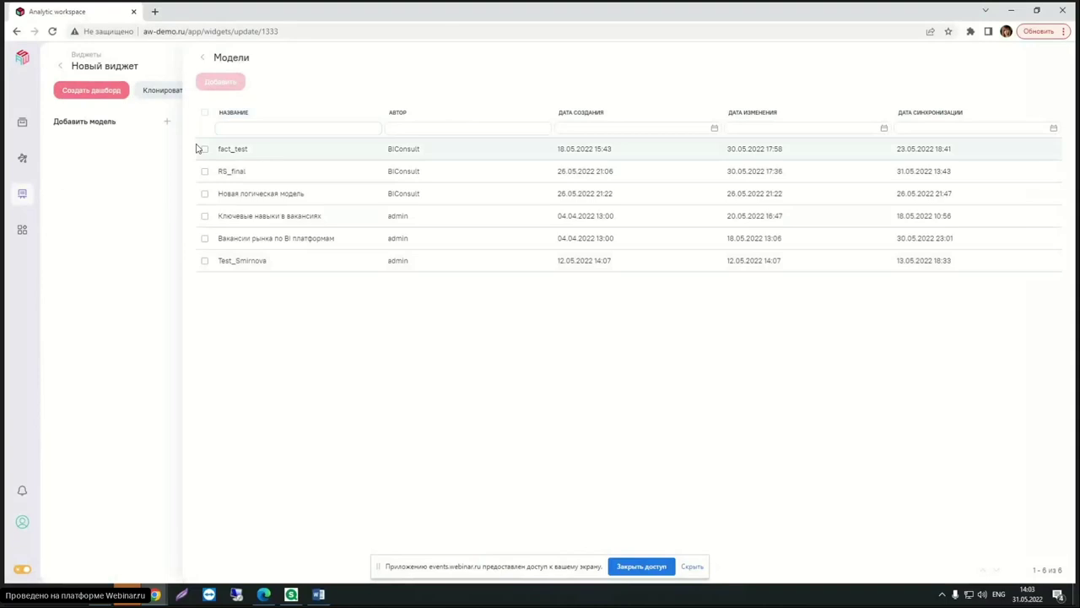
pyautogui.click(204, 171)
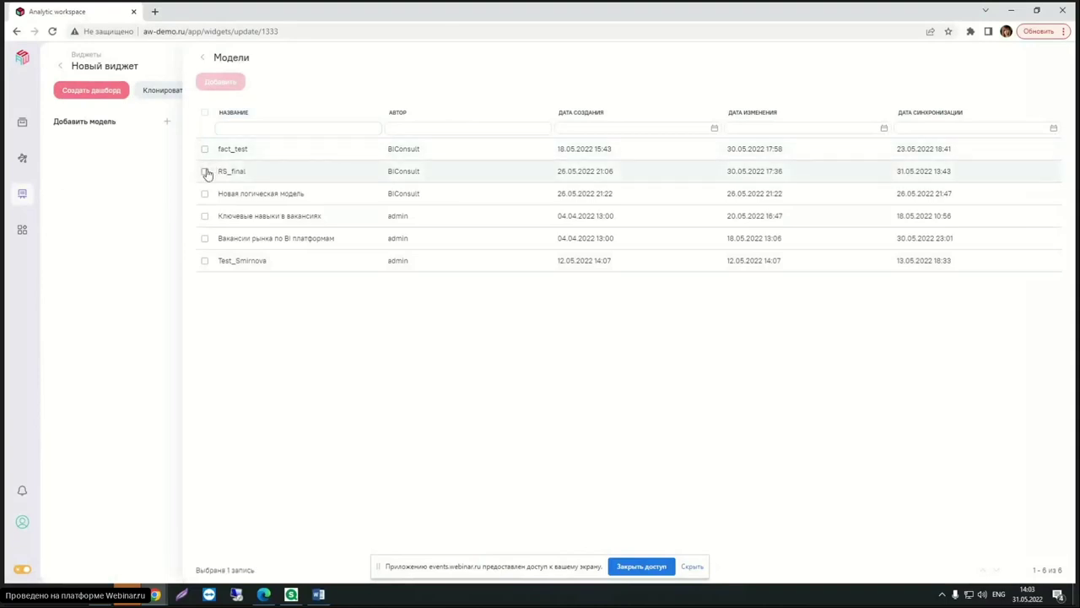
pyautogui.click(219, 82)
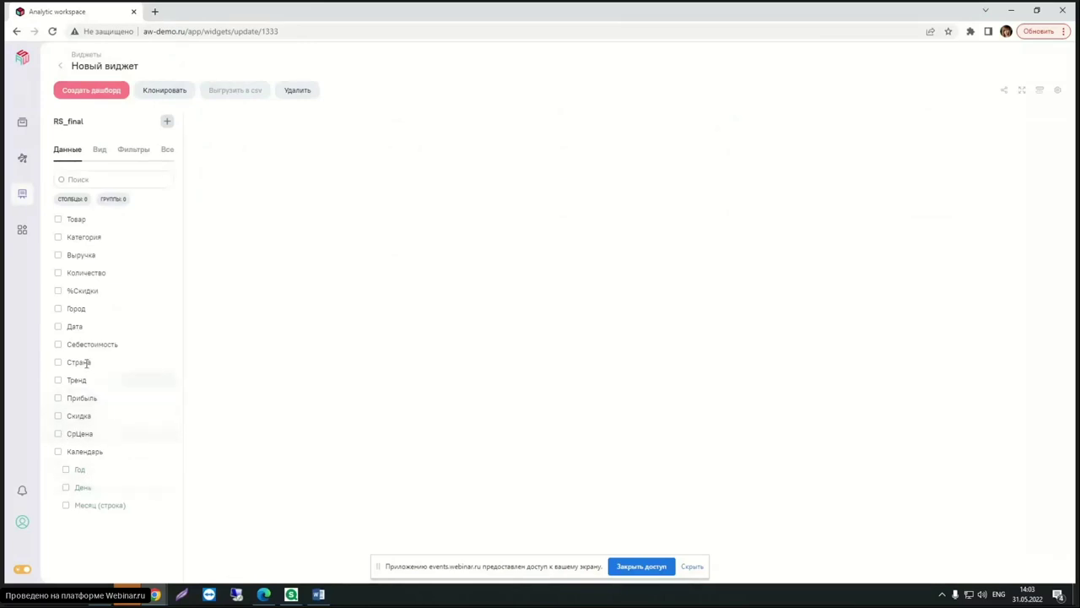
# Add the %Скидки column, grouped first by Категория and then by Товар.
pyautogui.click(127, 295)
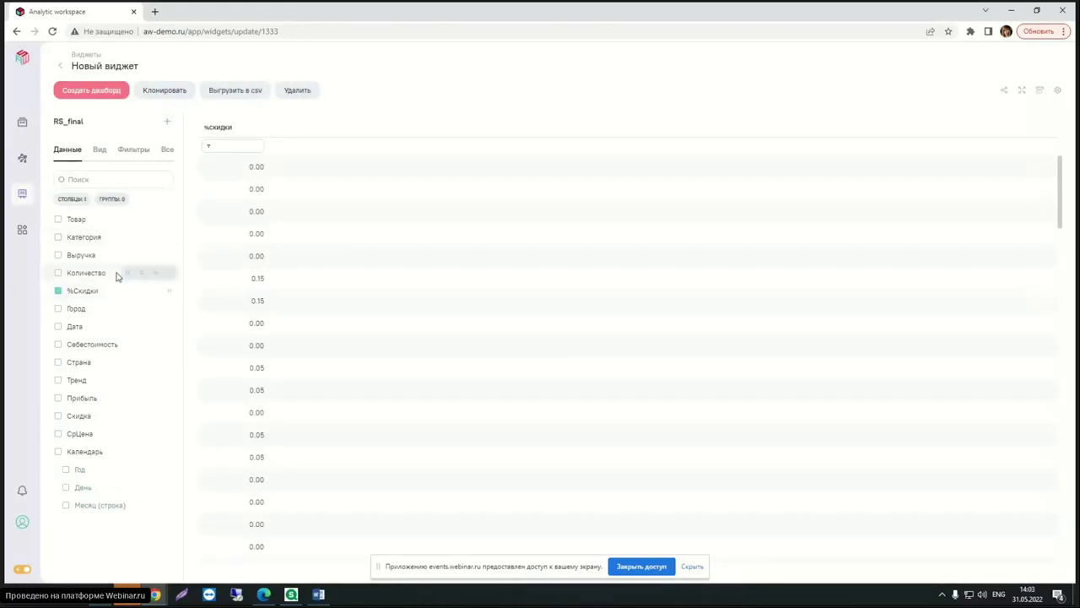
pyautogui.click(58, 237)
pyautogui.click(58, 219)
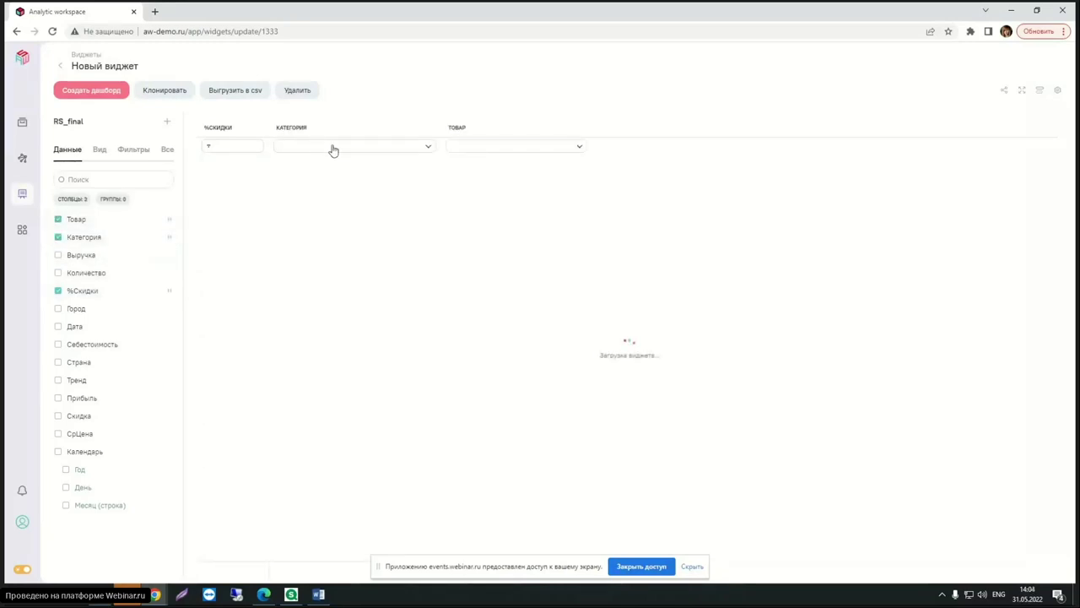
pyautogui.click(59, 220)
pyautogui.click(58, 237)
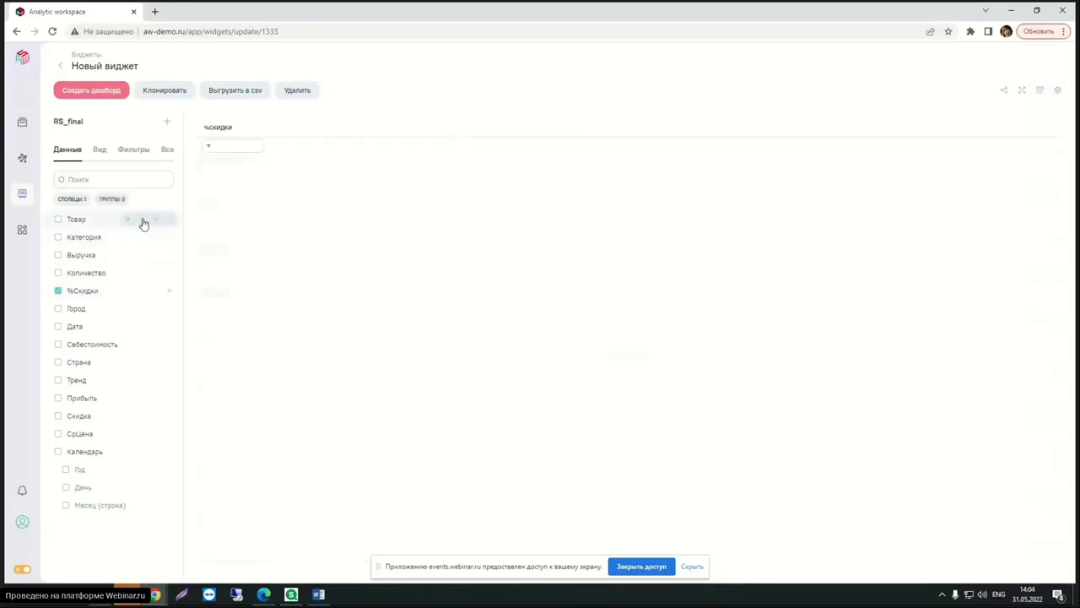
pyautogui.click(144, 223)
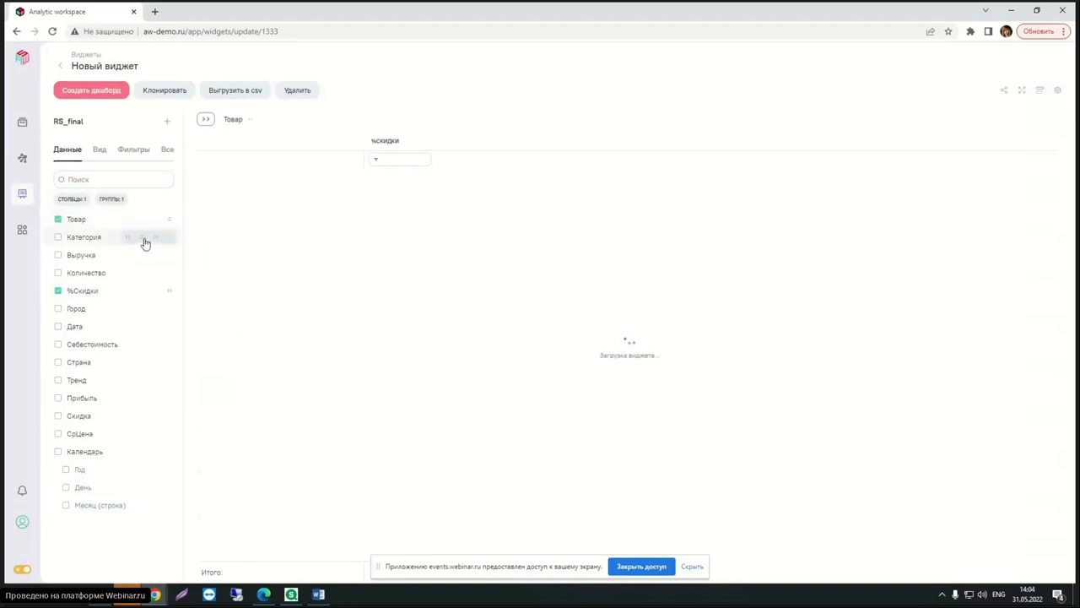
pyautogui.click(144, 240)
pyautogui.moveTo(297, 122); pyautogui.dragTo(258, 119)
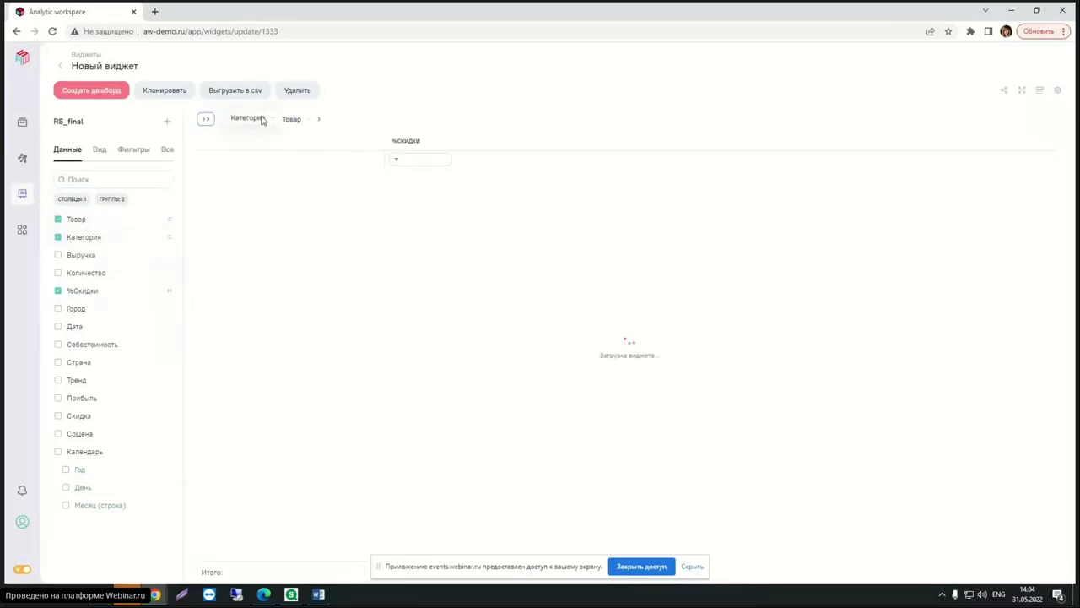
# Set the %Скидки total value to the formula sum(calc__Discount_sum) / sum(unitprice) * 100.
pyautogui.click(166, 292)
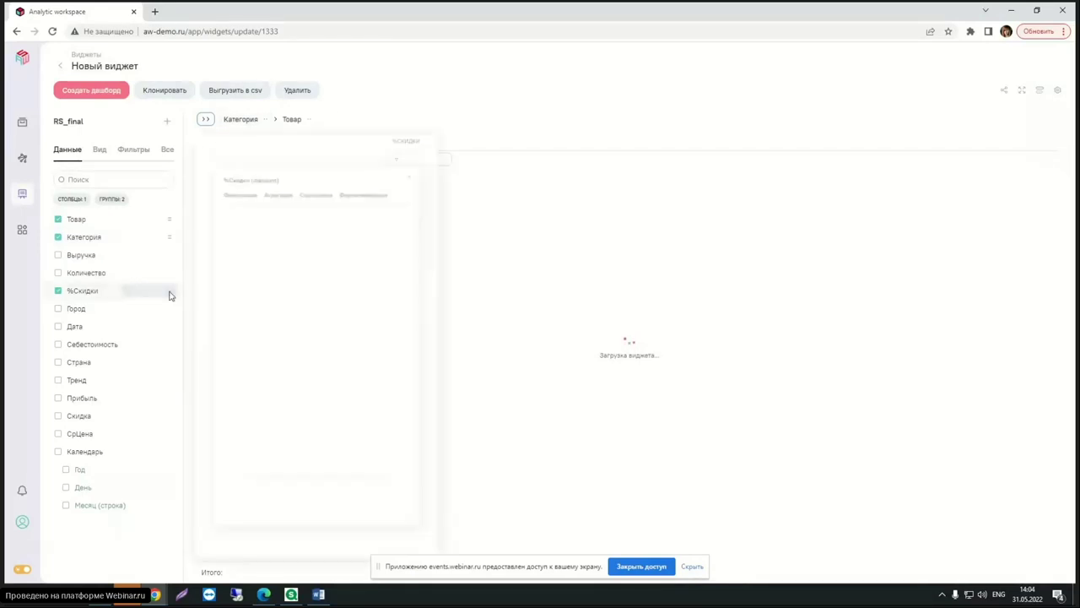
pyautogui.click(264, 152)
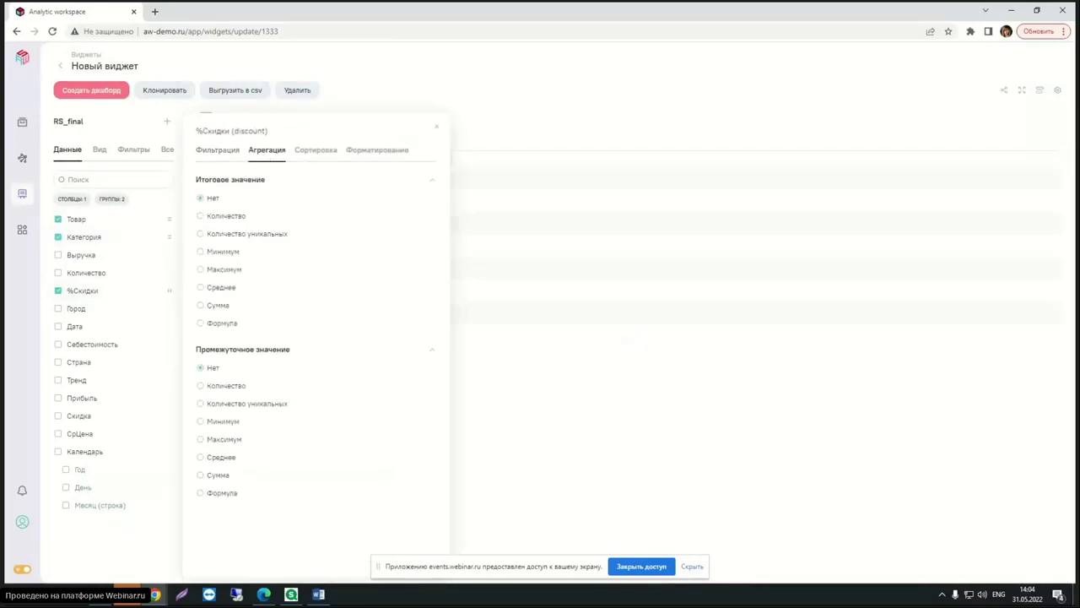
pyautogui.hotkey('alt', 'Tab')
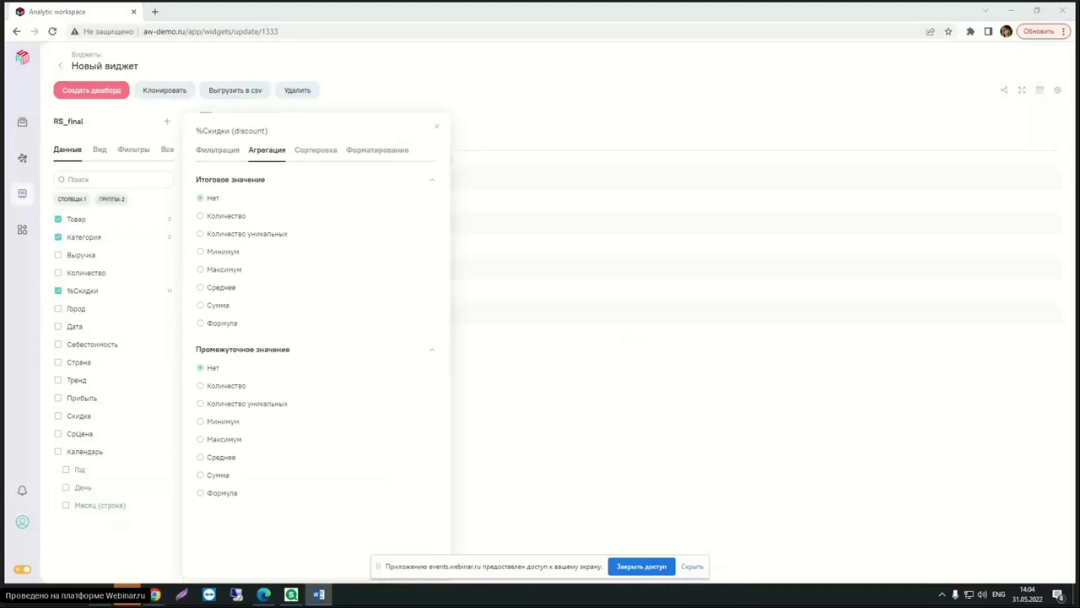
pyautogui.click(218, 305)
pyautogui.click(222, 323)
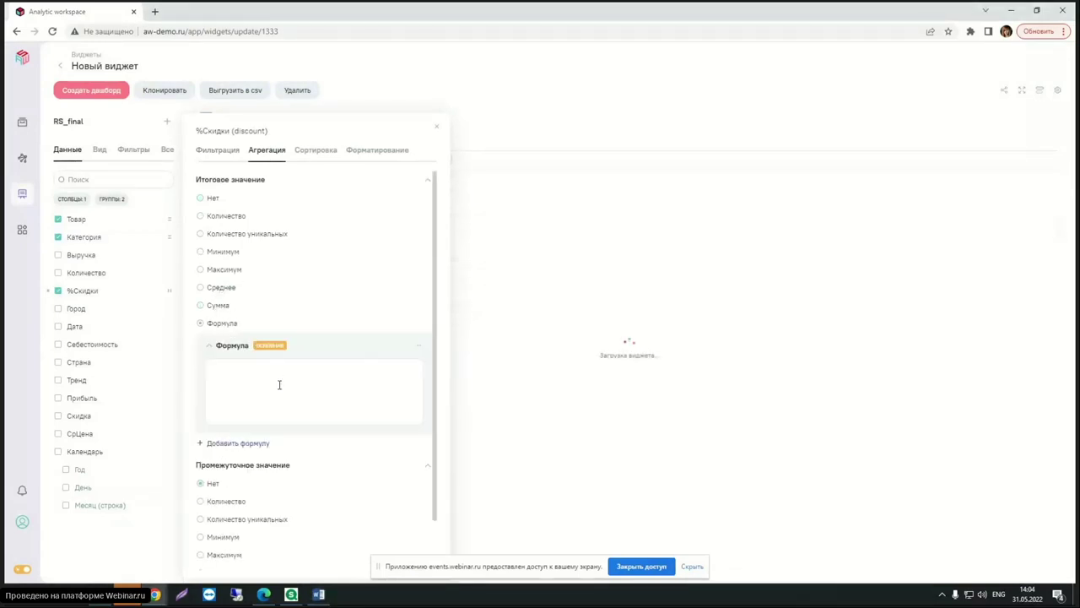
pyautogui.click(258, 391)
pyautogui.write('sum(calc__Discount_sum) / sum (unitprice) * 100')
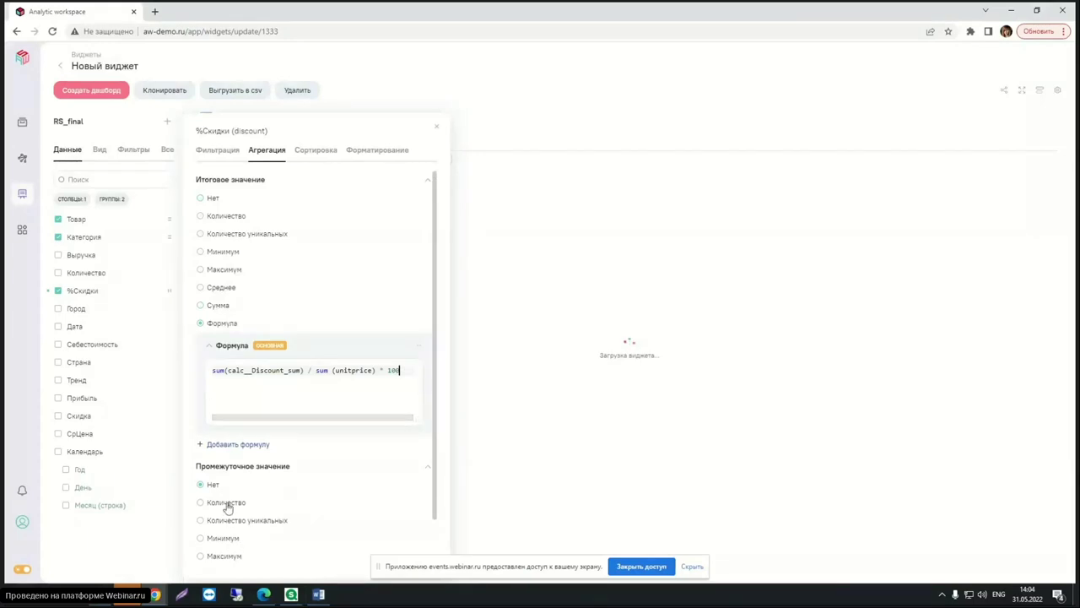
# Apply the same discount formula to the %Скидки subtotal value and close the settings.
pyautogui.scroll(-2, 265, 503)
pyautogui.click(205, 551)
pyautogui.scroll(-3, 270, 534)
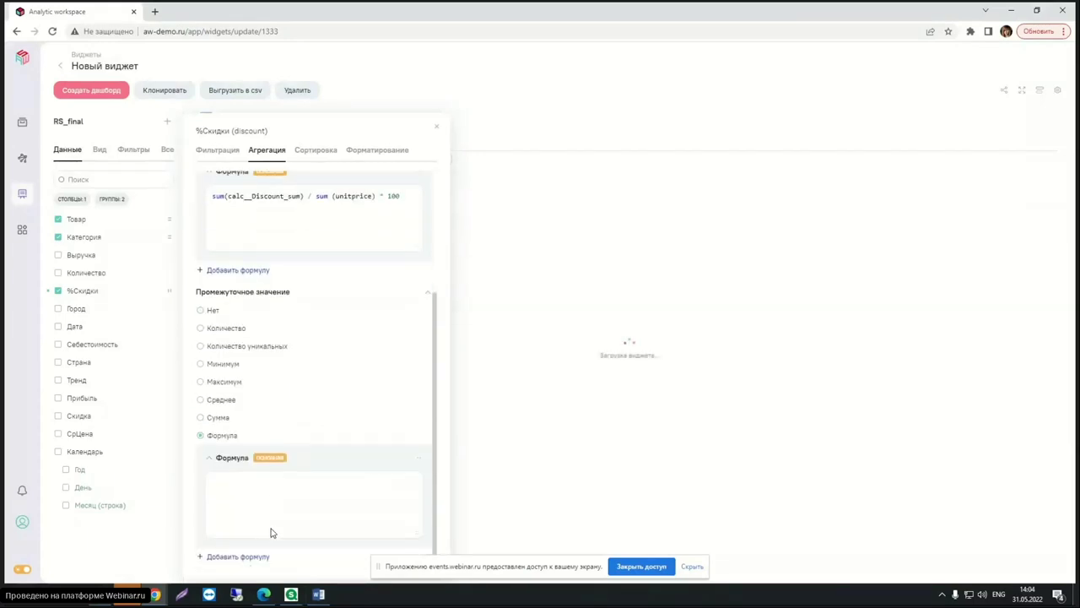
pyautogui.click(258, 489)
pyautogui.write('sum(calc__Discount_sum) / sum (unitprice) * 100')
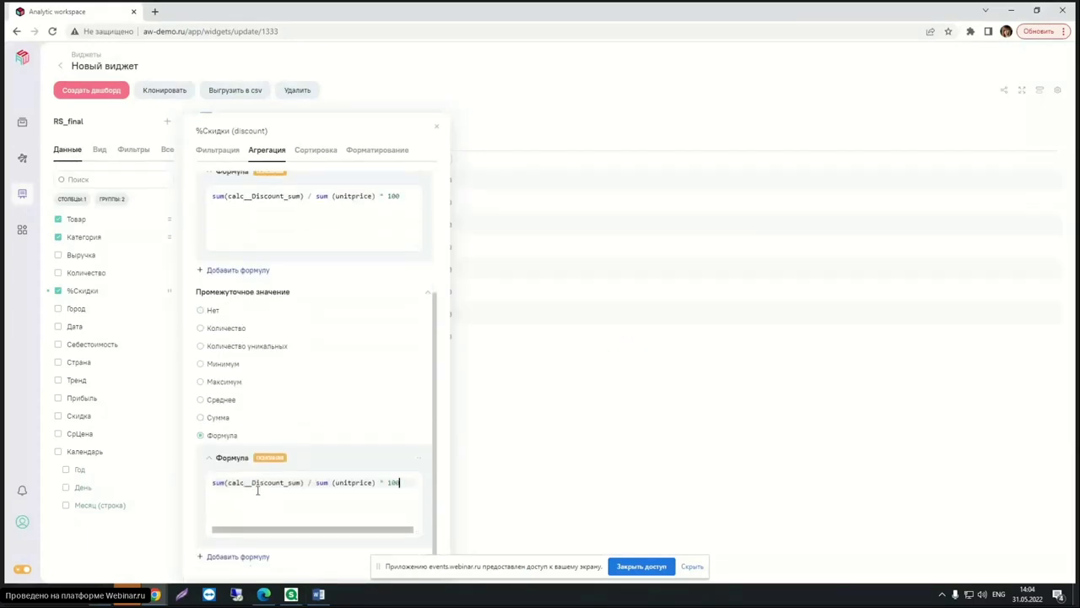
pyautogui.click(438, 131)
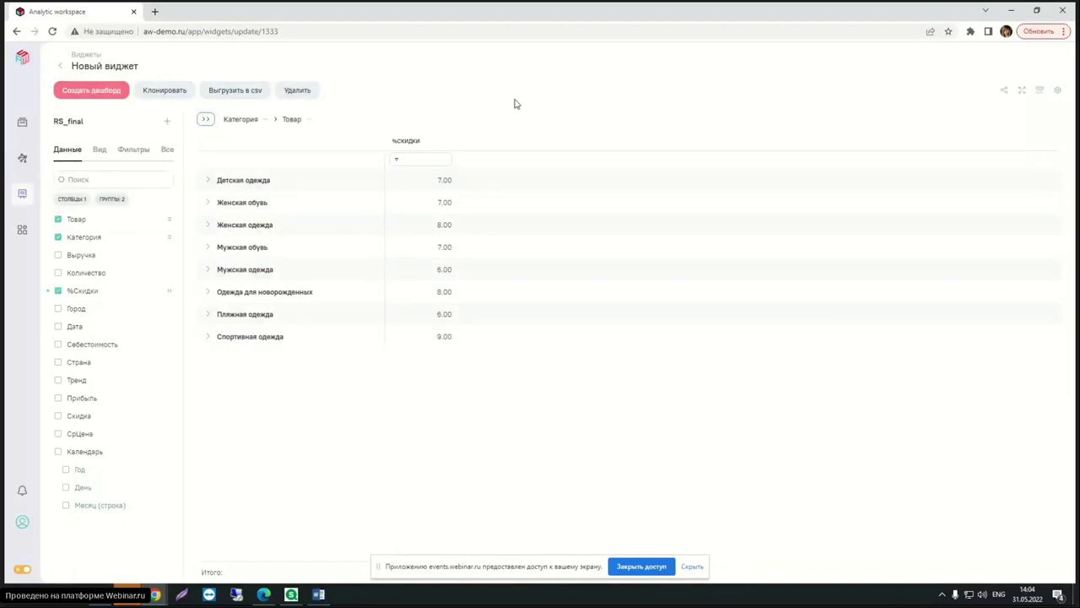
# Display the %Скидки widget as a radar chart across clothing categories.
pyautogui.click(100, 152)
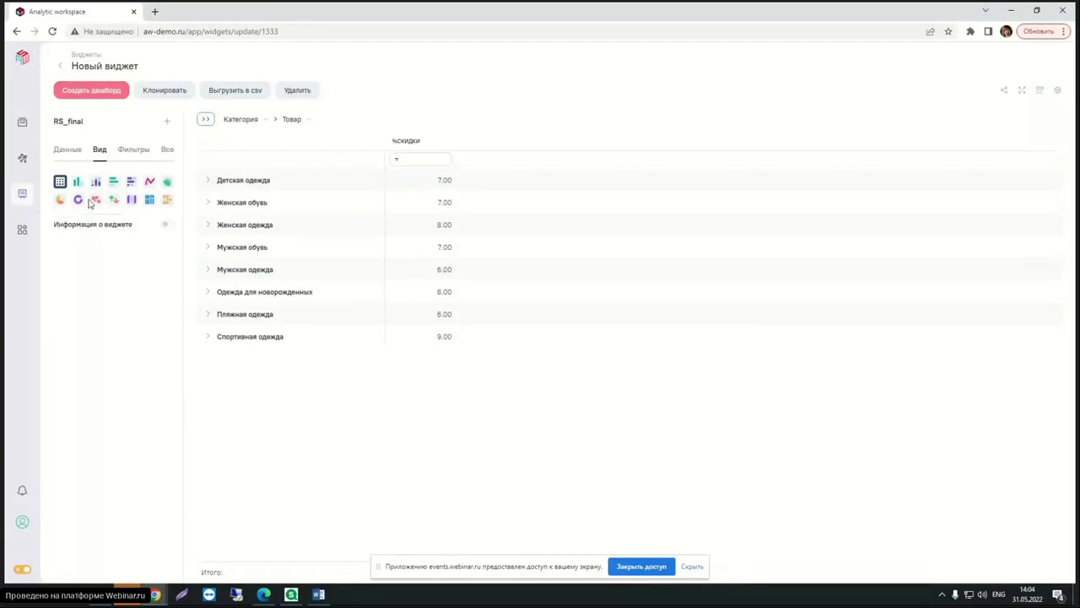
pyautogui.click(168, 183)
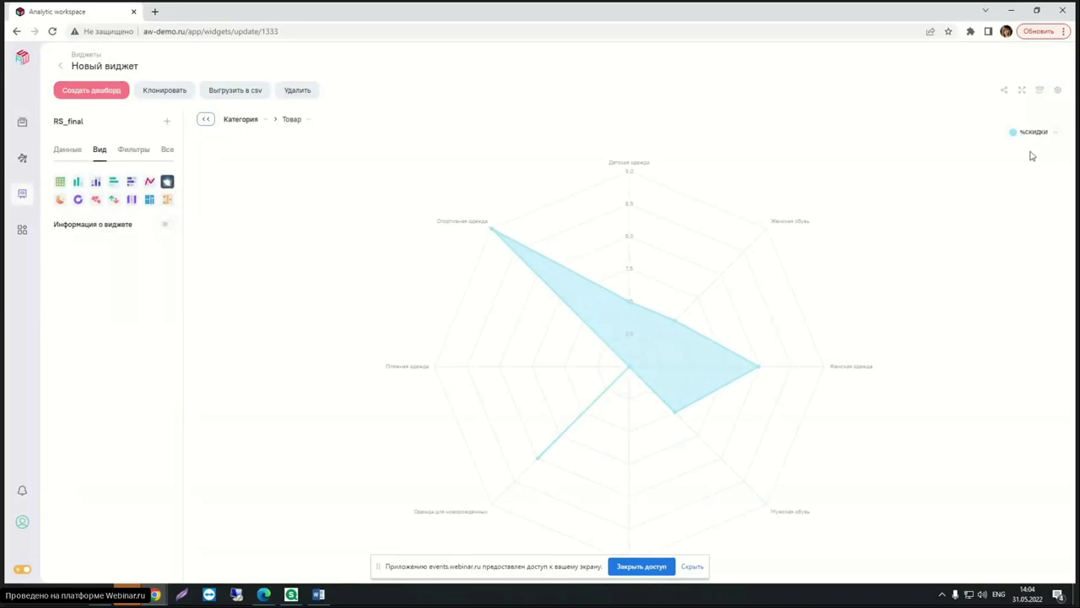
pyautogui.click(1054, 136)
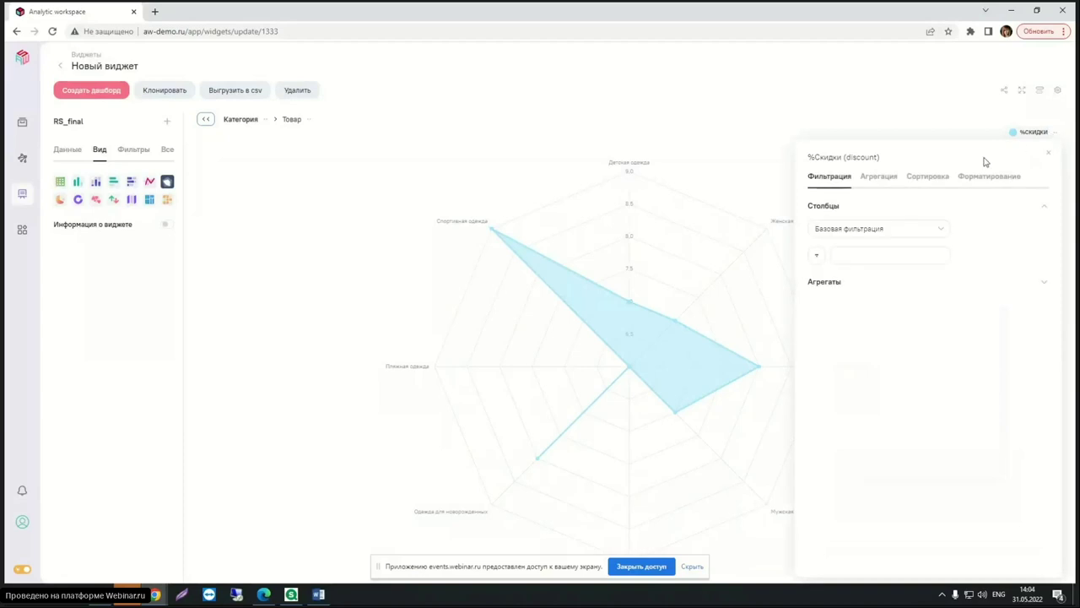
# Sort the %Скидки aggregates in ascending order (По возрастанию).
pyautogui.click(942, 182)
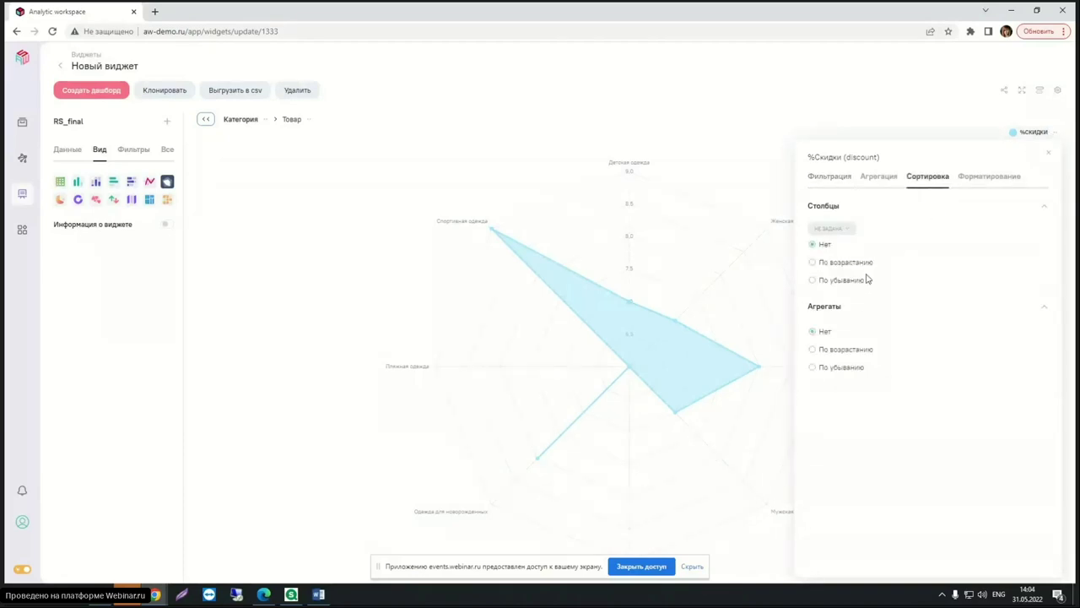
pyautogui.click(851, 355)
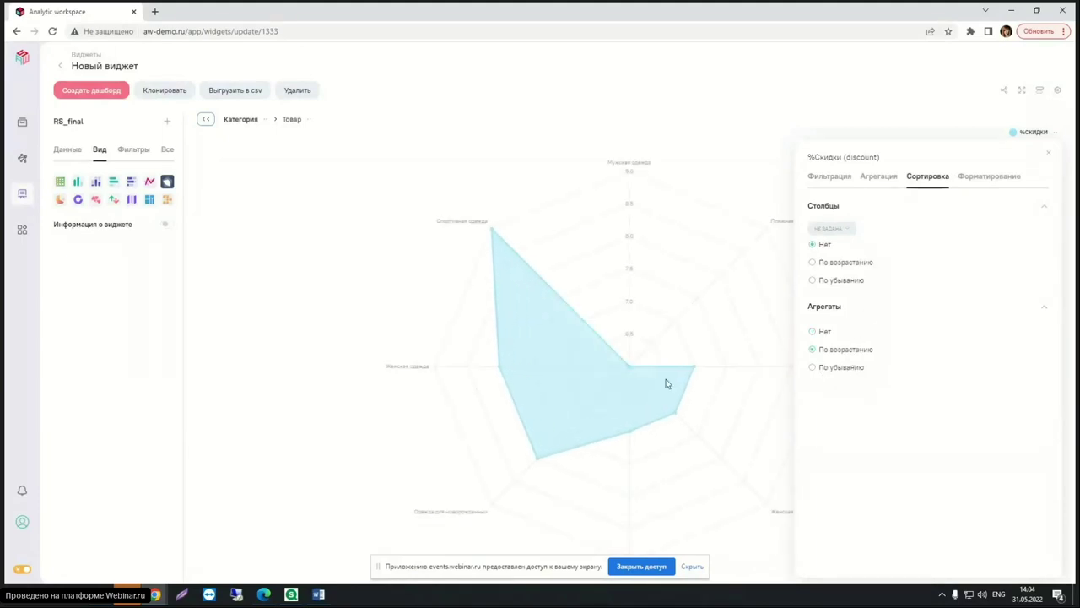
pyautogui.click(995, 182)
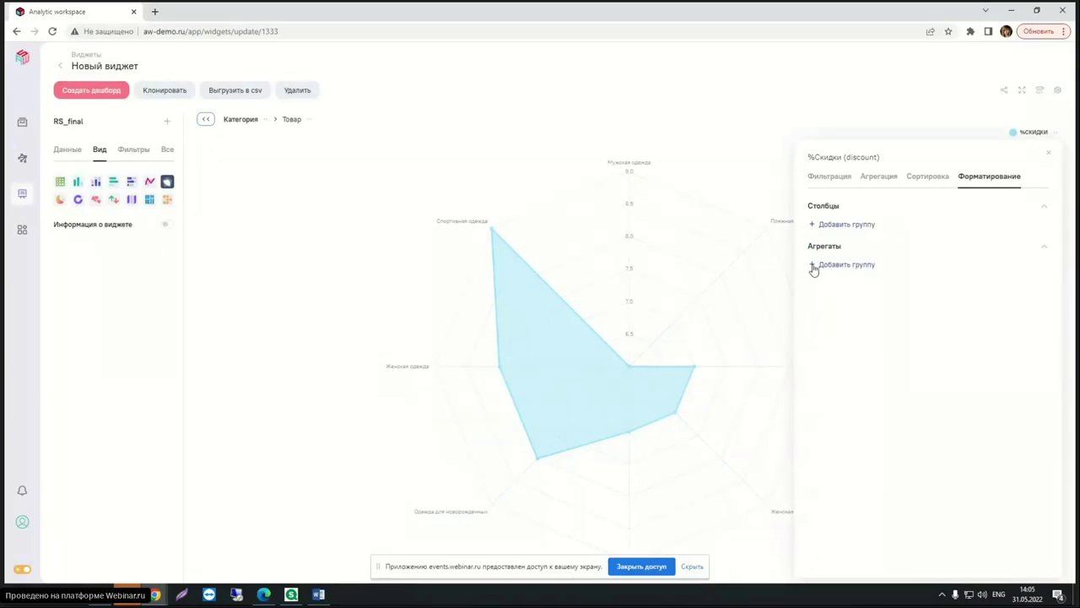
# Add an Агрегаты formatting group for %Скидки using the histogram style.
pyautogui.click(814, 266)
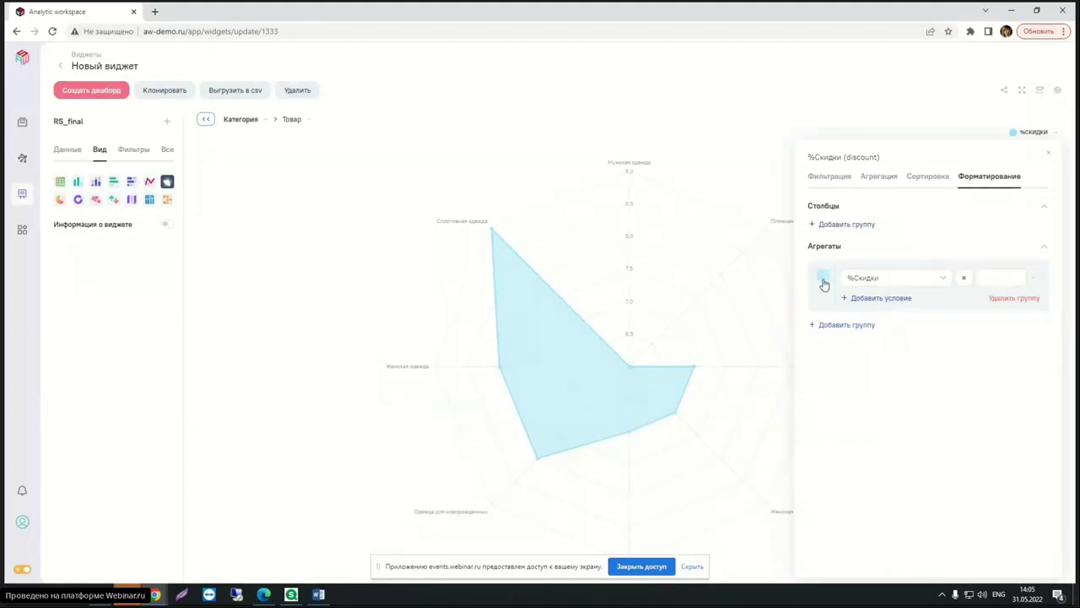
pyautogui.click(823, 279)
pyautogui.click(823, 280)
pyautogui.click(823, 280)
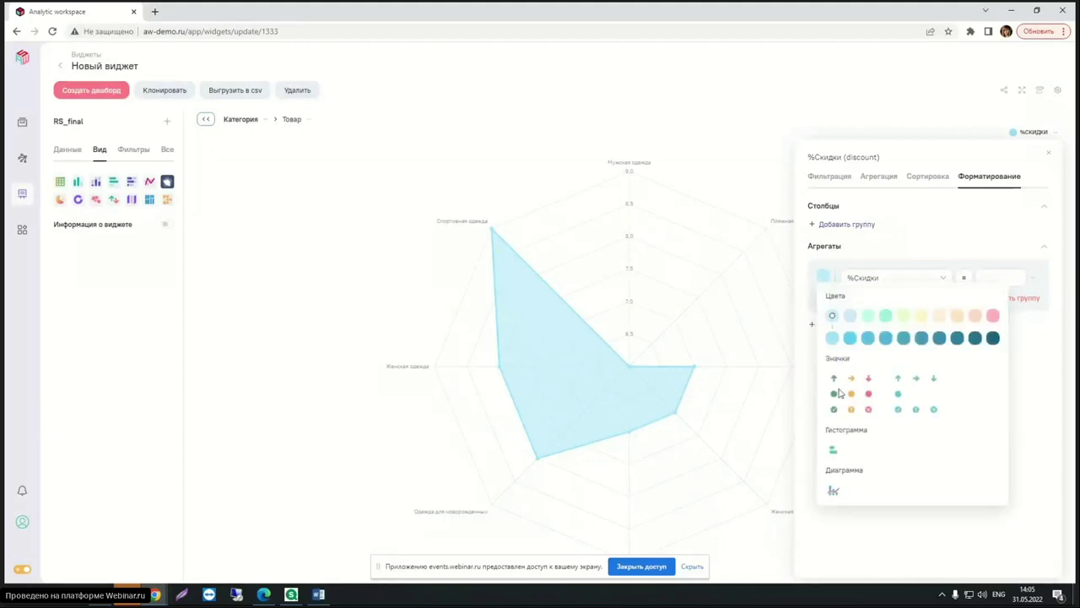
pyautogui.click(834, 454)
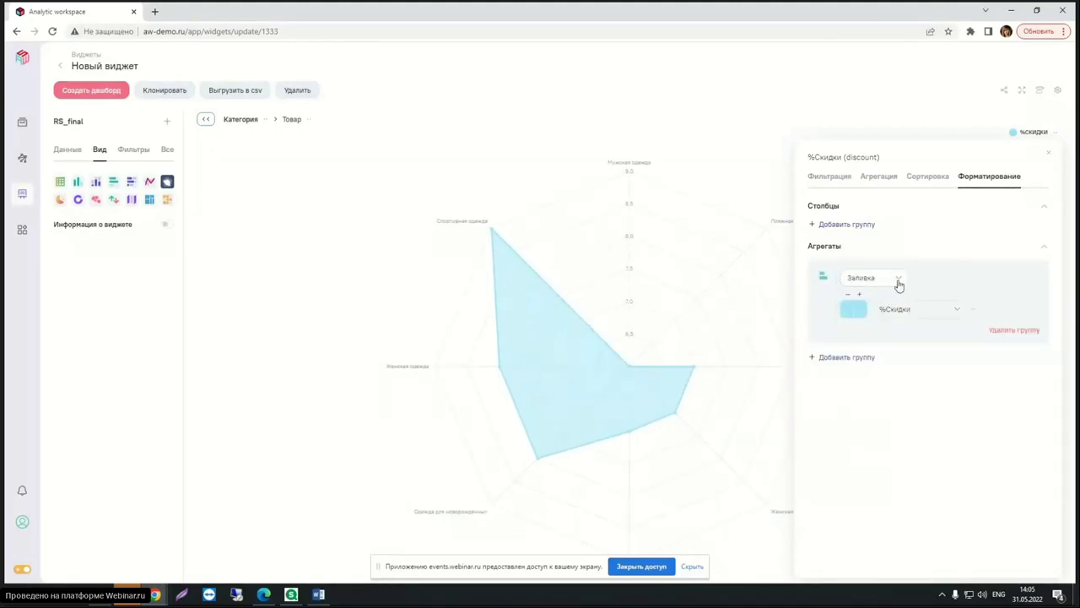
pyautogui.click(897, 278)
pyautogui.click(893, 279)
# Set the group's fill colour to pink and close the %Скидки settings.
pyautogui.click(847, 310)
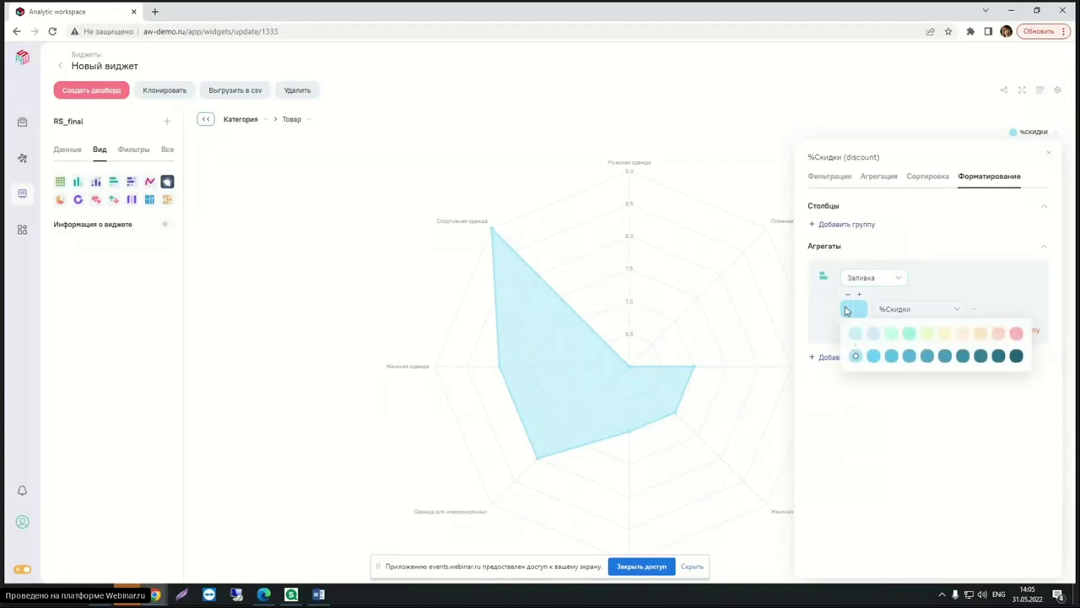
pyautogui.click(1016, 335)
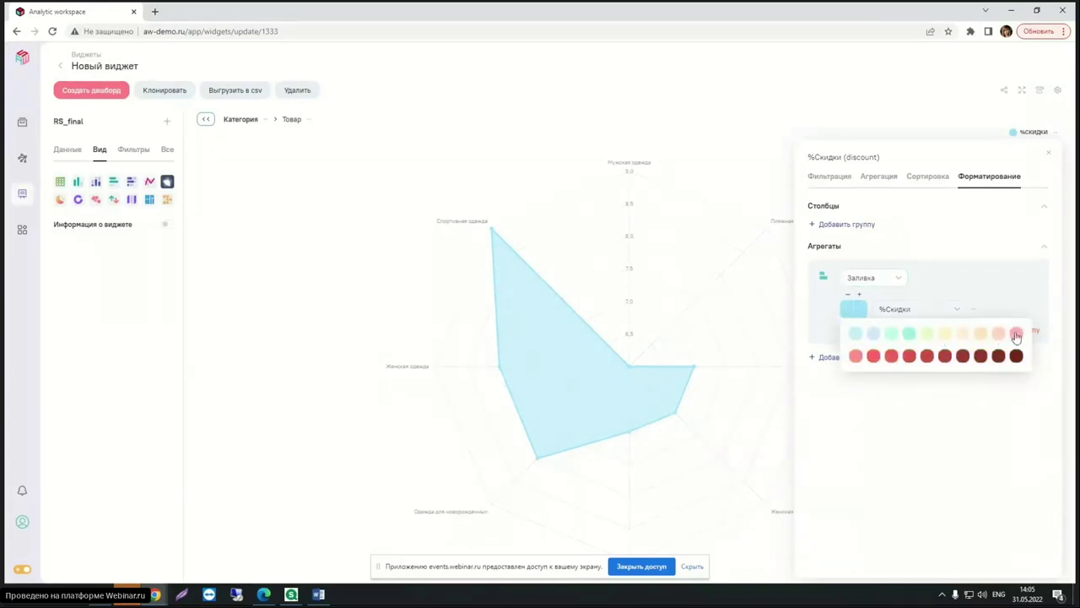
pyautogui.click(1016, 335)
pyautogui.click(854, 309)
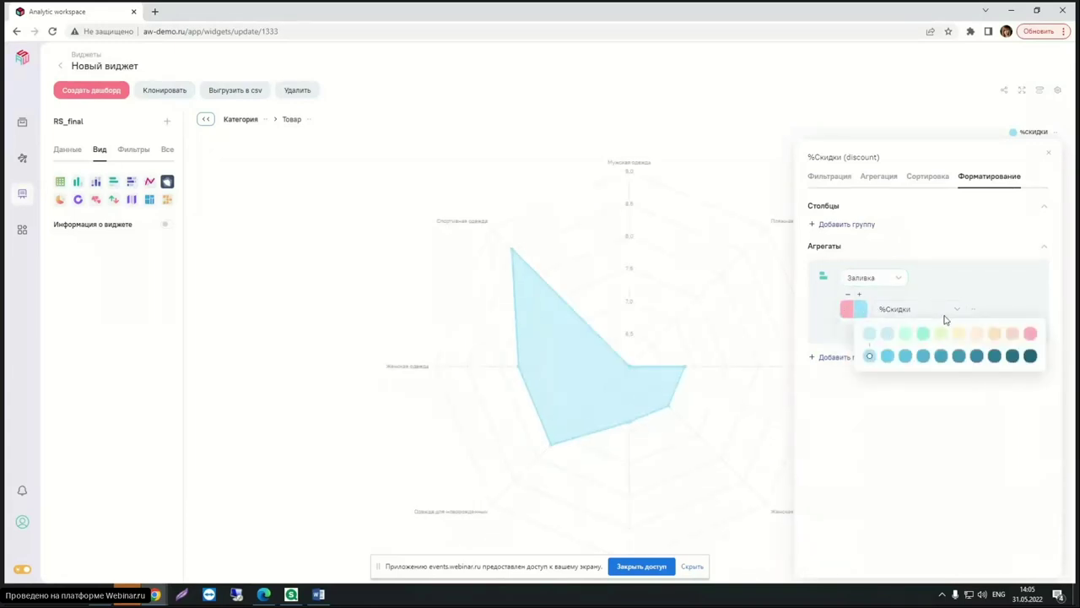
pyautogui.click(1016, 334)
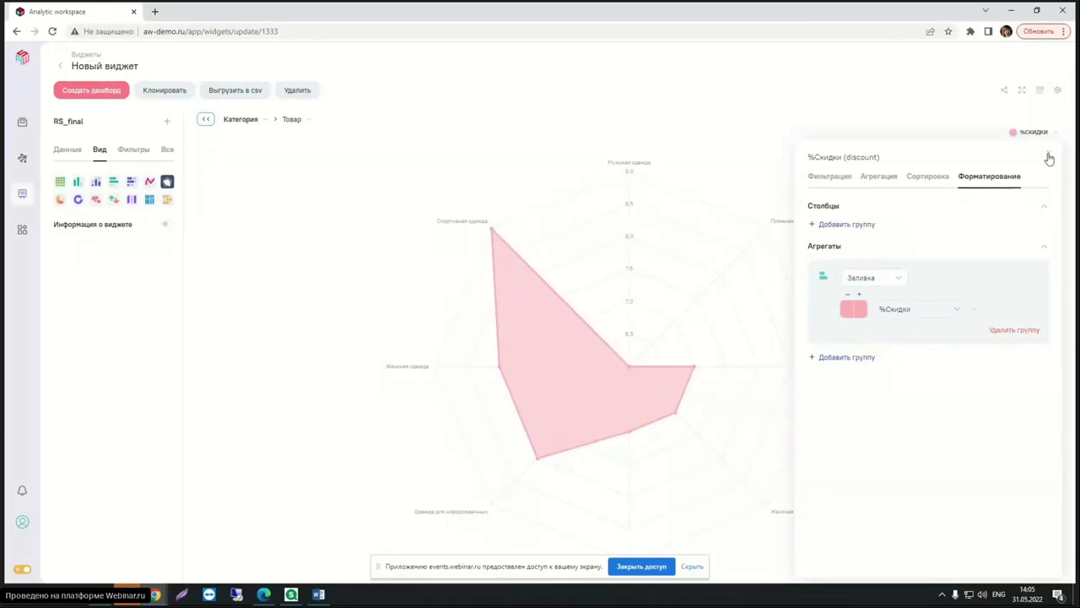
pyautogui.click(944, 178)
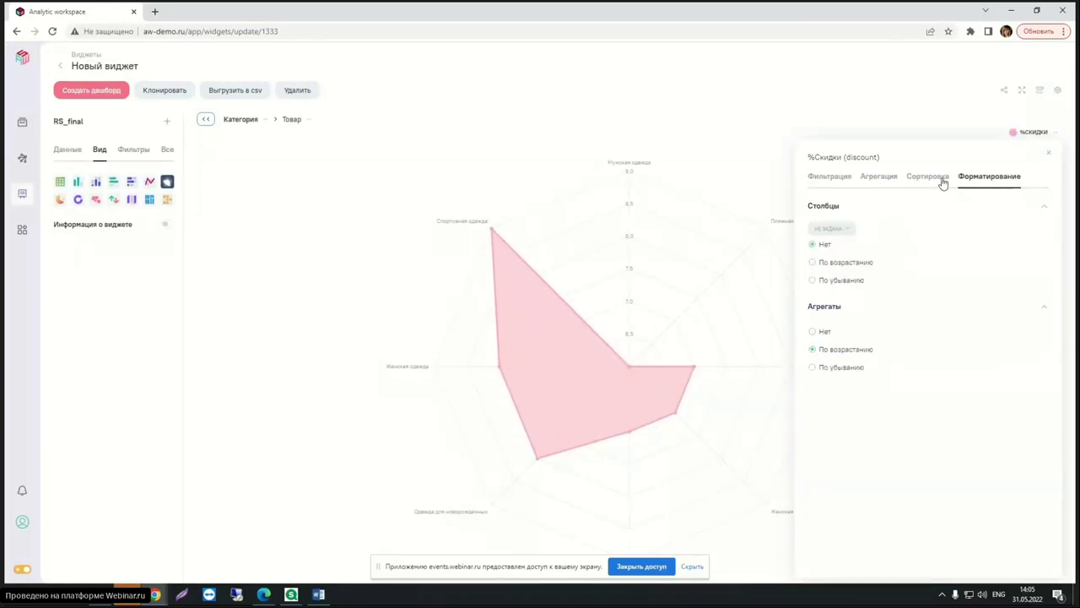
pyautogui.click(1051, 155)
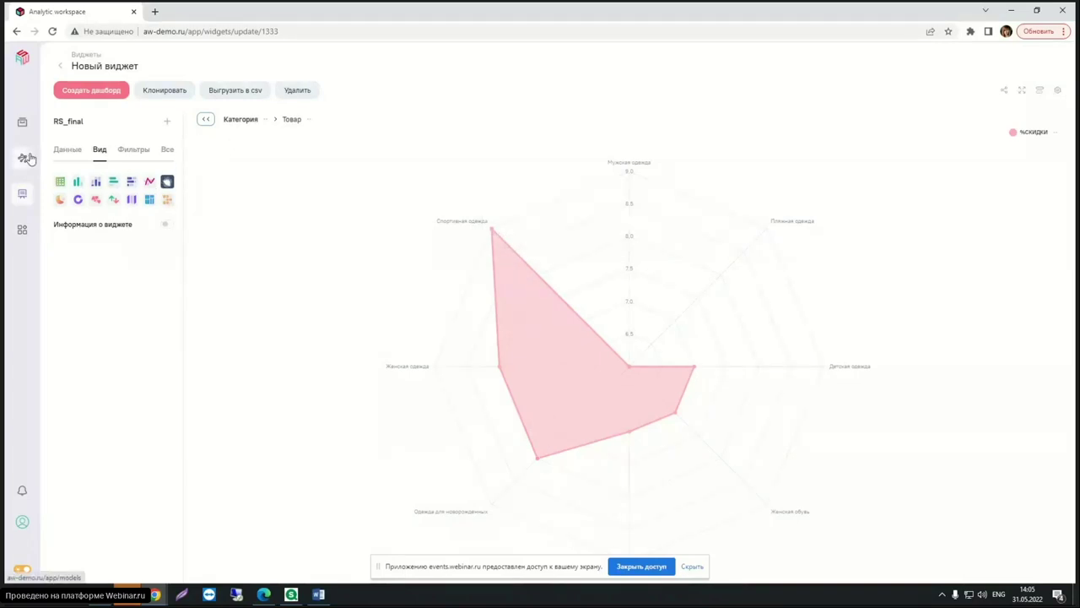
# Rename the Новый виджет widget to its discounts-by-category title.
pyautogui.click(22, 196)
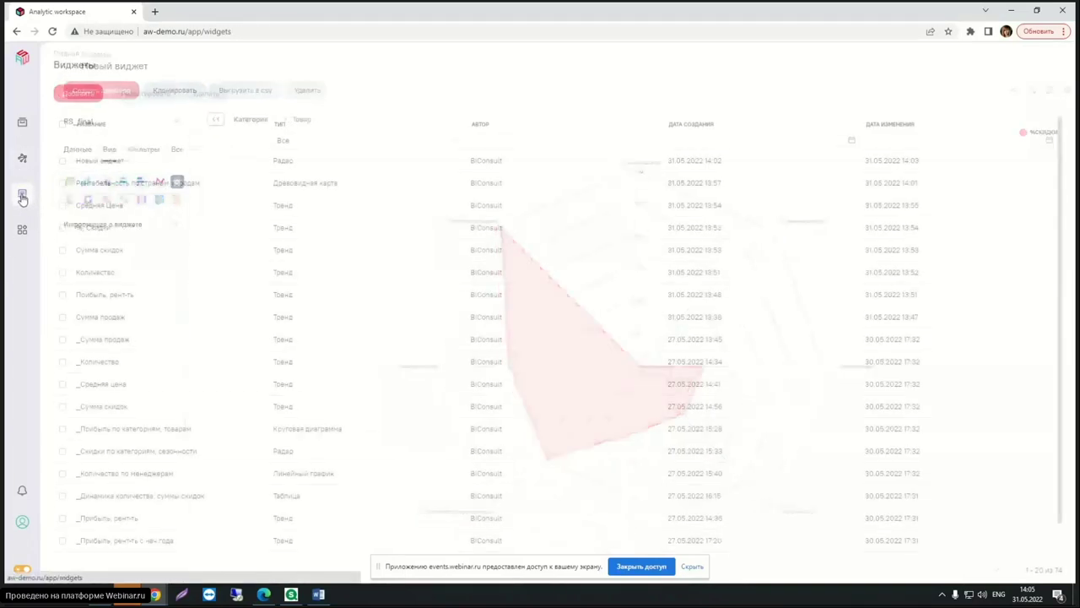
pyautogui.click(62, 162)
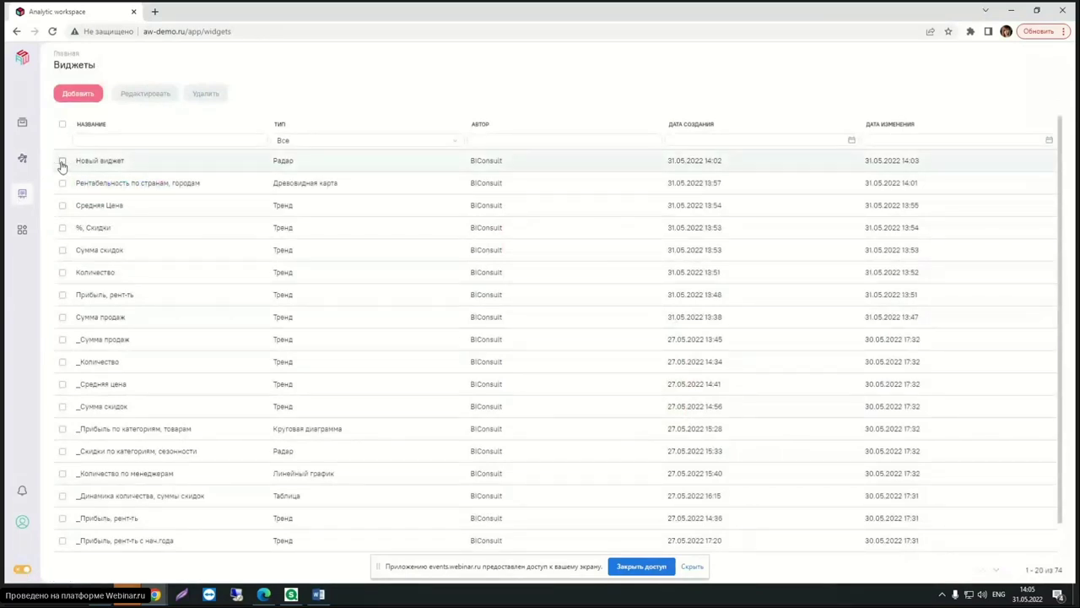
pyautogui.click(145, 97)
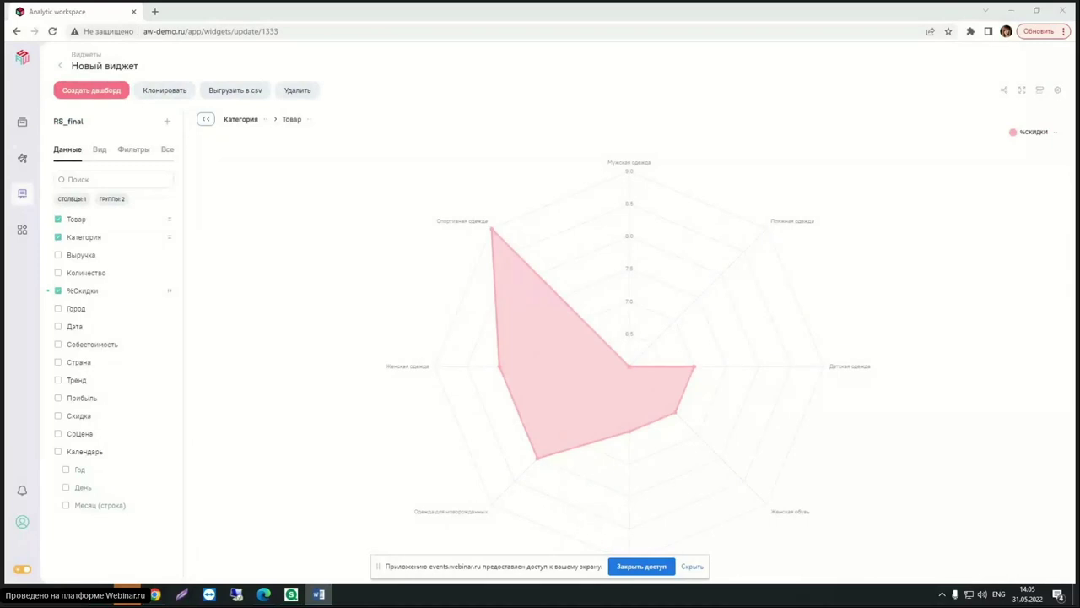
pyautogui.click(99, 66)
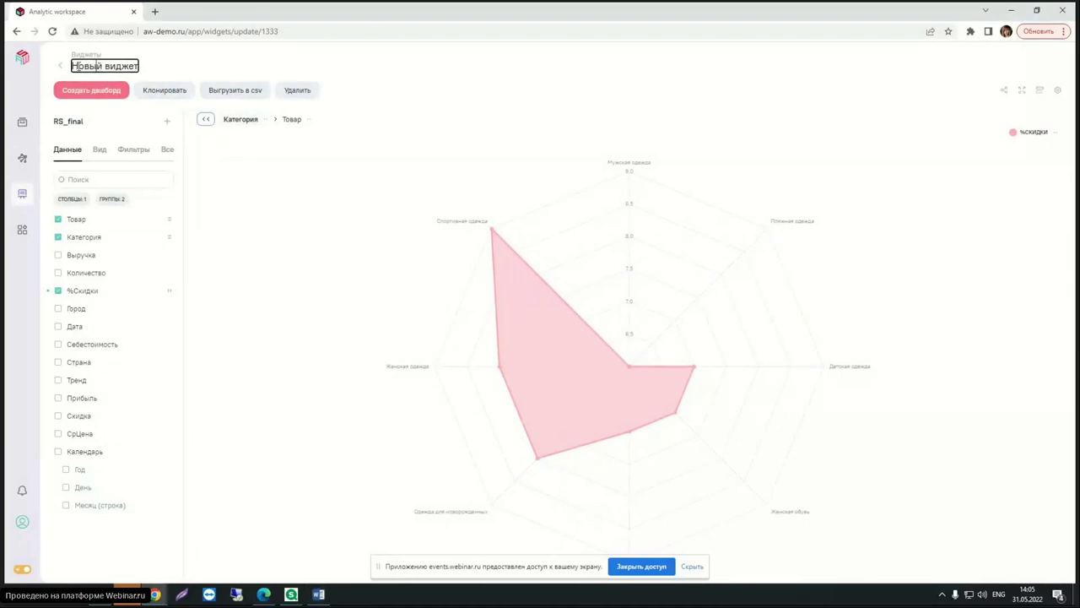
pyautogui.moveTo(74, 66); pyautogui.dragTo(154, 70)
pyautogui.write('Скидки по категориям, сезонности')
pyautogui.click(292, 76)
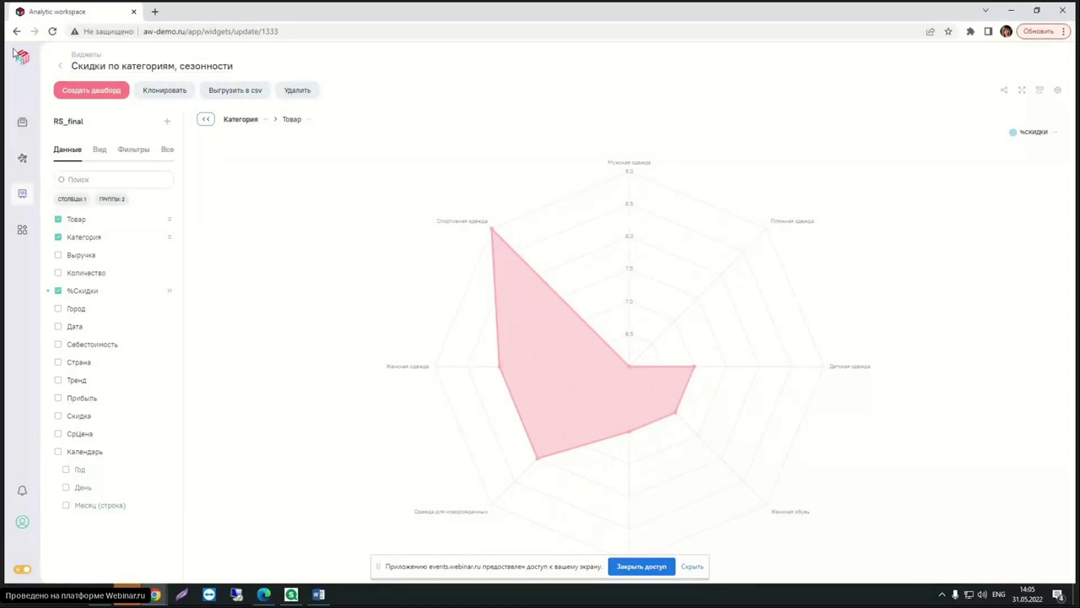
# Drop Товар from the chart grouping, group by month, then start another new widget.
pyautogui.click(61, 65)
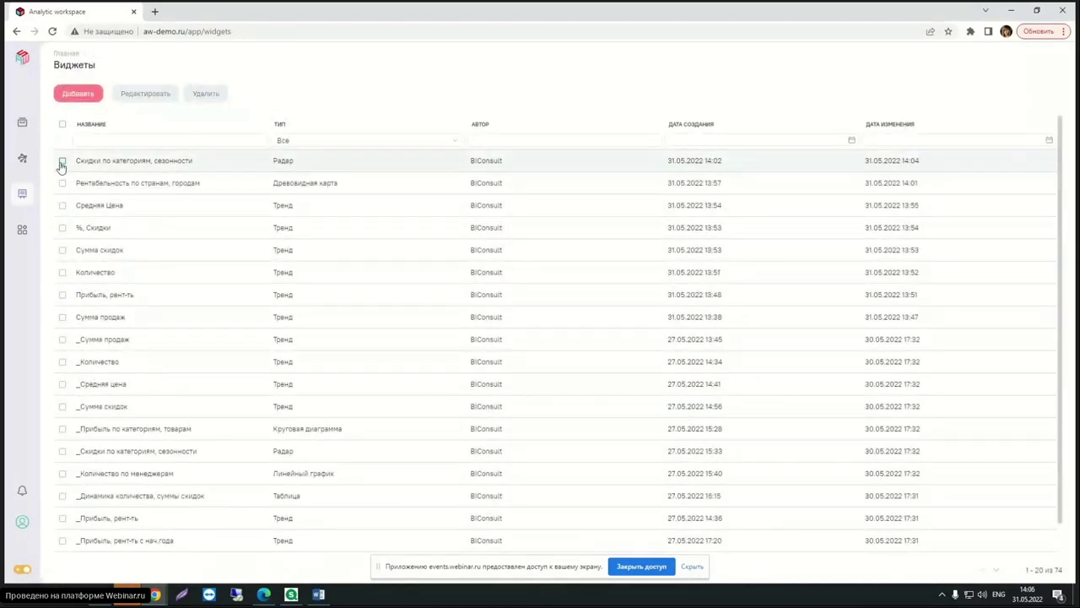
pyautogui.click(157, 96)
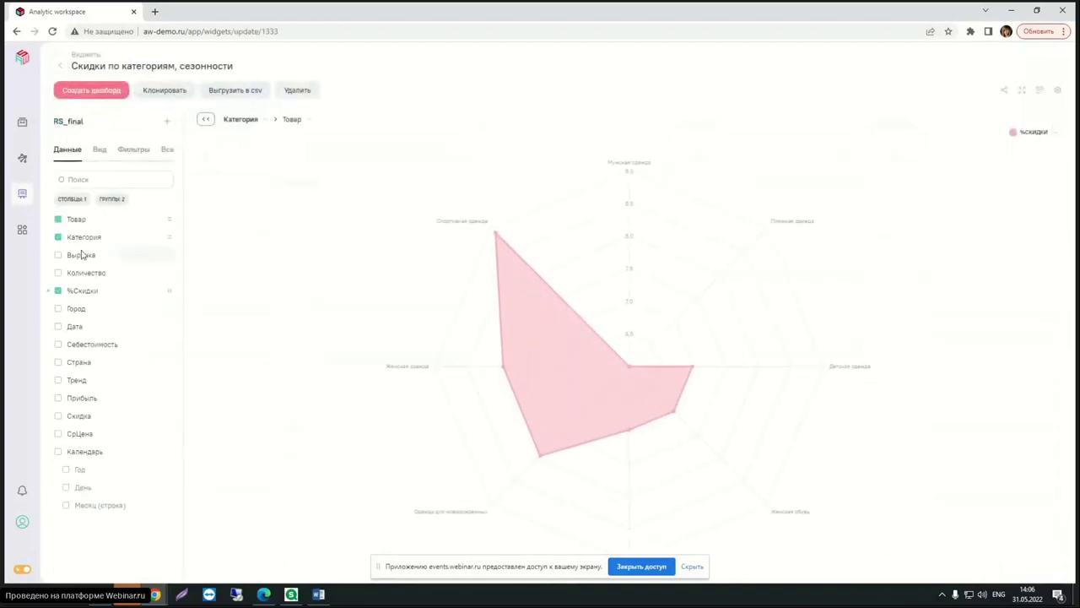
pyautogui.click(58, 219)
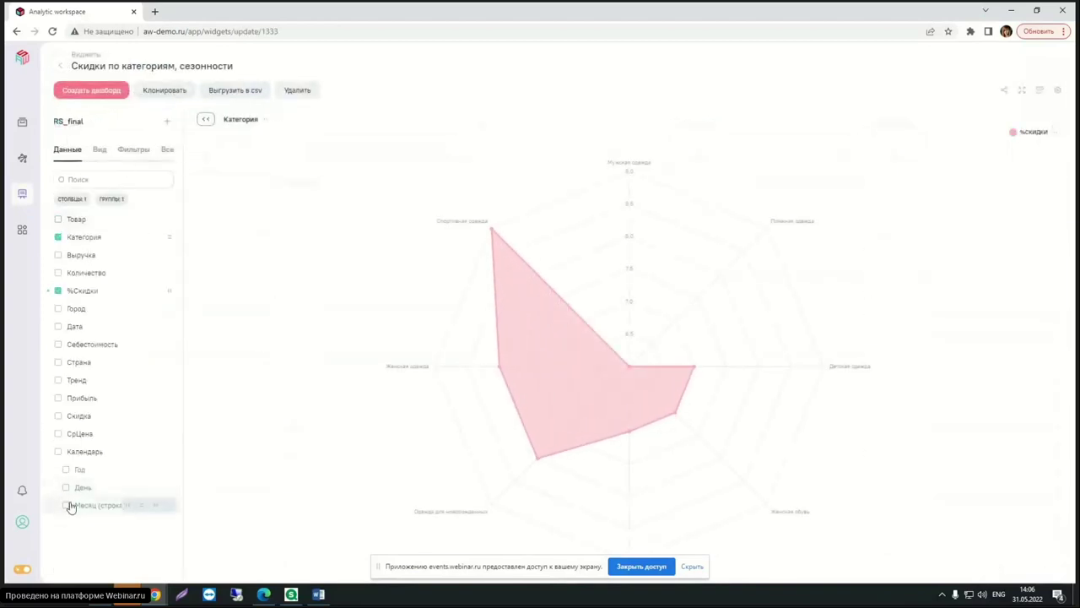
pyautogui.click(142, 510)
pyautogui.click(62, 67)
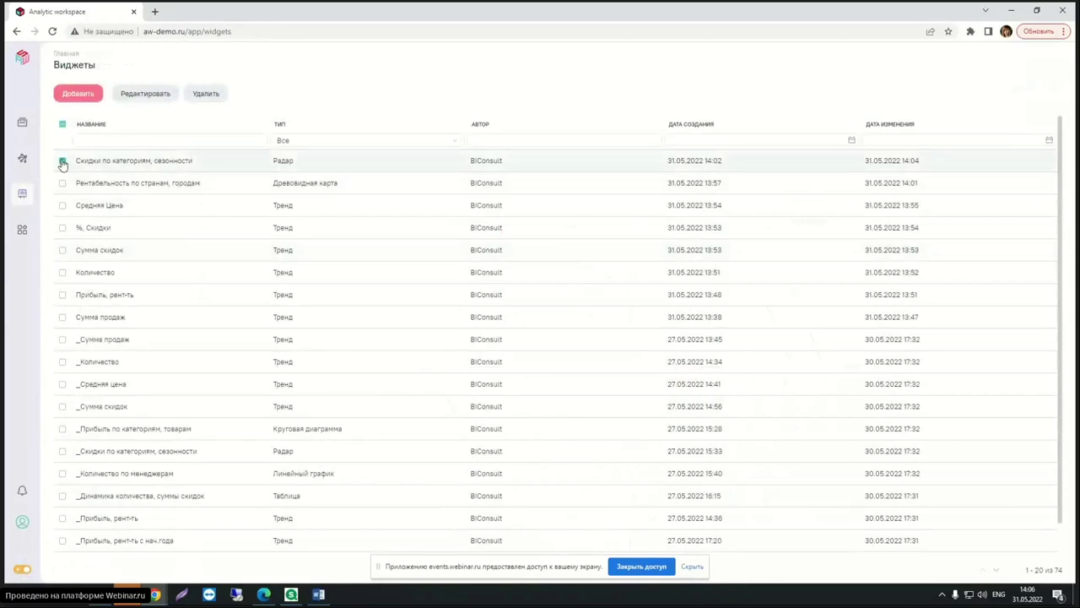
pyautogui.click(78, 97)
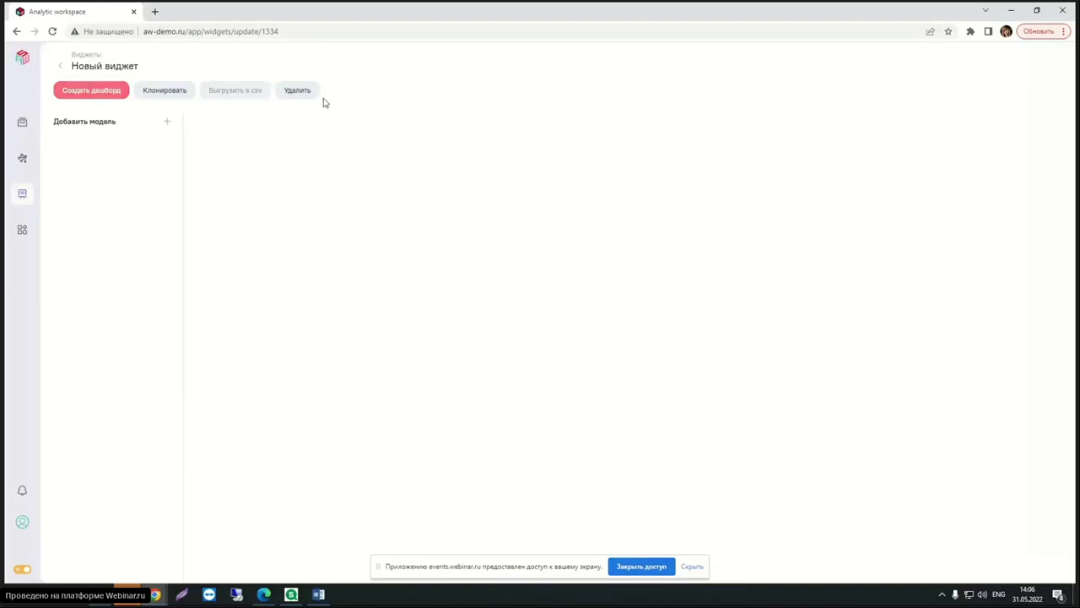
# Attach the RS_final model to the widget and add a Прибыль column.
pyautogui.click(166, 124)
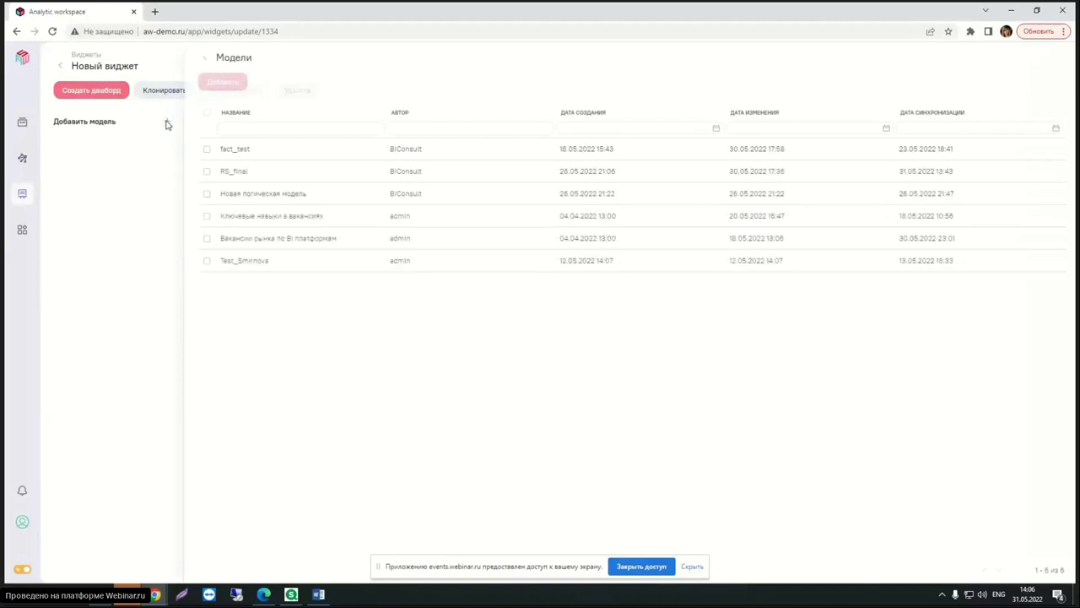
pyautogui.click(204, 172)
pyautogui.click(222, 81)
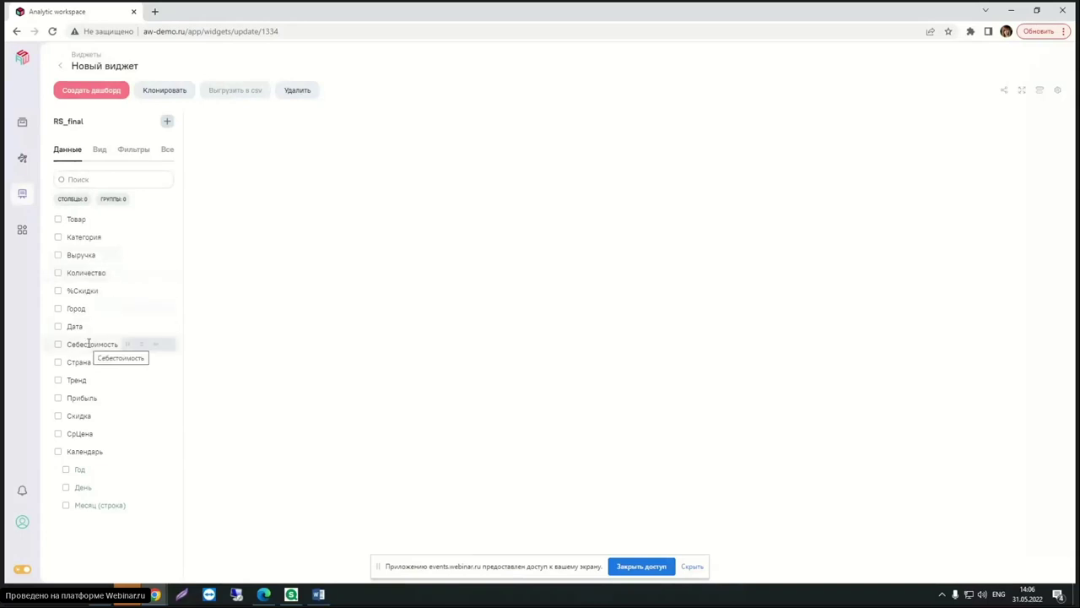
pyautogui.click(123, 403)
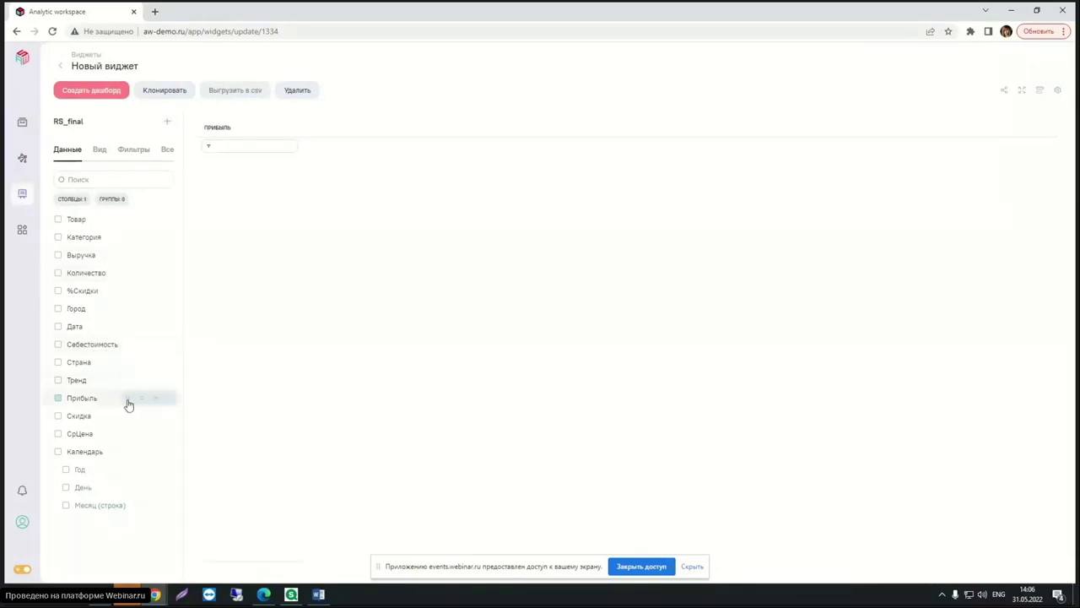
pyautogui.click(169, 400)
pyautogui.click(267, 150)
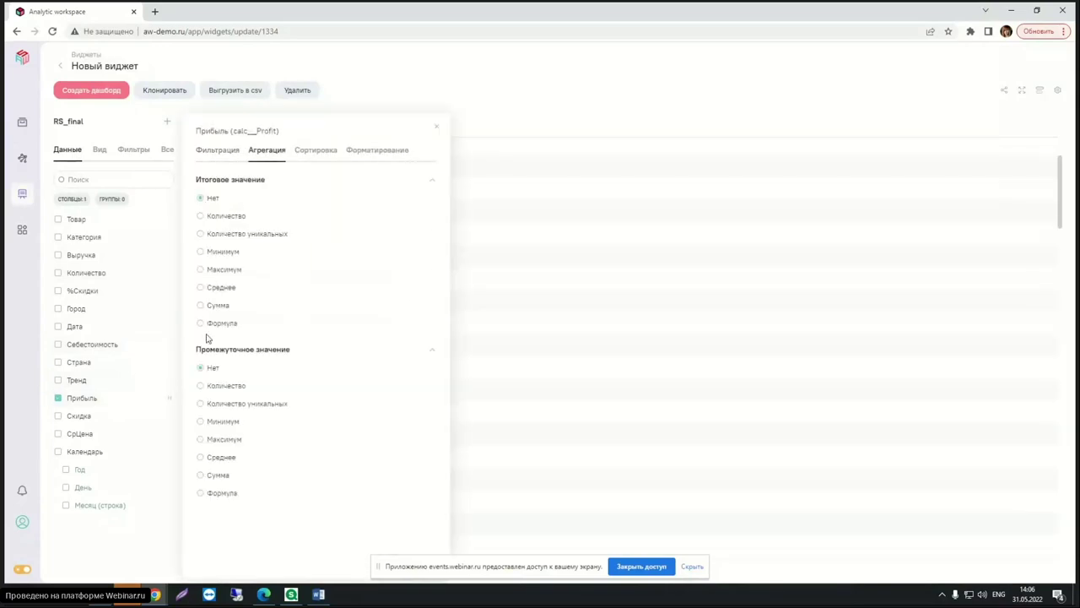
pyautogui.click(436, 127)
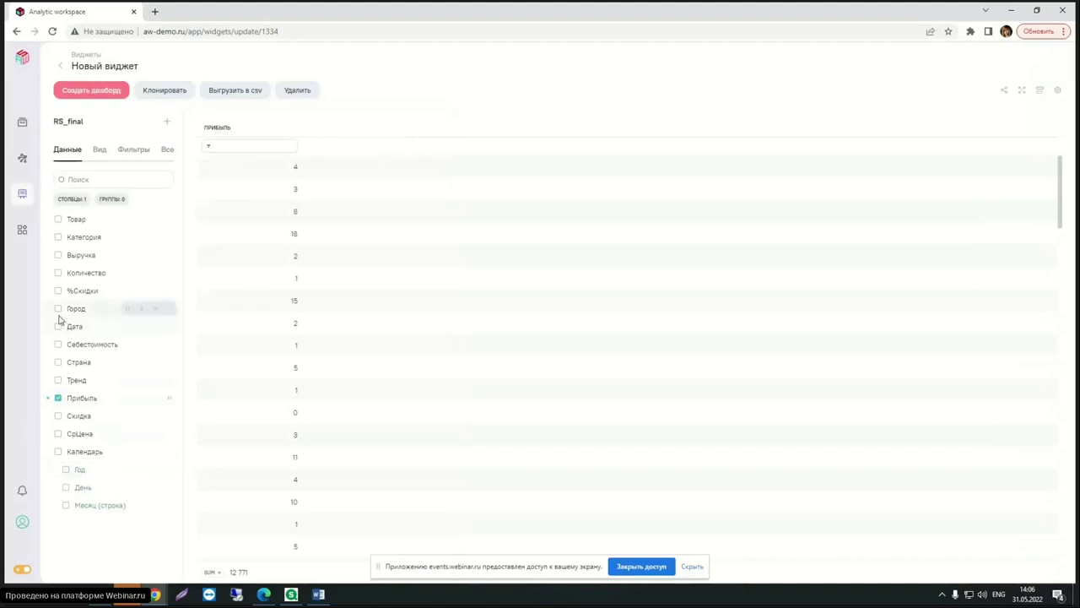
# Add Выручка summed for totals and subtotals, and move it ahead of Прибыль.
pyautogui.click(57, 255)
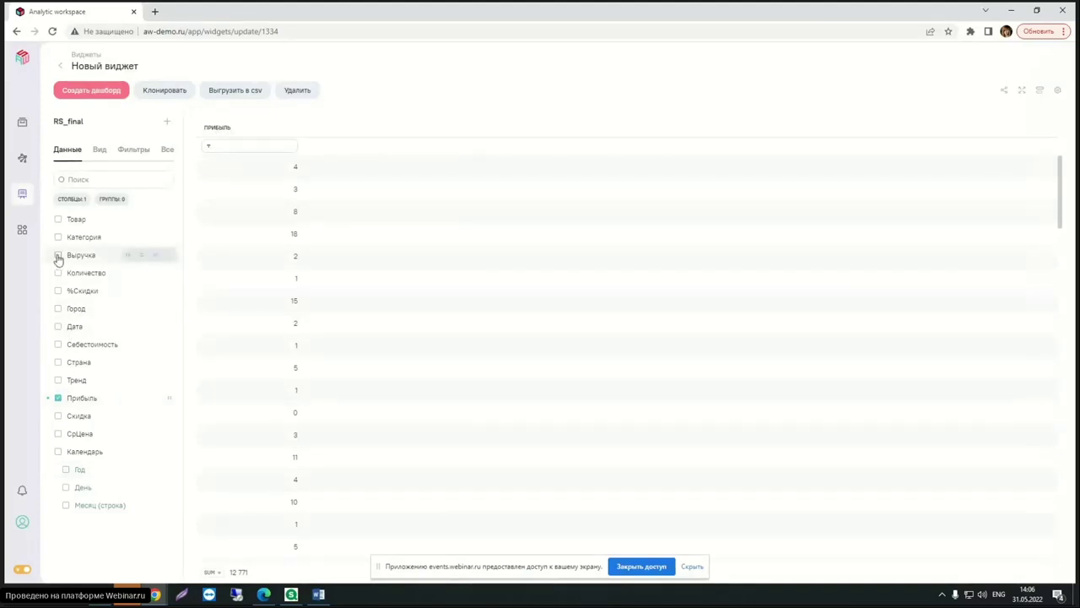
pyautogui.click(170, 256)
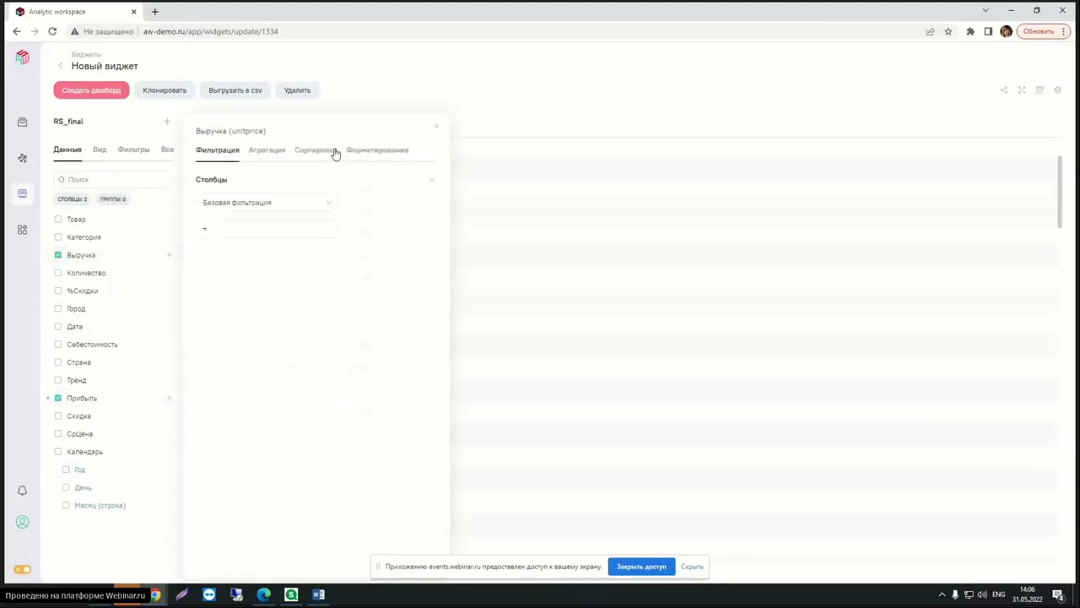
pyautogui.click(258, 154)
pyautogui.click(207, 306)
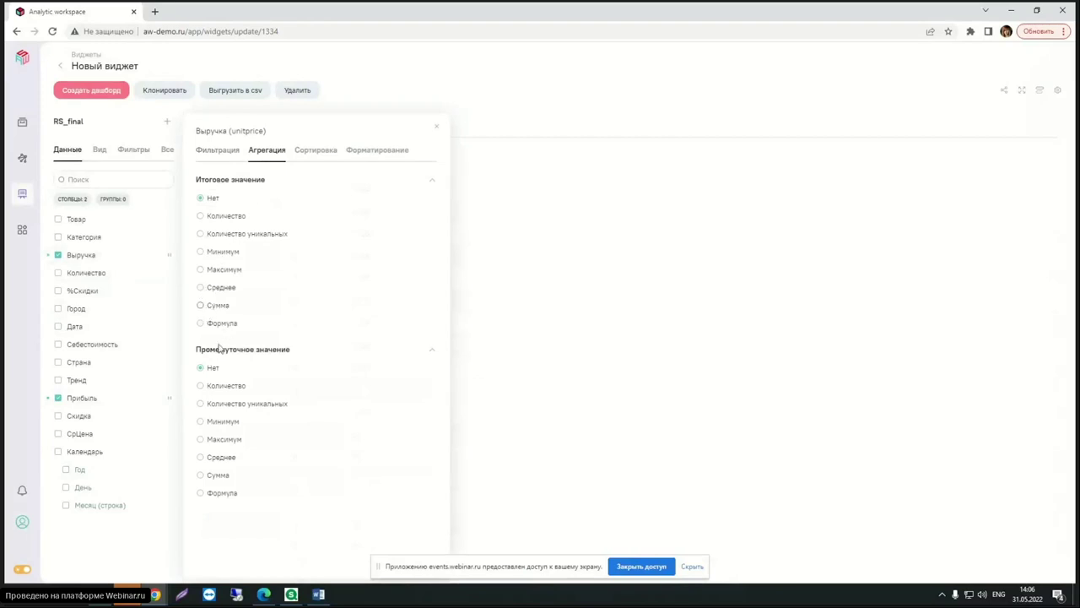
pyautogui.click(212, 476)
pyautogui.click(438, 130)
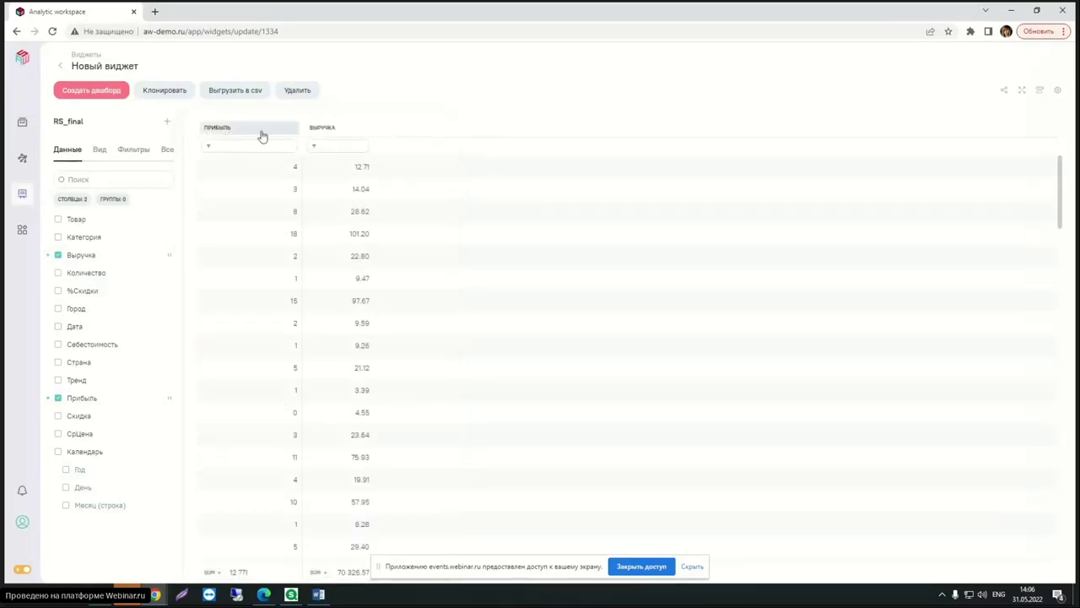
pyautogui.moveTo(297, 128); pyautogui.dragTo(236, 133)
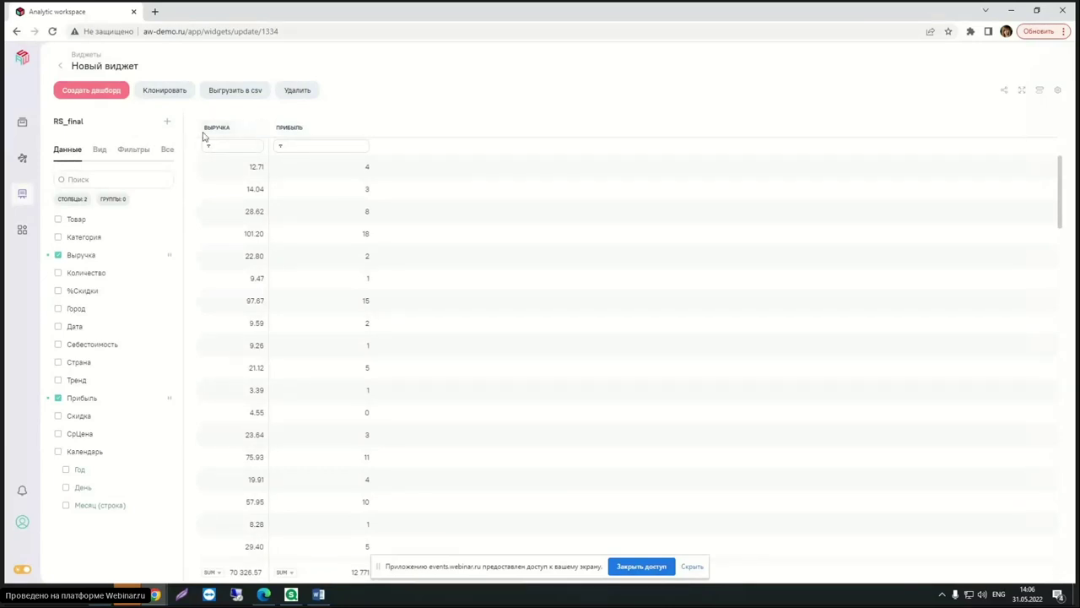
pyautogui.moveTo(223, 128); pyautogui.dragTo(312, 131)
# Group the table rows by the Календарь hierarchy instead of a plain Год column.
pyautogui.click(67, 475)
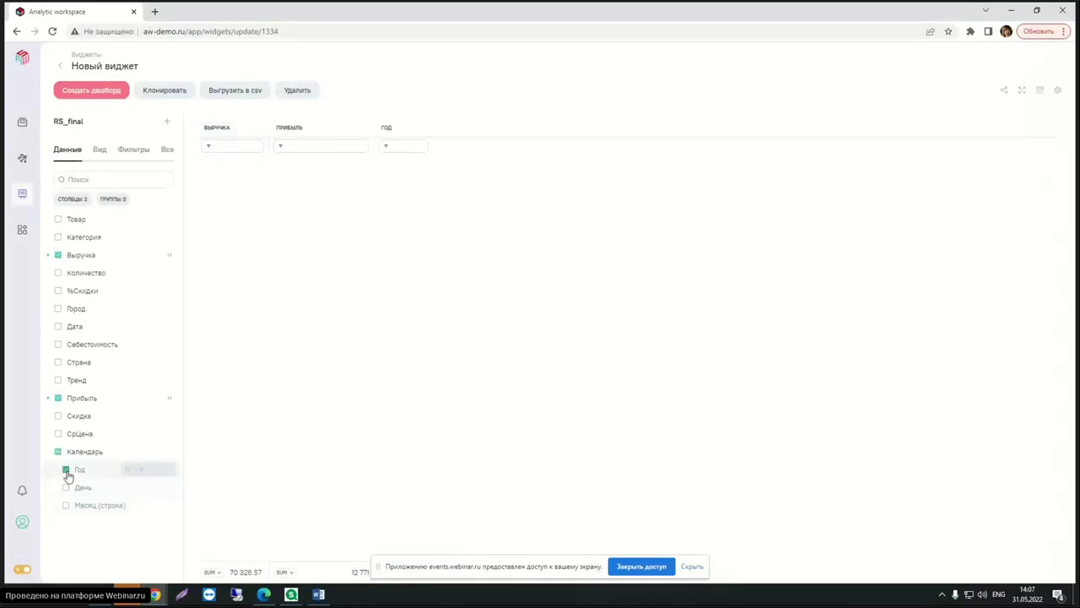
pyautogui.click(140, 471)
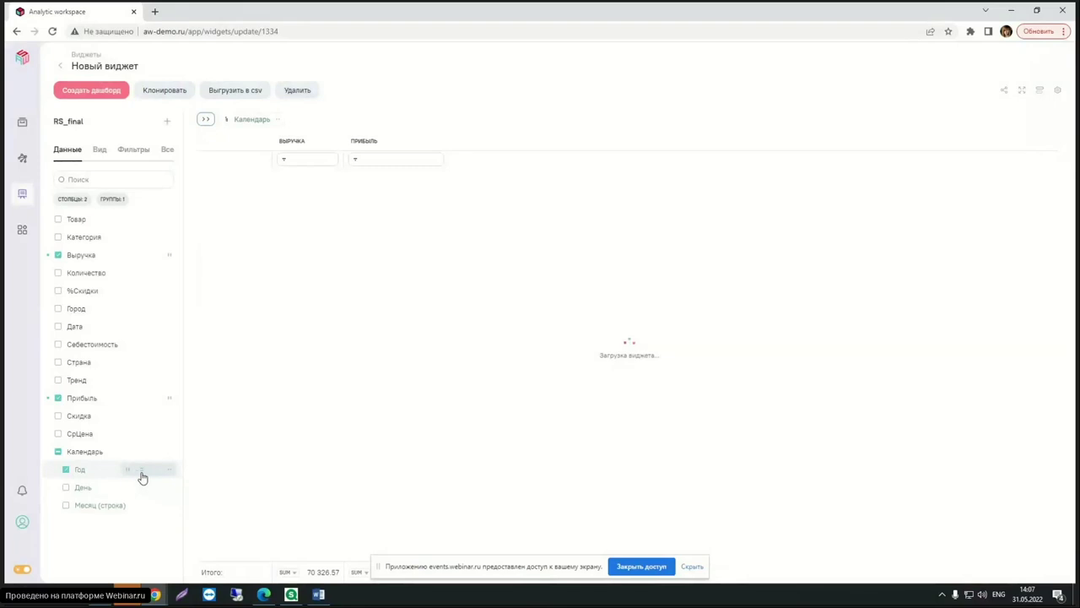
pyautogui.click(65, 471)
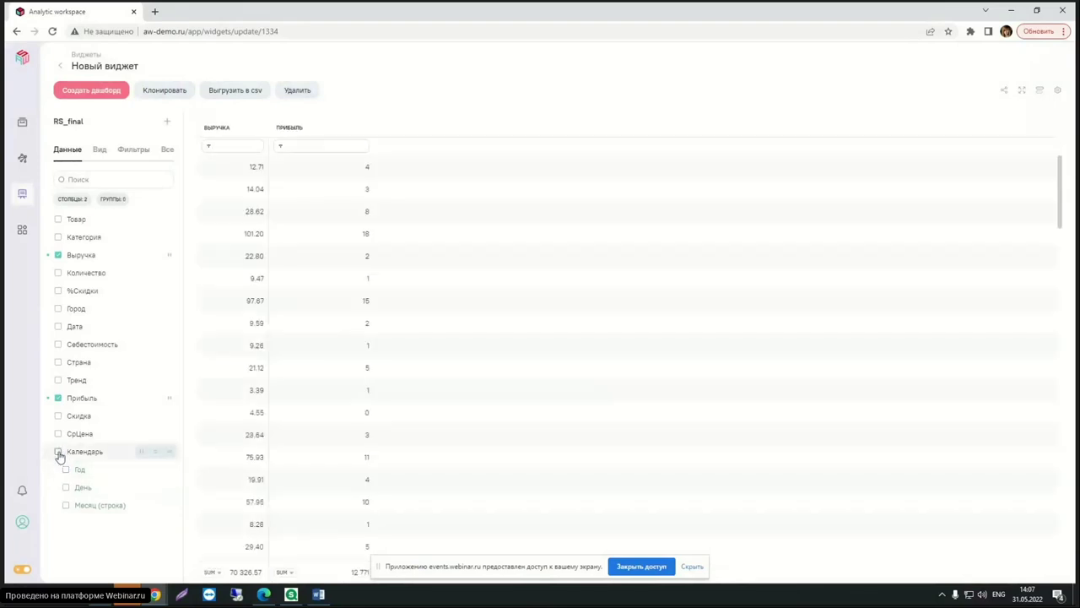
pyautogui.click(58, 453)
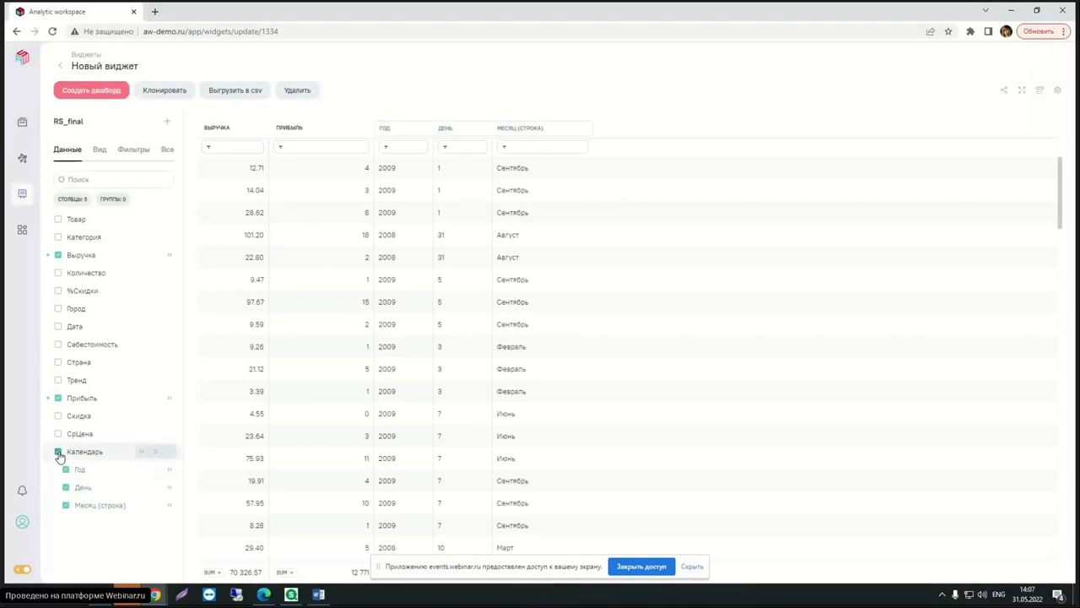
pyautogui.click(58, 454)
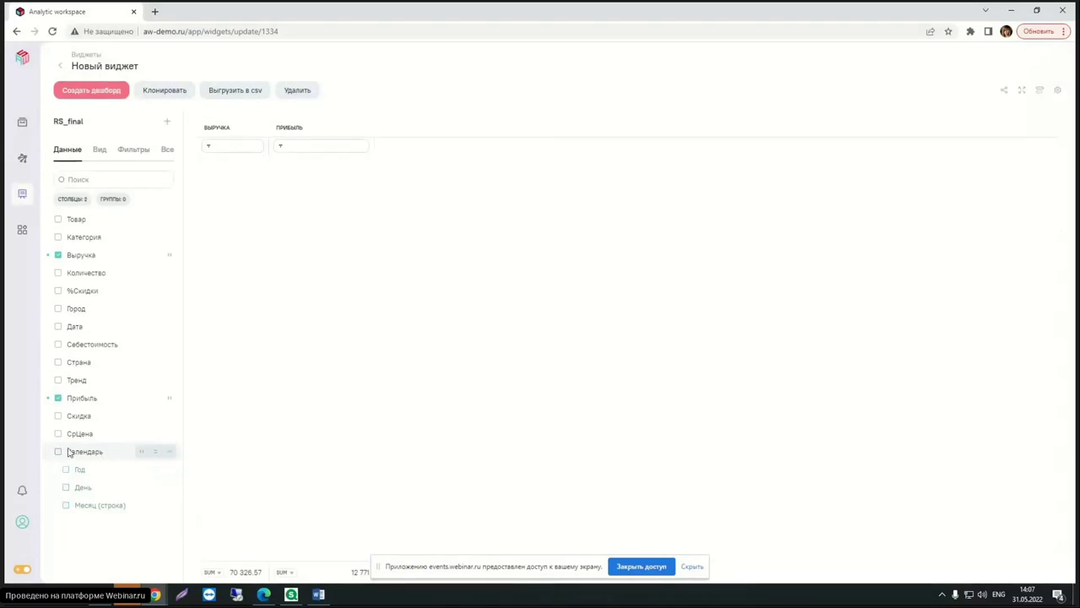
pyautogui.click(156, 454)
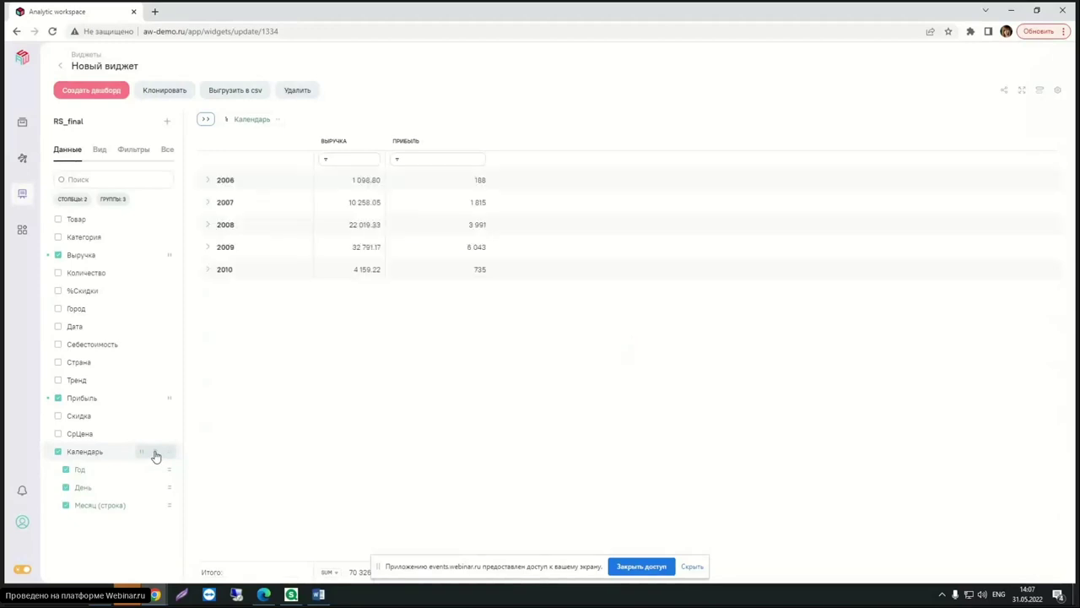
# Reorder the Календарь levels to Год, Месяц (строка), then День.
pyautogui.click(280, 120)
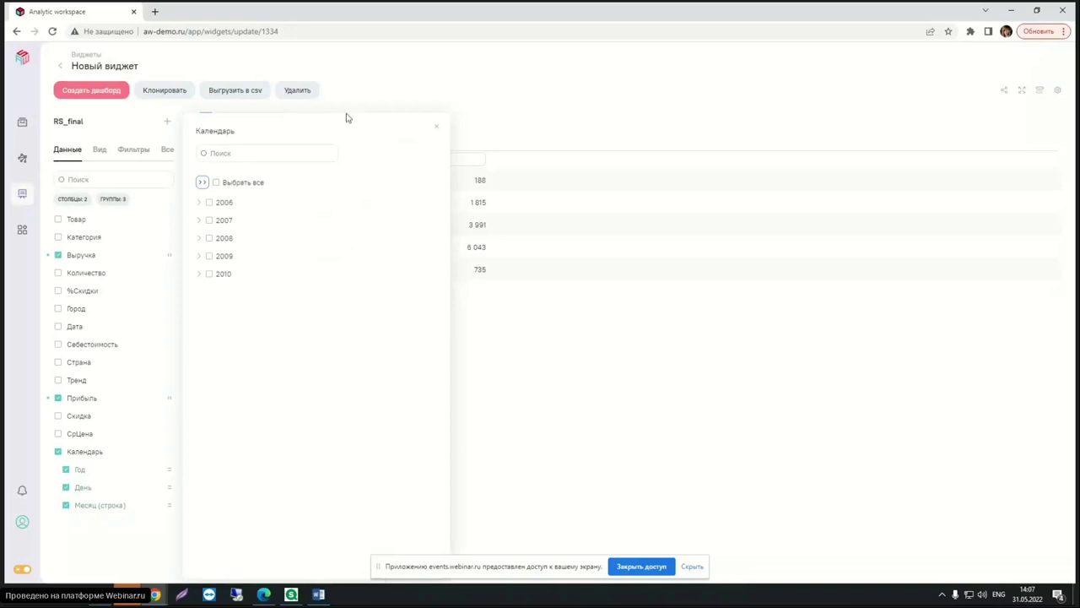
pyautogui.click(449, 115)
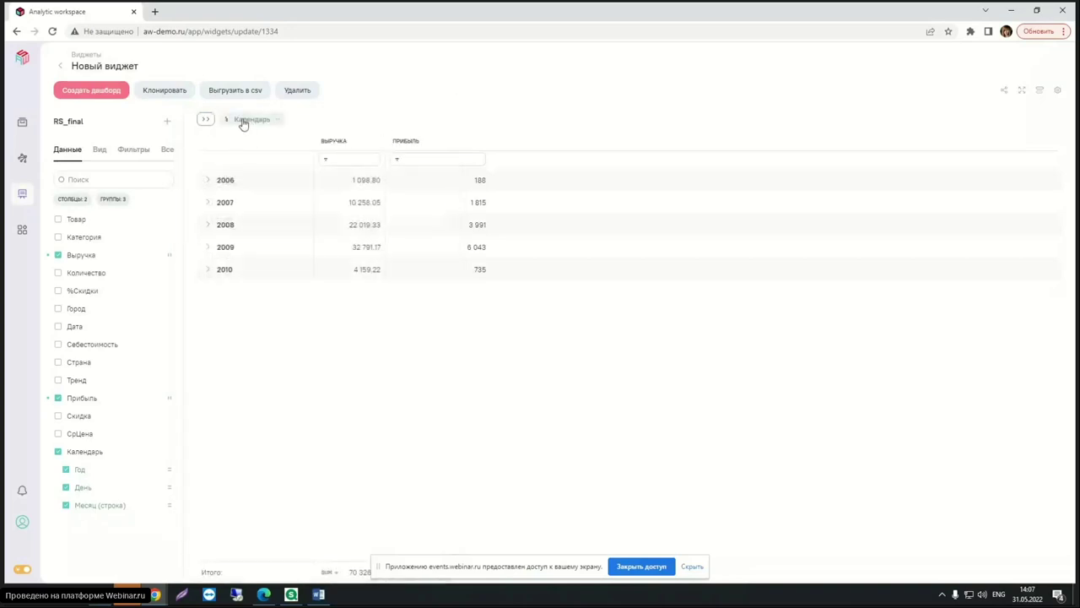
pyautogui.click(228, 122)
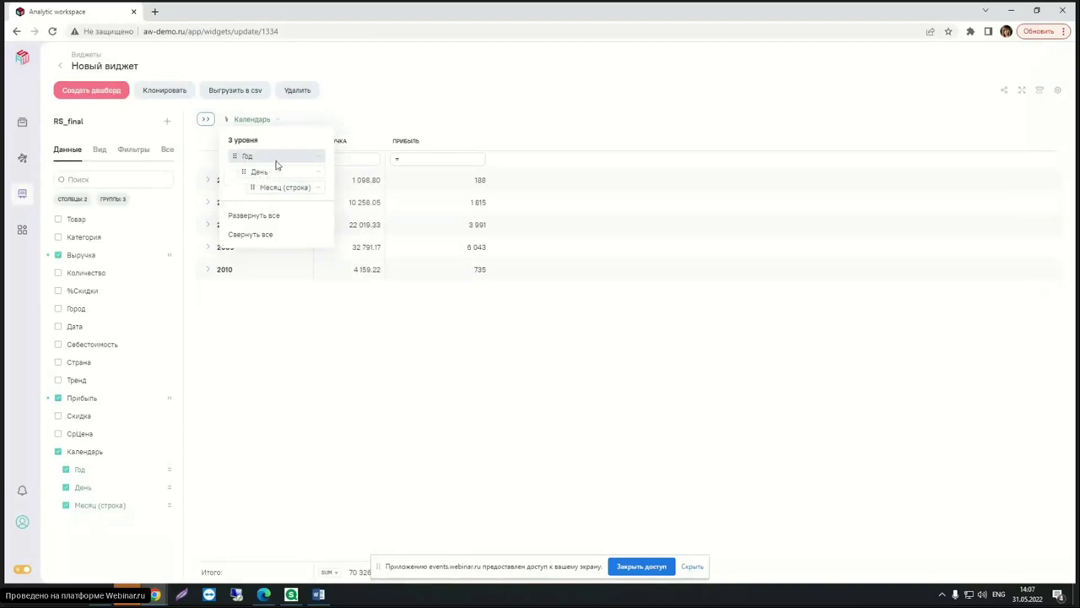
pyautogui.moveTo(251, 187); pyautogui.dragTo(251, 172)
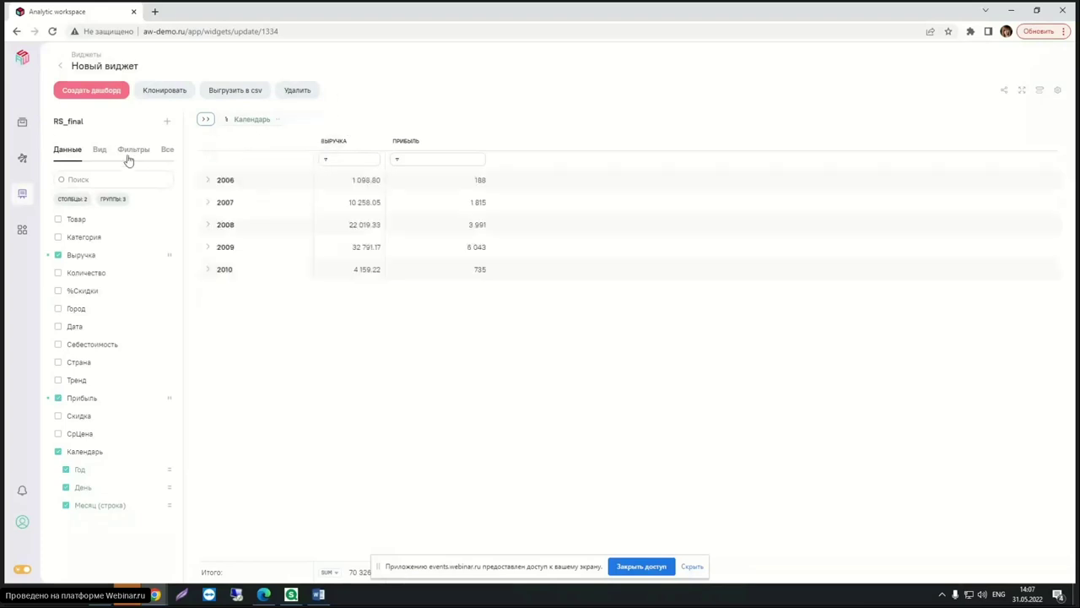
# Turn the table into a vertical bar chart and add an Агрегаты fill rule for Выручка.
pyautogui.click(96, 154)
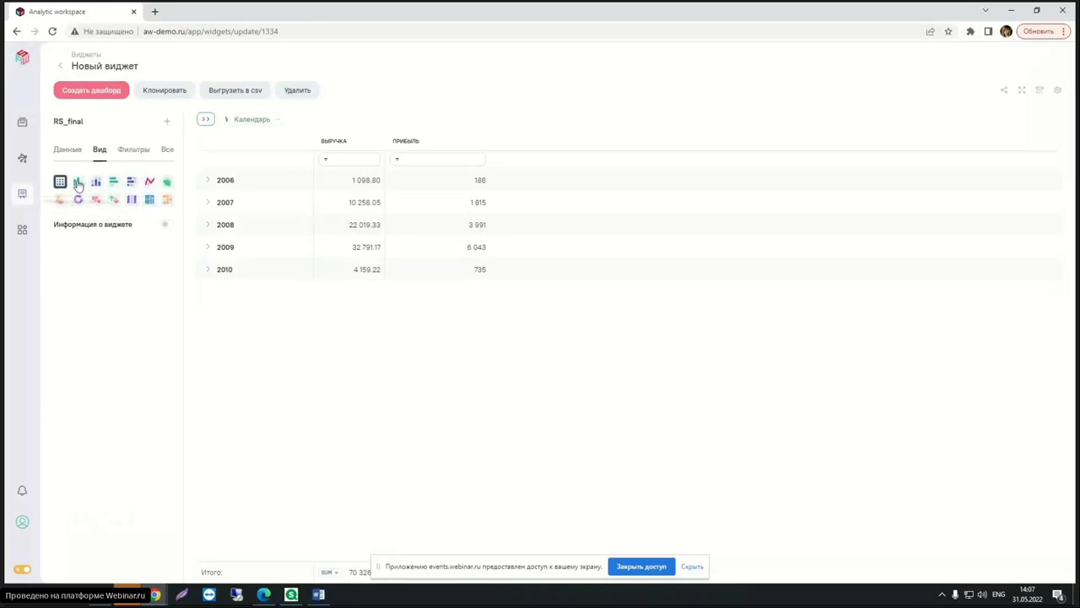
pyautogui.click(78, 182)
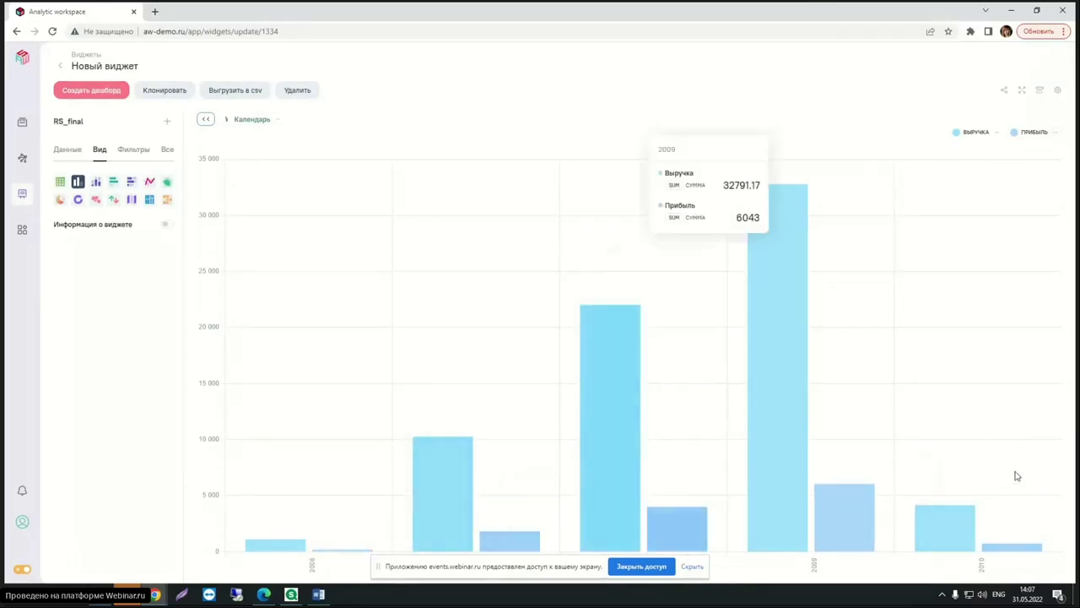
pyautogui.click(995, 134)
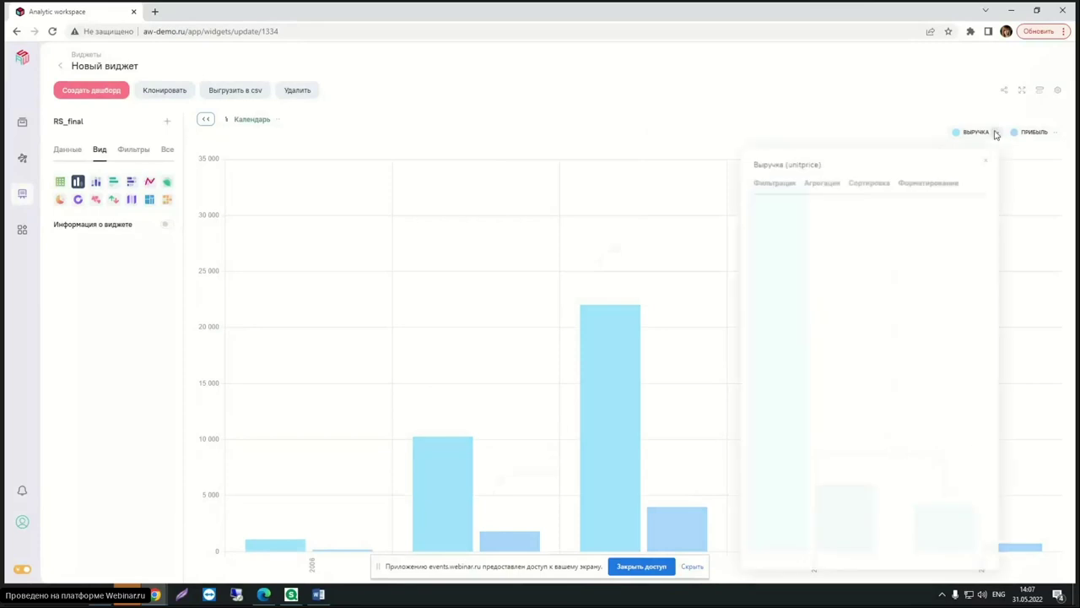
pyautogui.click(922, 177)
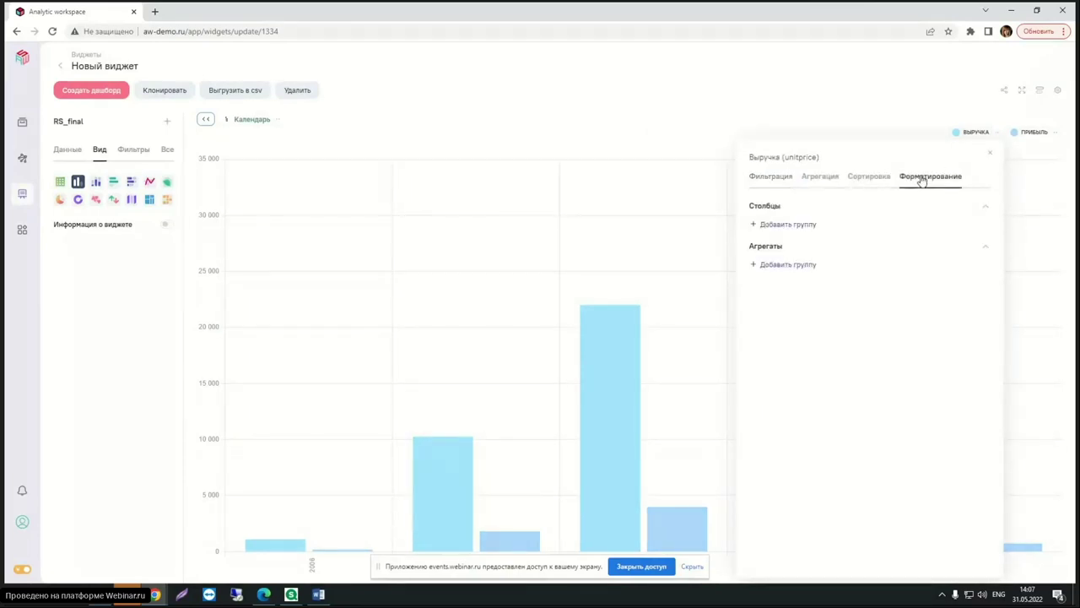
pyautogui.click(758, 264)
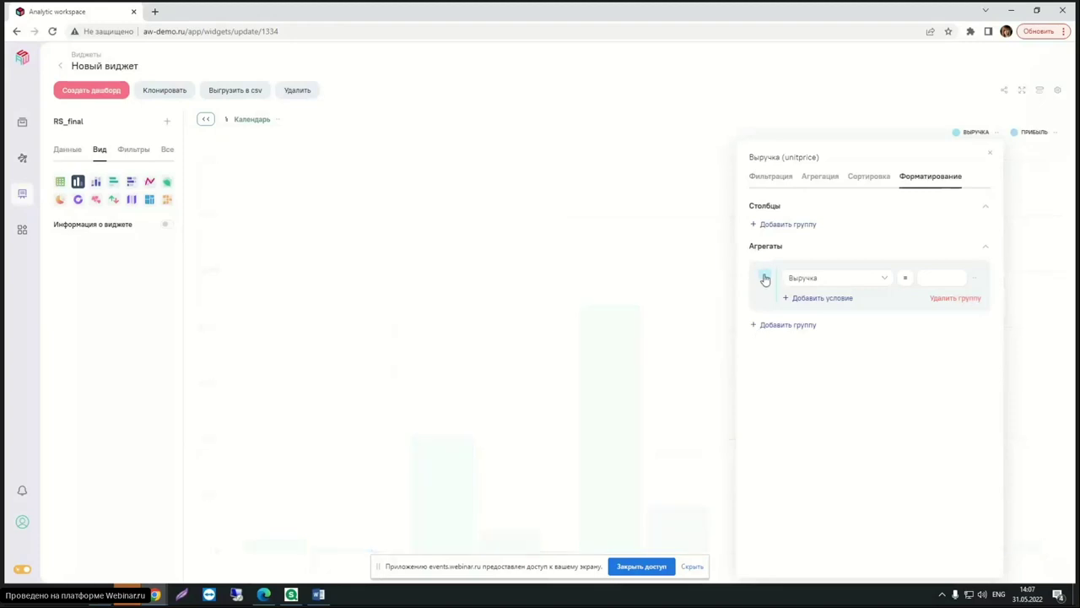
pyautogui.click(765, 276)
pyautogui.click(773, 451)
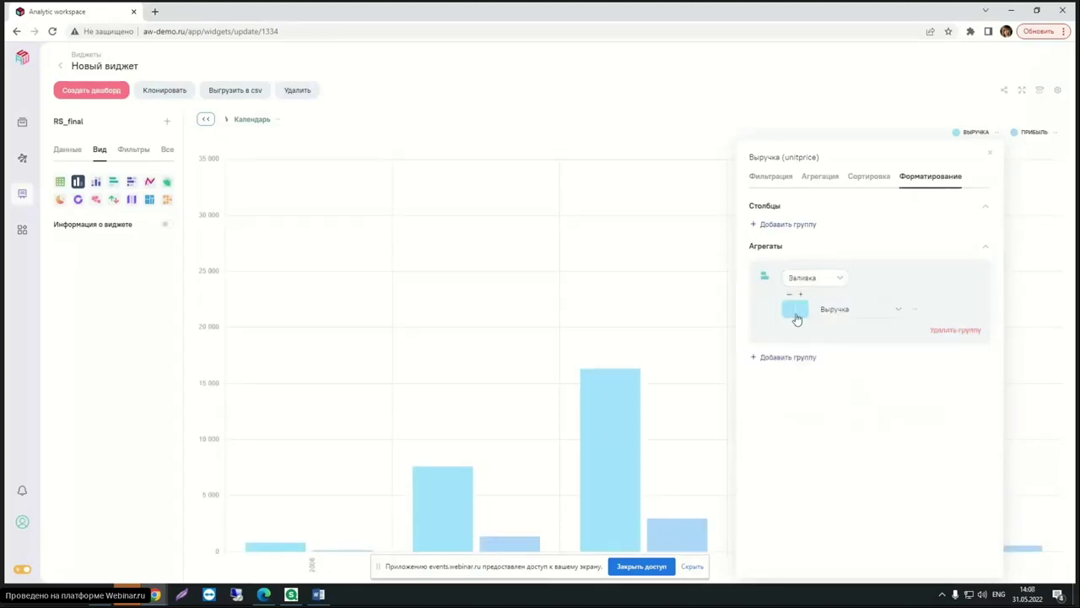
# Apply the Выручка fill to the whole chart and colour its bars mint green.
pyautogui.click(795, 309)
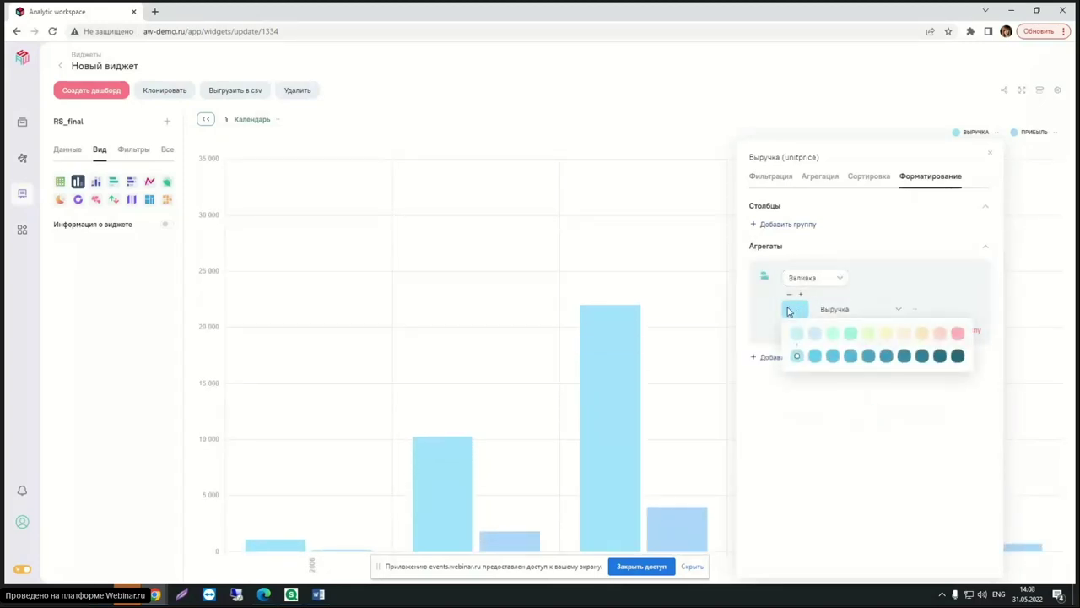
pyautogui.click(944, 335)
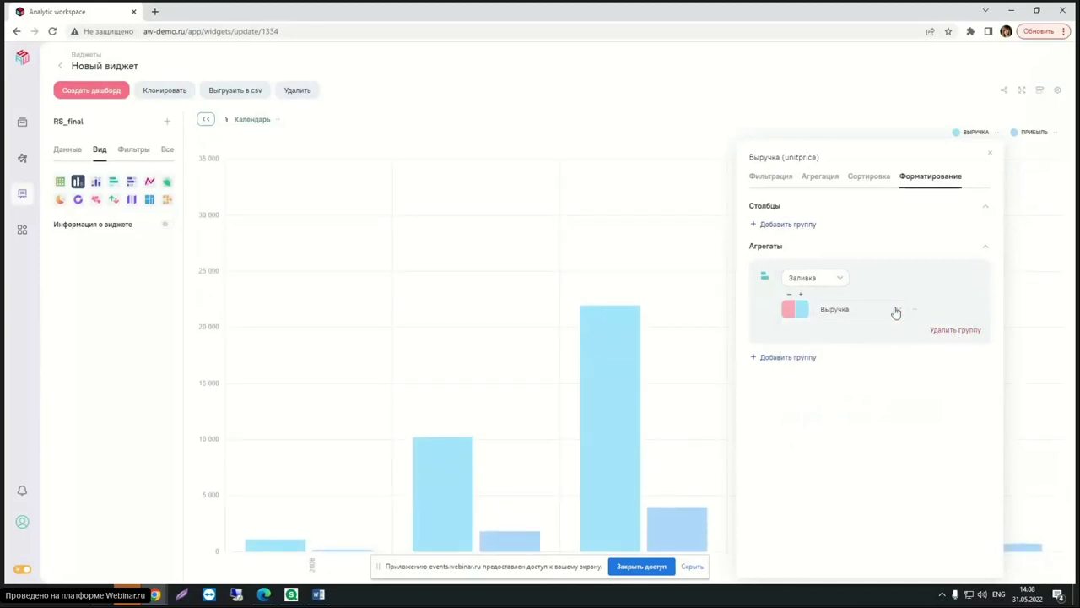
pyautogui.click(766, 282)
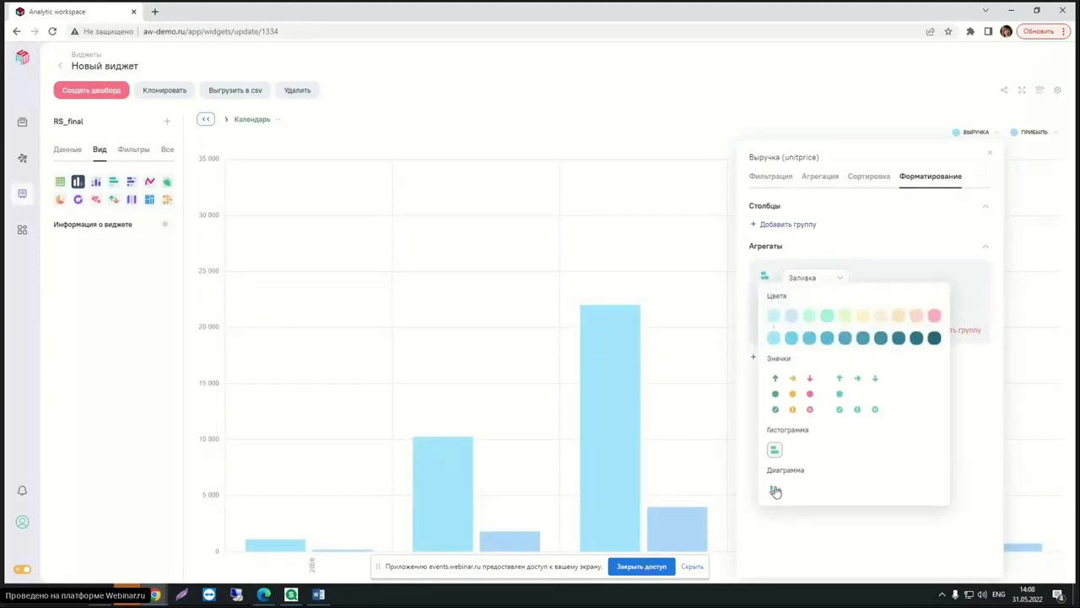
pyautogui.click(775, 491)
pyautogui.click(788, 301)
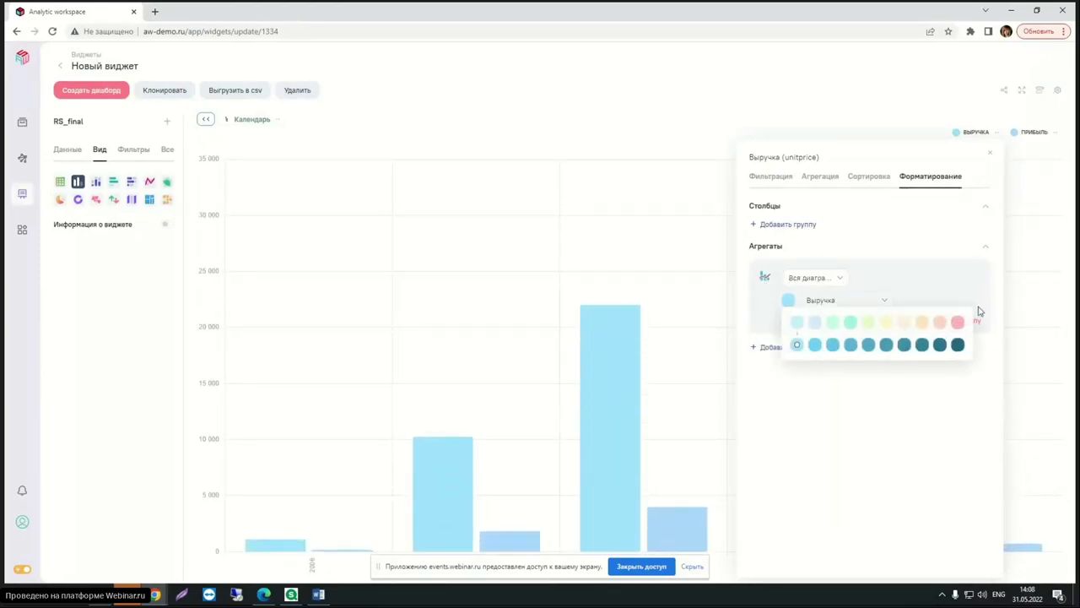
pyautogui.click(941, 325)
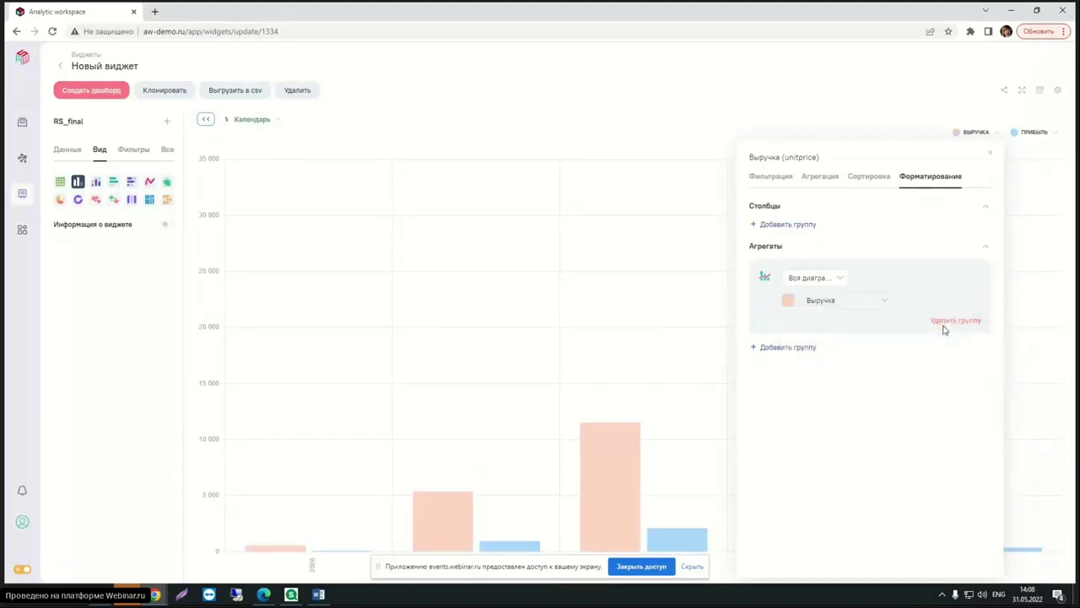
pyautogui.click(786, 301)
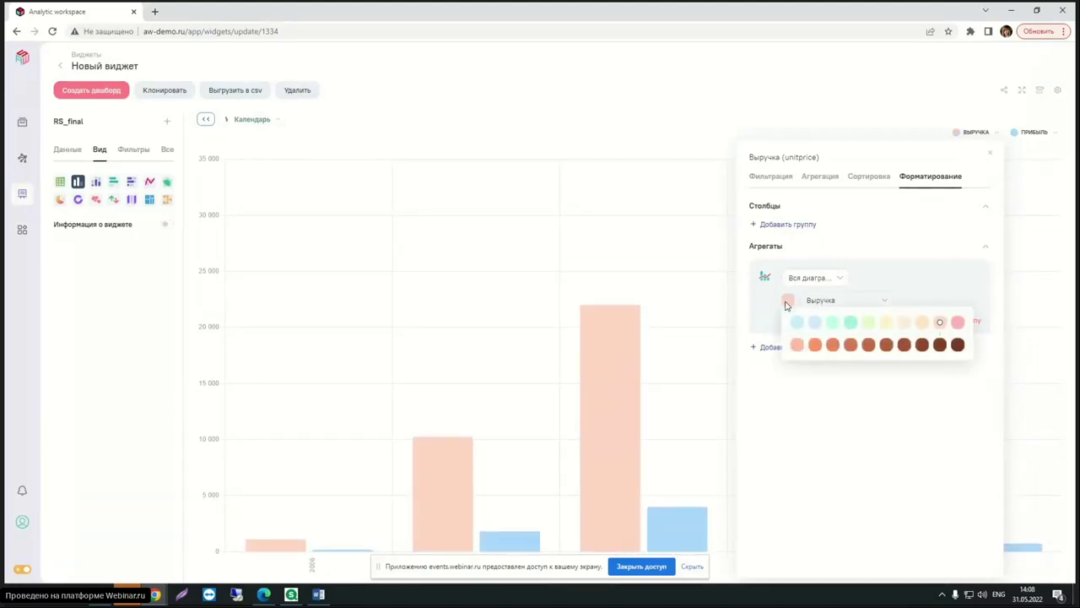
pyautogui.click(850, 325)
pyautogui.click(991, 156)
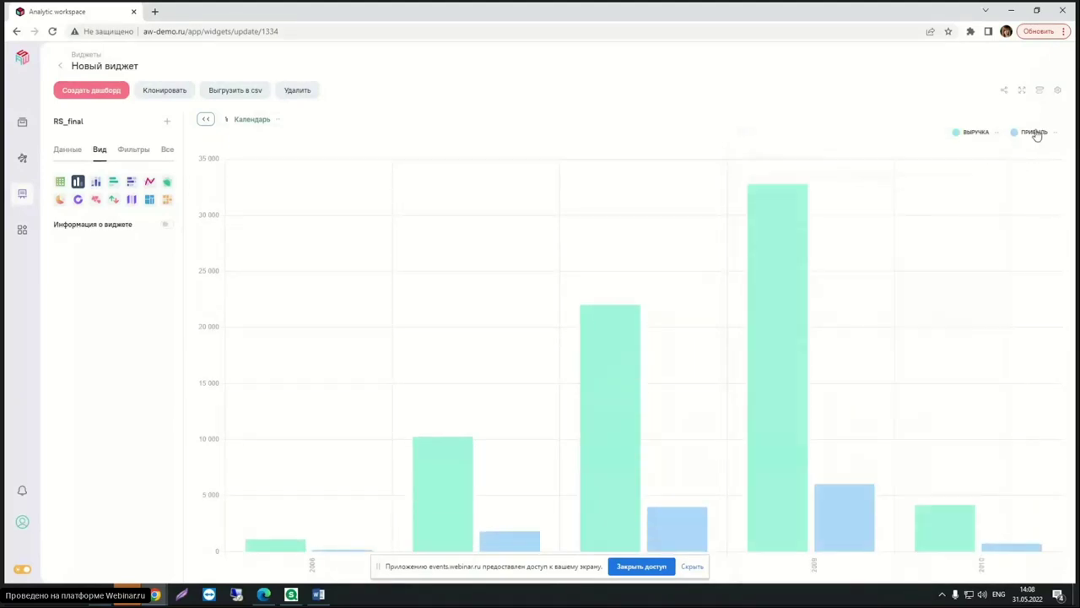
pyautogui.click(1035, 132)
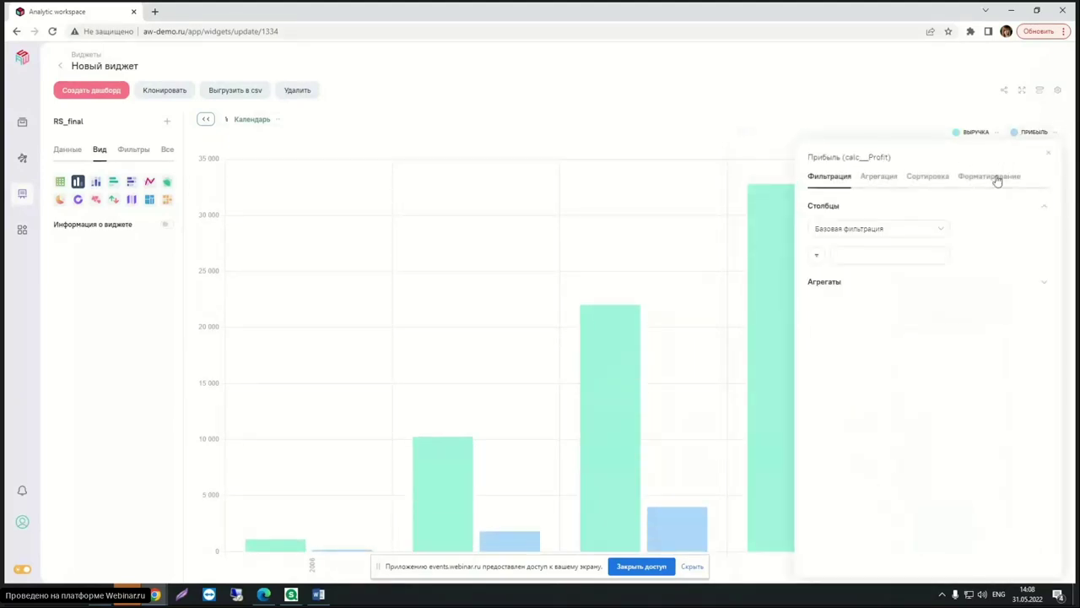
# Add an Агрегаты formatting group for Прибыль applied to Вся диаграмма.
pyautogui.click(928, 175)
pyautogui.click(988, 176)
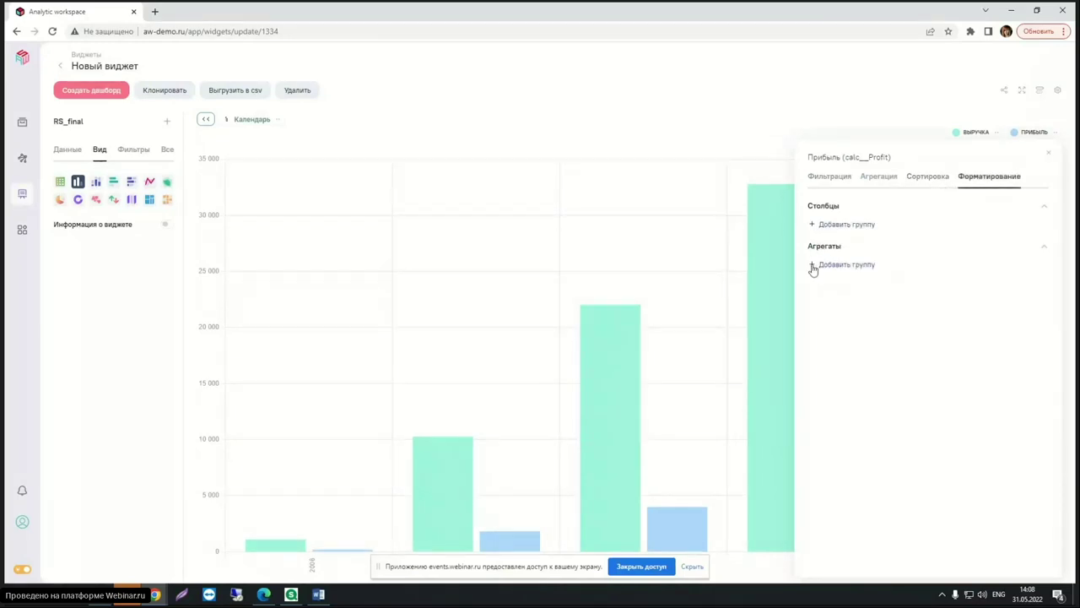
pyautogui.click(814, 264)
pyautogui.click(820, 275)
pyautogui.click(830, 493)
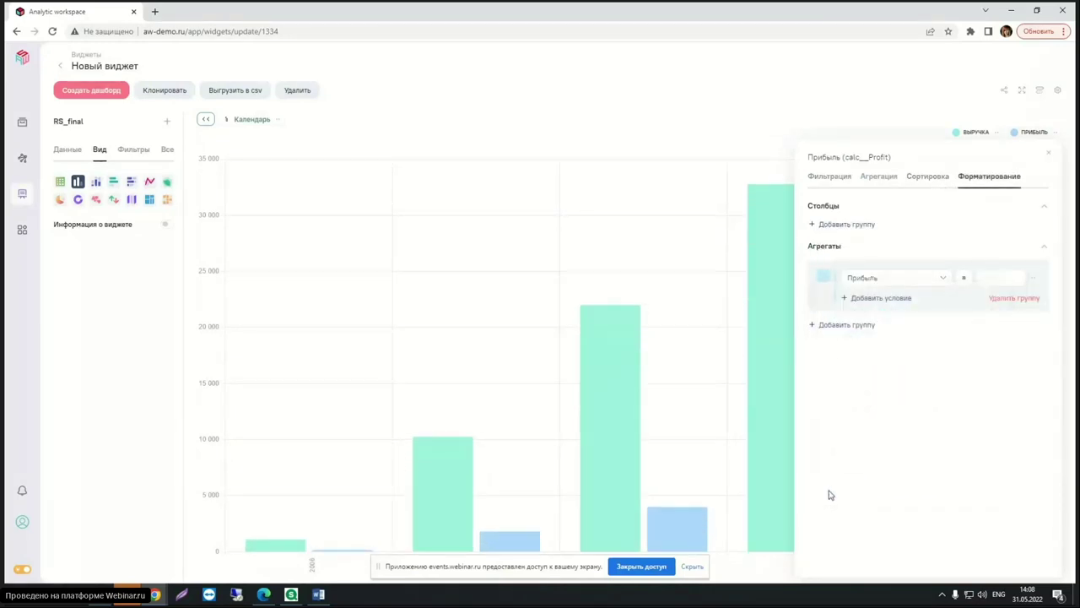
pyautogui.click(823, 276)
pyautogui.click(830, 493)
pyautogui.click(824, 277)
pyautogui.click(834, 493)
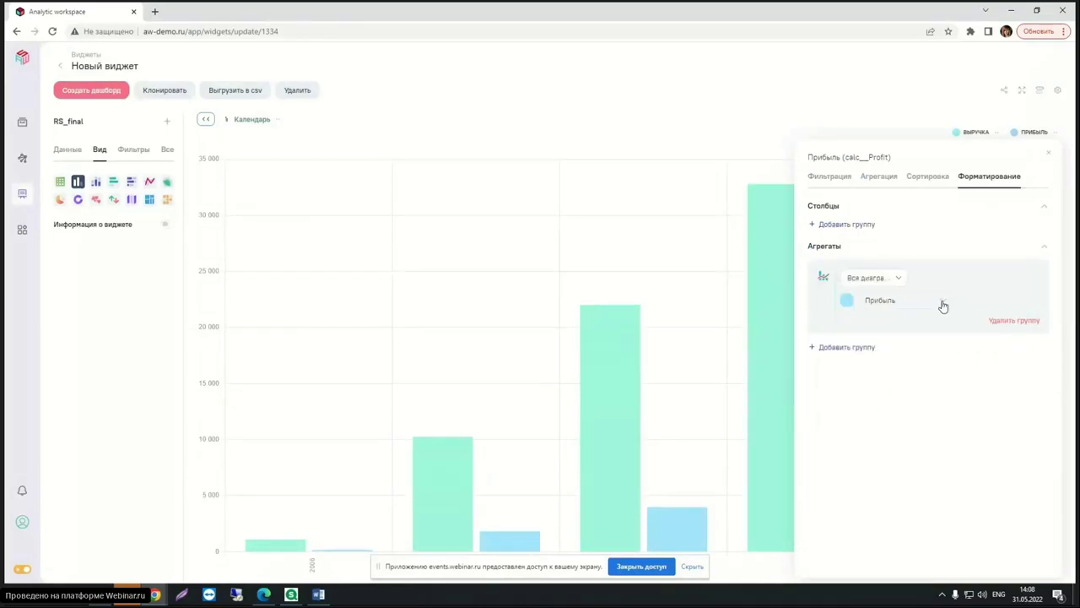
# Make the Прибыль bars pink and close the series settings.
pyautogui.click(943, 301)
pyautogui.click(1008, 318)
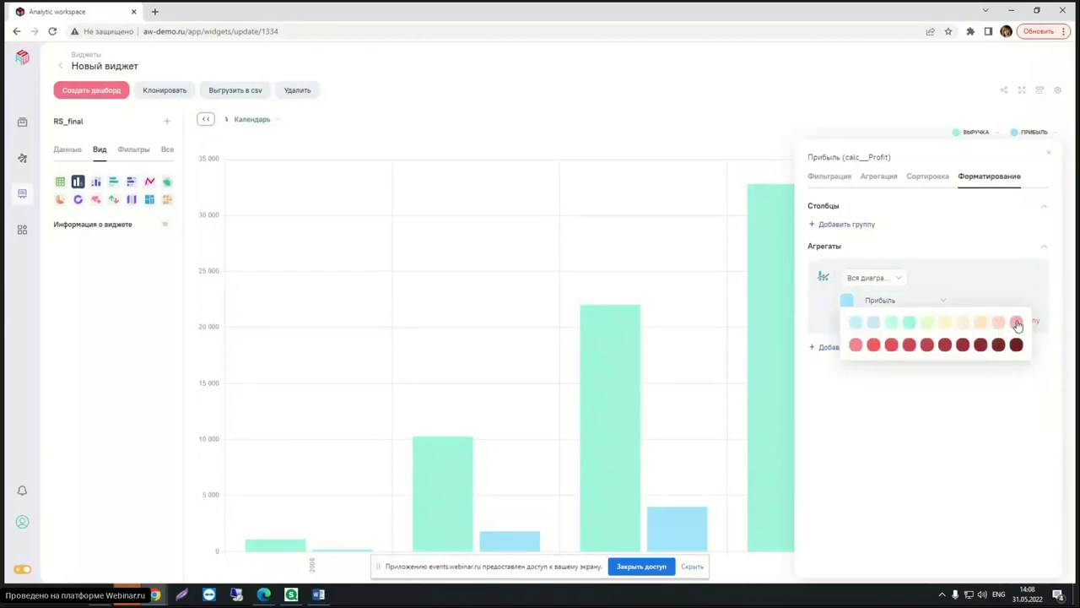
pyautogui.click(1051, 160)
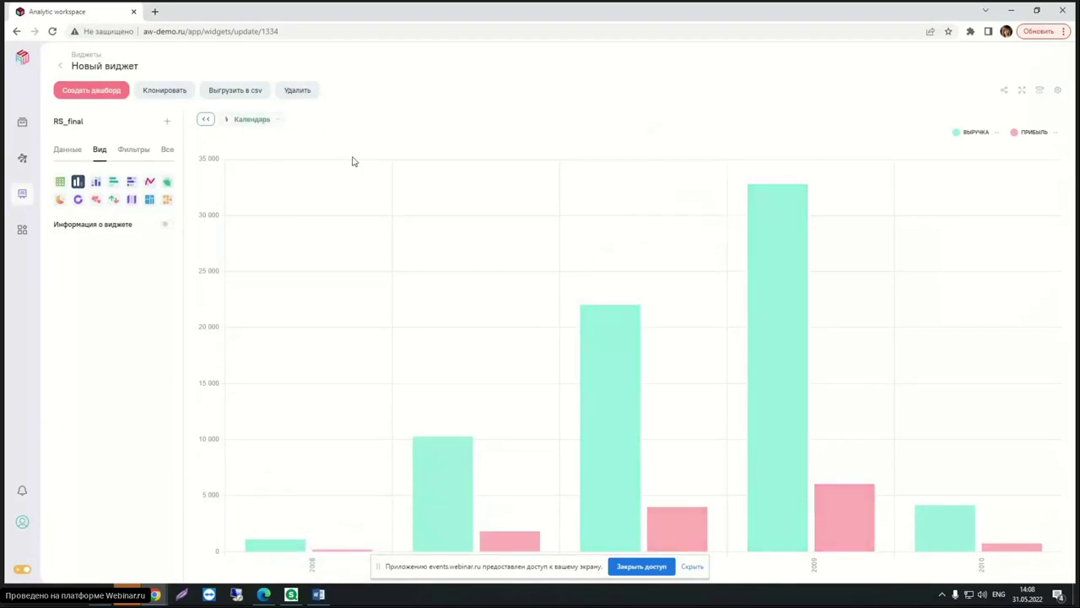
pyautogui.moveTo(793, 270)
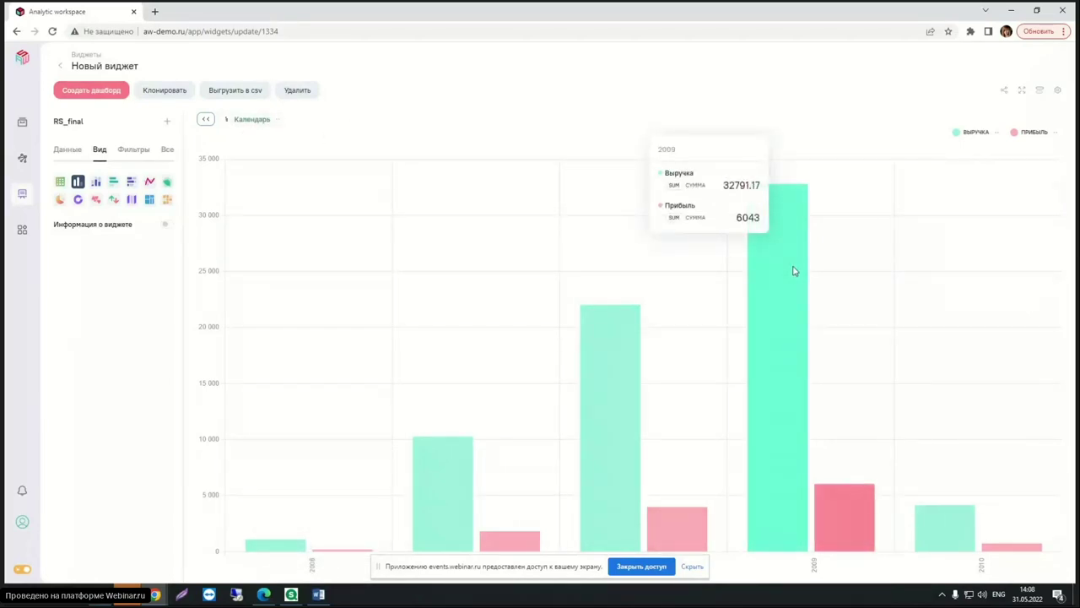
# Drill the bar chart into 2009 to show monthly Выручка and Прибыль.
pyautogui.click(793, 270)
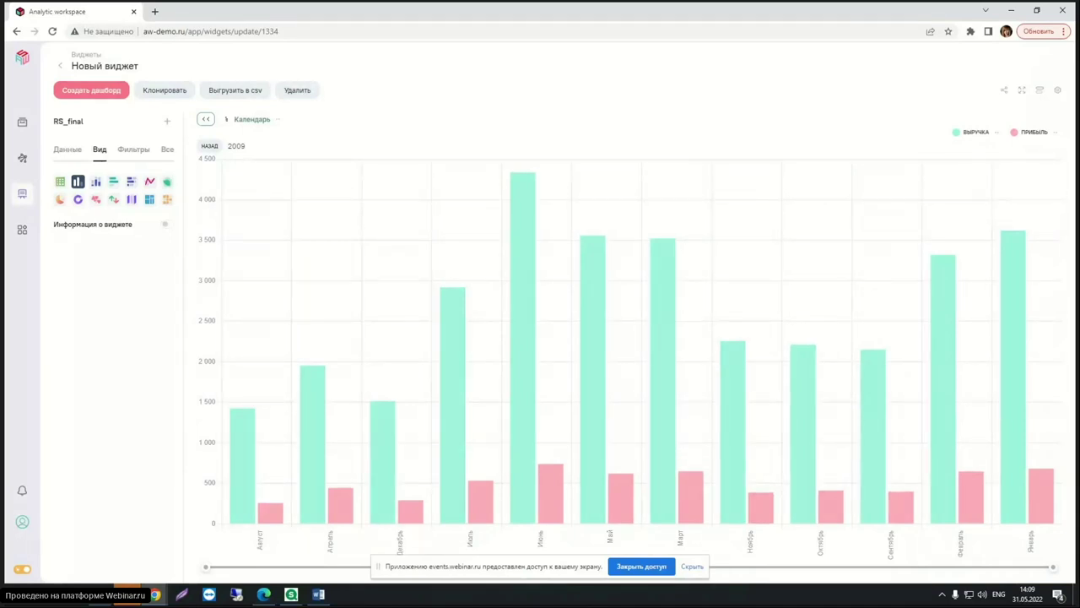
pyautogui.hotkey('alt', 'Tab')
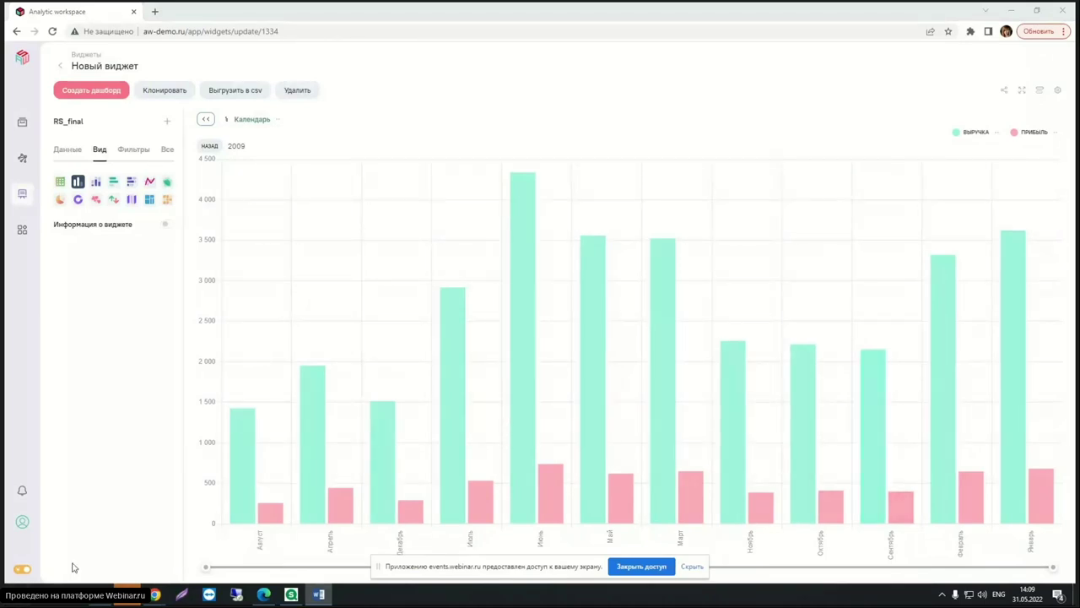
pyautogui.moveTo(153, 599)
pyautogui.click(164, 562)
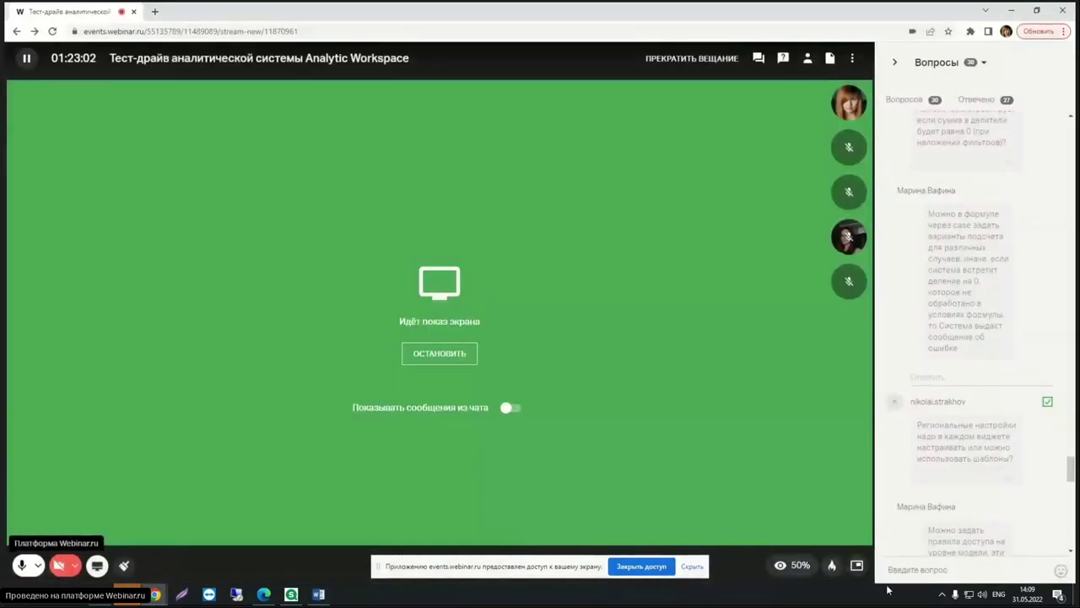
pyautogui.click(931, 567)
pyautogui.write('https://t.me/awcommunity')
pyautogui.press('BackSpace')
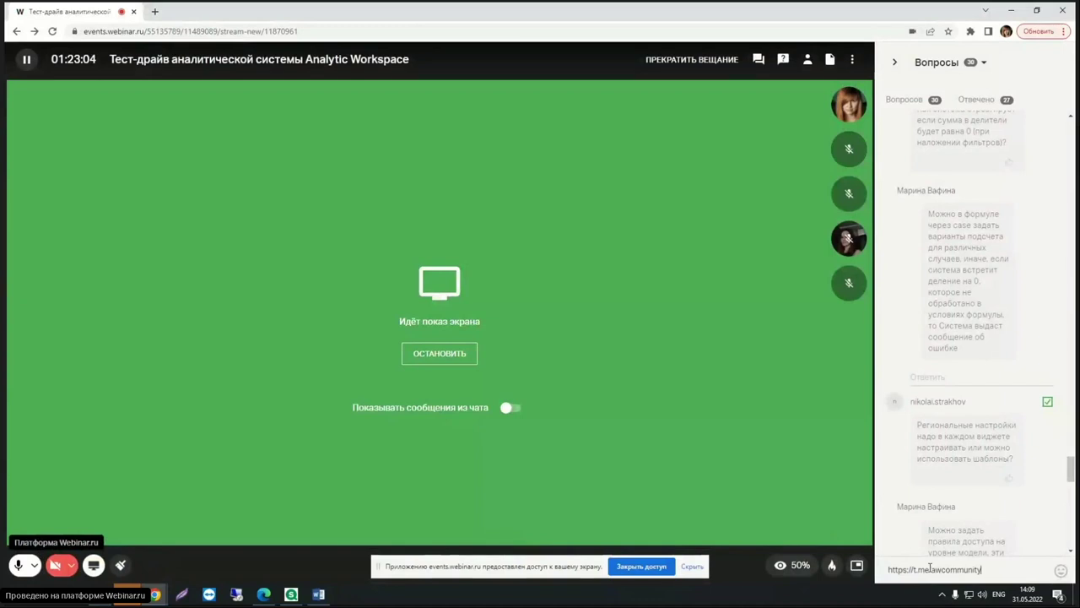
pyautogui.click(760, 61)
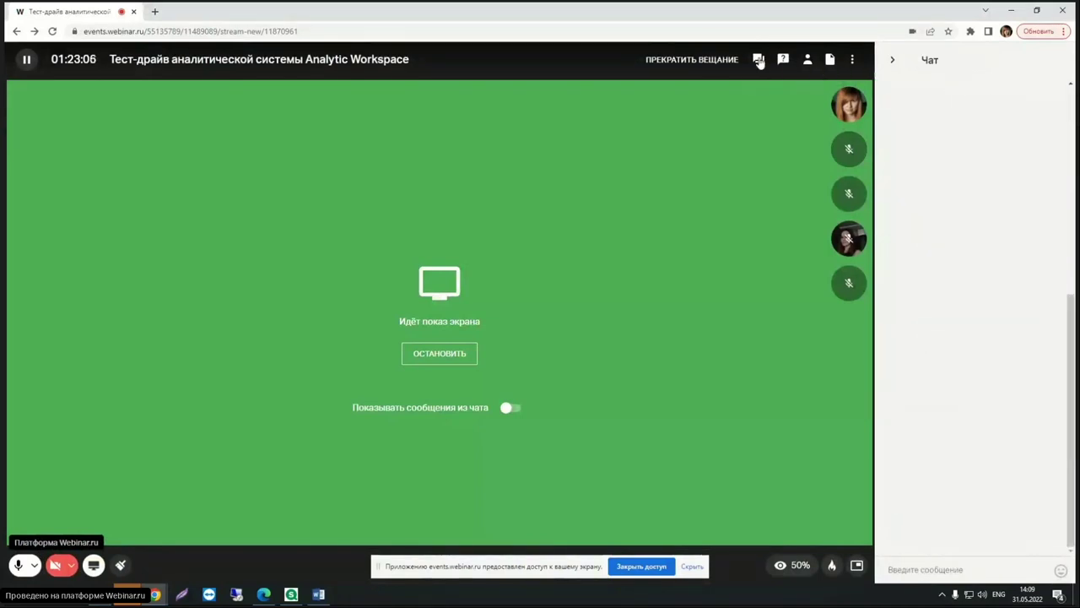
pyautogui.click(931, 571)
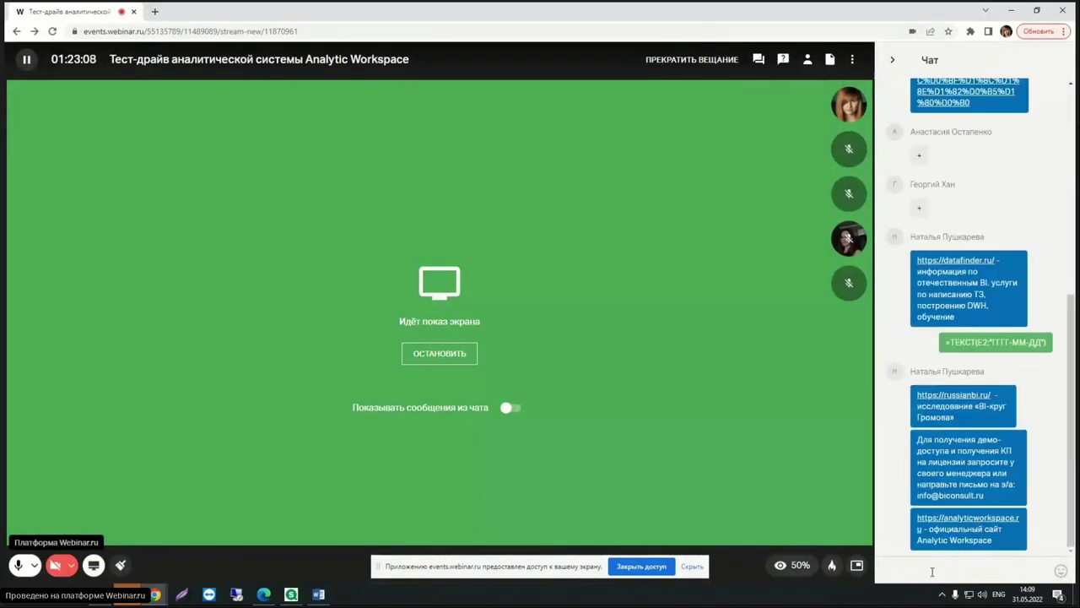
pyautogui.write('https://t.me/awcommunity')
pyautogui.press('Return')
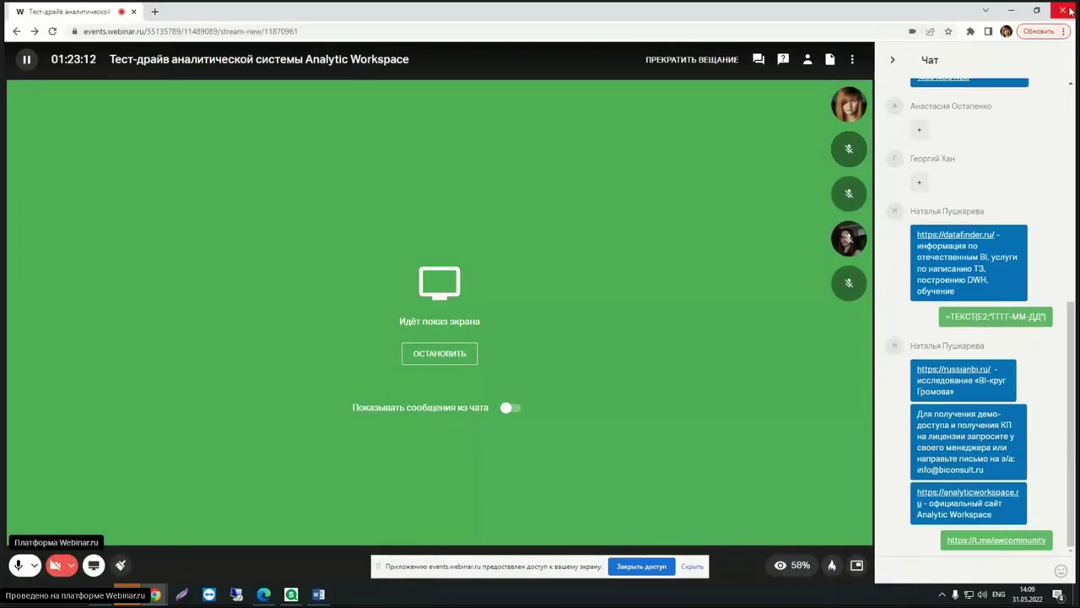
pyautogui.click(1011, 10)
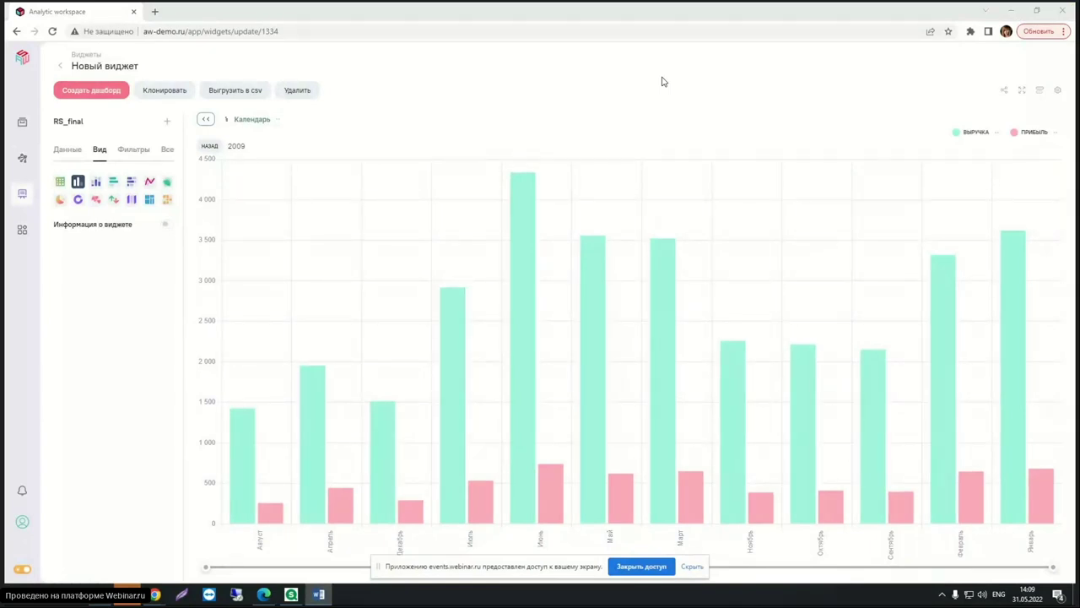
# Open the RS_final model for editing and start a new calculated field.
pyautogui.click(22, 160)
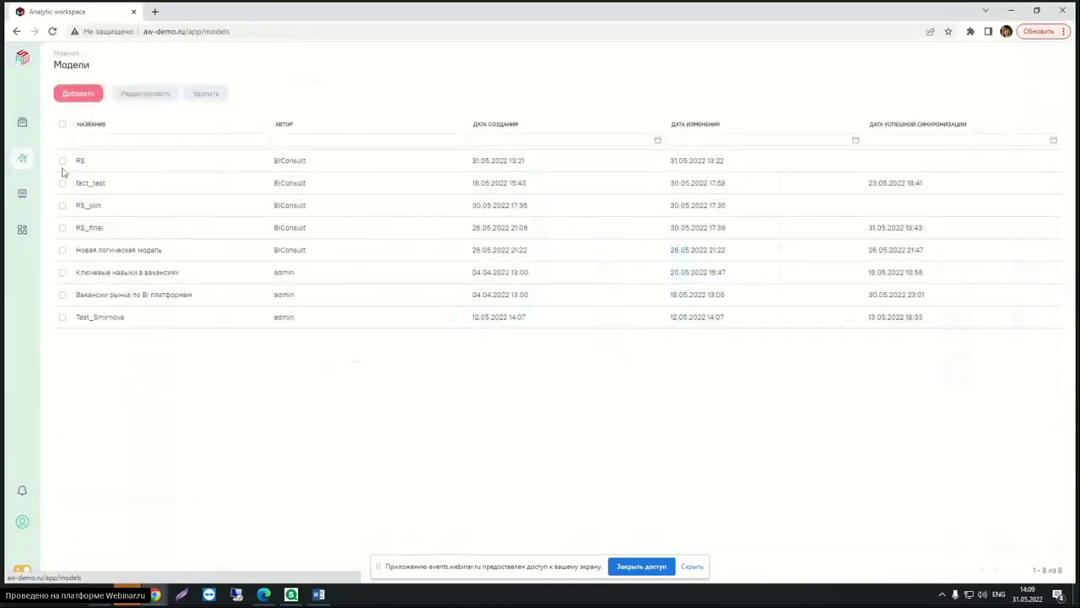
pyautogui.click(62, 227)
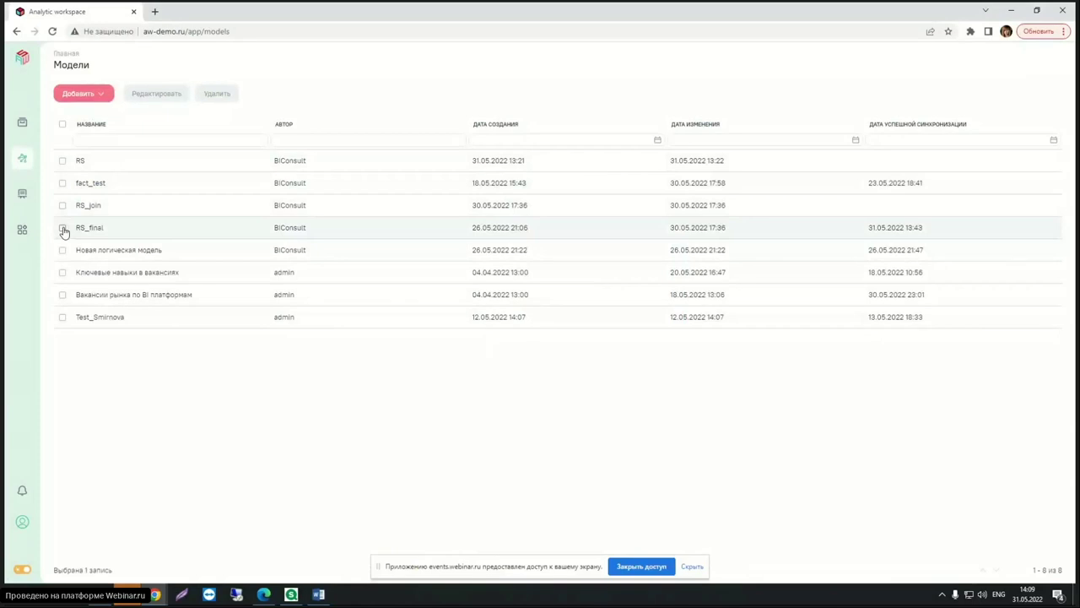
pyautogui.click(156, 94)
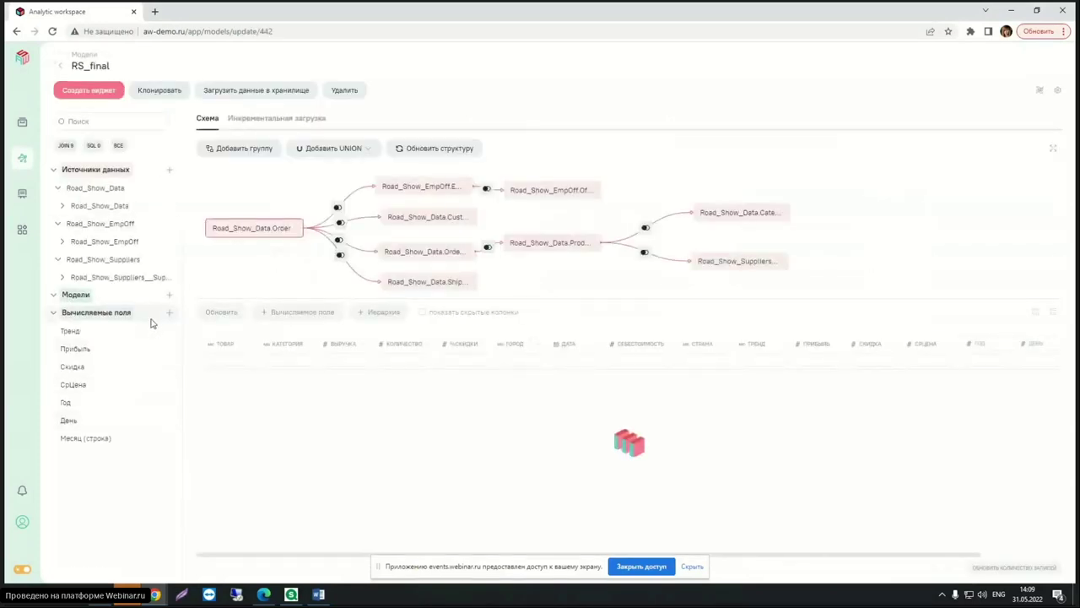
pyautogui.click(170, 313)
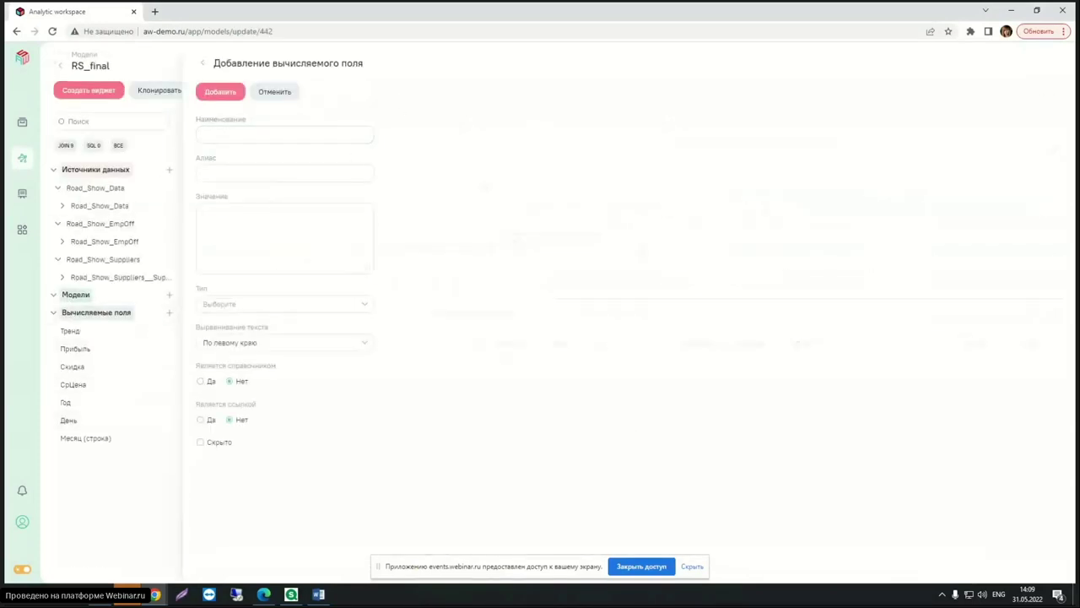
# Paste the name Sort_Date, alias СортировкаДат and the CONCAT orderdate formula from the notes.
pyautogui.click(319, 594)
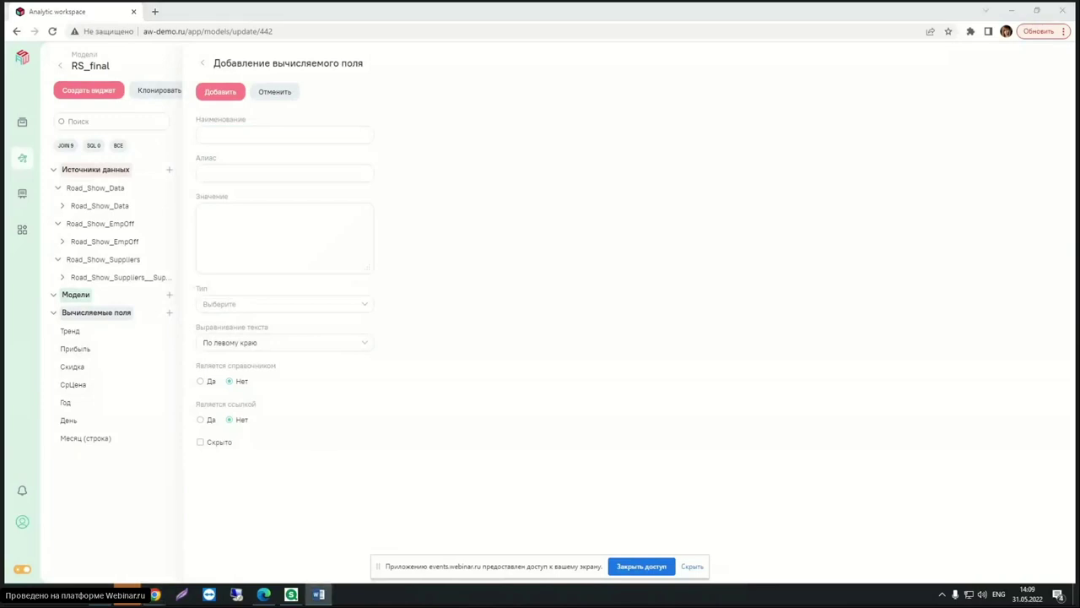
pyautogui.click(257, 133)
pyautogui.write('Sort_Date')
pyautogui.hotkey('alt', 'Tab')
pyautogui.click(262, 173)
pyautogui.write('СортировкаДат')
pyautogui.hotkey('alt', 'Tab')
pyautogui.click(284, 239)
pyautogui.hotkey('ctrl', 'v')
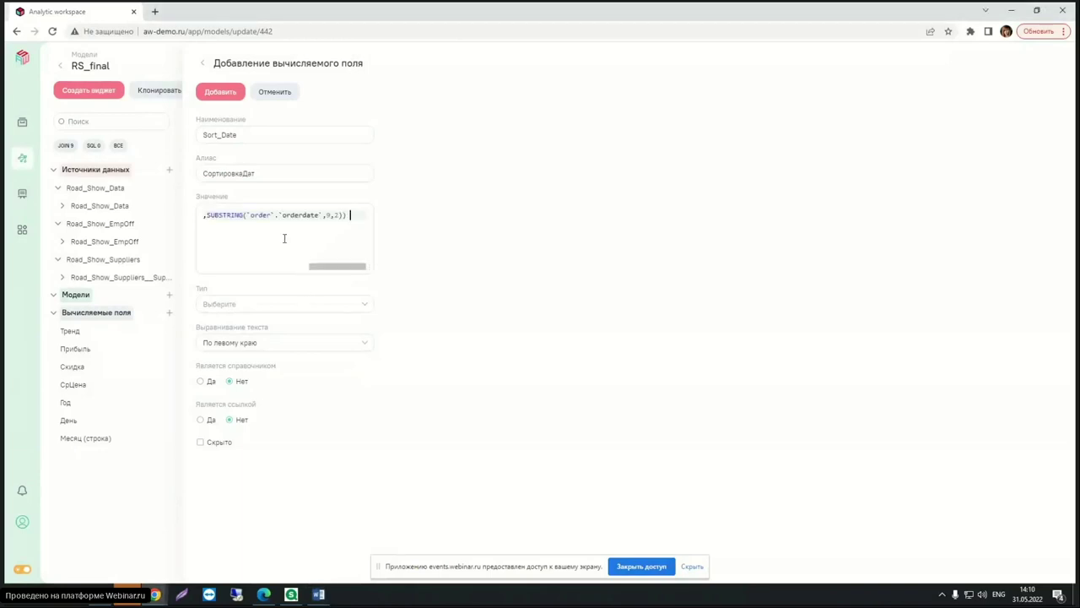
# Select parts of the CONCAT formula, such as orderdate, to review it.
pyautogui.moveTo(337, 266); pyautogui.dragTo(193, 270)
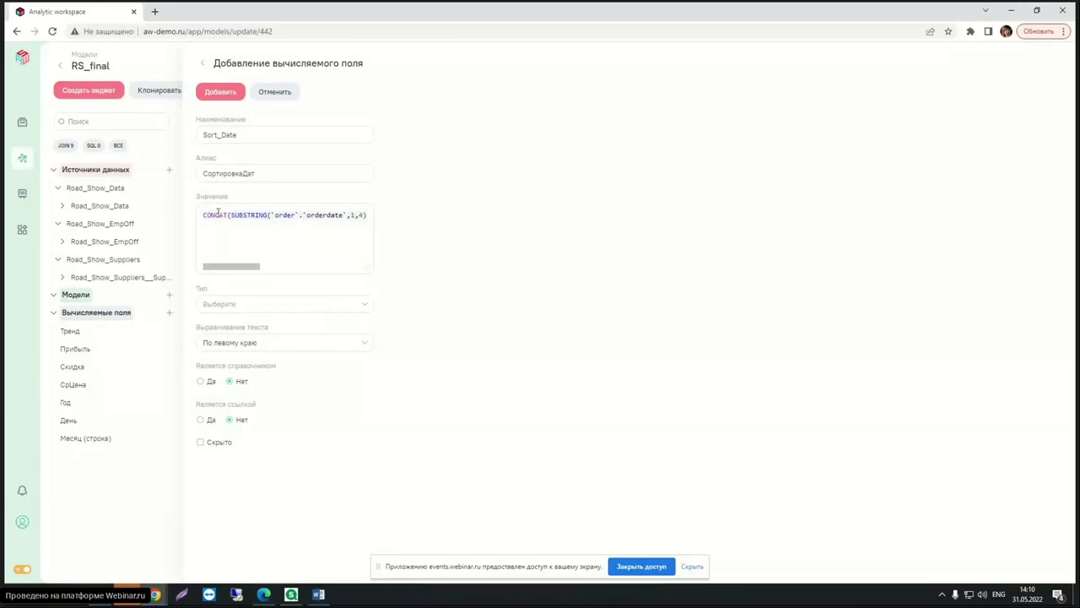
pyautogui.moveTo(232, 266)
pyautogui.mouseDown()
pyautogui.moveTo(243, 269)
pyautogui.moveTo(231, 268)
pyautogui.mouseUp()
pyautogui.moveTo(229, 217); pyautogui.dragTo(267, 216)
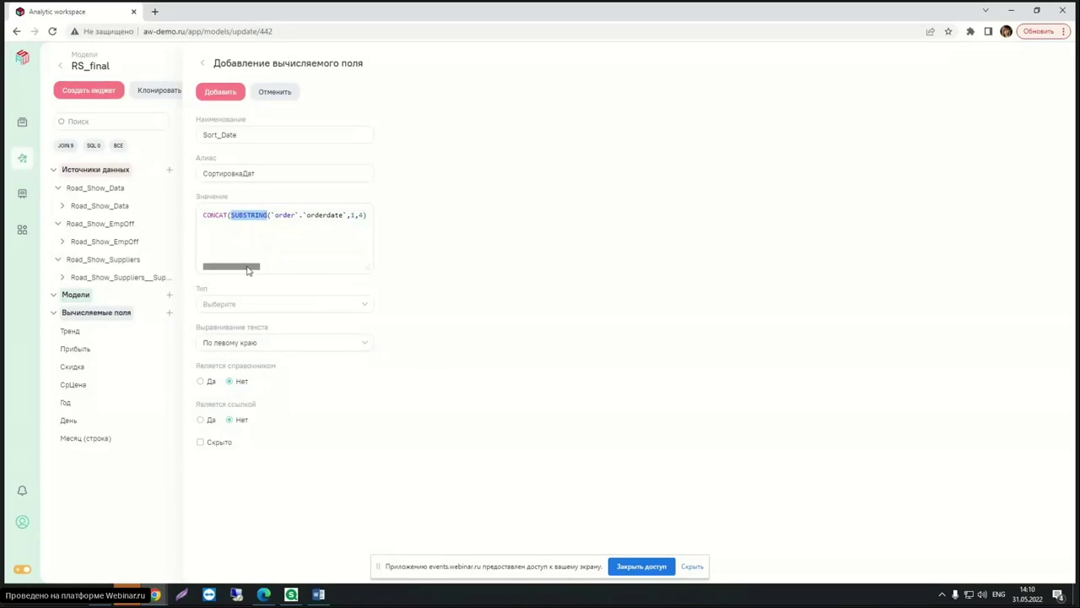
pyautogui.moveTo(248, 270); pyautogui.dragTo(278, 268)
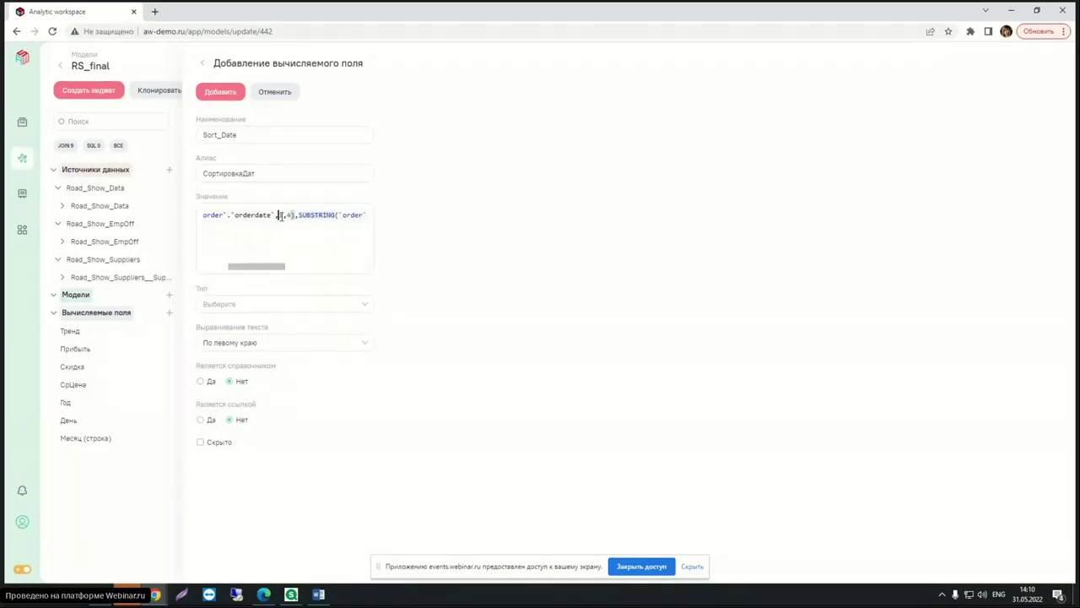
pyautogui.moveTo(279, 215); pyautogui.dragTo(292, 215)
pyautogui.moveTo(279, 270)
pyautogui.mouseDown()
pyautogui.moveTo(292, 270)
pyautogui.moveTo(221, 272)
pyautogui.mouseUp()
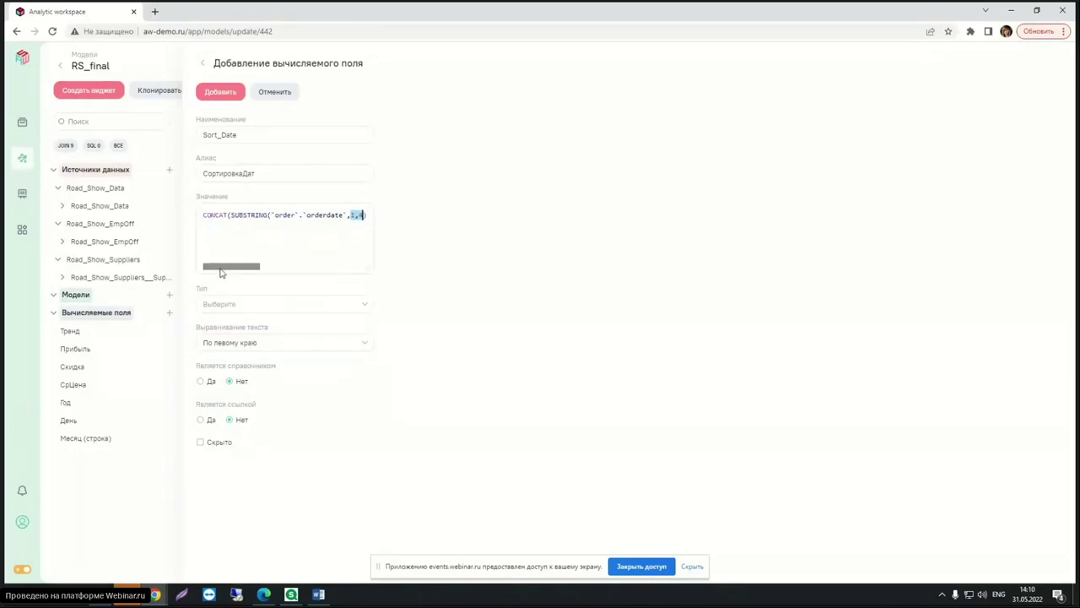
pyautogui.moveTo(307, 215); pyautogui.dragTo(343, 215)
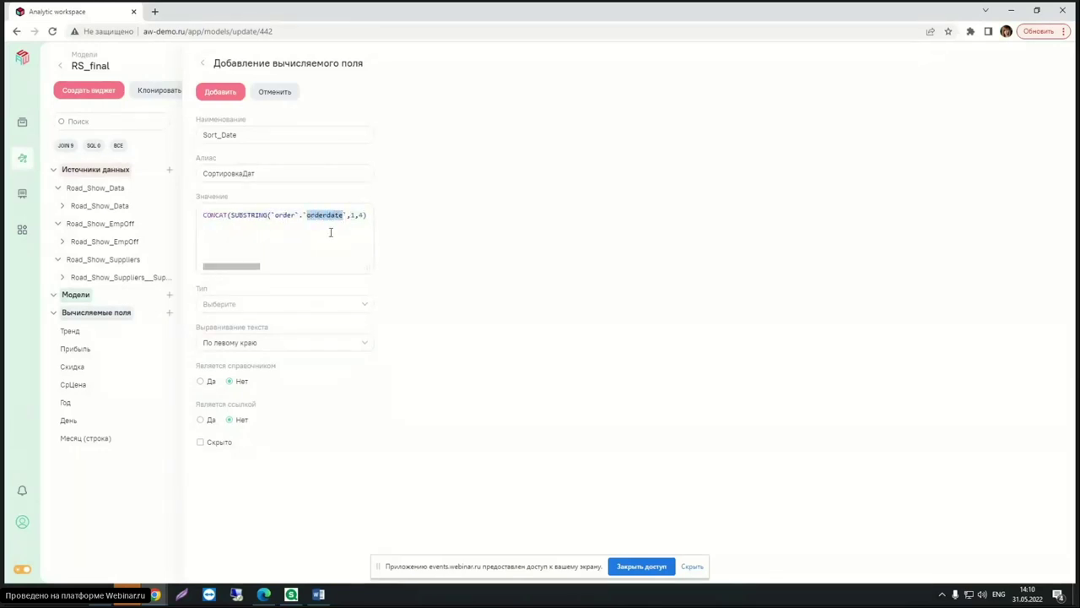
pyautogui.moveTo(256, 270)
pyautogui.mouseDown()
pyautogui.moveTo(347, 268)
pyautogui.moveTo(226, 270)
pyautogui.mouseUp()
pyautogui.moveTo(204, 215); pyautogui.dragTo(227, 217)
pyautogui.click(452, 225)
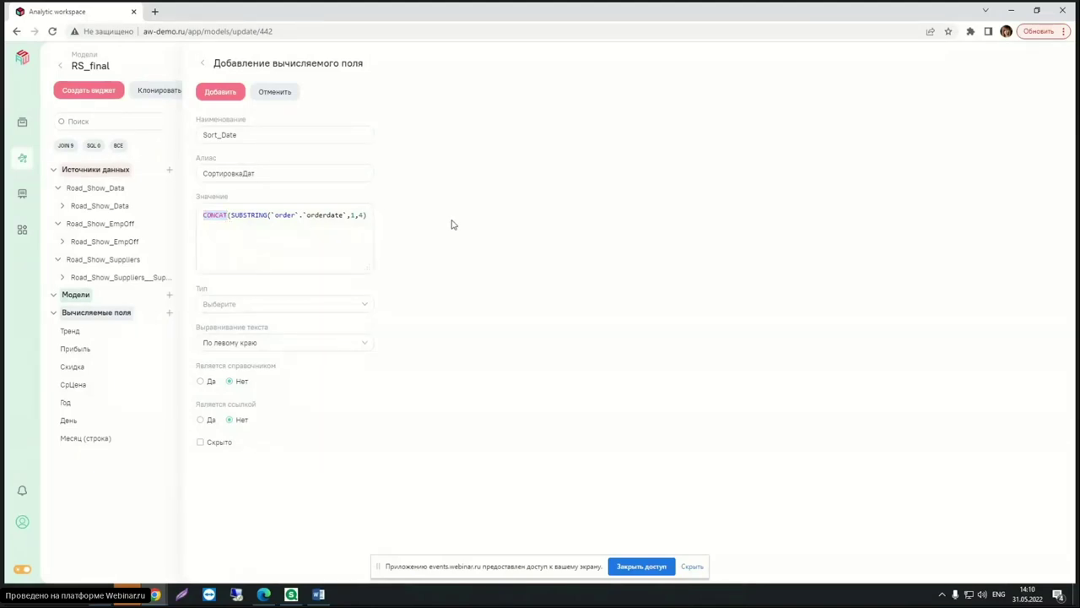
# Post the CONCAT formula in the webinar chat and return to the calculated-field form.
pyautogui.moveTo(155, 594)
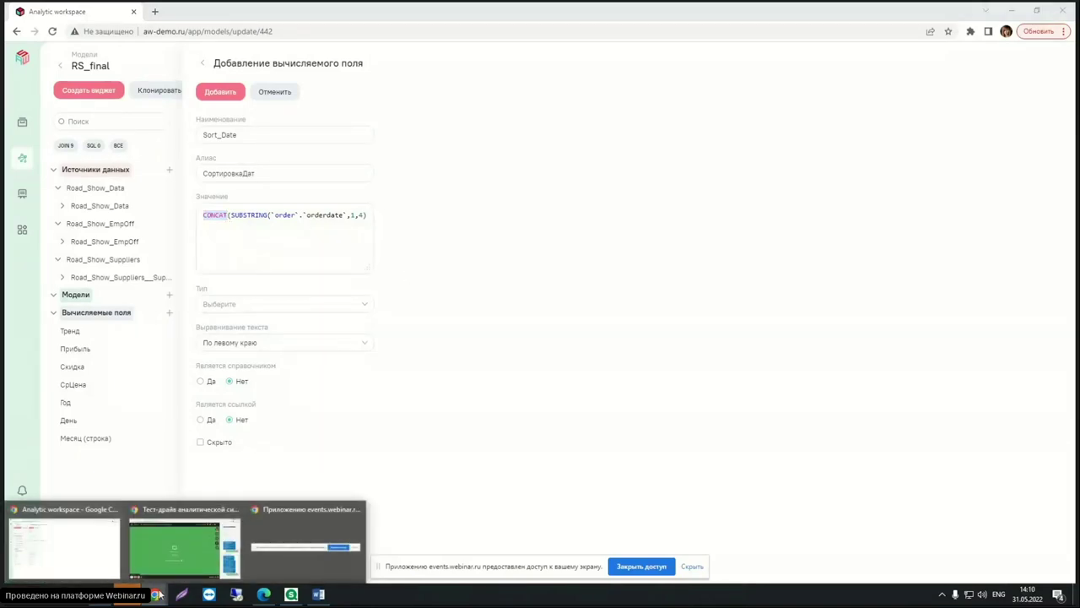
pyautogui.click(225, 560)
pyautogui.click(967, 573)
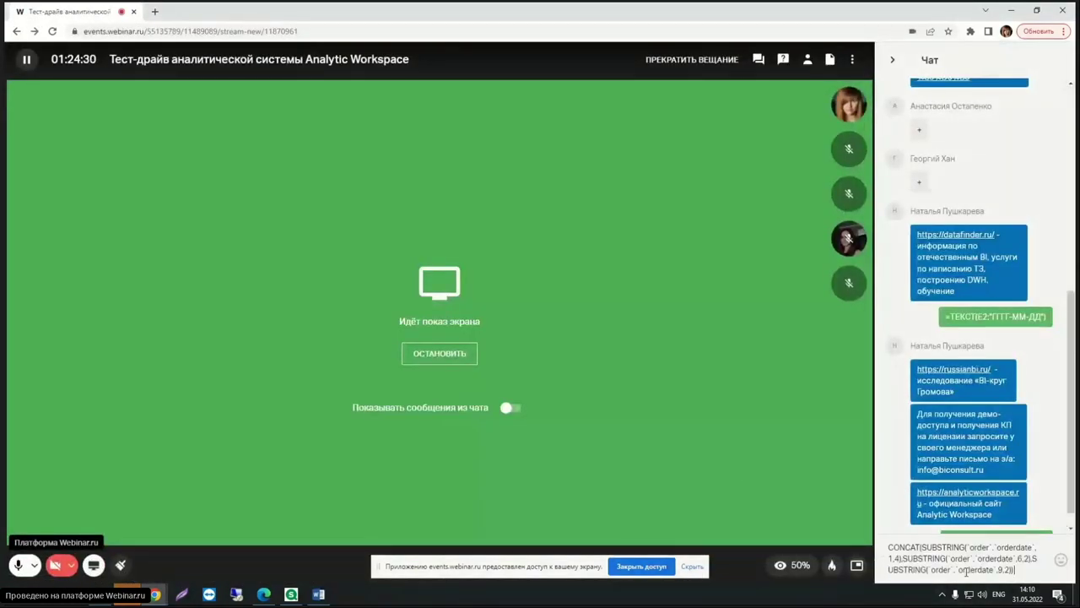
pyautogui.hotkey('ctrl', 'v')
pyautogui.press('Return')
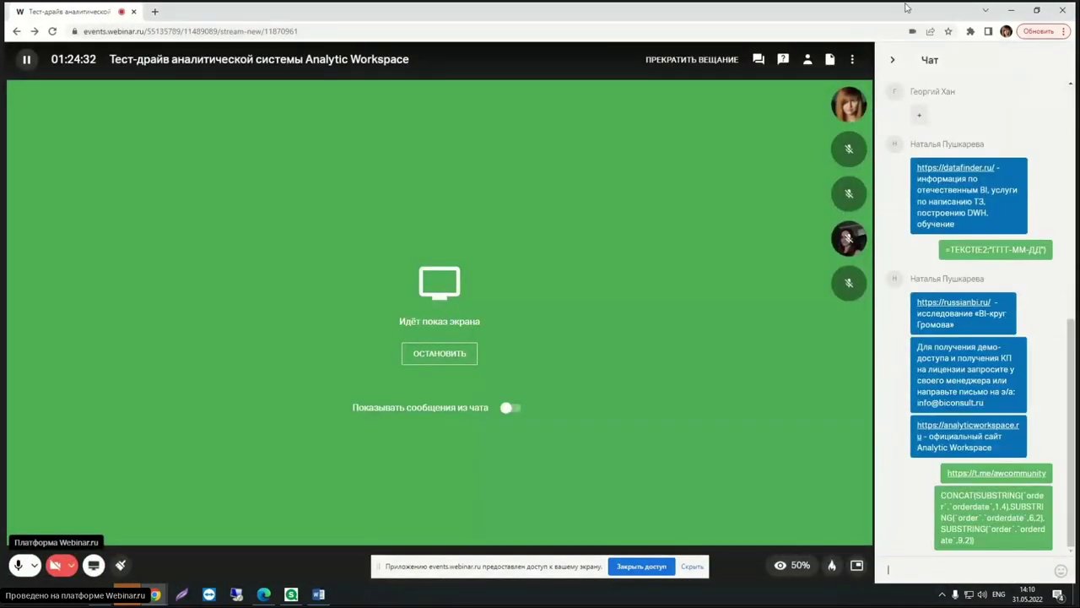
pyautogui.click(1020, 10)
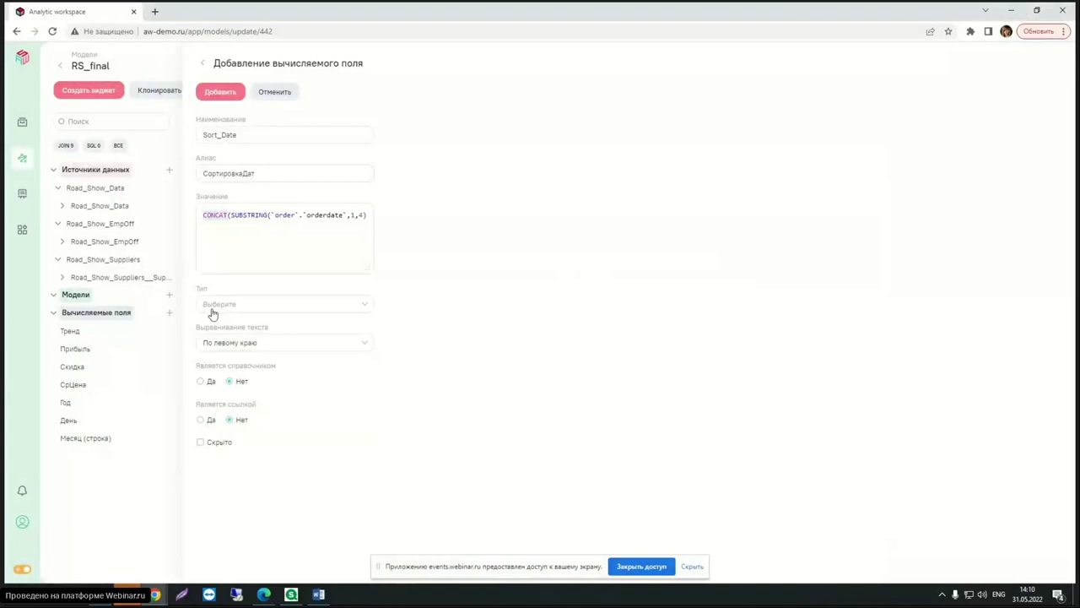
# Set the Sort_Date field type to Число (целое) and add it to the model.
pyautogui.click(250, 307)
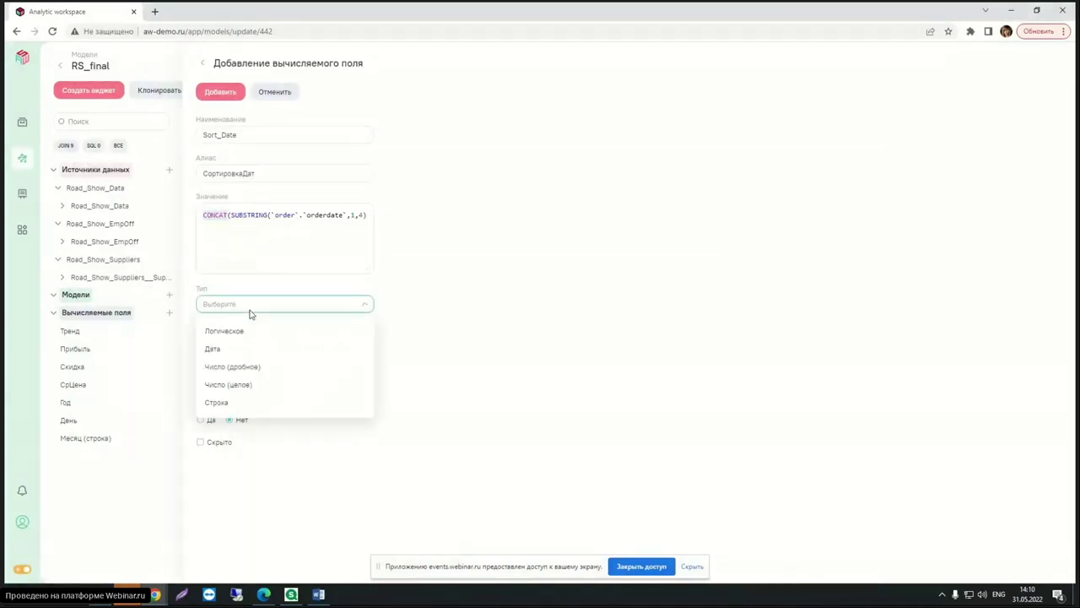
pyautogui.click(224, 386)
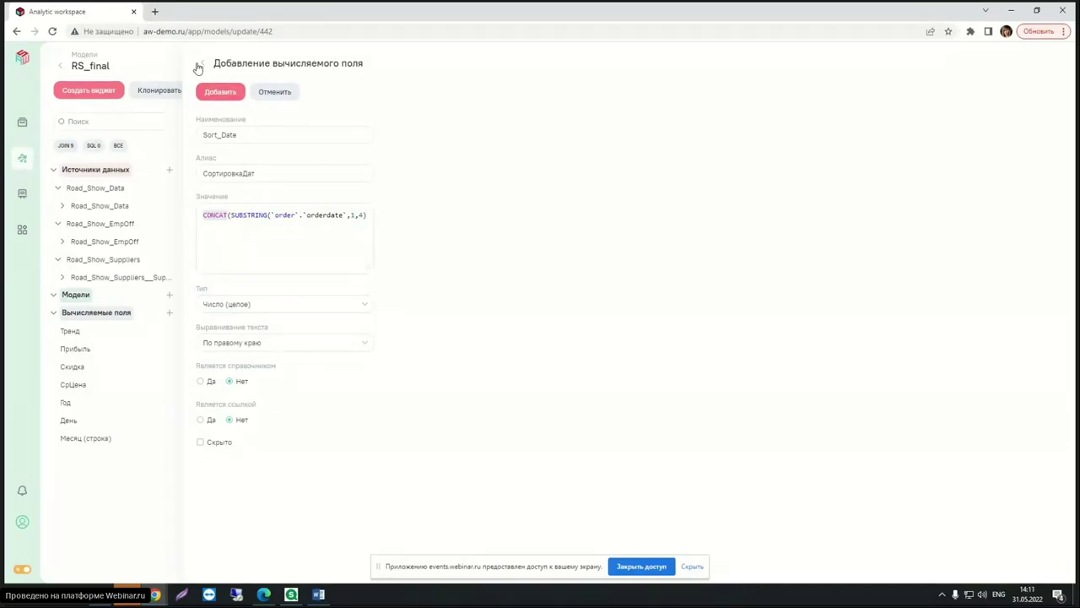
pyautogui.click(222, 98)
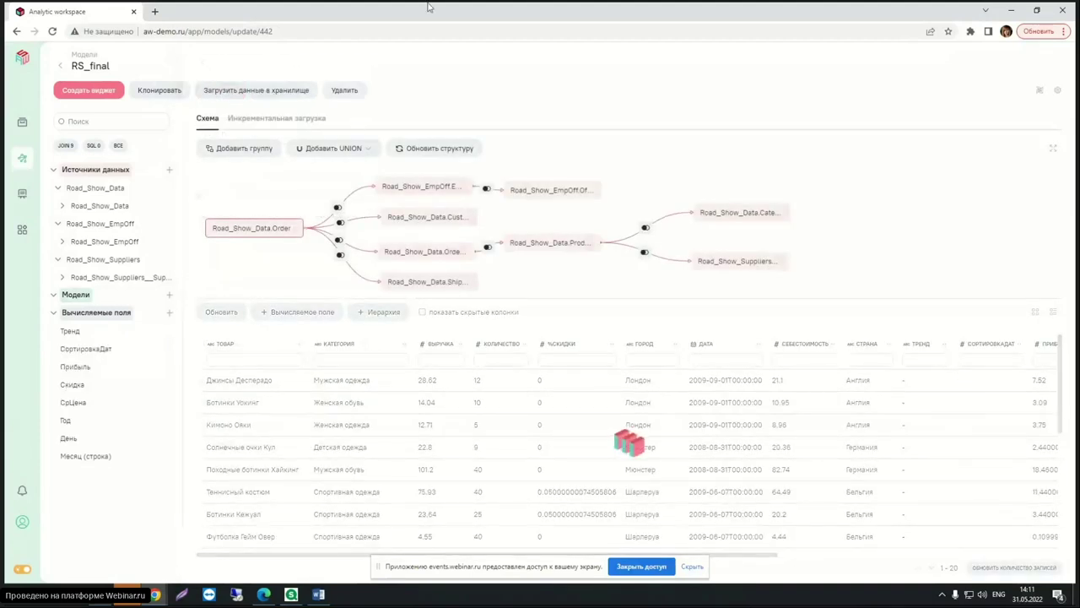
# Load RS_final's data into storage, then reopen the Новый виджет chart for editing.
pyautogui.click(240, 95)
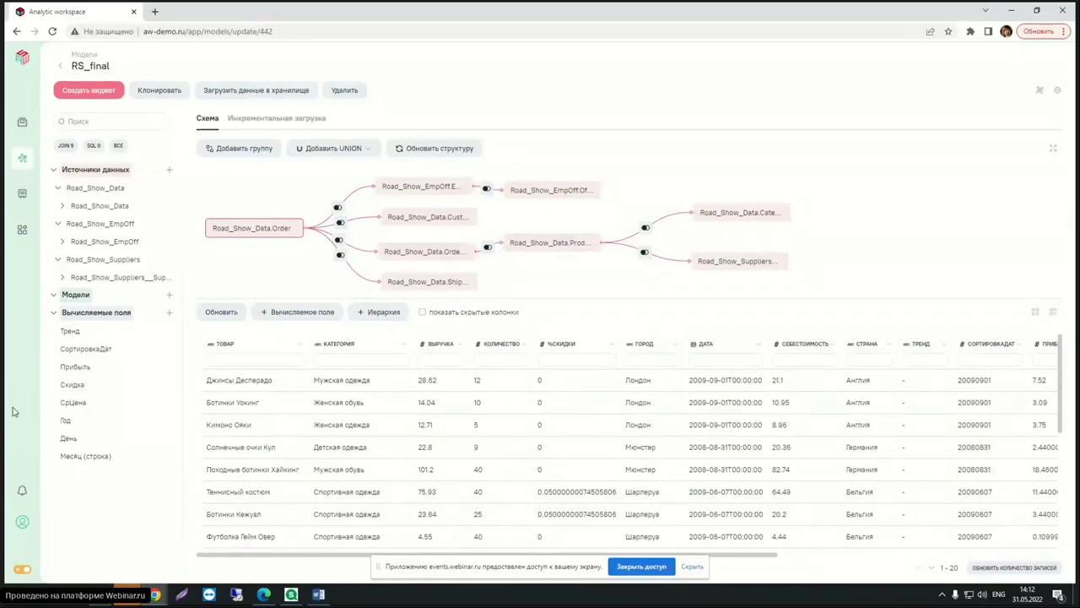
pyautogui.click(23, 161)
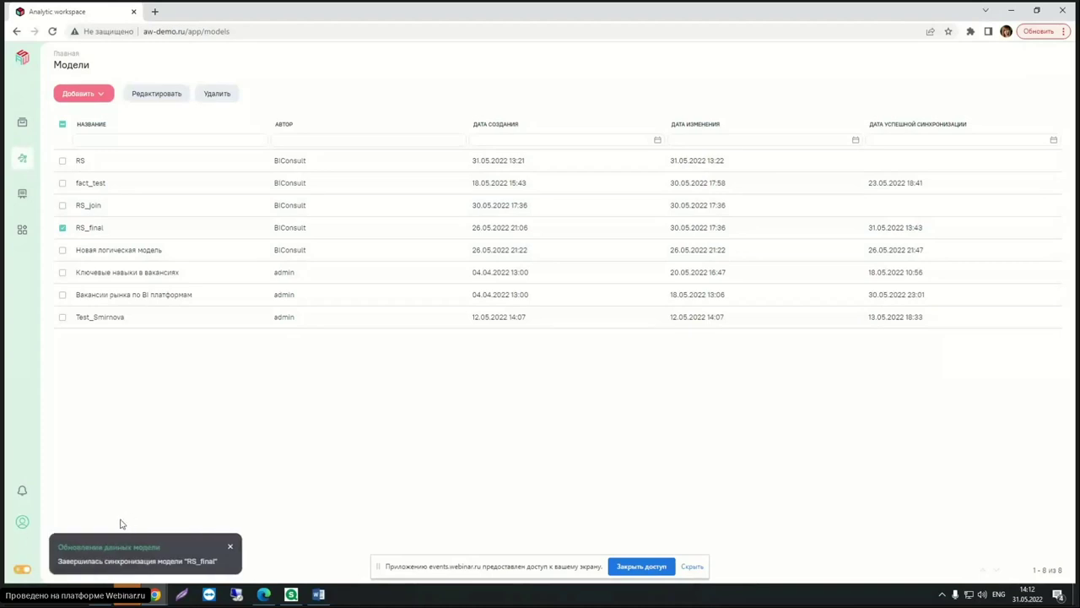
pyautogui.click(22, 194)
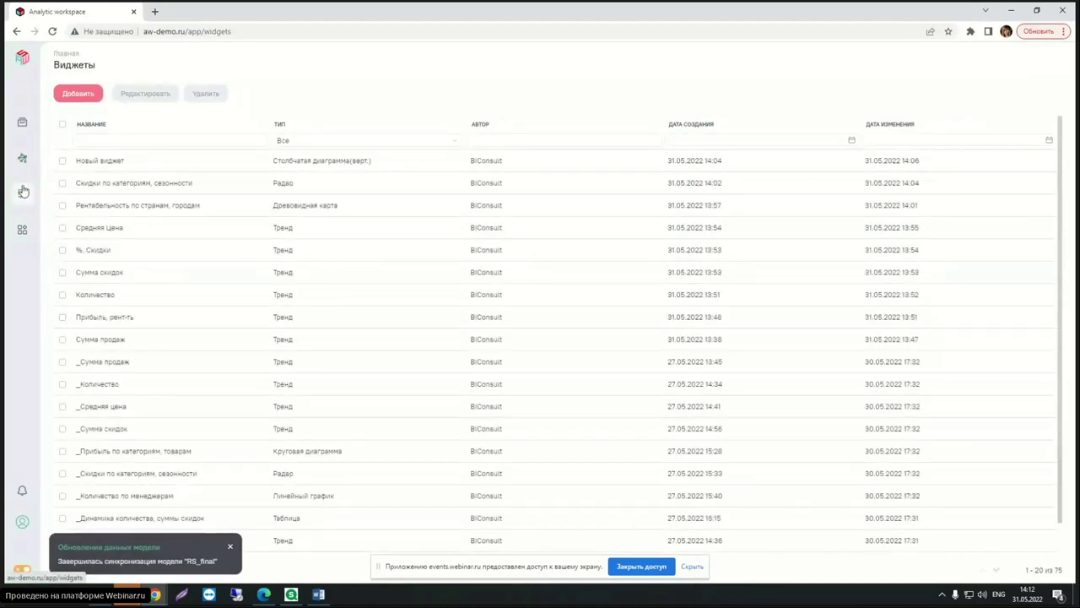
pyautogui.click(61, 161)
pyautogui.click(145, 93)
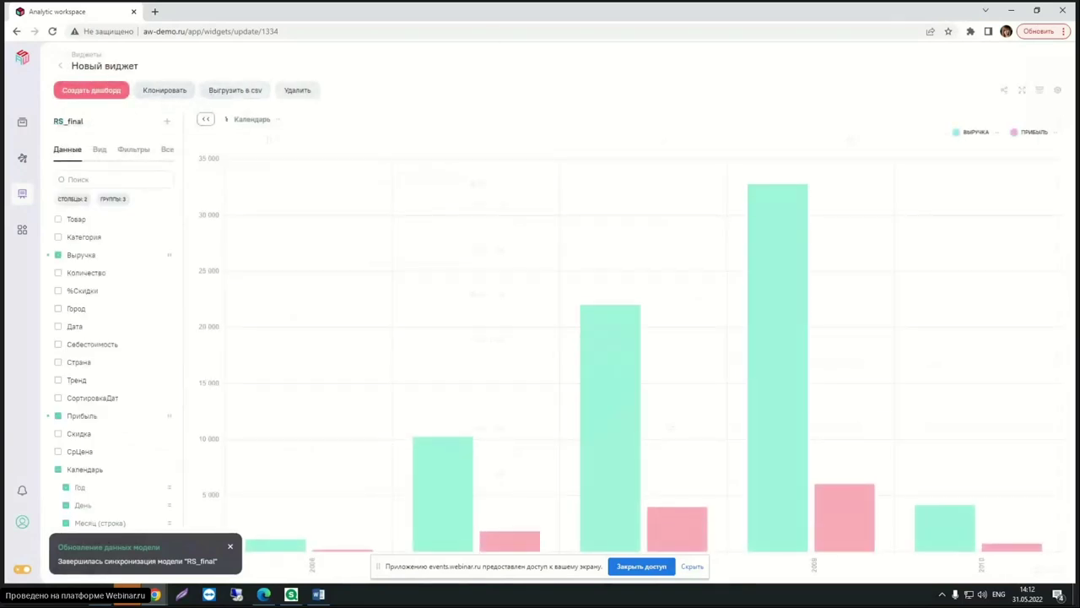
pyautogui.hotkey('alt', 'Tab')
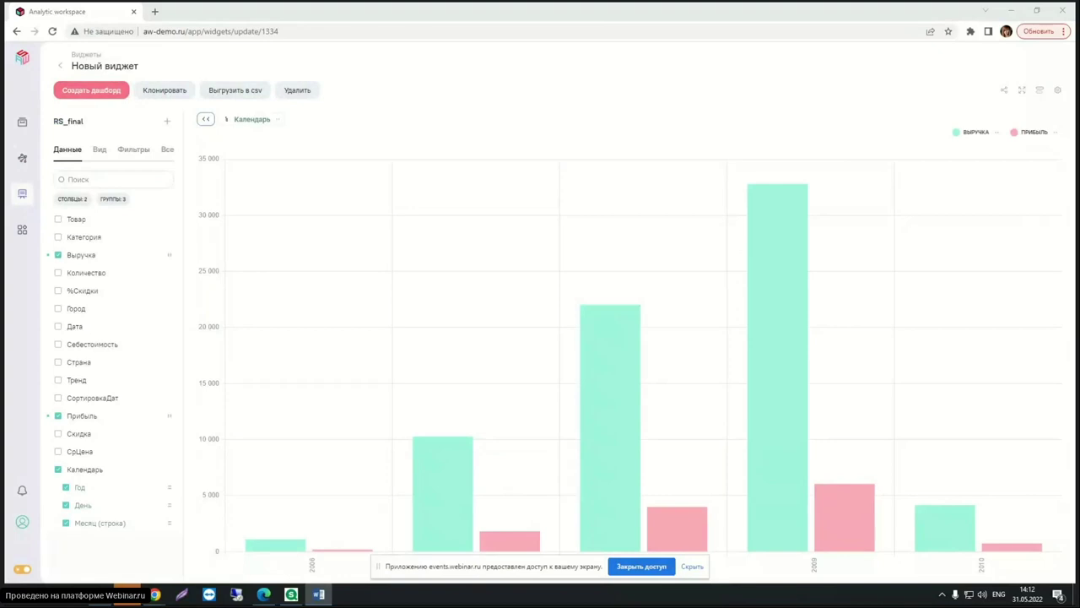
# Change the widget title to 'Динамика продаж, прибыли'.
pyautogui.click(108, 68)
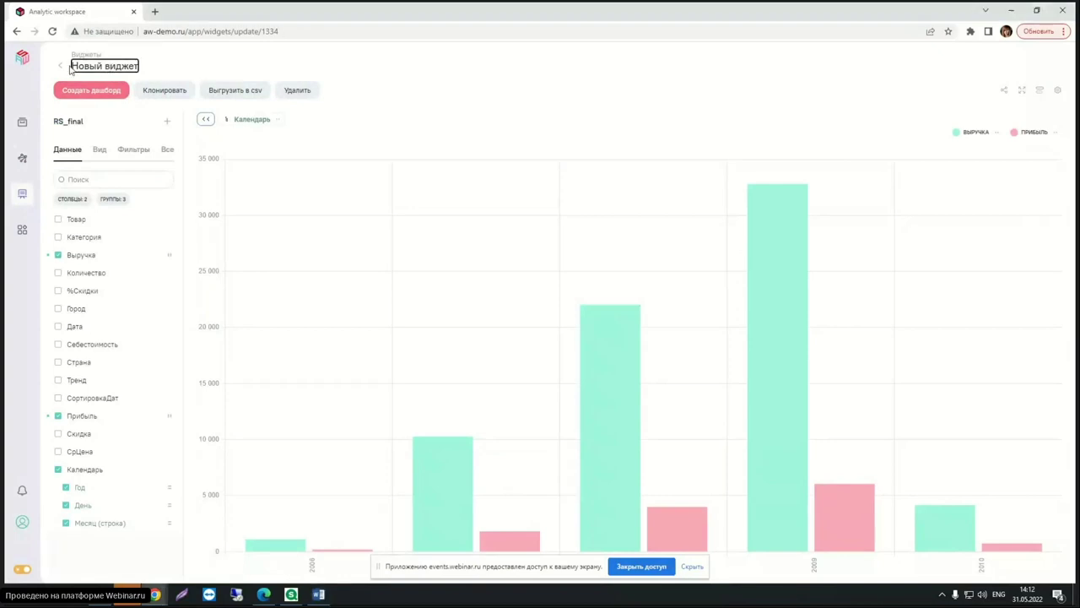
pyautogui.hotkey('ctrl', 'a')
pyautogui.write('Динамика продаж, прибыли')
pyautogui.press('Return')
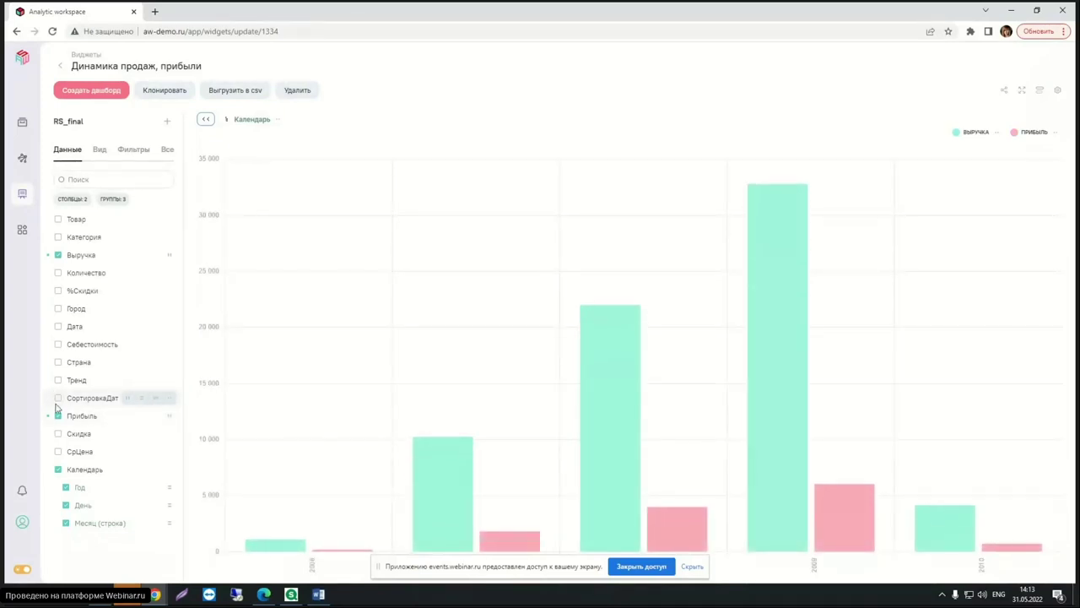
# Sort СортировкаДат in ascending order (По возрастанию).
pyautogui.click(170, 402)
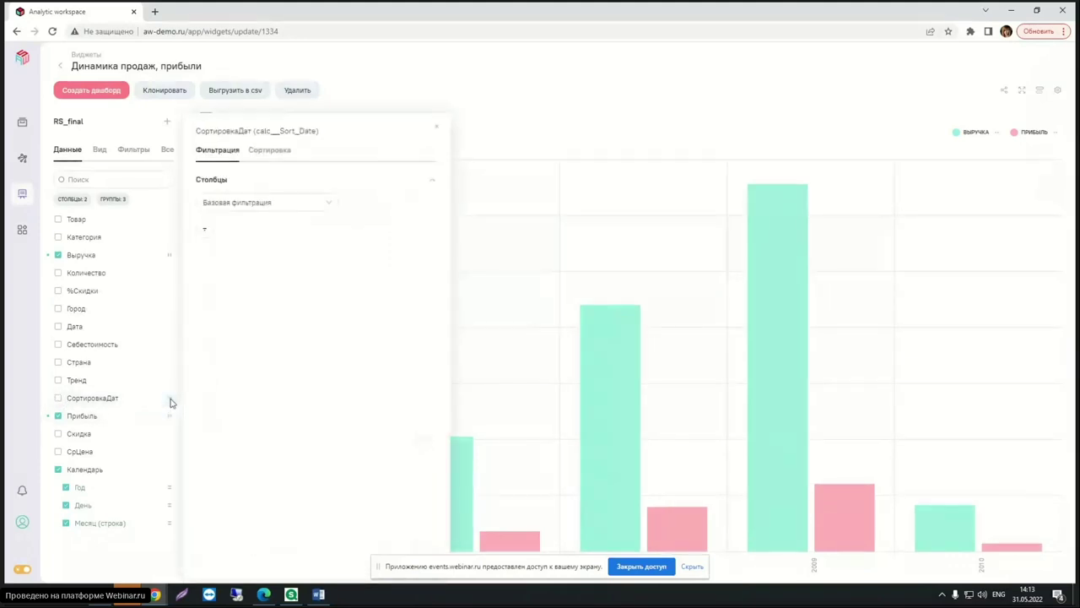
pyautogui.click(269, 152)
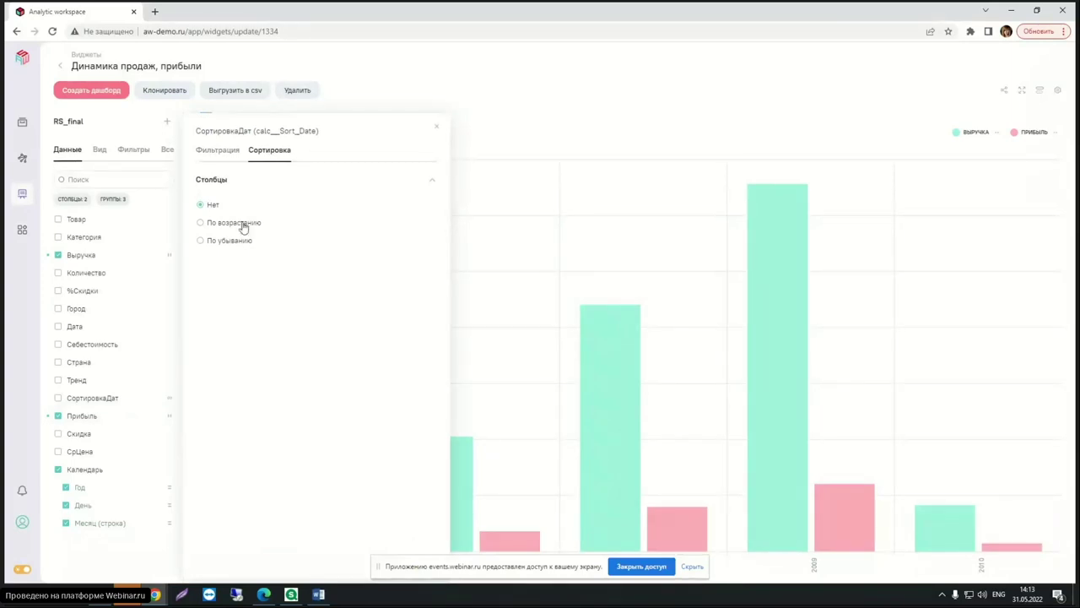
pyautogui.click(242, 225)
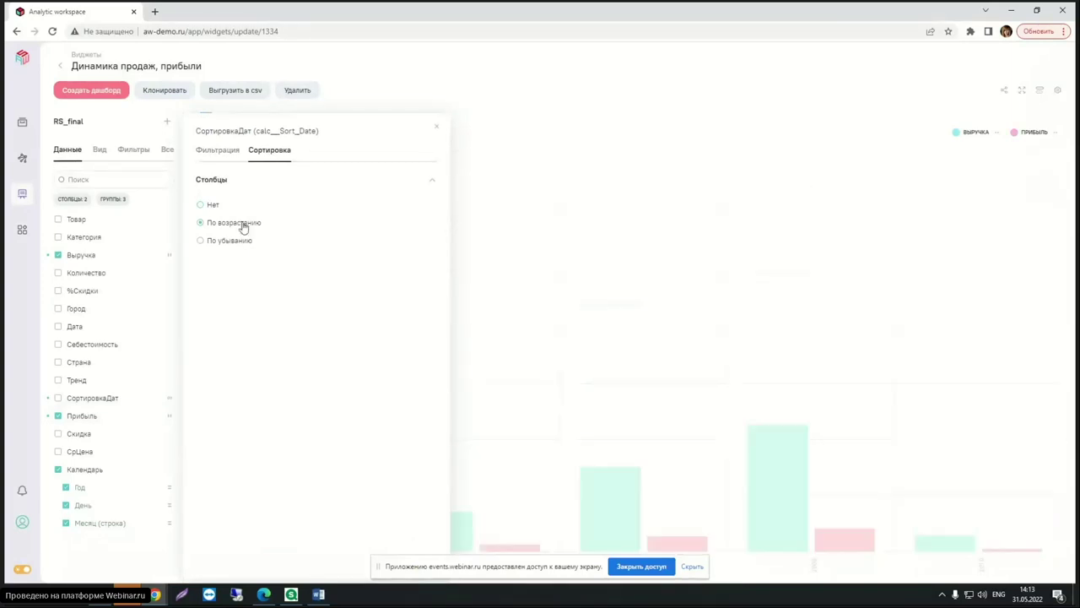
pyautogui.click(226, 159)
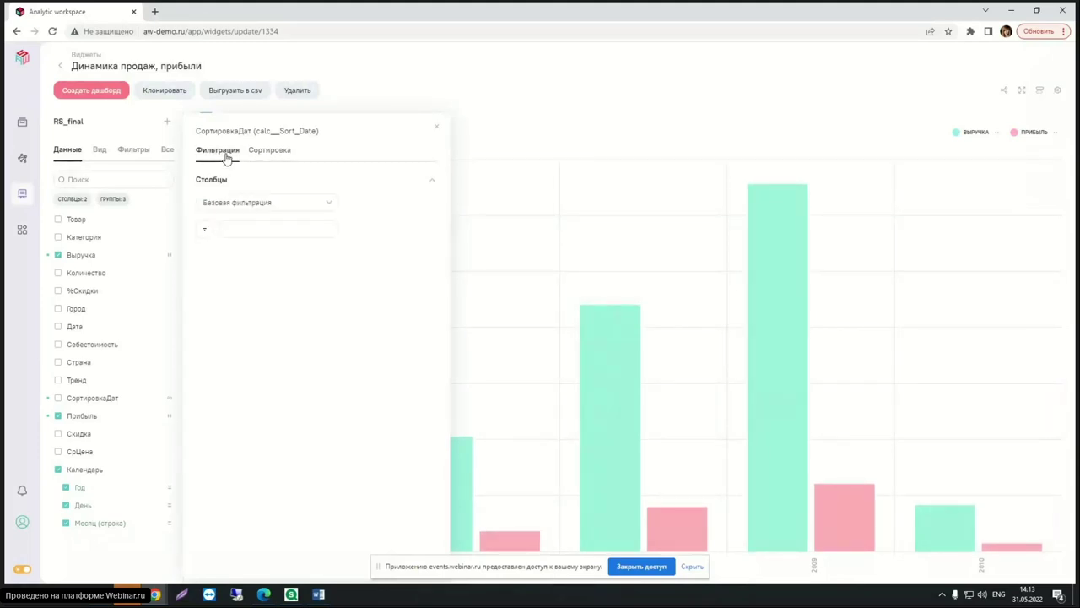
# Switch to Расширенная фильтрация and add the condition Год ≥ 2007.
pyautogui.click(329, 201)
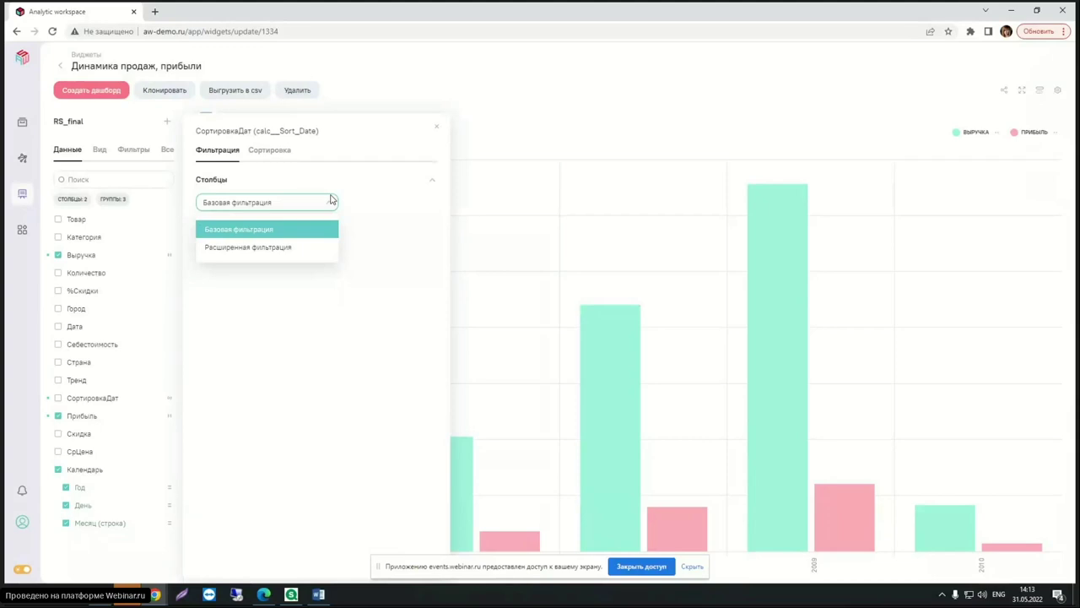
pyautogui.click(250, 248)
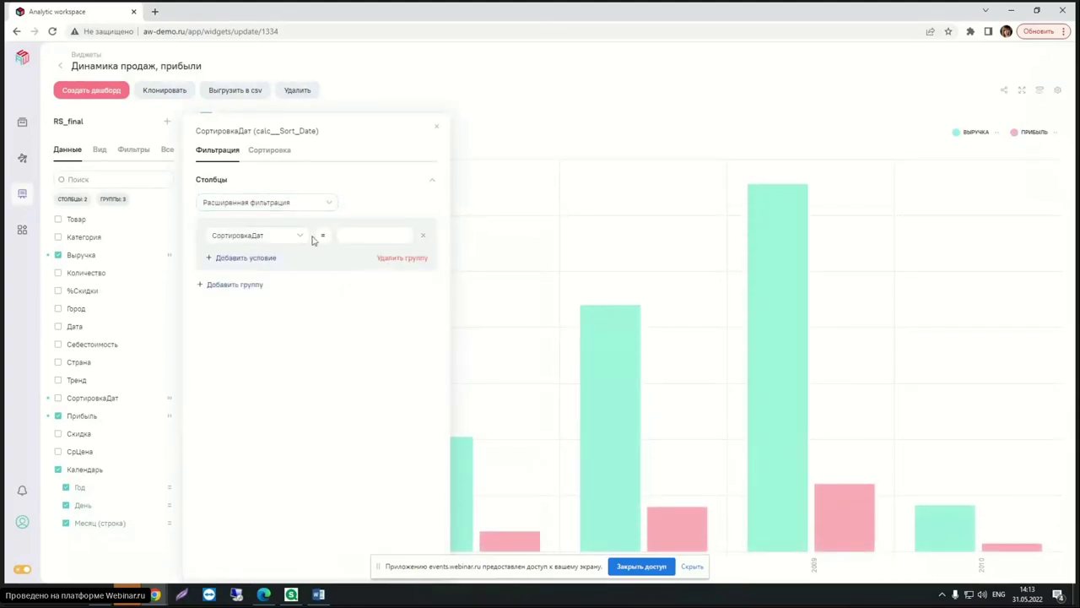
pyautogui.click(300, 237)
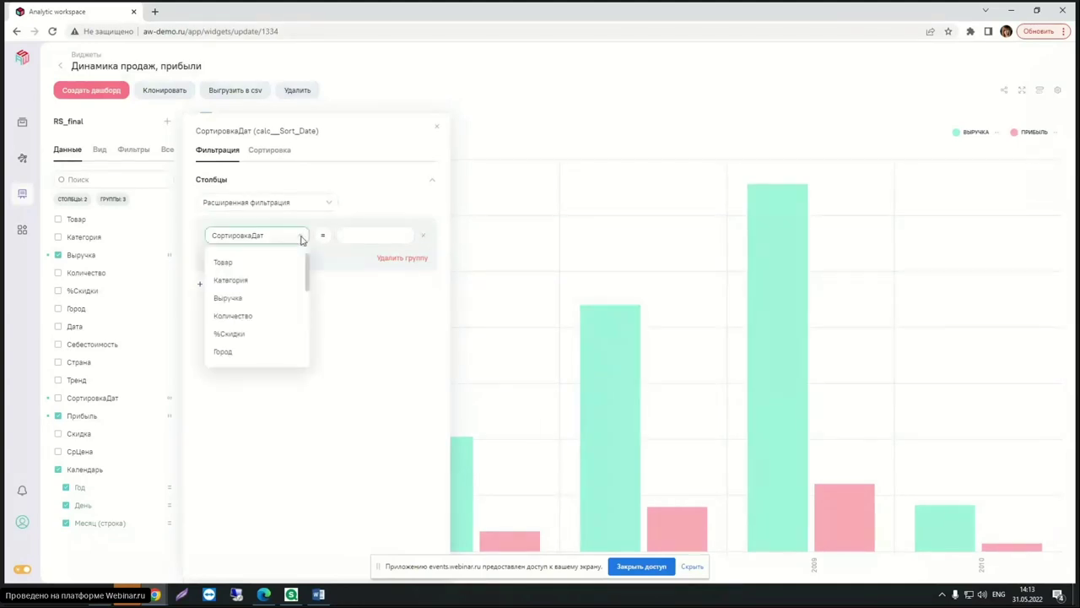
pyautogui.scroll(-3, 225, 357)
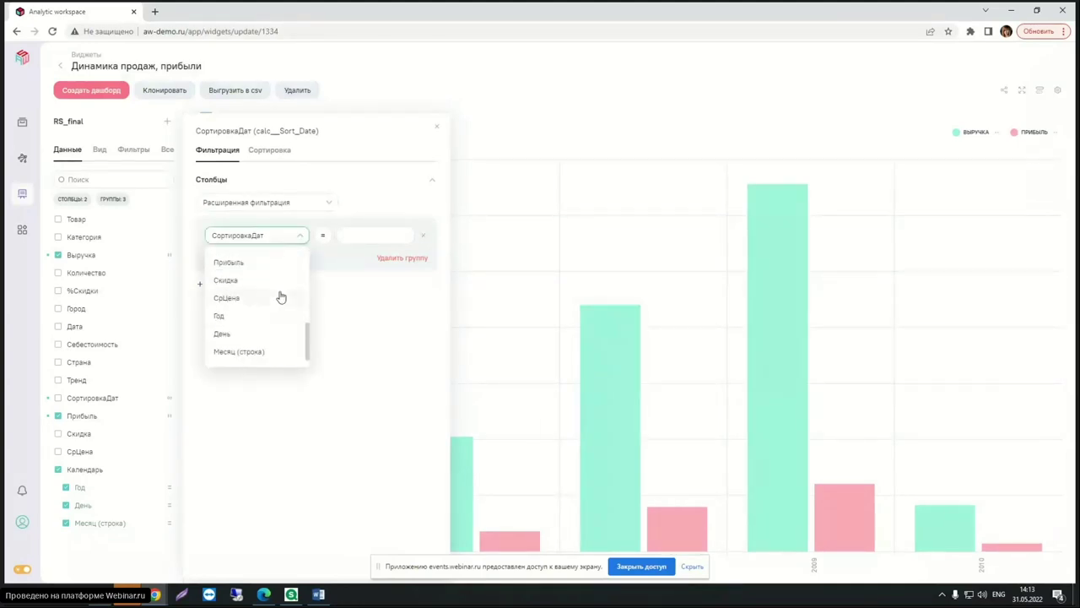
pyautogui.click(230, 315)
pyautogui.click(380, 235)
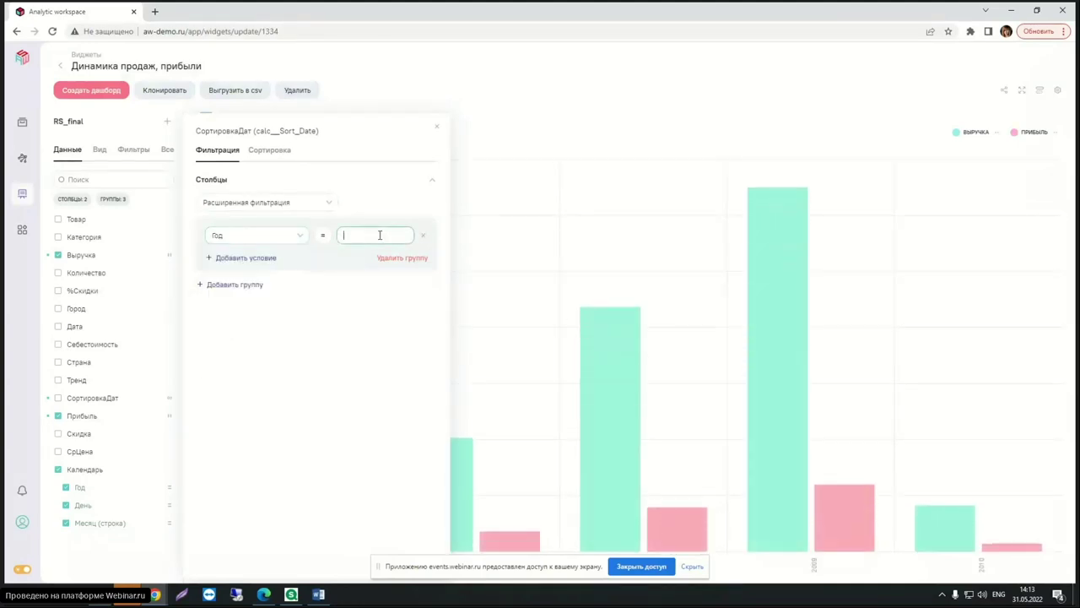
pyautogui.click(326, 235)
pyautogui.click(350, 297)
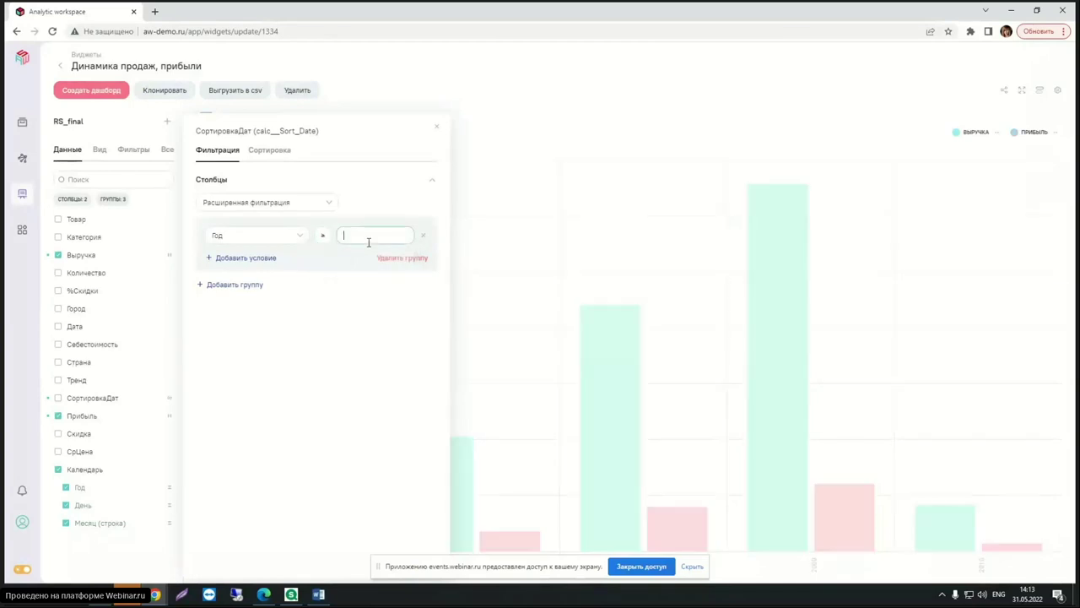
pyautogui.write('2007')
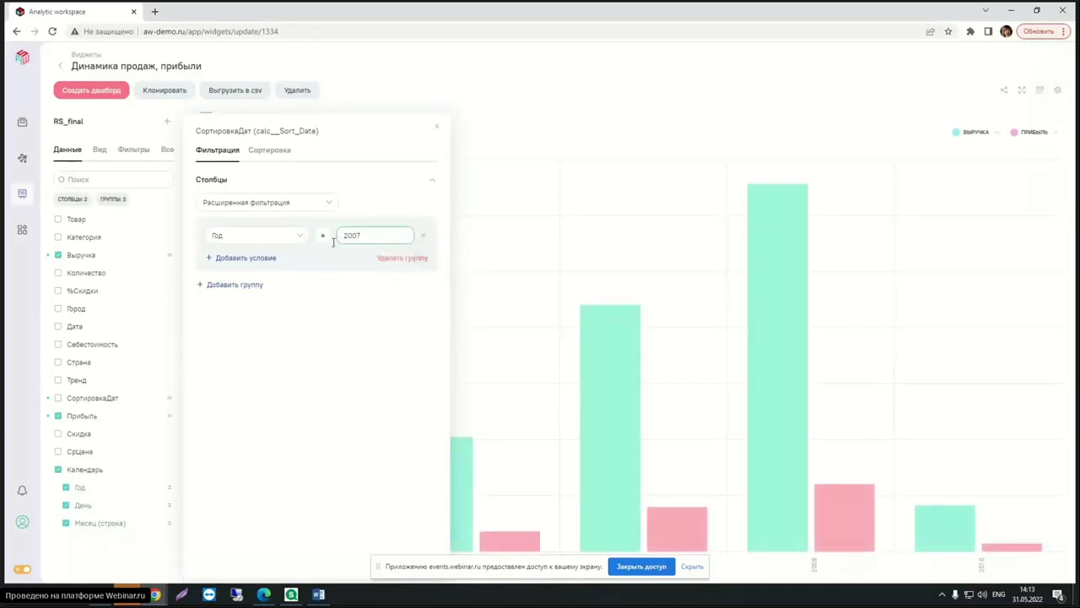
# Add a second condition Год ≤ 2009 and apply the filter.
pyautogui.click(242, 258)
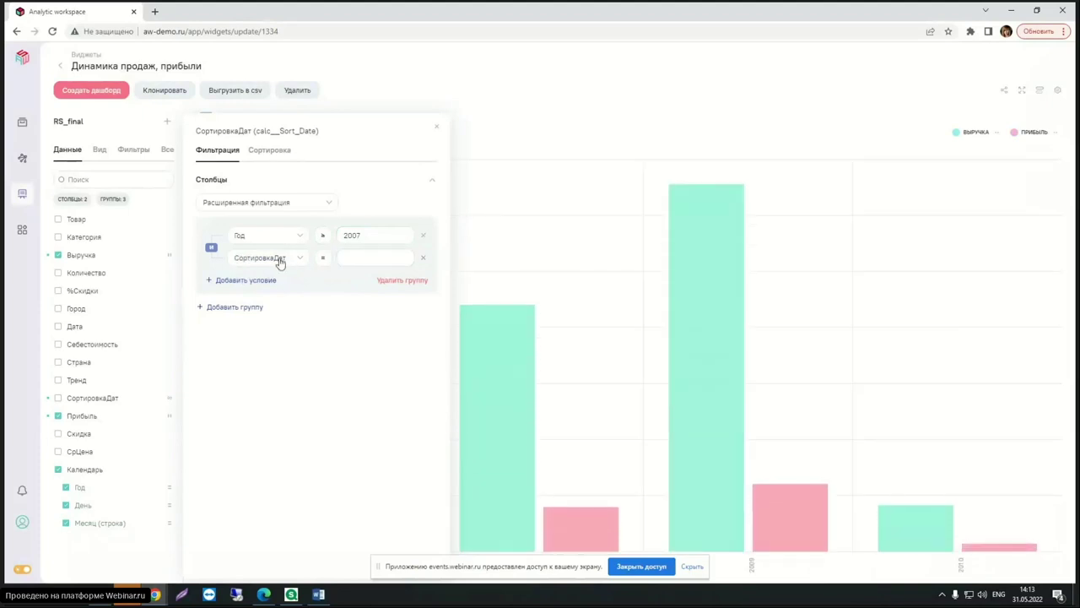
pyautogui.click(280, 259)
pyautogui.scroll(-5, 255, 337)
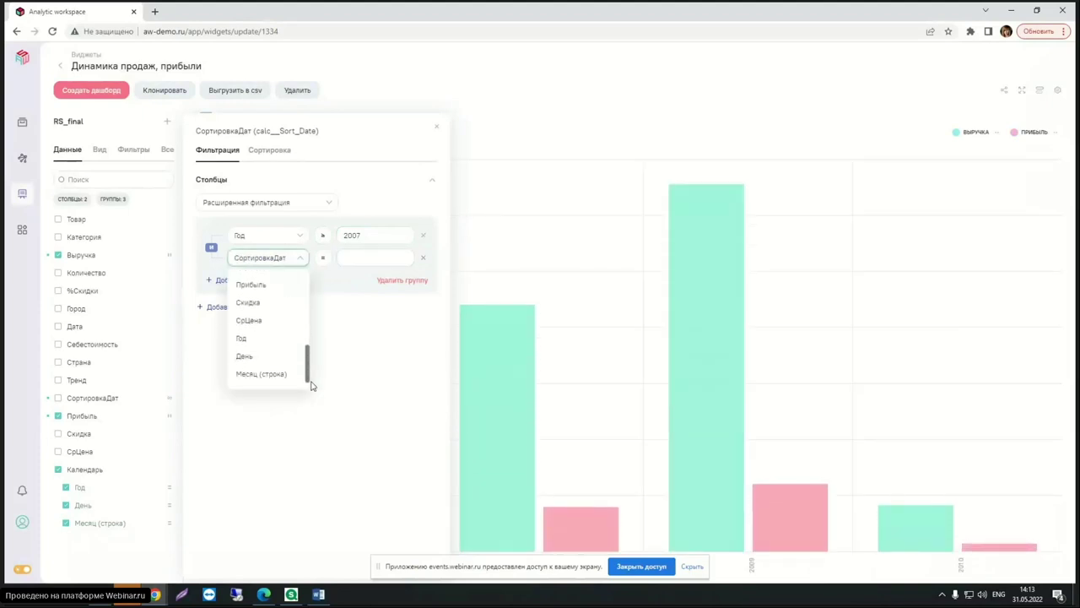
pyautogui.click(255, 339)
pyautogui.click(322, 257)
pyautogui.click(334, 337)
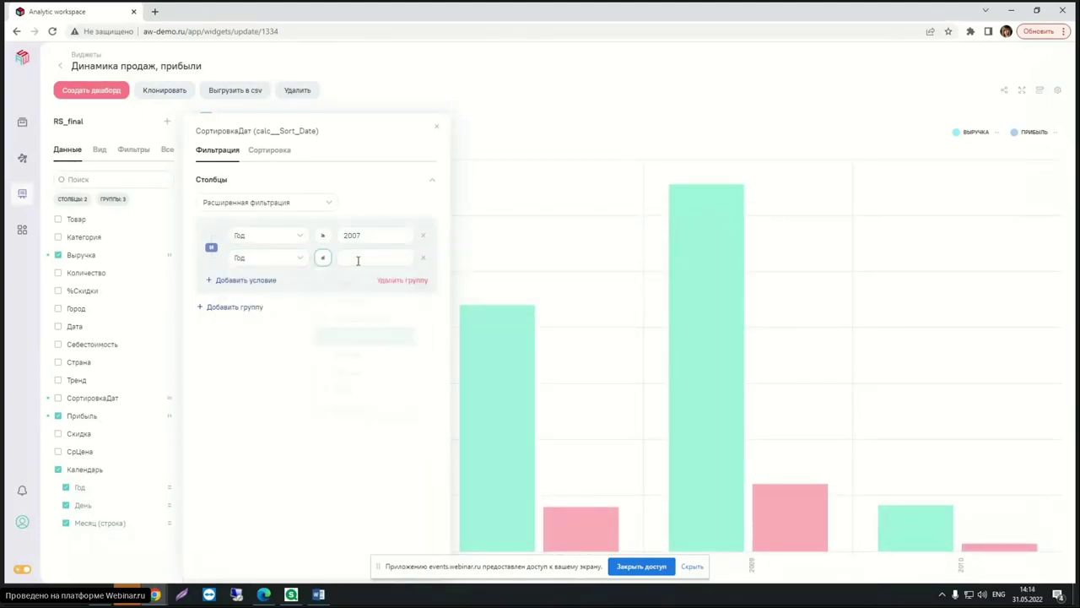
pyautogui.click(358, 260)
pyautogui.write('2009')
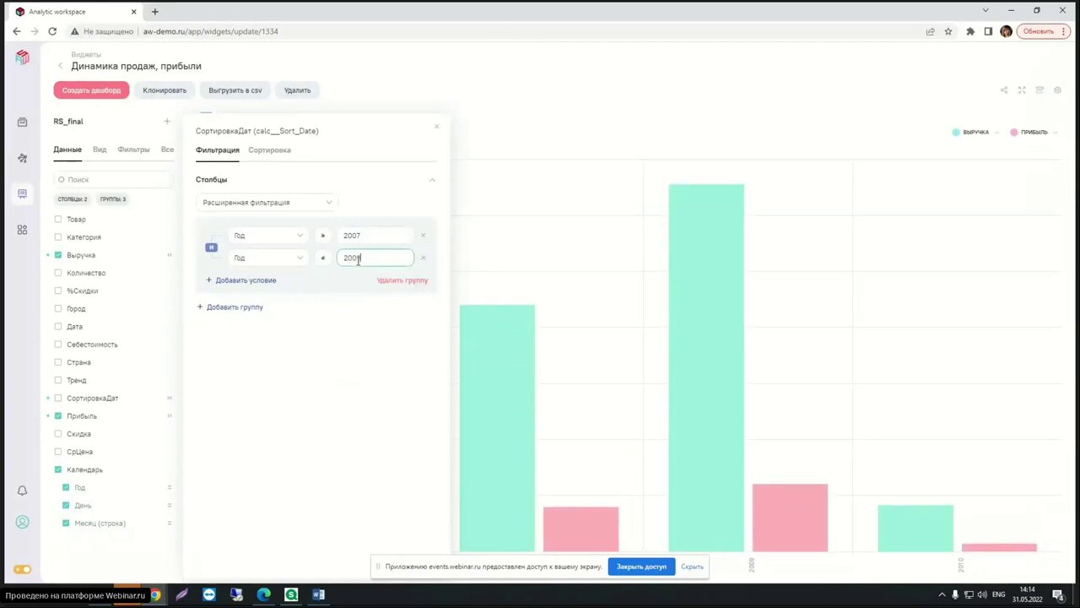
pyautogui.click(436, 126)
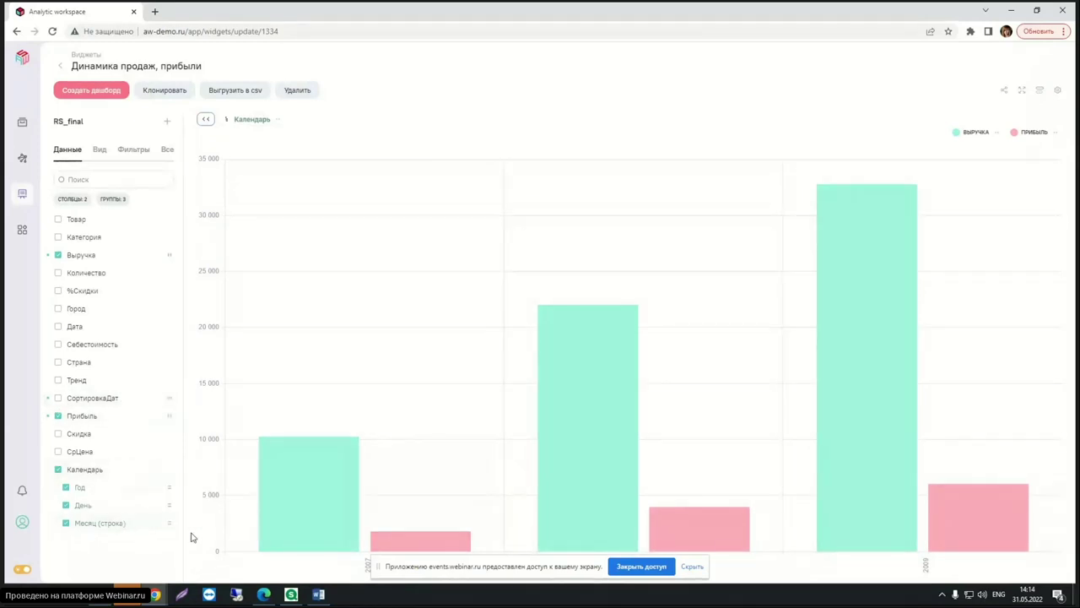
# Drill into the 2007 bar and then January, then go back to the Виджеты list.
pyautogui.moveTo(324, 546)
pyautogui.click(326, 508)
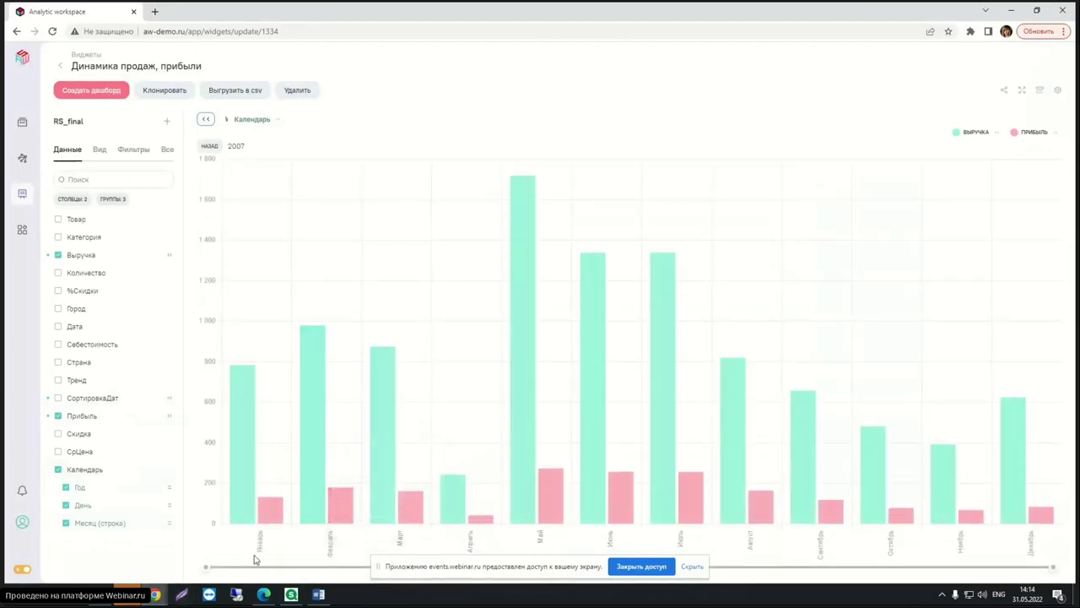
pyautogui.click(243, 487)
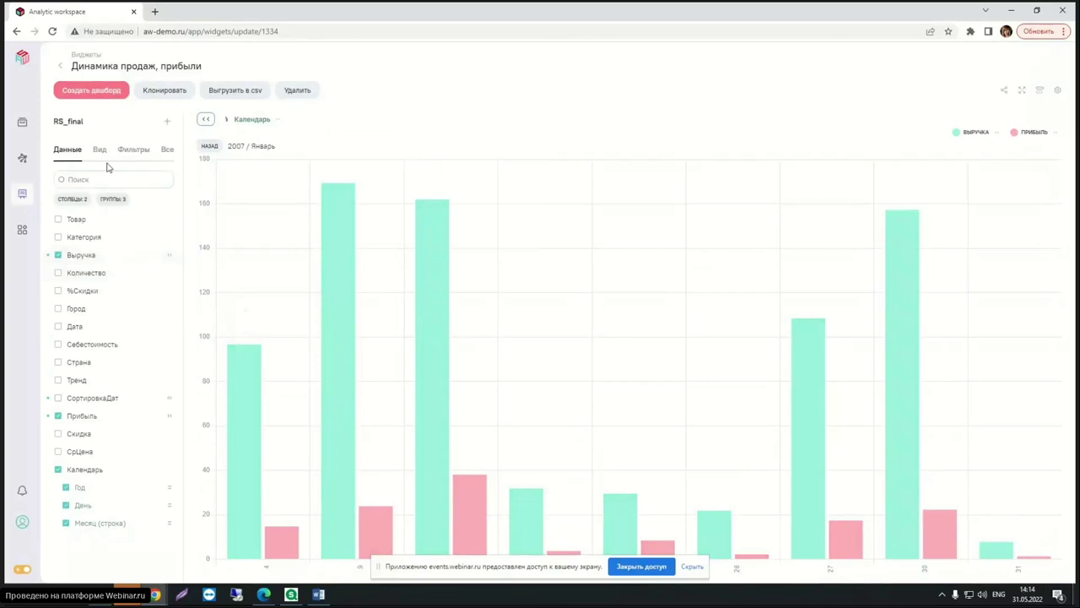
pyautogui.click(60, 66)
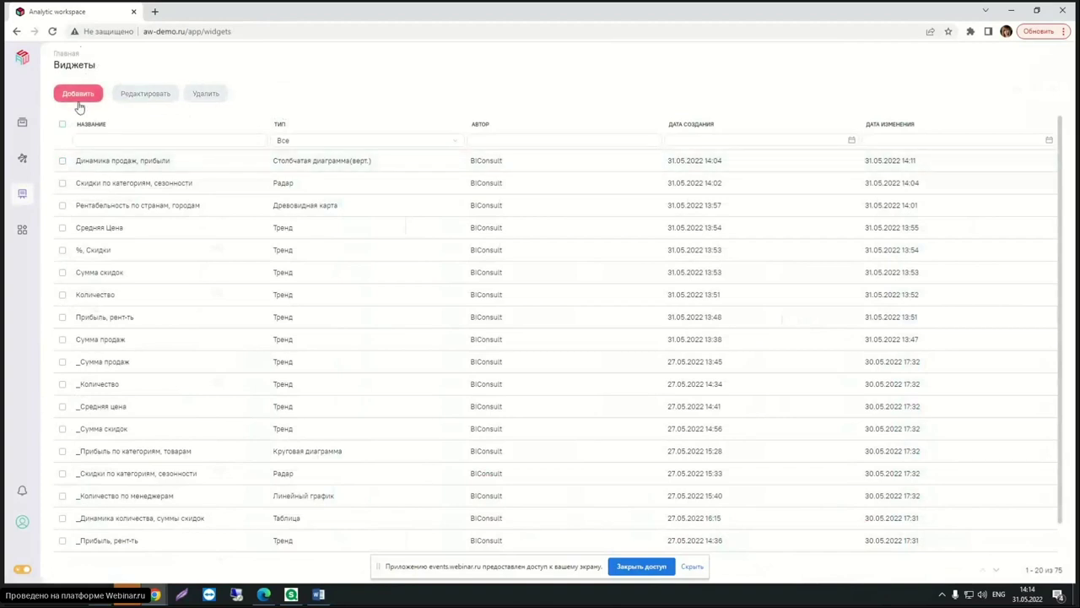
# Create a new widget with RS_final attached as its data model.
pyautogui.click(79, 99)
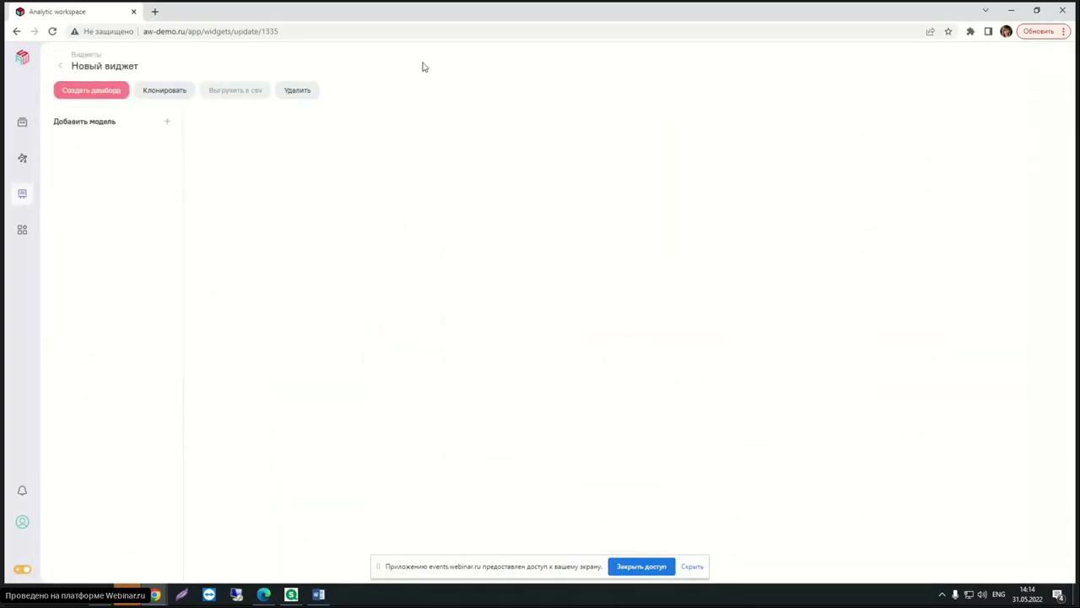
pyautogui.click(166, 120)
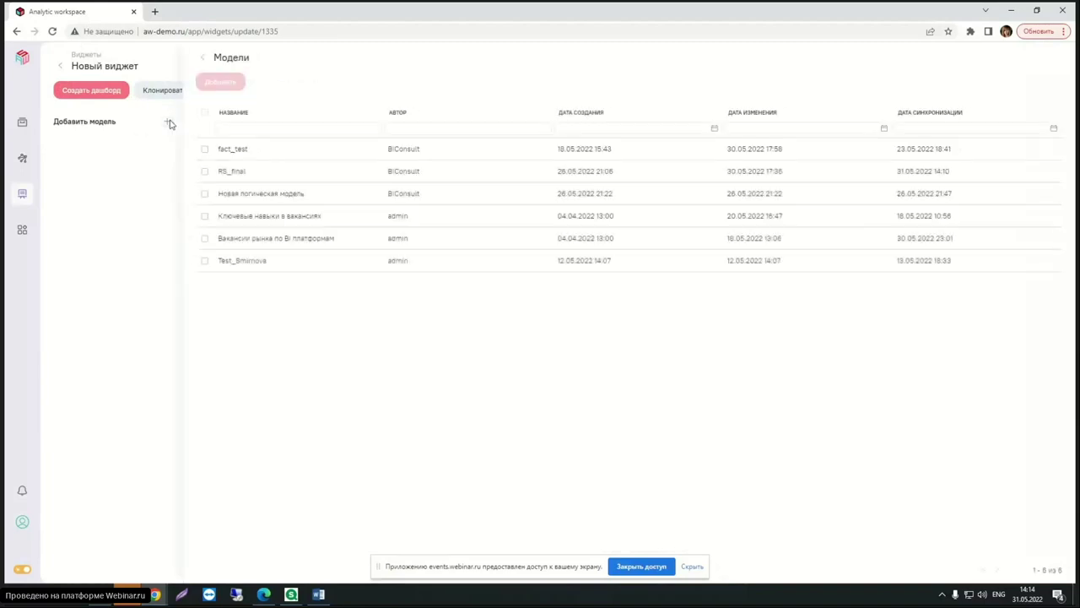
pyautogui.click(204, 172)
pyautogui.click(221, 82)
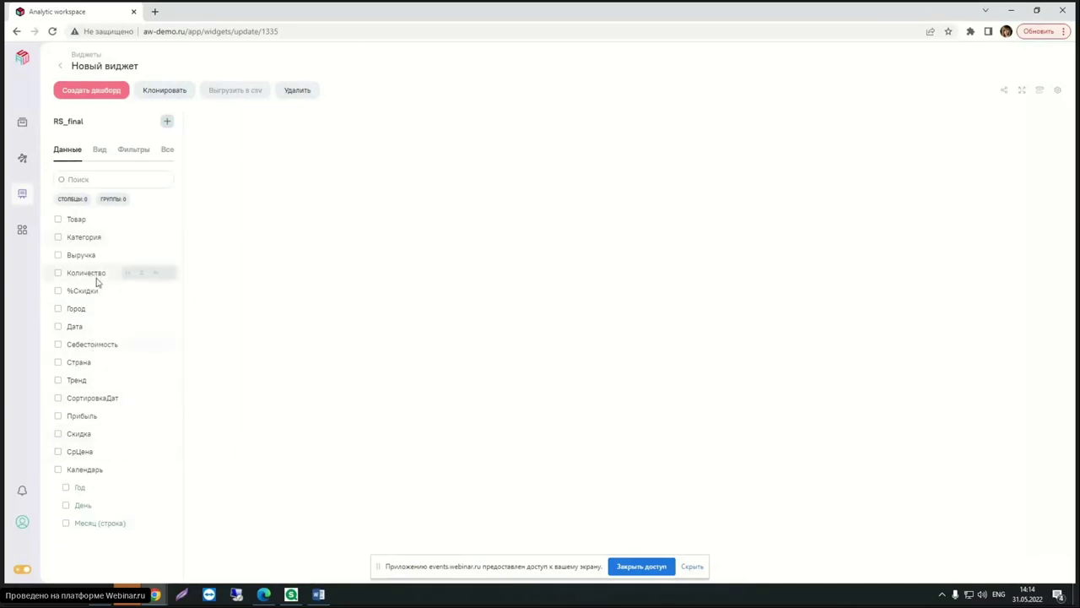
# Add the Количество field to the table, aggregated as Сумма.
pyautogui.click(86, 179)
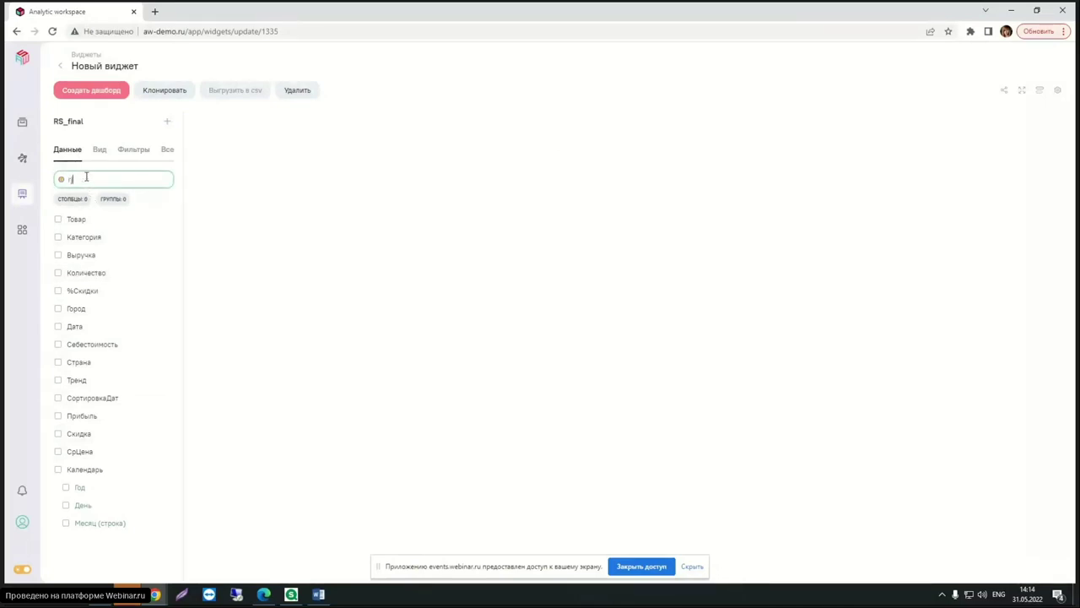
pyautogui.press('BackSpace')
pyautogui.hotkey('alt', 'shift')
pyautogui.write('кол')
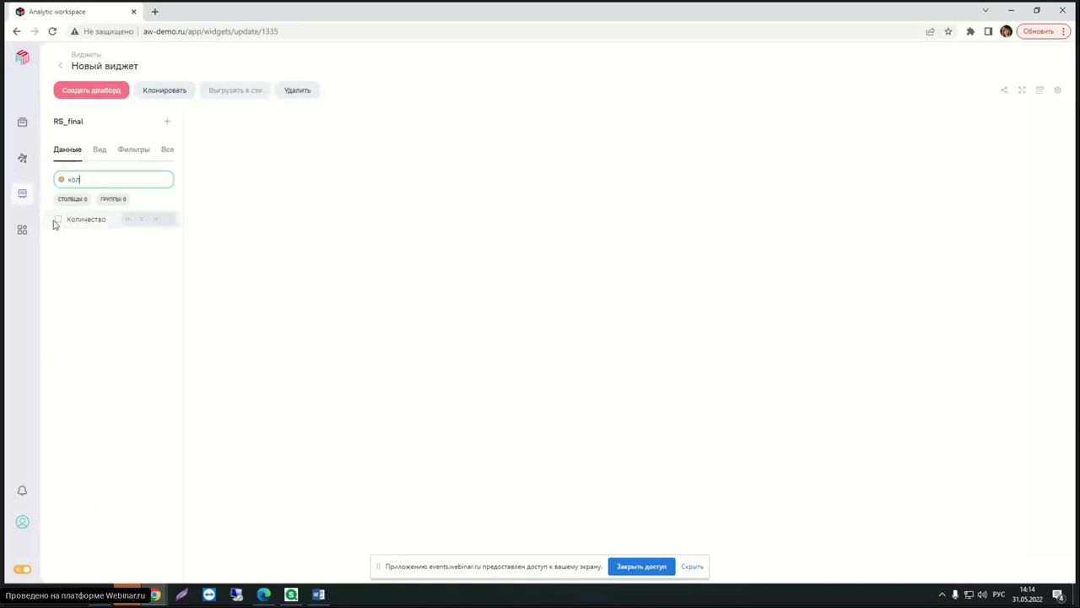
pyautogui.click(129, 221)
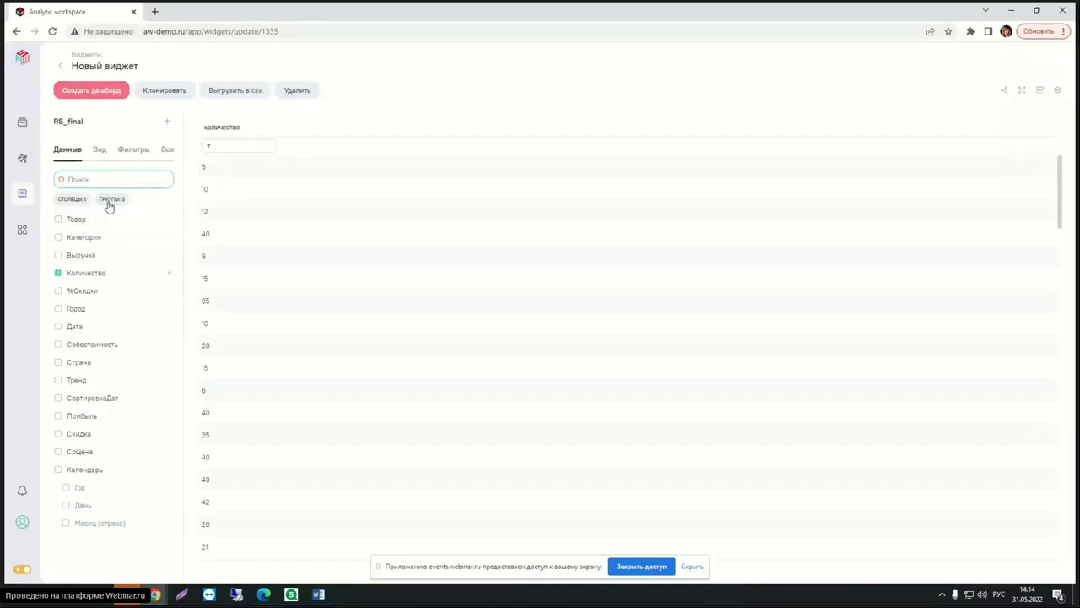
pyautogui.click(170, 273)
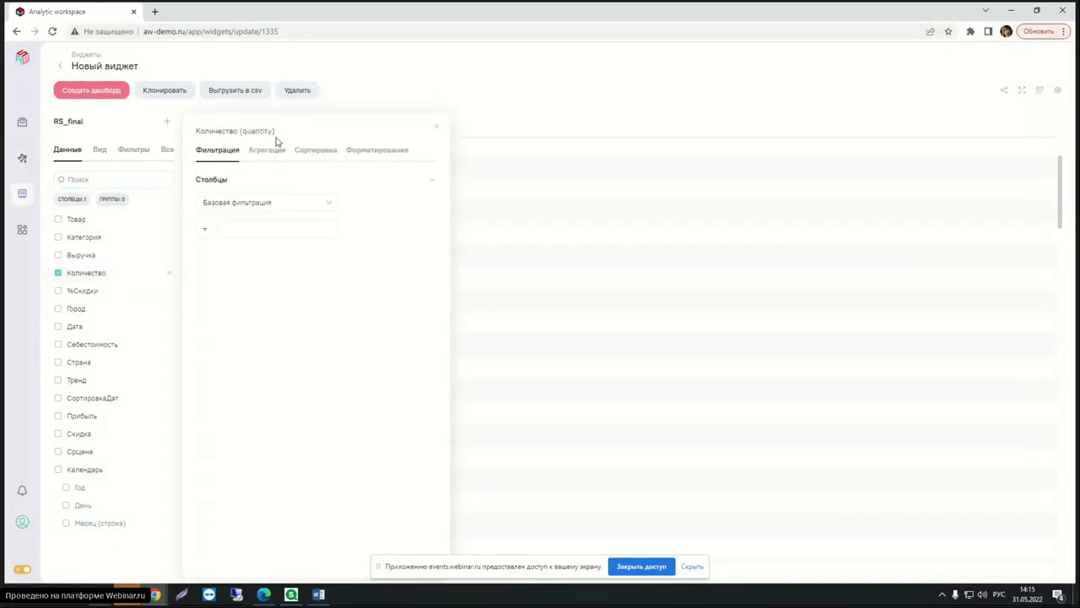
pyautogui.click(268, 149)
pyautogui.click(211, 307)
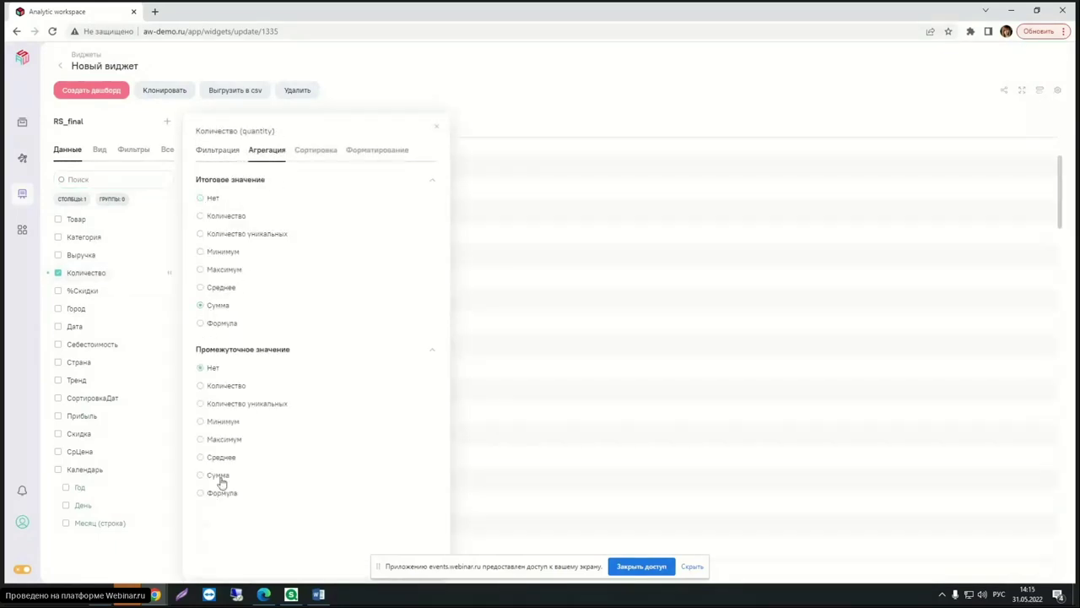
pyautogui.click(222, 478)
pyautogui.click(436, 126)
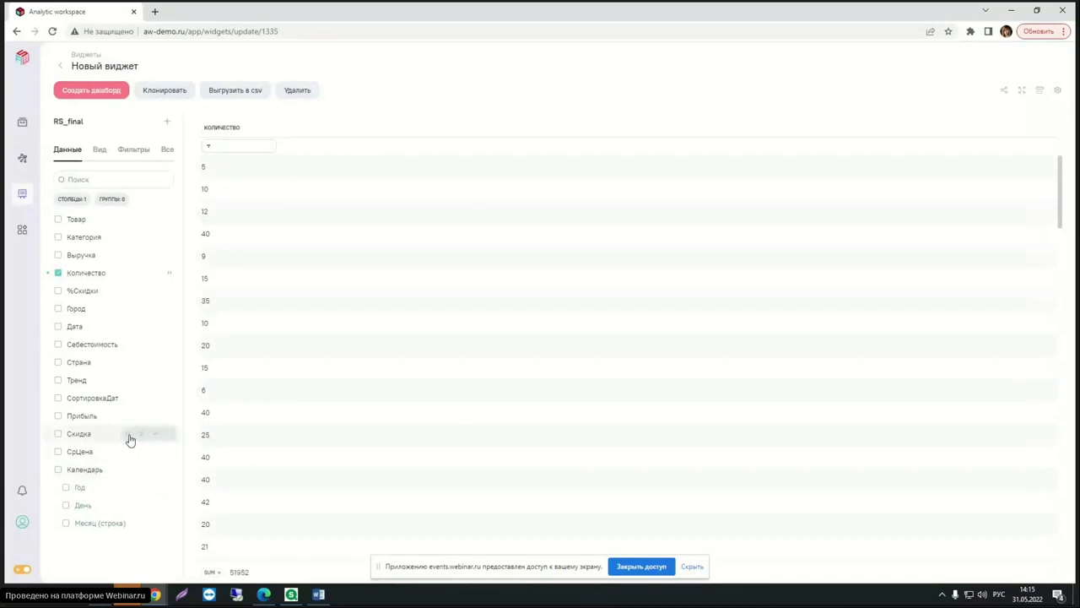
# Add the Скидка field and group the rows by Календарь > Год.
pyautogui.click(128, 436)
pyautogui.click(169, 434)
pyautogui.click(257, 151)
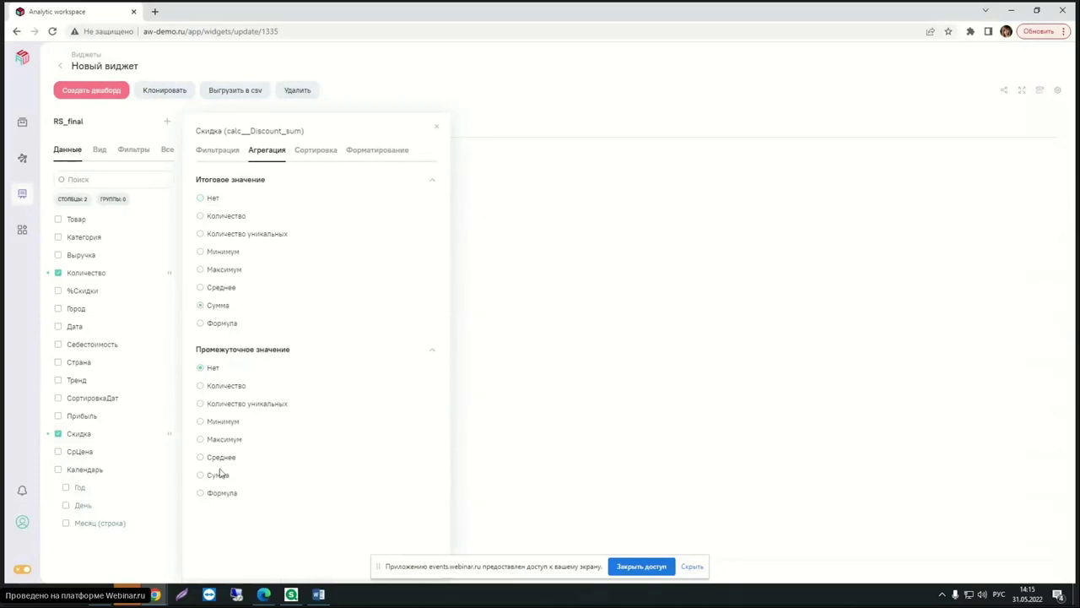
pyautogui.click(436, 125)
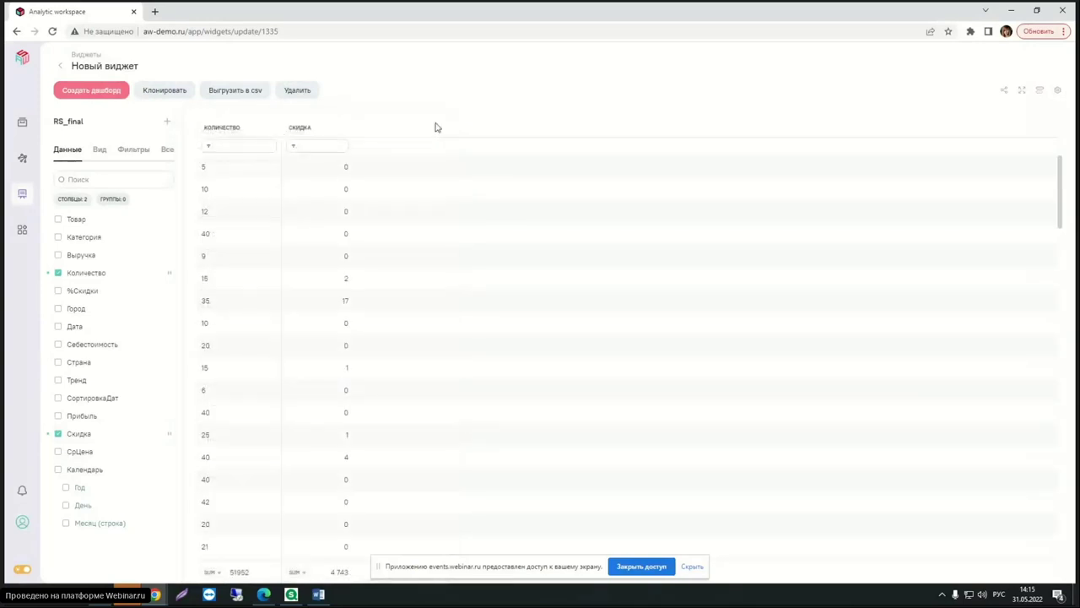
pyautogui.click(140, 491)
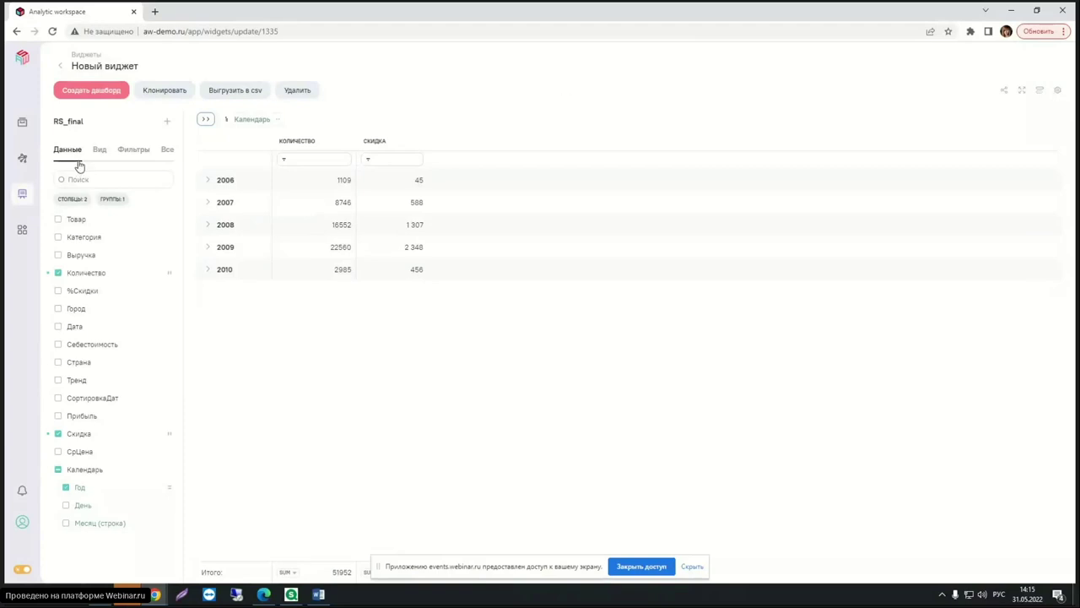
# Add an aggregate formatting rule to Количество with a gradient bar fill.
pyautogui.click(169, 274)
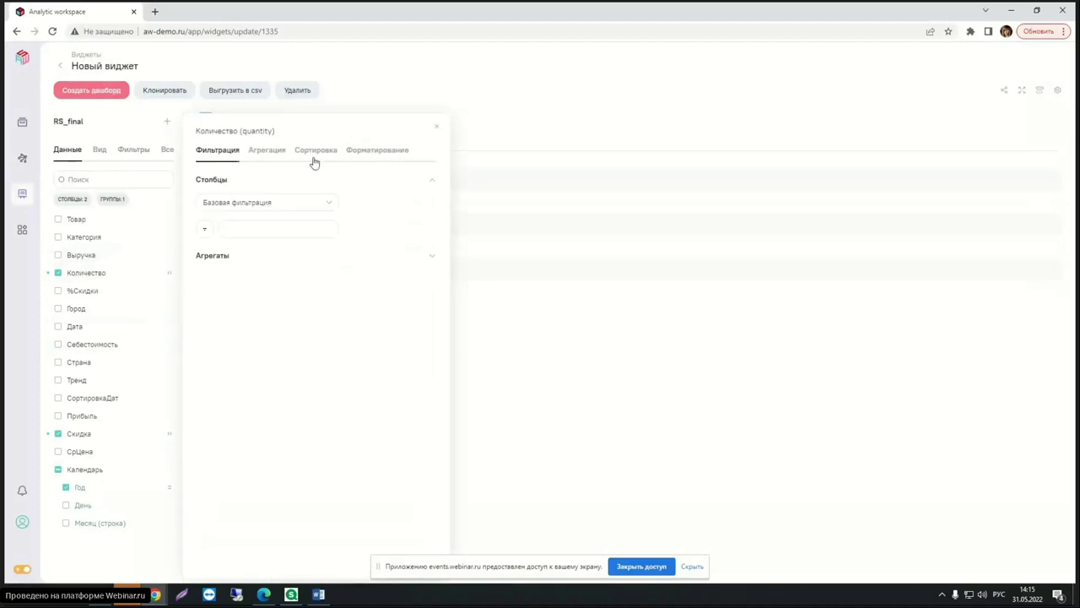
pyautogui.click(386, 151)
pyautogui.click(203, 238)
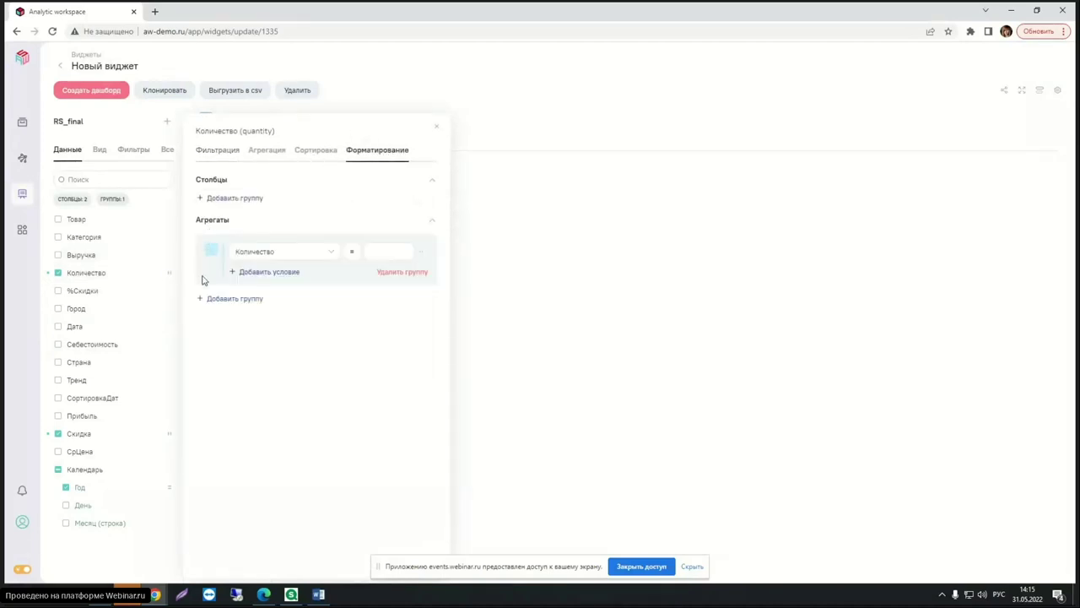
pyautogui.click(211, 251)
pyautogui.click(219, 460)
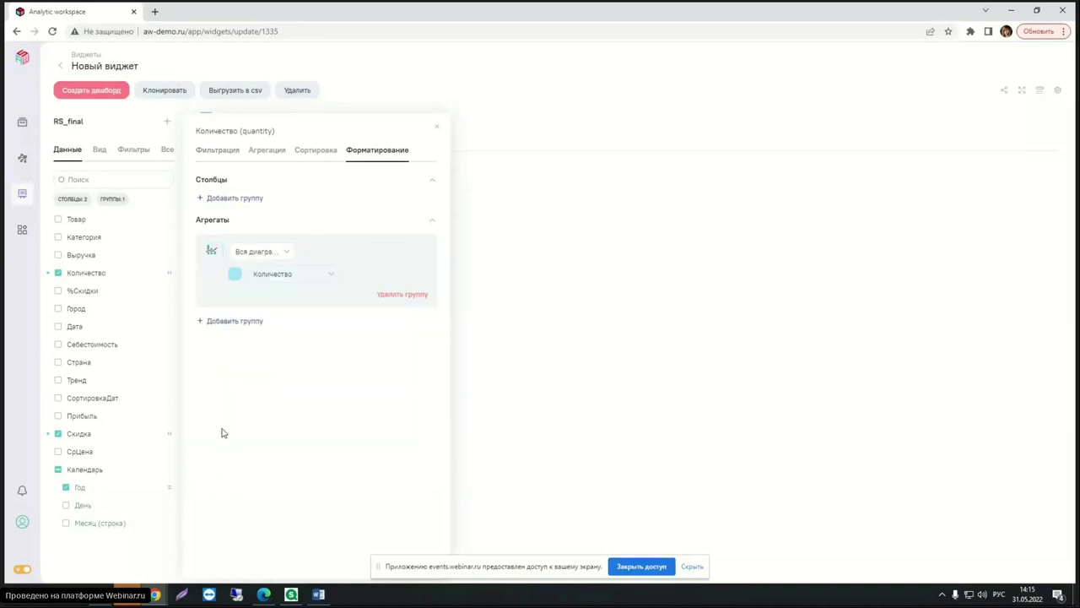
pyautogui.click(271, 254)
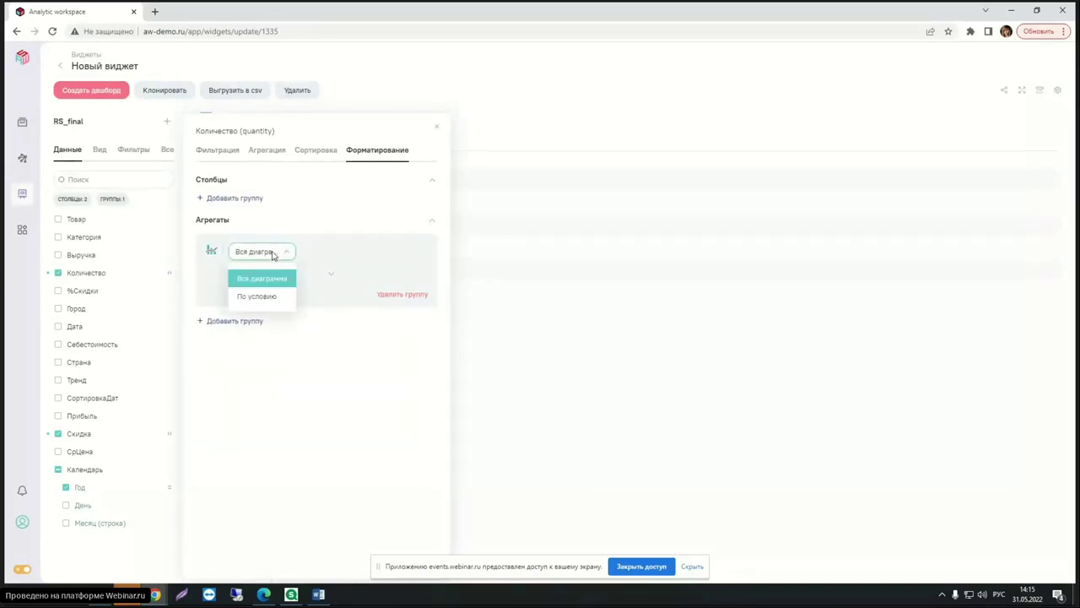
pyautogui.click(272, 254)
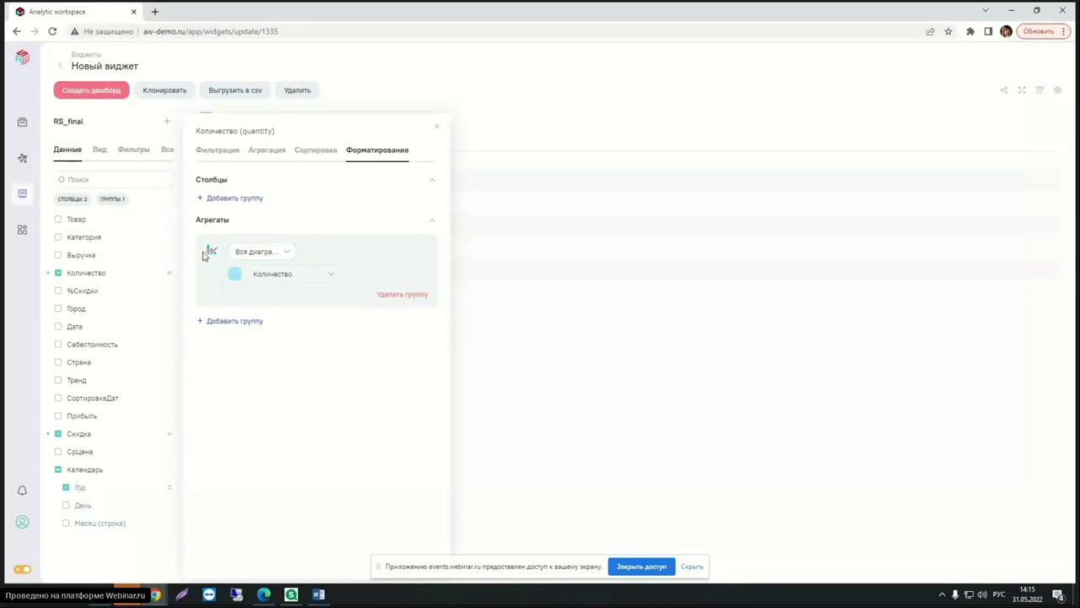
pyautogui.click(209, 252)
pyautogui.click(221, 419)
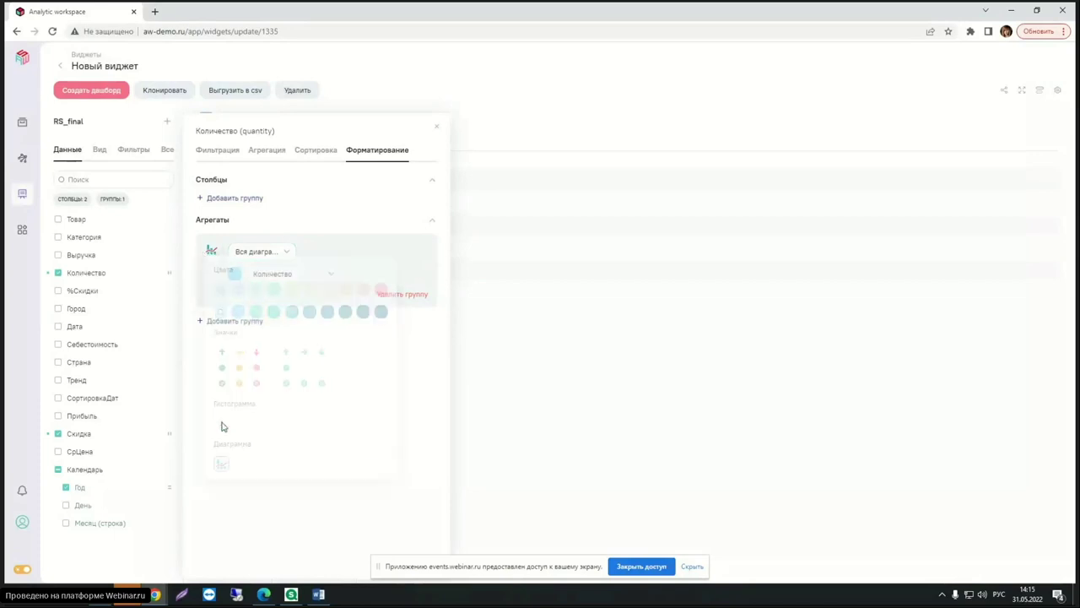
pyautogui.click(211, 254)
pyautogui.click(242, 363)
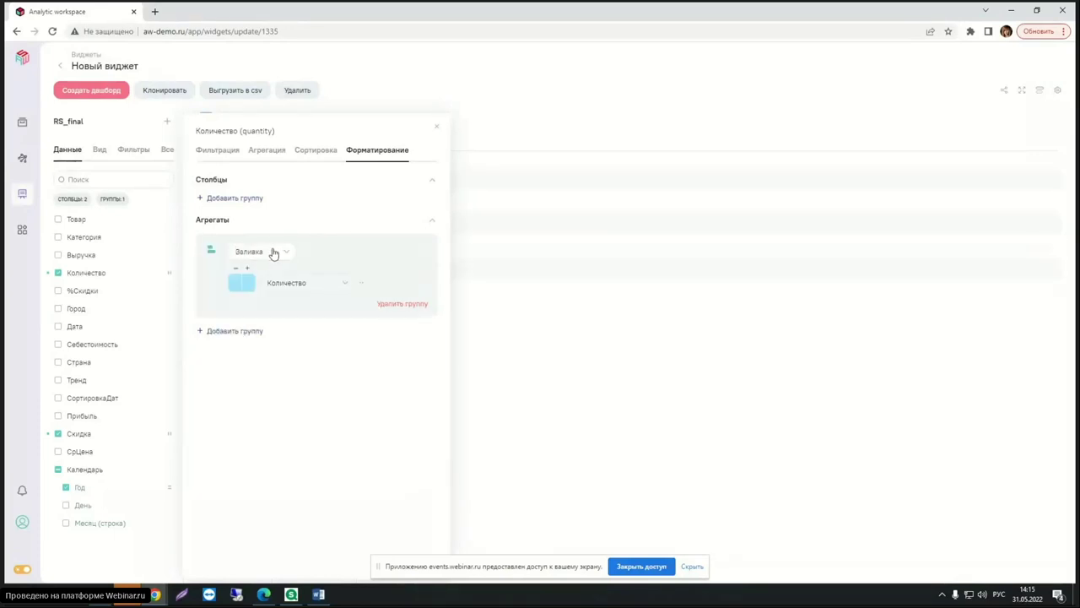
pyautogui.click(274, 253)
pyautogui.click(264, 301)
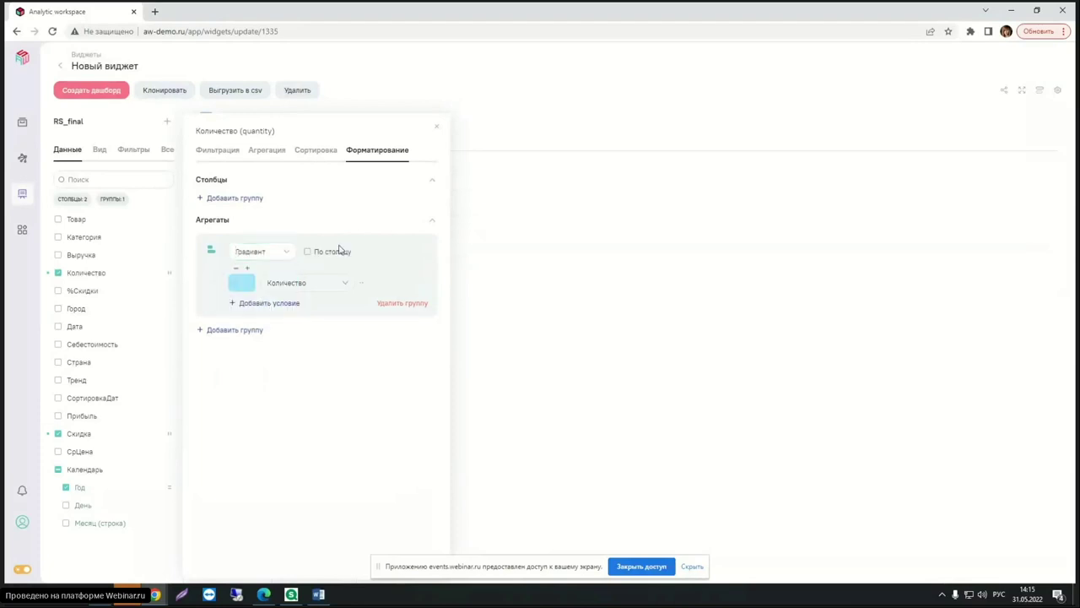
# Set the first gradient condition to run from pink to peach.
pyautogui.click(234, 288)
pyautogui.click(403, 306)
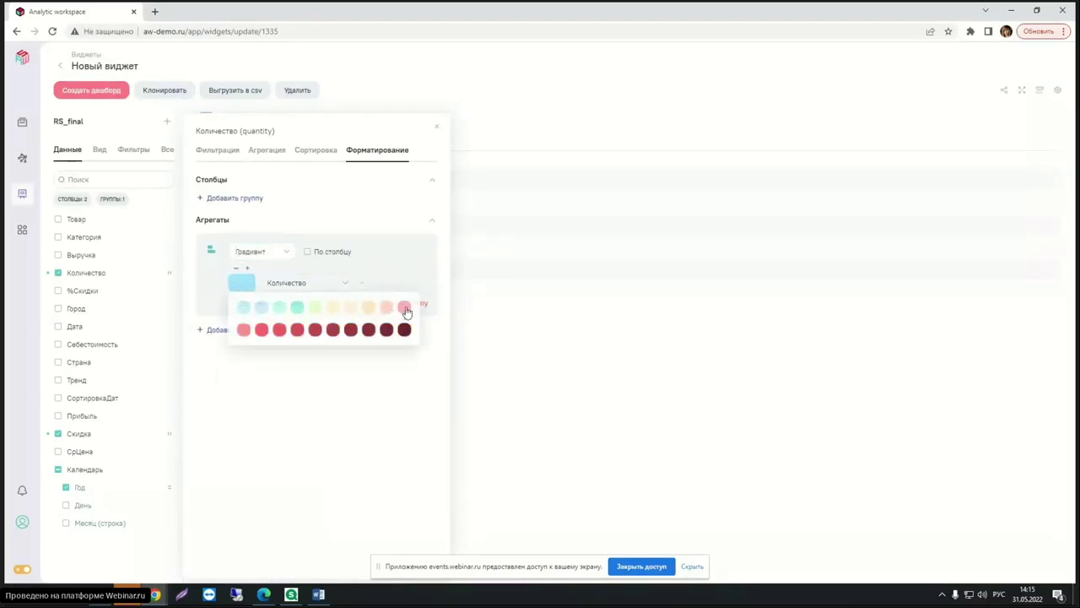
pyautogui.click(250, 285)
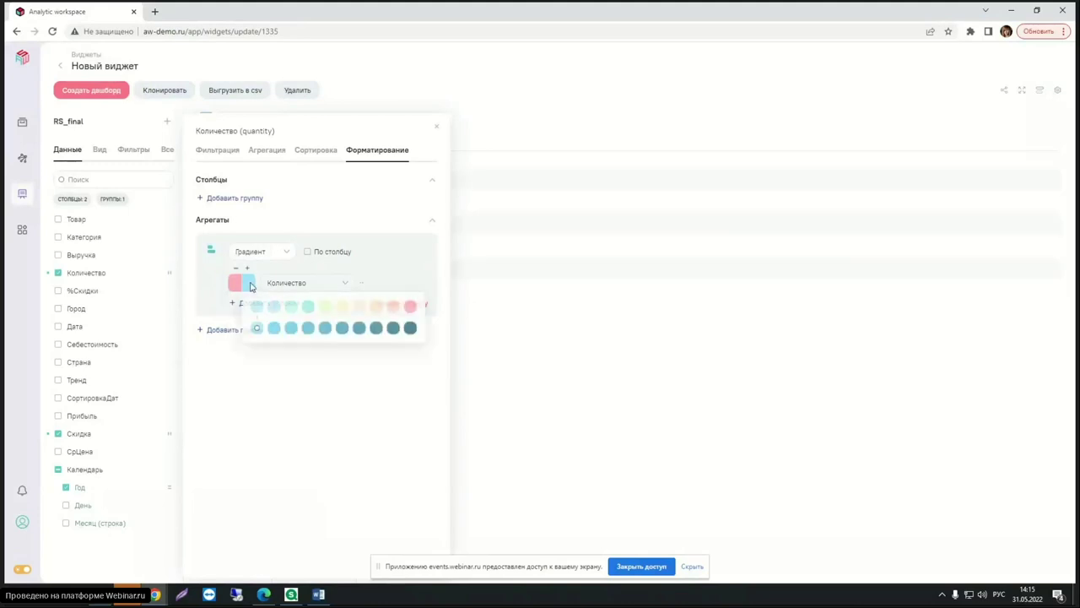
pyautogui.click(408, 309)
pyautogui.click(401, 310)
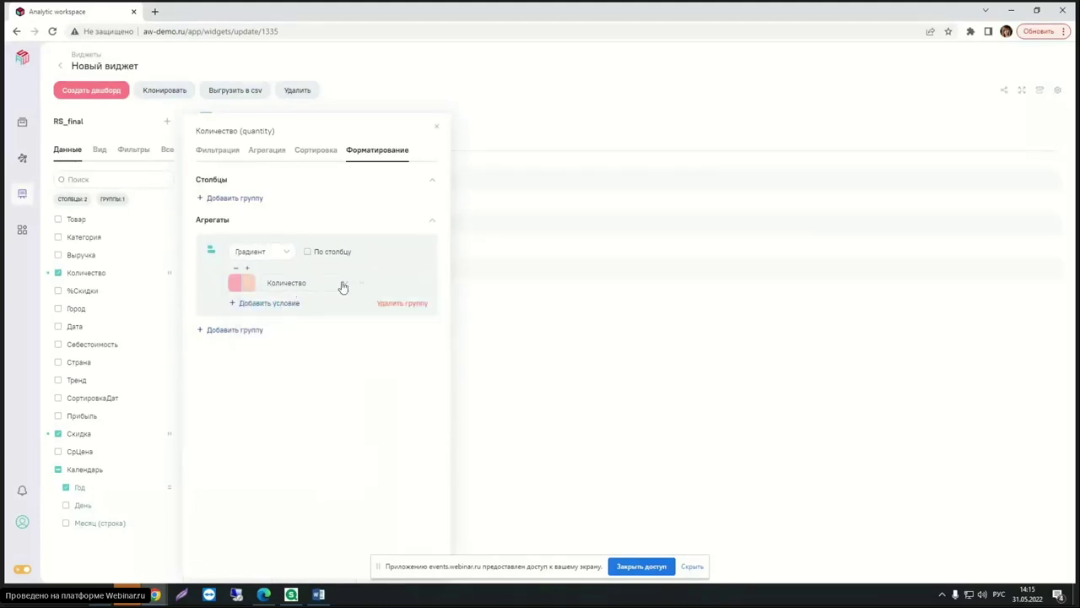
# Add conditions shading peach to light green and light green to green.
pyautogui.click(257, 304)
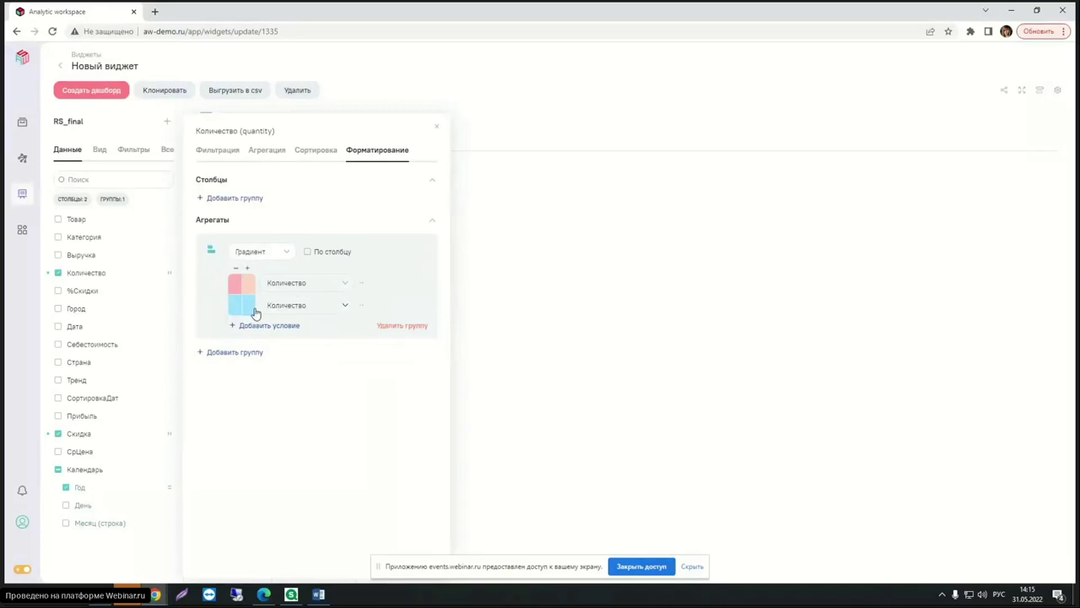
pyautogui.click(240, 305)
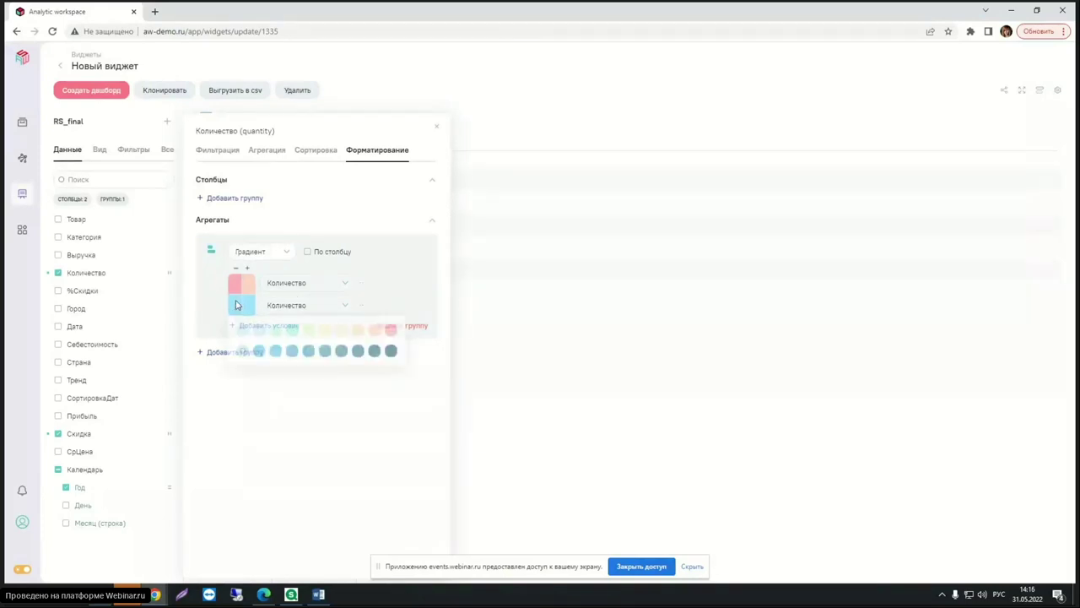
pyautogui.click(371, 330)
pyautogui.click(247, 309)
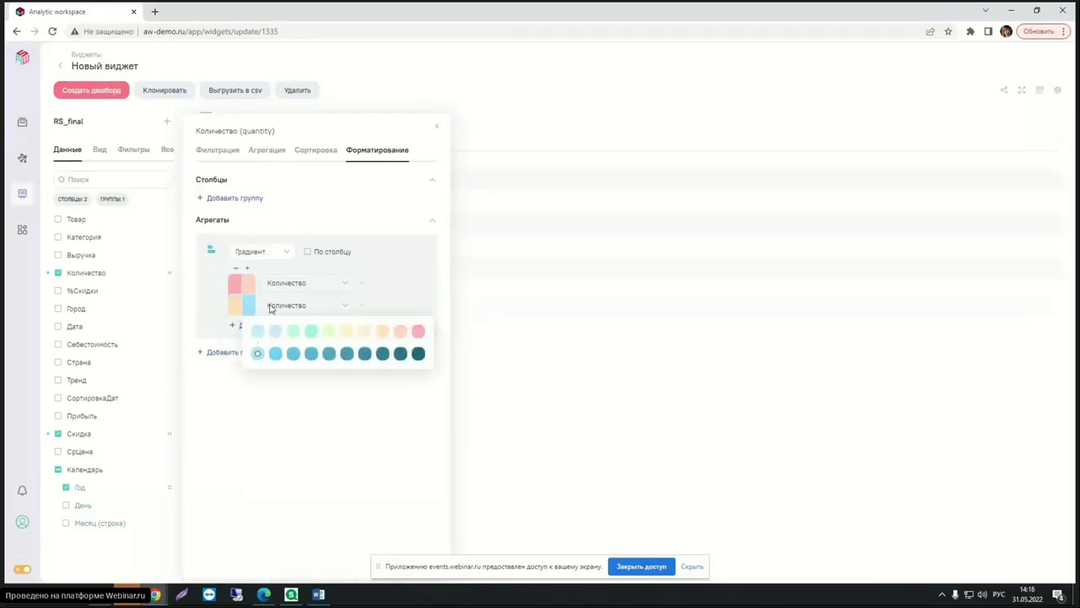
pyautogui.click(333, 329)
pyautogui.click(249, 328)
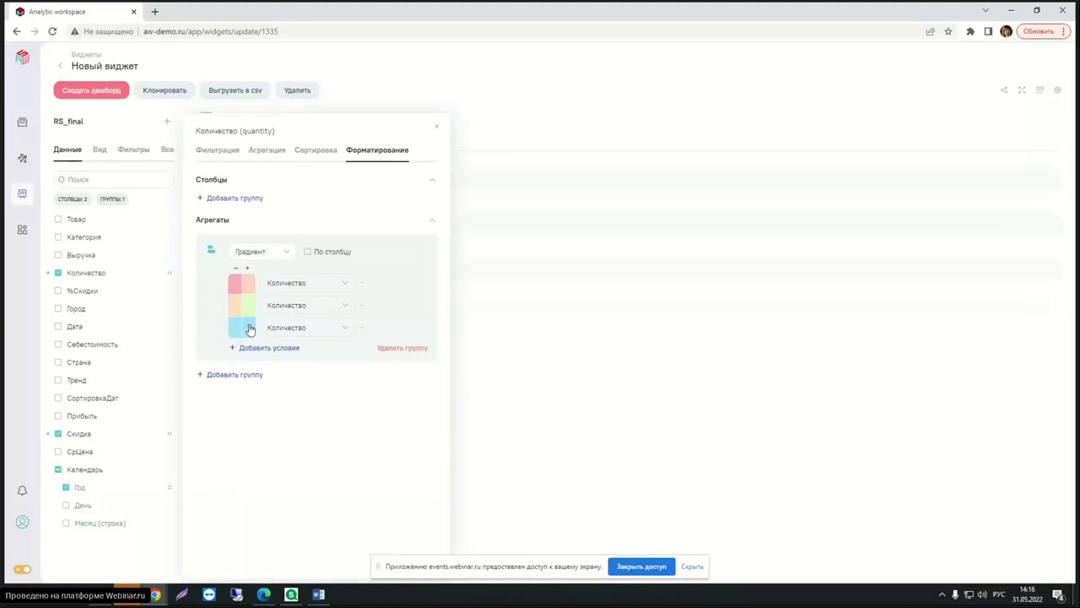
pyautogui.click(237, 330)
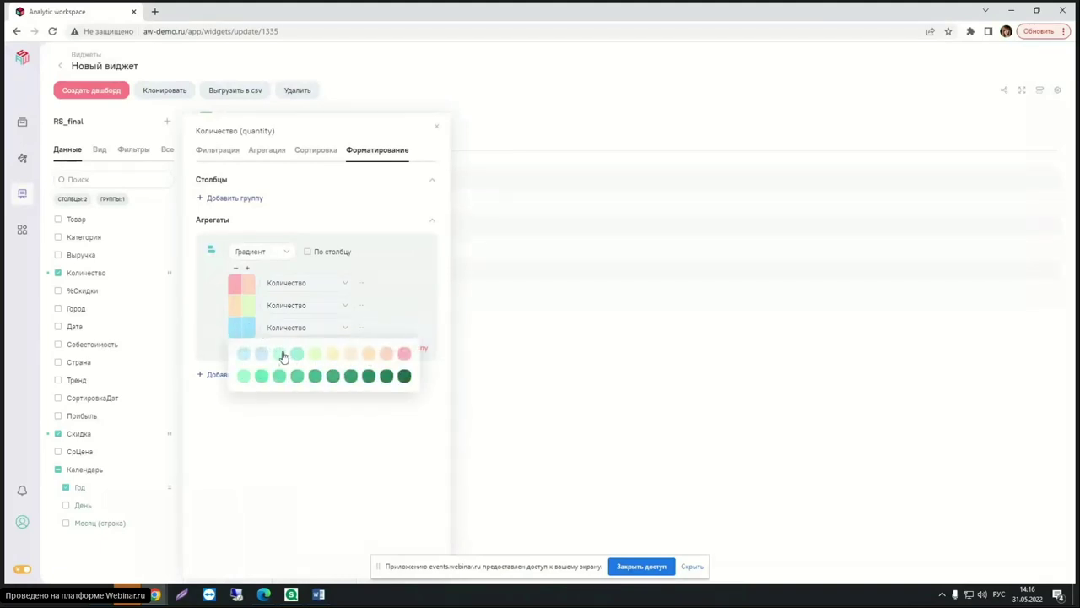
pyautogui.click(284, 356)
pyautogui.click(248, 327)
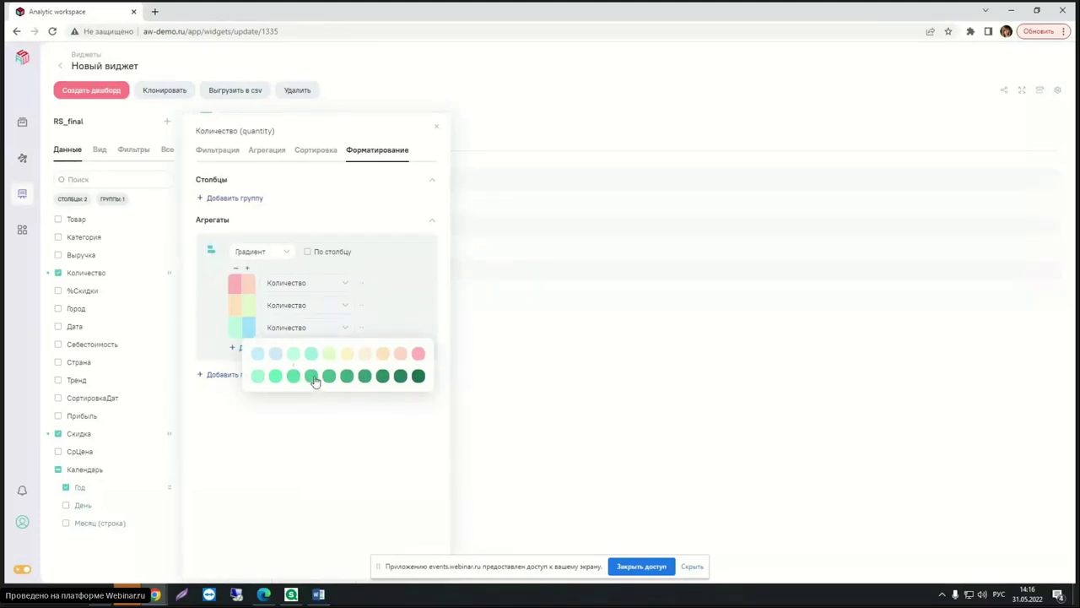
pyautogui.click(312, 376)
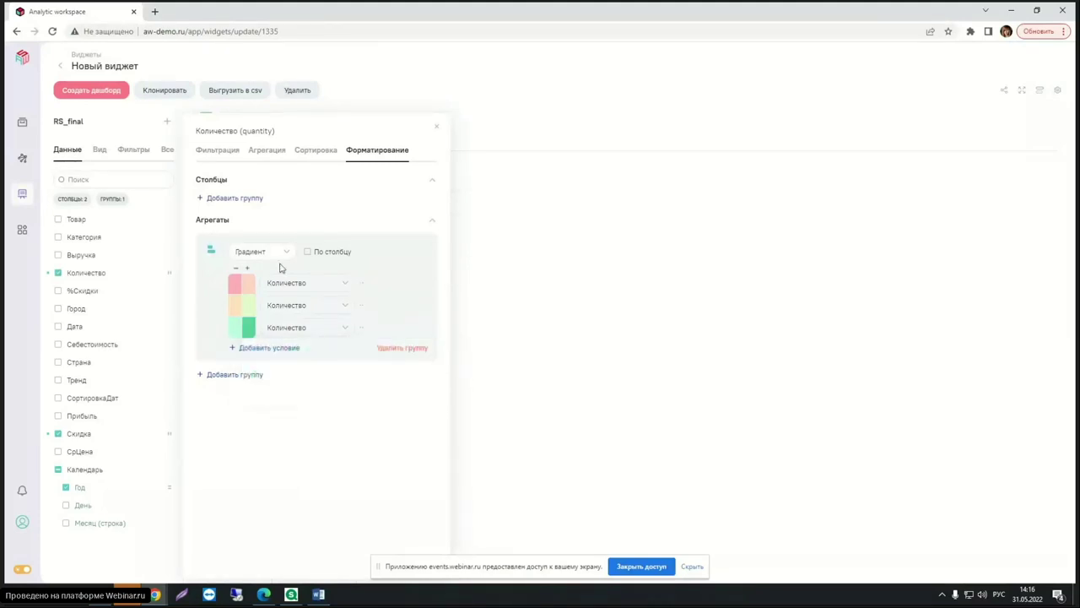
pyautogui.click(437, 127)
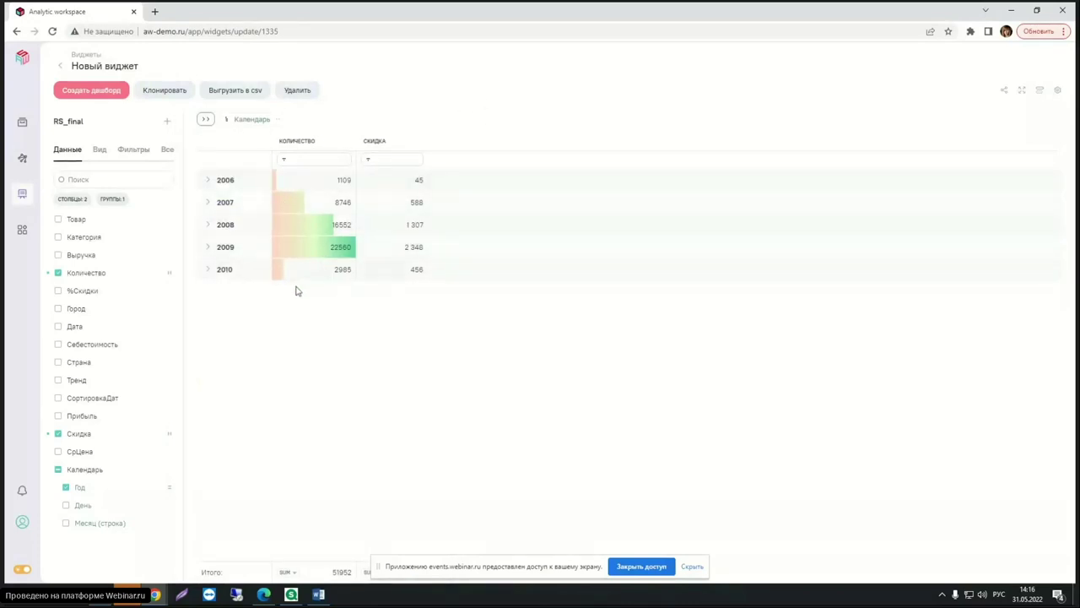
# Add an aggregate formatting rule to Скидка showing red, yellow or green traffic-light dots.
pyautogui.click(173, 439)
pyautogui.click(331, 154)
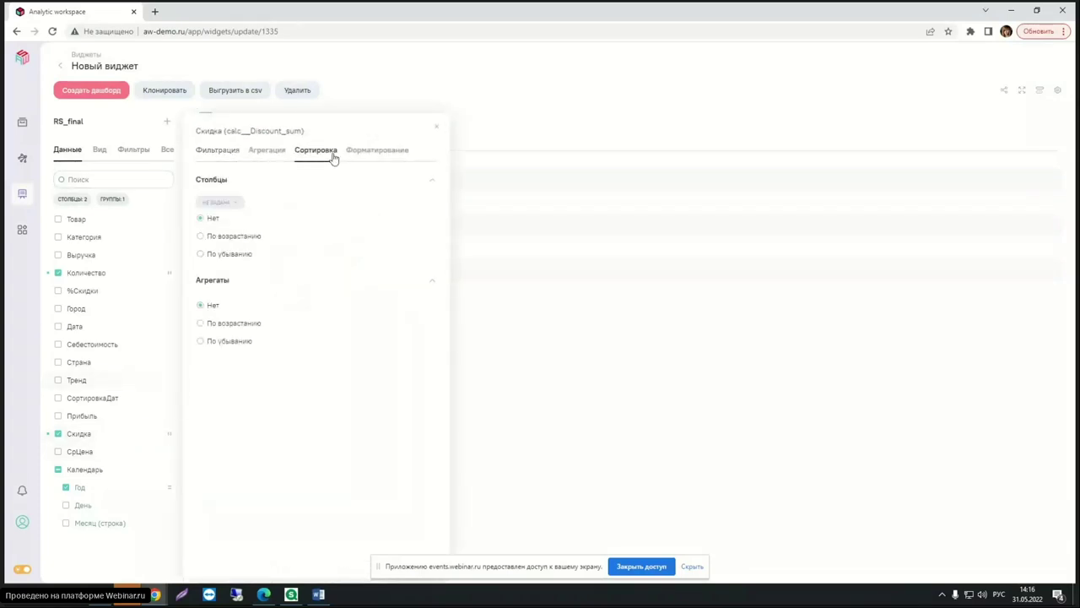
pyautogui.click(379, 150)
pyautogui.click(202, 239)
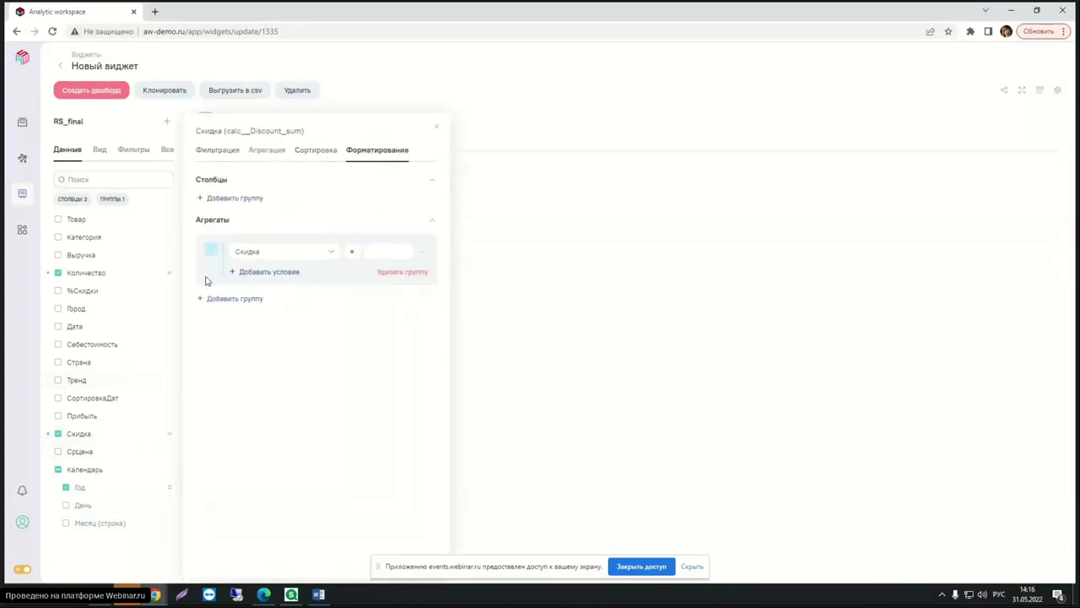
pyautogui.click(212, 249)
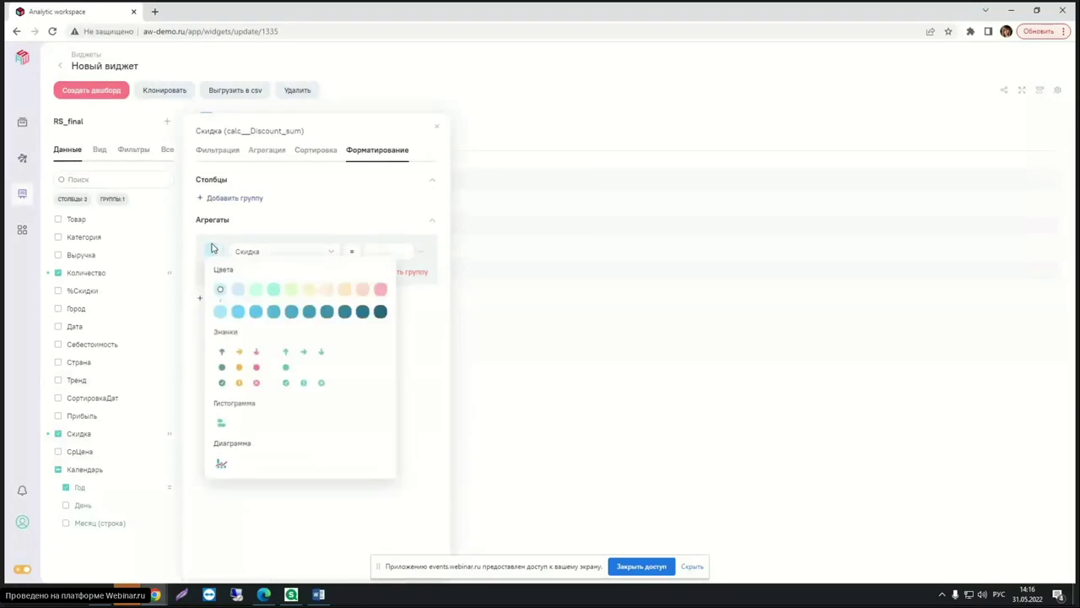
pyautogui.click(251, 372)
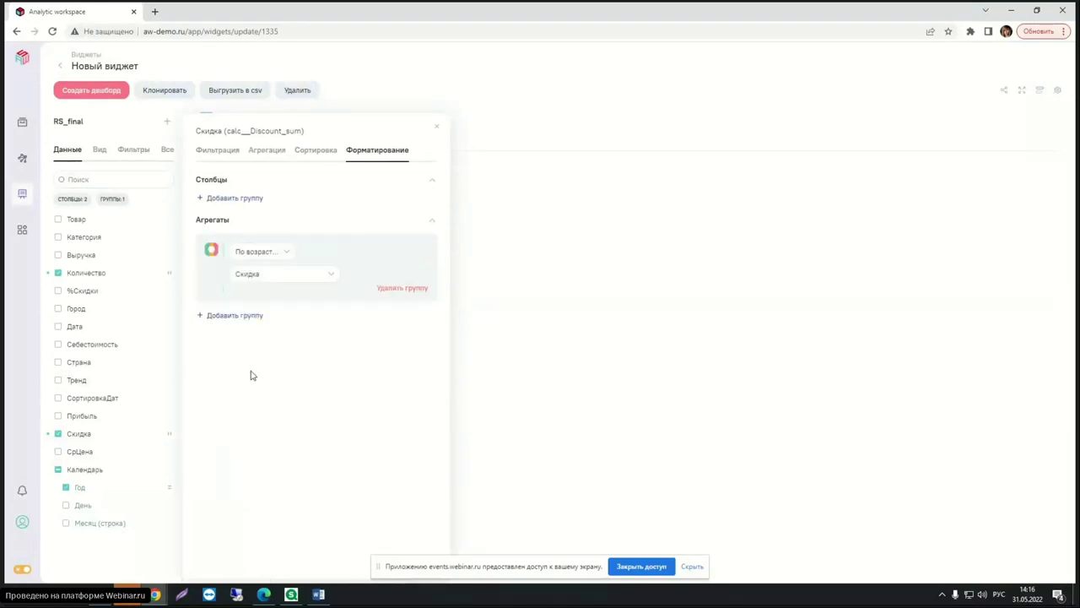
pyautogui.click(438, 128)
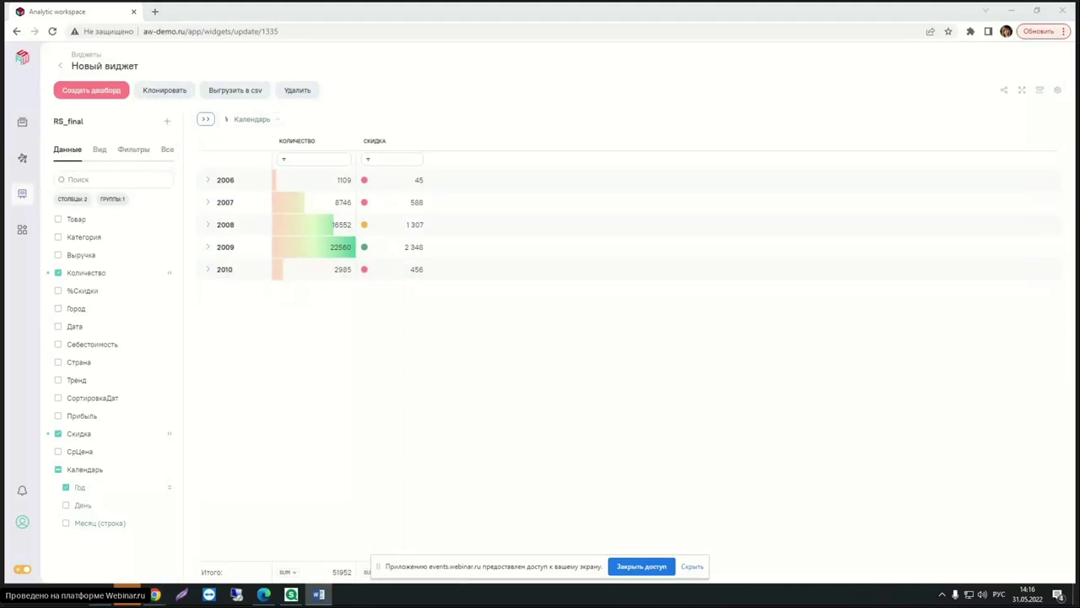
# Retitle the widget 'Динамика количества, суммы скидок' and go back to the dashboards list.
pyautogui.click(76, 66)
pyautogui.moveTo(74, 66); pyautogui.dragTo(181, 68)
pyautogui.write('Динамика количества, суммы скидок')
pyautogui.press('Return')
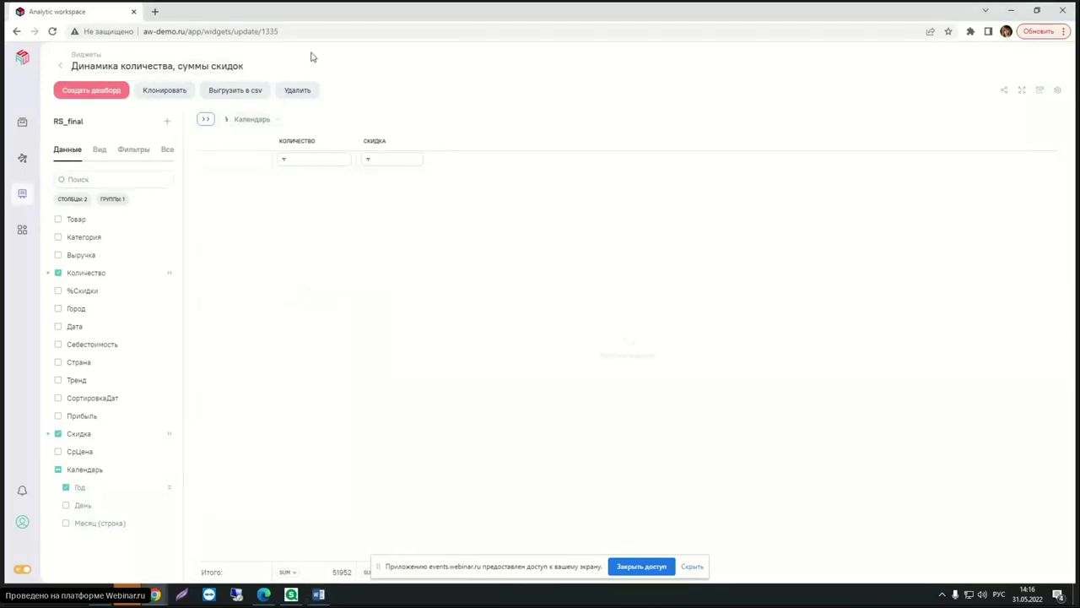
pyautogui.click(64, 71)
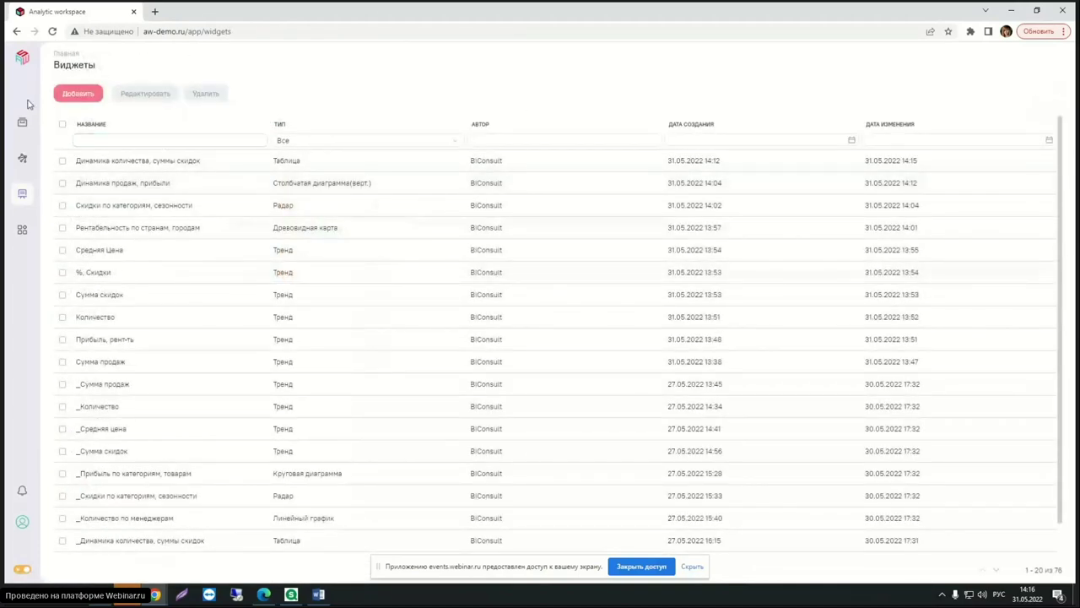
pyautogui.click(25, 232)
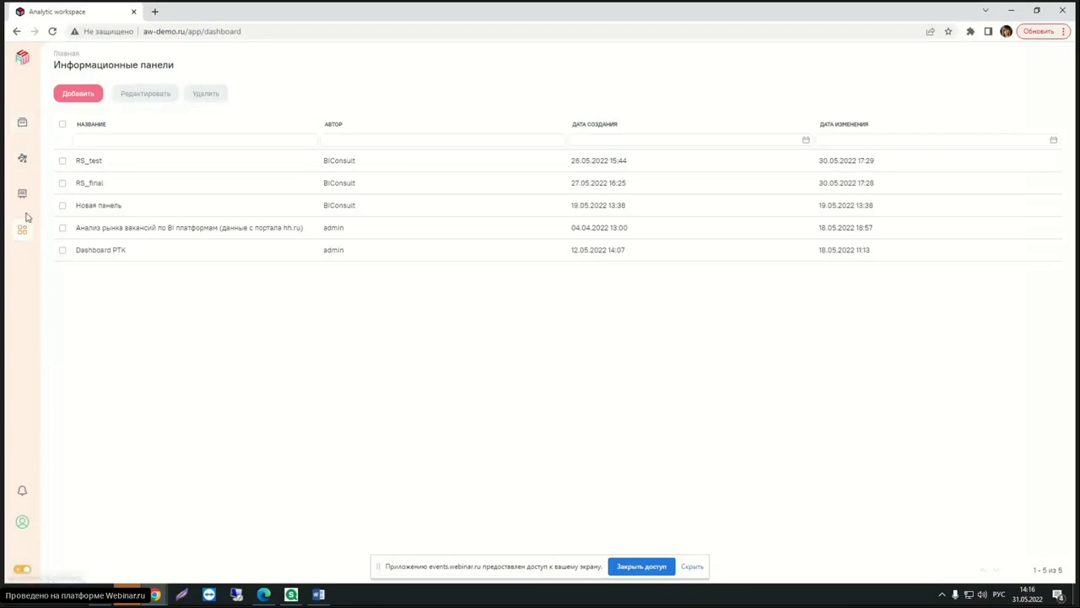
# Create a new dashboard and name it 'RS'.
pyautogui.click(80, 94)
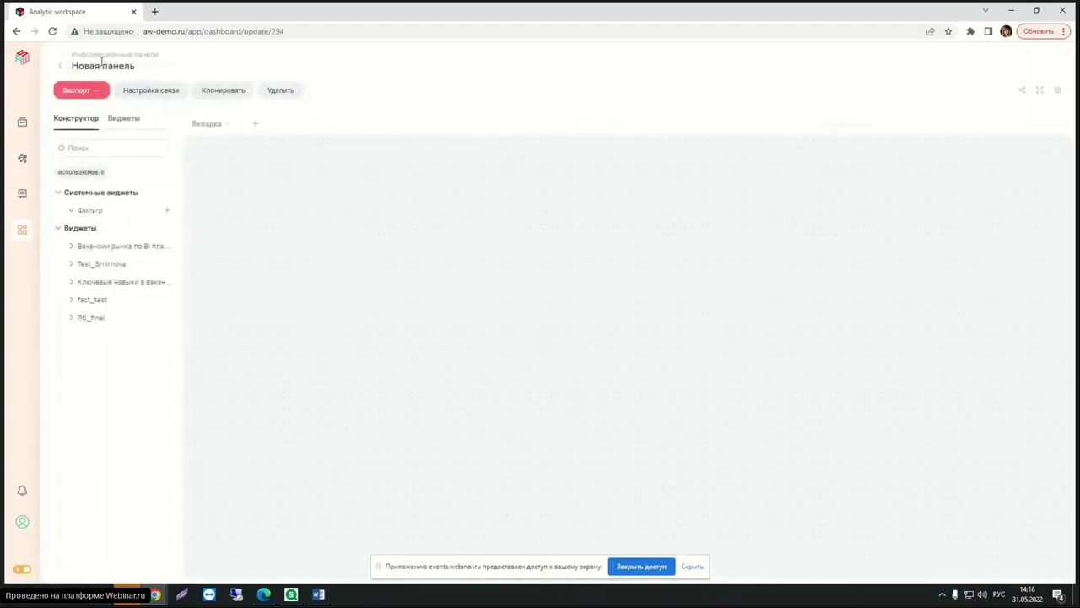
pyautogui.click(99, 63)
pyautogui.hotkey('ctrl', 'a')
pyautogui.press('BackSpace')
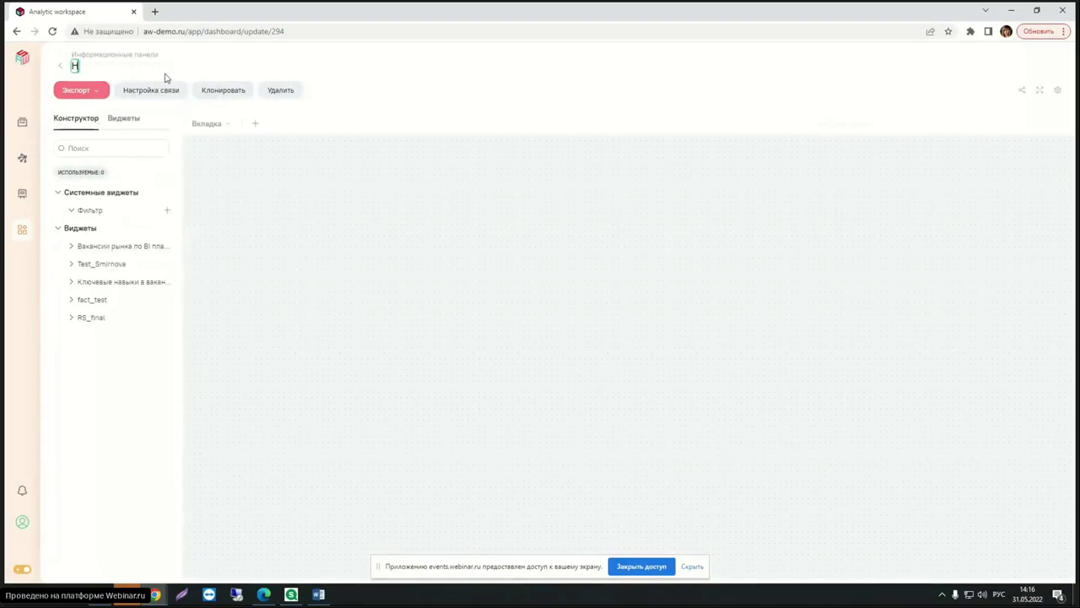
pyautogui.write('К')
pyautogui.press('BackSpace')
pyautogui.hotkey('alt', 'shift')
pyautogui.write('RS')
pyautogui.press('Return')
# Add a second tab to the RS dashboard, then delete it again, confirming Удалить.
pyautogui.click(72, 319)
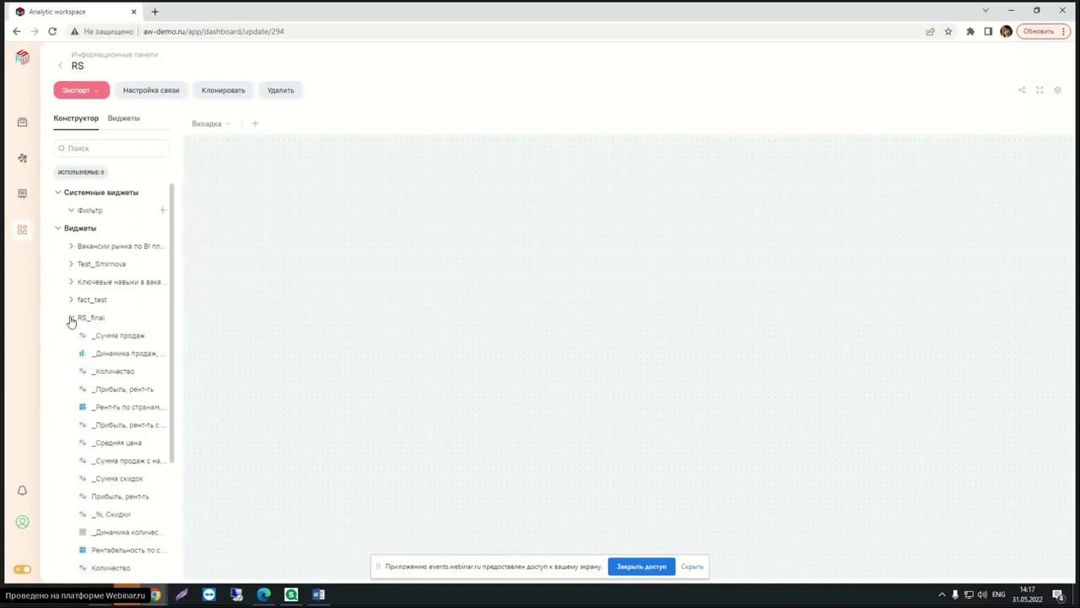
pyautogui.click(72, 319)
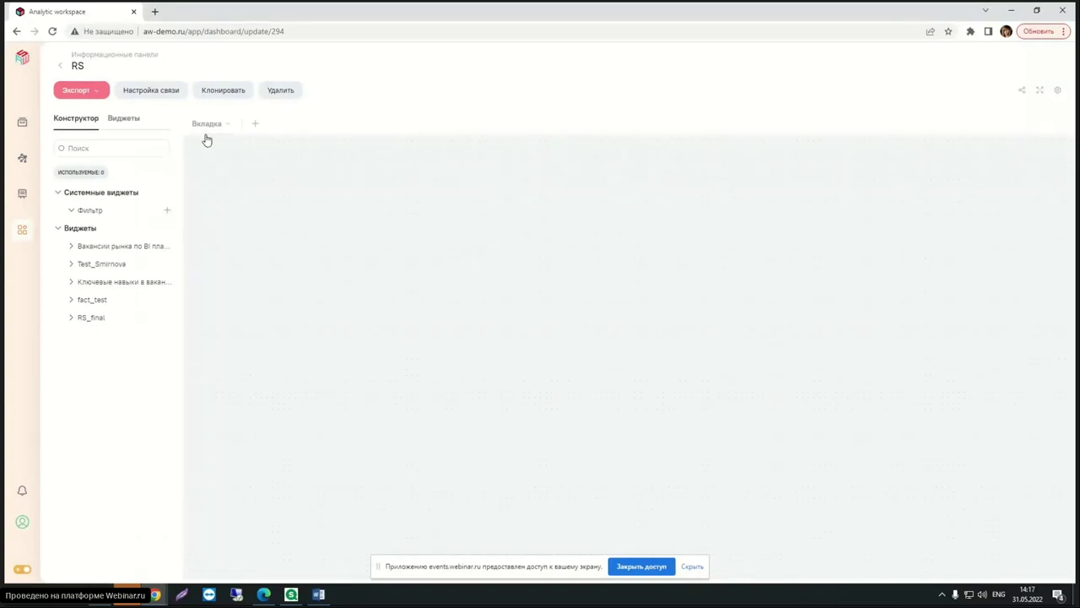
pyautogui.click(257, 130)
pyautogui.rightClick(257, 130)
pyautogui.click(278, 125)
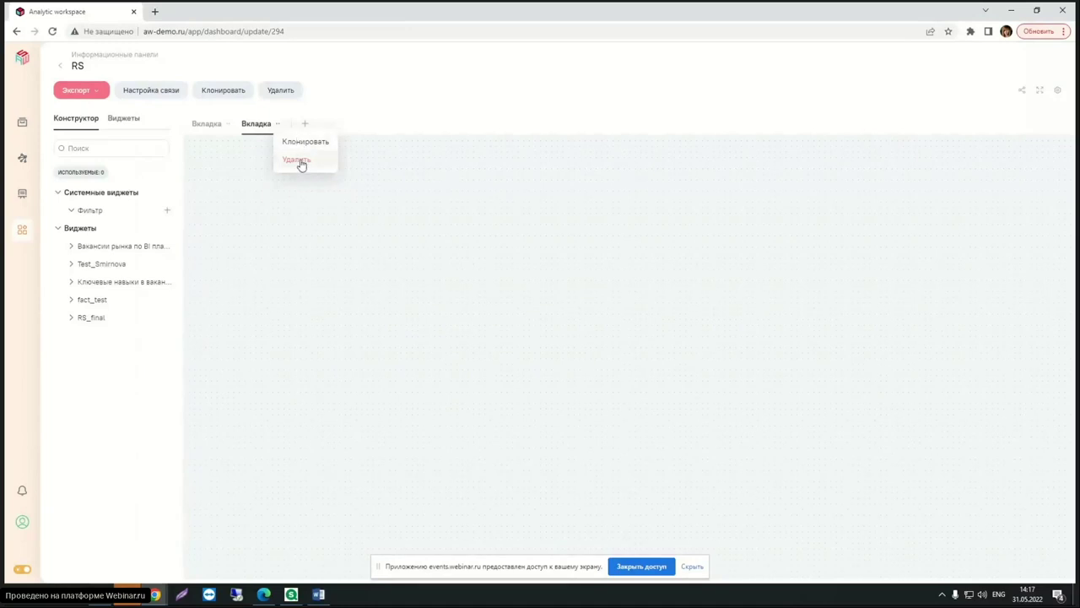
pyautogui.click(300, 161)
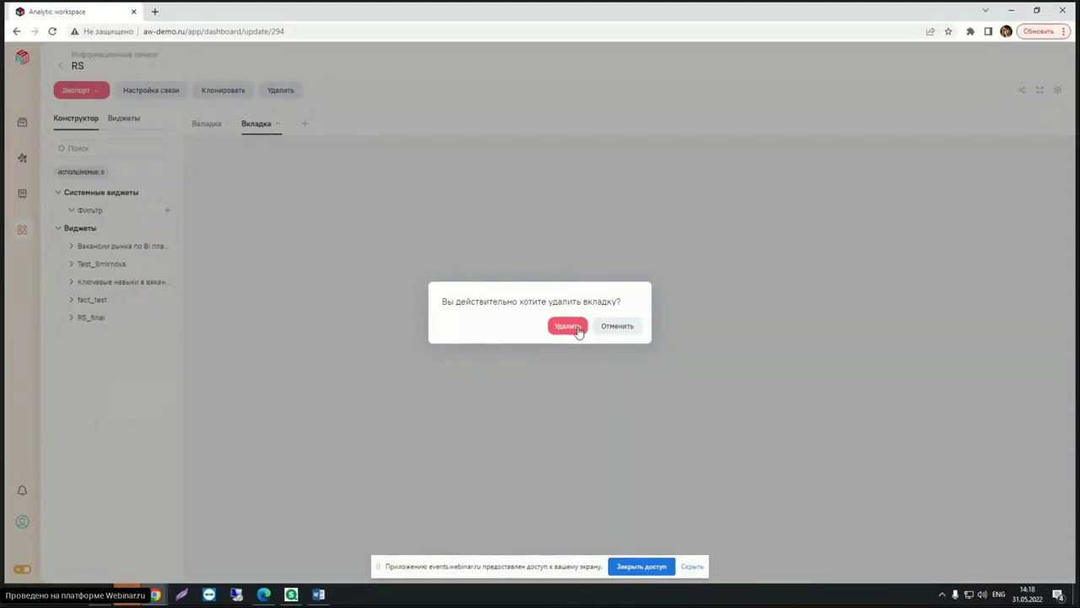
pyautogui.click(578, 329)
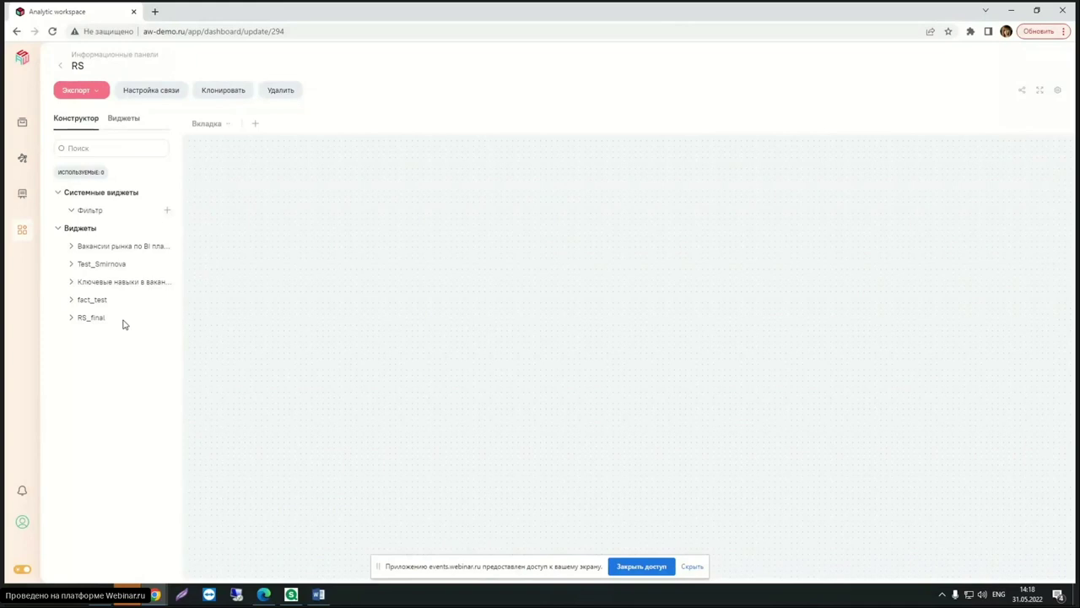
# From the RS_final group, place the Сумма продаж card on the dashboard.
pyautogui.click(72, 317)
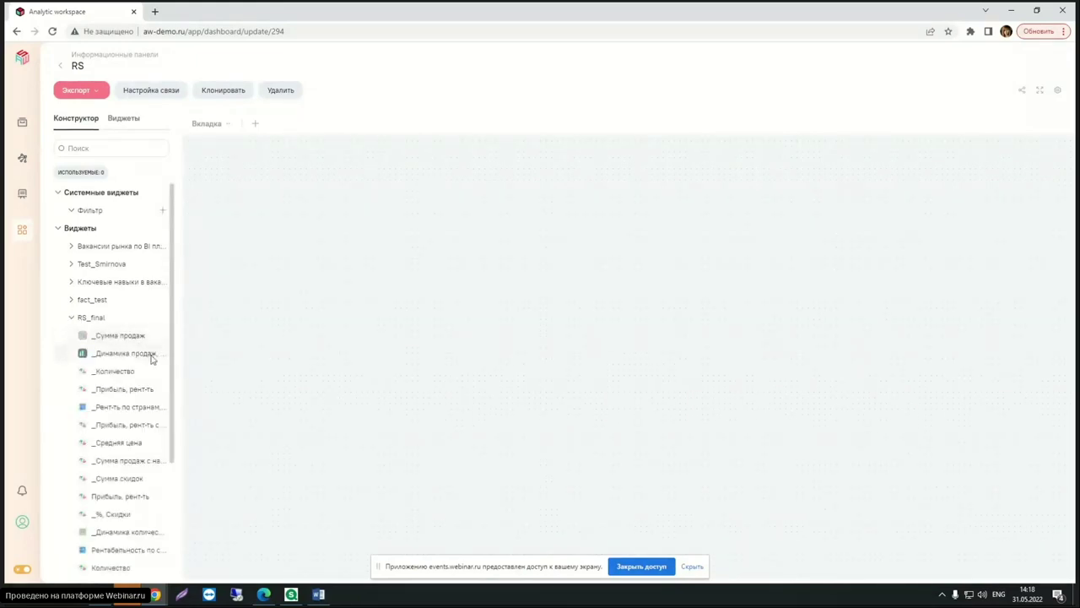
pyautogui.moveTo(173, 391); pyautogui.dragTo(177, 506)
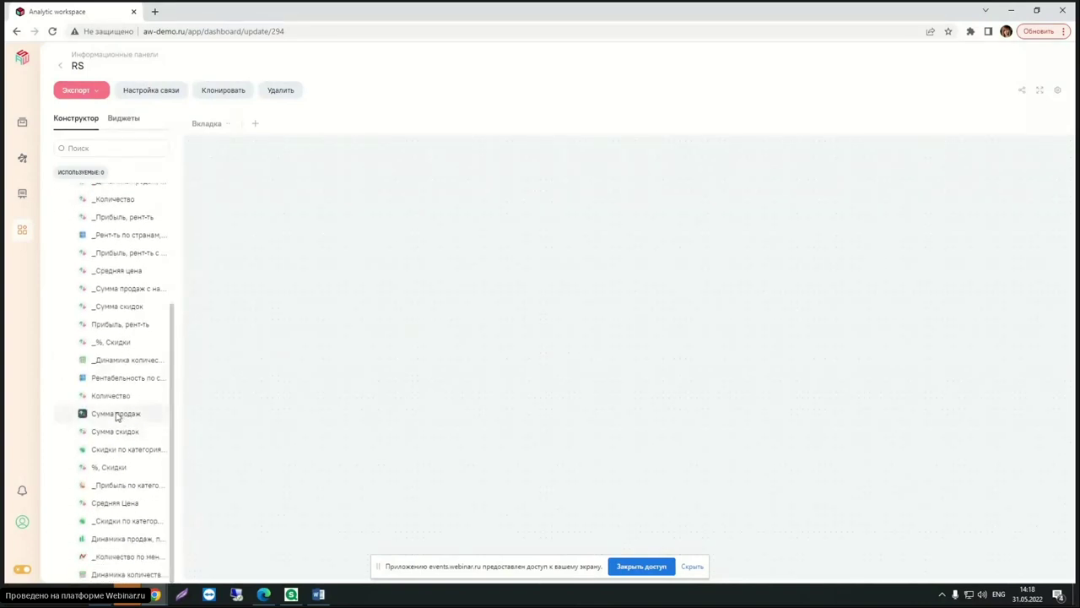
pyautogui.moveTo(115, 413); pyautogui.dragTo(265, 167)
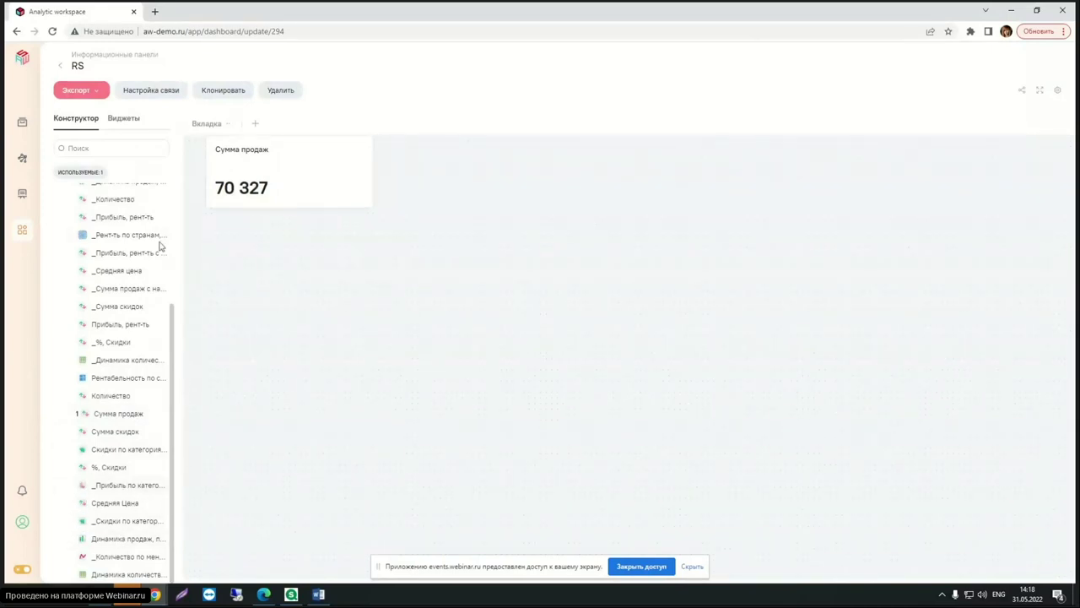
# Place the _Рент-ть по странам, городам treemap, then drill into 20.3 and back out.
pyautogui.scroll(3, 159, 359)
pyautogui.scroll(-1, 155, 363)
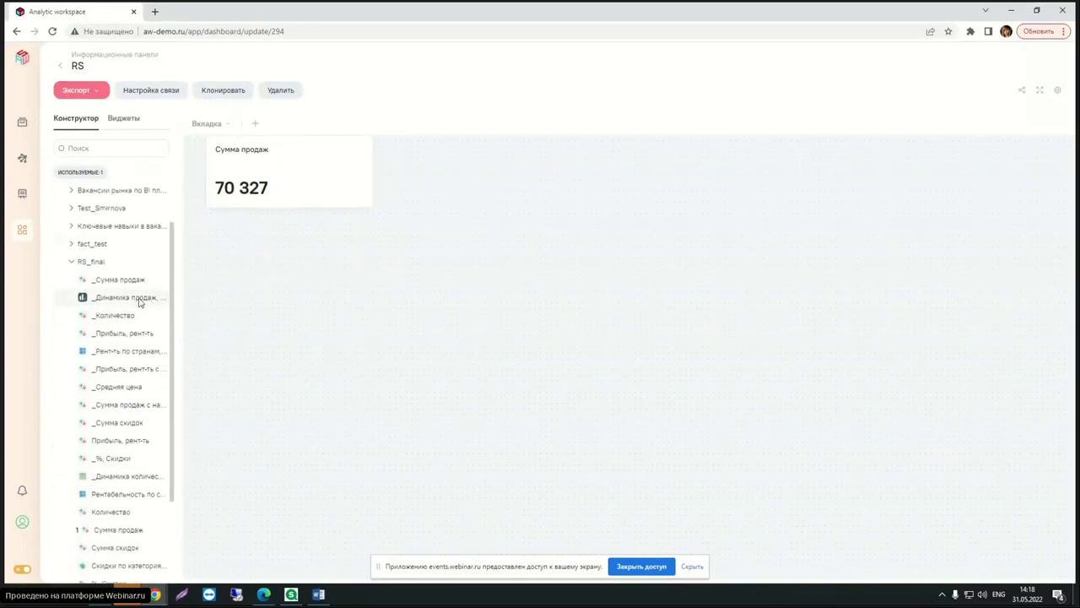
pyautogui.moveTo(110, 350); pyautogui.dragTo(441, 222)
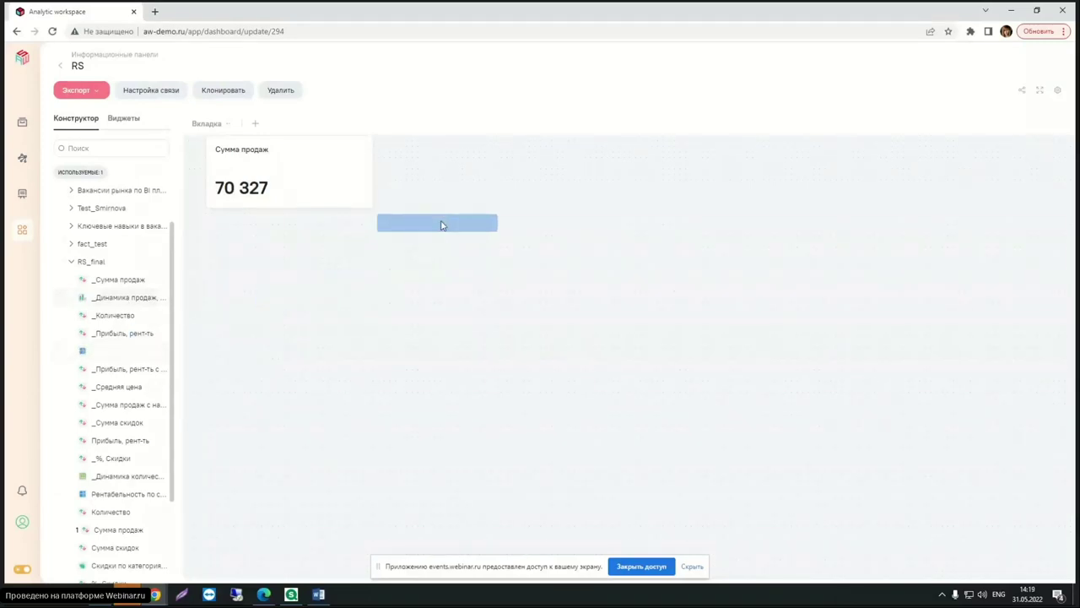
pyautogui.moveTo(487, 173); pyautogui.dragTo(498, 204)
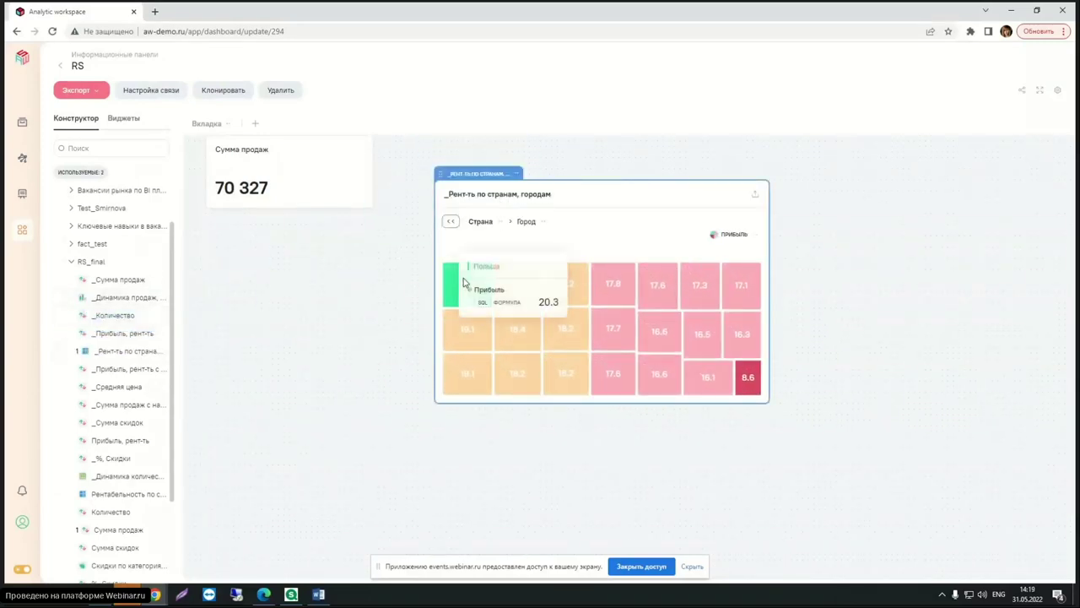
pyautogui.click(456, 283)
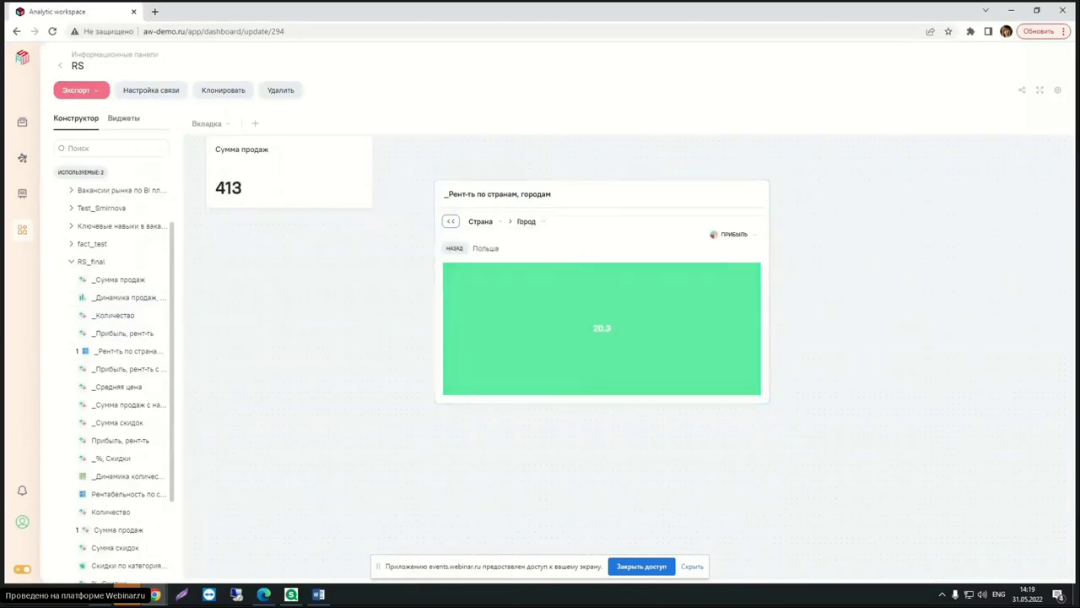
pyautogui.click(451, 222)
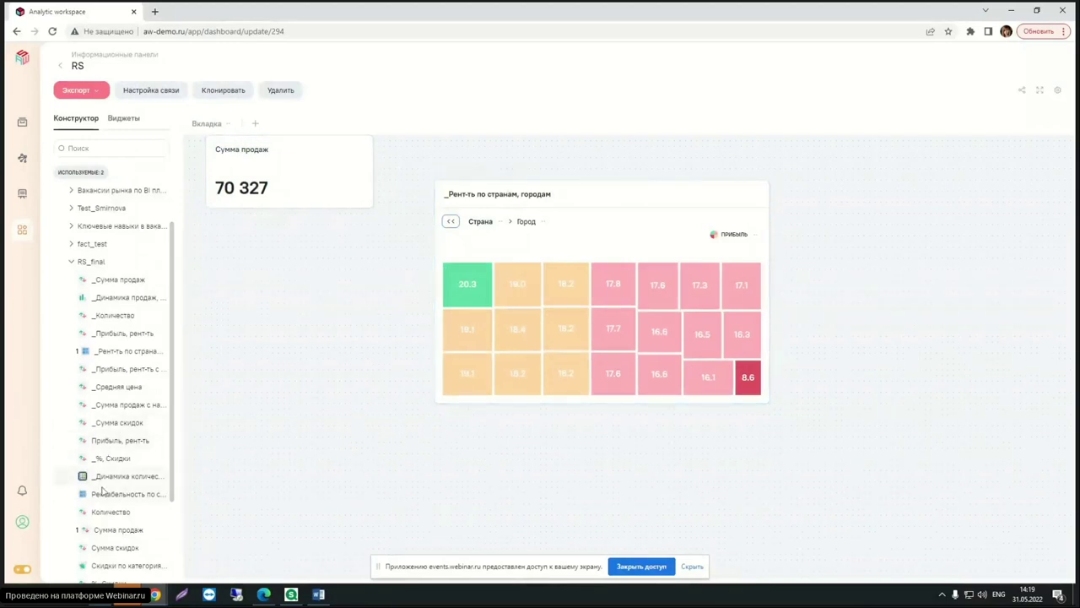
# Add the Рентабельность по странам, городам treemap and delete the old _Рент-ть treemap.
pyautogui.moveTo(99, 498); pyautogui.dragTo(340, 306)
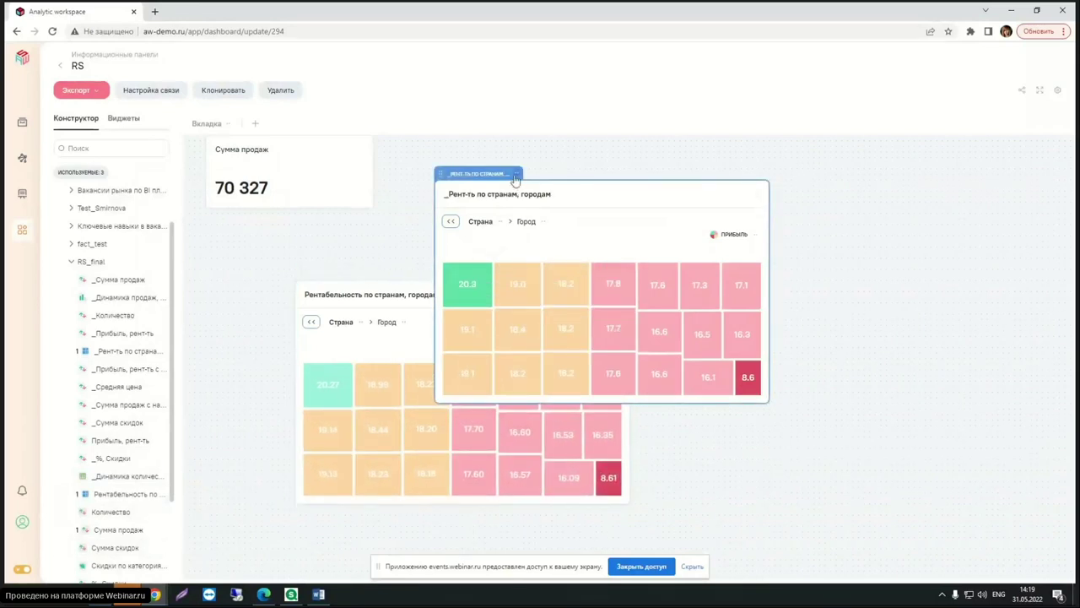
pyautogui.click(517, 174)
pyautogui.click(532, 226)
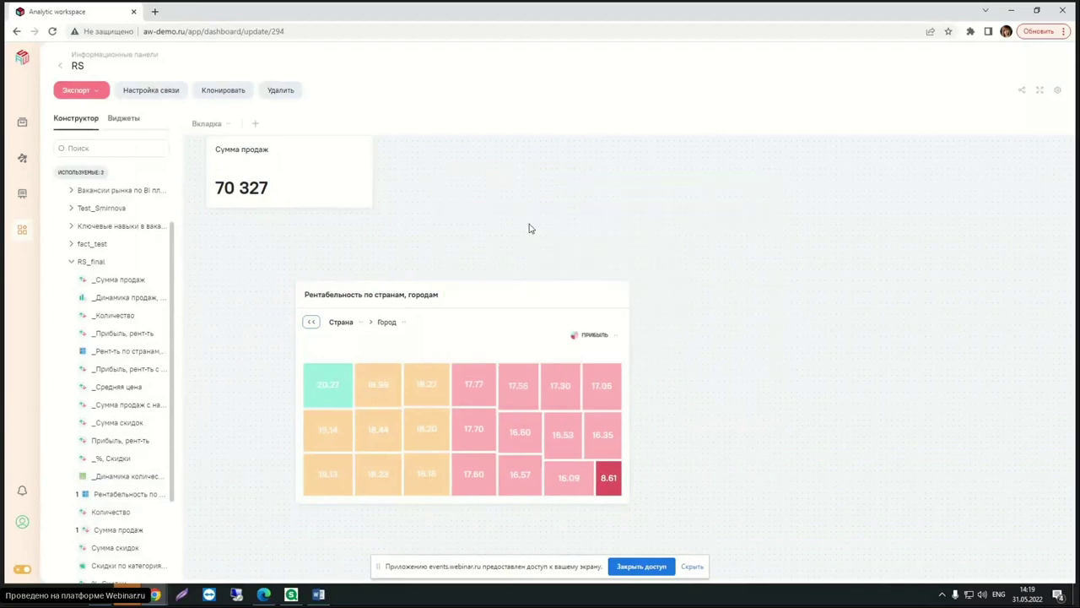
# Position the new treemap right of the Сумма продаж card, then check the Word document.
pyautogui.moveTo(342, 275)
pyautogui.mouseDown()
pyautogui.moveTo(257, 207)
pyautogui.moveTo(255, 230)
pyautogui.mouseUp()
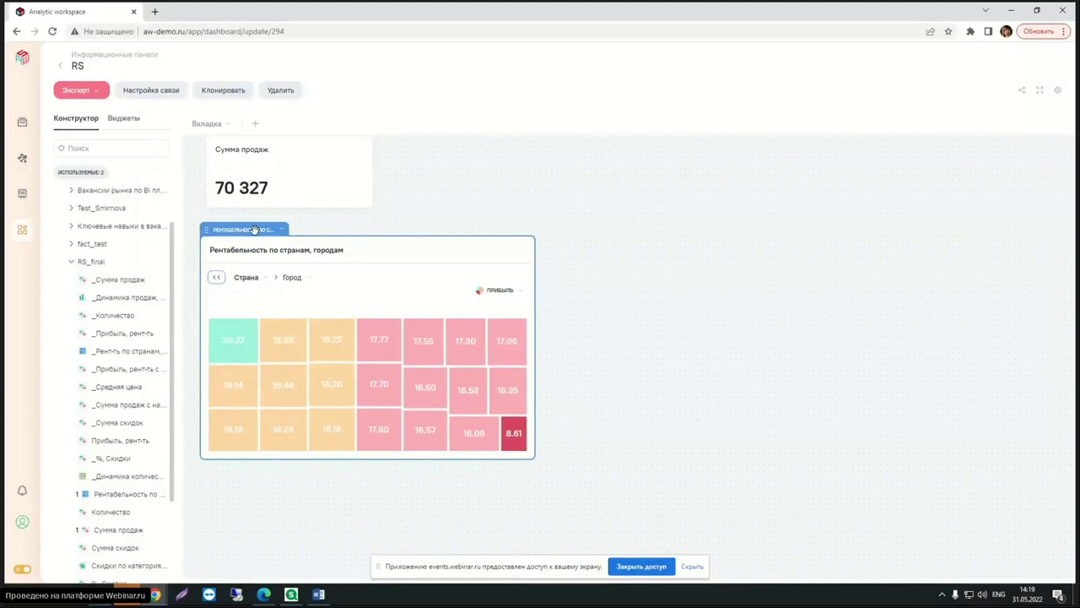
pyautogui.moveTo(255, 230); pyautogui.dragTo(668, 158)
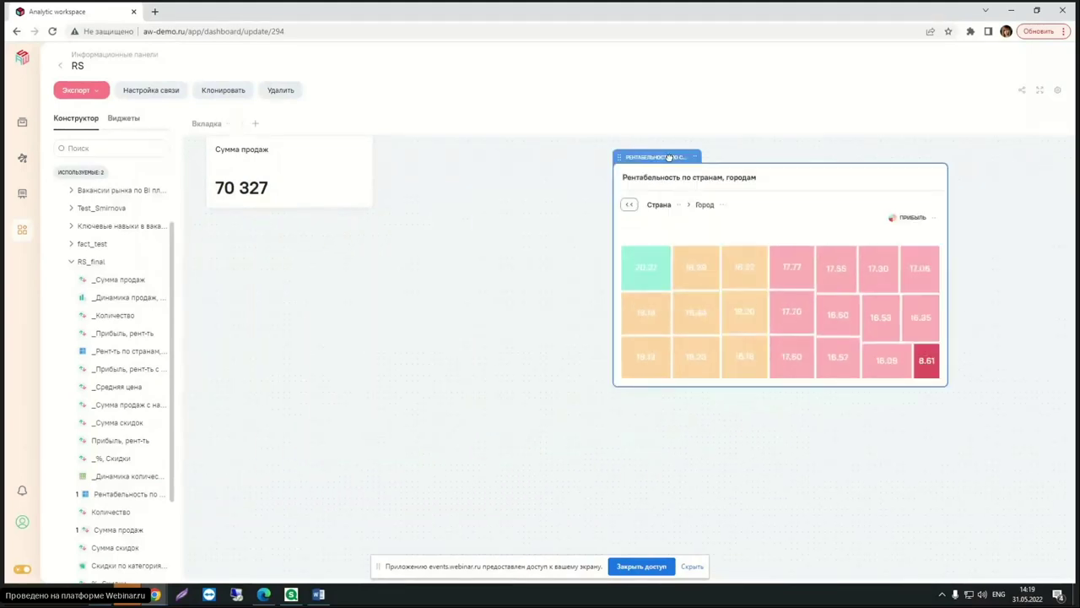
pyautogui.click(448, 169)
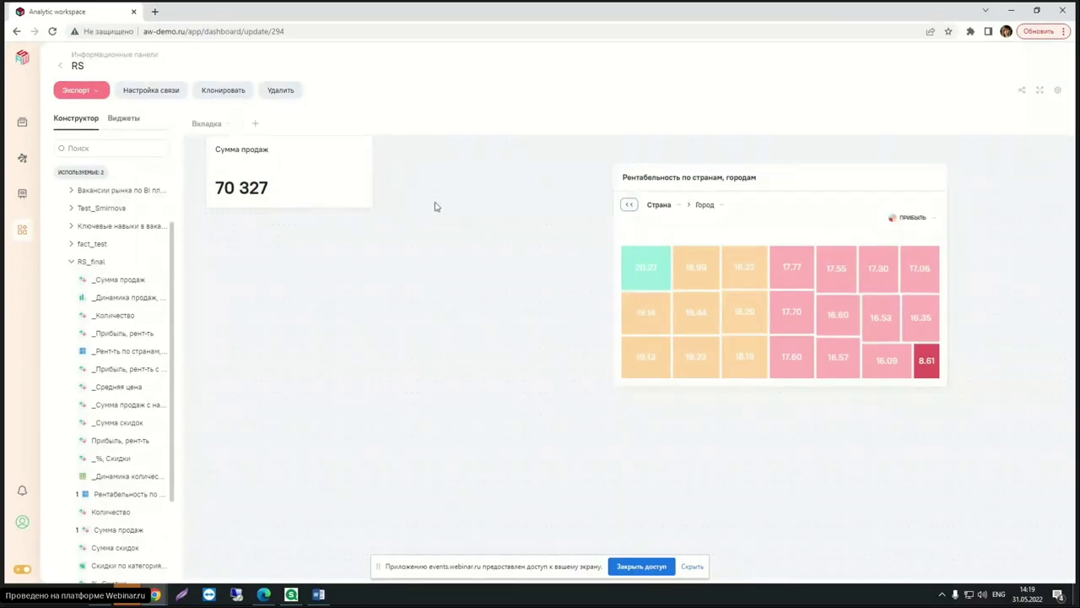
pyautogui.click(318, 594)
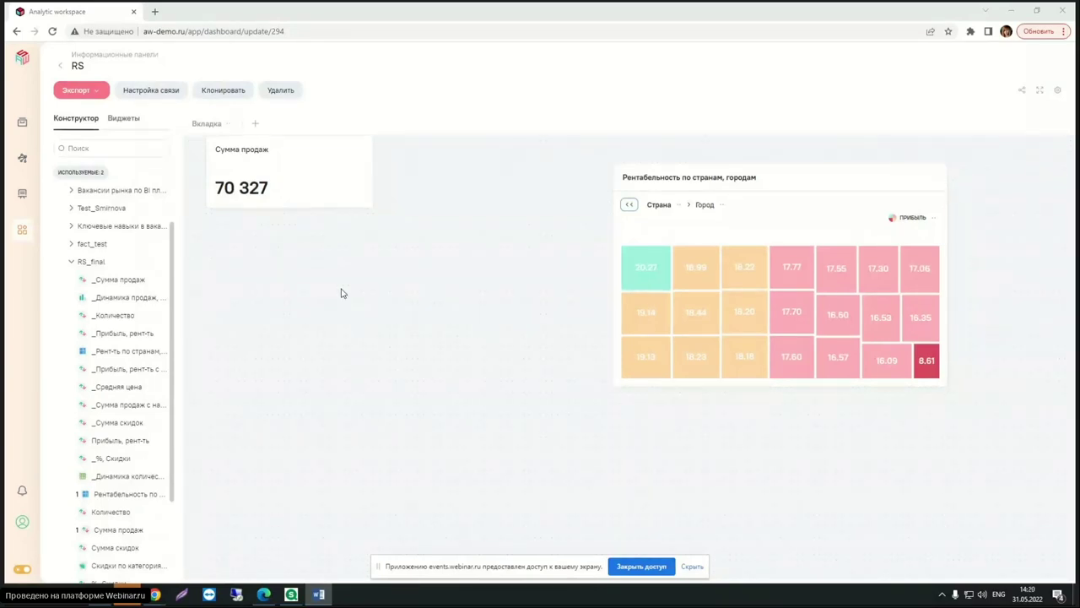
pyautogui.scroll(2, 59, 244)
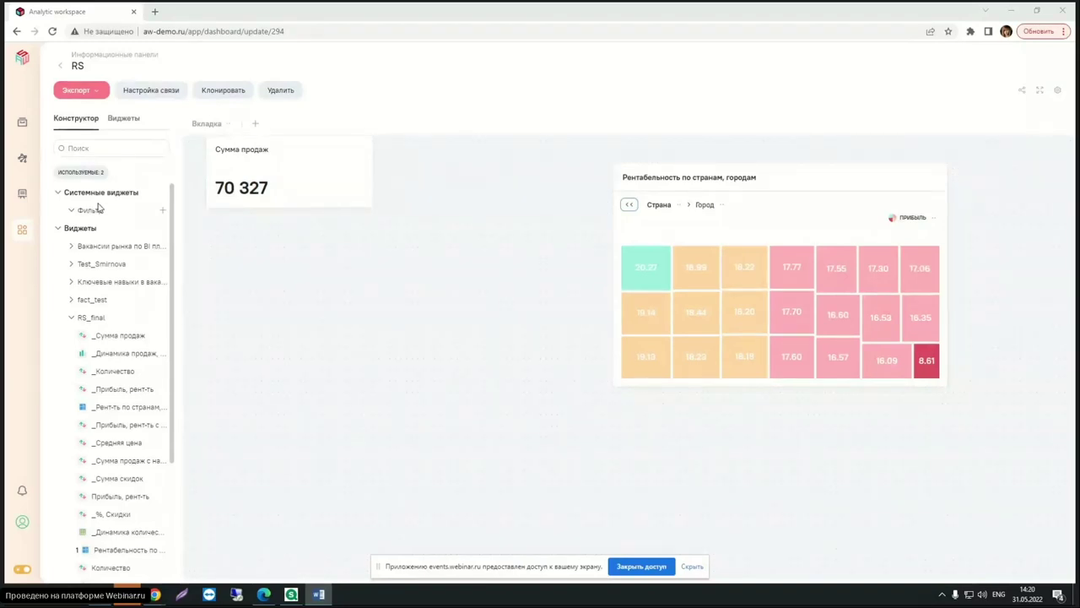
# Add a Фильтр system widget and open its Тип фильтра list, currently Список.
pyautogui.click(73, 211)
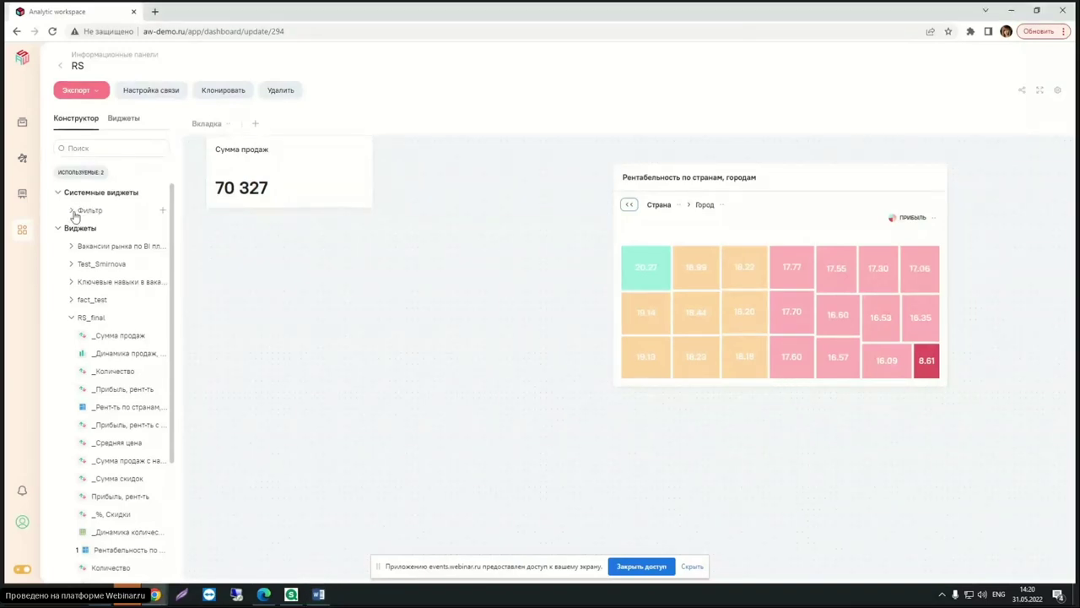
pyautogui.click(162, 210)
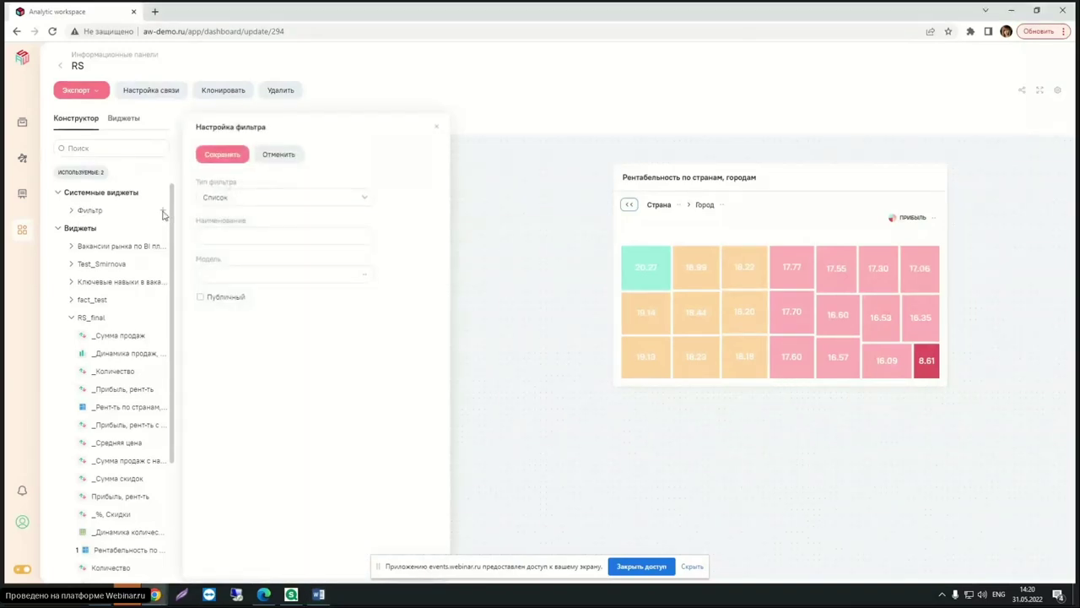
pyautogui.click(260, 199)
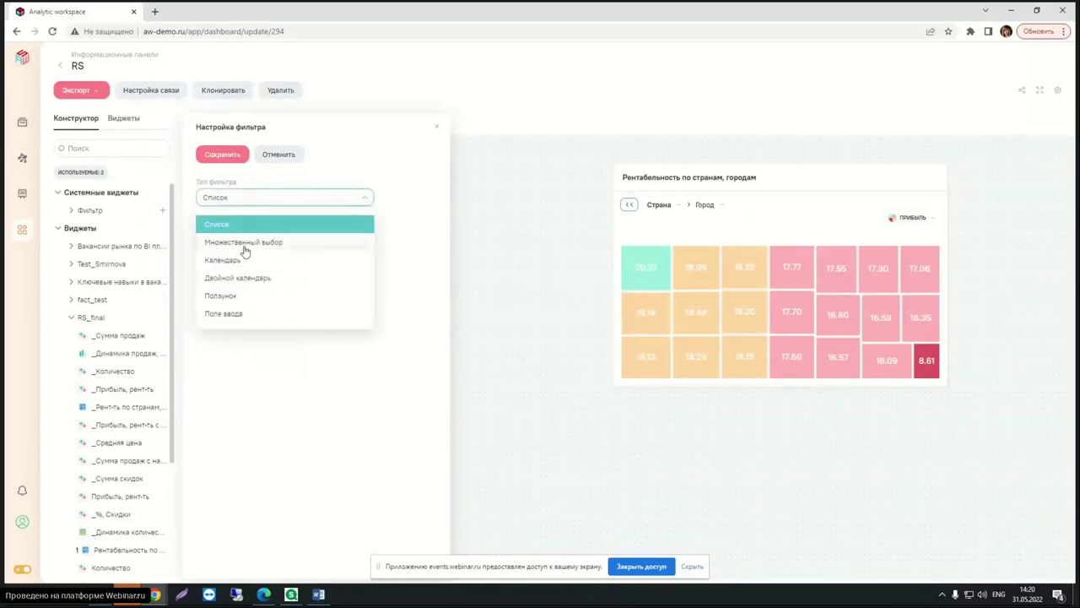
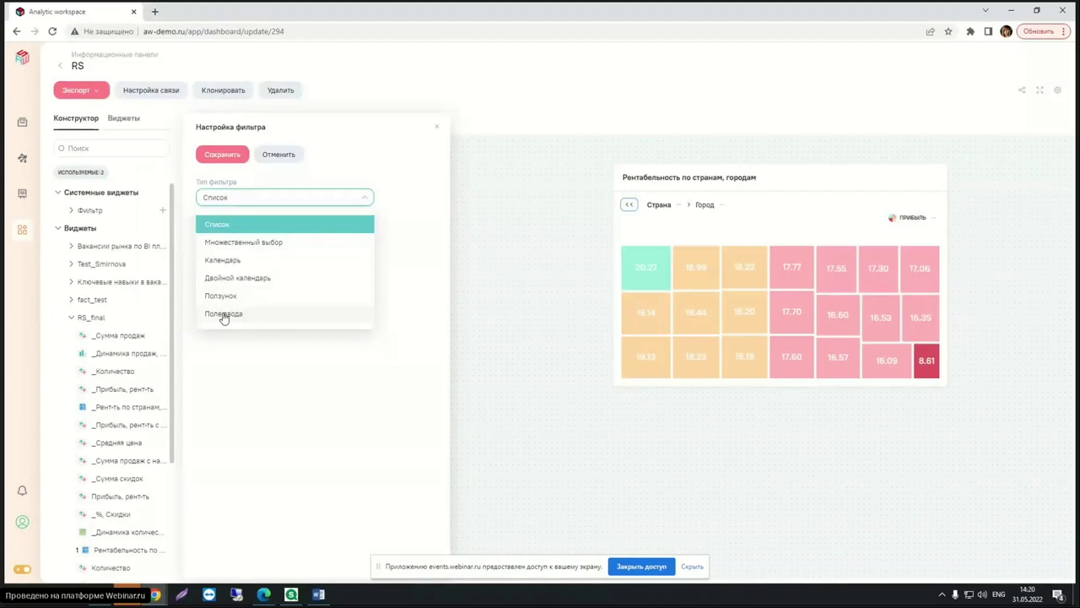
# Set the new filter's type to Двойной календарь.
pyautogui.click(355, 139)
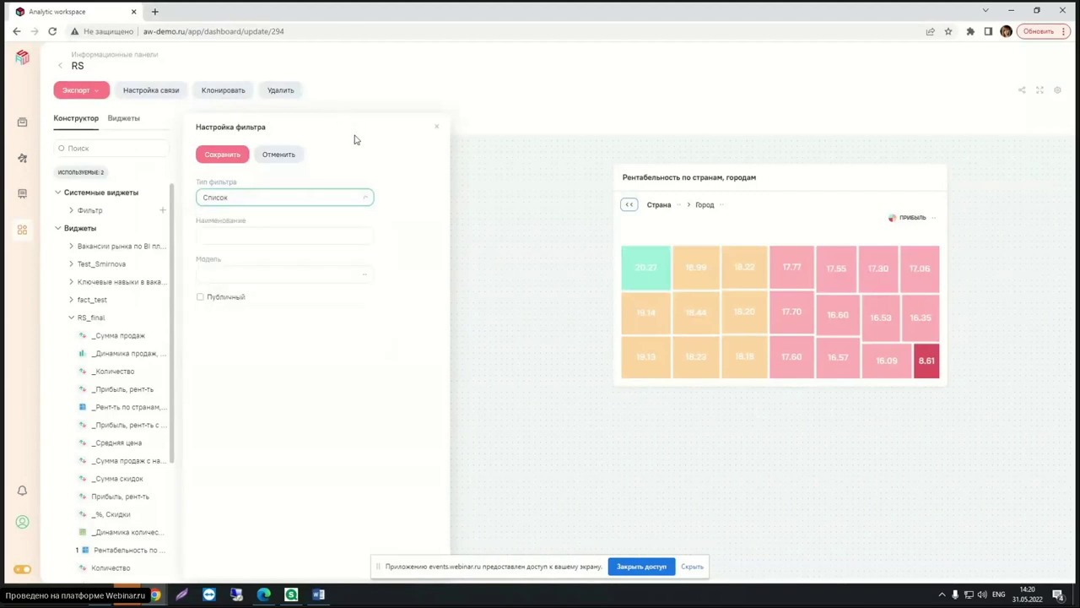
pyautogui.click(252, 235)
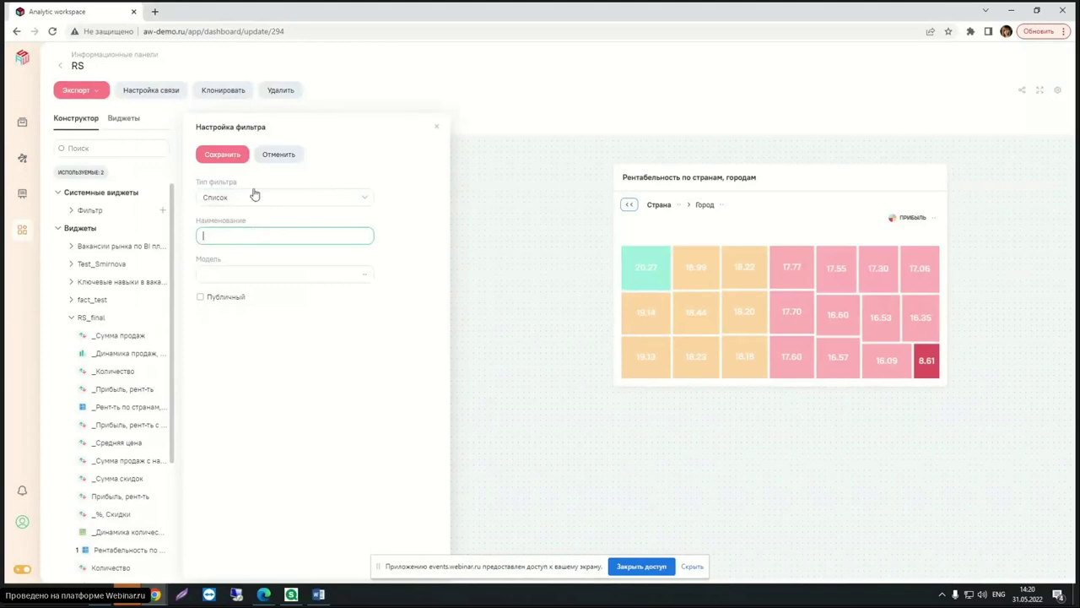
pyautogui.click(253, 195)
pyautogui.click(246, 279)
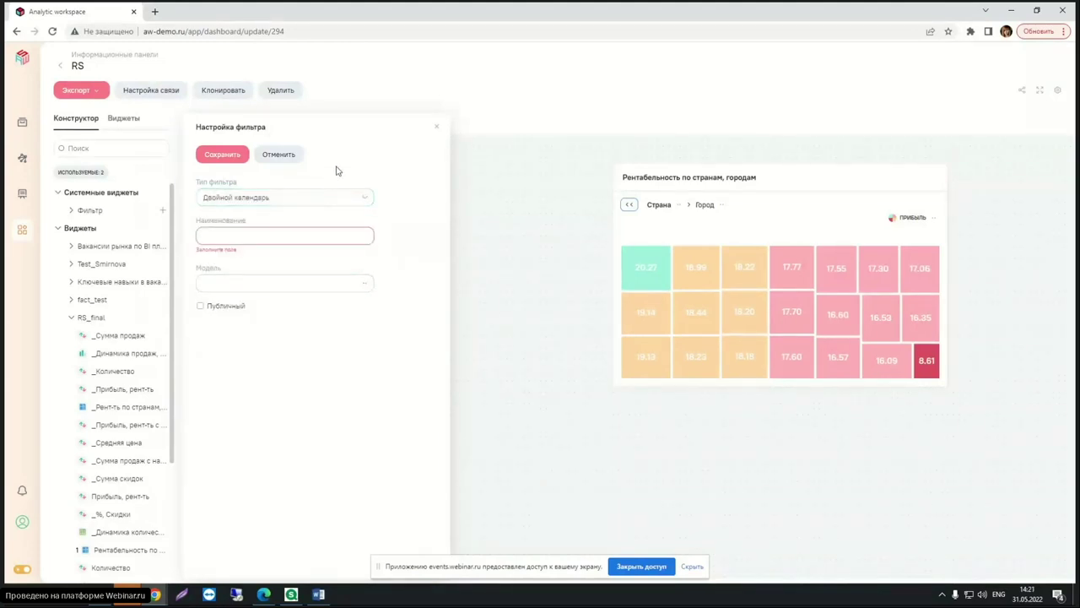
# Paste a name copied from the Word notes into the filter's name field, then select it for replacement.
pyautogui.hotkey('alt', 'Tab')
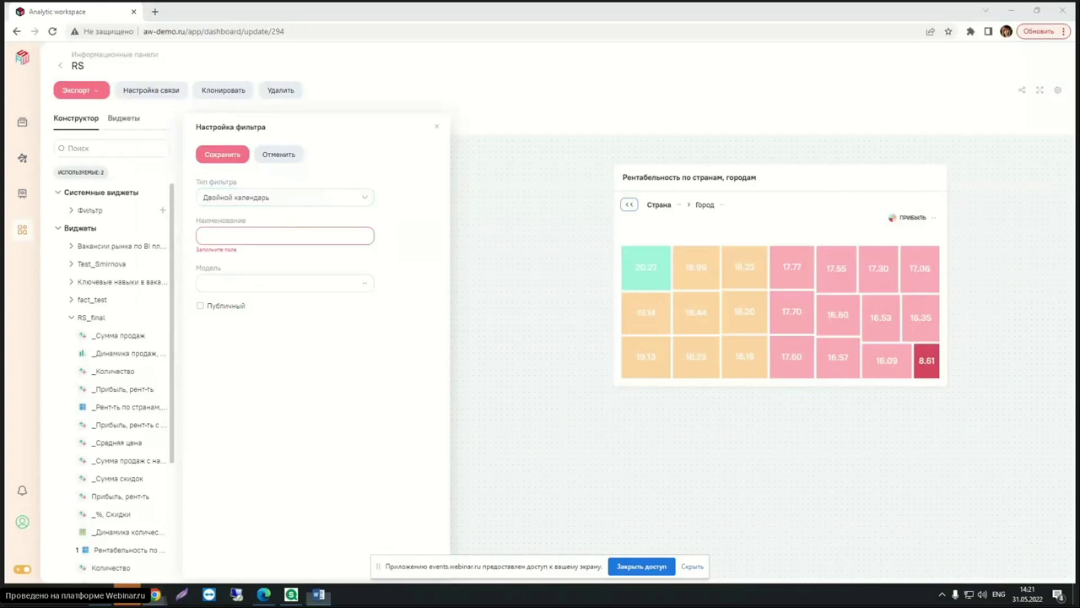
pyautogui.click(227, 238)
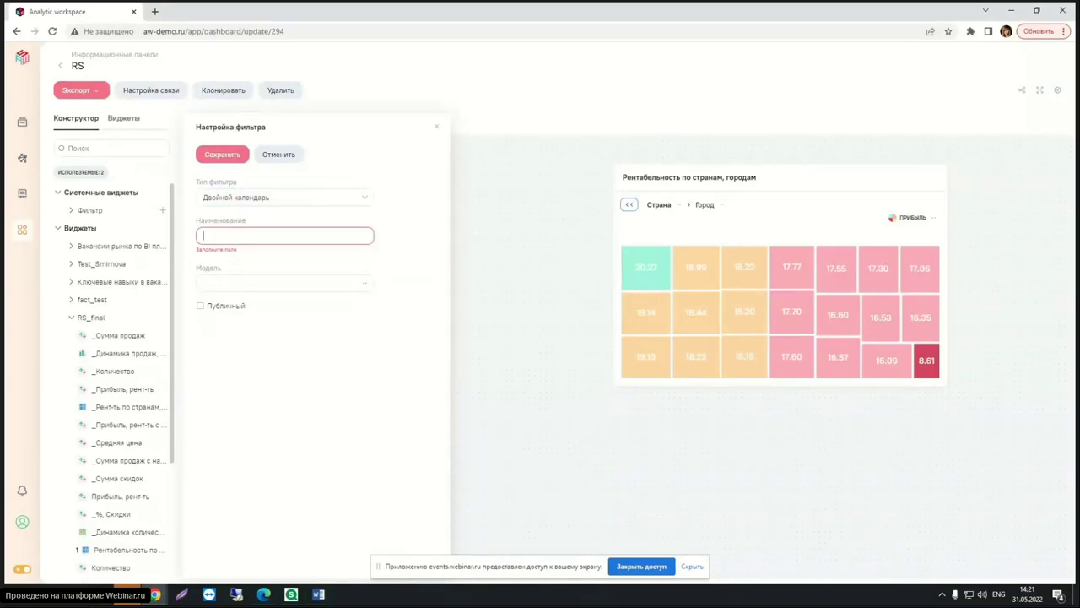
pyautogui.hotkey('alt', 'Tab')
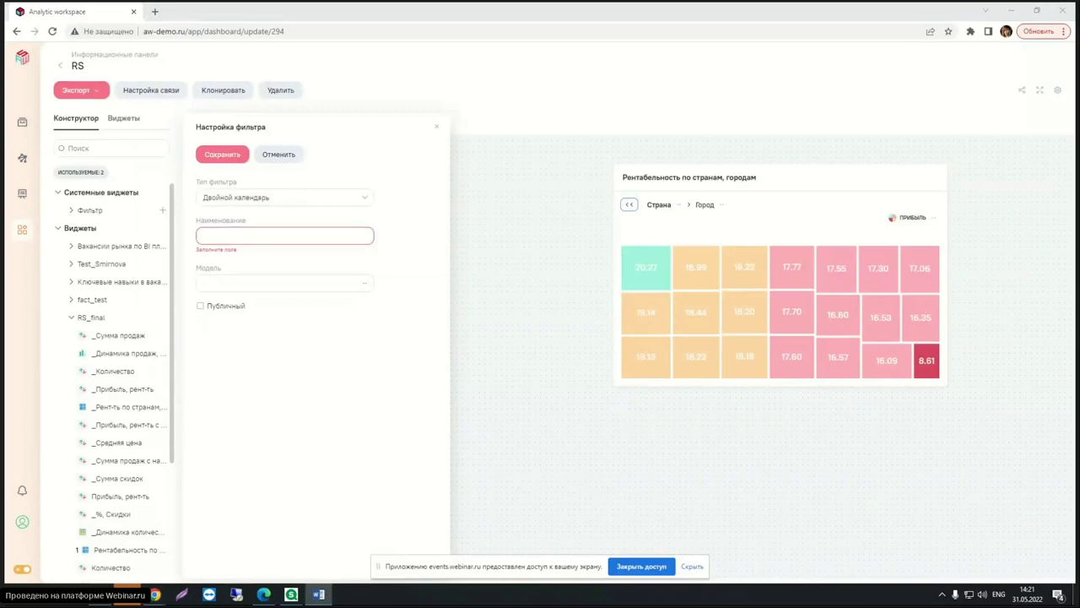
pyautogui.click(224, 236)
pyautogui.write('Динамика количества, суммы скидок')
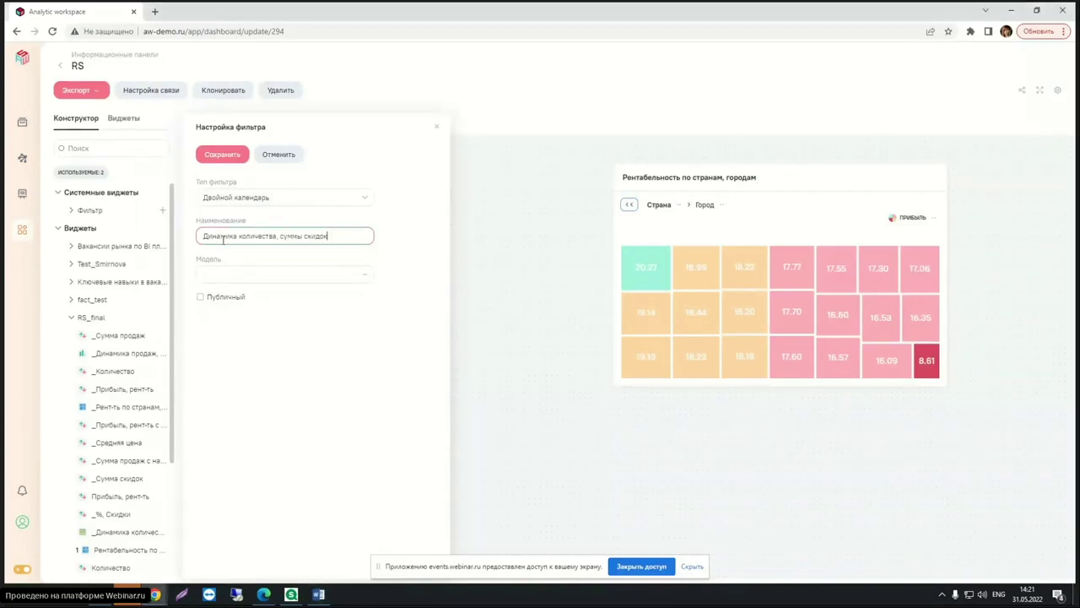
pyautogui.hotkey('alt', 'Tab')
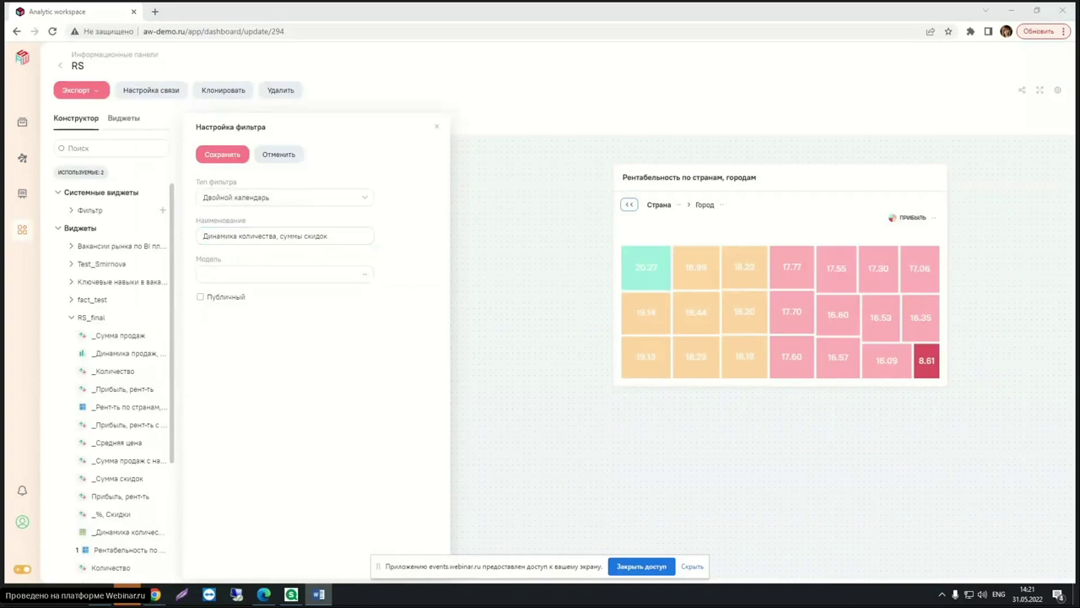
pyautogui.click(338, 236)
pyautogui.moveTo(338, 237); pyautogui.dragTo(173, 242)
# Name the filter Календарь and bind it to the Дата field of the RS_final model.
pyautogui.write('Календарь')
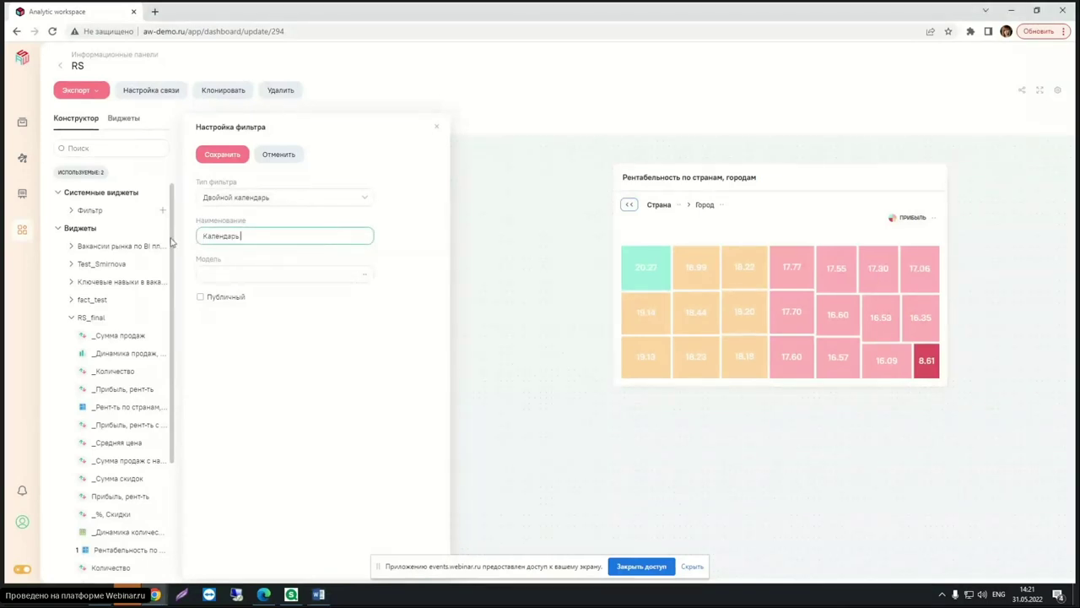
pyautogui.click(281, 273)
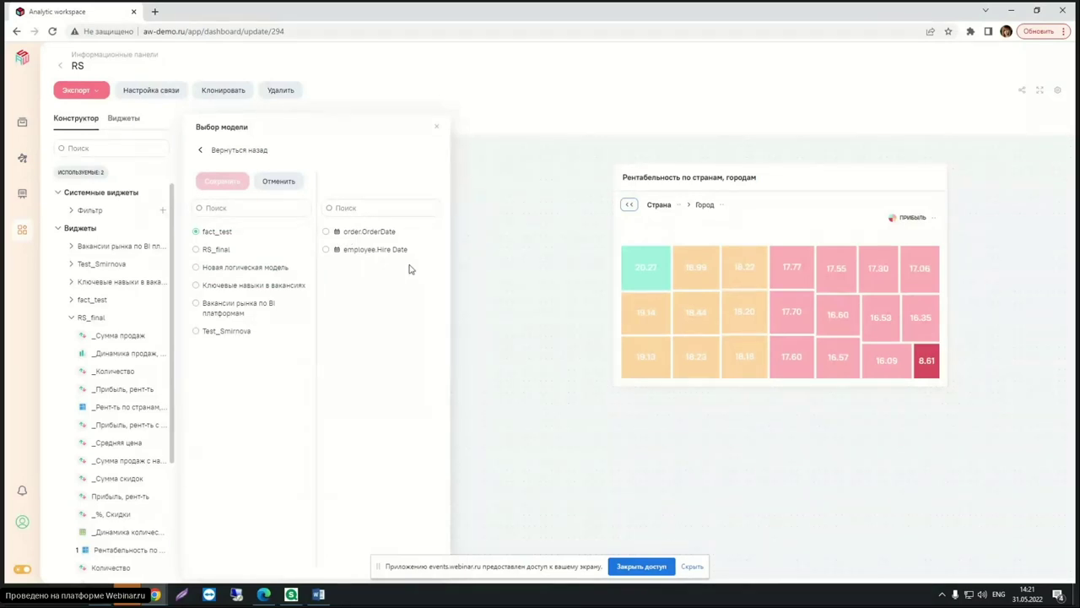
pyautogui.click(197, 250)
pyautogui.click(326, 232)
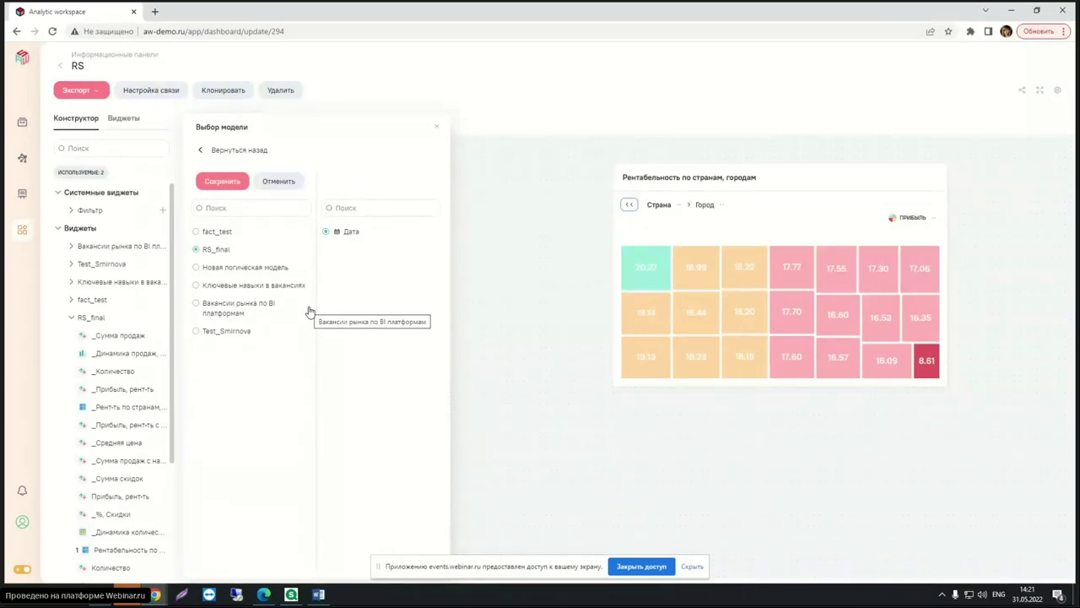
pyautogui.click(222, 181)
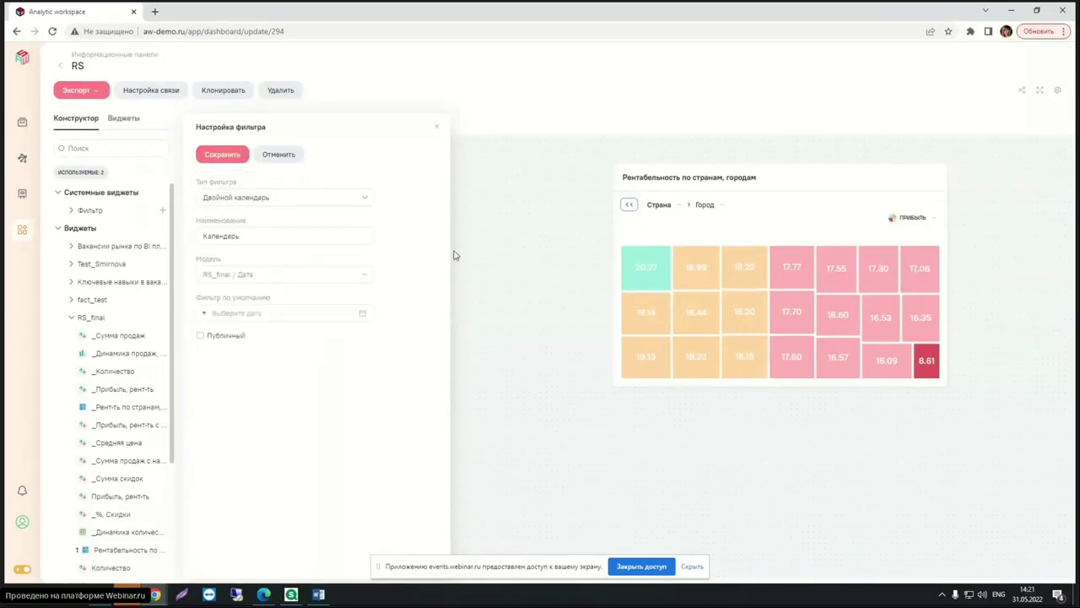
# Browse the default-period picker's preset periods without choosing one.
pyautogui.click(246, 312)
pyautogui.click(363, 314)
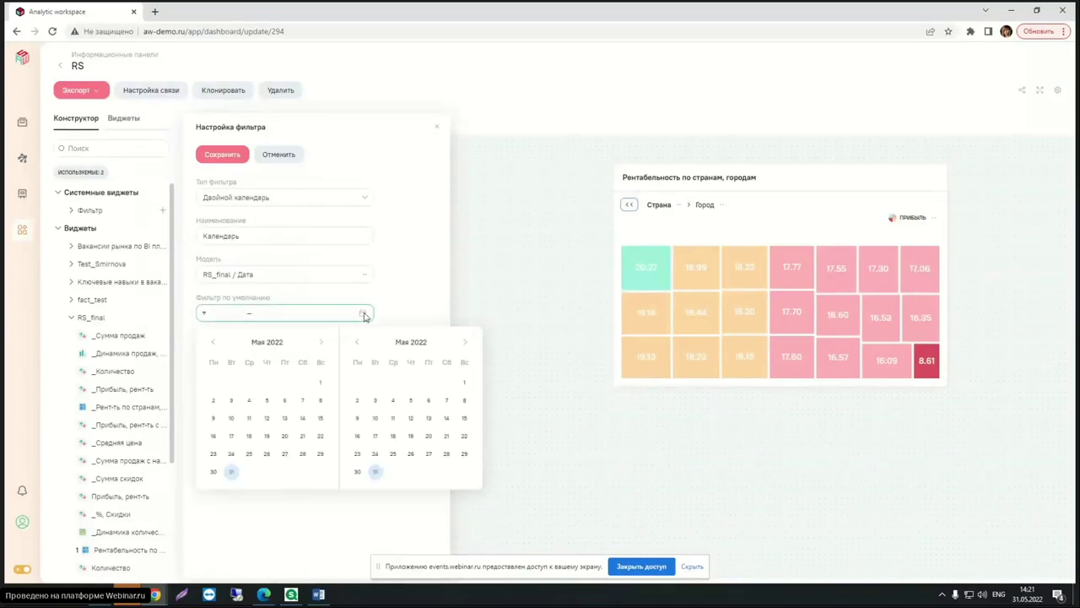
pyautogui.click(213, 312)
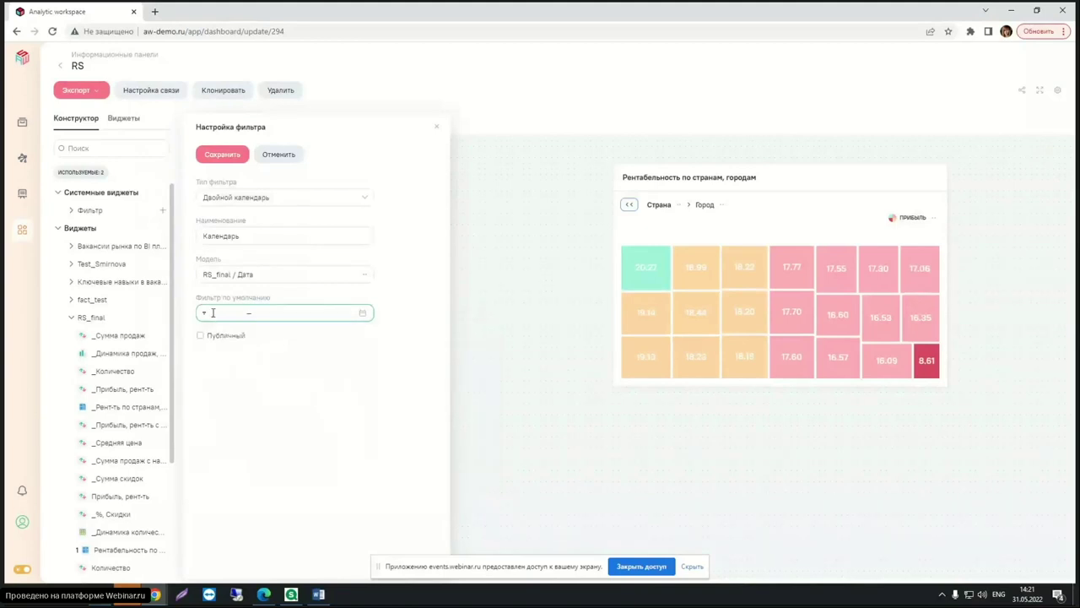
pyautogui.click(209, 314)
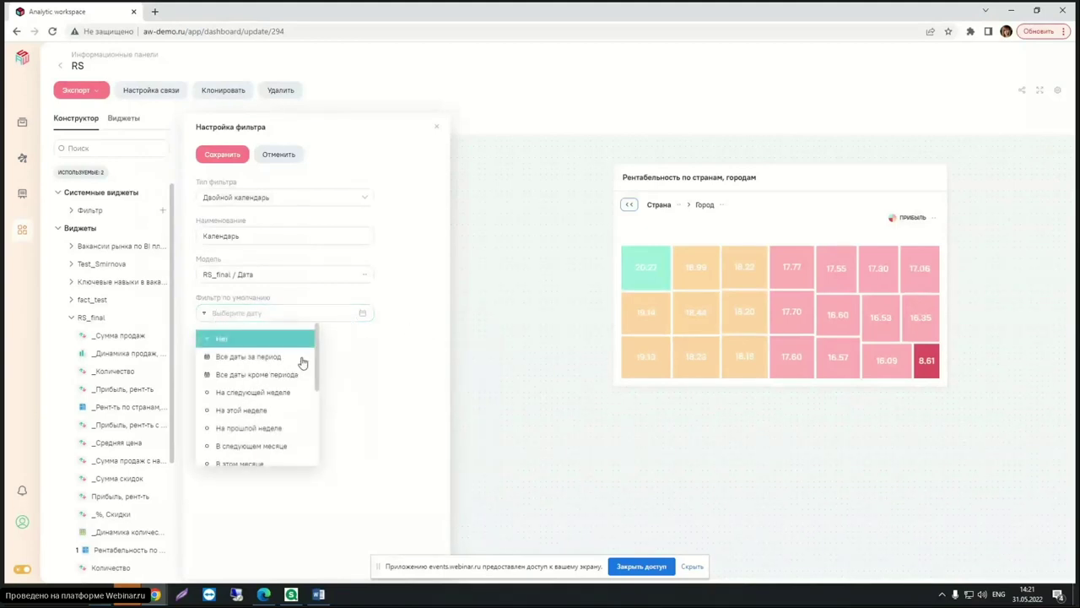
pyautogui.scroll(-1, 319, 358)
pyautogui.scroll(-1, 319, 358)
pyautogui.scroll(2, 318, 346)
pyautogui.scroll(-1, 319, 359)
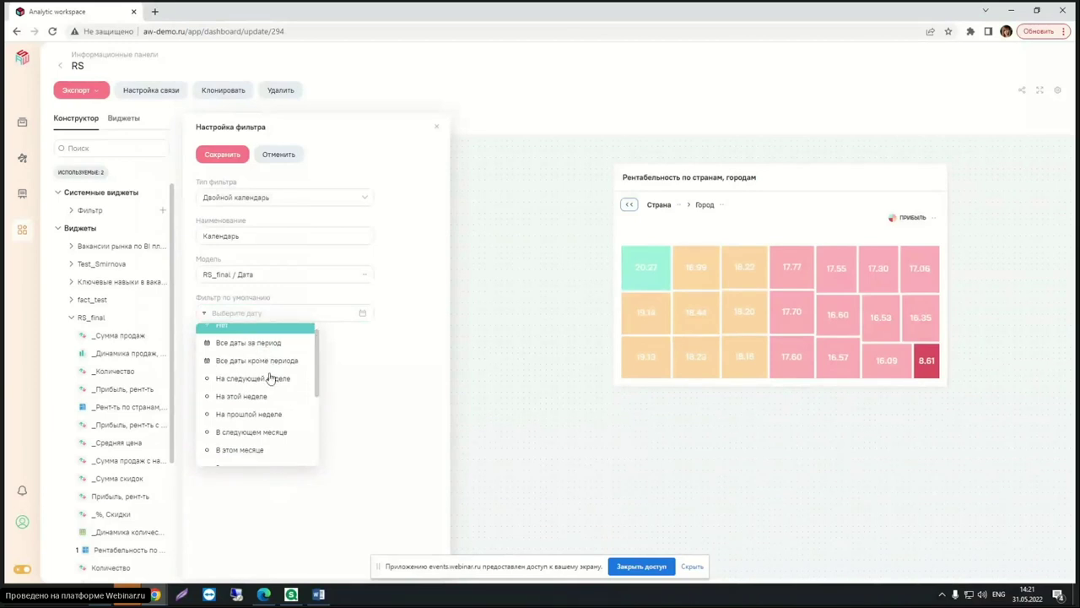
pyautogui.scroll(-3, 269, 435)
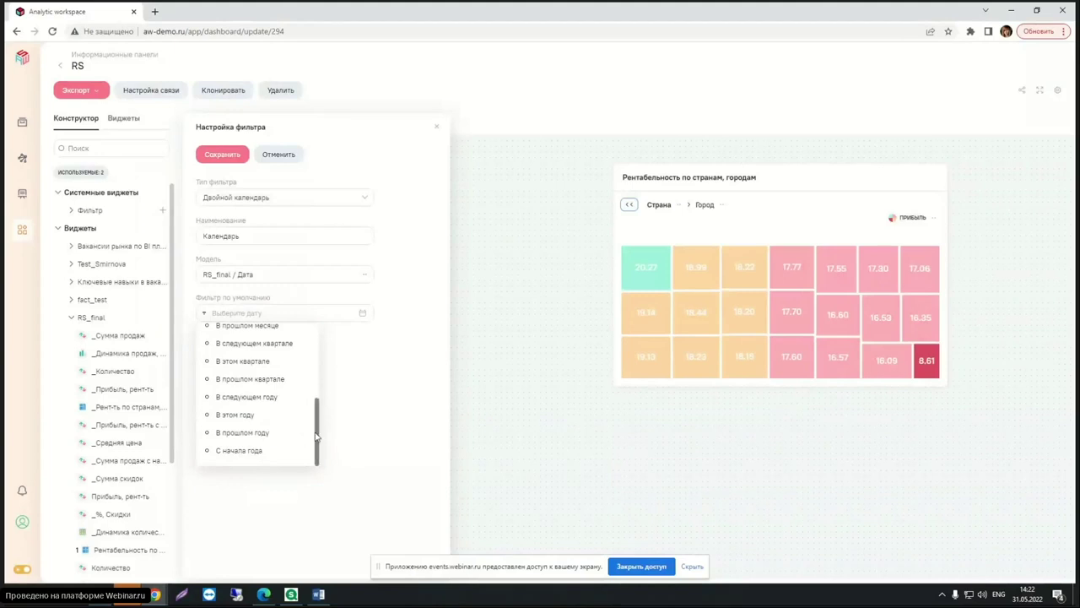
pyautogui.moveTo(318, 447); pyautogui.dragTo(317, 337)
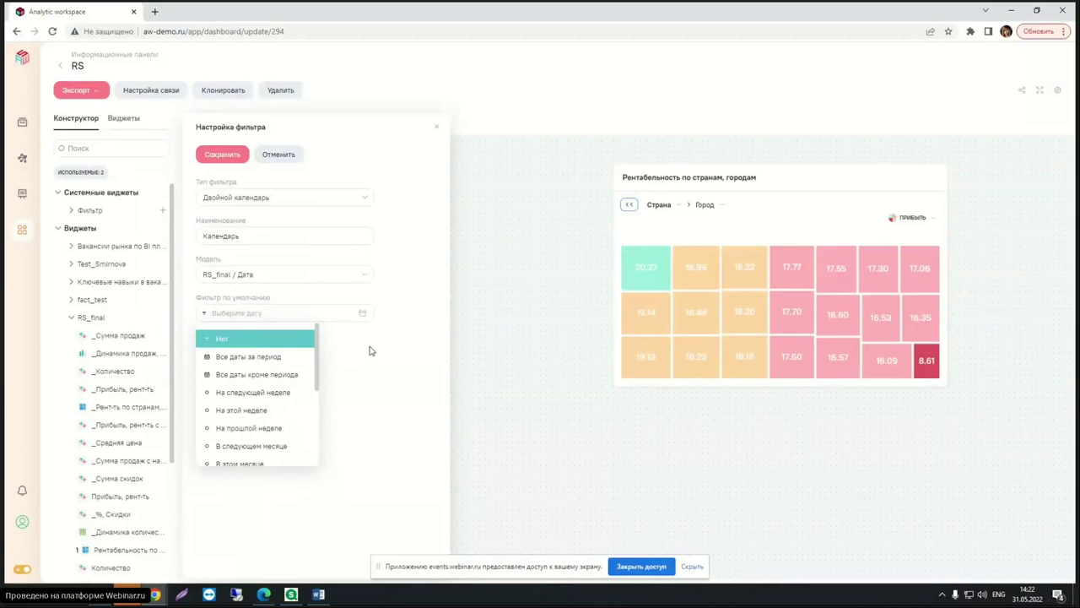
pyautogui.click(364, 315)
# Type the default range 01.06.2007 – 31.06.2007 manually.
pyautogui.click(242, 314)
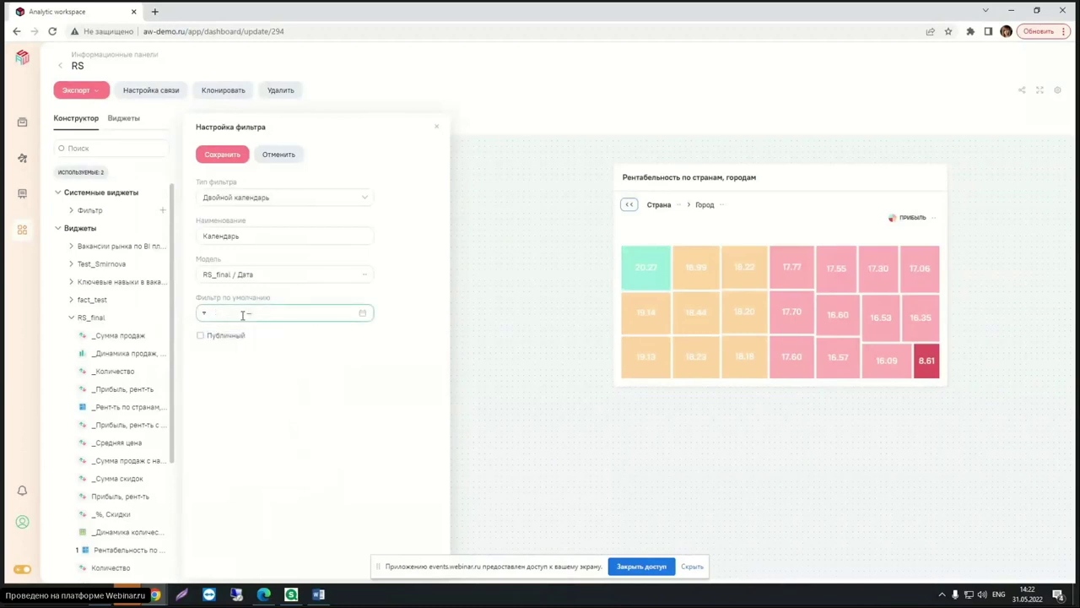
pyautogui.write('010')
pyautogui.press('BackSpace')
pyautogui.write('.06')
pyautogui.write('.200')
pyautogui.write('7 – ')
pyautogui.write('31.06.200')
pyautogui.write('70')
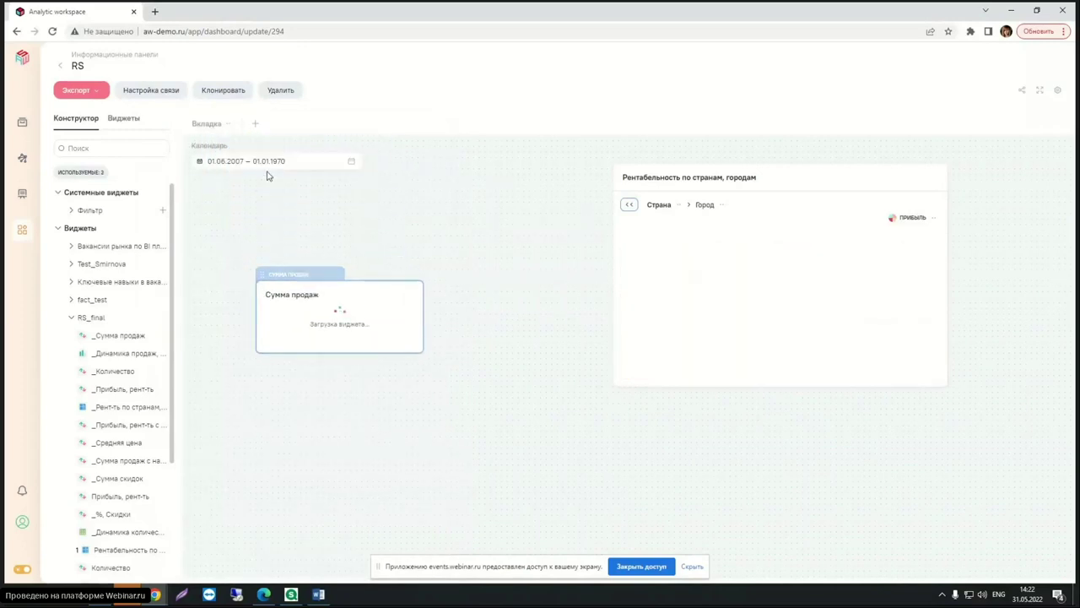
# Select the calendar filter on the dashboard and open its settings.
pyautogui.click(266, 165)
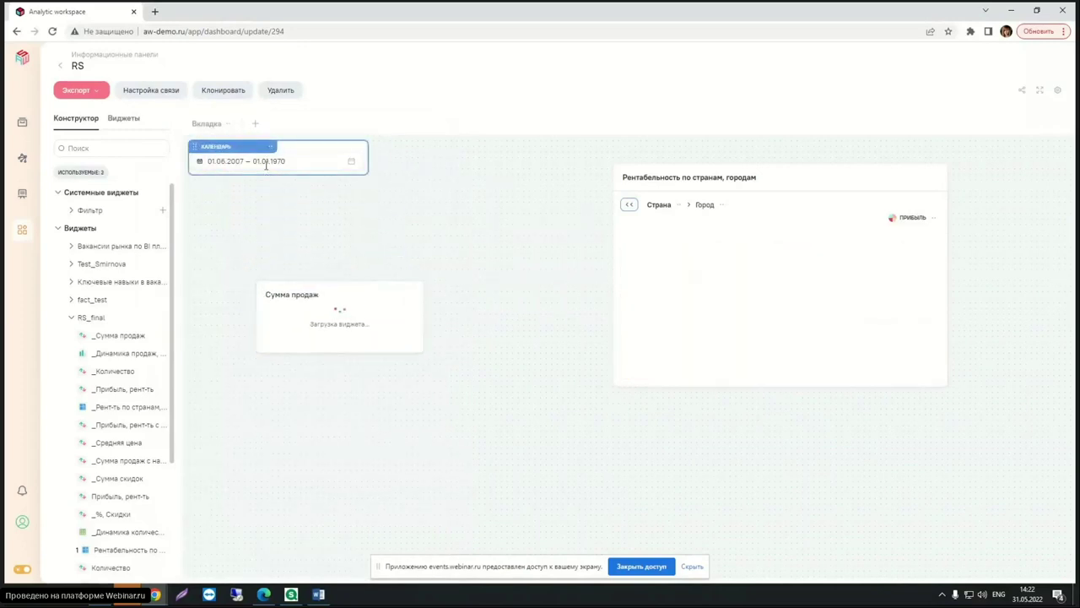
pyautogui.click(352, 161)
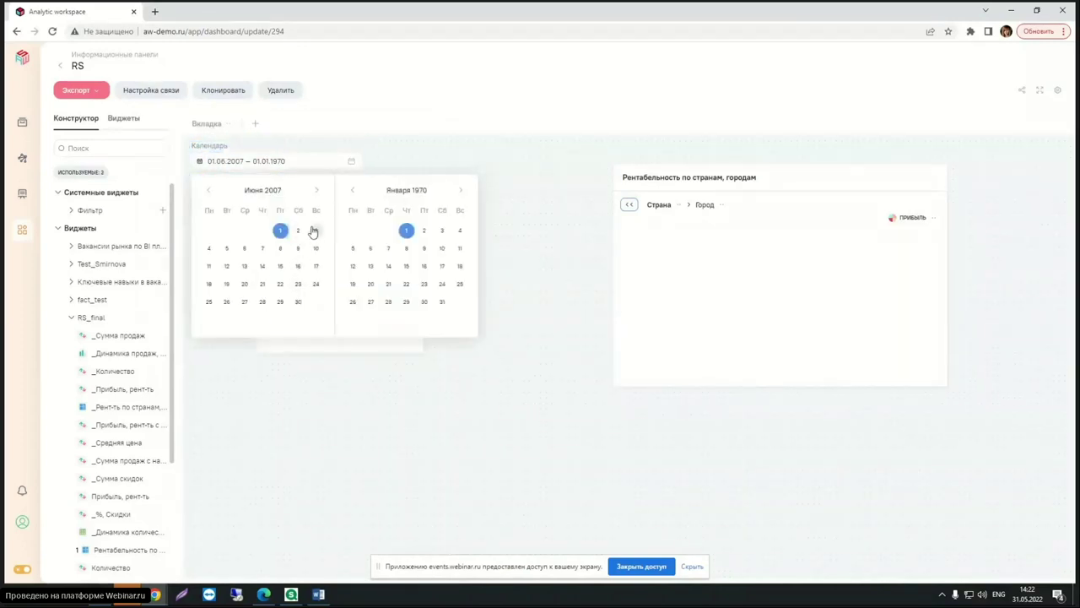
pyautogui.click(278, 160)
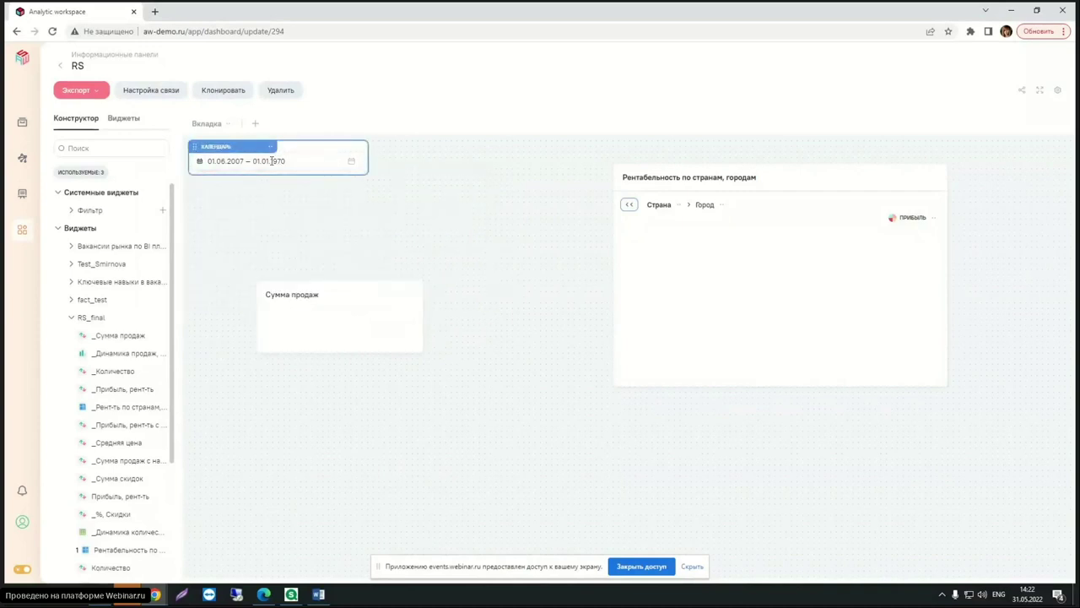
pyautogui.click(270, 146)
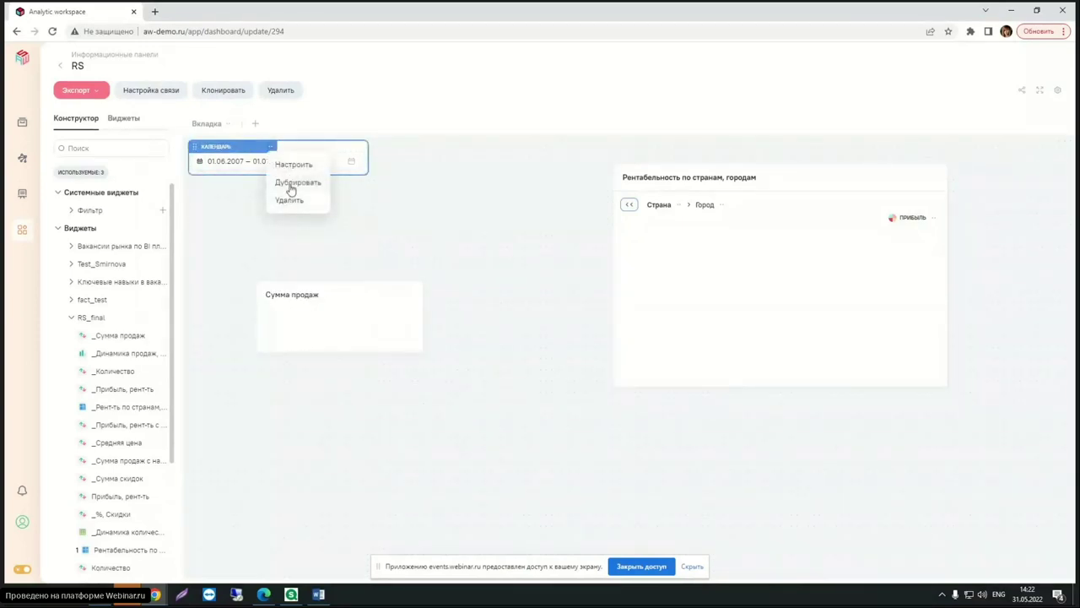
pyautogui.click(293, 165)
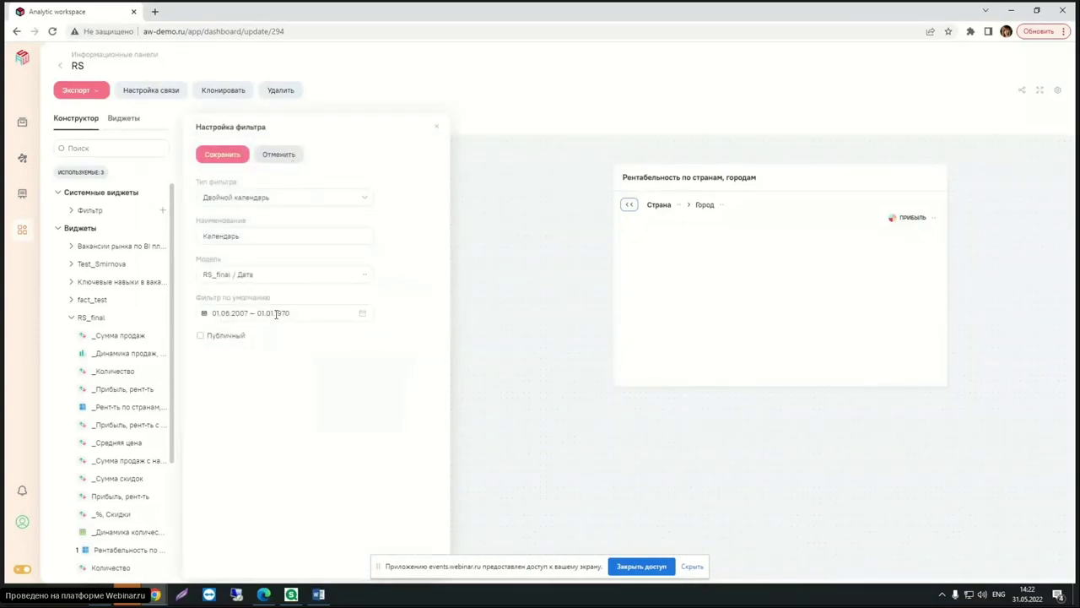
# Correct the default range to 01.01.2007 – 30.06.2007 and save the filter.
pyautogui.moveTo(276, 313); pyautogui.dragTo(313, 313)
pyautogui.write('200')
pyautogui.click(300, 363)
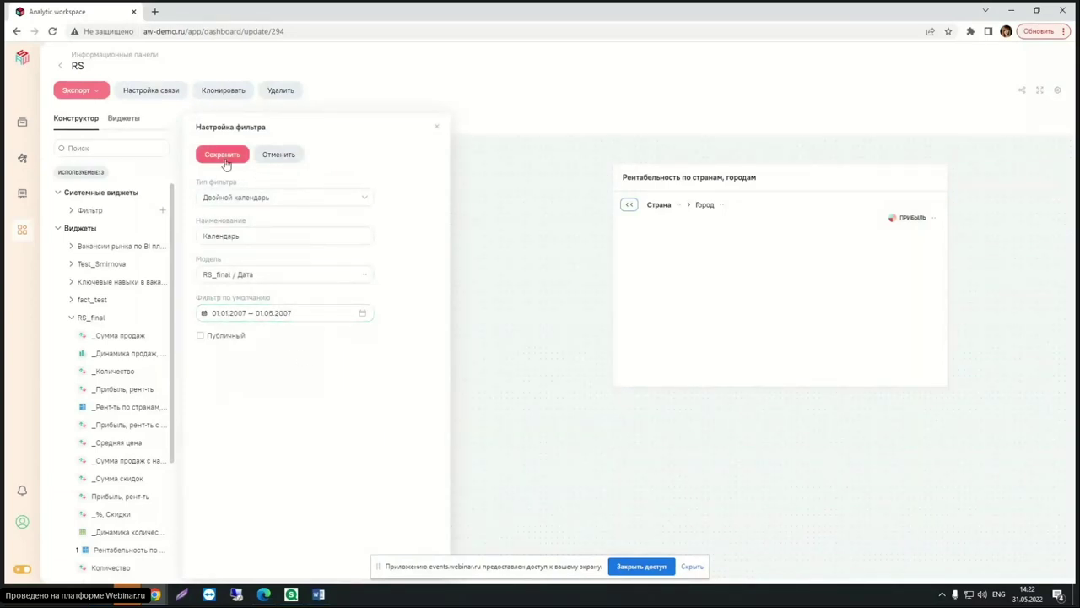
pyautogui.click(258, 313)
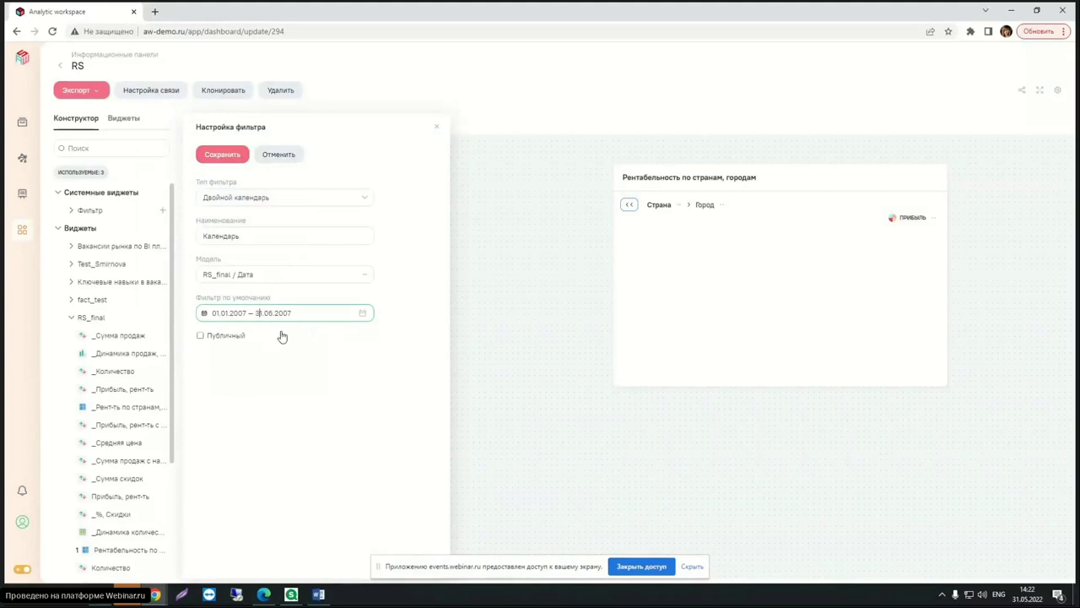
pyautogui.press('Delete')
pyautogui.click(223, 154)
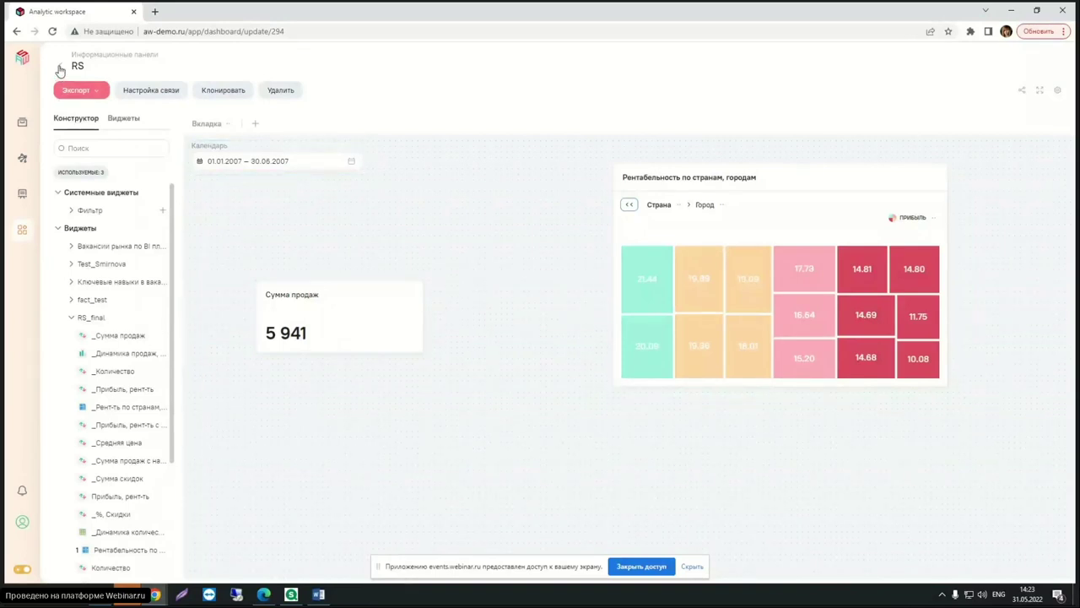
# Pick RS_final from the dashboards list and open it in edit mode.
pyautogui.click(21, 237)
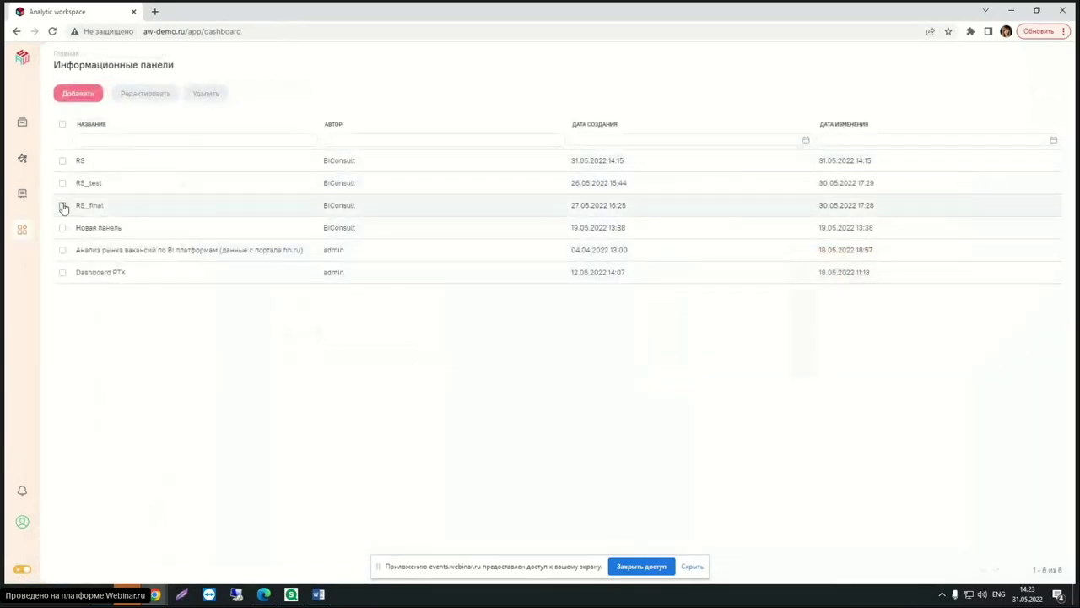
pyautogui.click(62, 205)
pyautogui.click(141, 95)
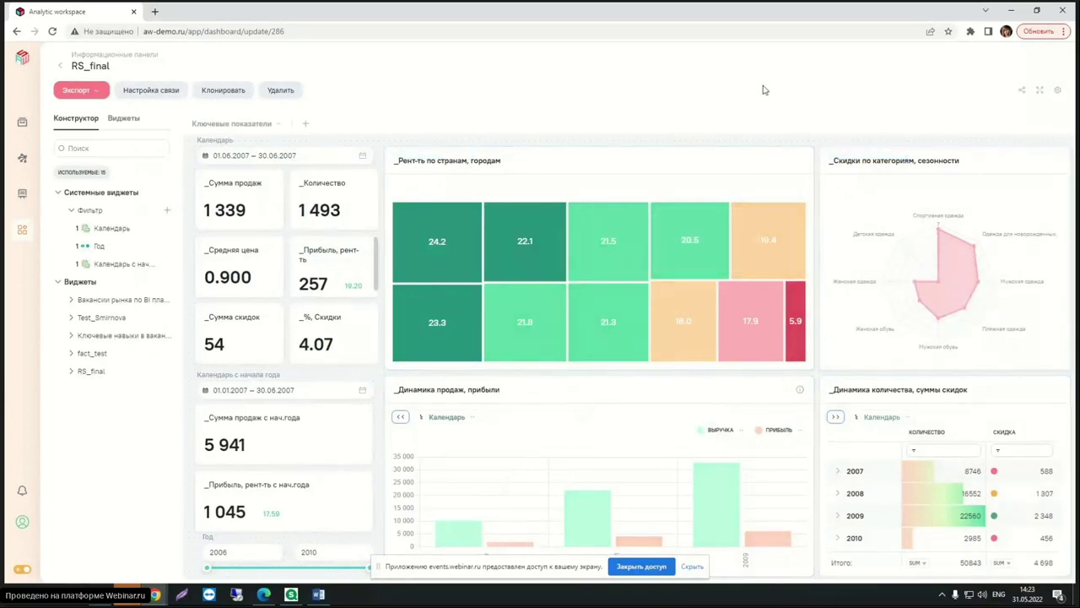
# Set the calendar end day to 15 and move the Год range start to 2008.
pyautogui.moveTo(736, 496)
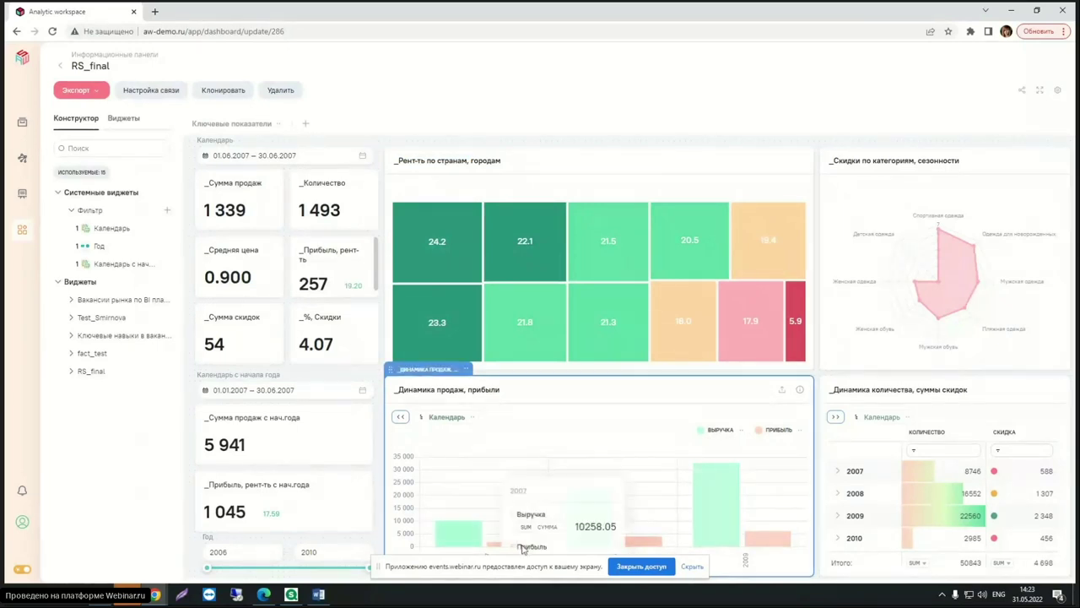
pyautogui.click(692, 567)
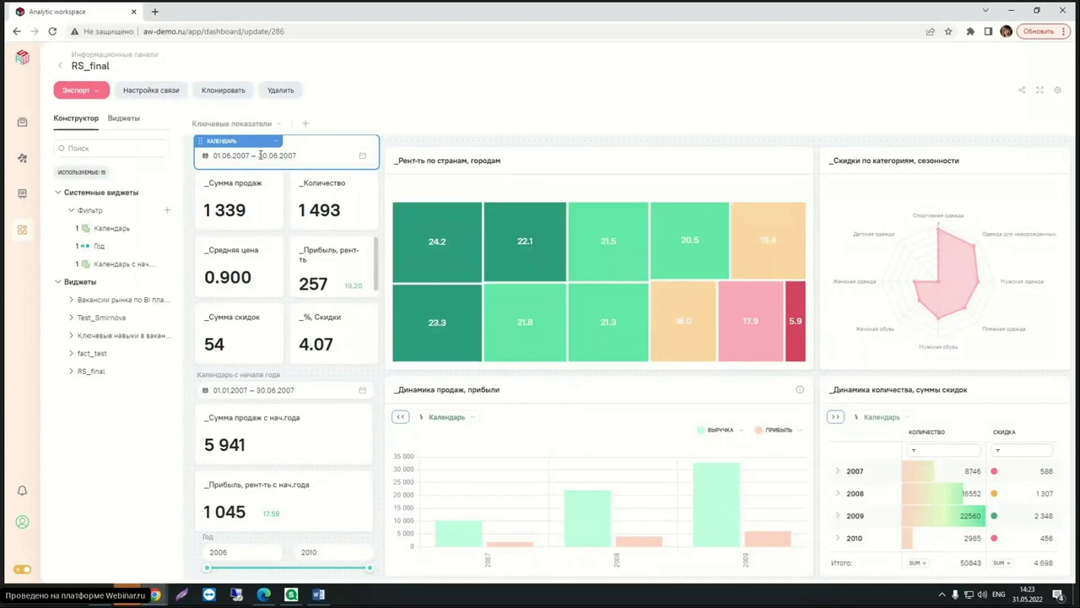
pyautogui.write('15')
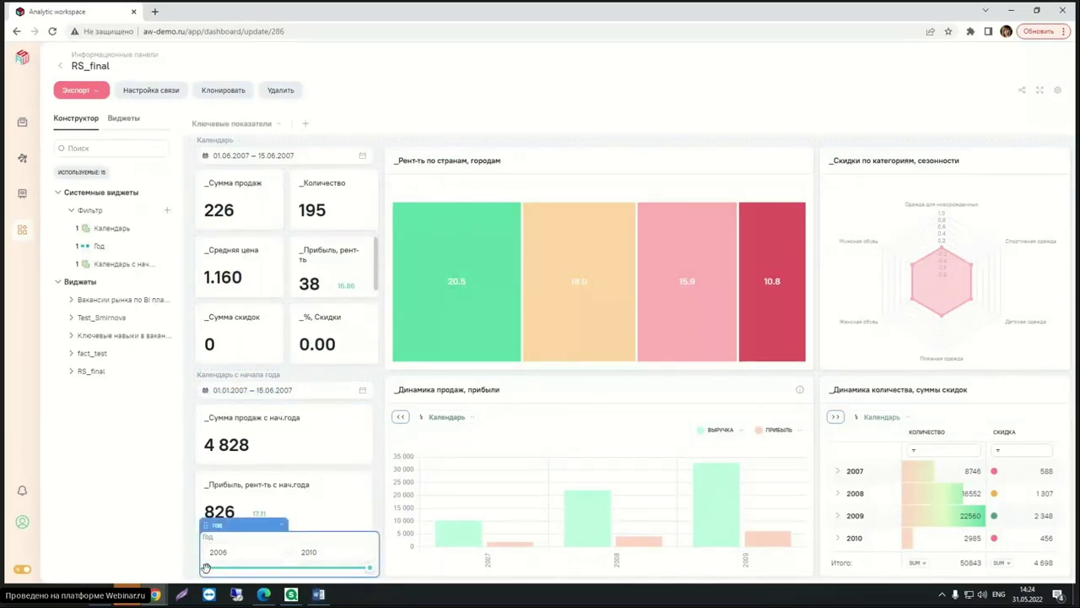
pyautogui.moveTo(207, 567); pyautogui.dragTo(288, 568)
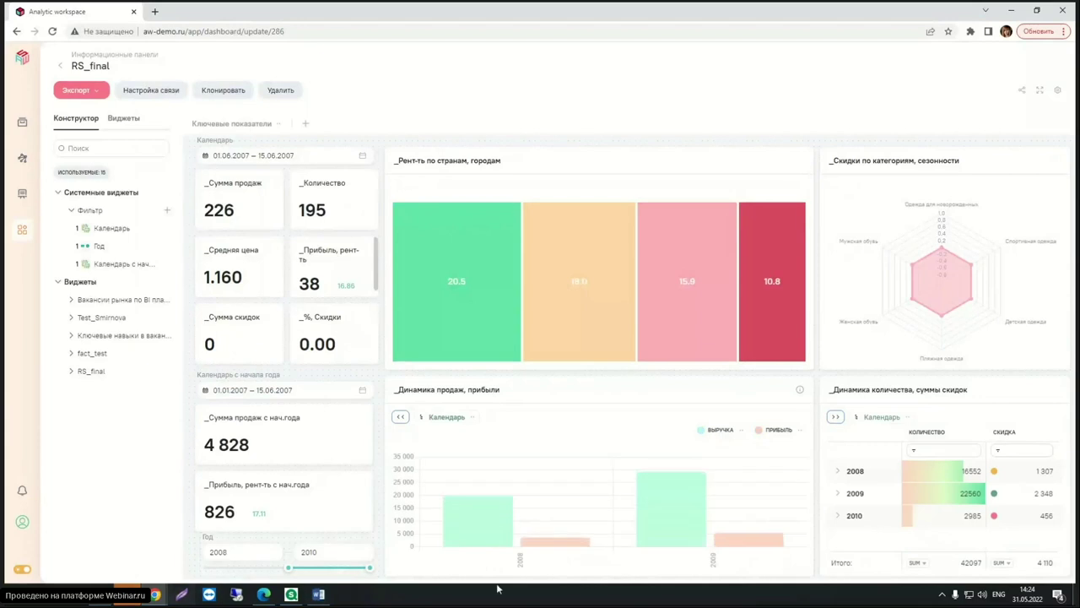
pyautogui.moveTo(793, 549)
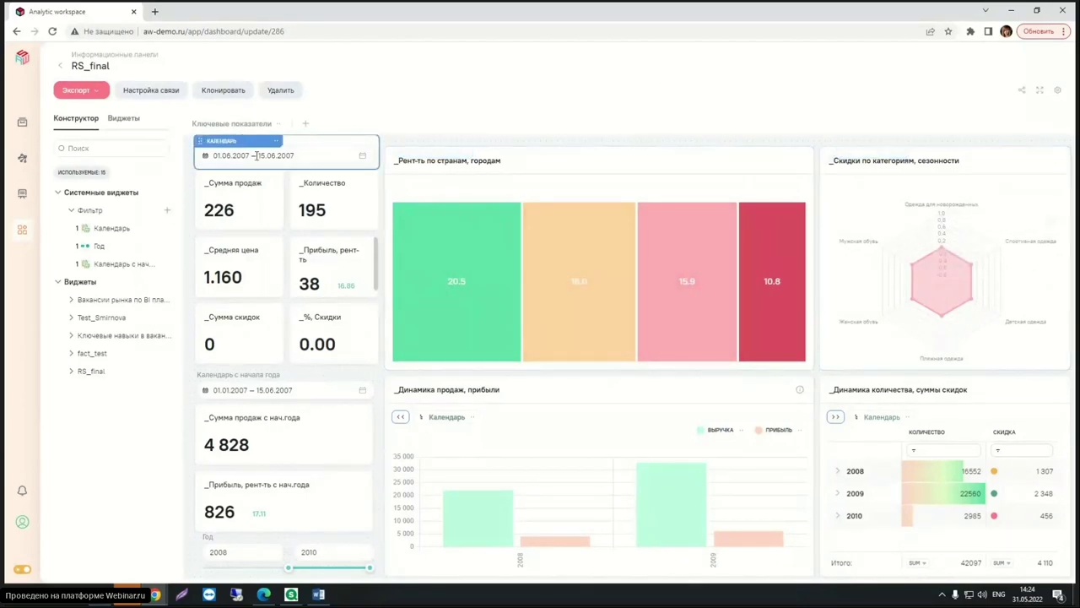
# On the widget-links map, delete the Год links to _Динамика продаж and _Динамика количества.
pyautogui.click(155, 97)
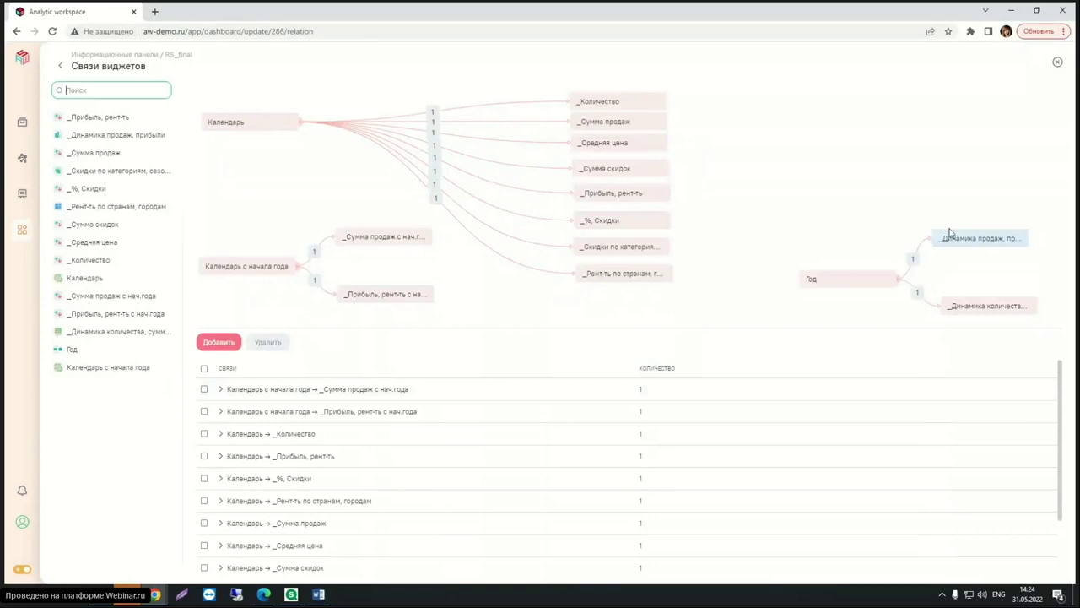
pyautogui.moveTo(962, 243)
pyautogui.click(1019, 241)
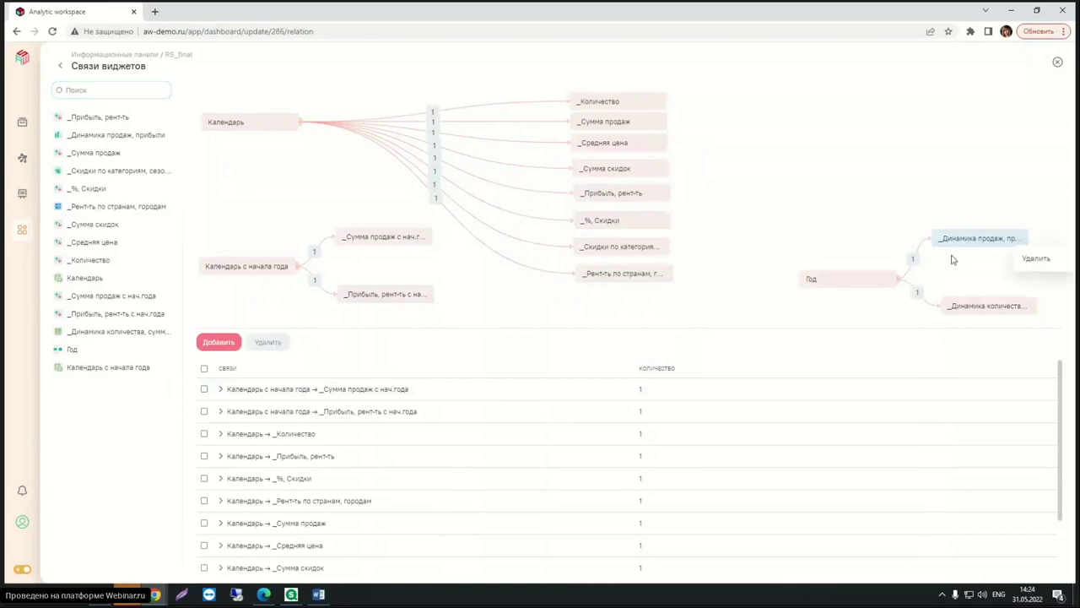
pyautogui.click(1039, 267)
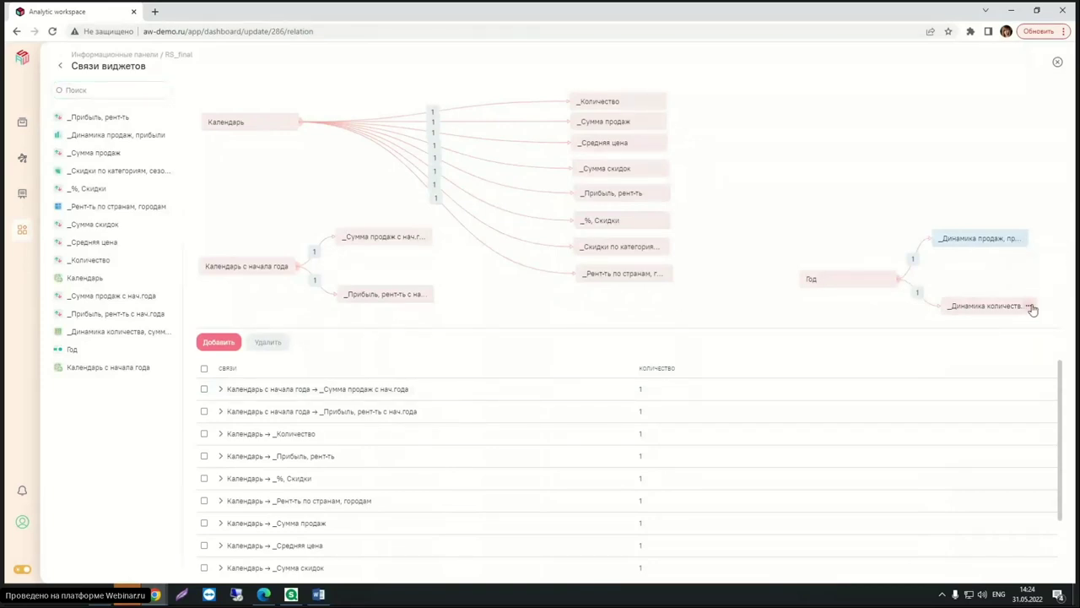
pyautogui.click(1031, 307)
pyautogui.click(886, 281)
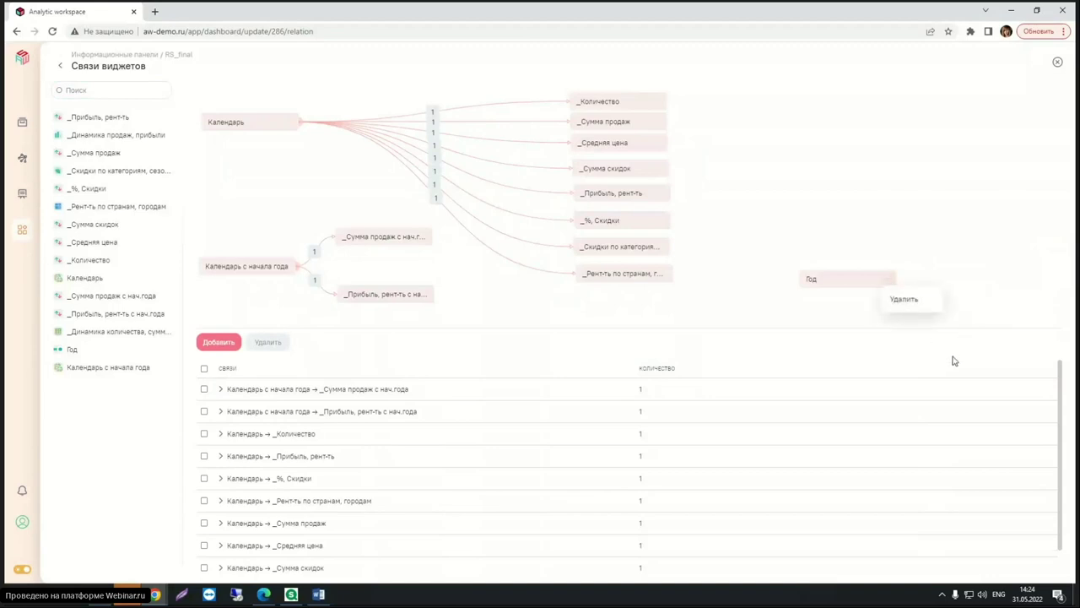
pyautogui.click(911, 299)
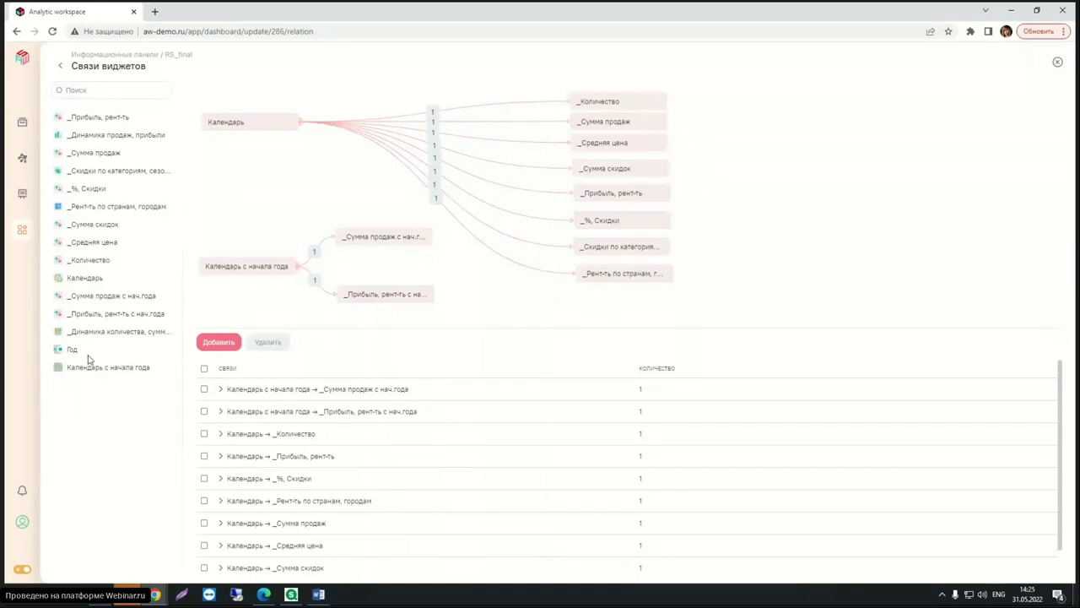
# Place Год, _Динамика количества and _Динамика продаж back on the links map.
pyautogui.moveTo(71, 350)
pyautogui.mouseDown()
pyautogui.moveTo(829, 240)
pyautogui.moveTo(810, 241)
pyautogui.mouseUp()
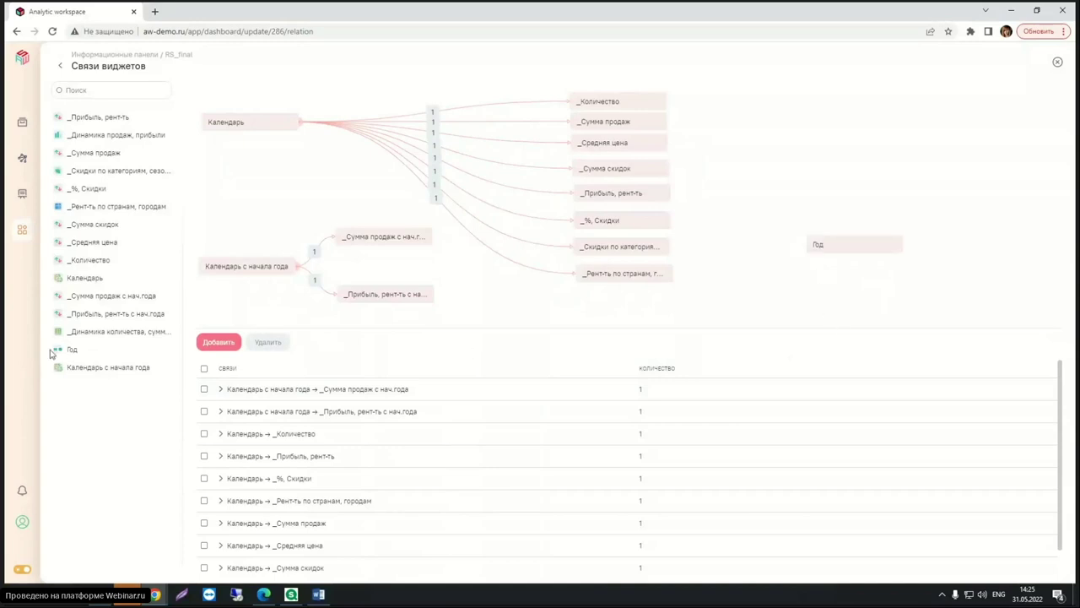
pyautogui.moveTo(94, 332)
pyautogui.mouseDown()
pyautogui.moveTo(1042, 317)
pyautogui.moveTo(958, 213)
pyautogui.mouseUp()
pyautogui.moveTo(59, 135); pyautogui.dragTo(960, 281)
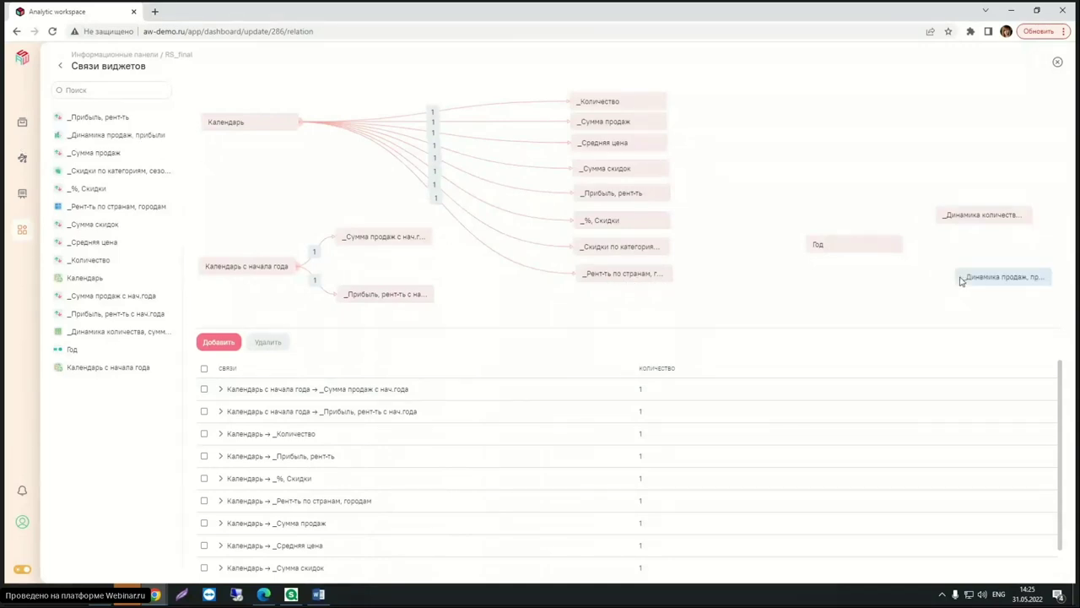
# Link the Год filter to _Динамика продаж, прибыли on the year field.
pyautogui.click(217, 342)
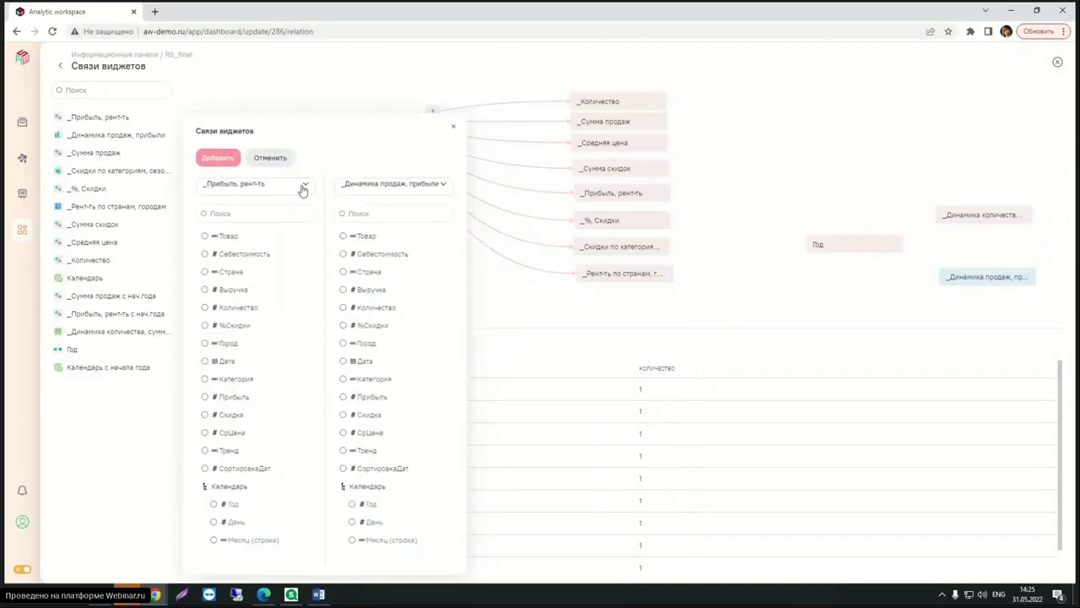
pyautogui.click(304, 185)
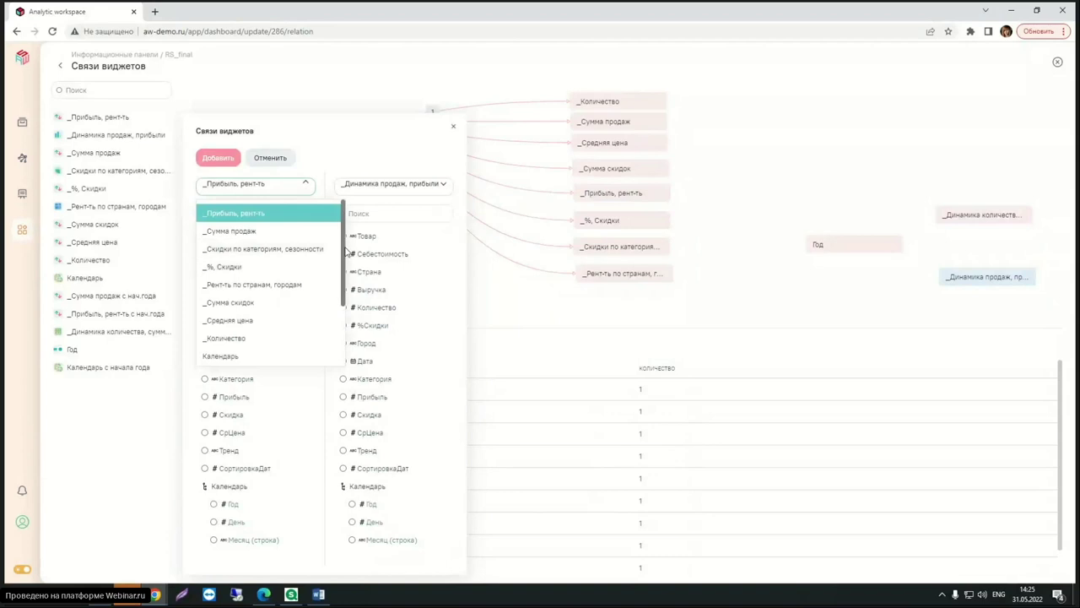
pyautogui.scroll(-3, 342, 252)
pyautogui.click(218, 335)
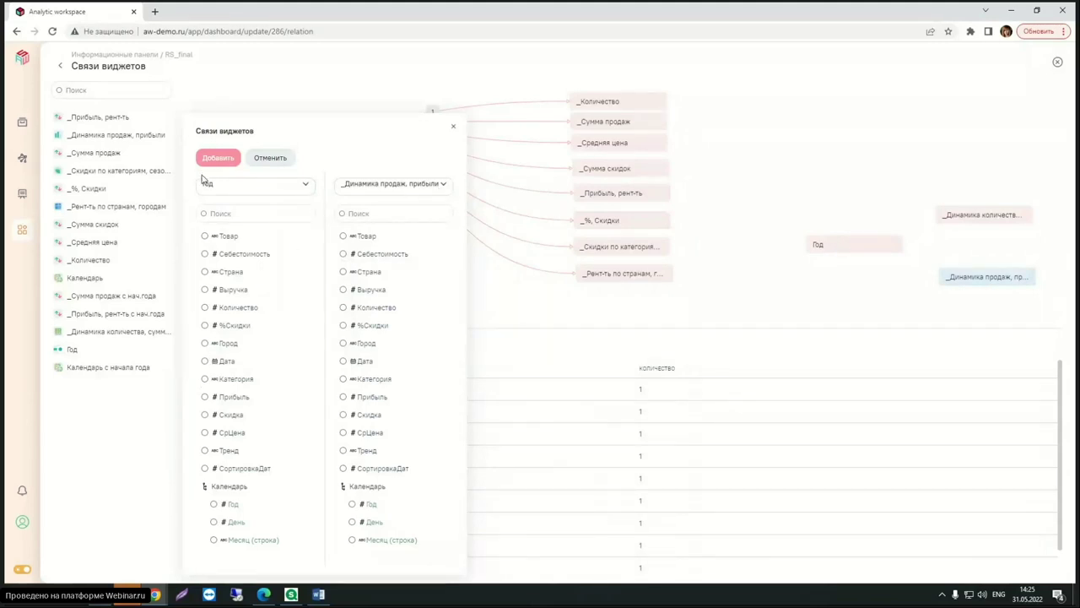
pyautogui.click(213, 504)
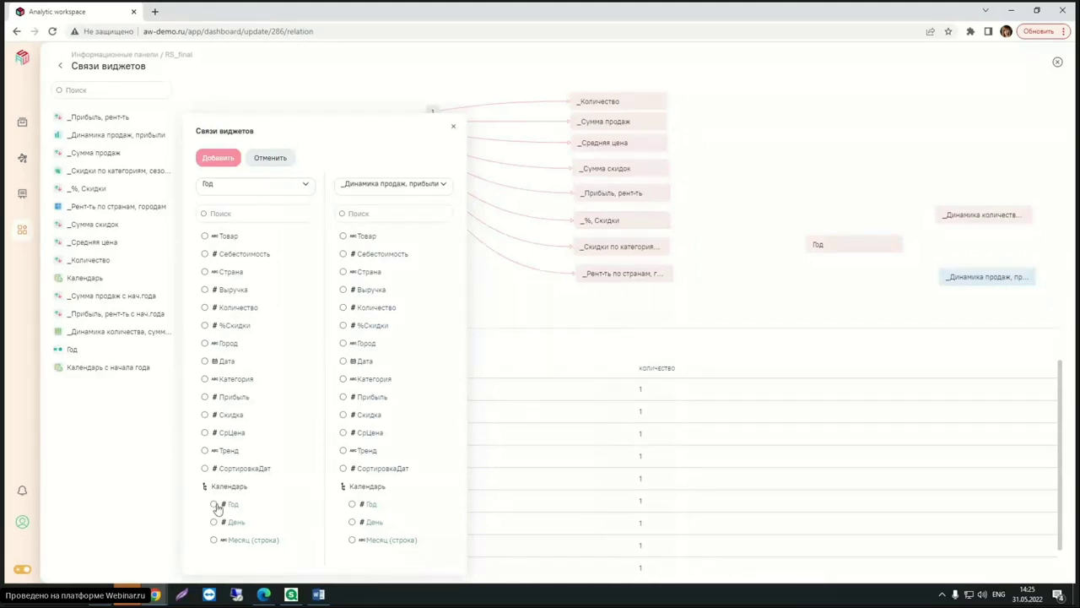
pyautogui.click(352, 504)
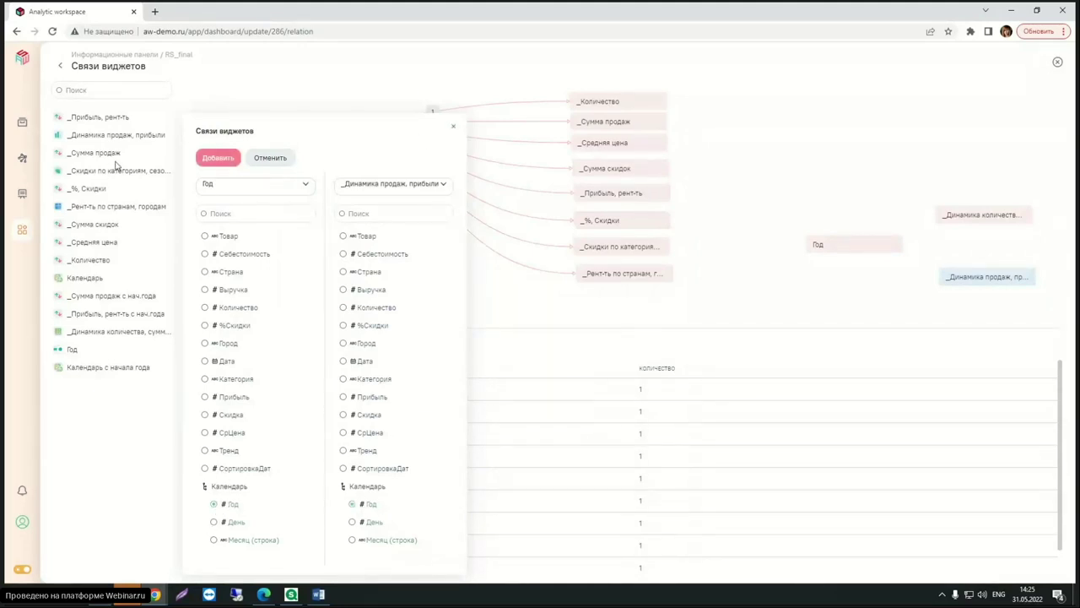
pyautogui.click(218, 158)
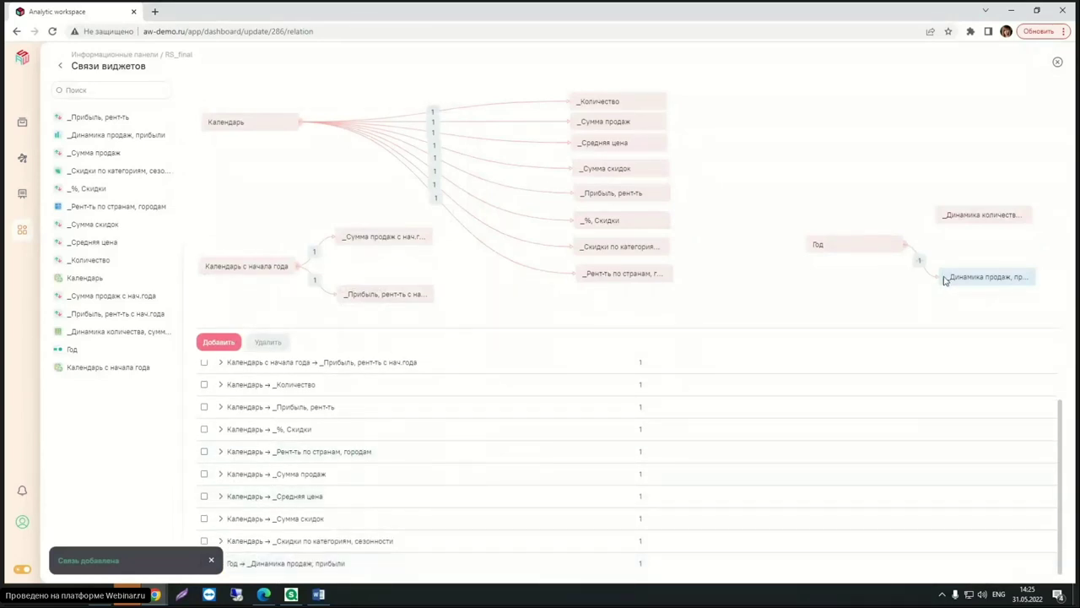
# Link the Год filter to _Динамика количества, суммы скидок on the year field.
pyautogui.click(207, 346)
pyautogui.click(264, 187)
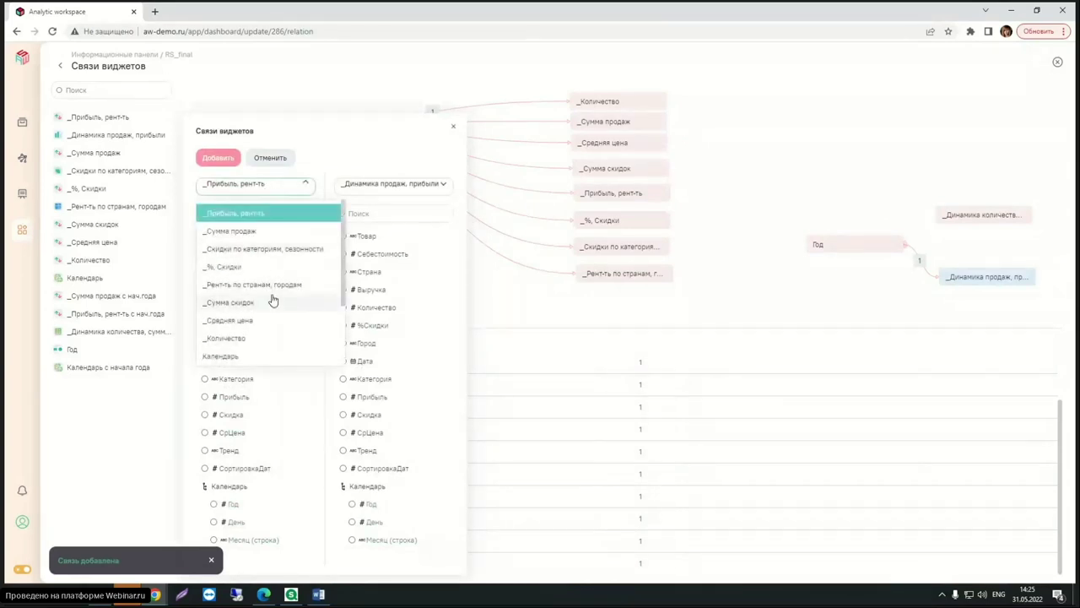
pyautogui.scroll(-2, 277, 299)
pyautogui.click(249, 335)
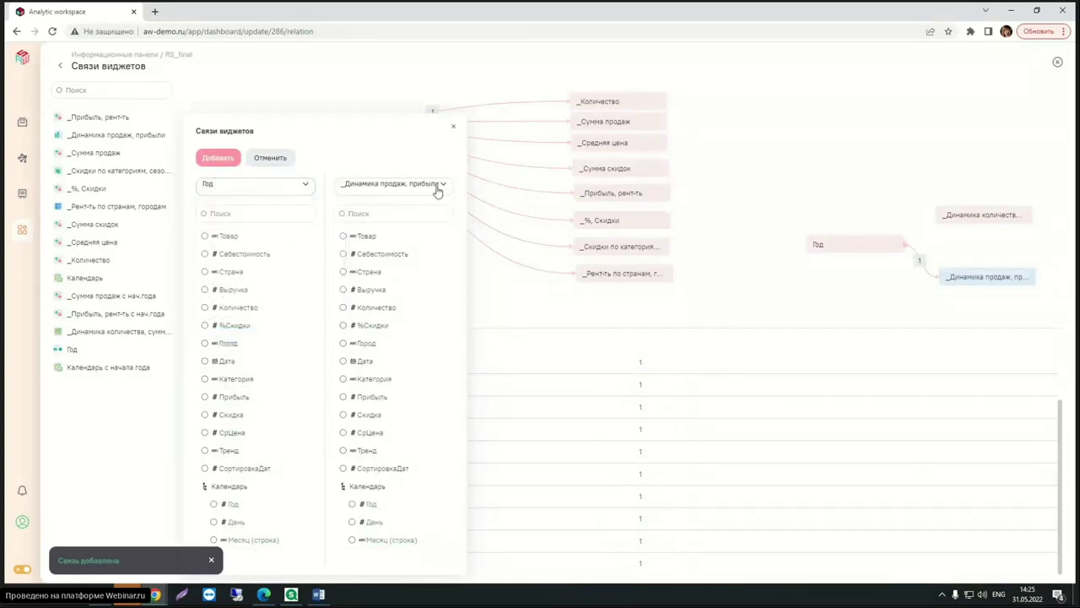
pyautogui.click(437, 185)
pyautogui.scroll(-3, 430, 309)
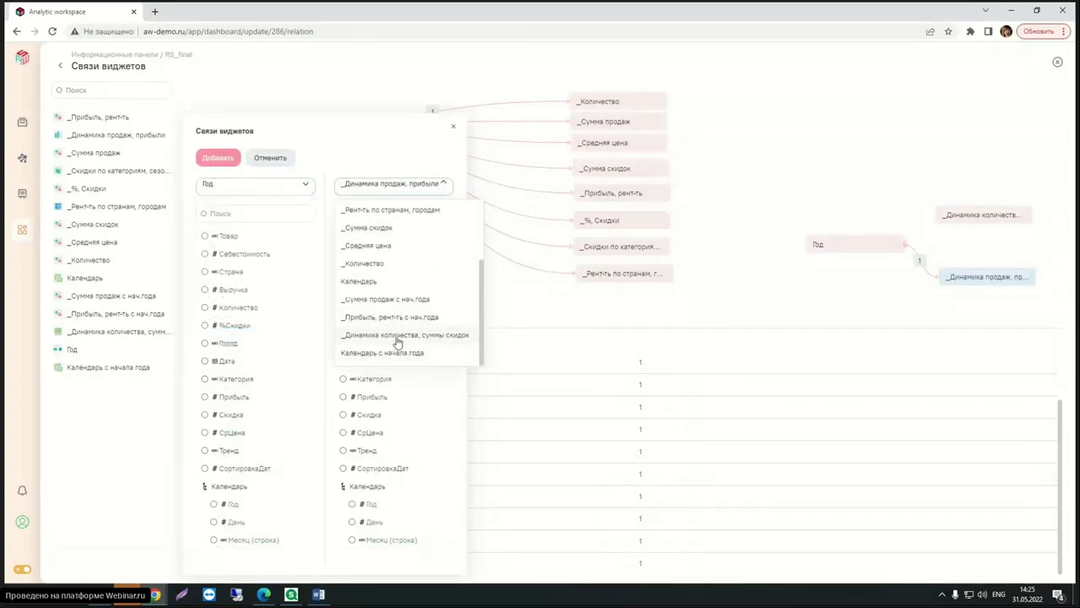
pyautogui.click(398, 338)
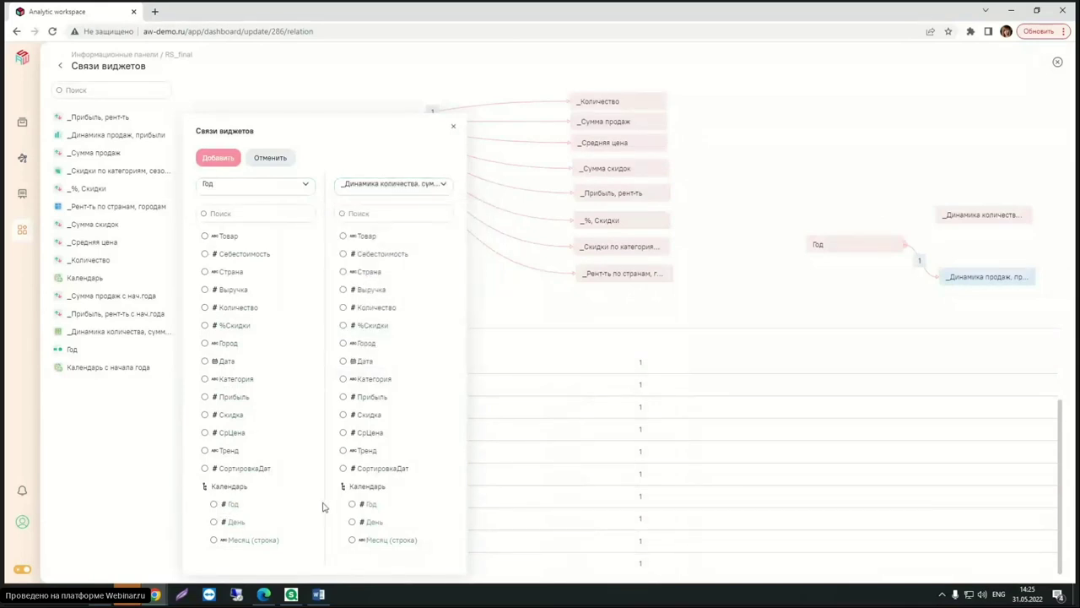
pyautogui.click(352, 504)
pyautogui.click(218, 158)
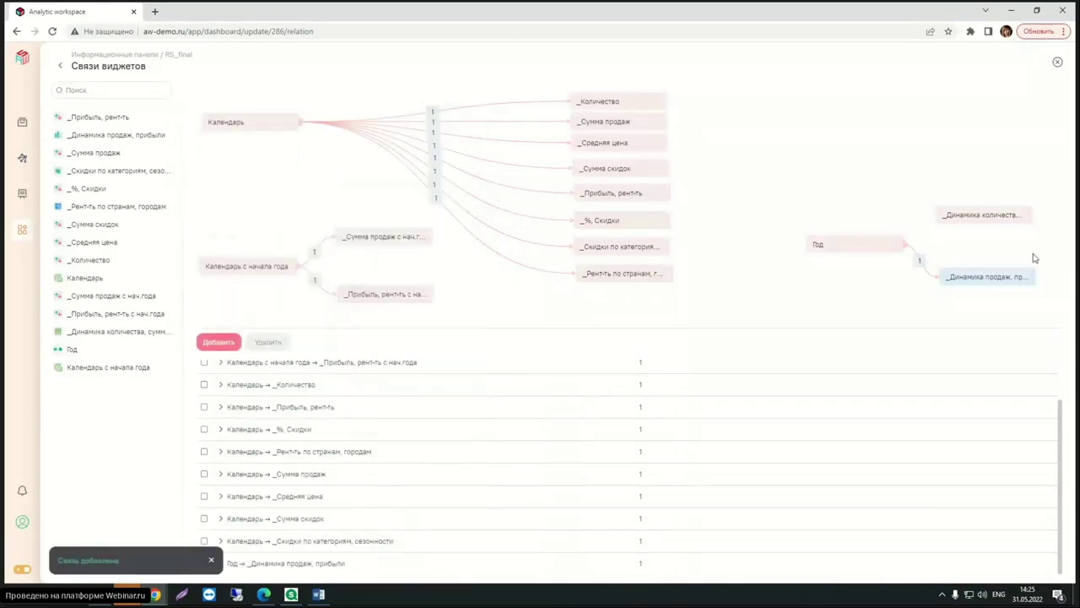
# Return to the RS_final dashboard and inspect the treemap widget's Отображение options.
pyautogui.click(59, 68)
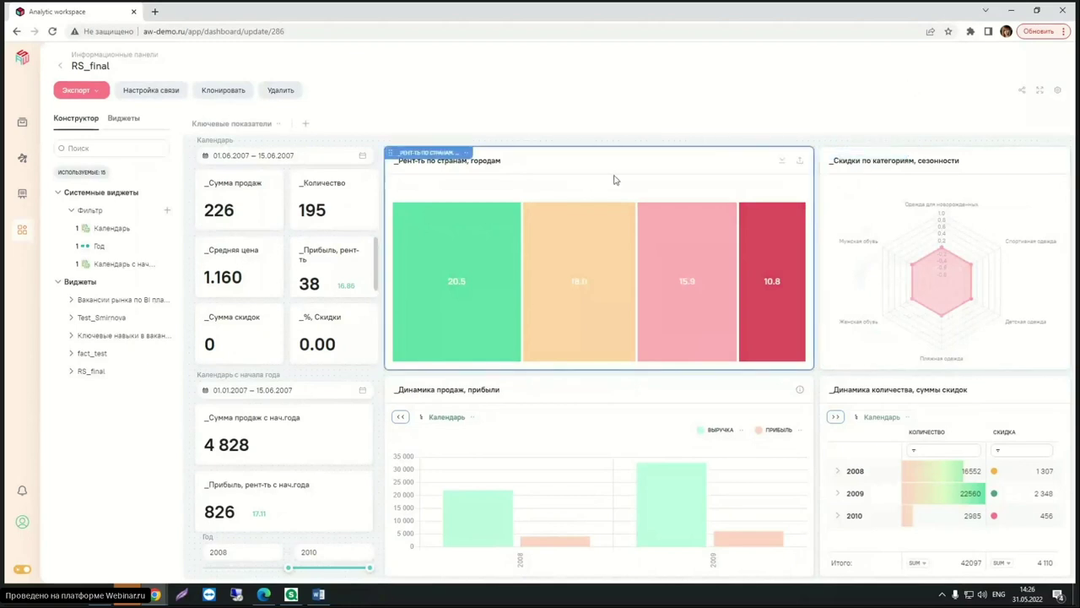
pyautogui.click(781, 164)
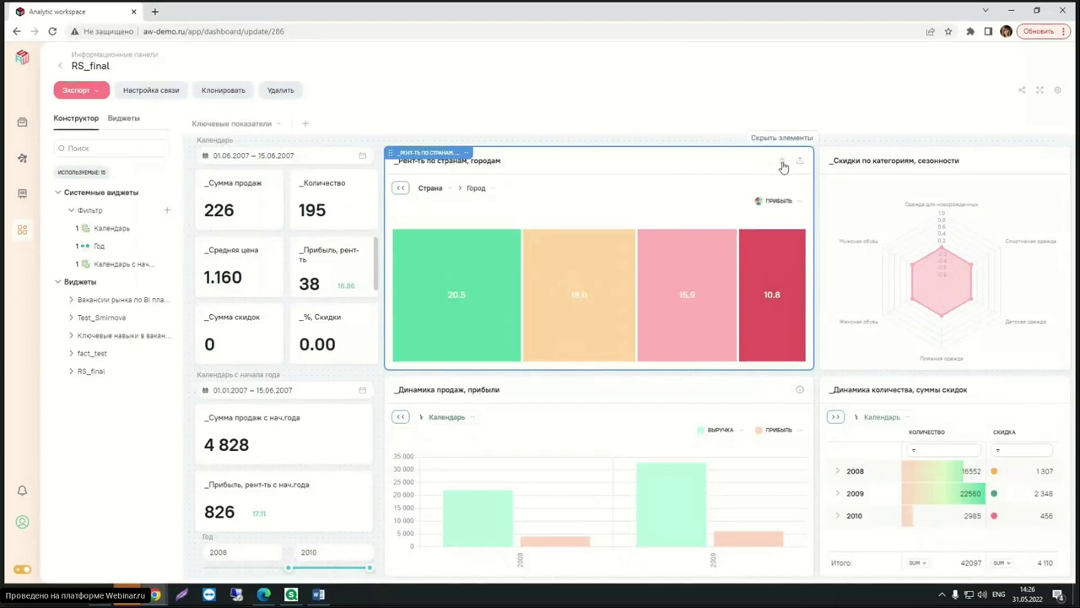
pyautogui.click(466, 153)
pyautogui.moveTo(485, 190)
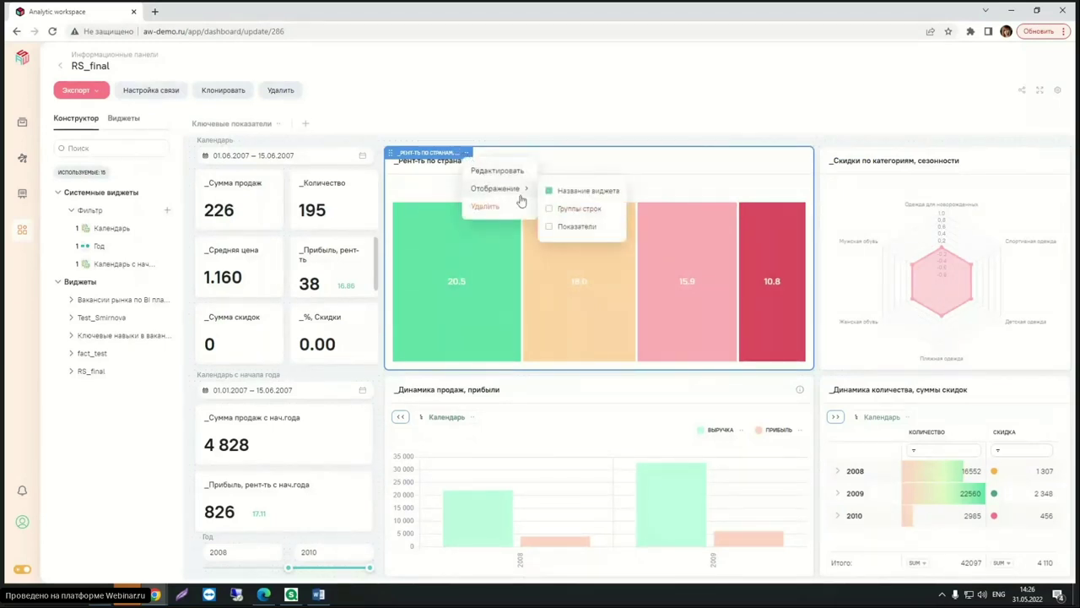
pyautogui.click(550, 226)
pyautogui.click(570, 92)
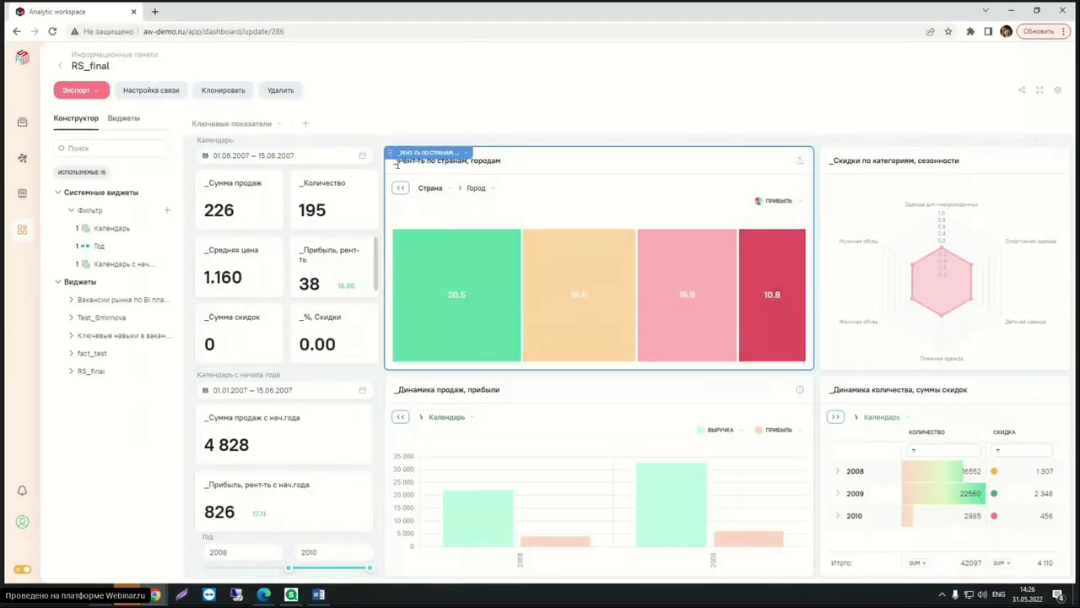
# Uncheck Группы строк and Показатели on the treemap and confirm they stay hidden.
pyautogui.click(468, 155)
pyautogui.click(469, 155)
pyautogui.moveTo(492, 192)
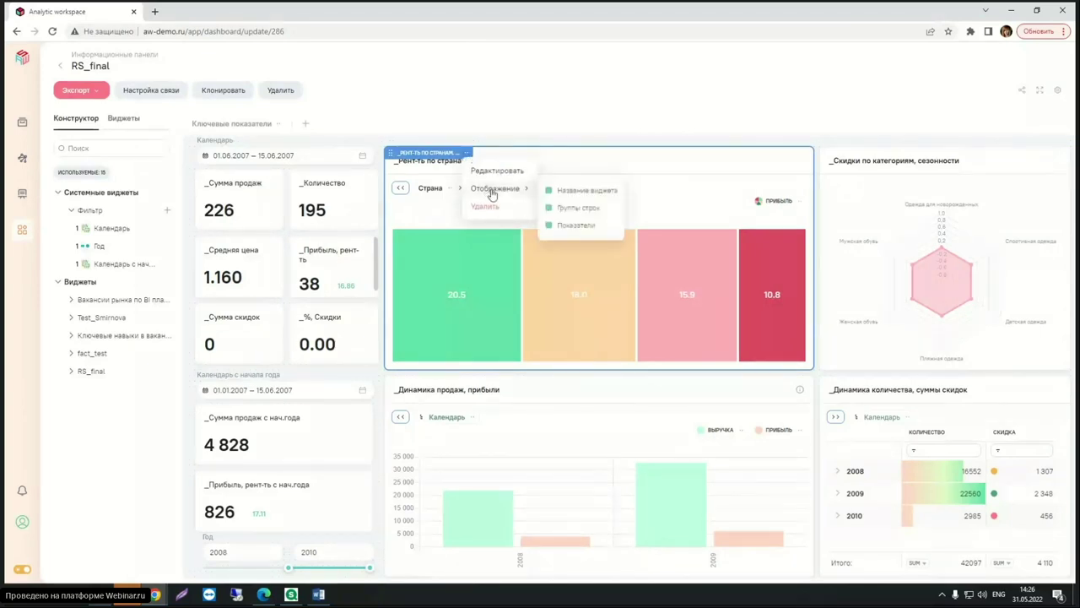
pyautogui.click(550, 209)
pyautogui.click(550, 226)
pyautogui.click(641, 103)
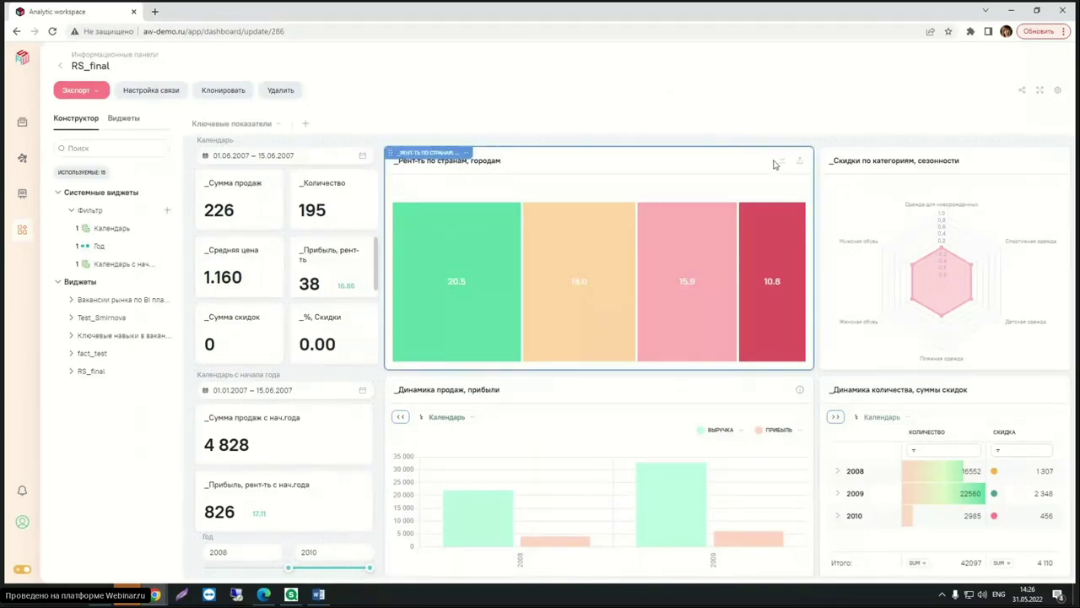
pyautogui.click(782, 168)
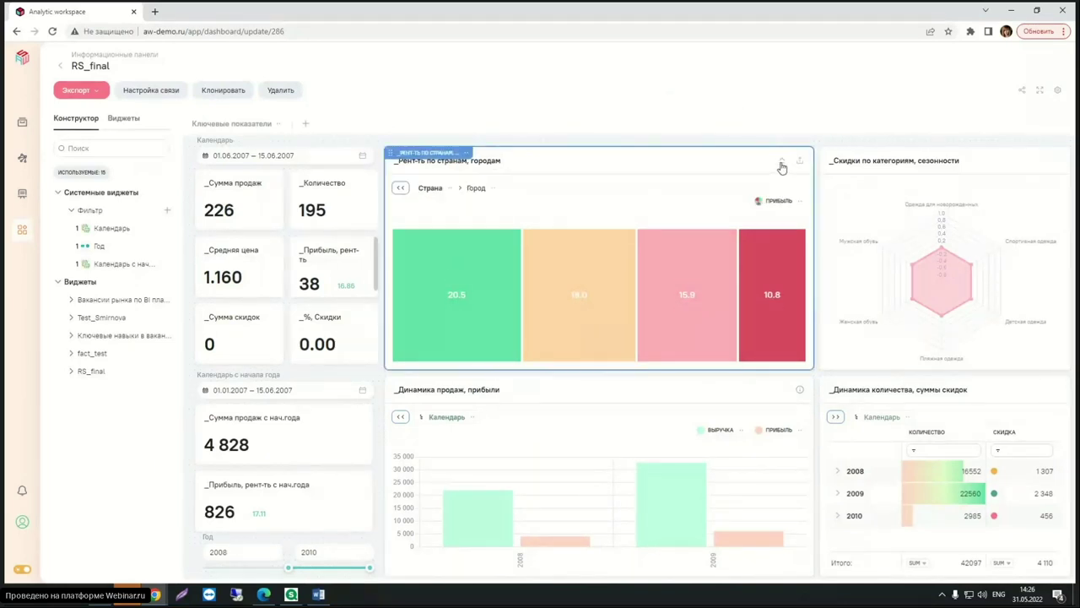
pyautogui.click(782, 168)
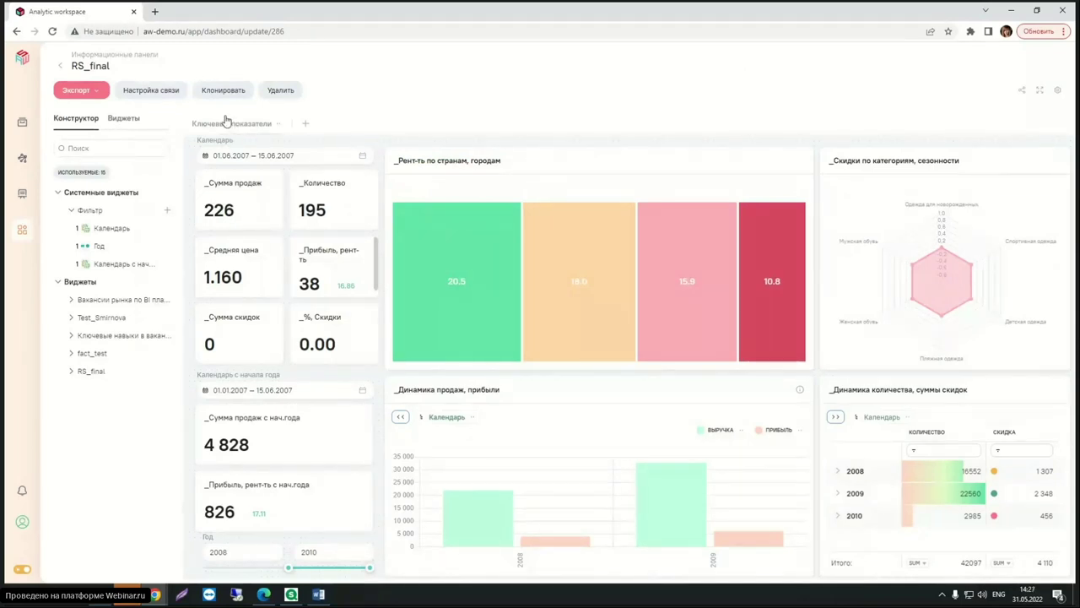
pyautogui.click(275, 126)
pyautogui.click(257, 124)
pyautogui.press('Return')
pyautogui.click(252, 125)
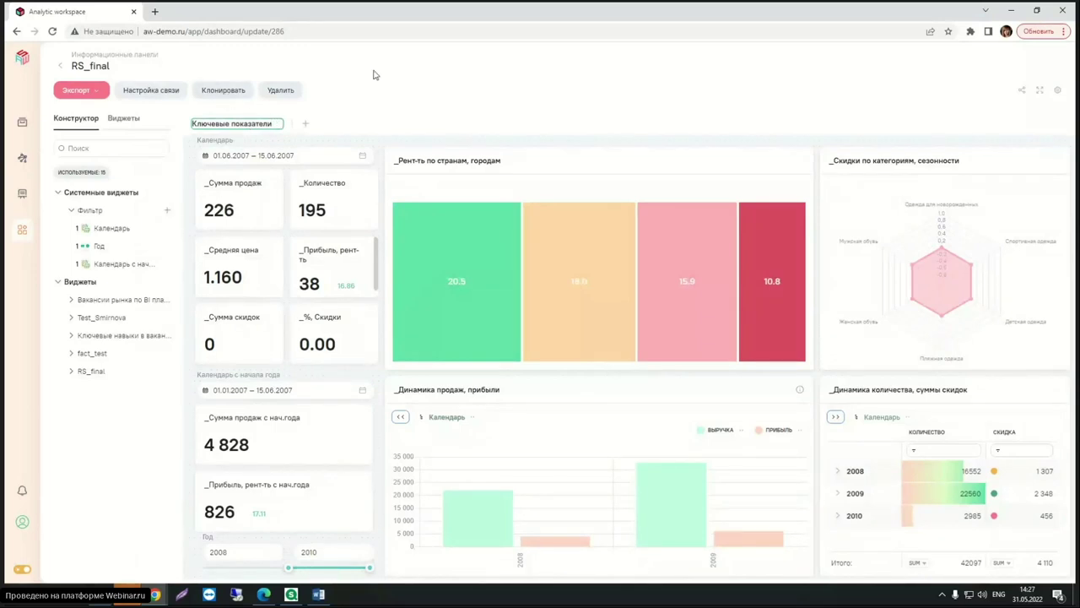
pyautogui.click(446, 78)
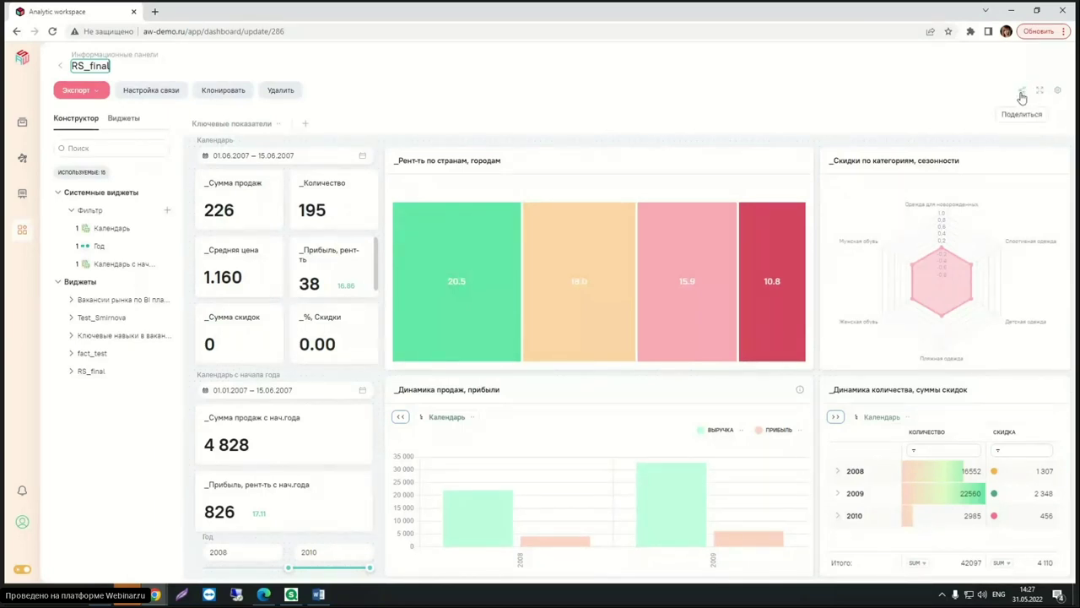
# Copy the RS_final public share link and load it in a new browser tab.
pyautogui.click(1021, 92)
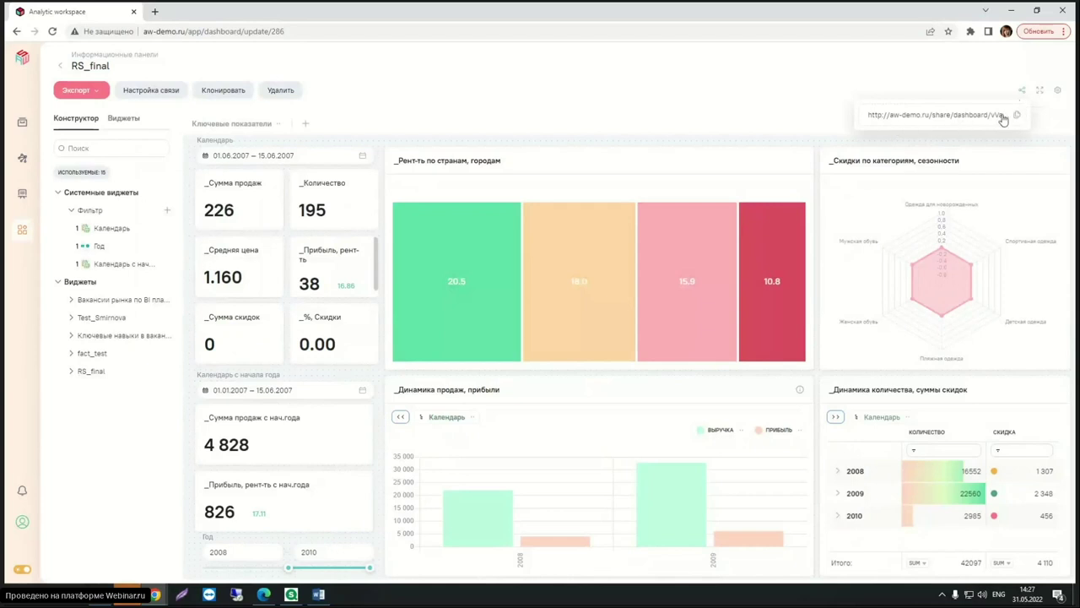
pyautogui.click(1018, 116)
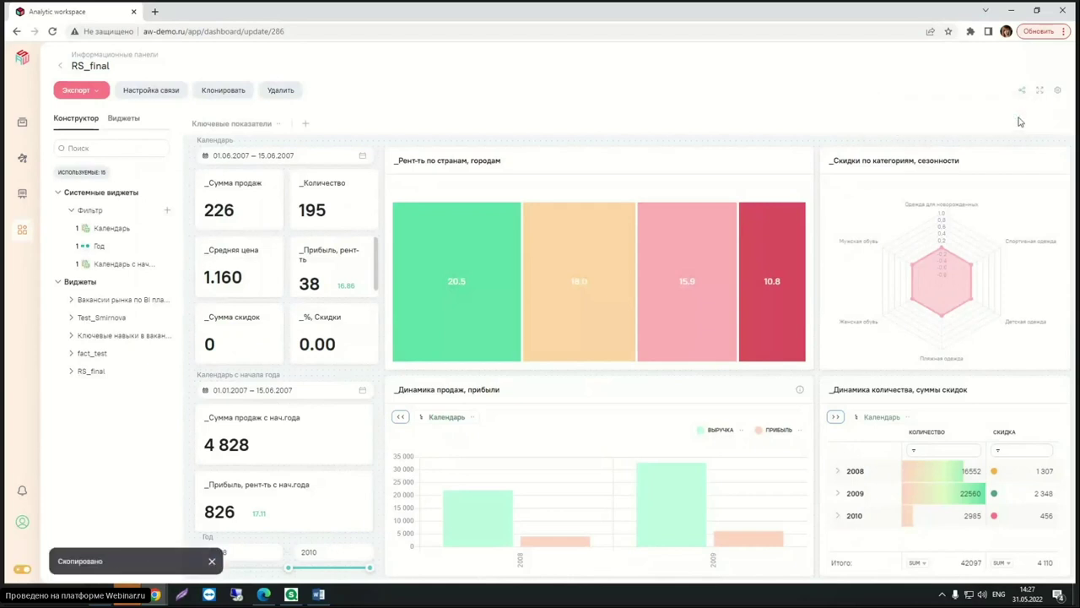
pyautogui.click(155, 12)
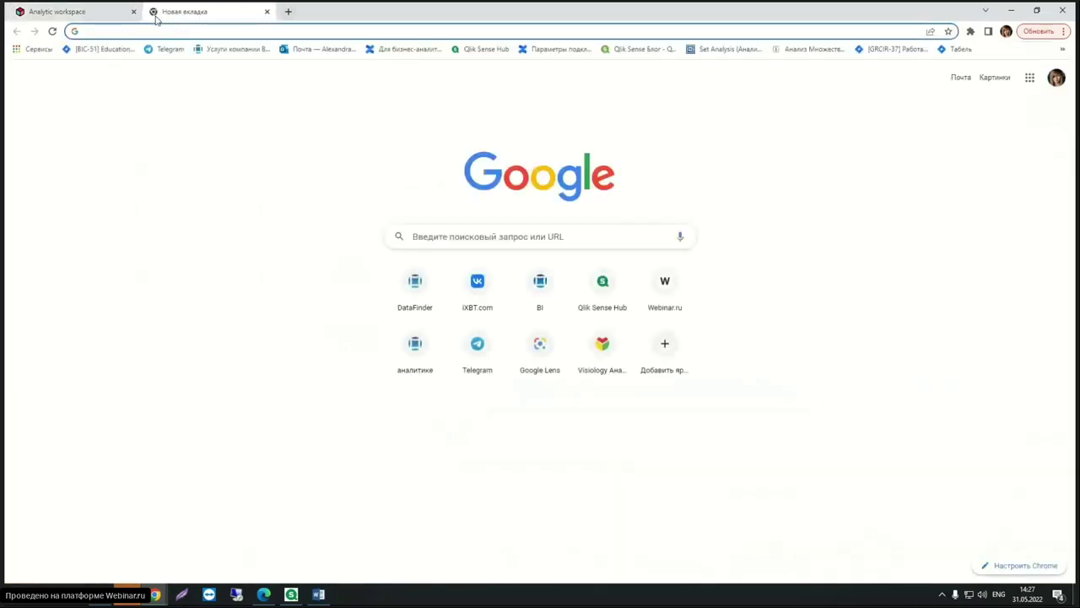
pyautogui.hotkey('ctrl', 'v')
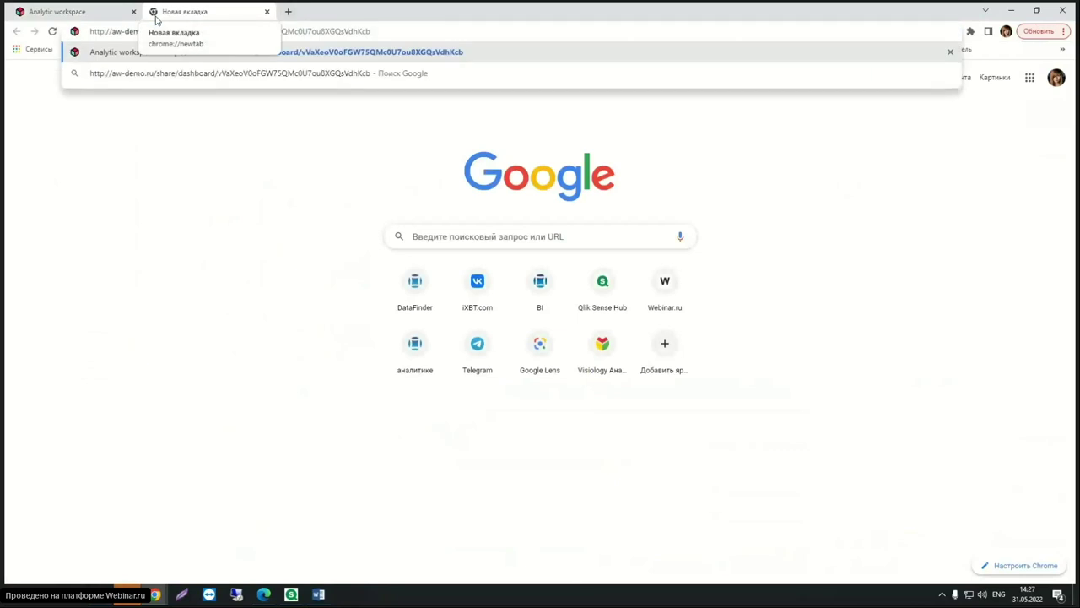
pyautogui.press('Return')
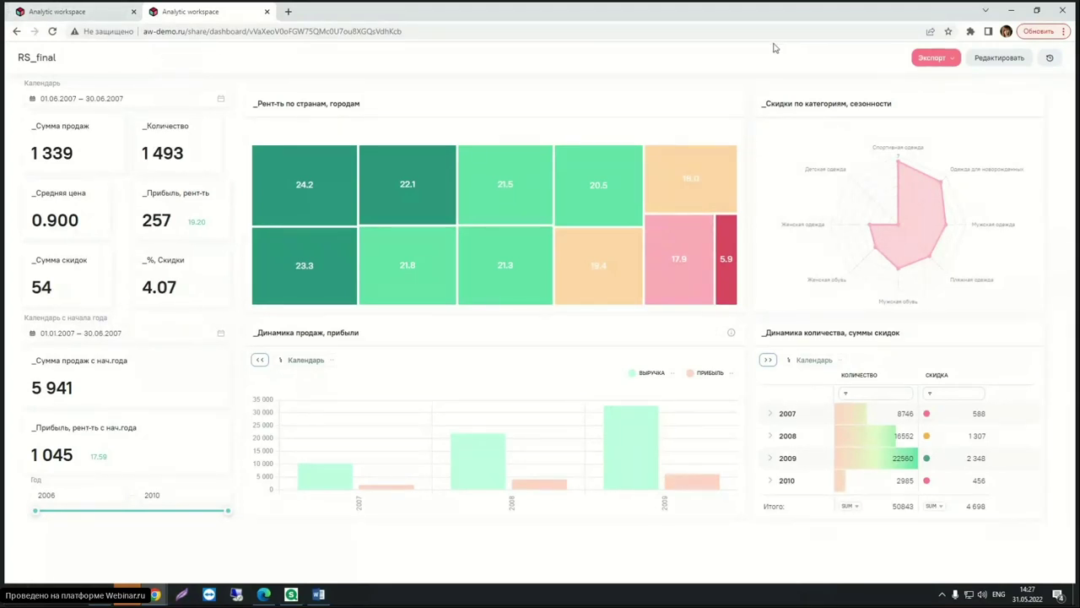
# Drill the profitability treemap into Германия and sort the %Скидки radar chart's aggregates ascending.
pyautogui.click(387, 161)
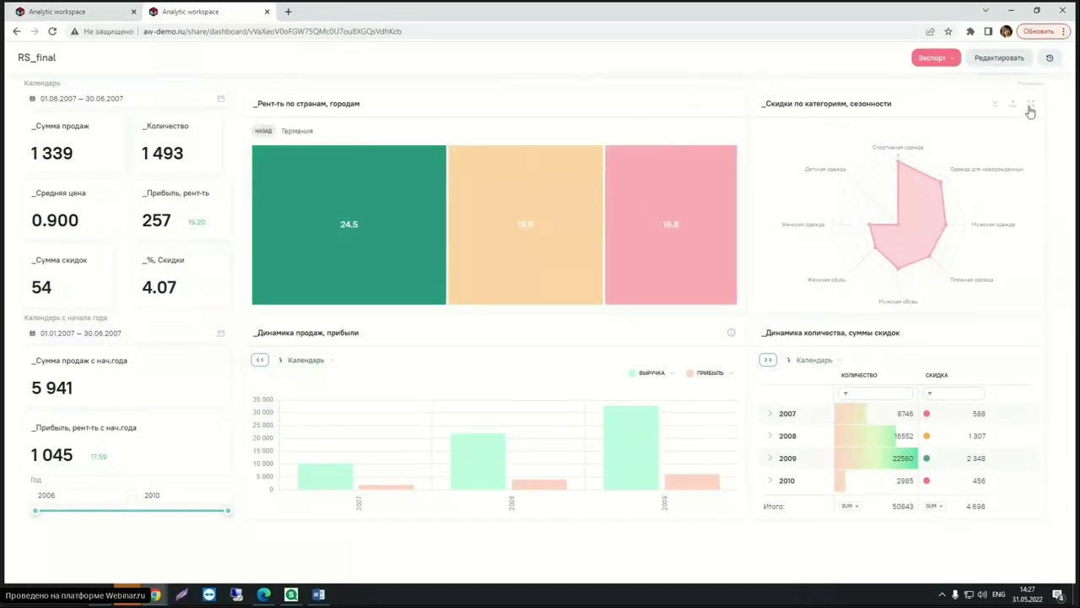
pyautogui.click(1030, 110)
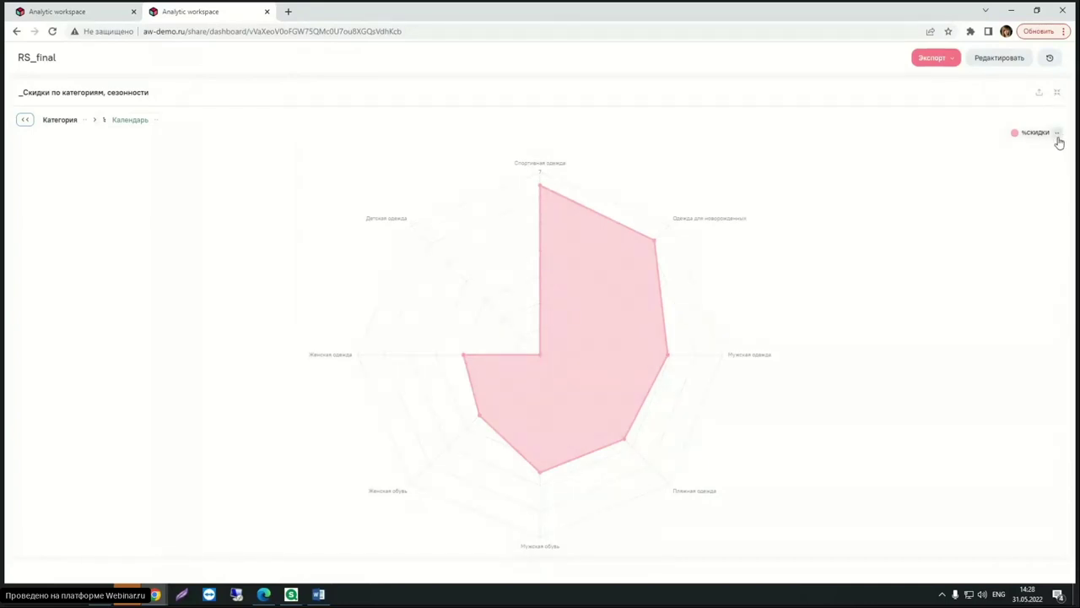
pyautogui.click(1057, 134)
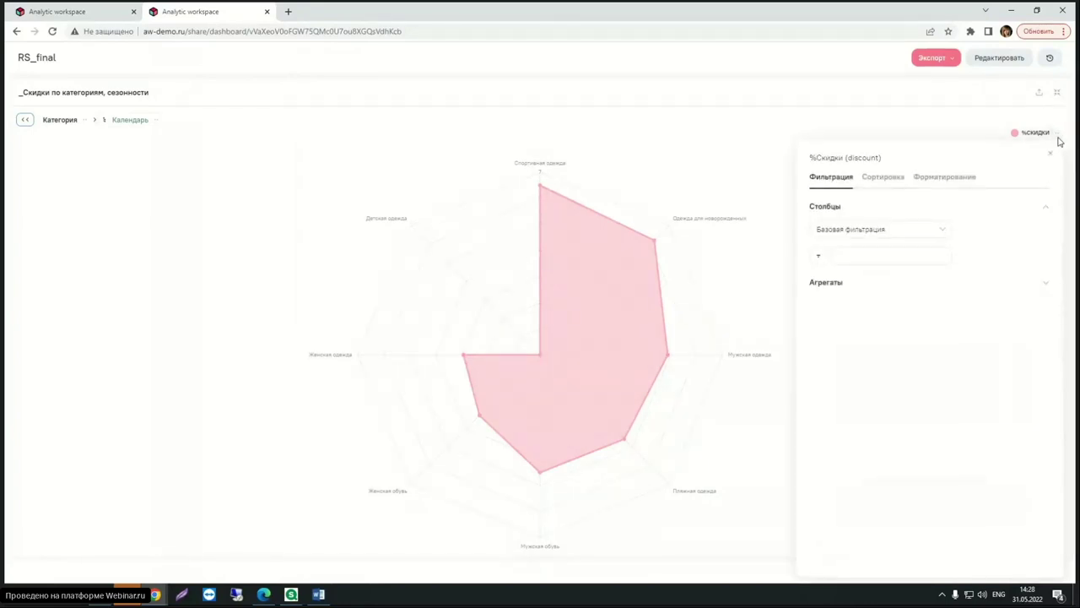
pyautogui.click(891, 179)
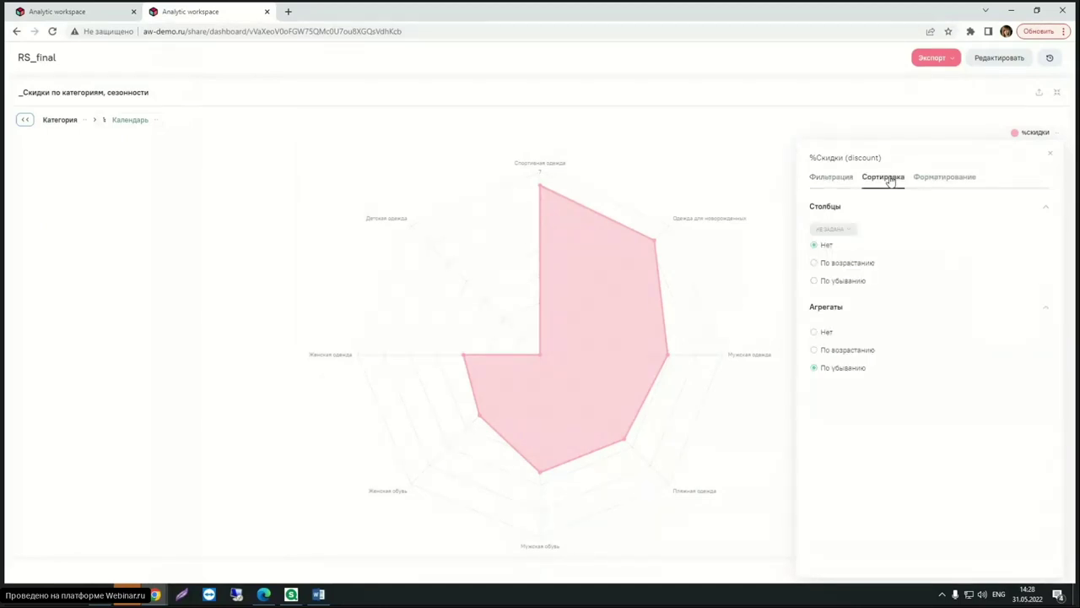
pyautogui.click(835, 356)
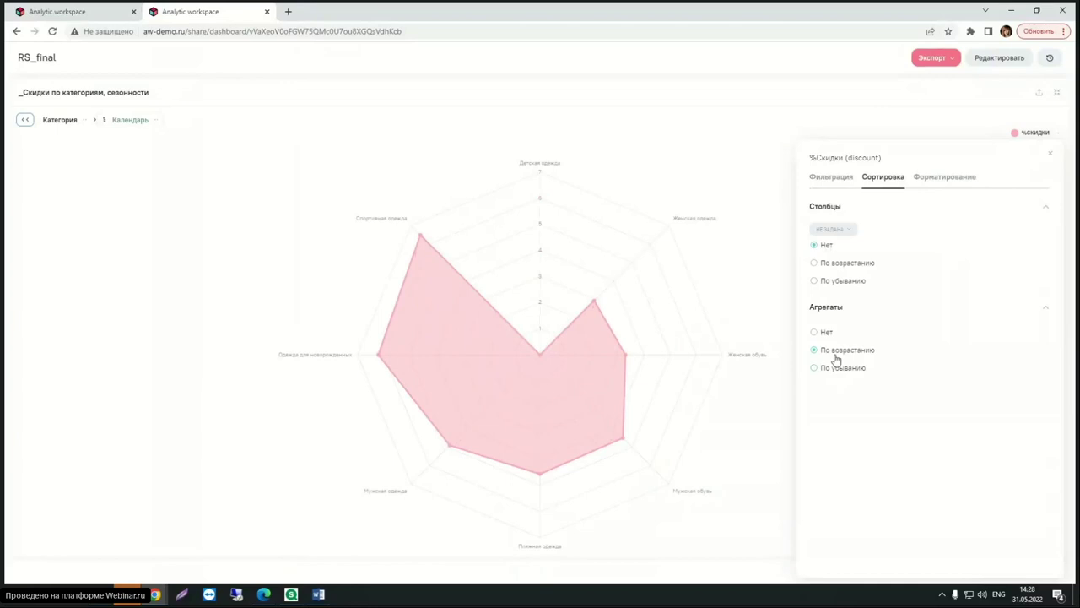
pyautogui.click(753, 145)
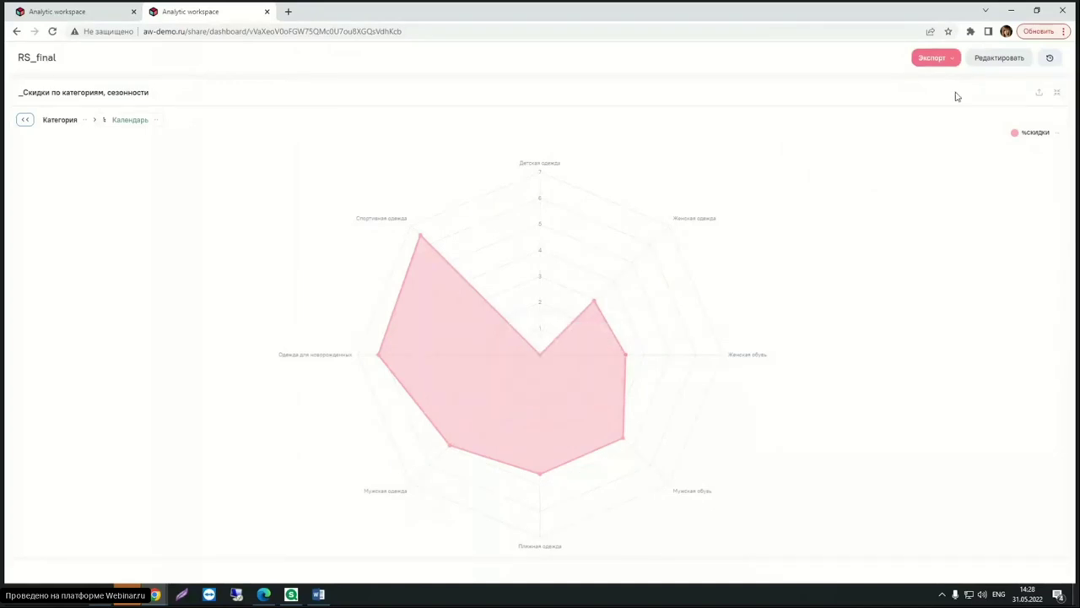
pyautogui.click(1059, 99)
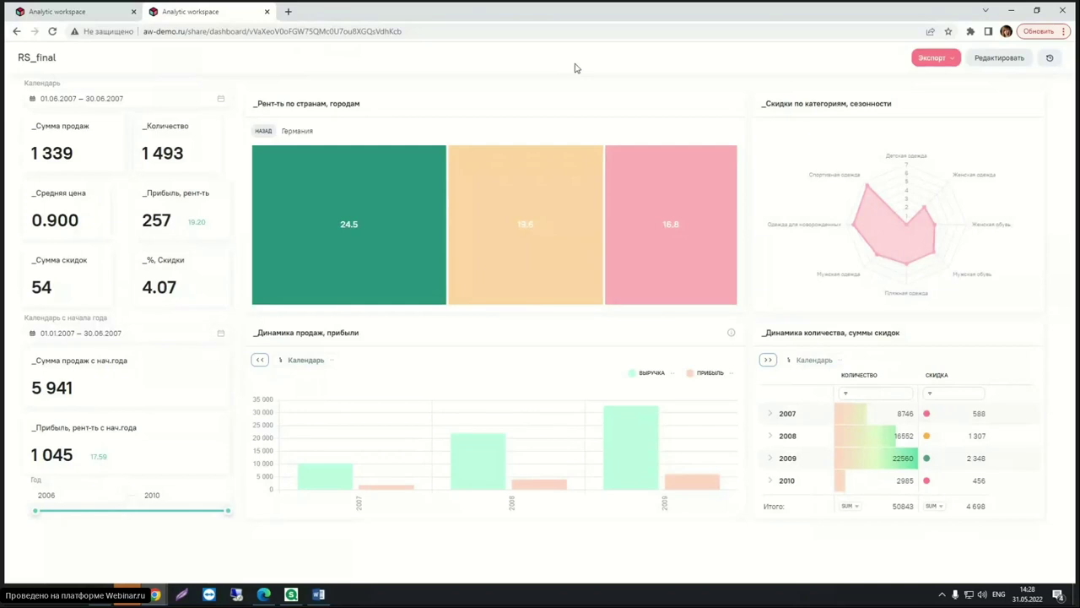
# Check the Экспорт format list, choose Редактировать, and return to the RS_final editor tab.
pyautogui.click(951, 60)
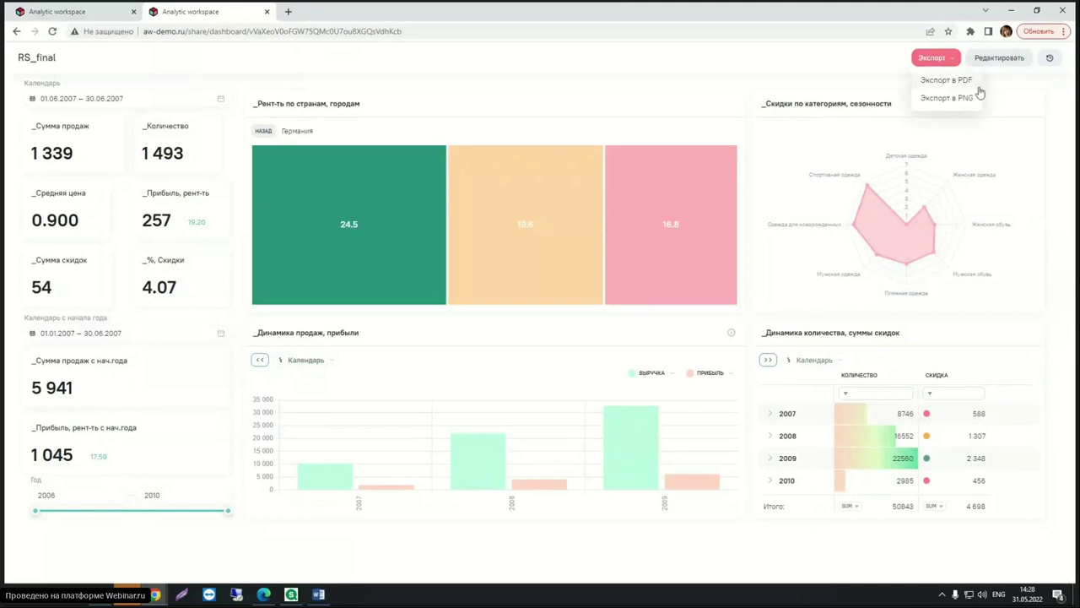
pyautogui.click(850, 53)
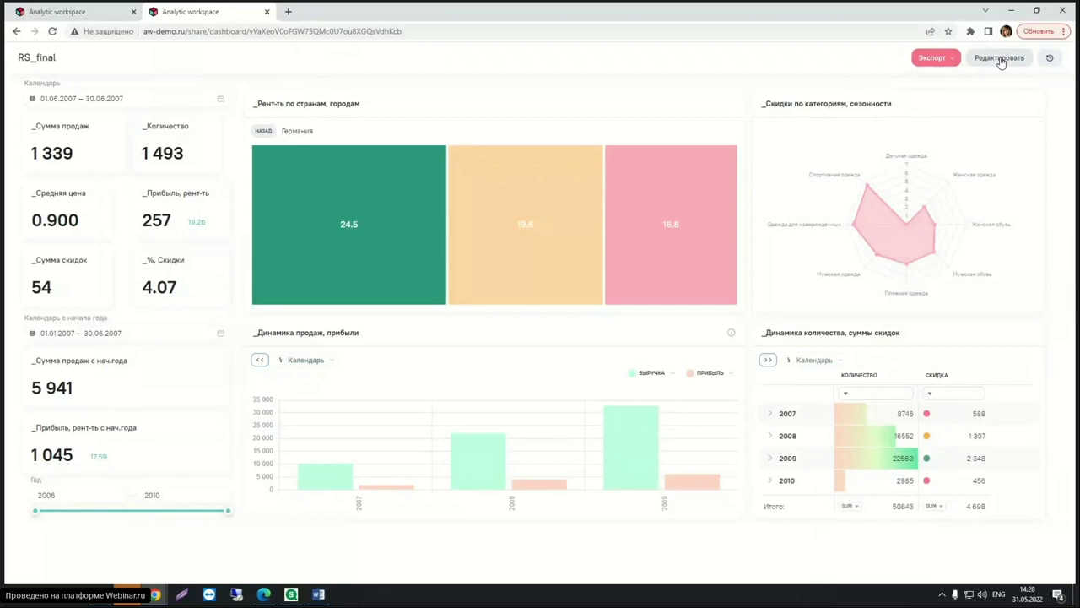
pyautogui.click(1001, 61)
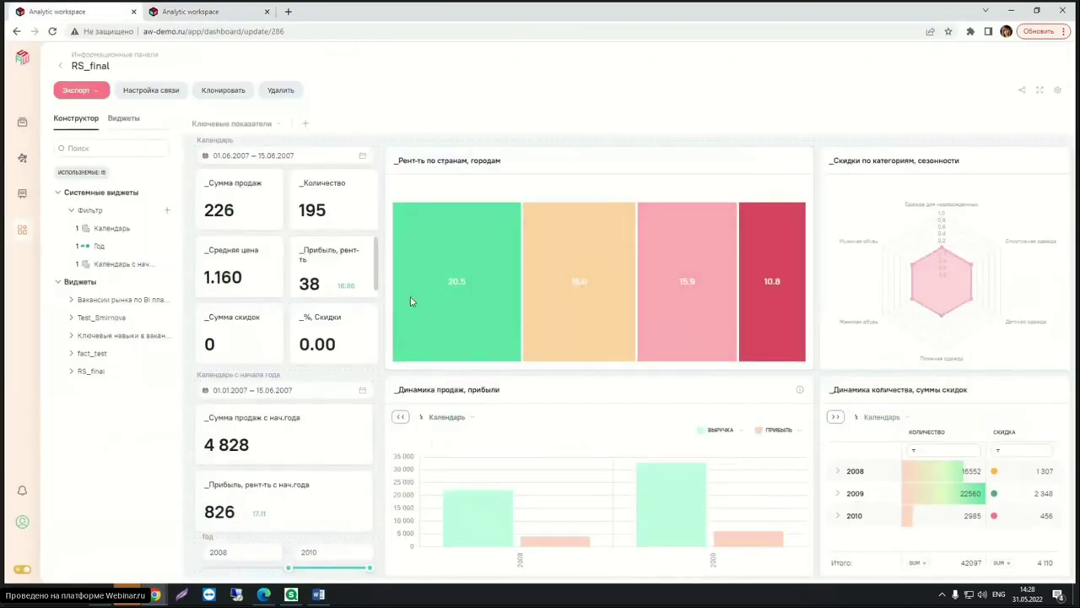
pyautogui.click(200, 12)
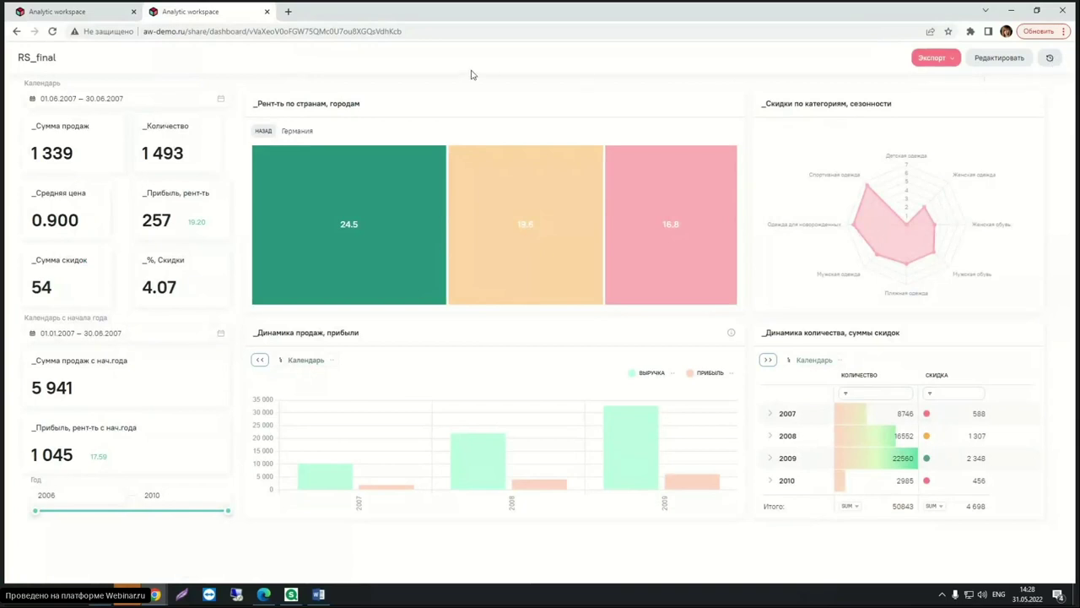
pyautogui.click(75, 14)
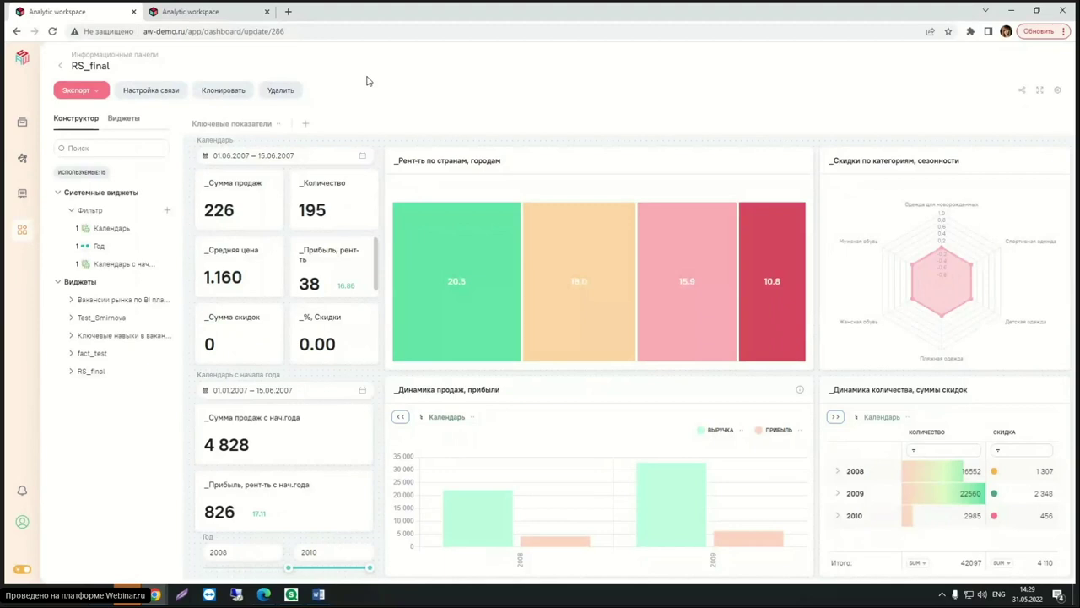
pyautogui.click(21, 571)
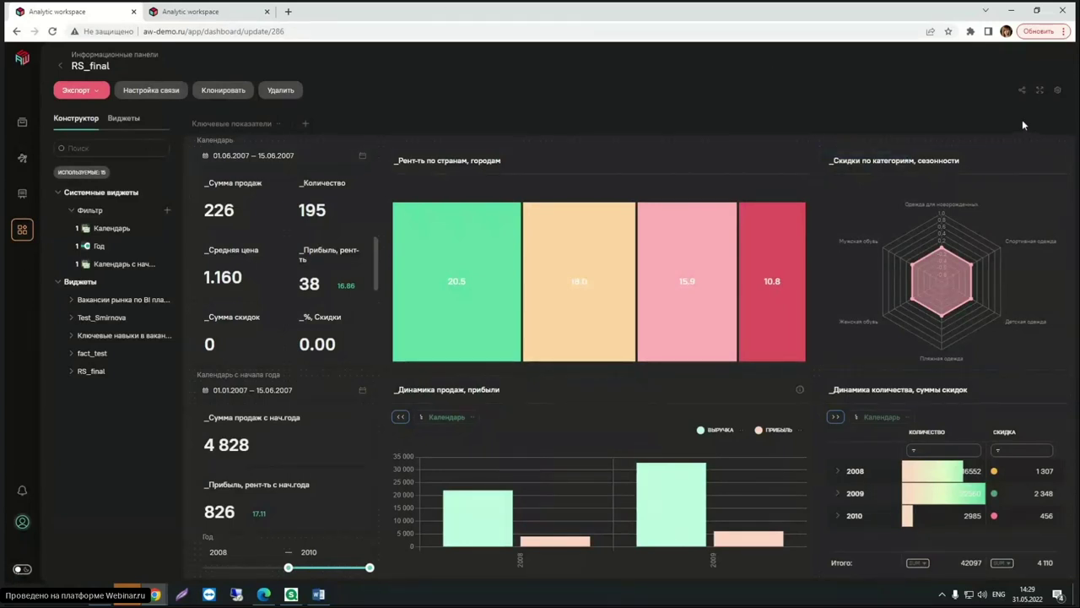
pyautogui.click(22, 569)
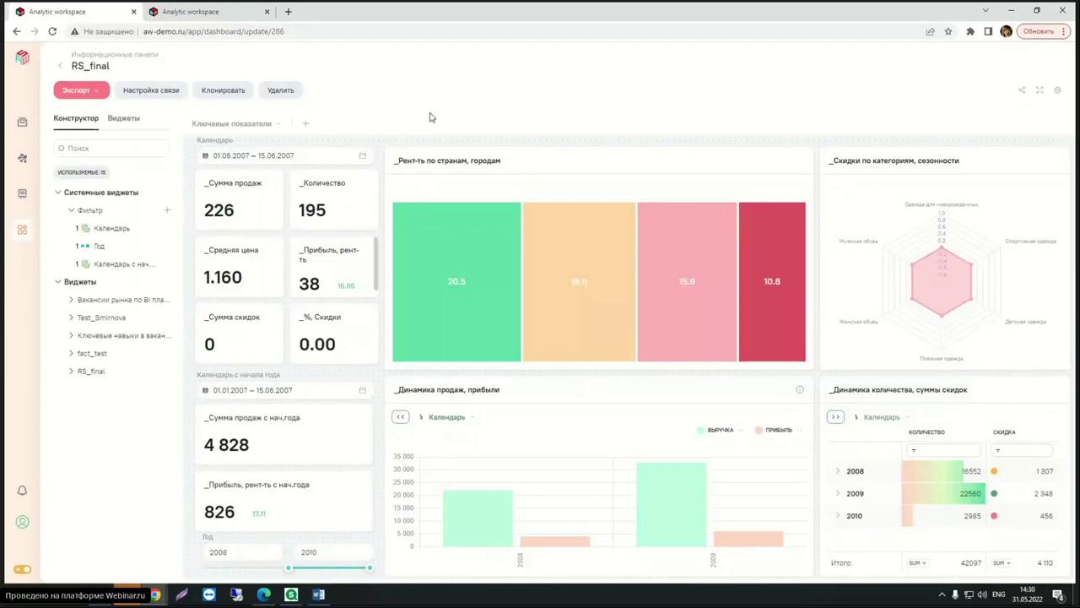
# Back in the workspace tab, open the RS_final dashboard from Информационные панели at full width.
pyautogui.click(191, 11)
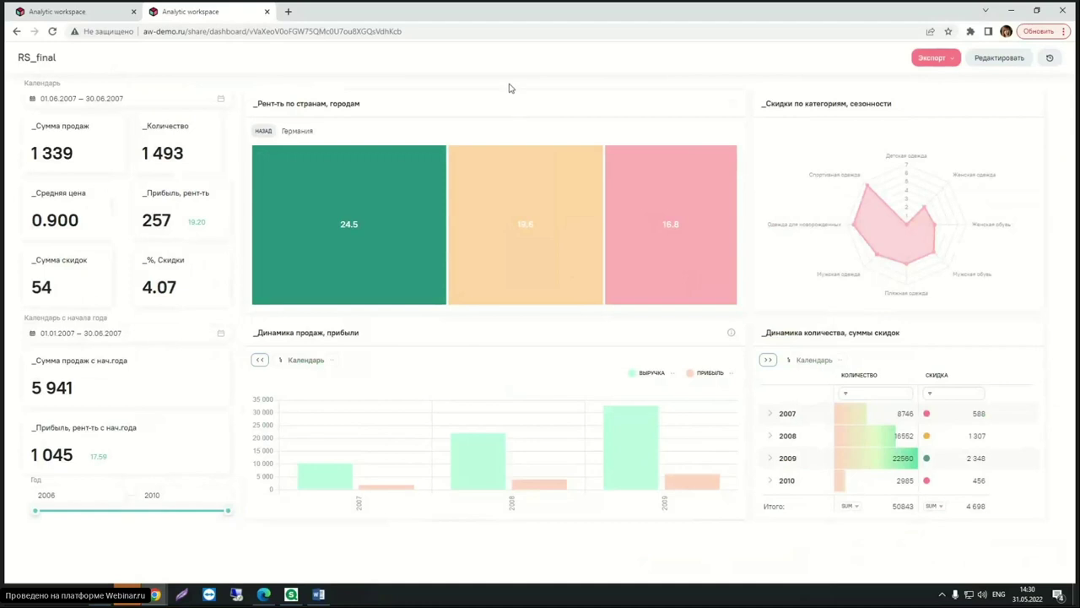
pyautogui.click(58, 11)
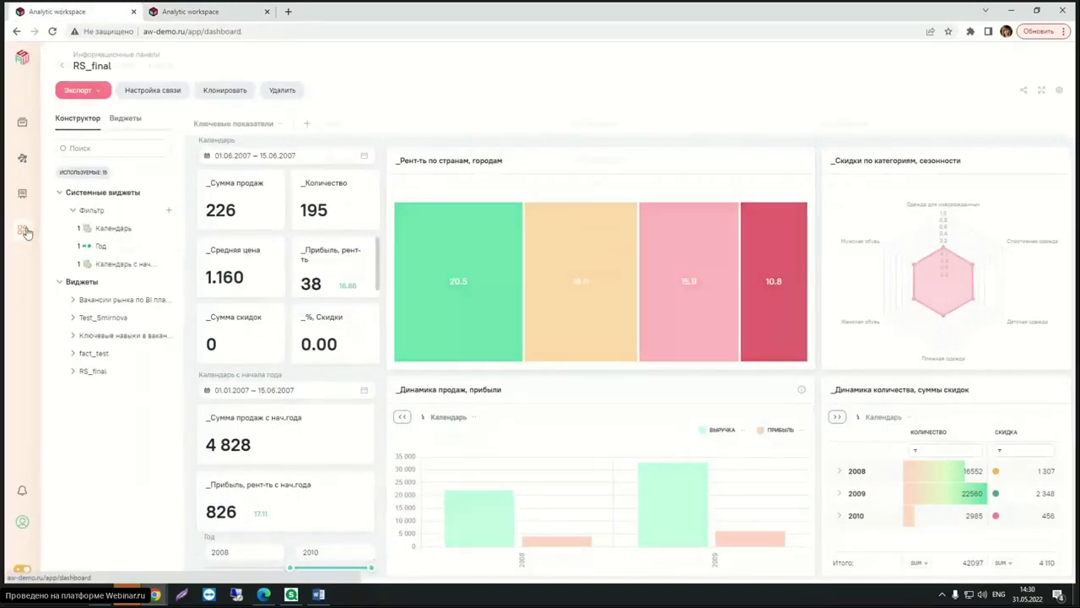
pyautogui.click(61, 161)
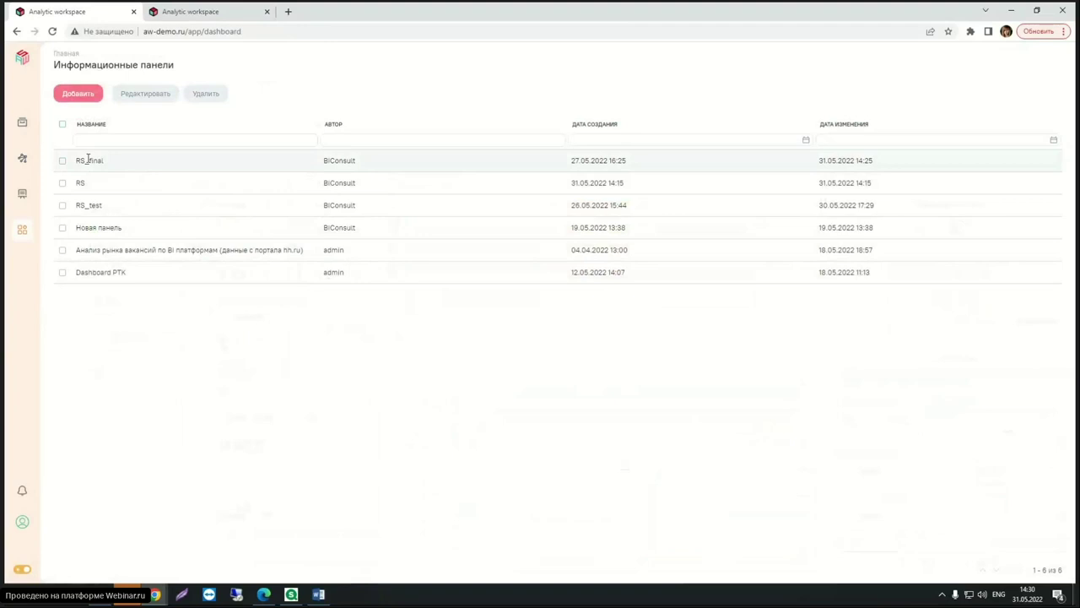
pyautogui.doubleClick(88, 160)
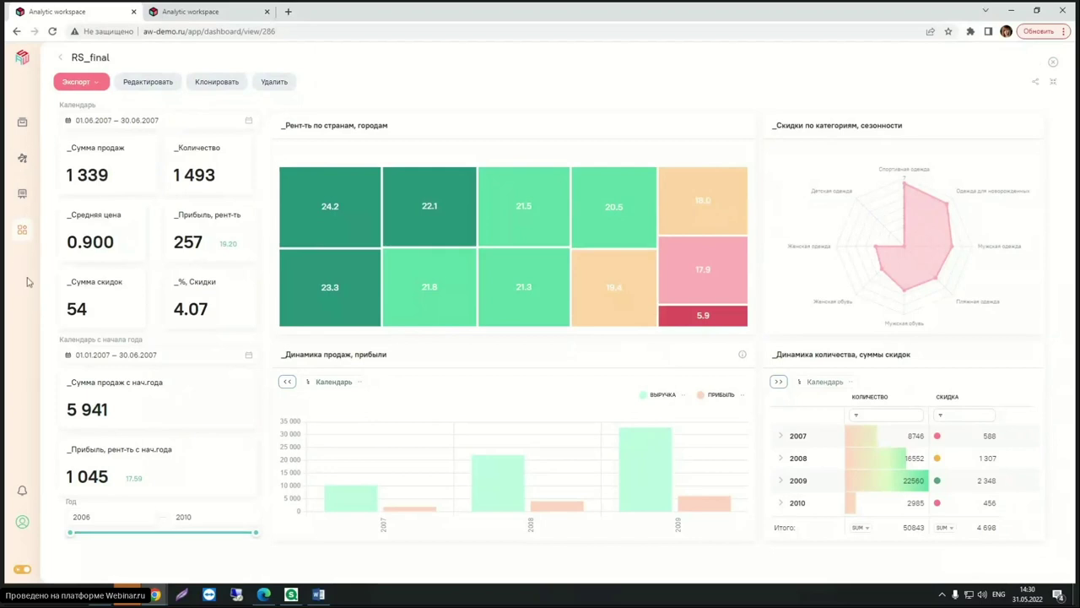
pyautogui.click(25, 174)
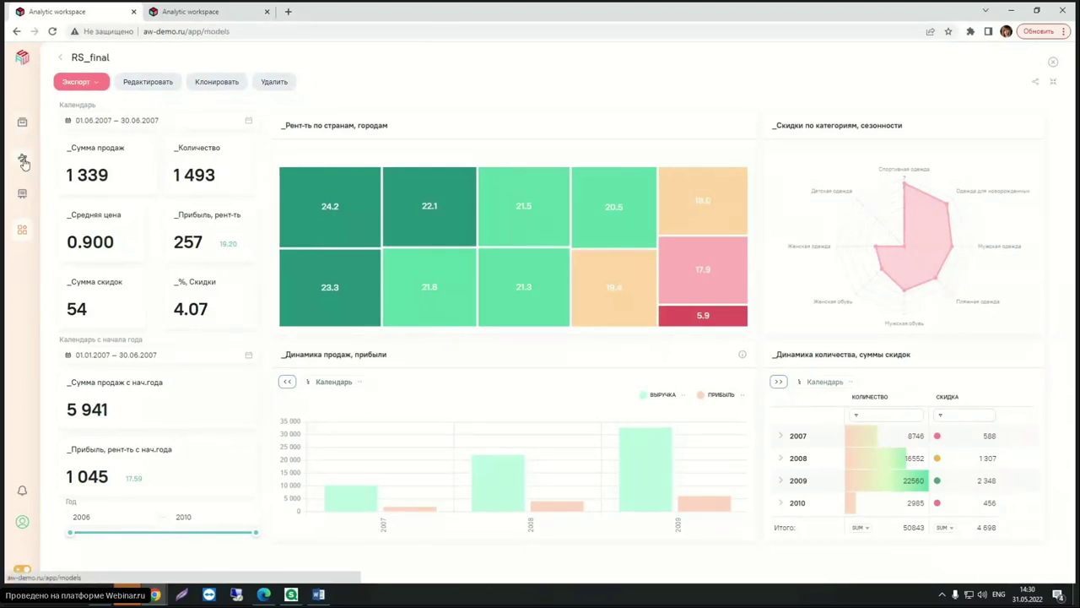
pyautogui.click(26, 224)
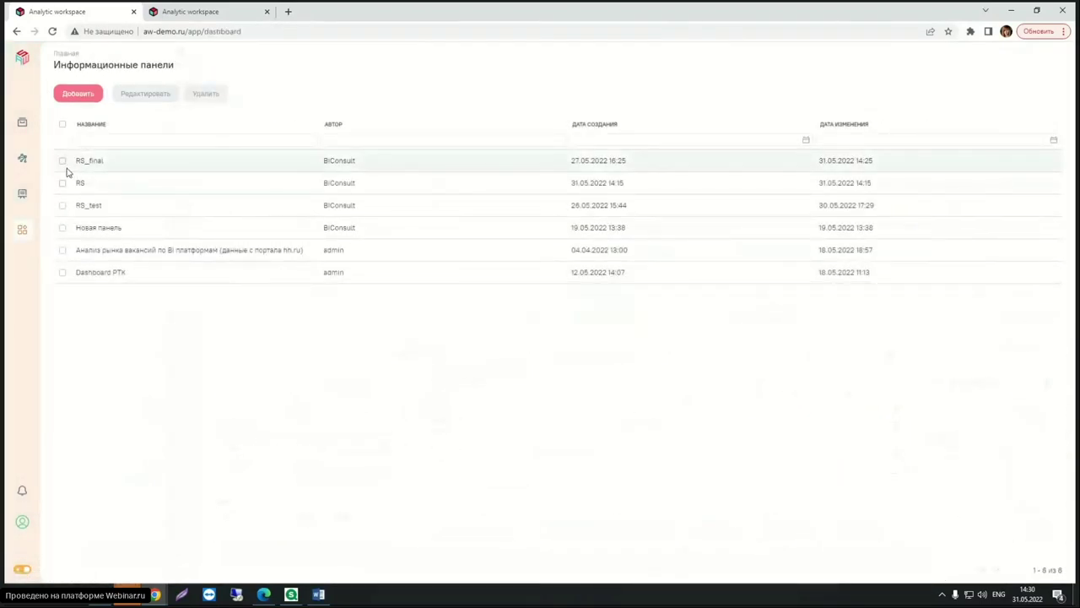
pyautogui.click(97, 160)
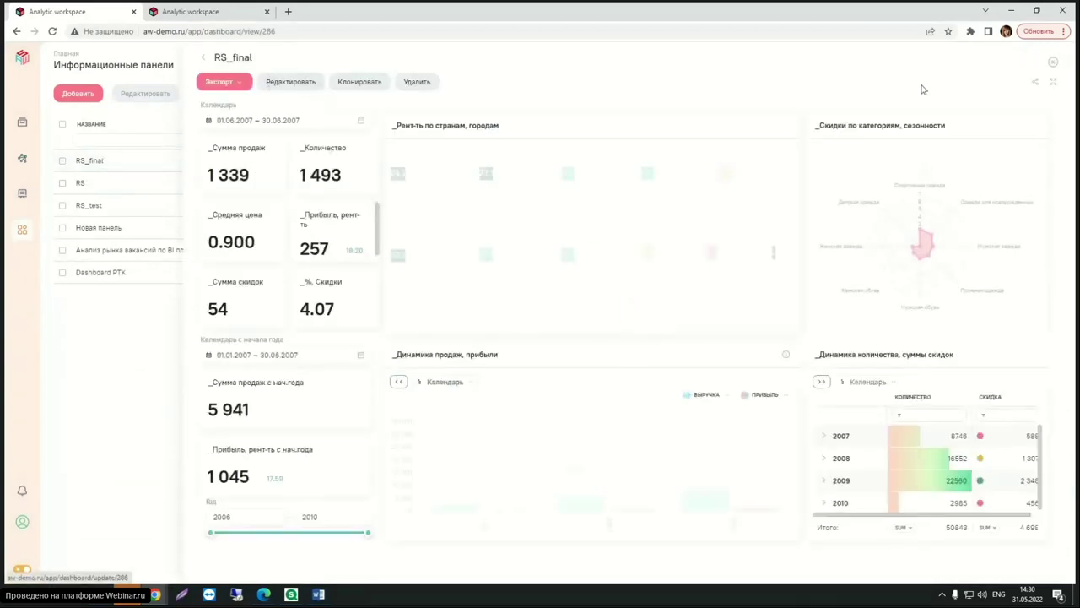
pyautogui.click(1053, 81)
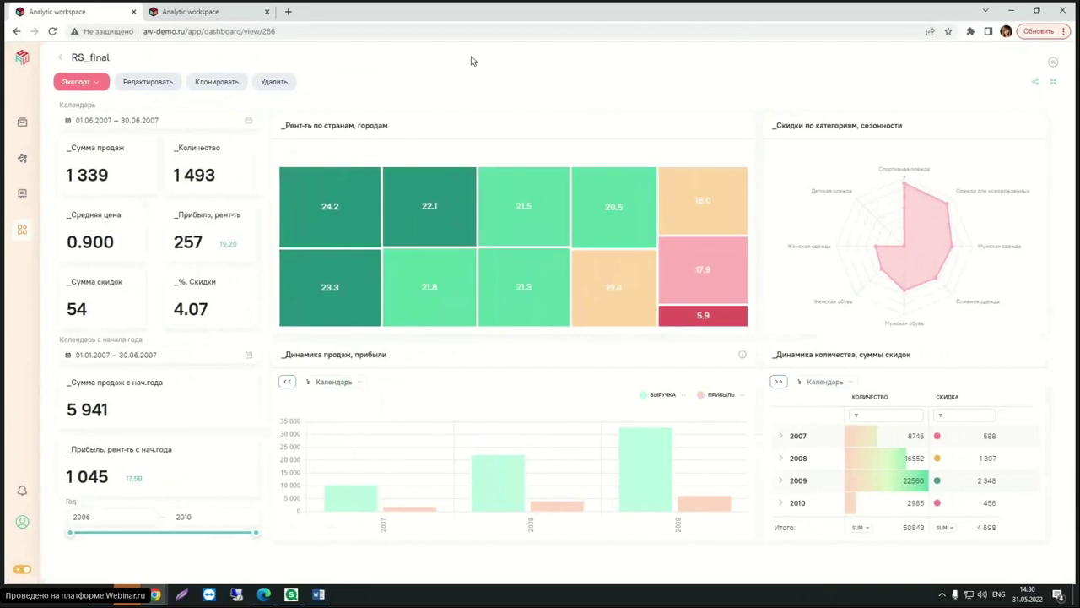
# Visit Источники and Модели, ending on the Виджеты list of 76 widgets.
pyautogui.click(25, 130)
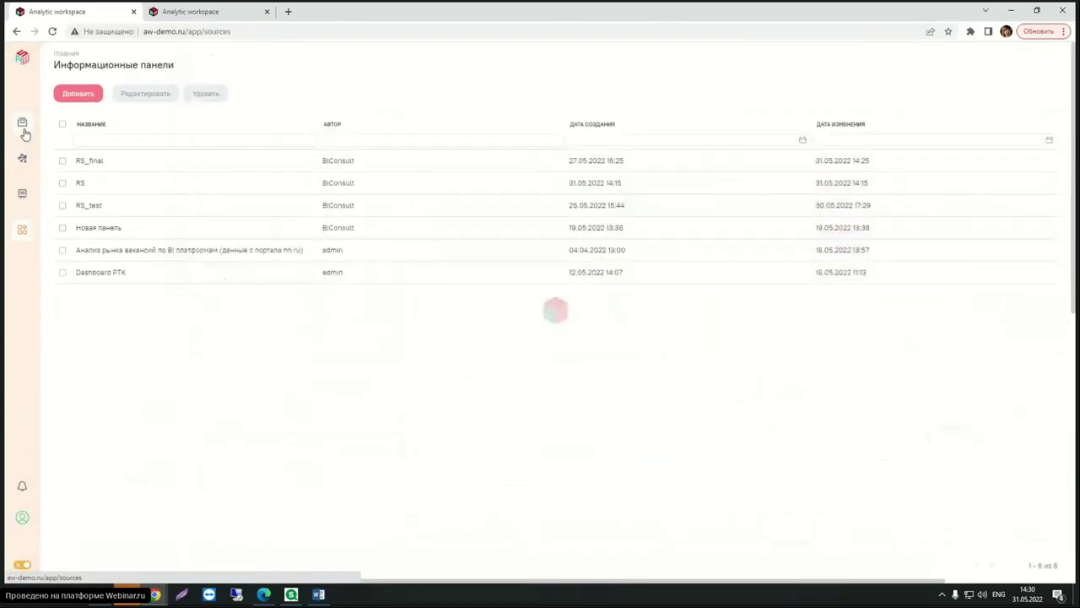
pyautogui.click(23, 163)
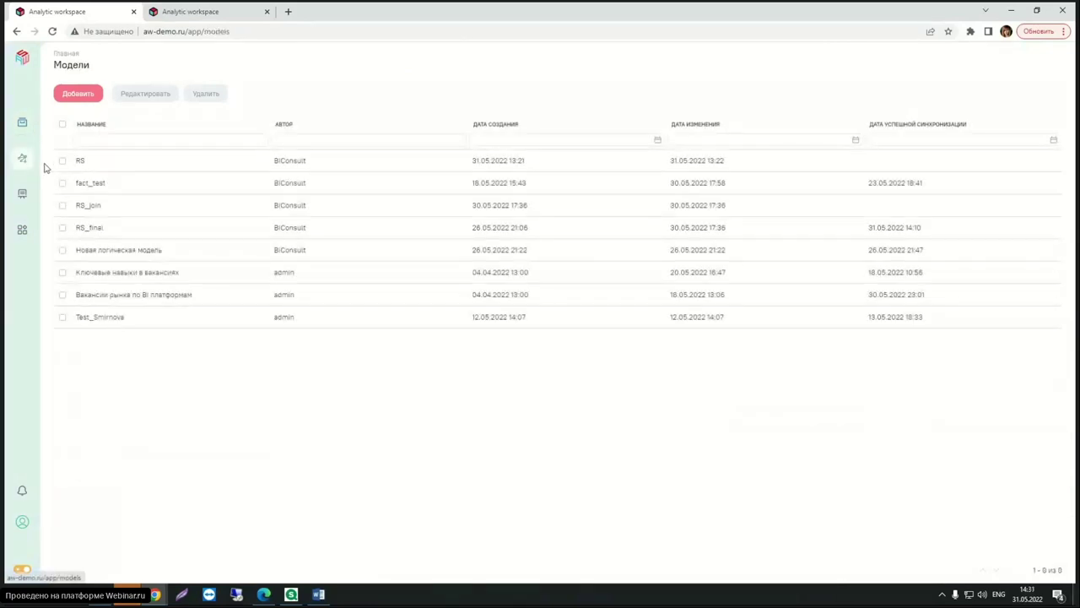
pyautogui.click(25, 203)
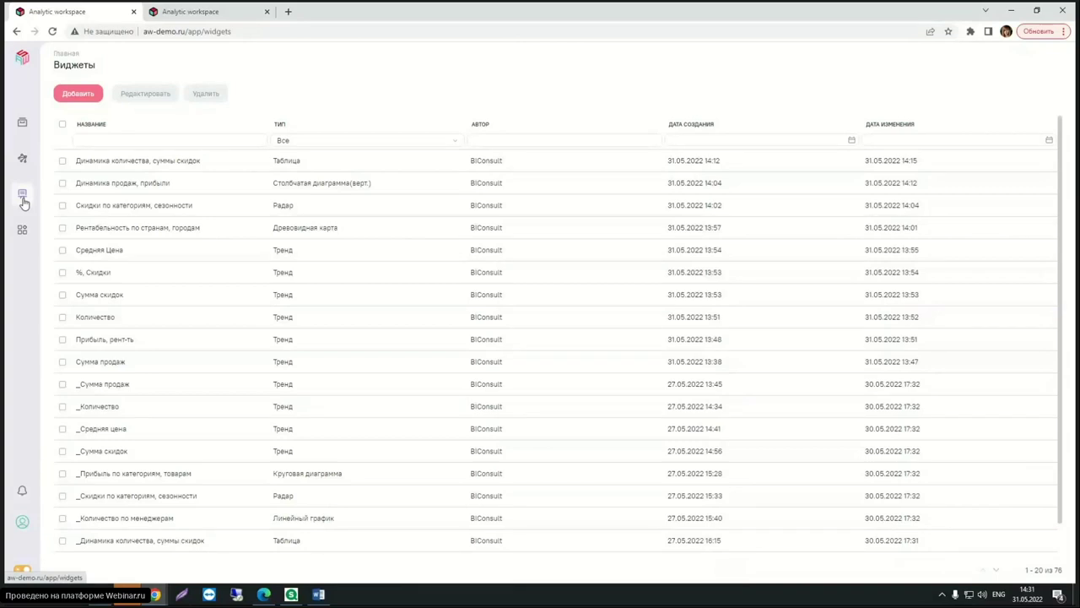
# Preview Динамика количества, суммы скидок as stacked, horizontal, heat map, donut and vertical bar, keeping Таблица.
pyautogui.click(61, 160)
pyautogui.click(156, 93)
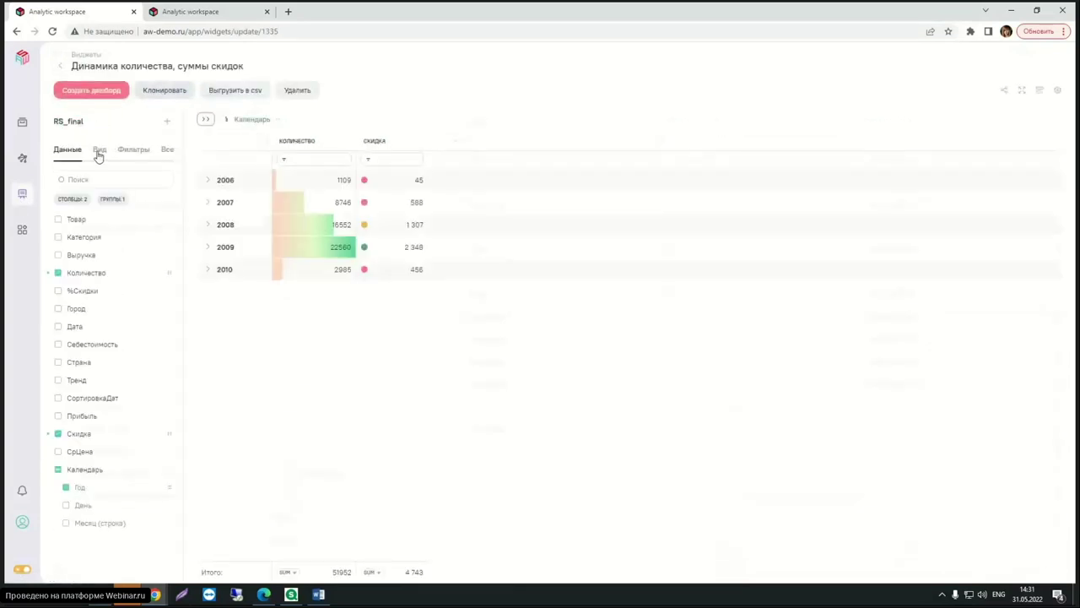
pyautogui.click(99, 149)
pyautogui.click(96, 182)
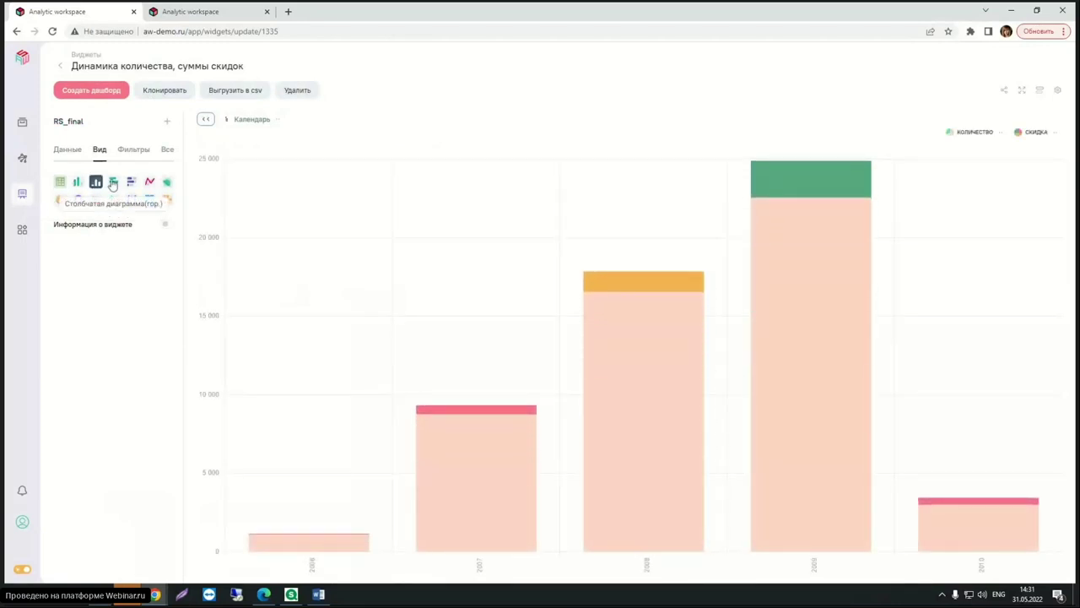
pyautogui.click(113, 183)
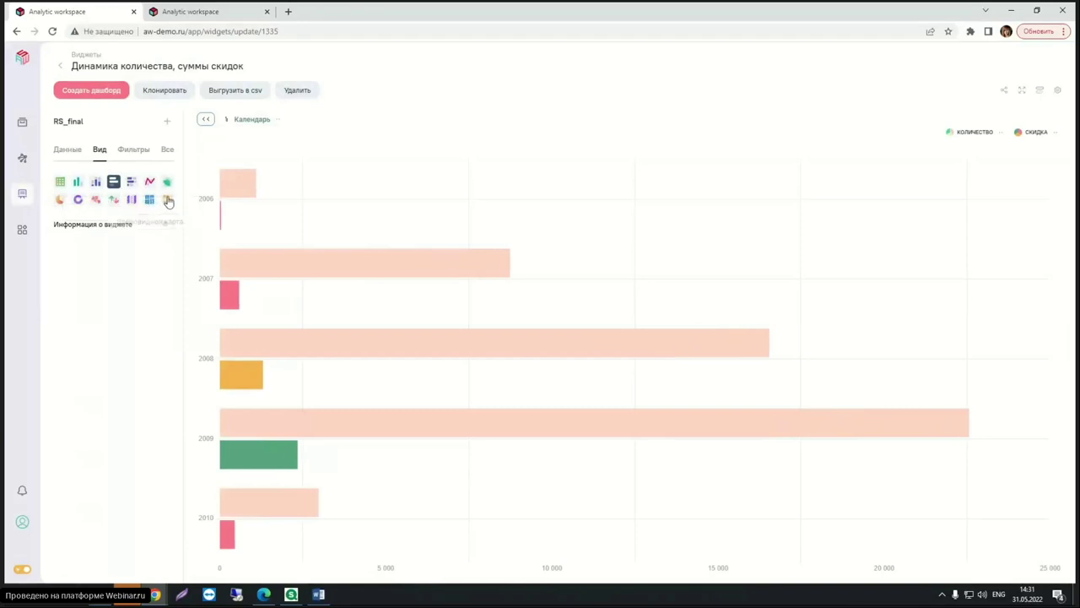
pyautogui.click(168, 200)
pyautogui.click(79, 200)
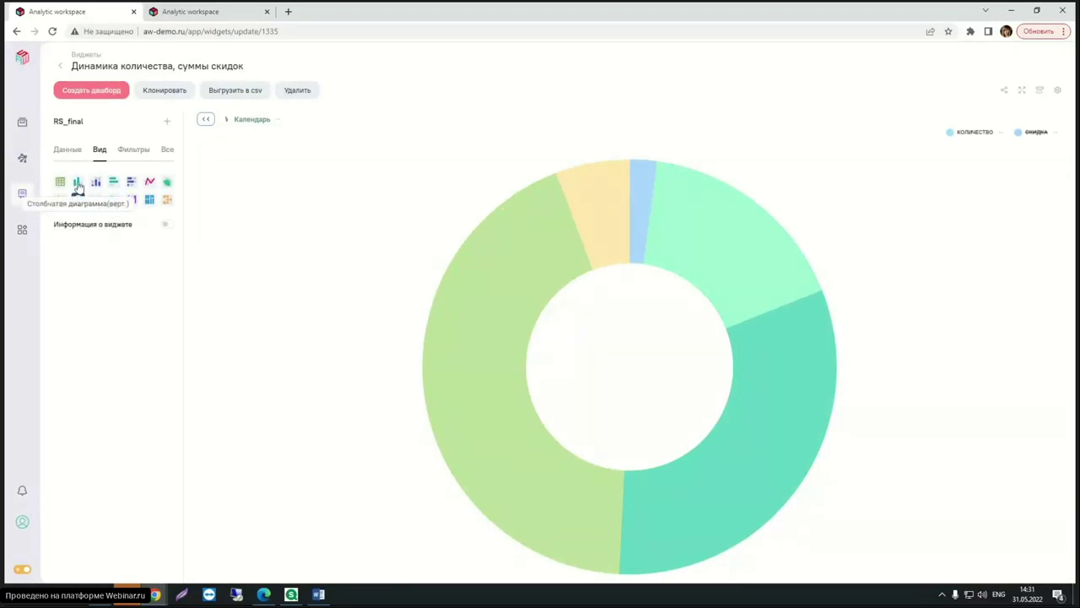
pyautogui.click(77, 183)
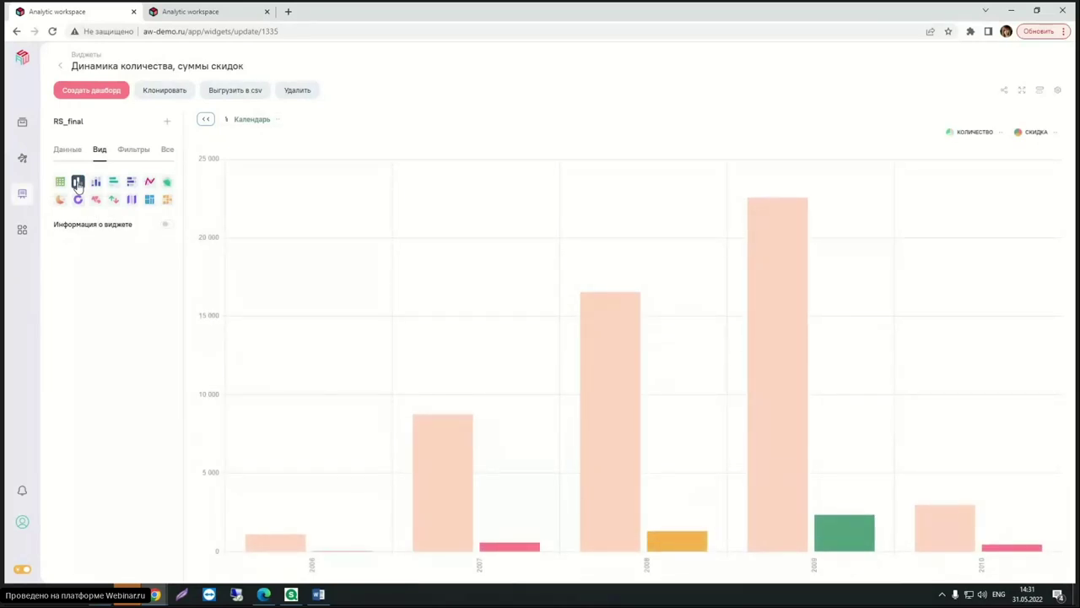
pyautogui.click(59, 181)
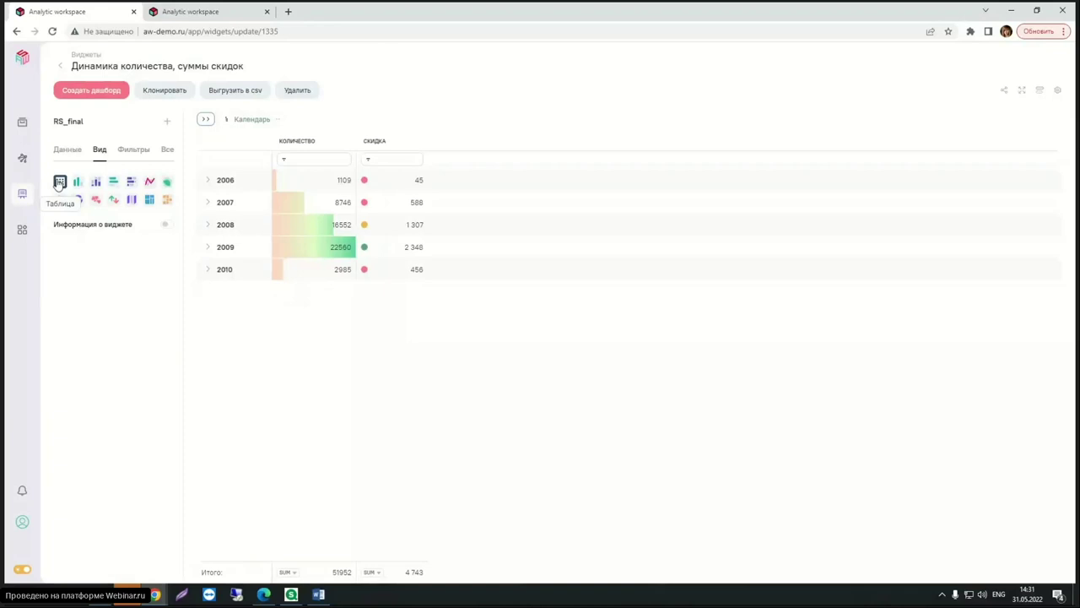
pyautogui.click(20, 232)
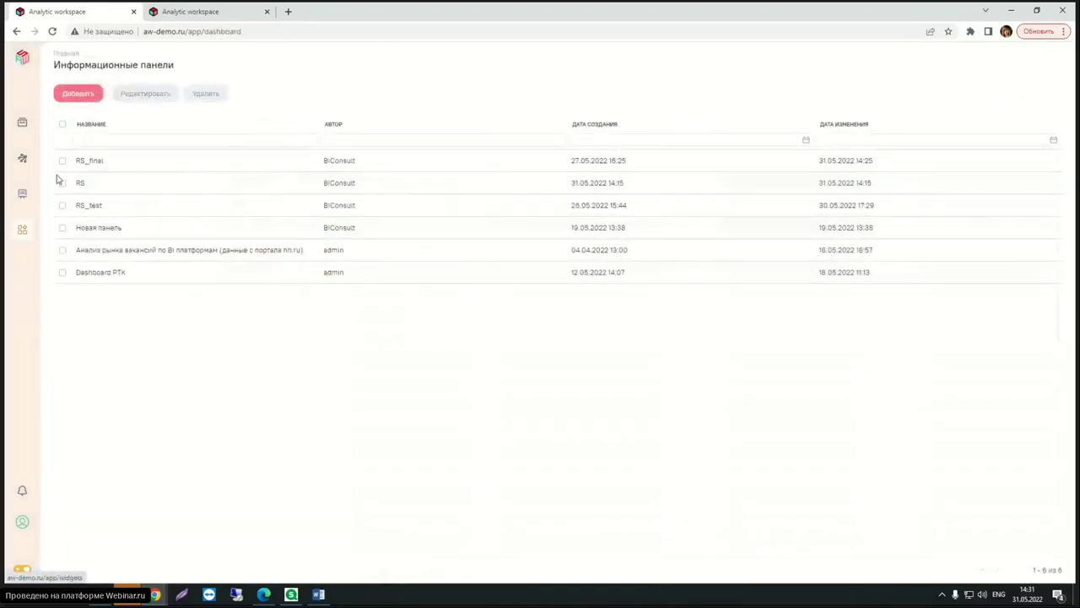
# Open RS_final from Информационные панели to review it, then go to the Виджеты list.
pyautogui.click(61, 161)
pyautogui.click(96, 158)
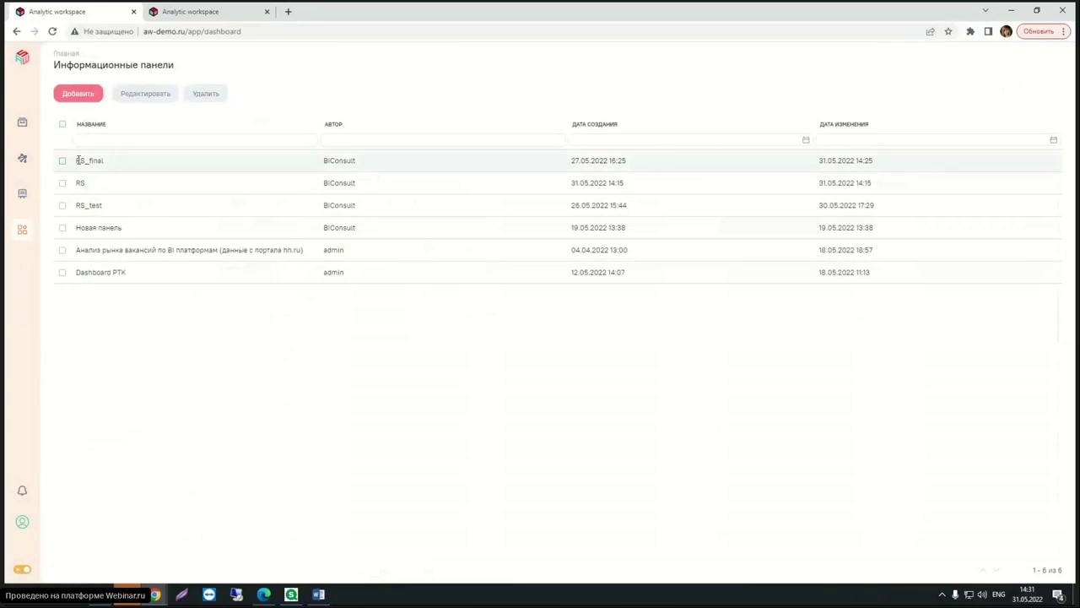
pyautogui.doubleClick(96, 160)
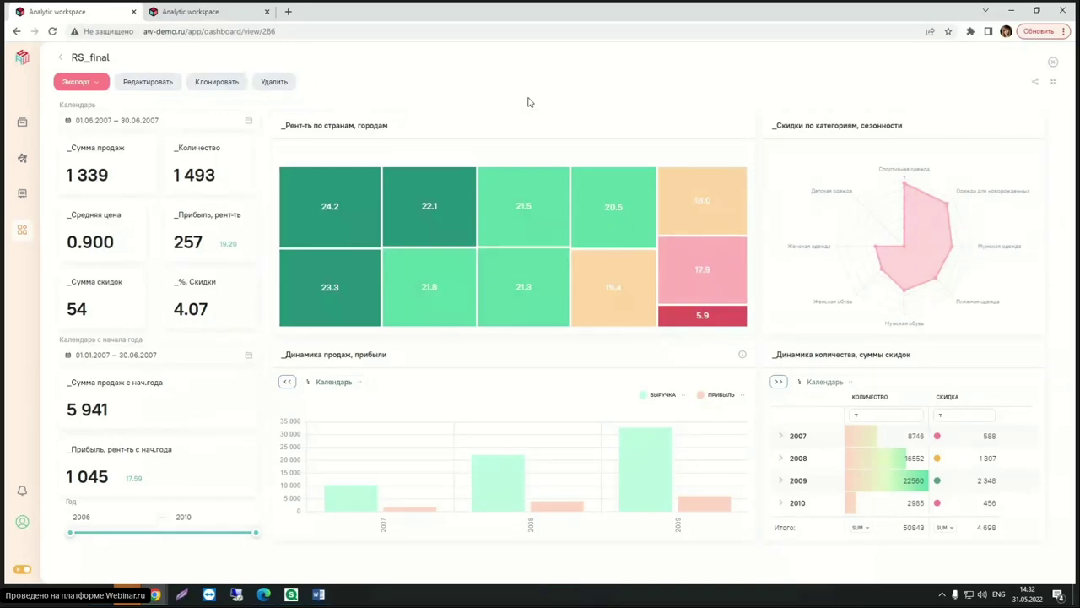
pyautogui.click(21, 195)
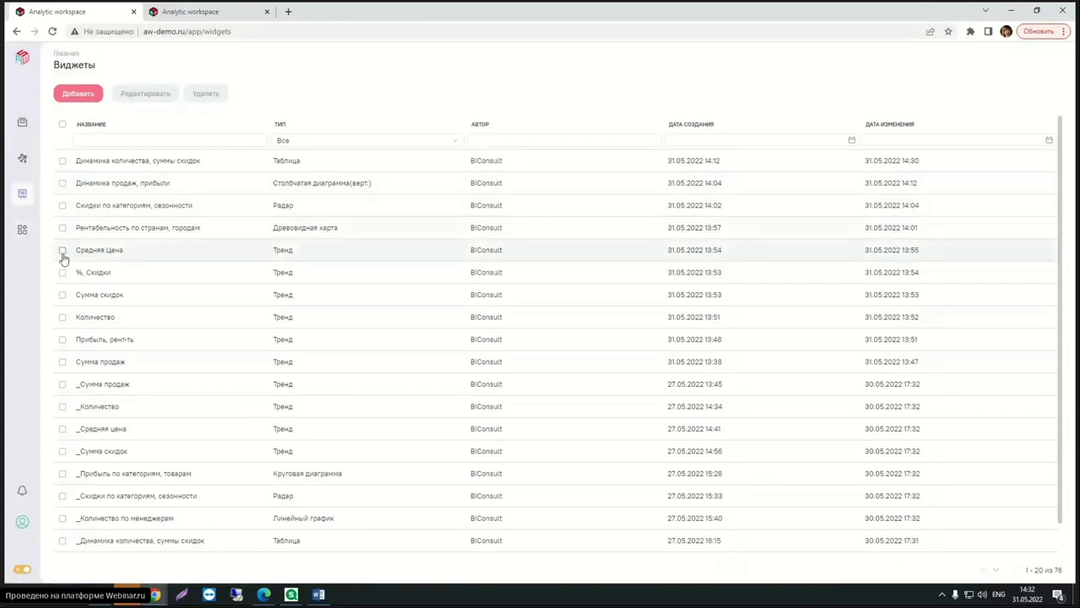
pyautogui.click(62, 251)
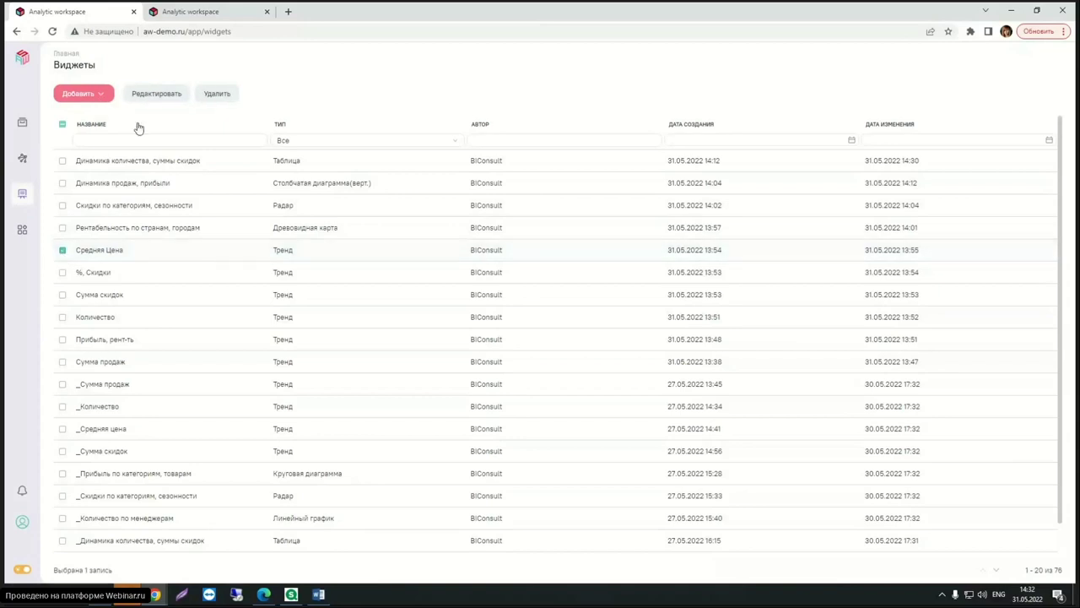
pyautogui.click(142, 96)
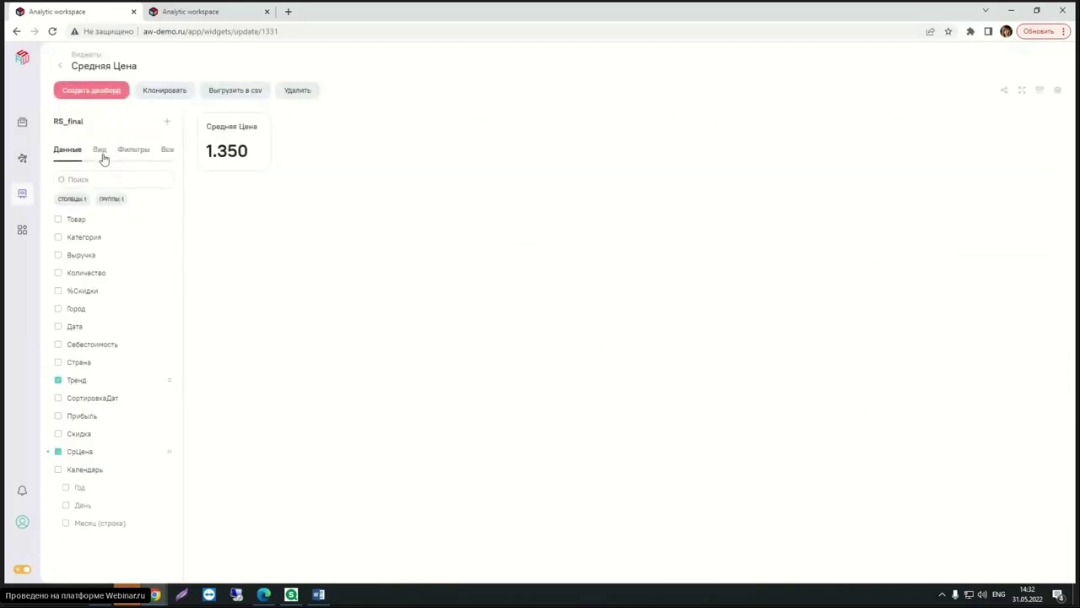
pyautogui.click(61, 68)
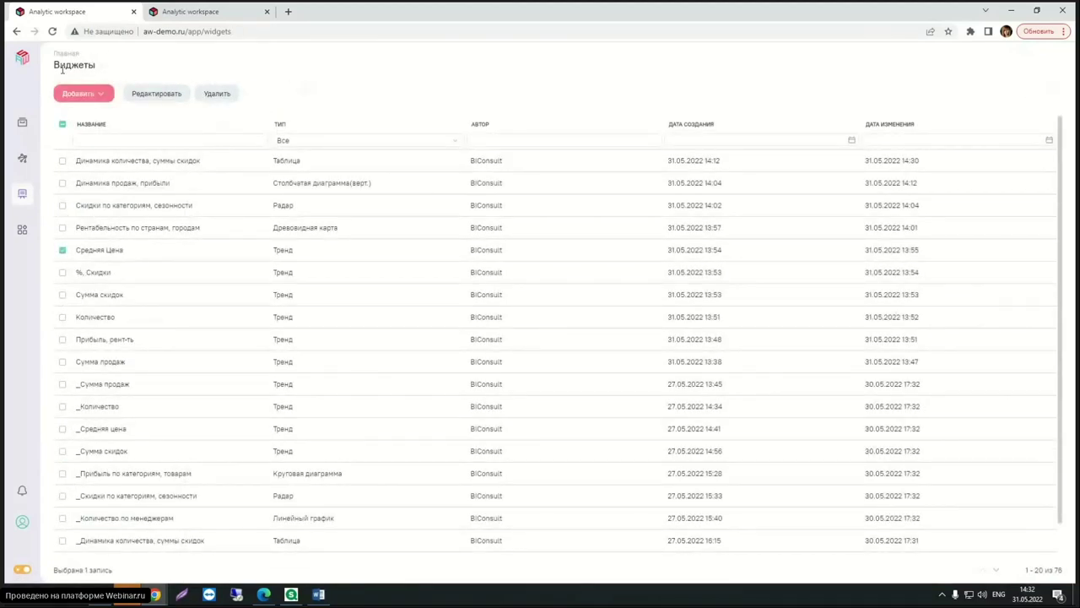
pyautogui.click(61, 250)
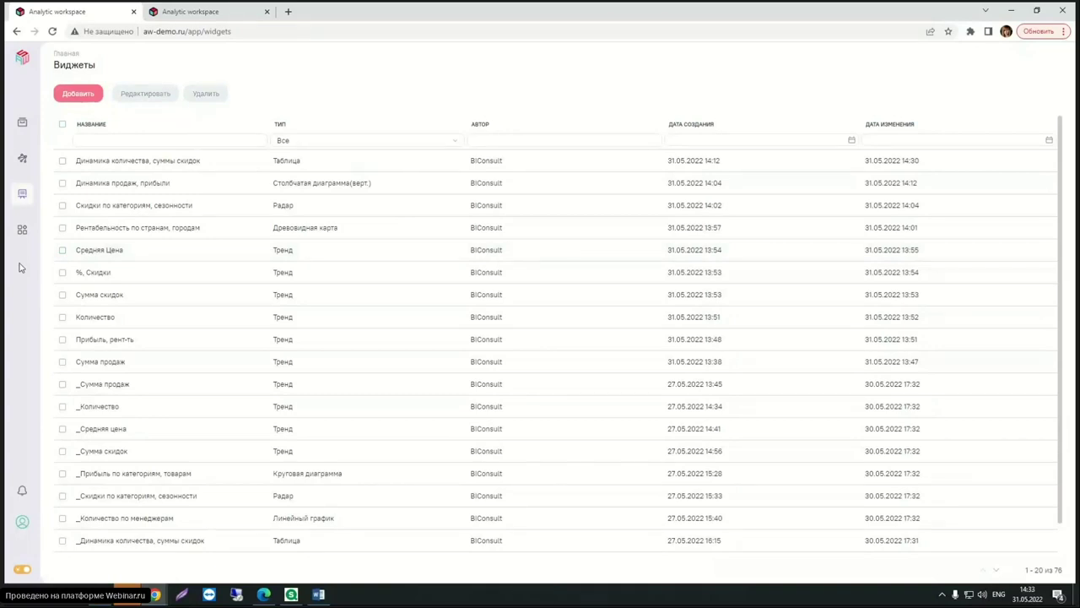
pyautogui.click(21, 232)
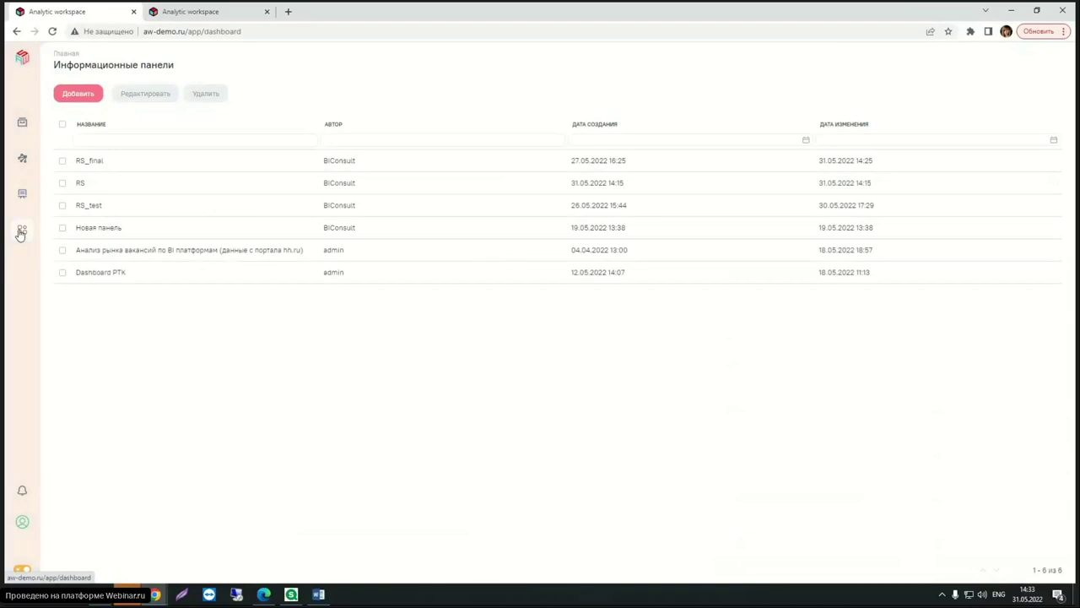
pyautogui.click(21, 202)
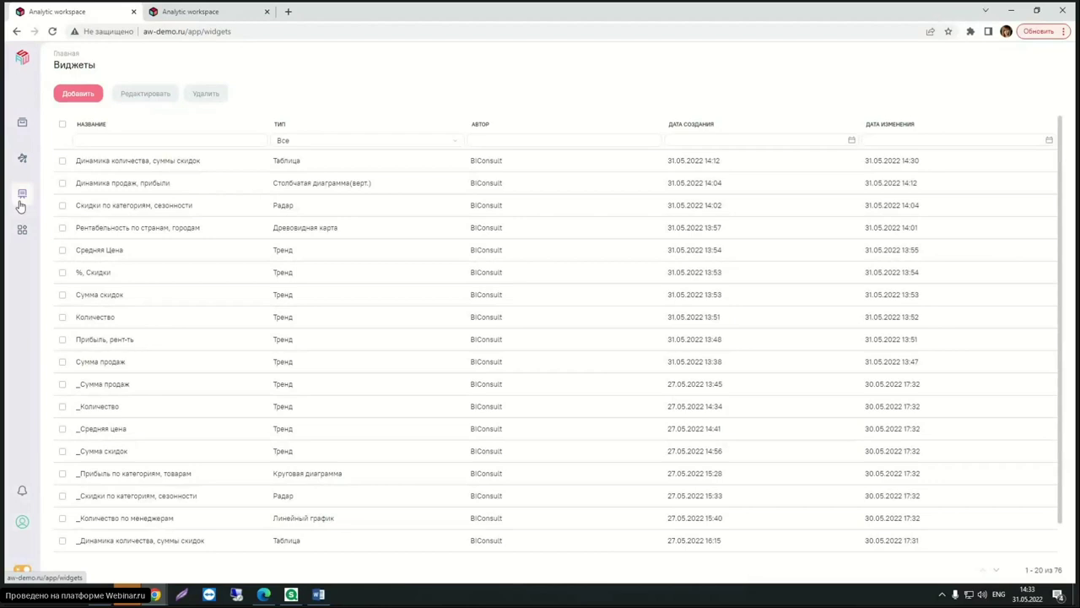
# Open the RS_final dashboard in the editor via Информационные панели and Редактировать.
pyautogui.click(175, 8)
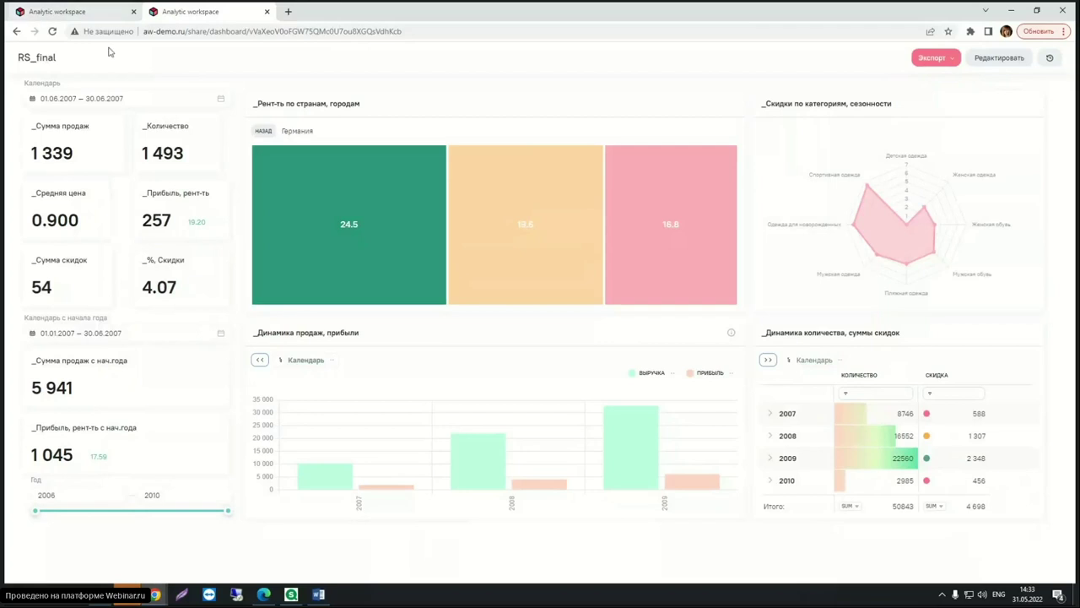
pyautogui.click(76, 10)
pyautogui.click(22, 229)
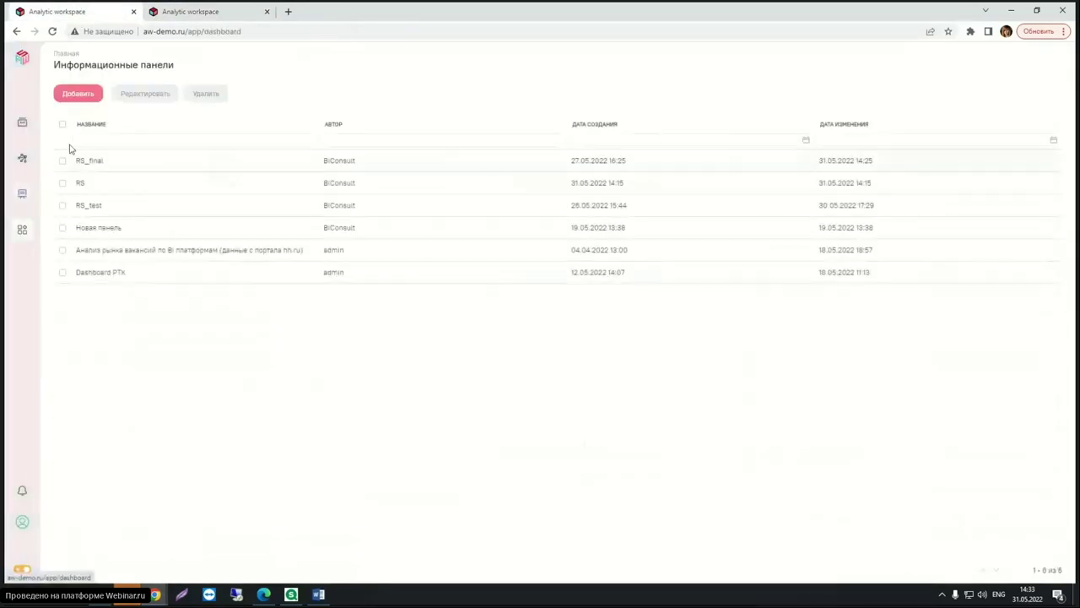
pyautogui.click(62, 161)
pyautogui.click(132, 96)
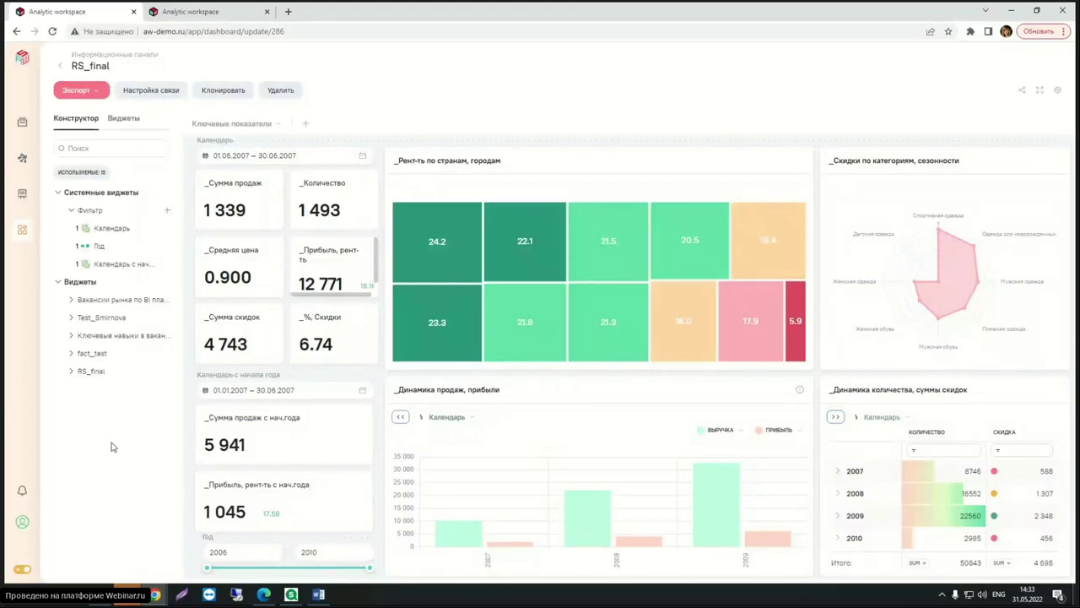
# In the shared view, step the treemap back from Германия to all countries, then return to the editor.
pyautogui.click(205, 15)
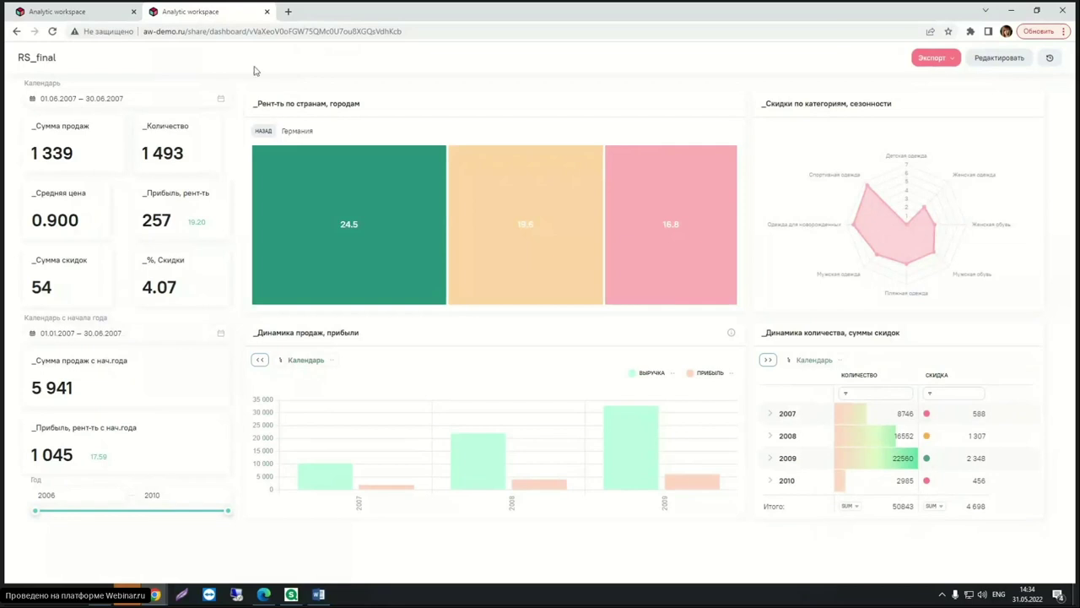
pyautogui.click(263, 131)
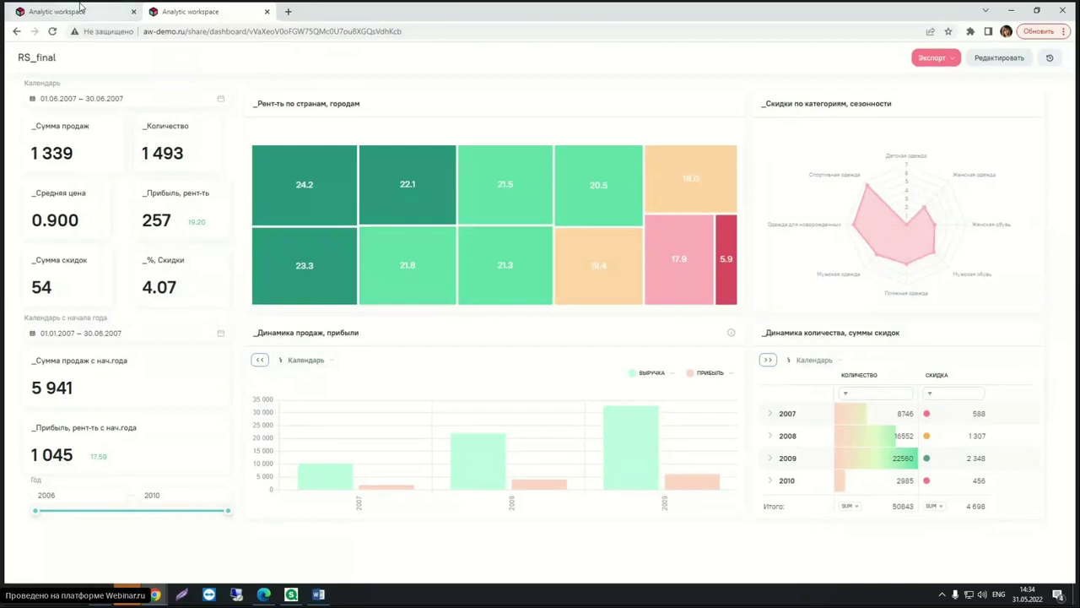
pyautogui.click(82, 9)
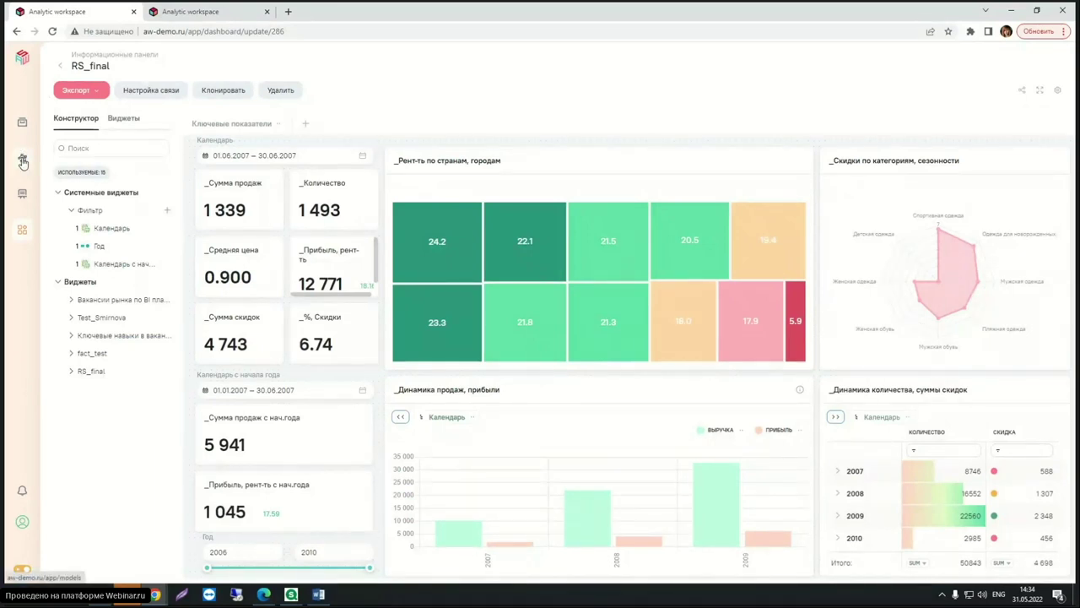
# Open the RS model for editing and launch its Airflow DAG model_460 in a new tab.
pyautogui.click(22, 162)
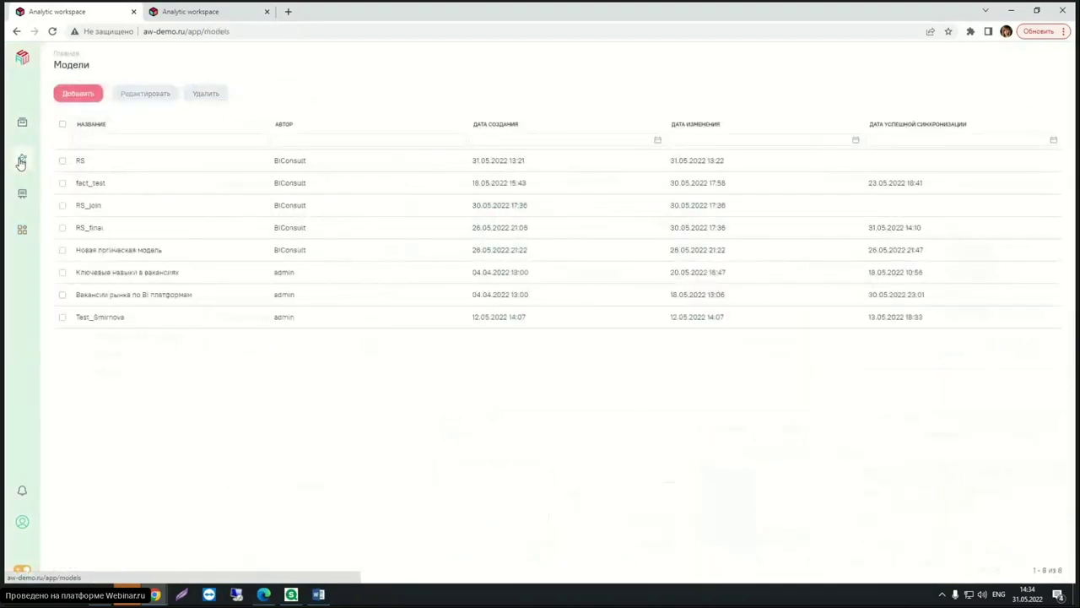
pyautogui.click(61, 160)
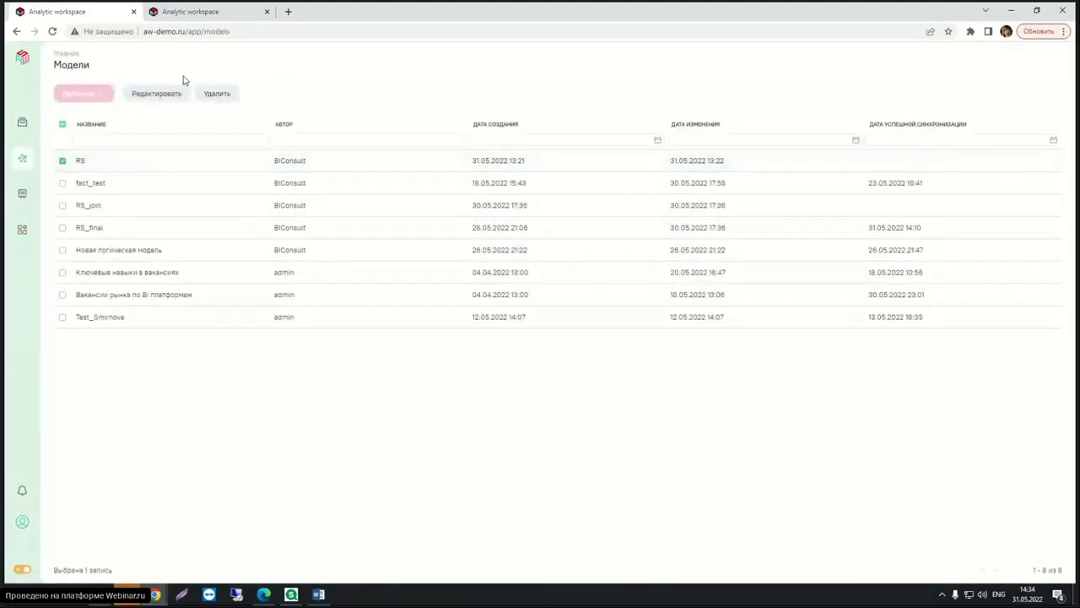
pyautogui.click(158, 97)
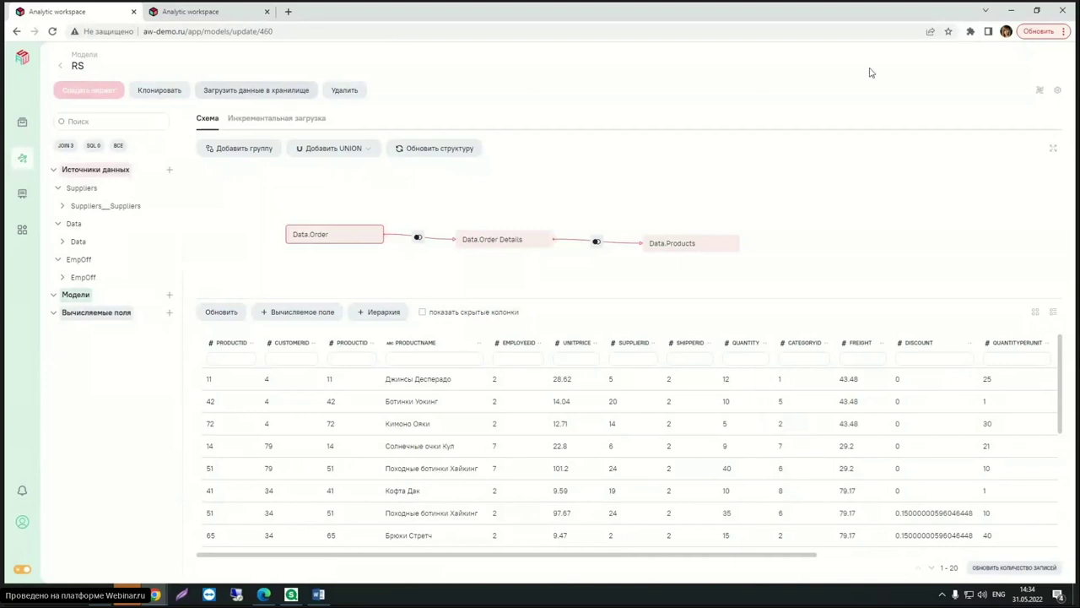
pyautogui.click(1042, 90)
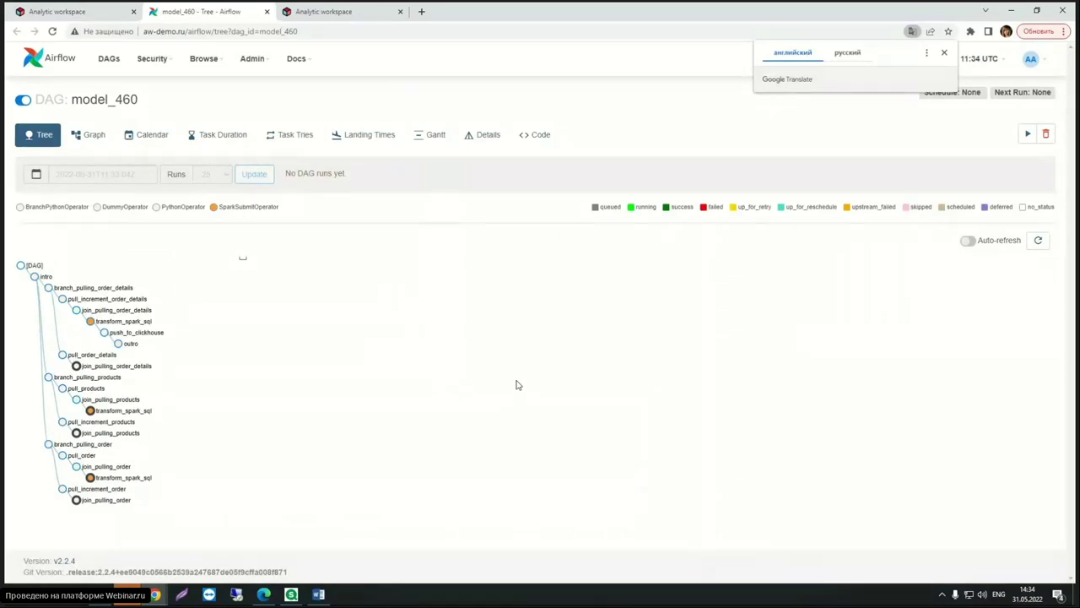
# Show model_460 as a graph: three pull branches into transform_spark_sql, push_to_clickhouse and outro.
pyautogui.click(99, 142)
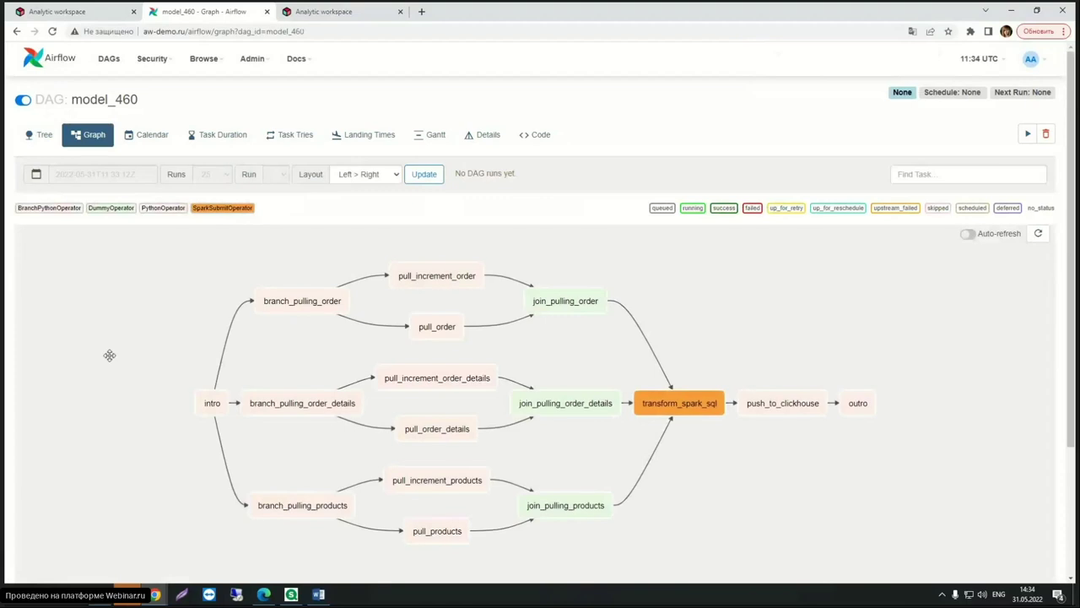
pyautogui.scroll(-2, 110, 355)
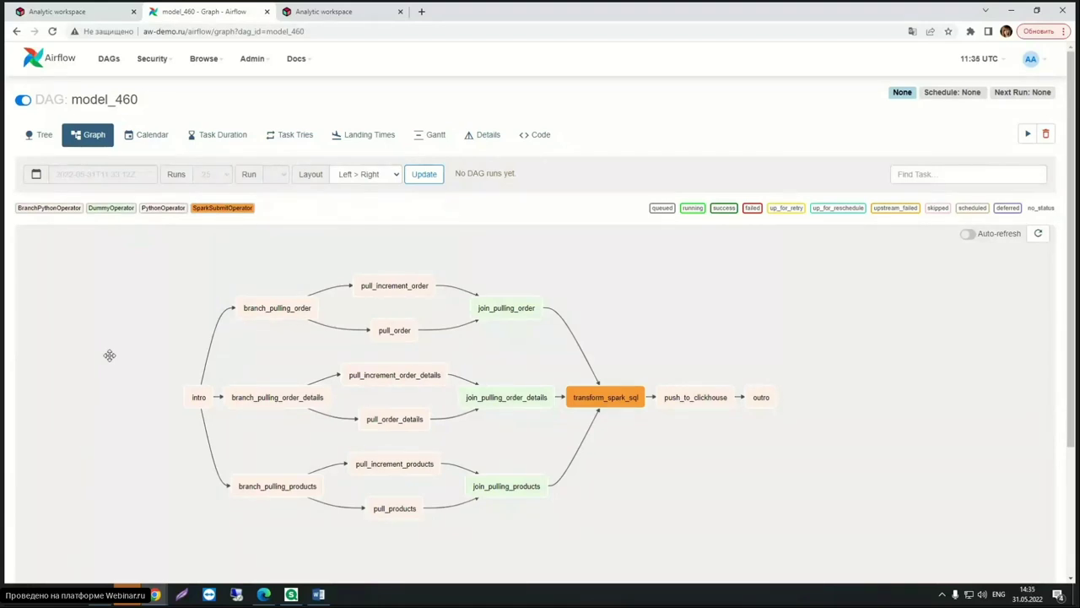
pyautogui.click(424, 12)
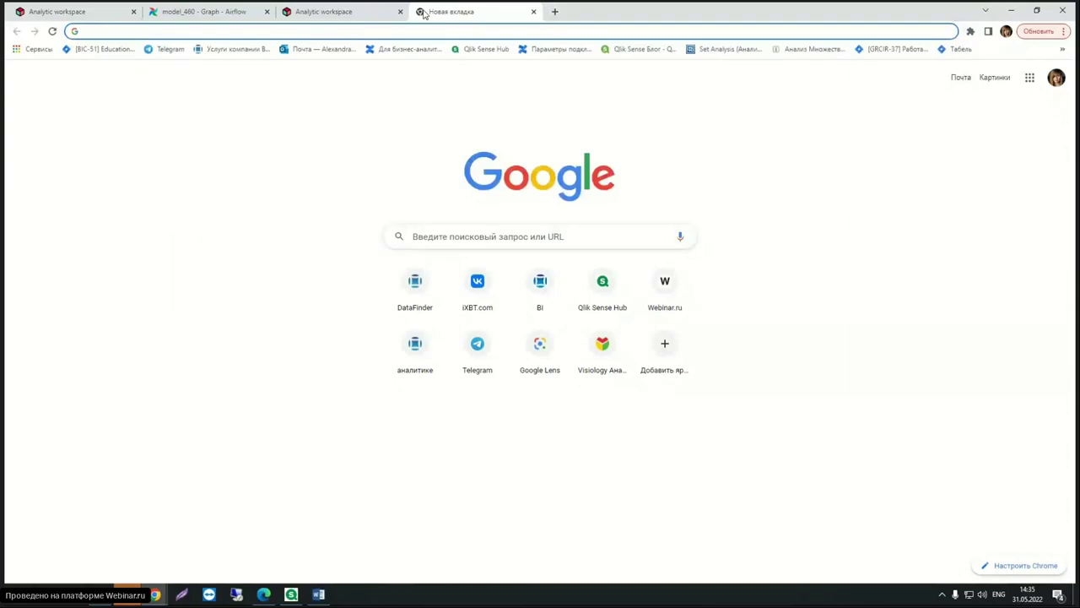
pyautogui.hotkey('alt', 'shift')
pyautogui.write('вфе')
pyautogui.press('BackSpace')
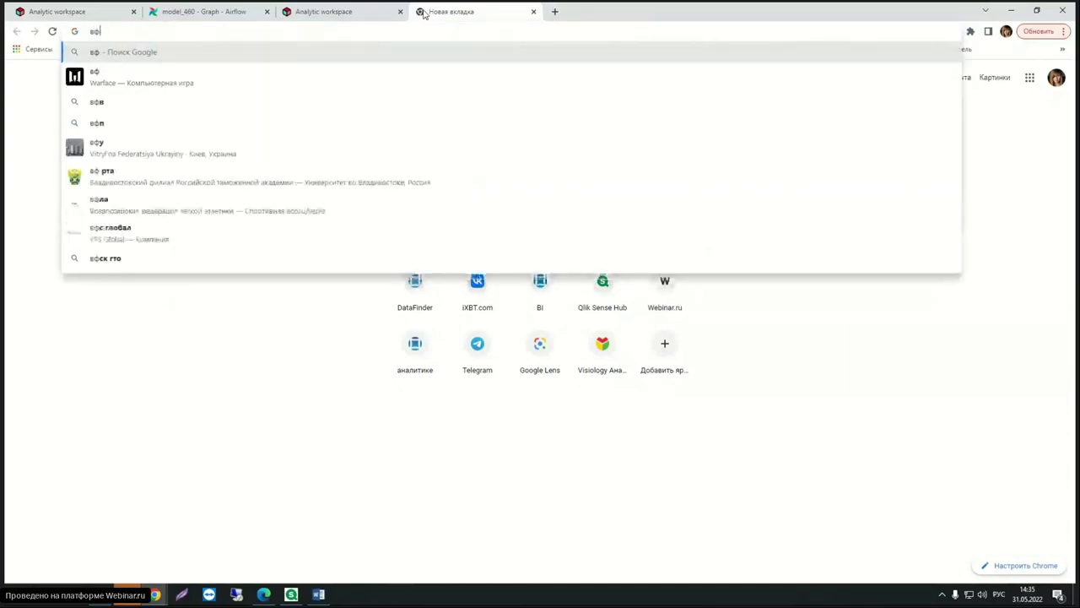
pyautogui.press('BackSpace')
pyautogui.press('BackSpace')
pyautogui.click(533, 12)
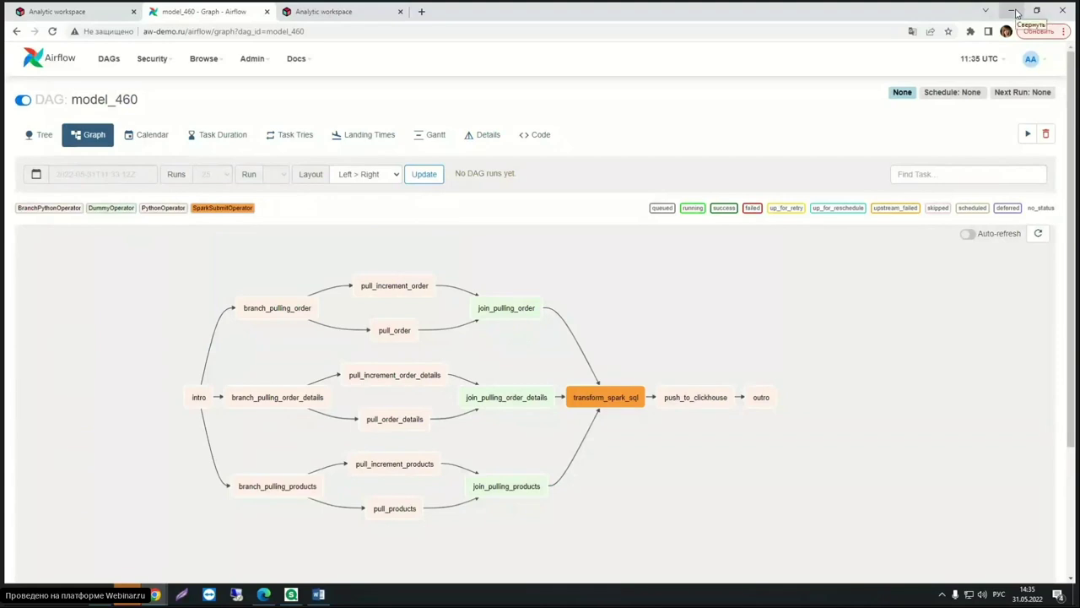
# Review Fragment 1's incremental load settings for Data.Order in the RS model.
pyautogui.click(68, 11)
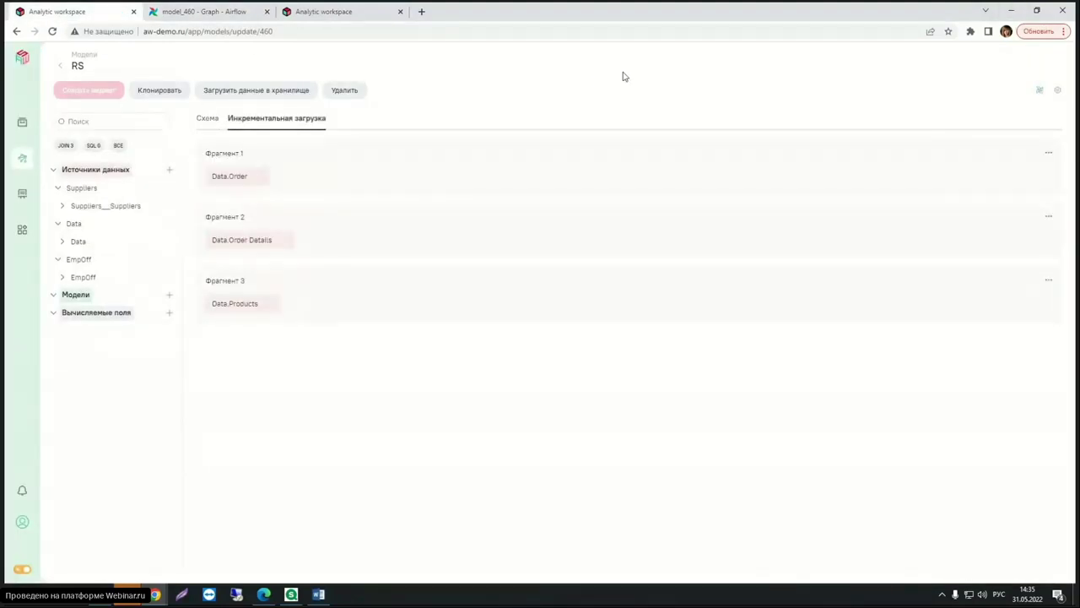
pyautogui.click(1046, 152)
pyautogui.click(1023, 172)
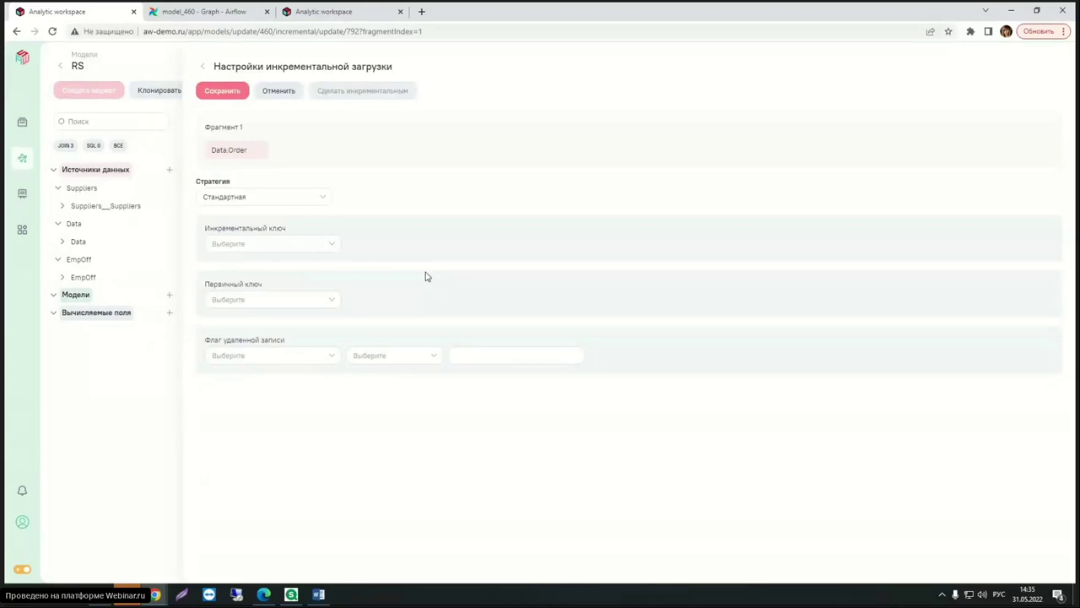
pyautogui.click(204, 65)
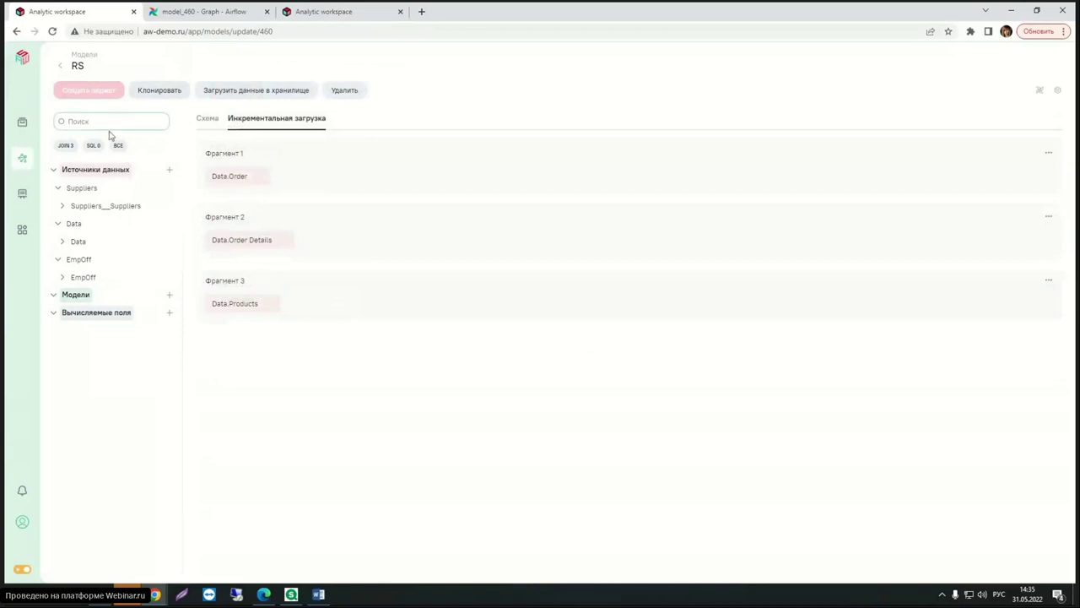
# Open the RS model's Настройки on the Пользователи permissions page.
pyautogui.click(1057, 90)
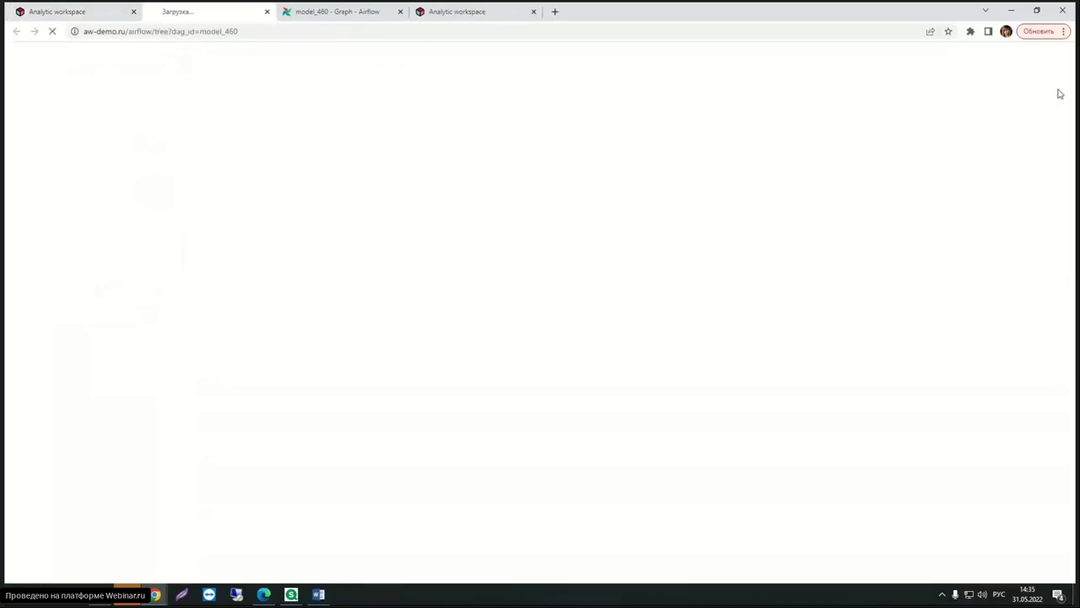
pyautogui.hotkey('ctrl', 'w')
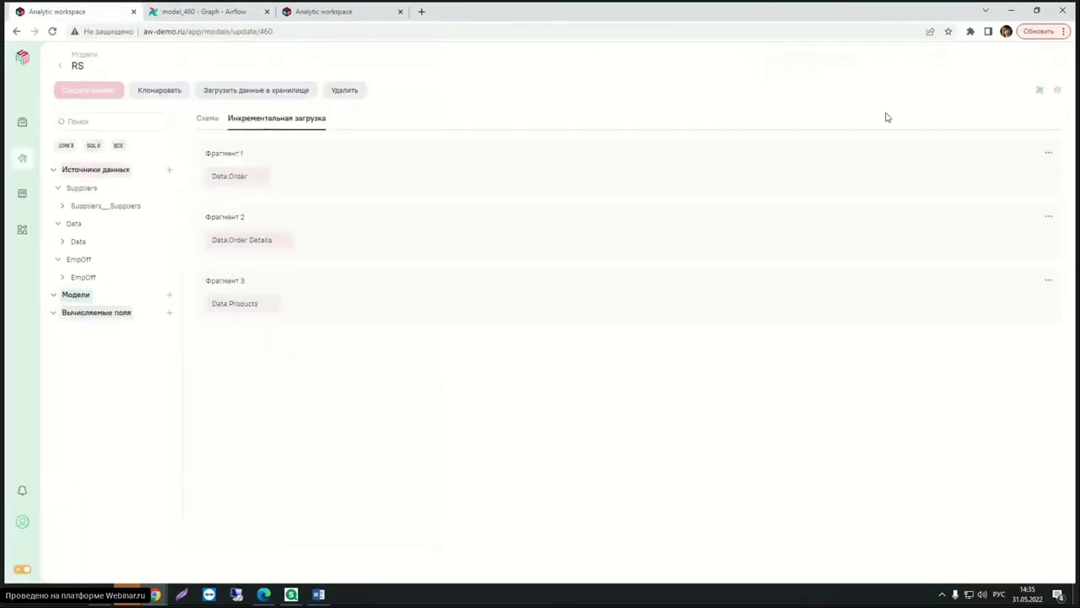
pyautogui.click(1056, 92)
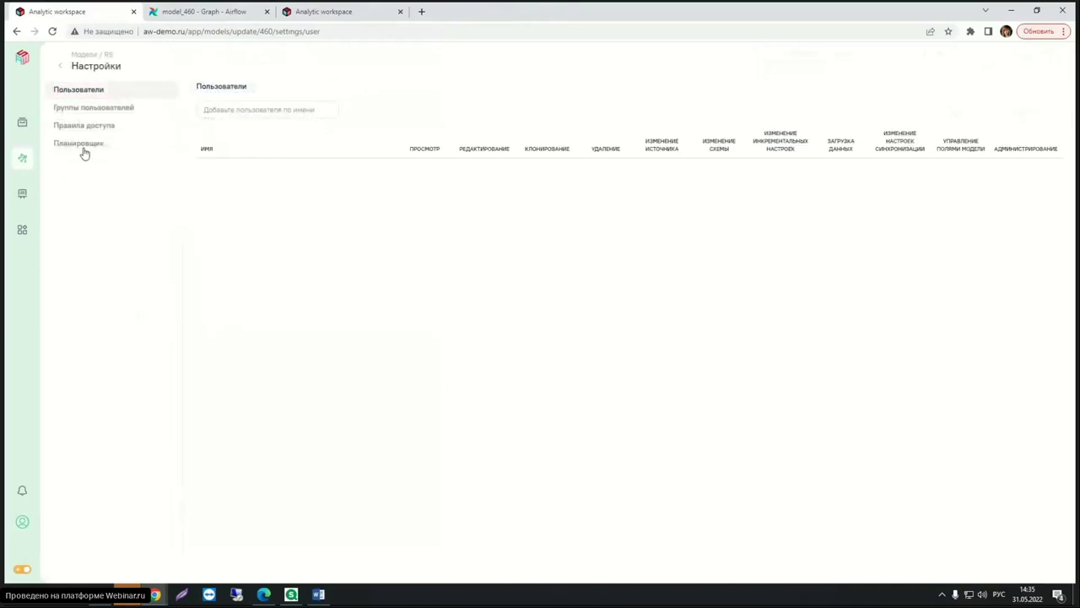
# In Планировщик, switch the RS model's update schedule to CRON-СТРОКА and focus the cron field.
pyautogui.click(84, 147)
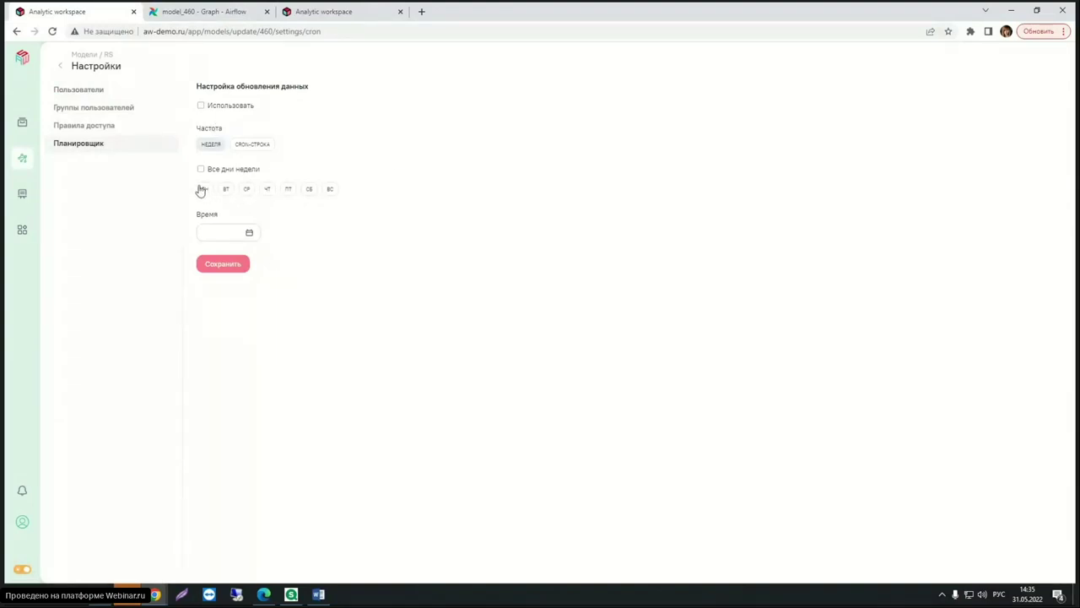
pyautogui.click(249, 235)
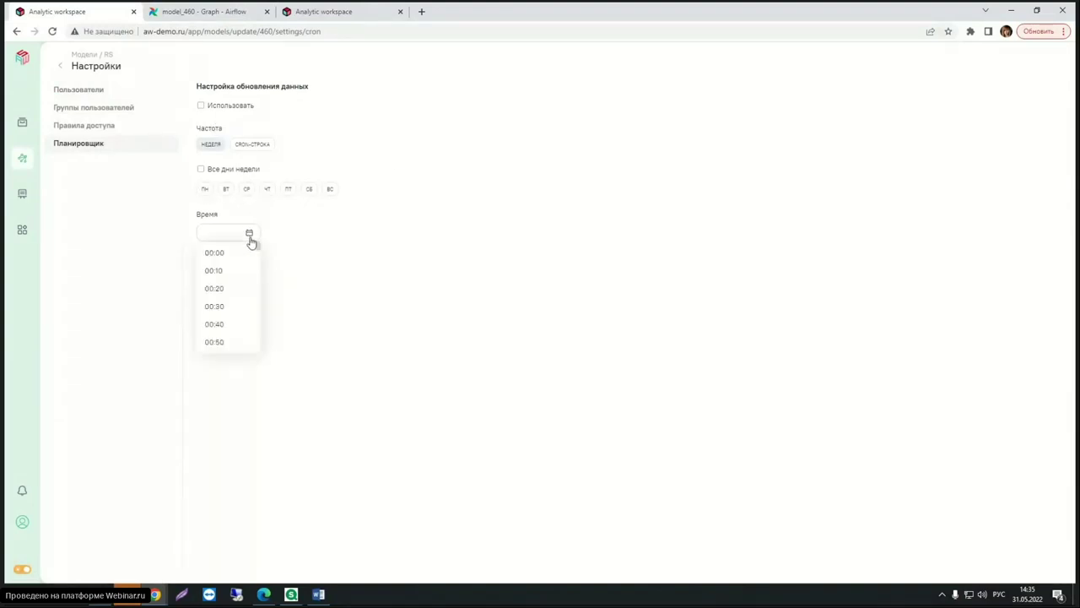
pyautogui.click(342, 227)
pyautogui.click(261, 142)
pyautogui.click(223, 174)
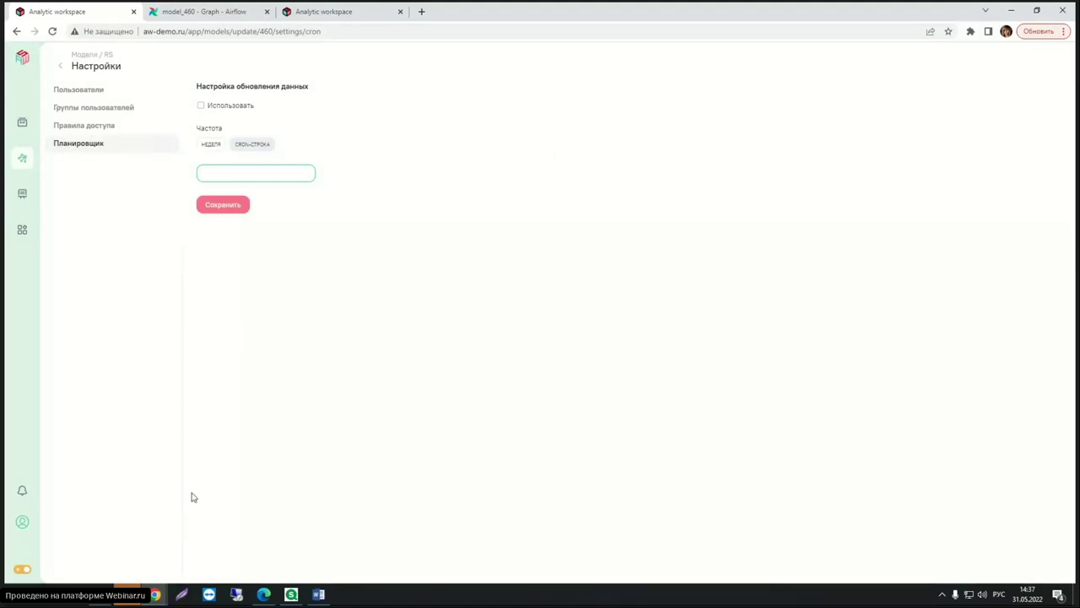
pyautogui.click(156, 597)
# Bring up the pause-or-end dialog for the running Webinar.ru test-drive broadcast.
pyautogui.click(154, 556)
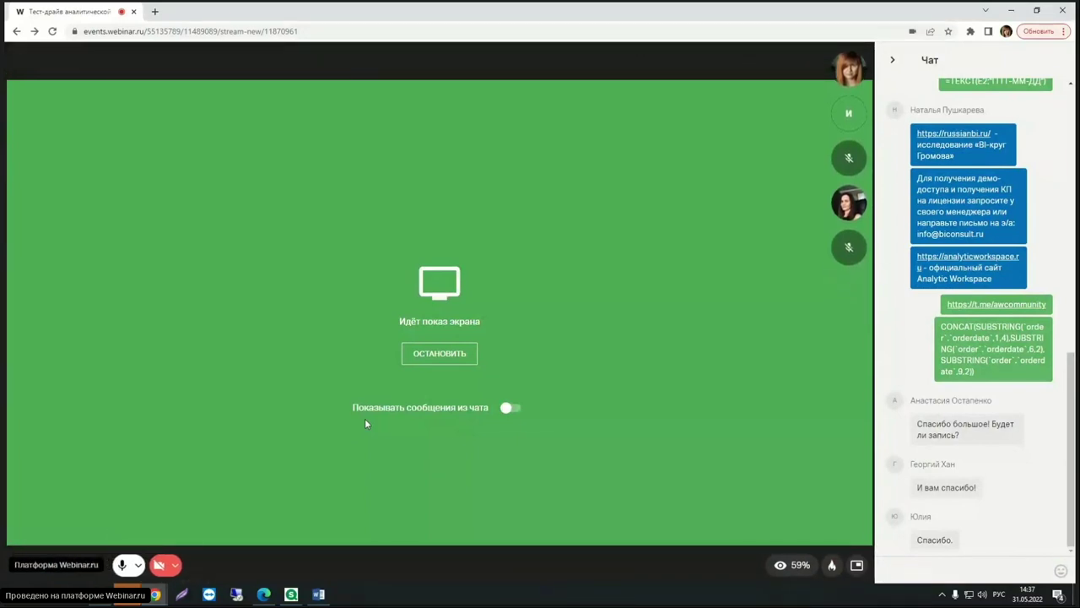
pyautogui.moveTo(160, 101)
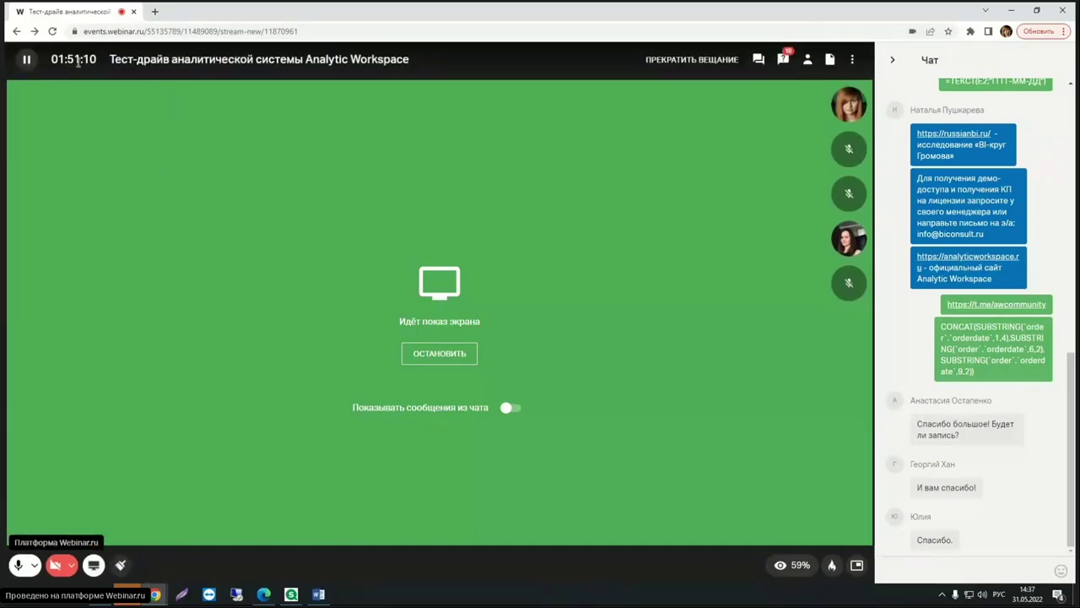
pyautogui.click(26, 59)
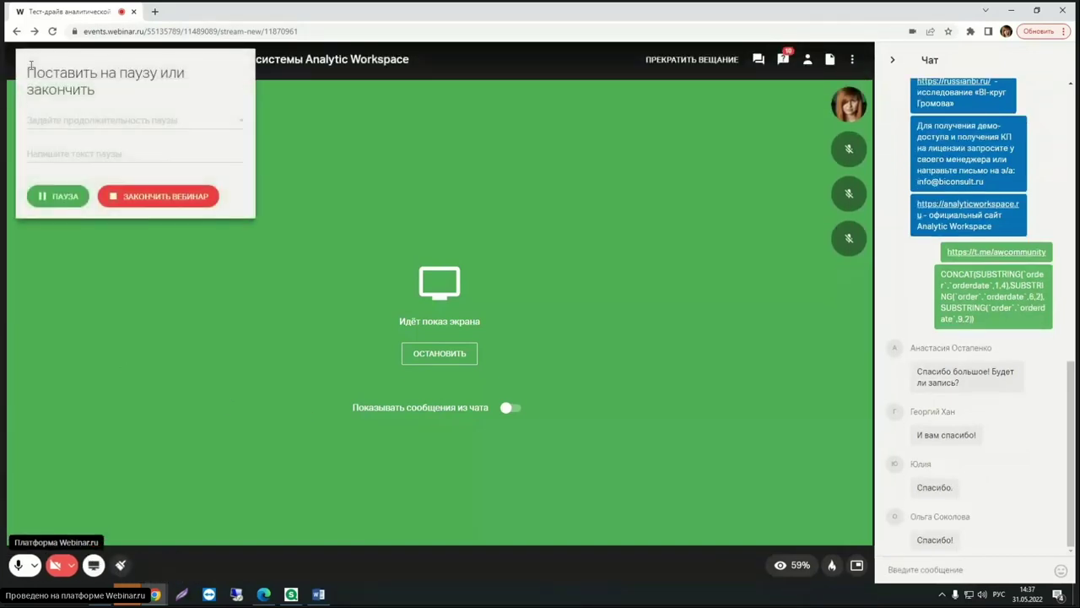